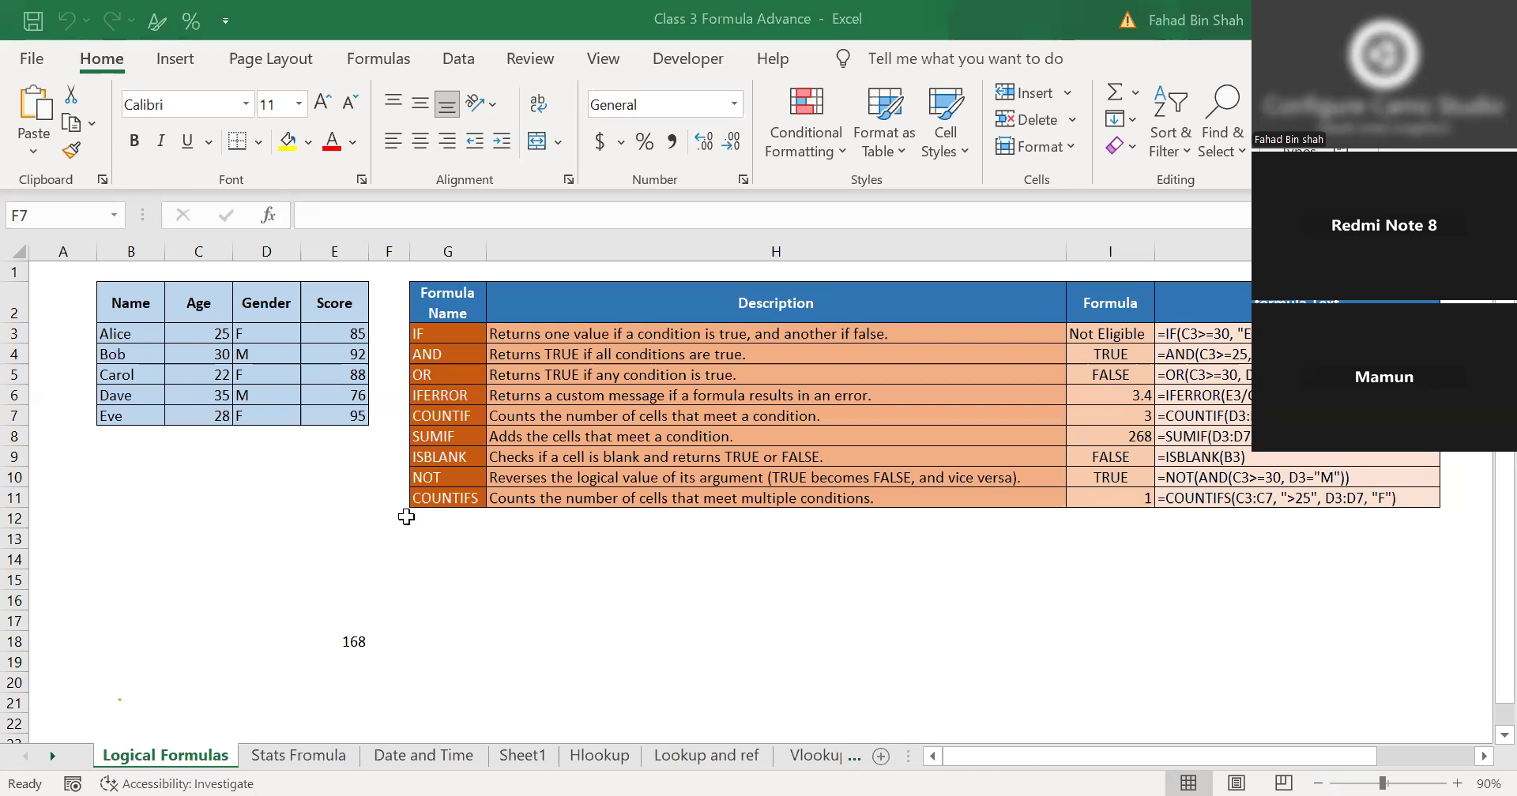
# Turn on gridlines for the Logical Formulas sheet.
pyautogui.click(602, 59)
pyautogui.click(305, 136)
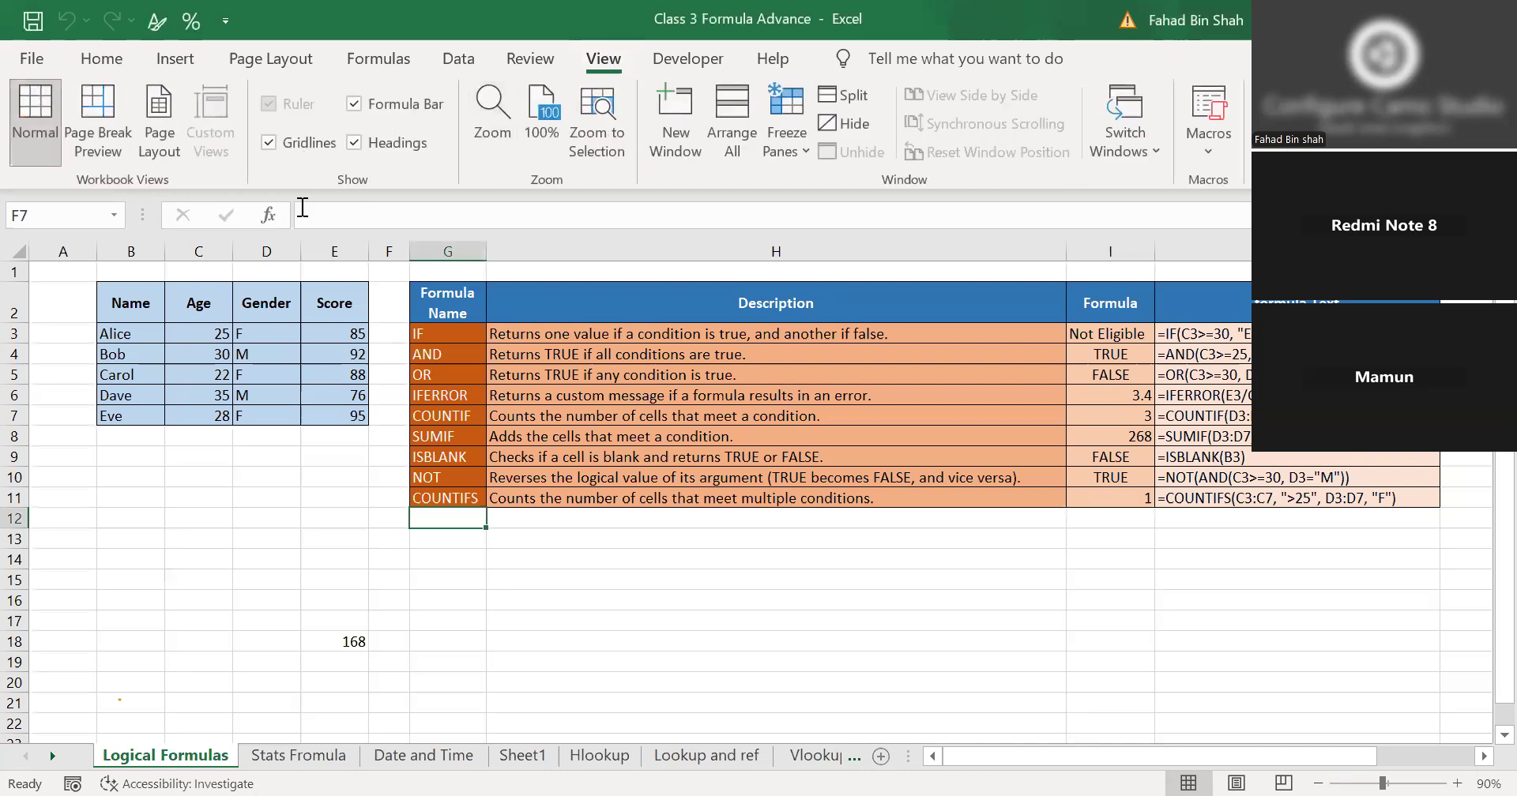
pyautogui.click(336, 497)
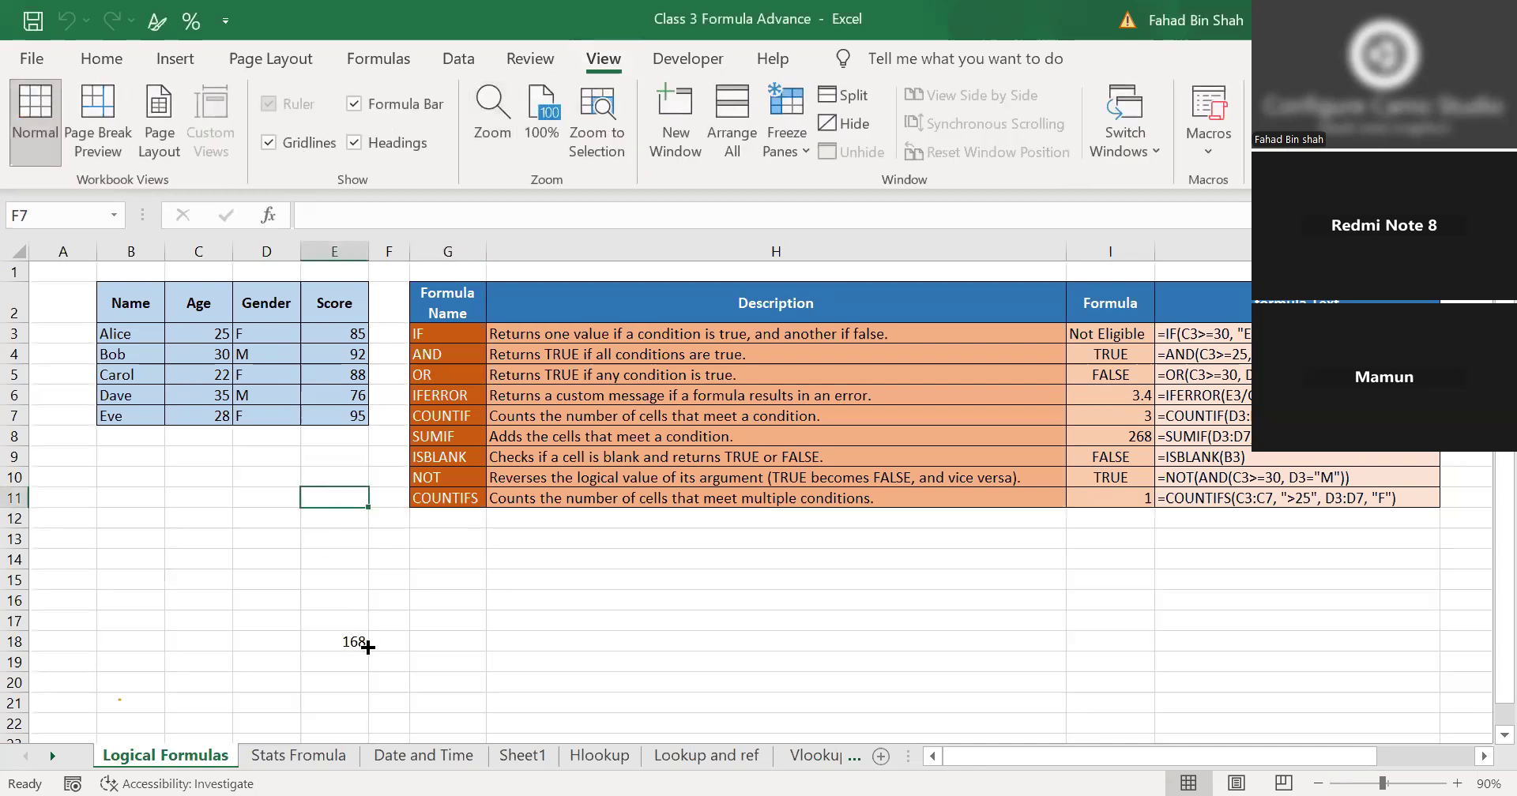
# Clear the existing formula from cell E18.
pyautogui.doubleClick(335, 635)
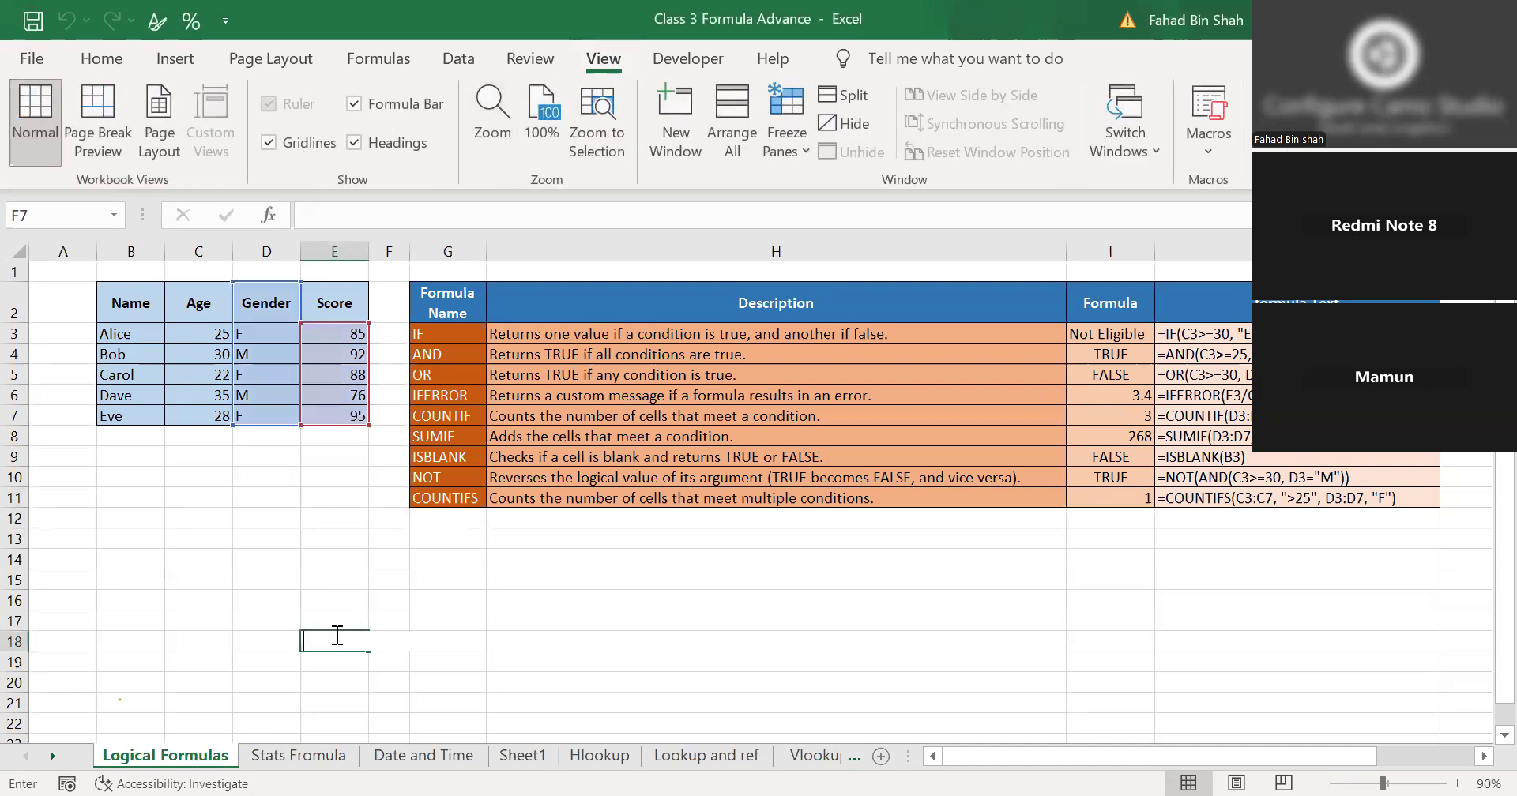
pyautogui.click(405, 598)
pyautogui.click(422, 338)
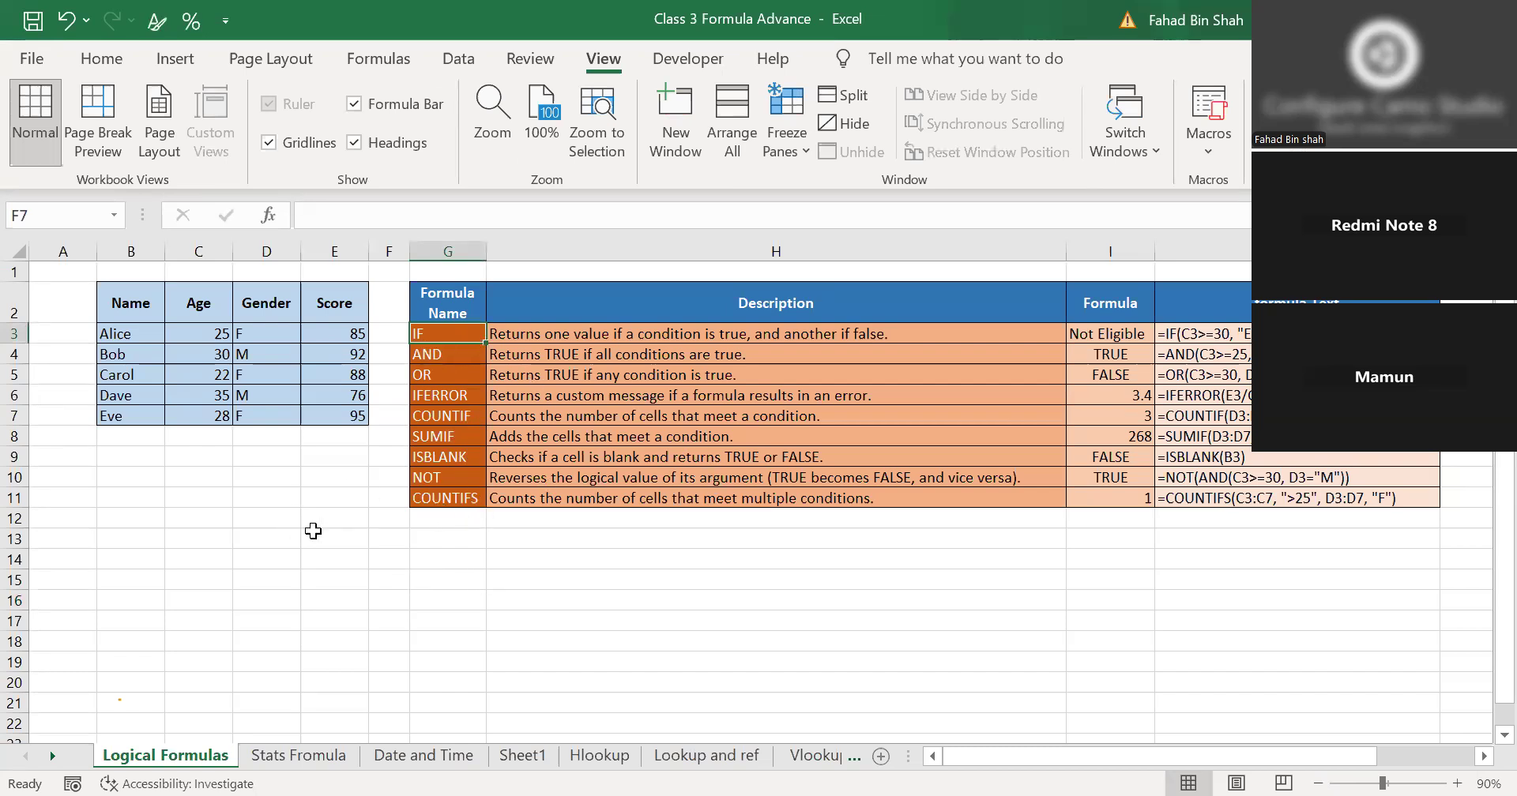
# Widen column F, the empty column between the data table and the formula reference table.
pyautogui.moveTo(1204, 354); pyautogui.dragTo(1205, 459)
pyautogui.click(311, 574)
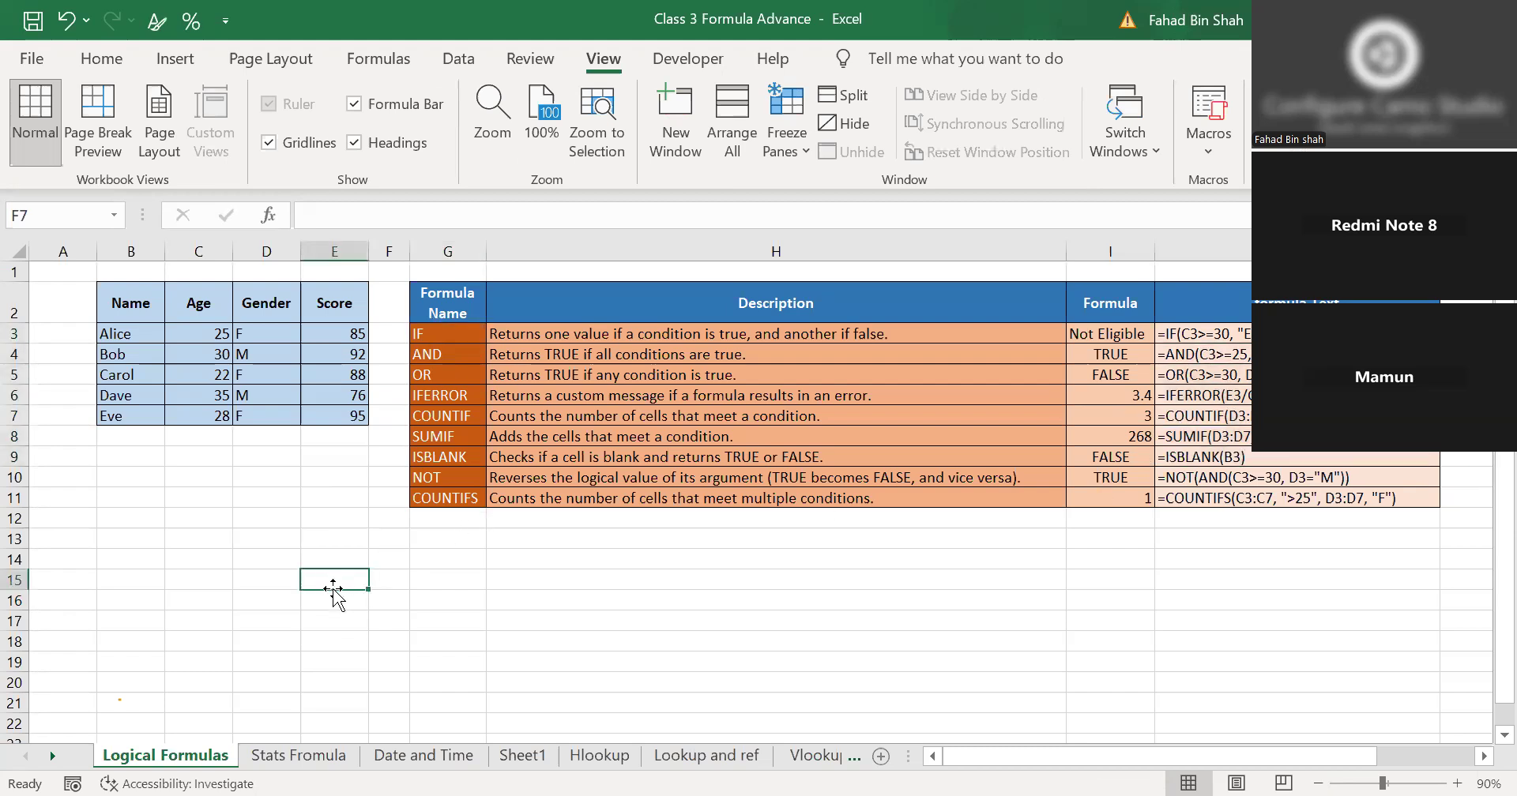
pyautogui.moveTo(333, 588); pyautogui.dragTo(396, 598)
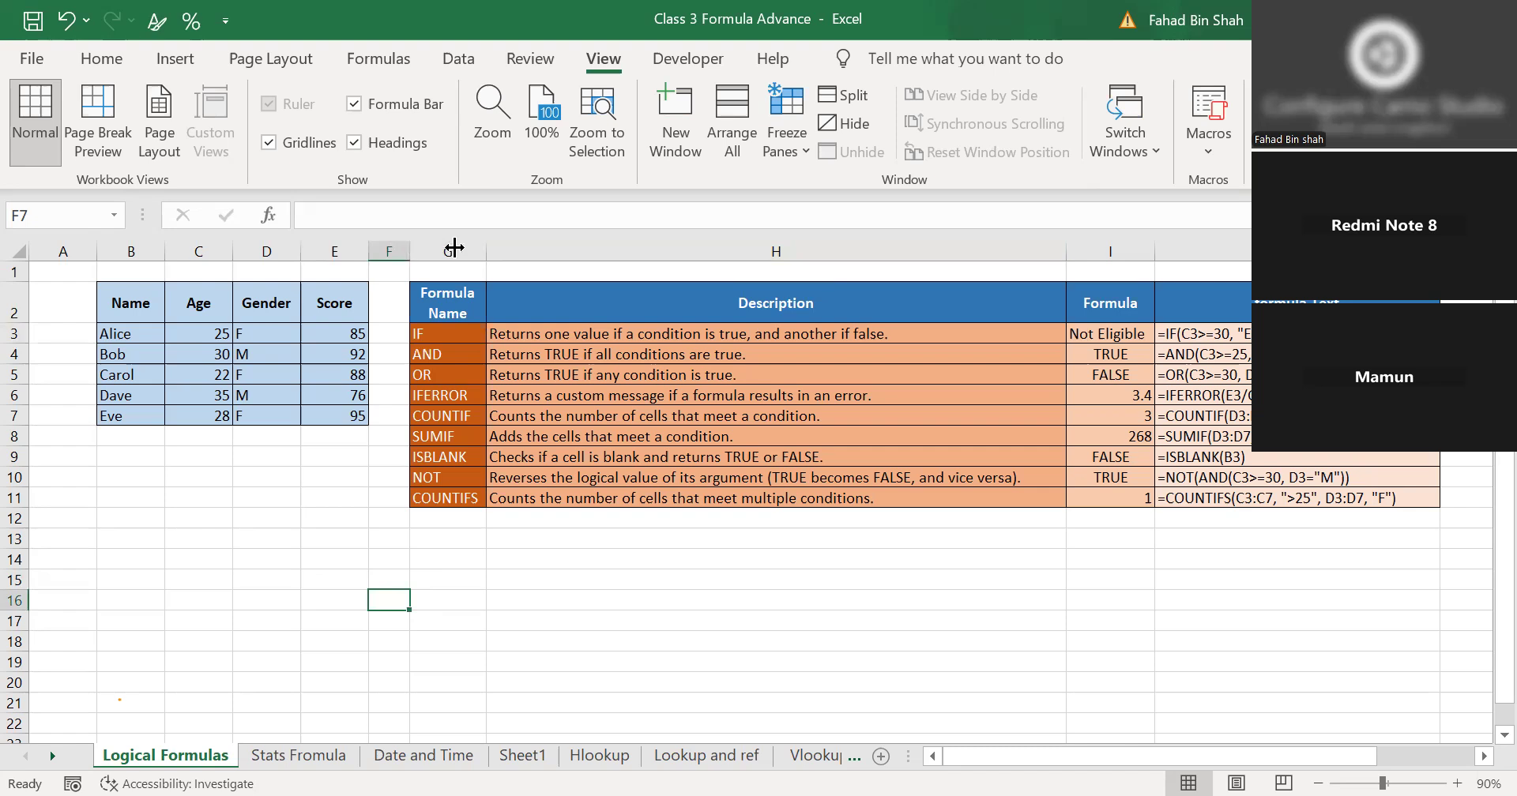
pyautogui.moveTo(409, 248); pyautogui.dragTo(455, 249)
# Enter =AND(C3>=25,E3>=80) in cell E16 to test the first person's age and score.
pyautogui.click(317, 600)
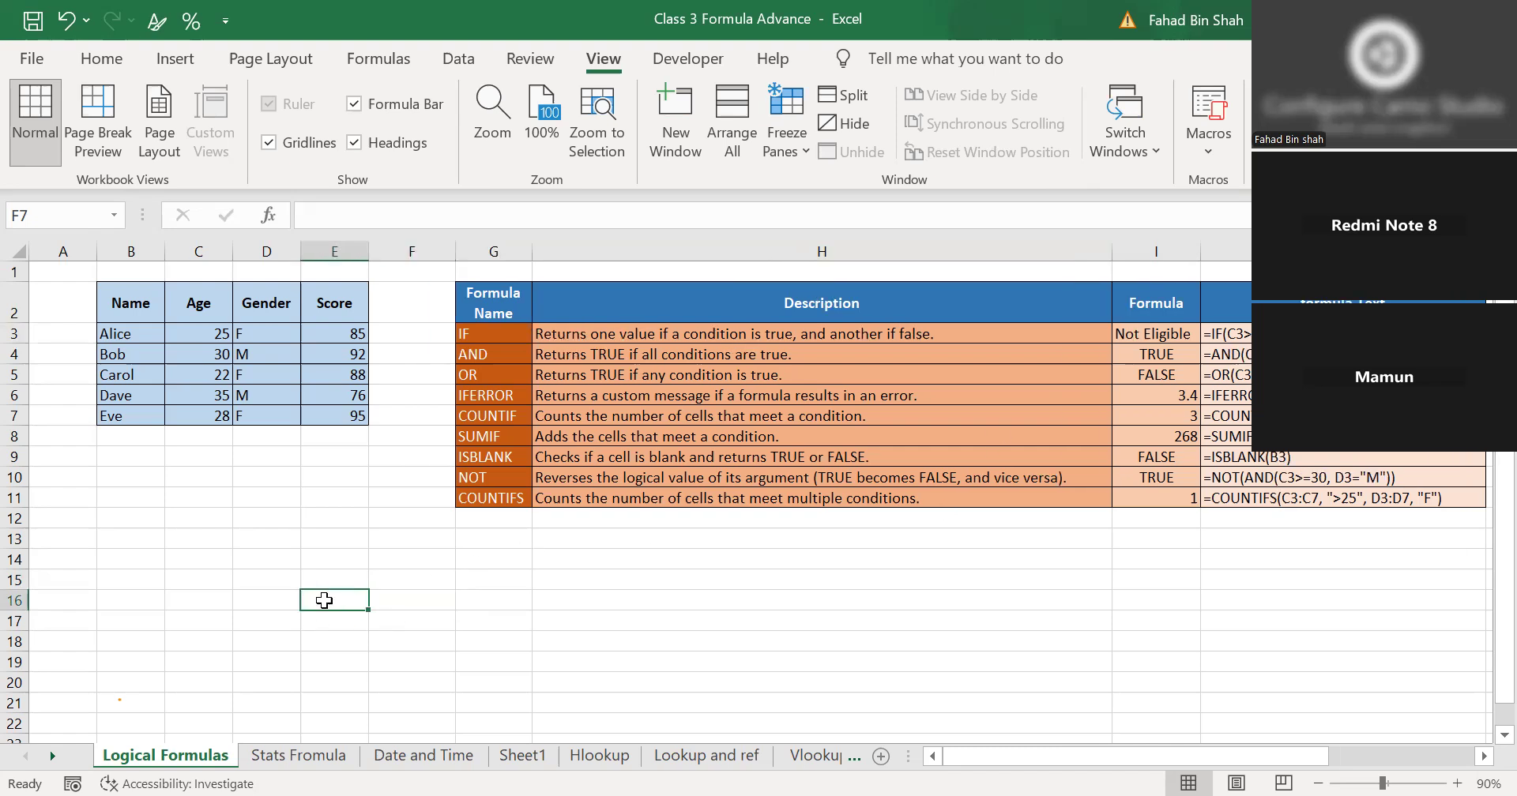
pyautogui.write('==')
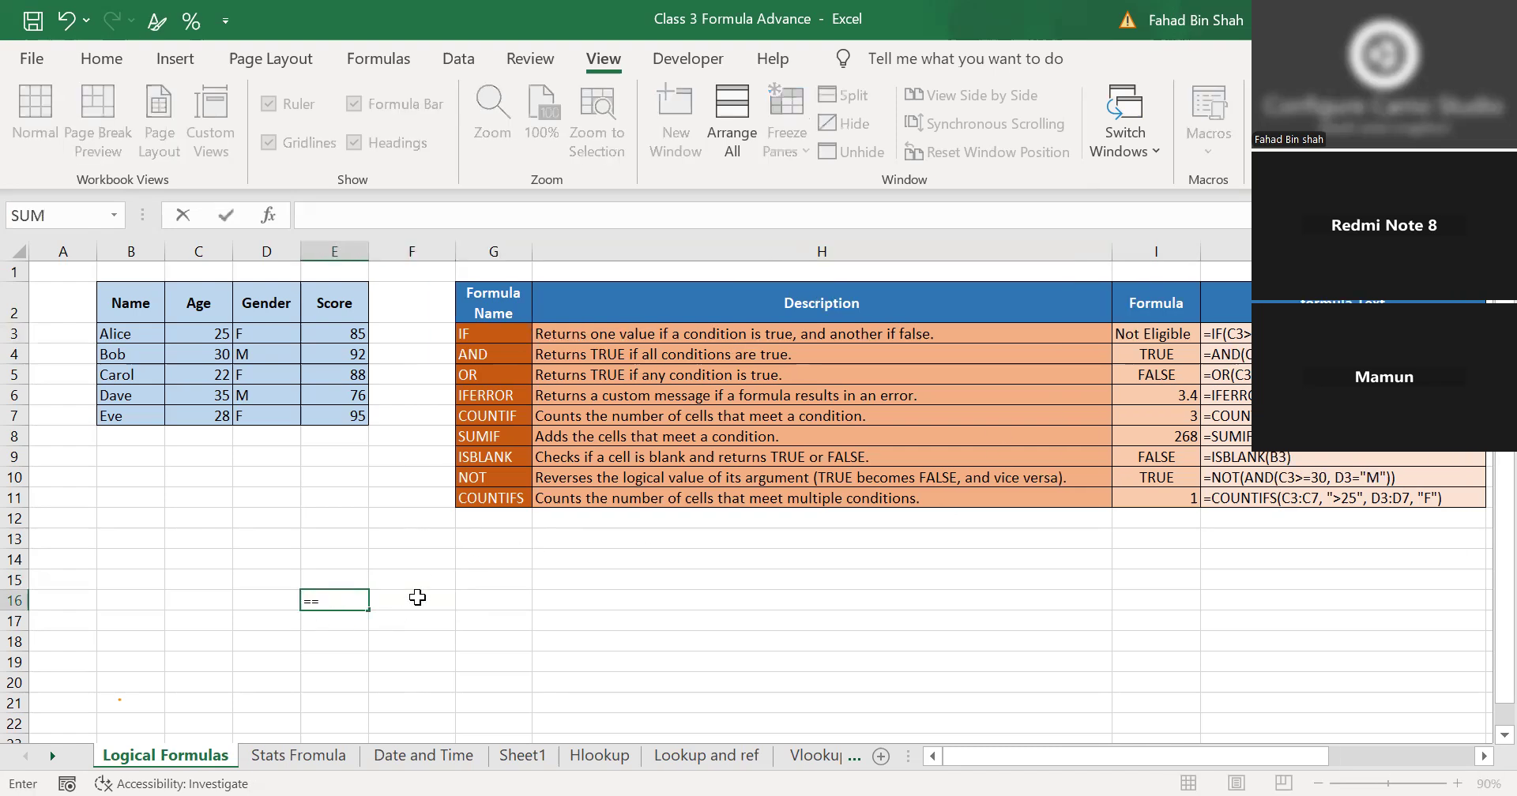
pyautogui.press('BackSpace')
pyautogui.write('AND(')
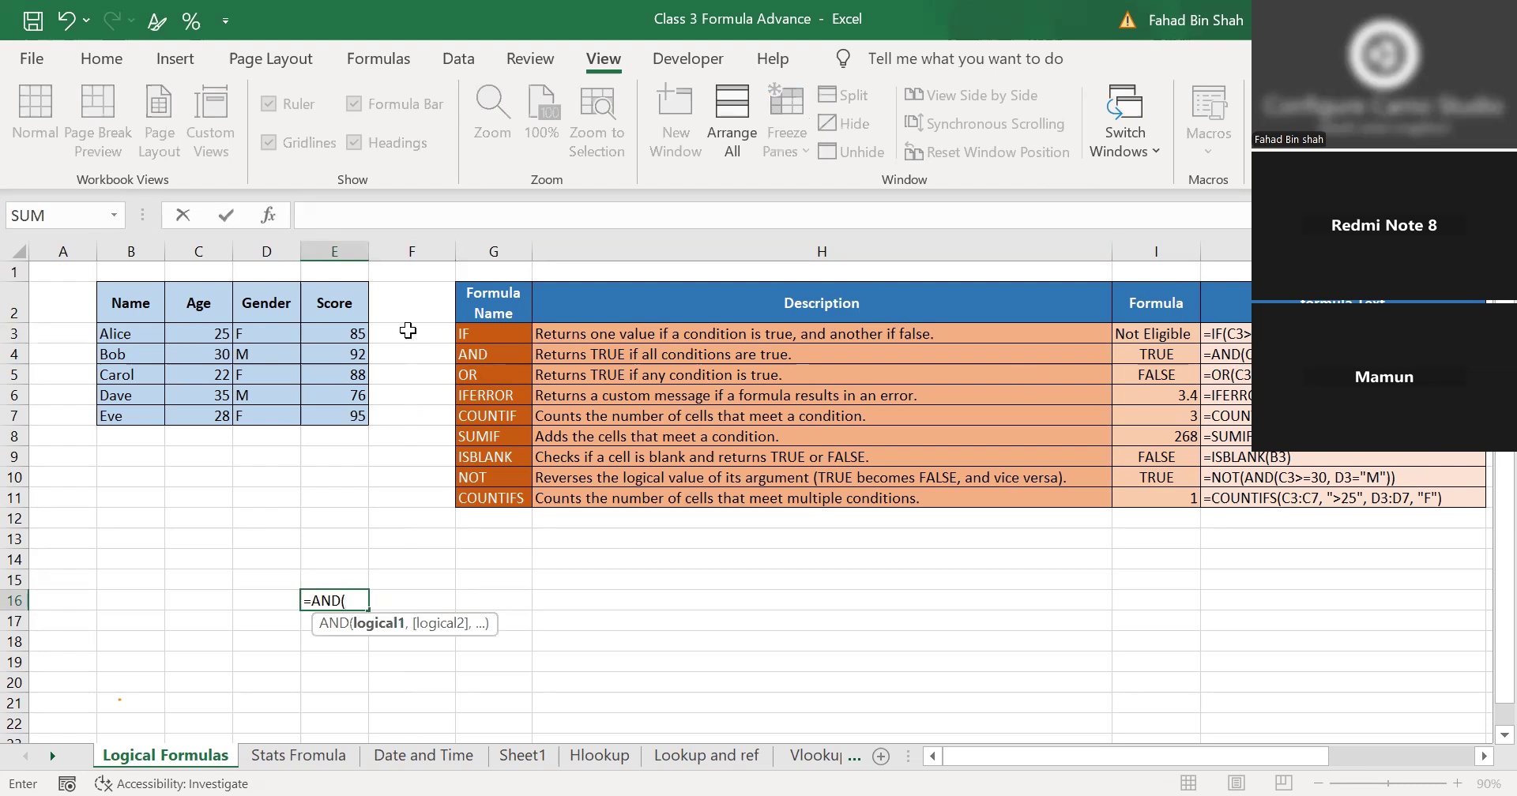
pyautogui.click(199, 340)
pyautogui.write('>=2')
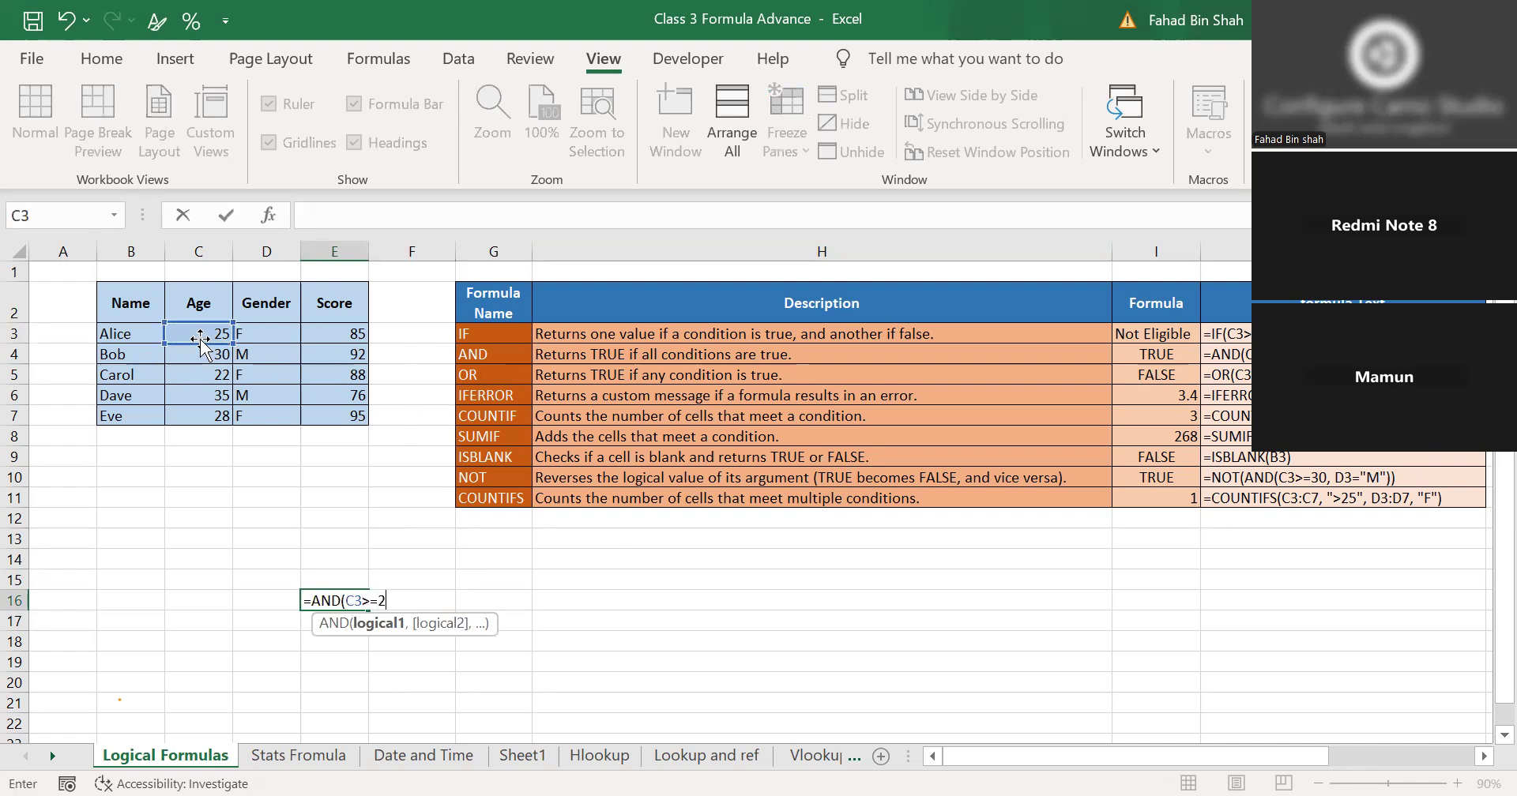
pyautogui.write('5,')
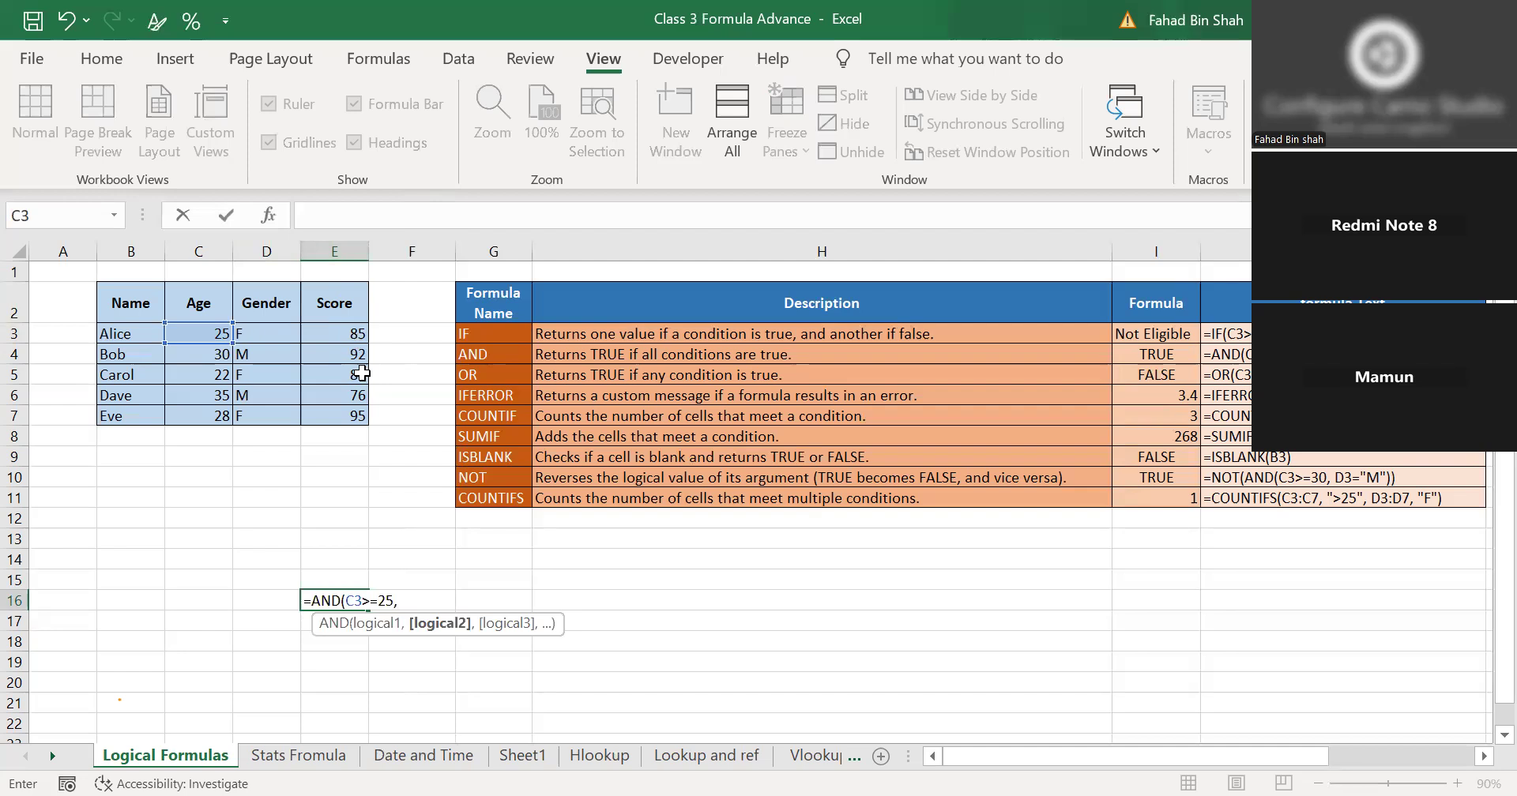
pyautogui.click(345, 330)
pyautogui.write('>')
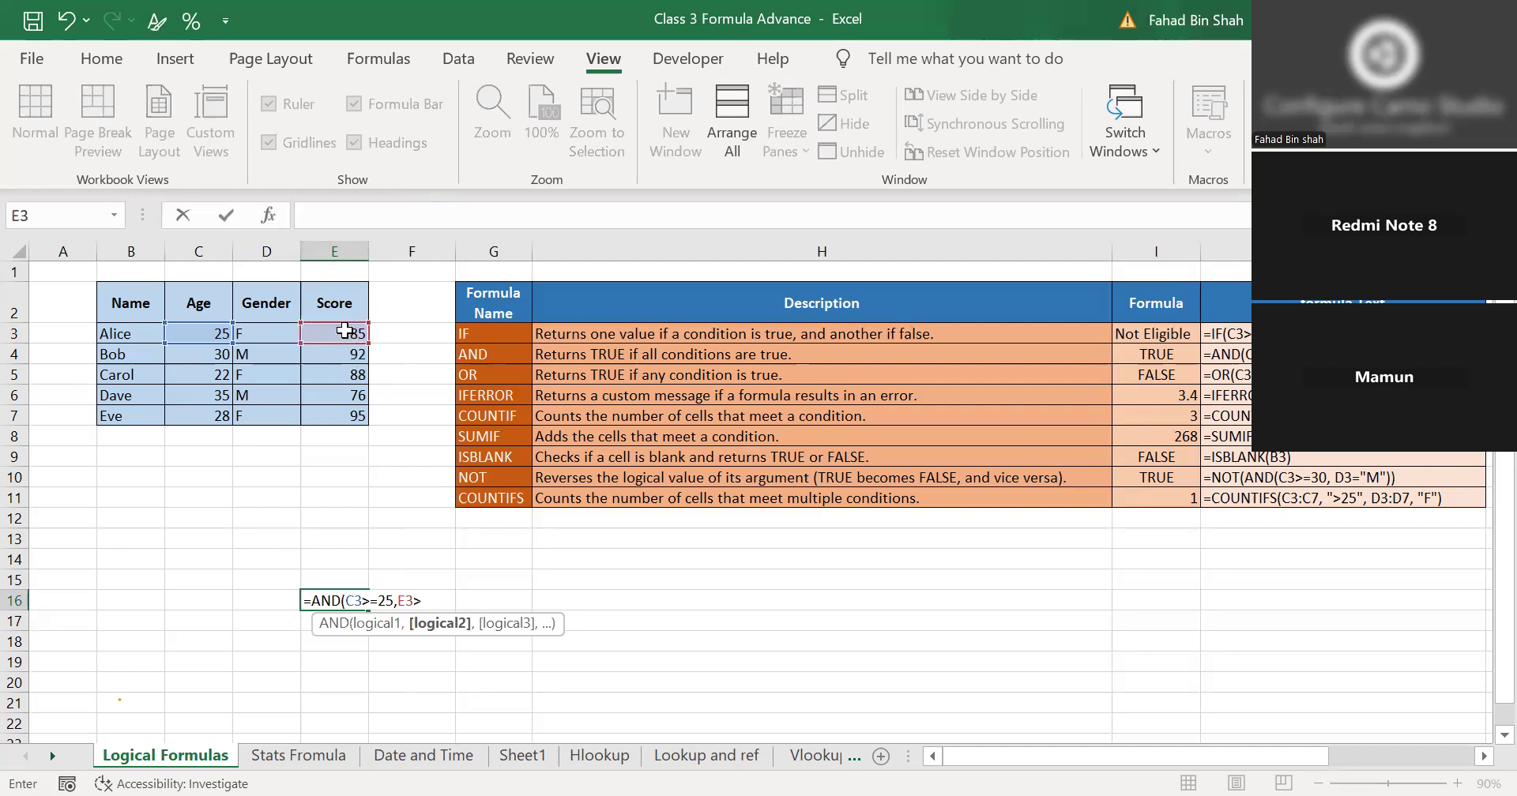
pyautogui.write('=80')
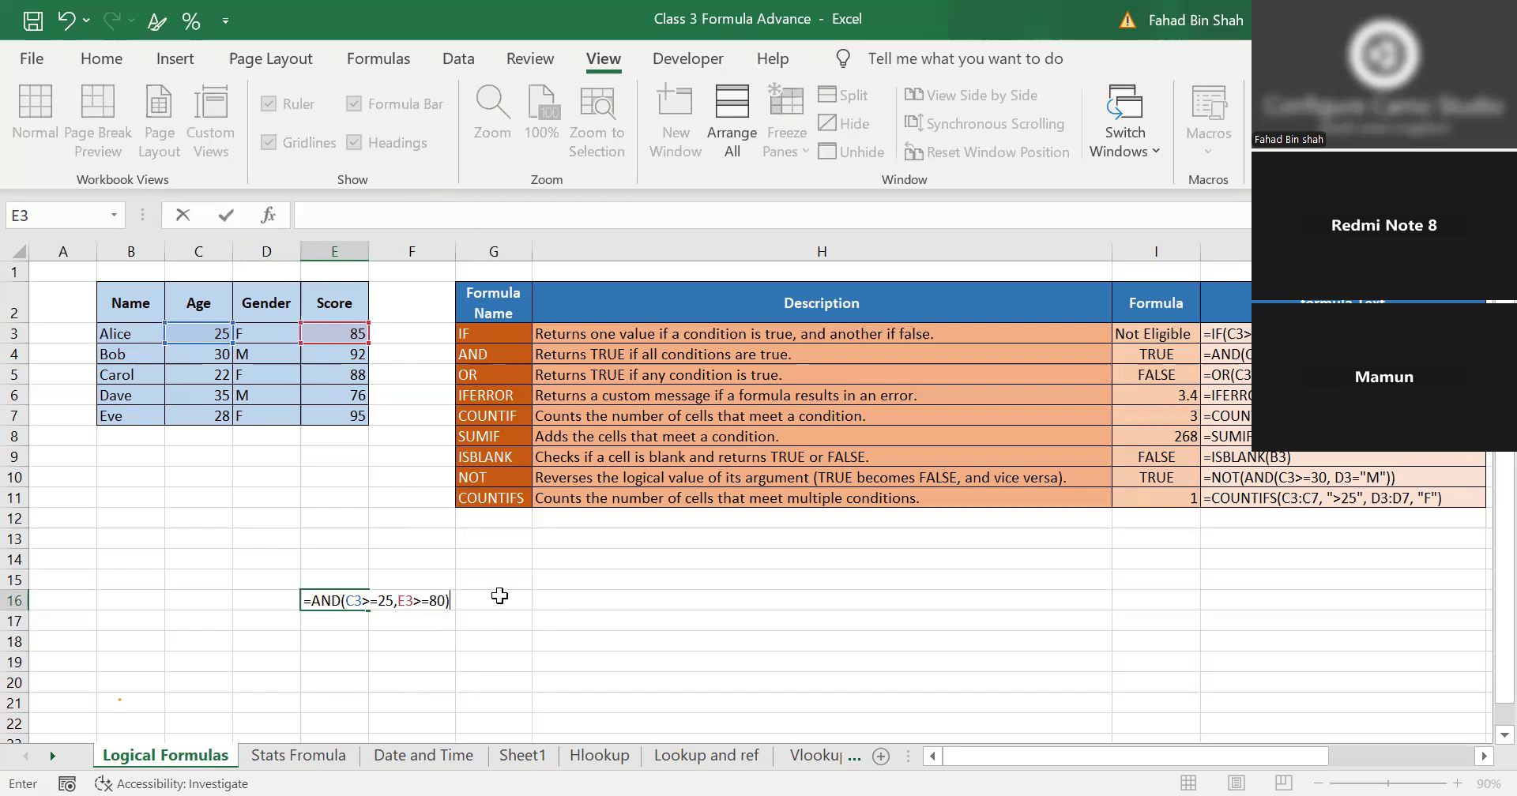
pyautogui.press('Return')
pyautogui.click(360, 605)
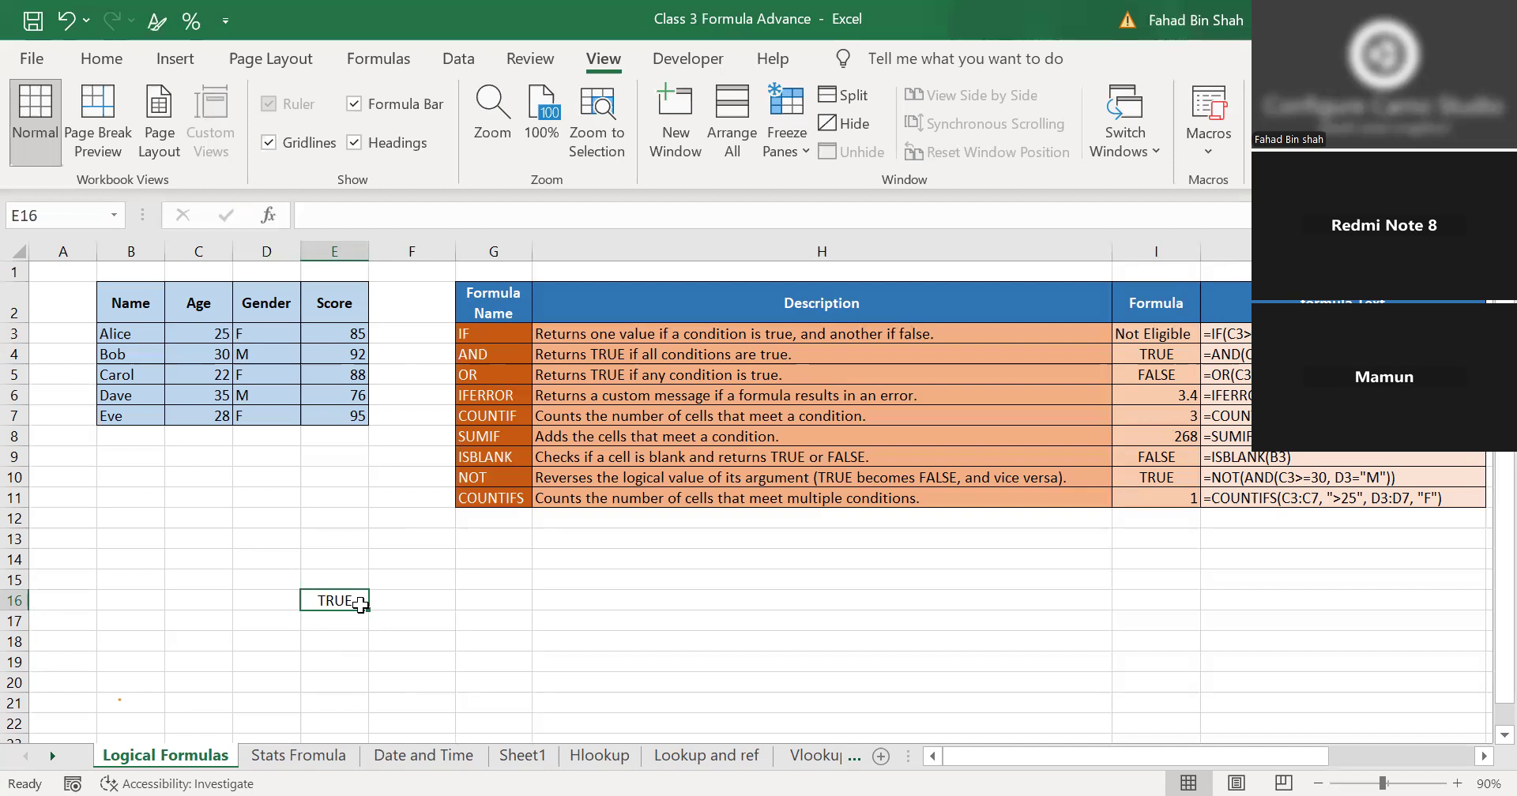
# Enter =IFERROR(E3/C3,"N/A") in cell G16 to divide the first score by the first age.
pyautogui.click(609, 381)
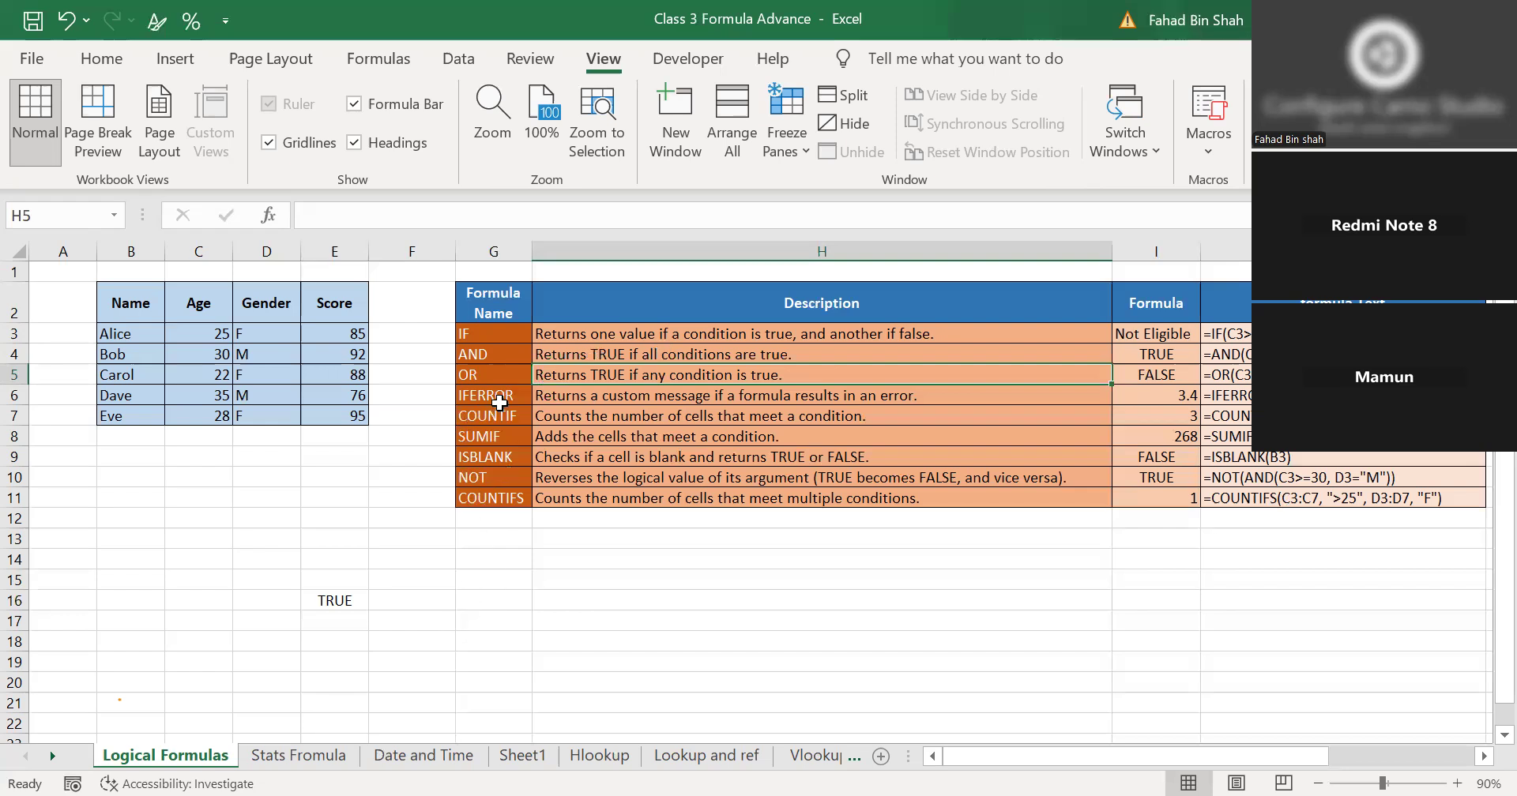
pyautogui.click(490, 615)
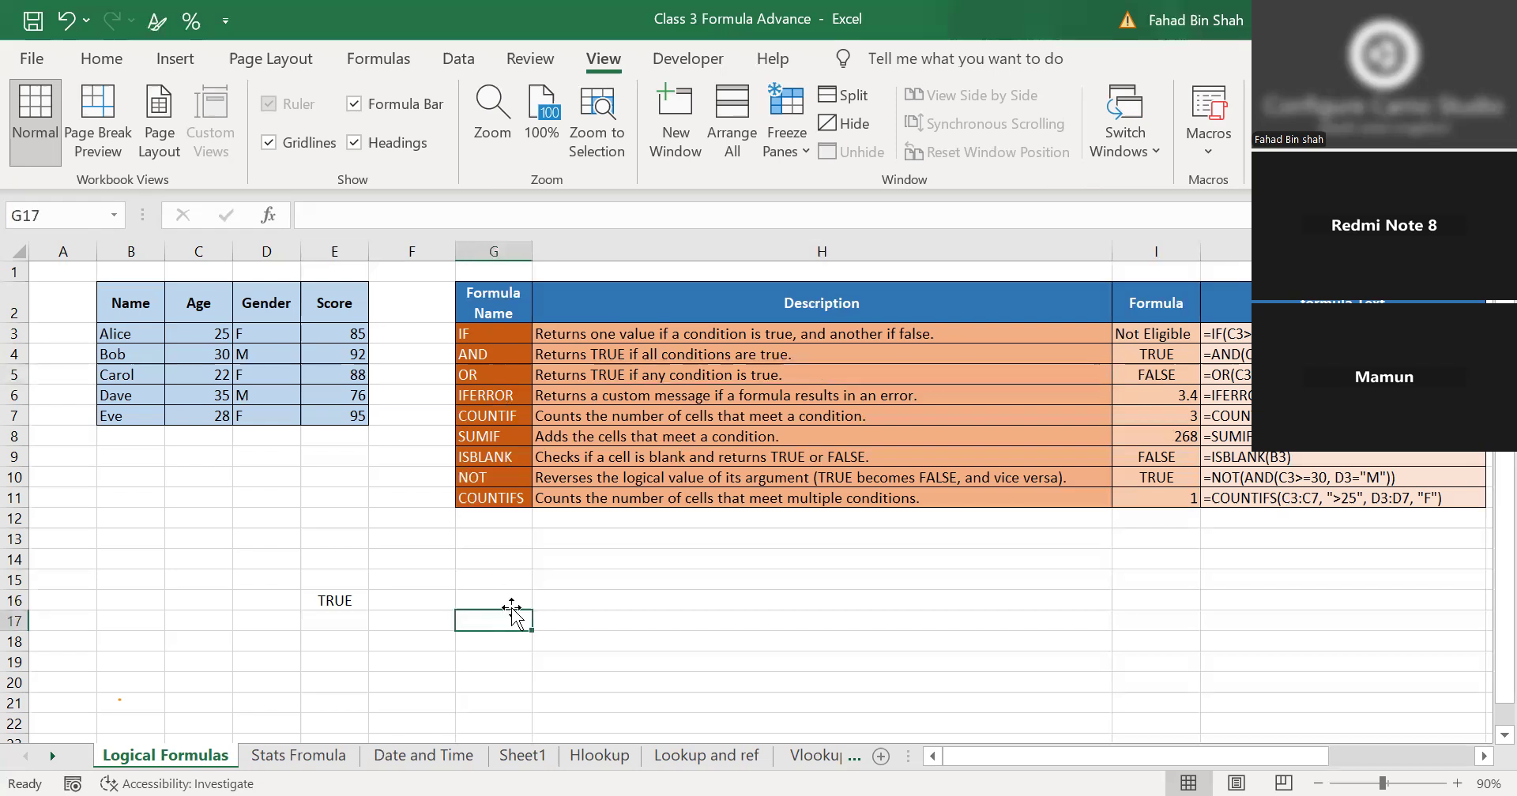
pyautogui.click(584, 602)
pyautogui.click(482, 608)
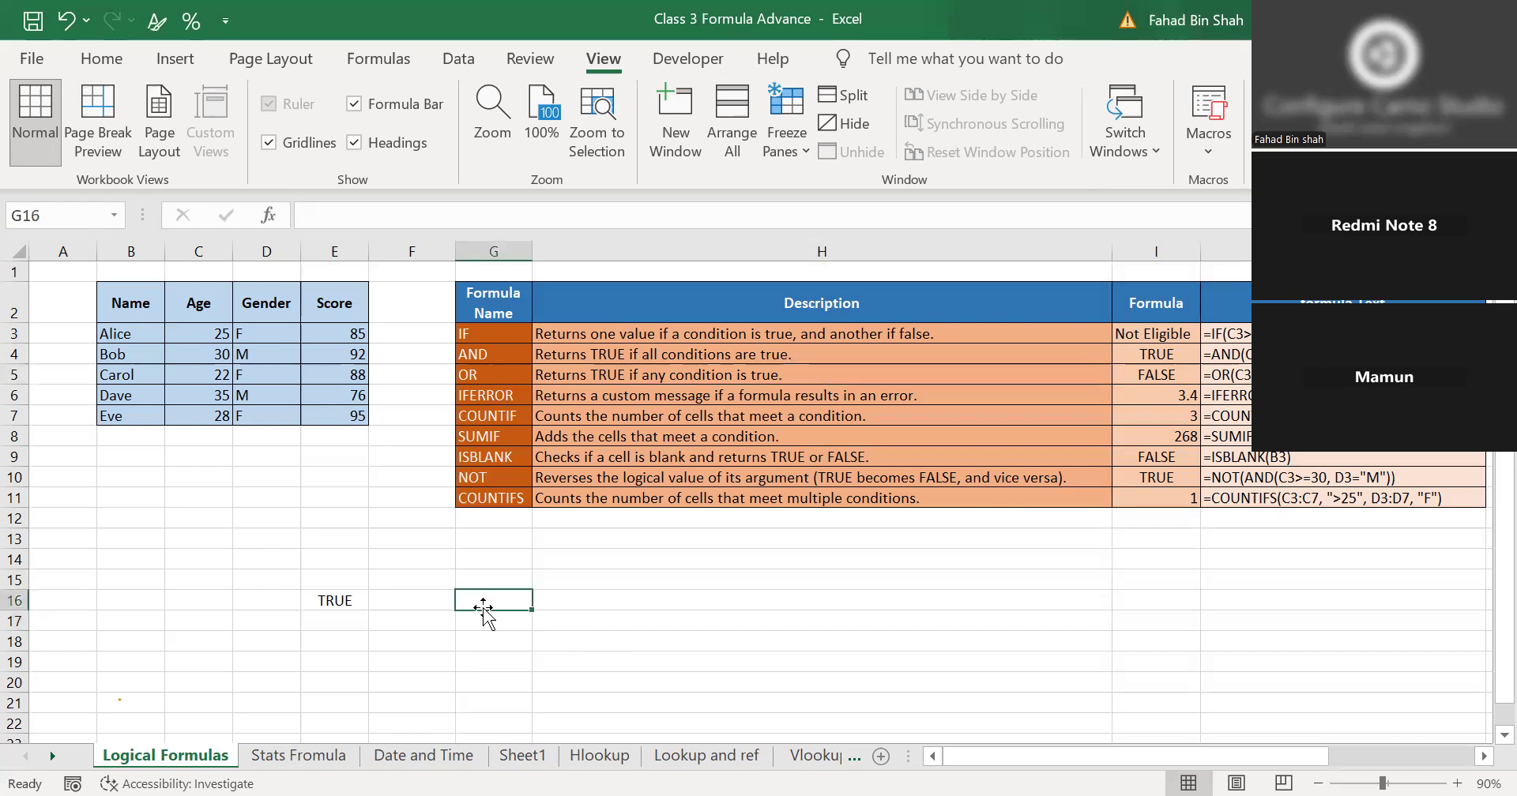
pyautogui.write('=I')
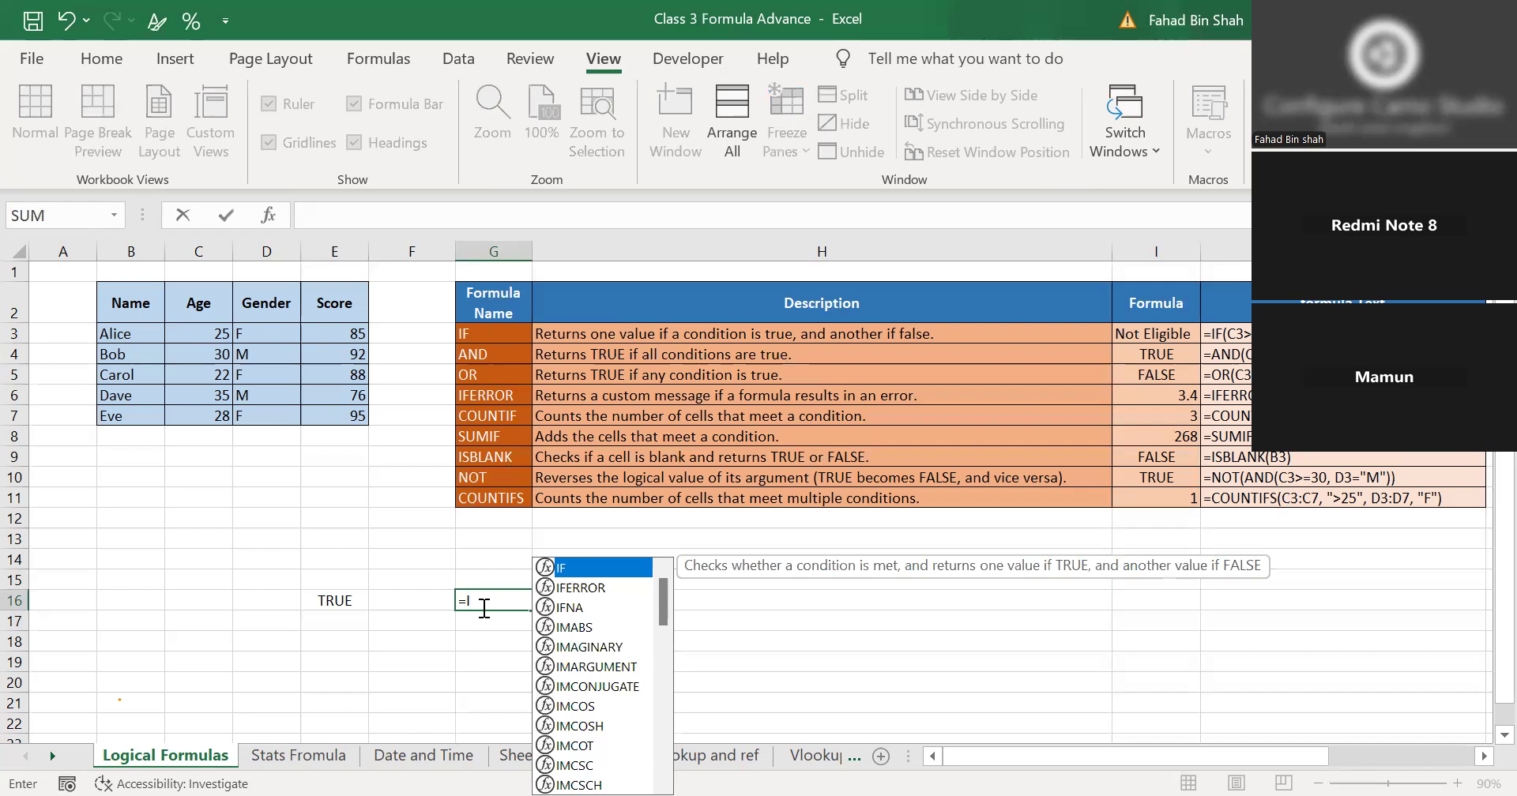
pyautogui.press('Down')
pyautogui.press('Tab')
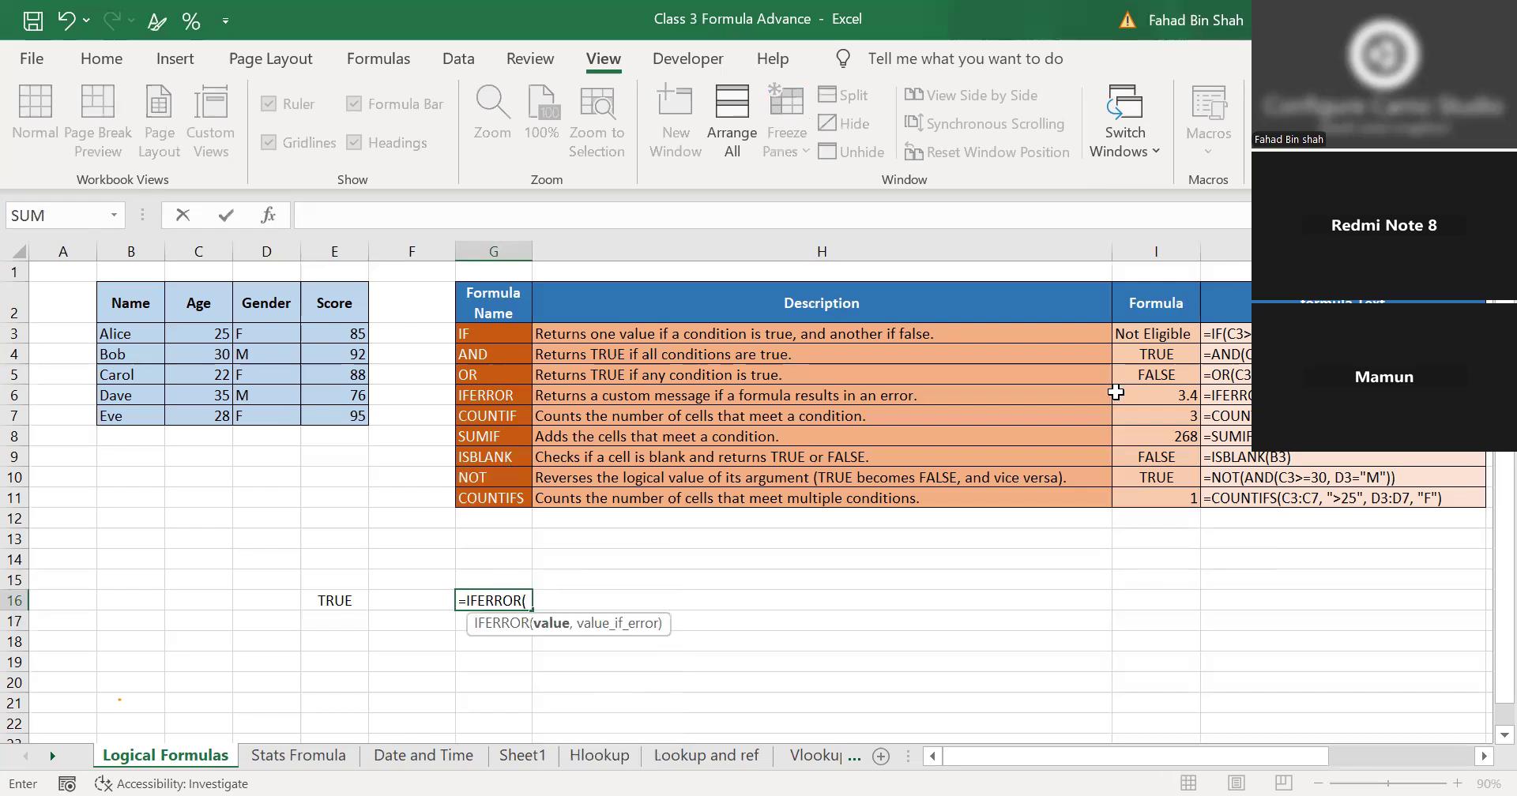
pyautogui.click(351, 333)
pyautogui.write('/')
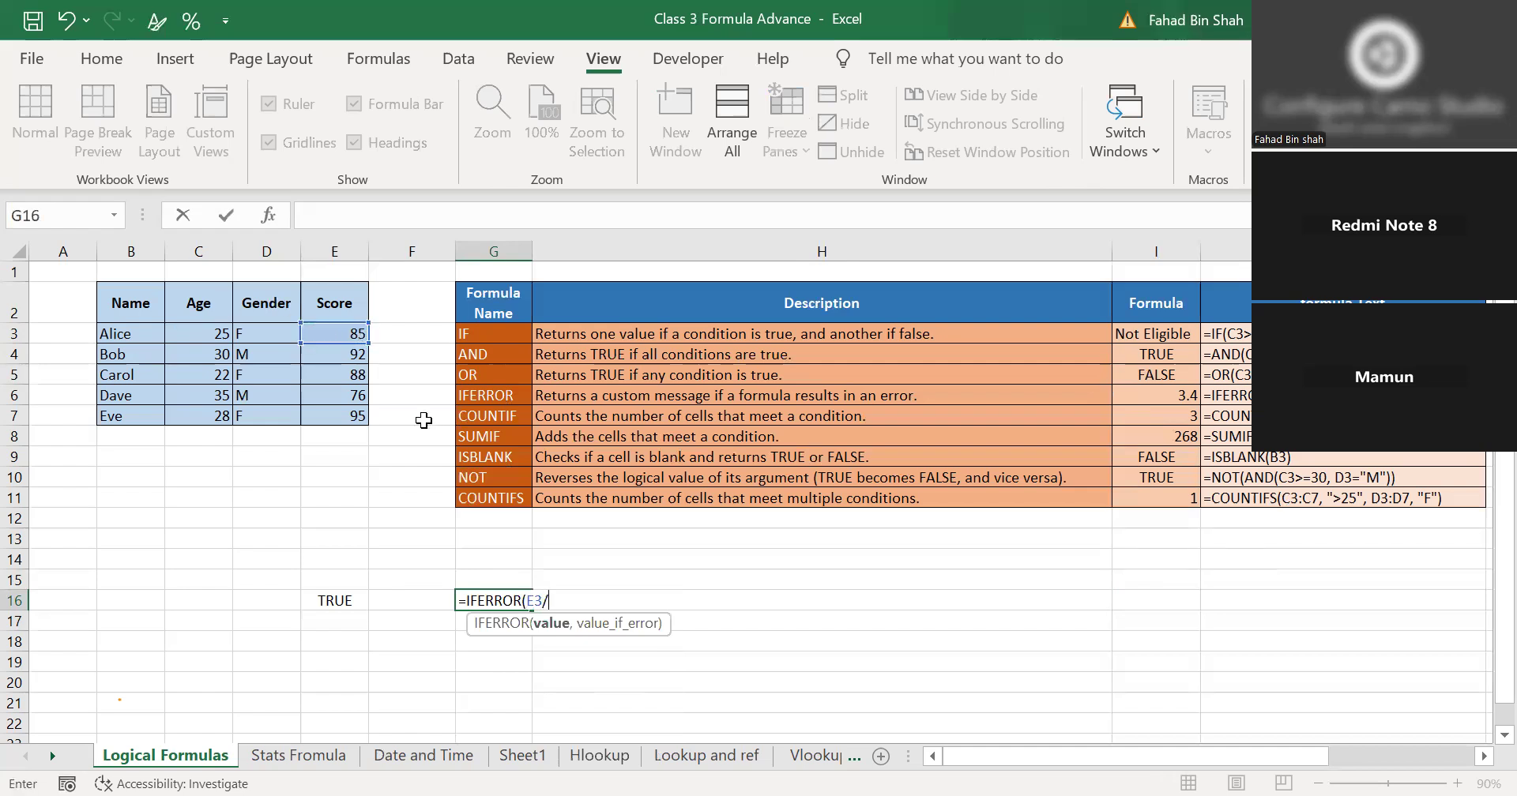
pyautogui.click(201, 337)
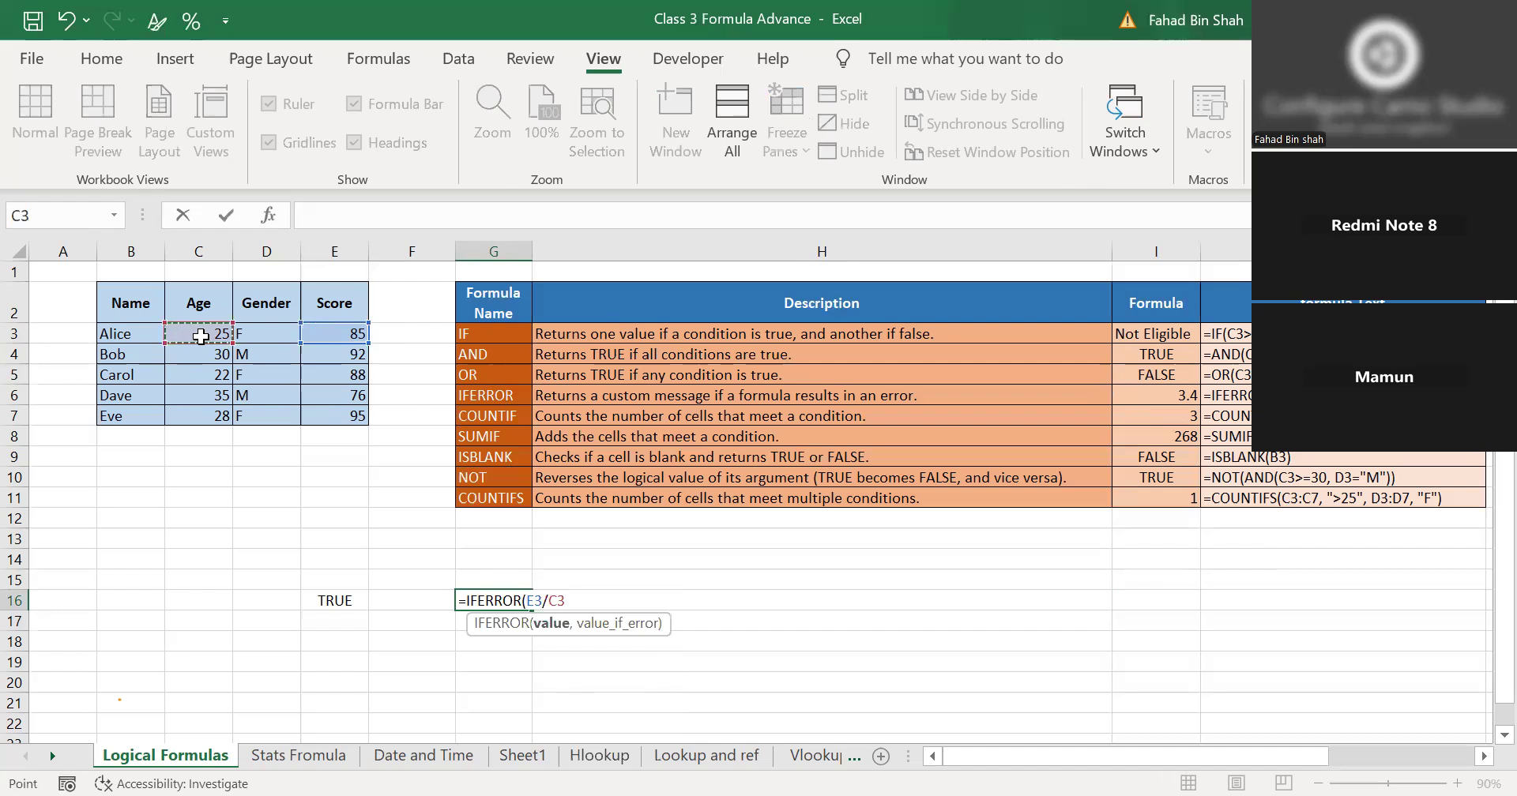
pyautogui.write(',"N?A')
pyautogui.press('BackSpace')
pyautogui.press('BackSpace')
pyautogui.write('/')
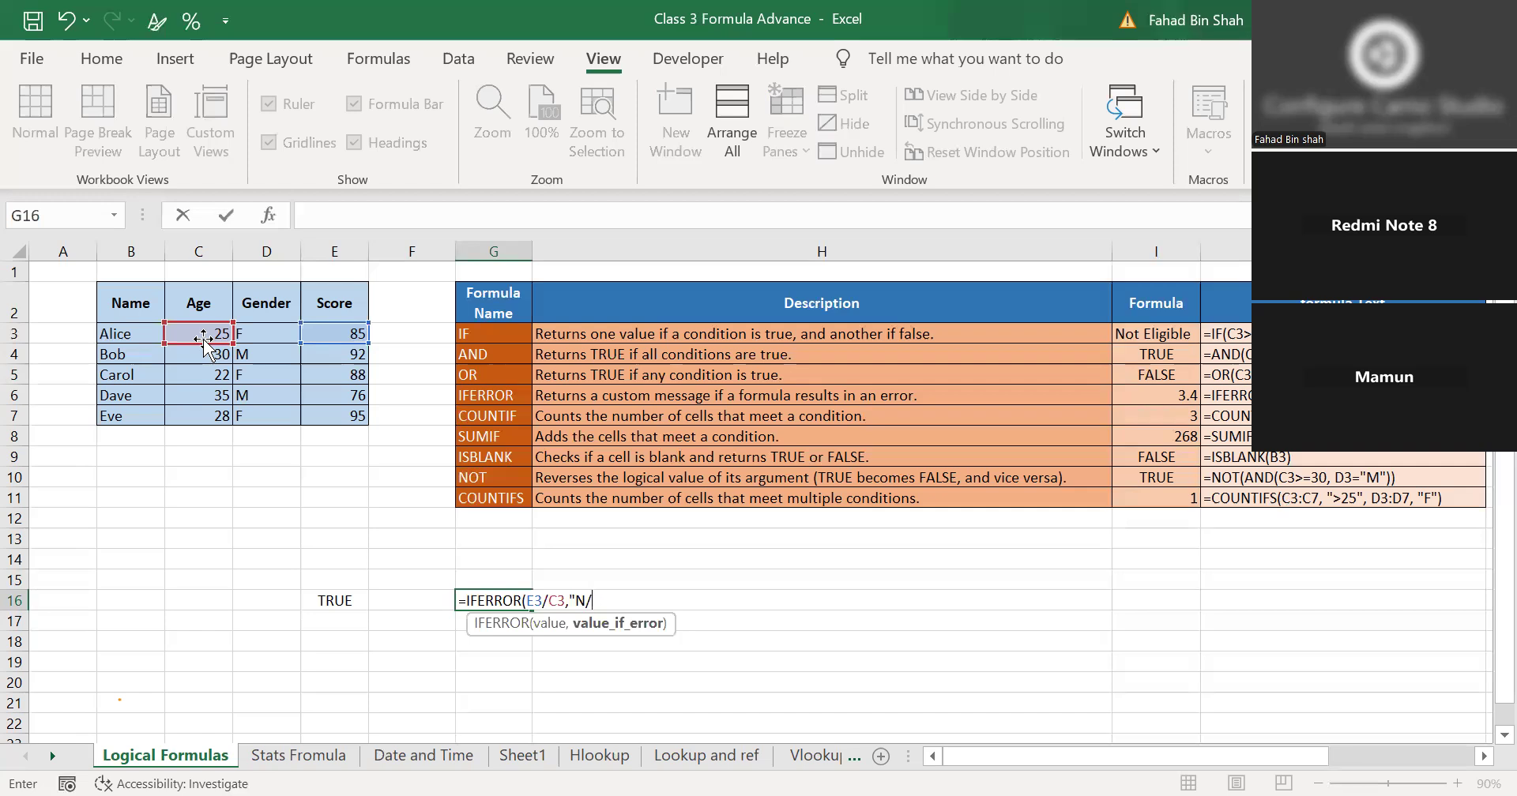
pyautogui.write('A")')
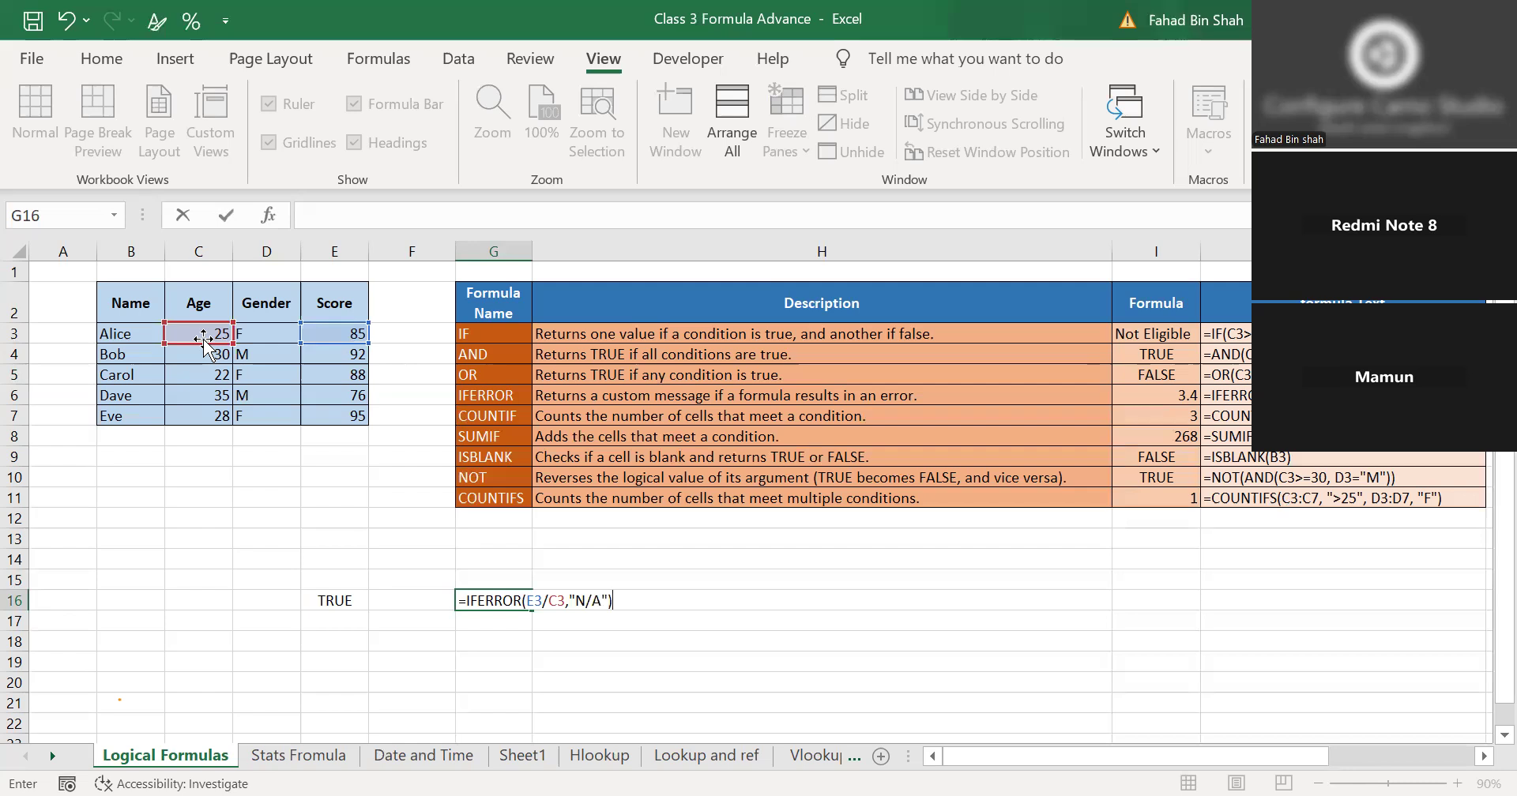
pyautogui.press('Return')
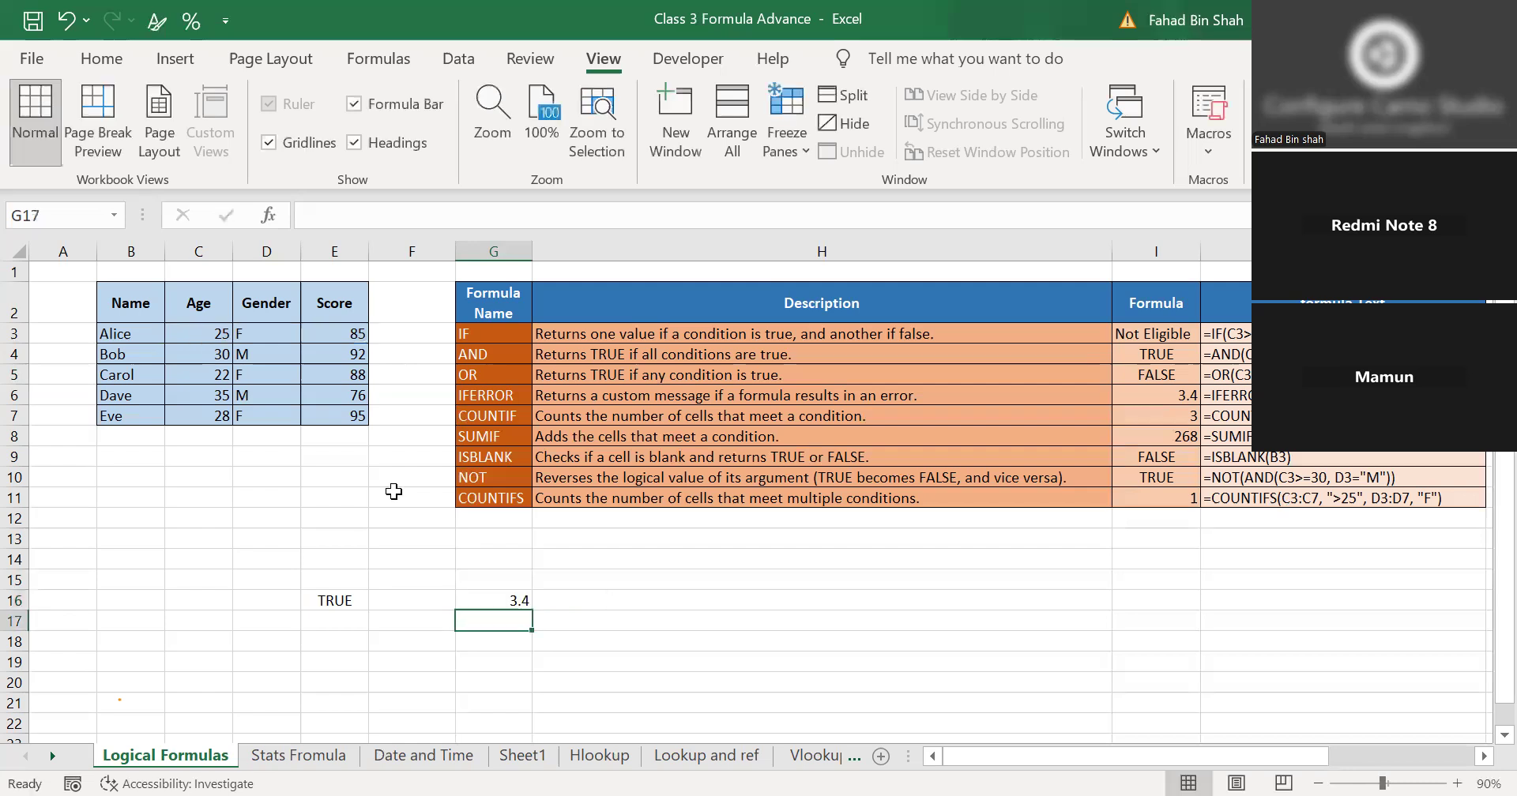
# Examine the IFERROR formula in G16 together with the score and age cells it divides.
pyautogui.click(512, 596)
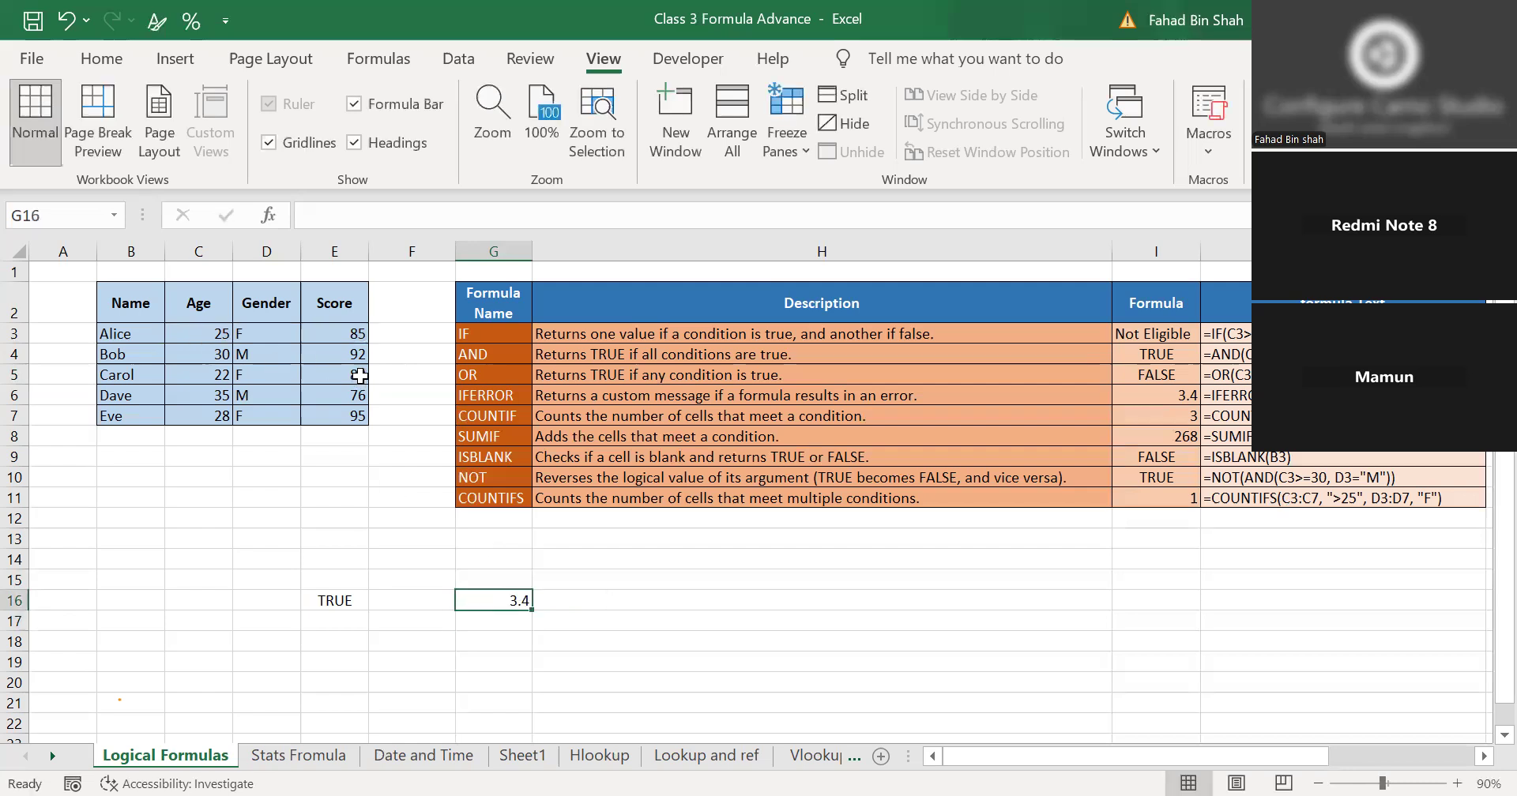
pyautogui.click(353, 334)
pyautogui.click(214, 333)
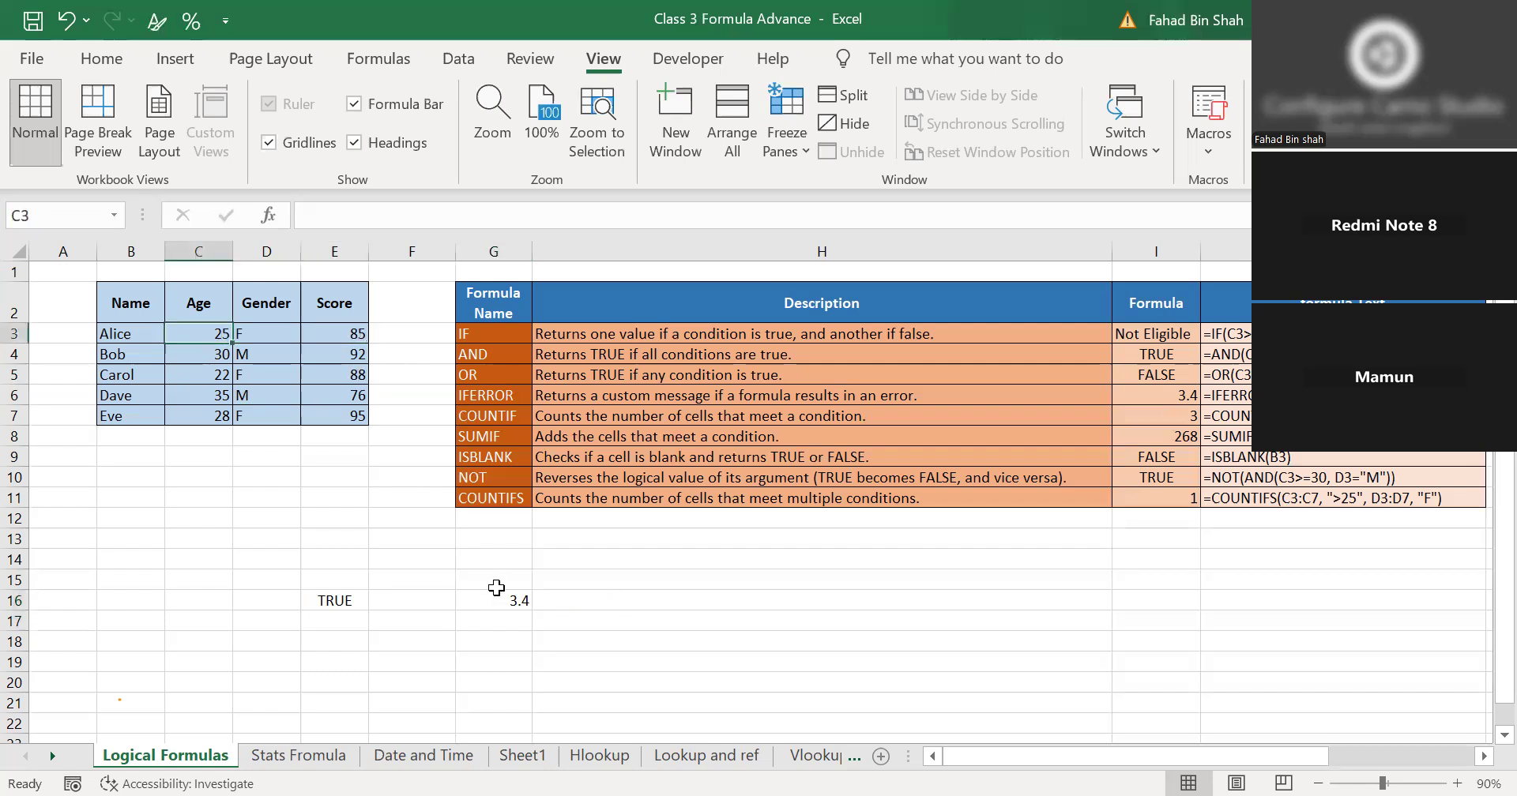
pyautogui.click(518, 603)
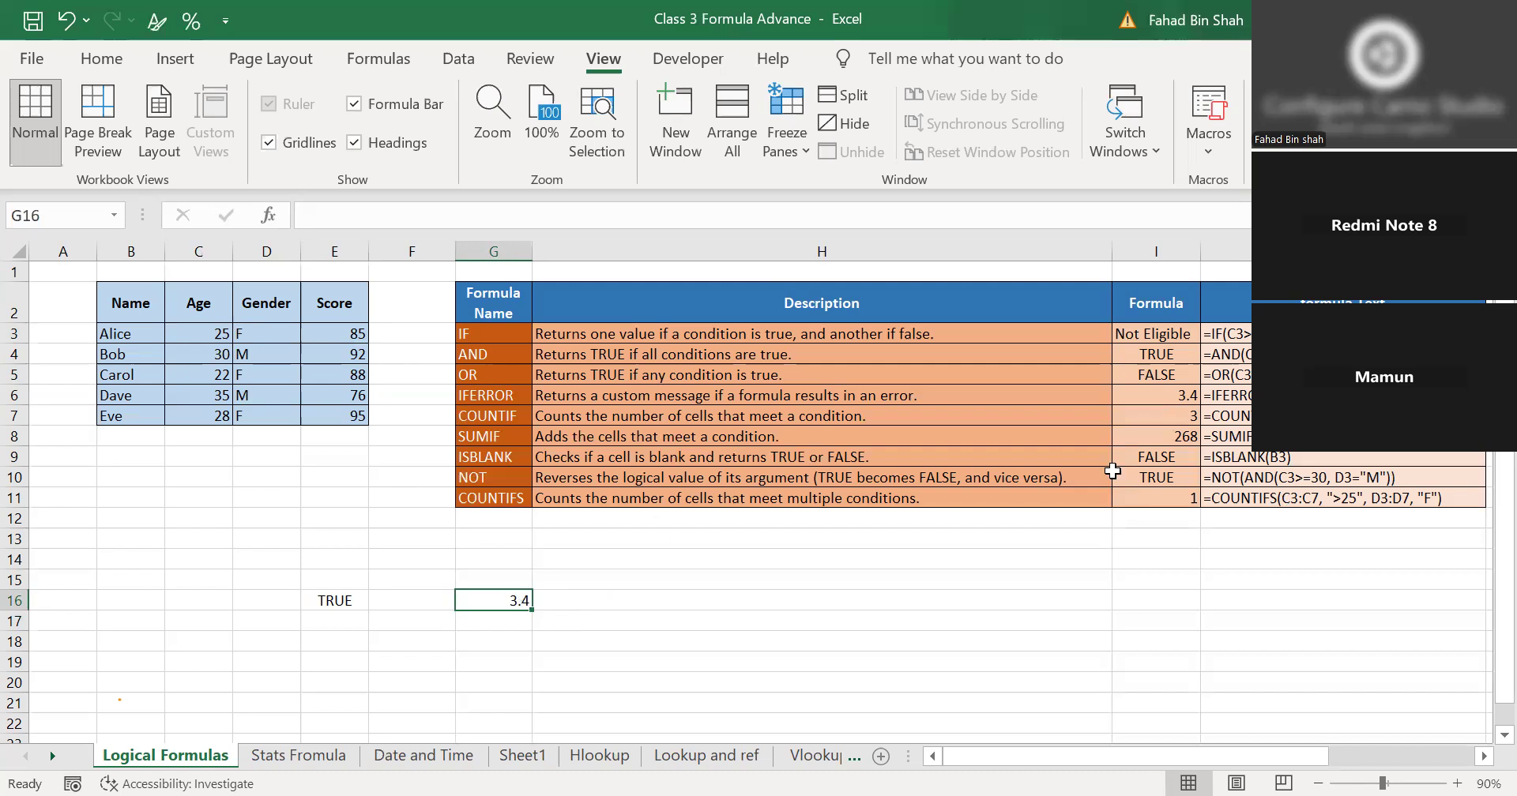
pyautogui.doubleClick(501, 600)
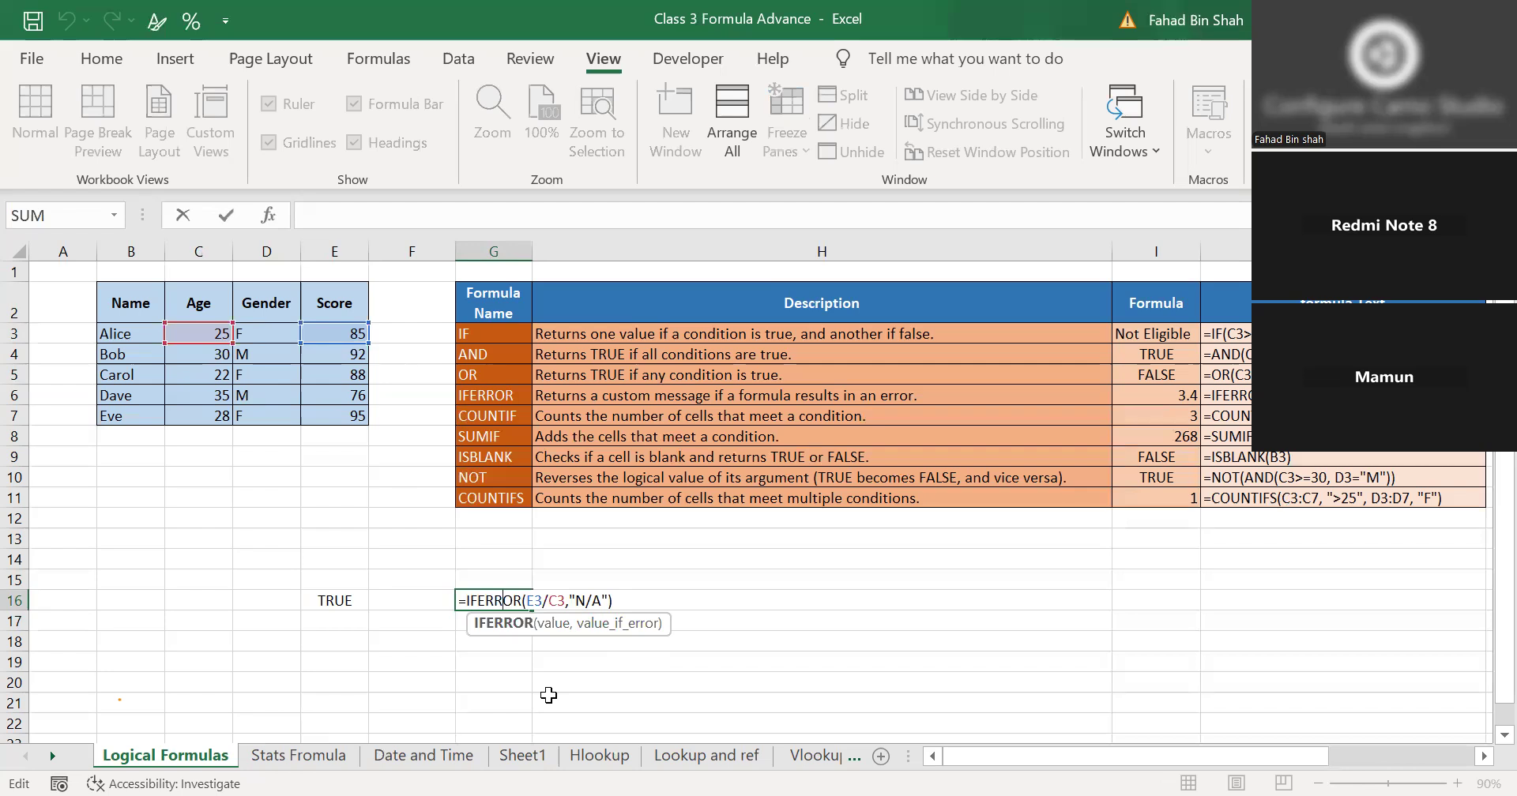
pyautogui.click(681, 702)
# Enter =IFERROR(1/0,"Error") in cell H19 and check the finished formula.
pyautogui.click(680, 668)
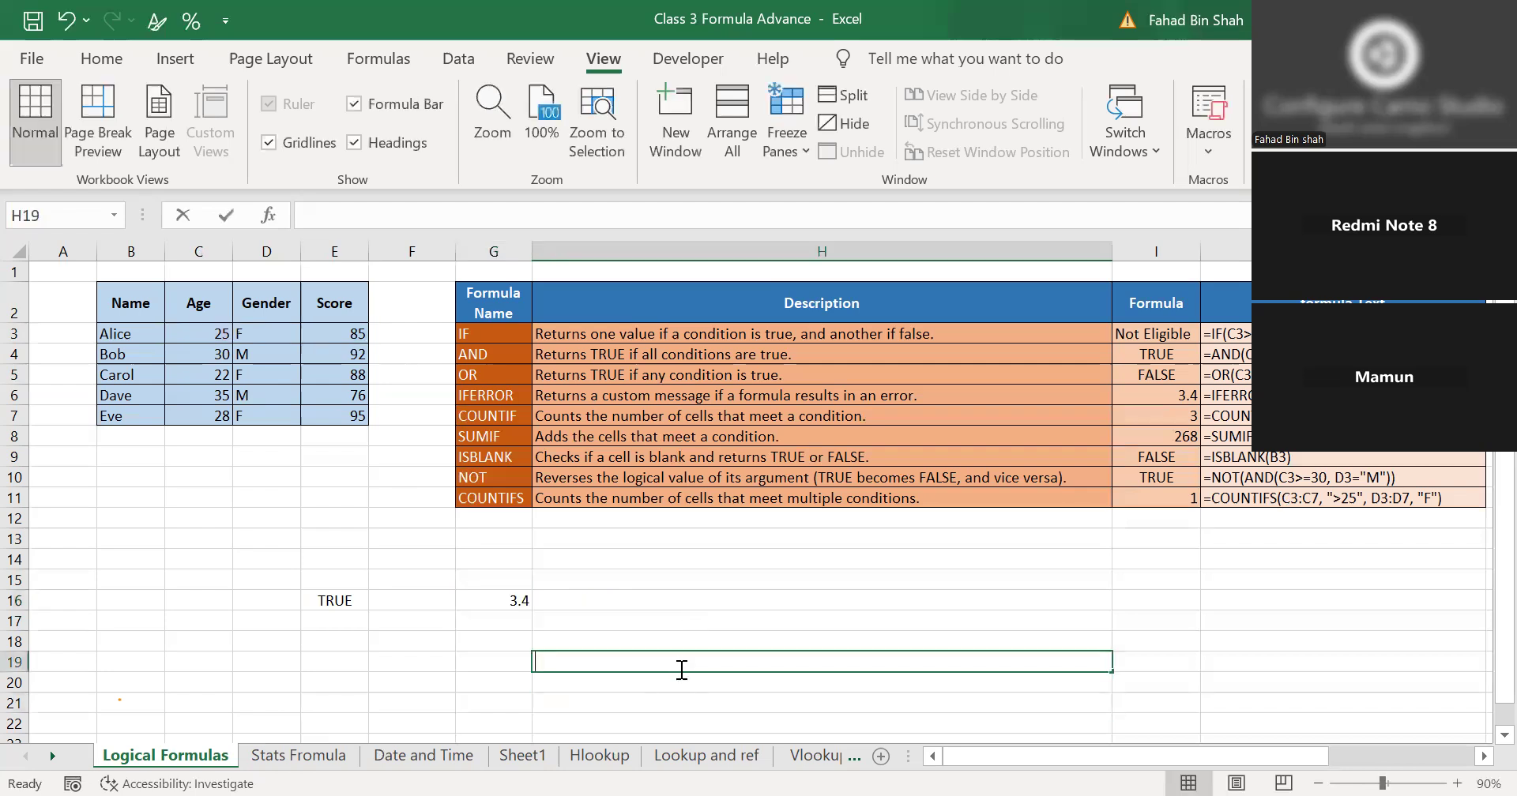
pyautogui.write('=I')
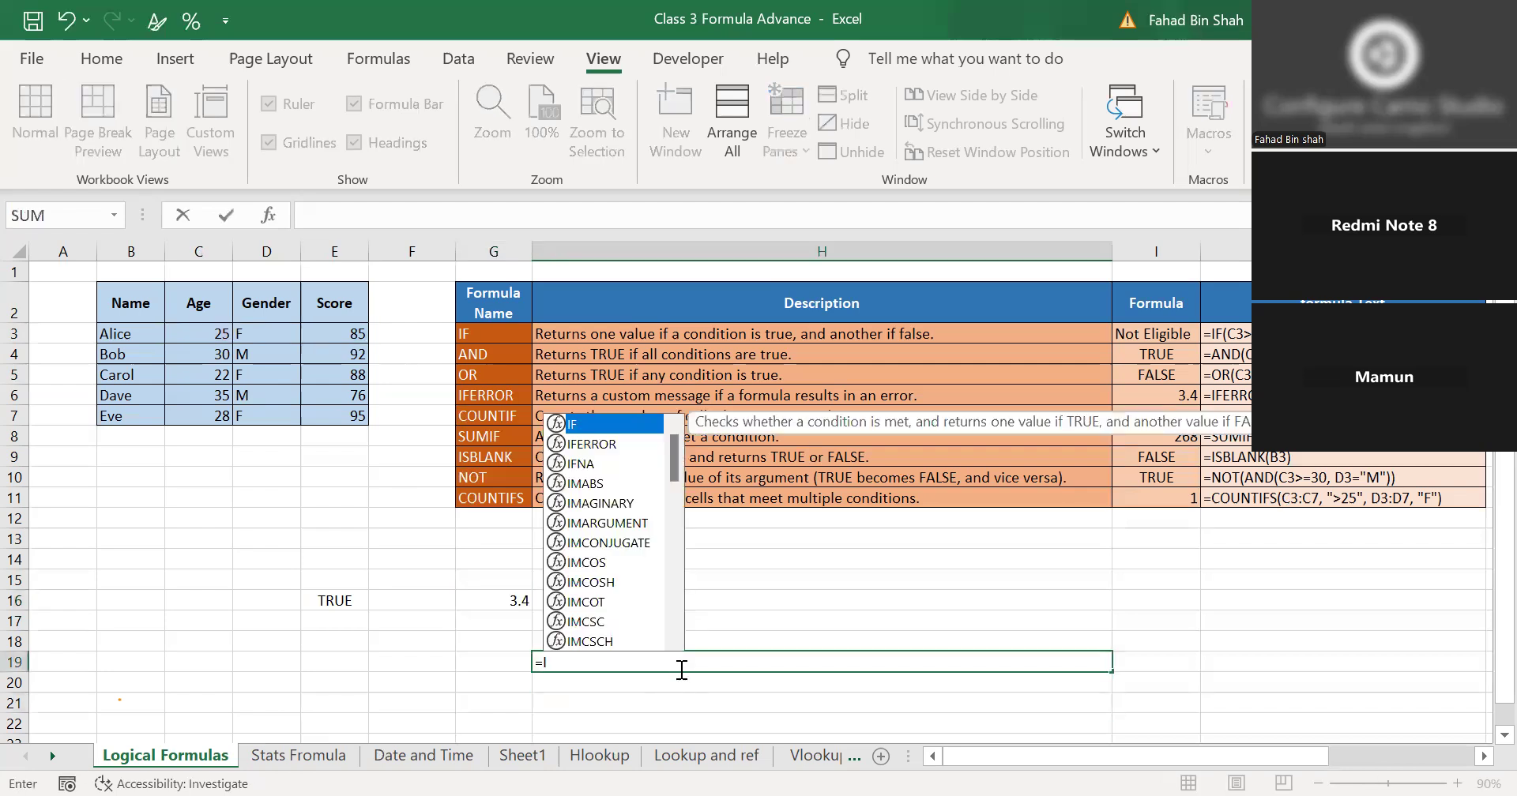
pyautogui.press('Down')
pyautogui.press('Tab')
pyautogui.write('1')
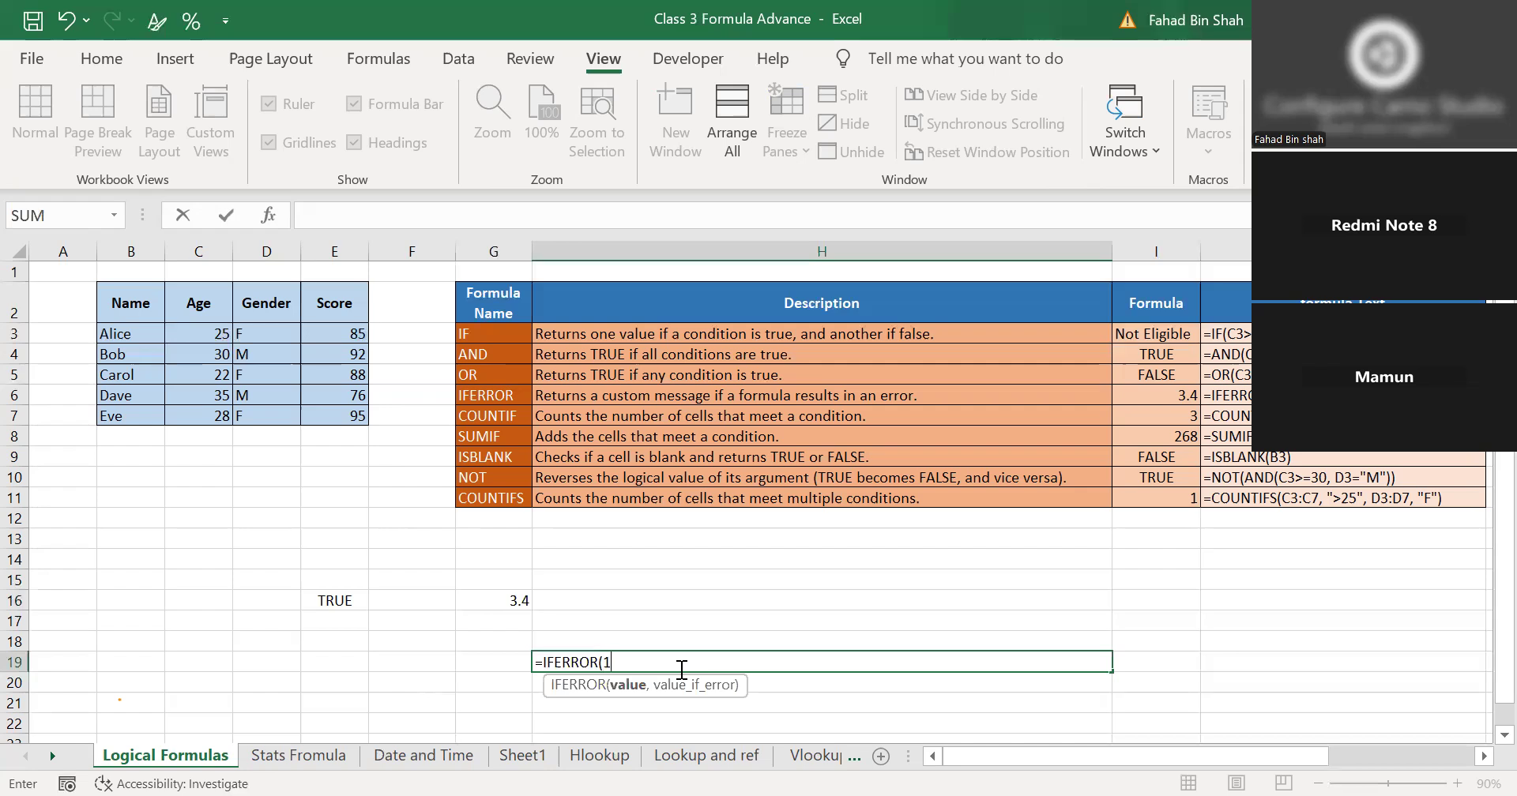
pyautogui.write('/')
pyautogui.press('BackSpace')
pyautogui.press('BackSpace')
pyautogui.write('1/0')
pyautogui.write(',"')
pyautogui.write('Erro')
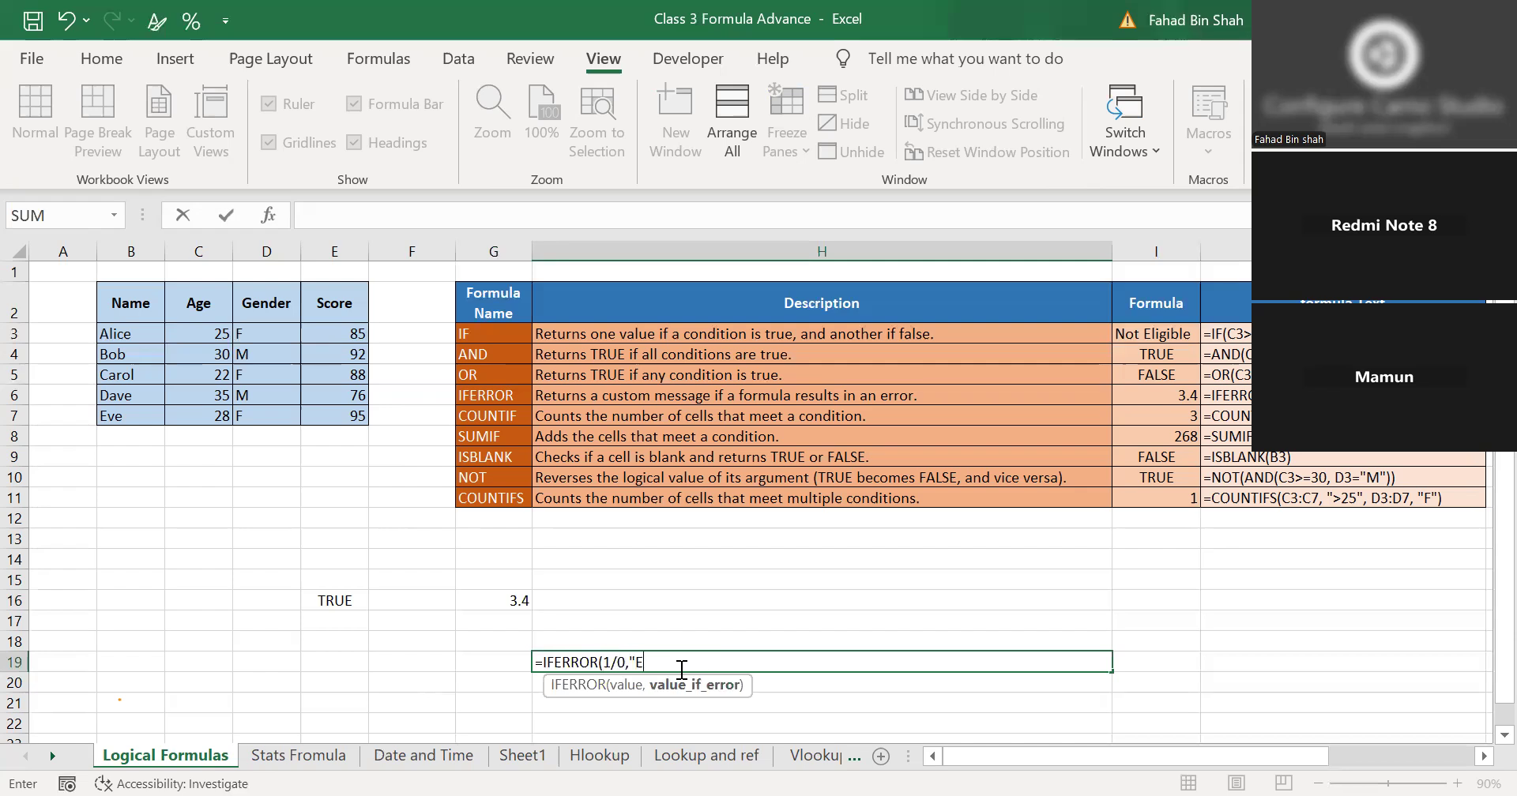
pyautogui.write('r"')
pyautogui.hotkey('ctrl', 'Return')
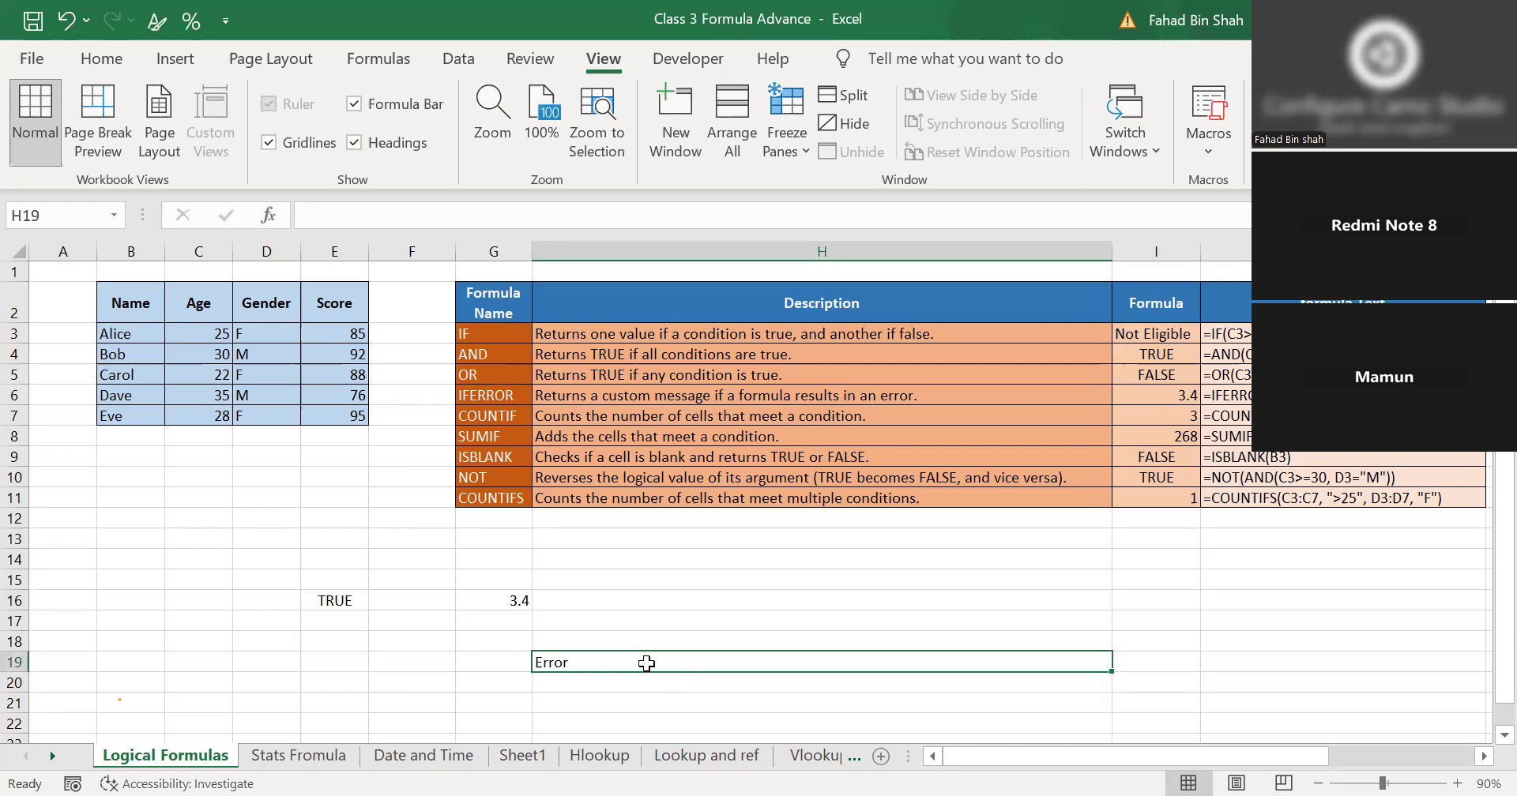
pyautogui.doubleClick(650, 663)
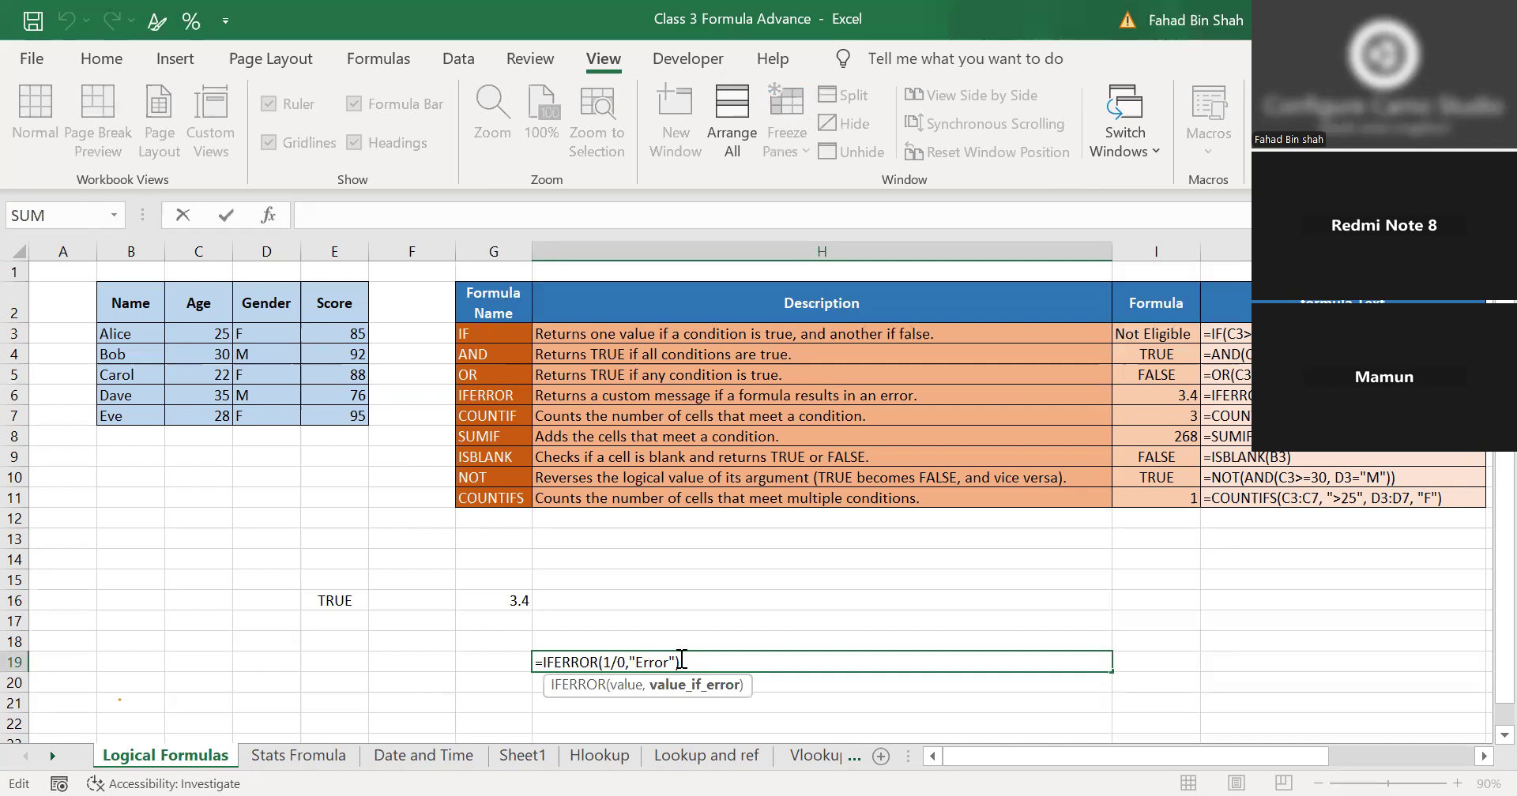
pyautogui.click(771, 605)
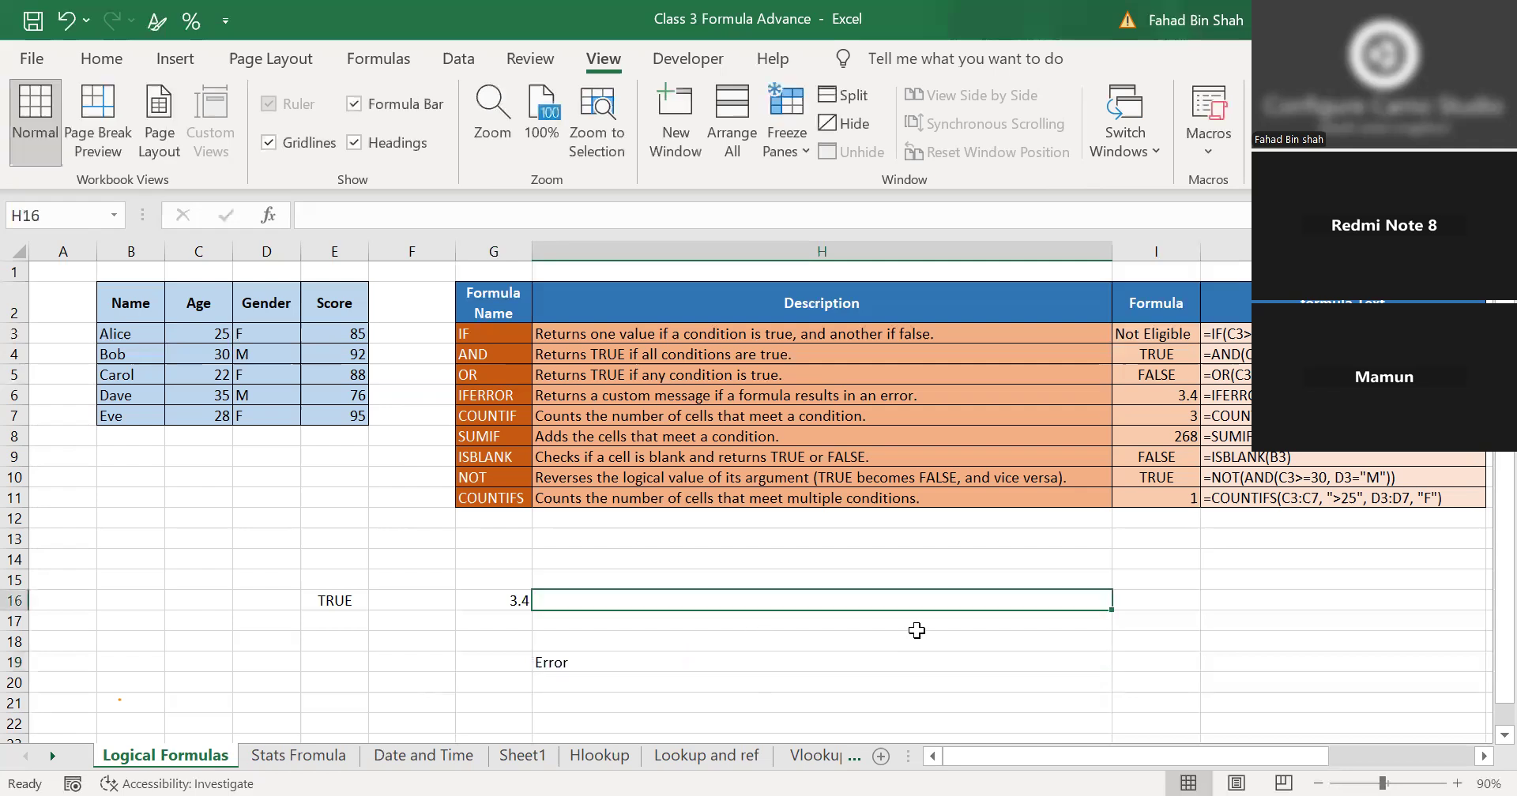
# Enter 1/0 without an equals sign in cell H16 and the formula =1/0 in cell H18.
pyautogui.write('1/0')
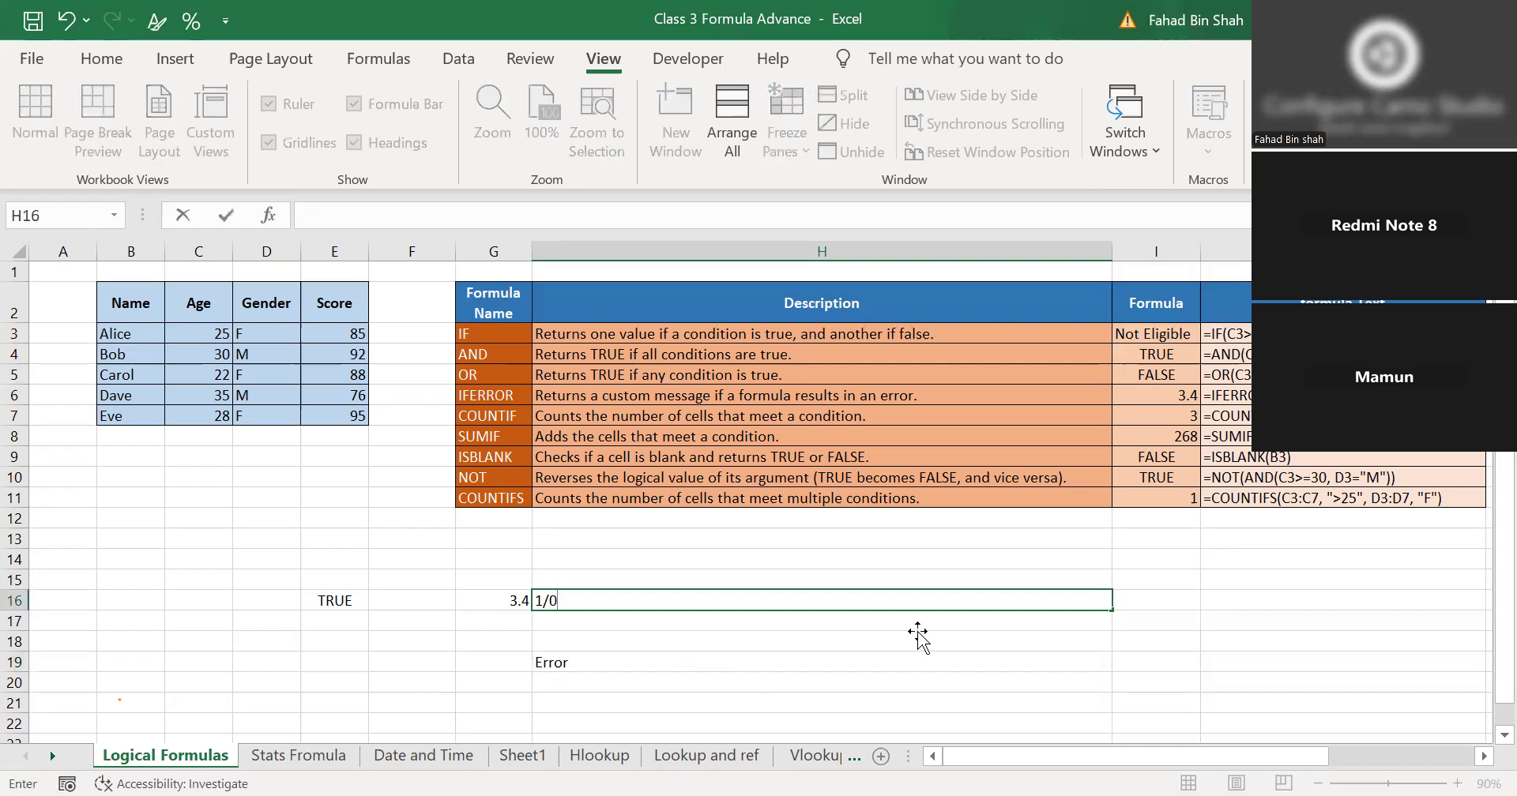
pyautogui.press('Return')
pyautogui.click(646, 640)
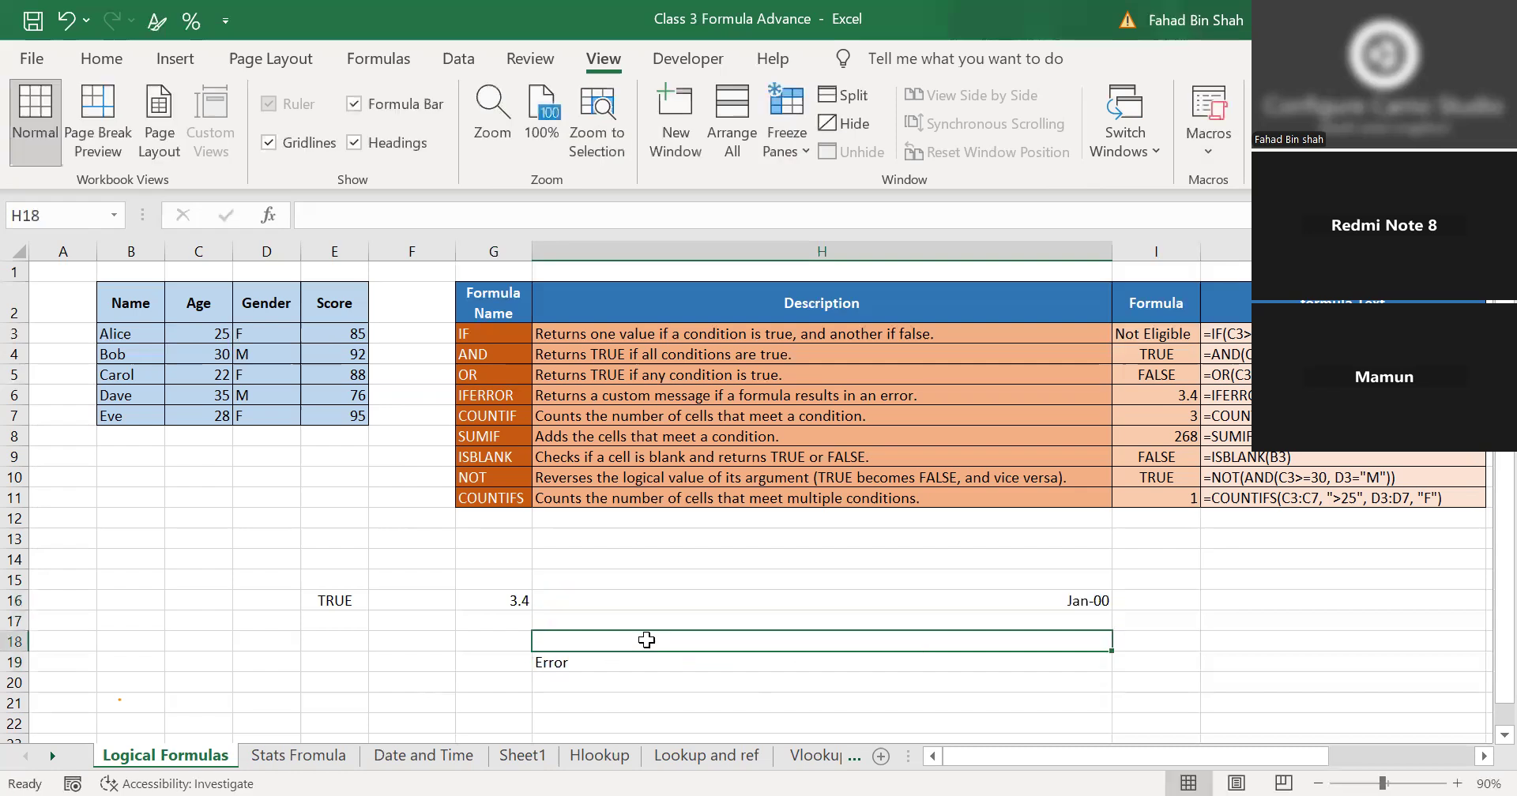
pyautogui.write('=1/0')
pyautogui.press('Return')
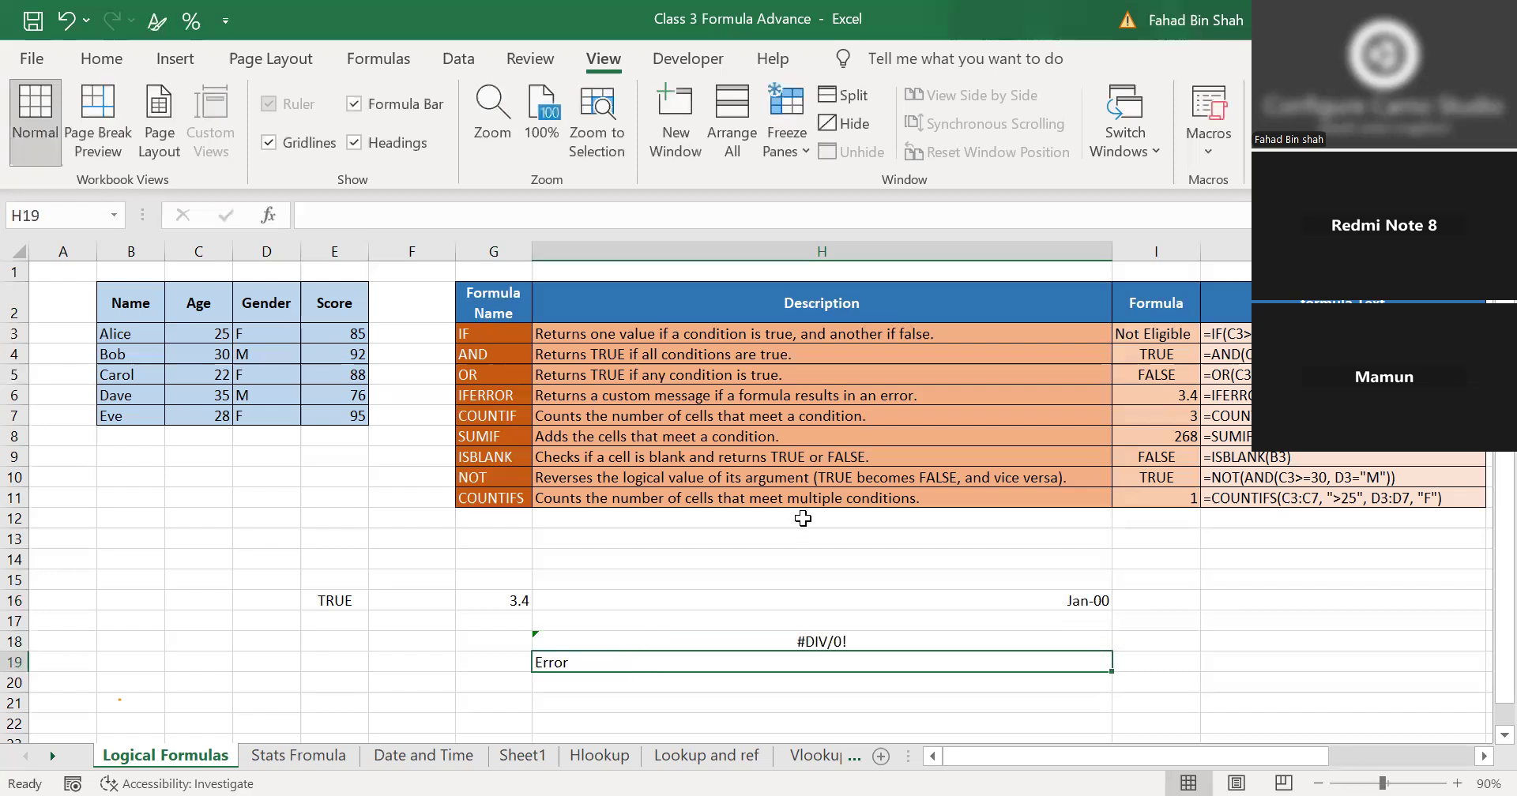
# Inspect the division formula in H18 and compare its result with the IFERROR example in H19.
pyautogui.click(857, 643)
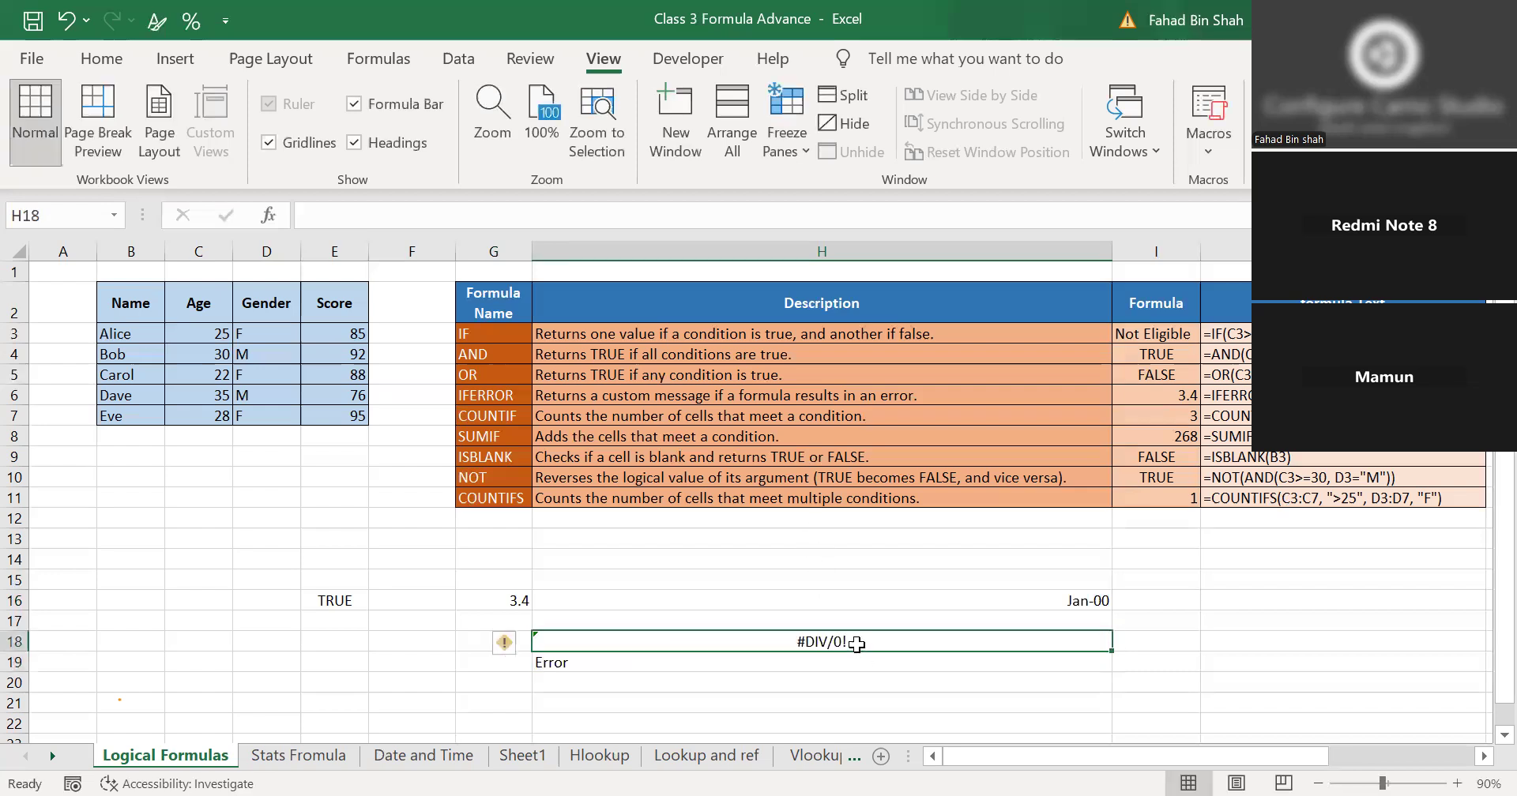
pyautogui.doubleClick(856, 644)
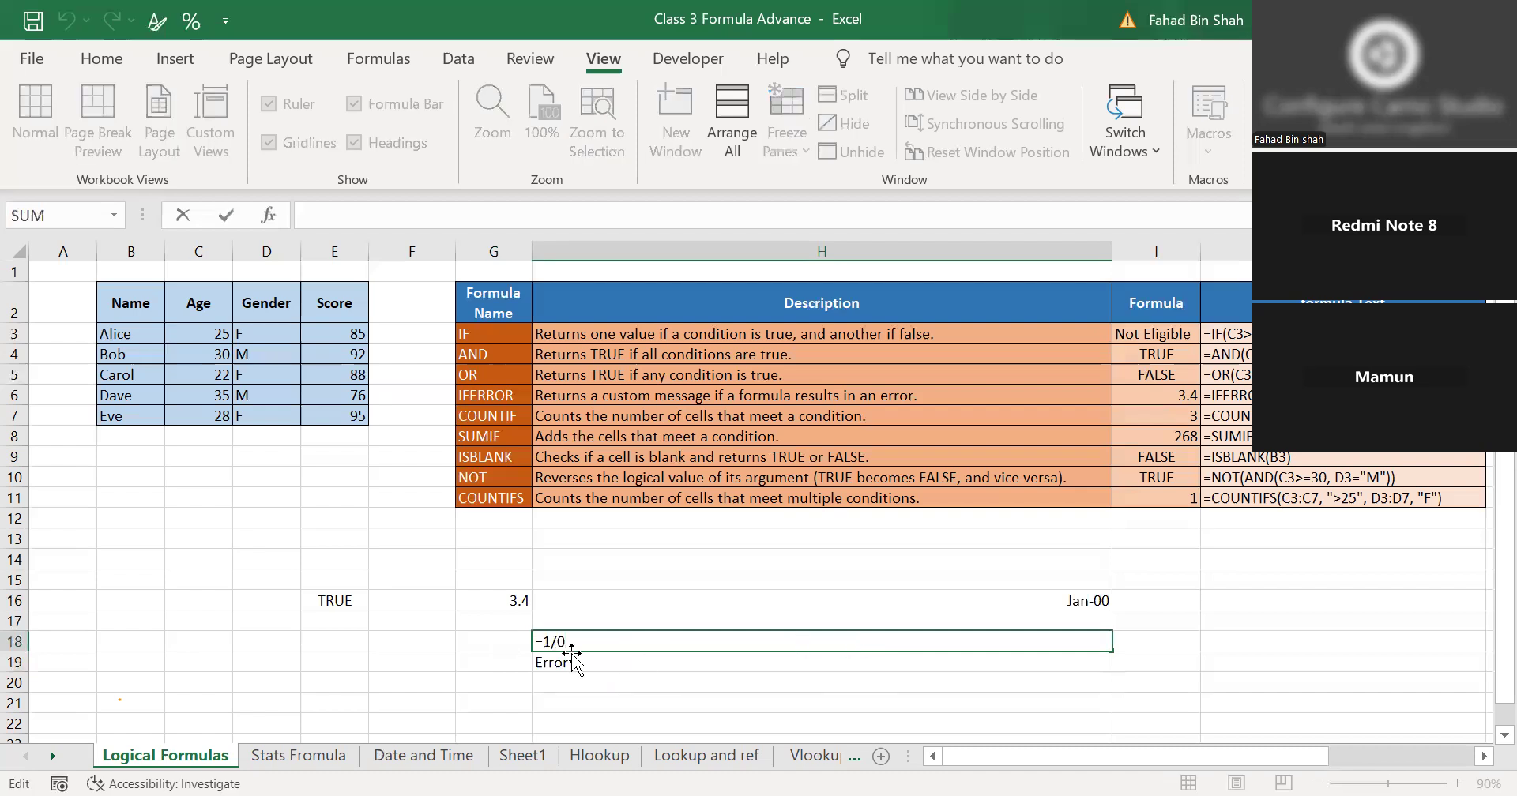
pyautogui.press('Escape')
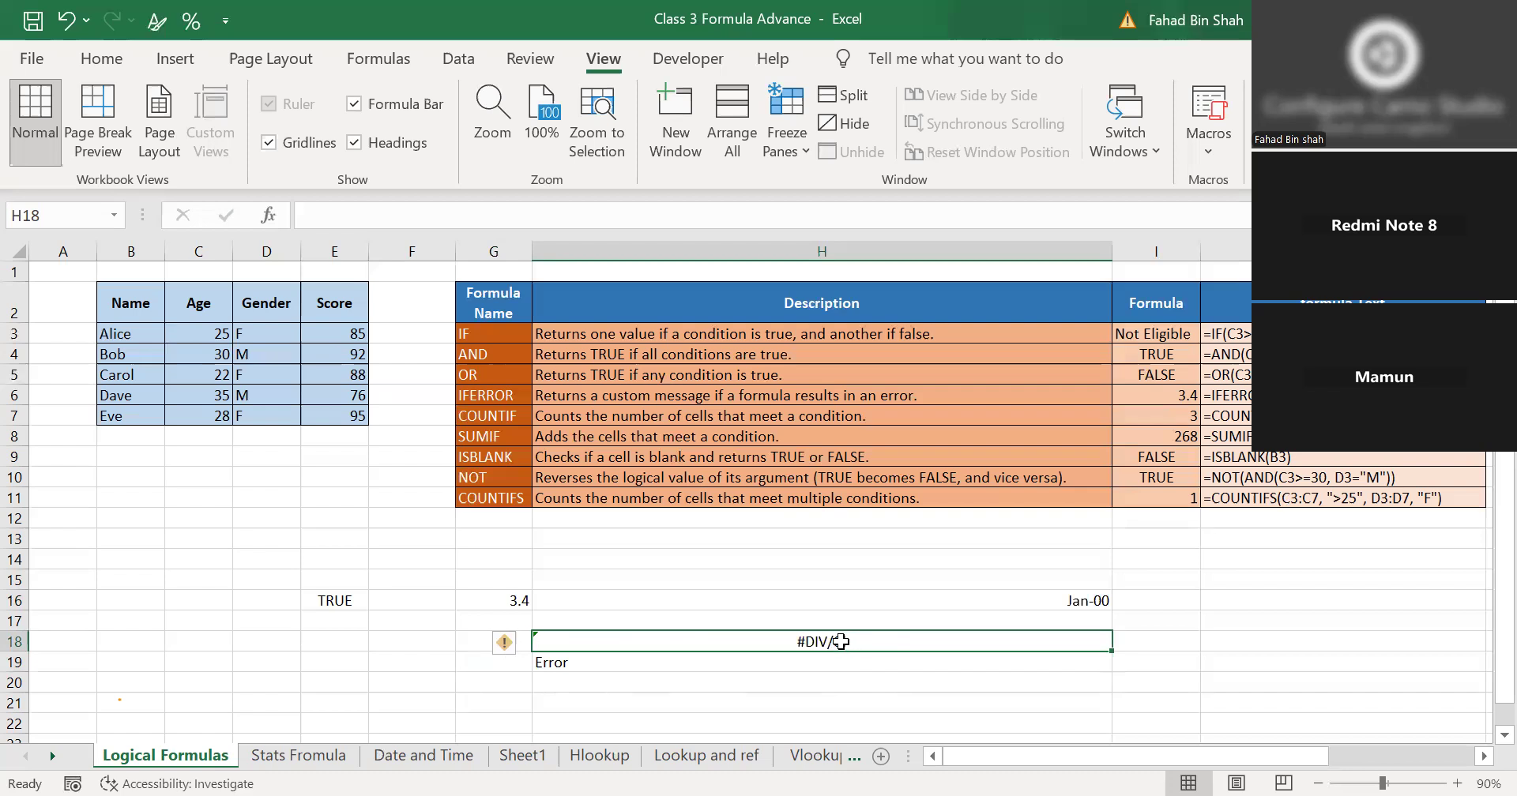
pyautogui.click(676, 667)
pyautogui.click(813, 640)
pyautogui.click(715, 681)
pyautogui.click(632, 660)
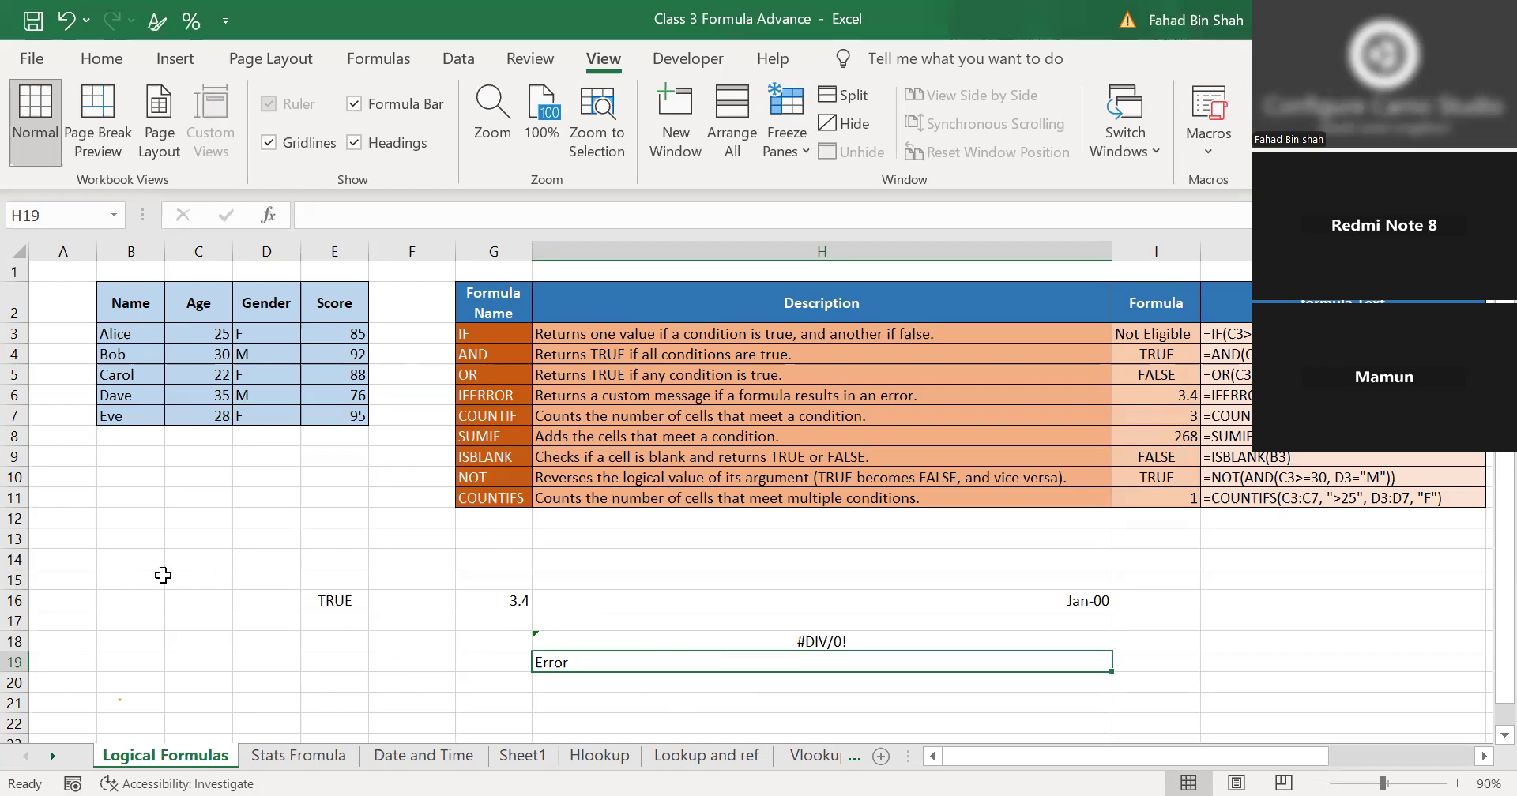
# Review the NOT and ISBLANK examples in the reference table, and enter =ISBLANK(C11) in cell C13 to test an empty cell.
pyautogui.click(105, 583)
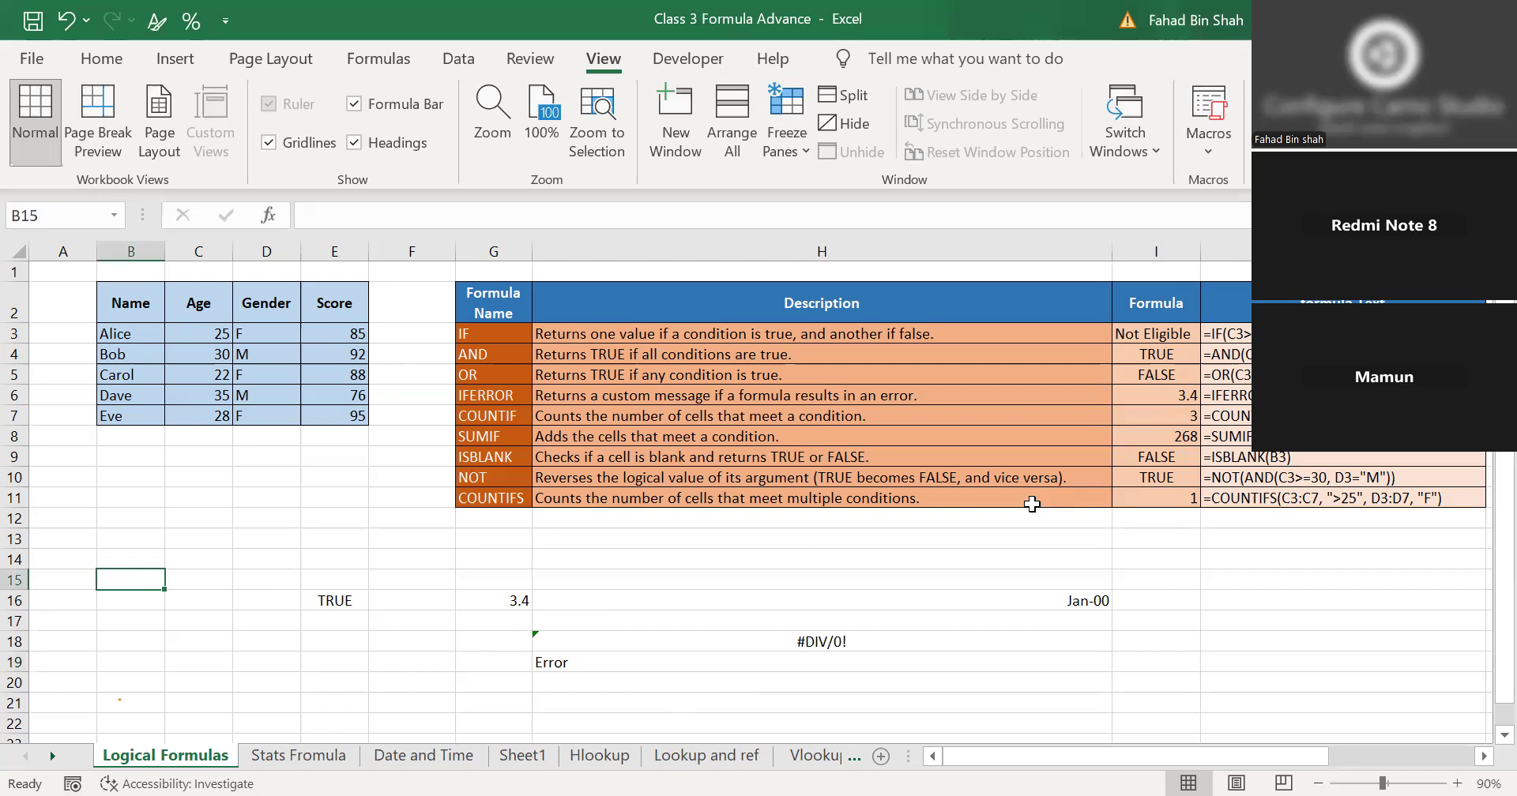
pyautogui.click(469, 483)
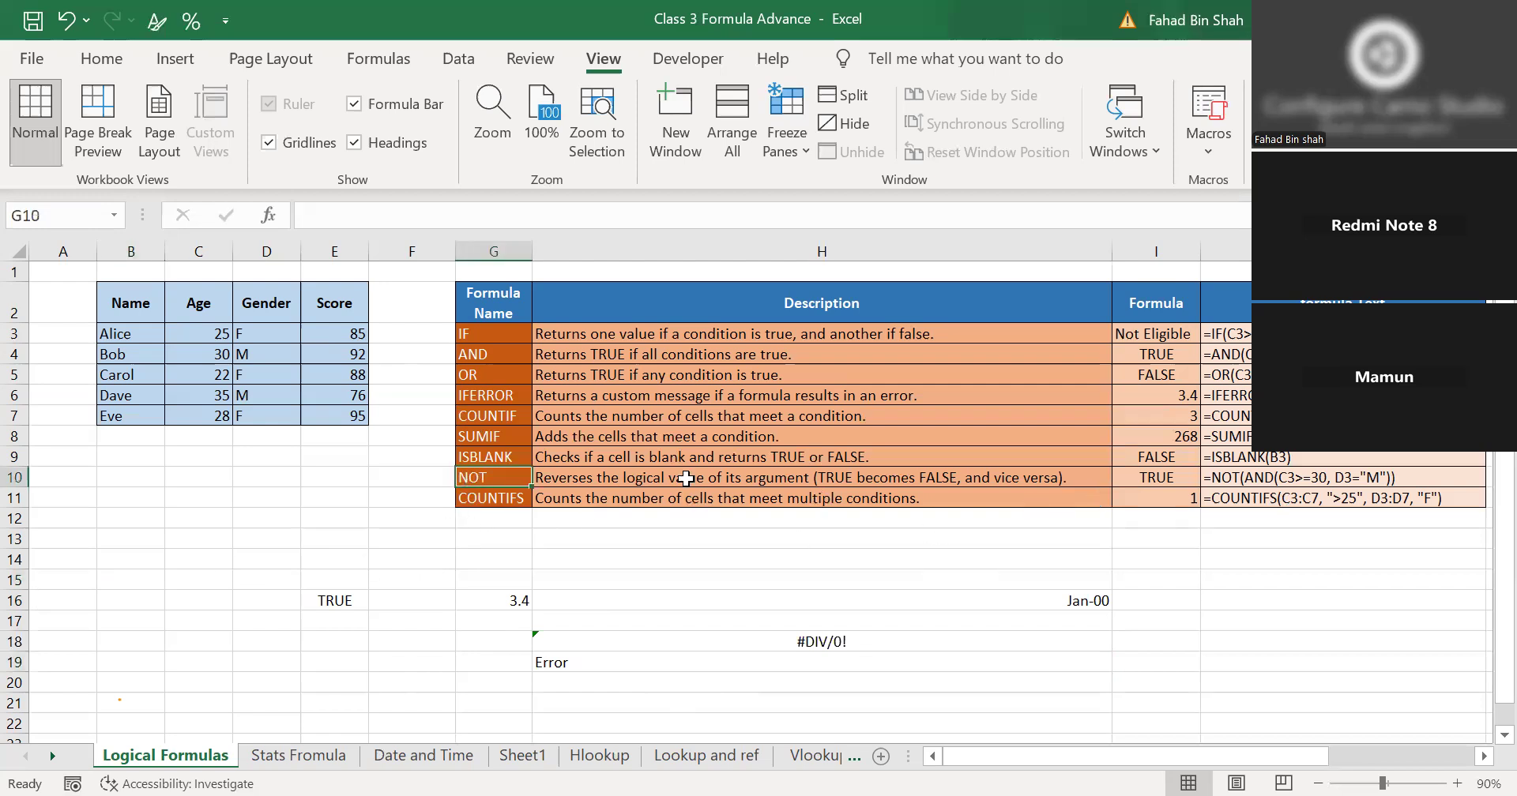
pyautogui.click(1297, 483)
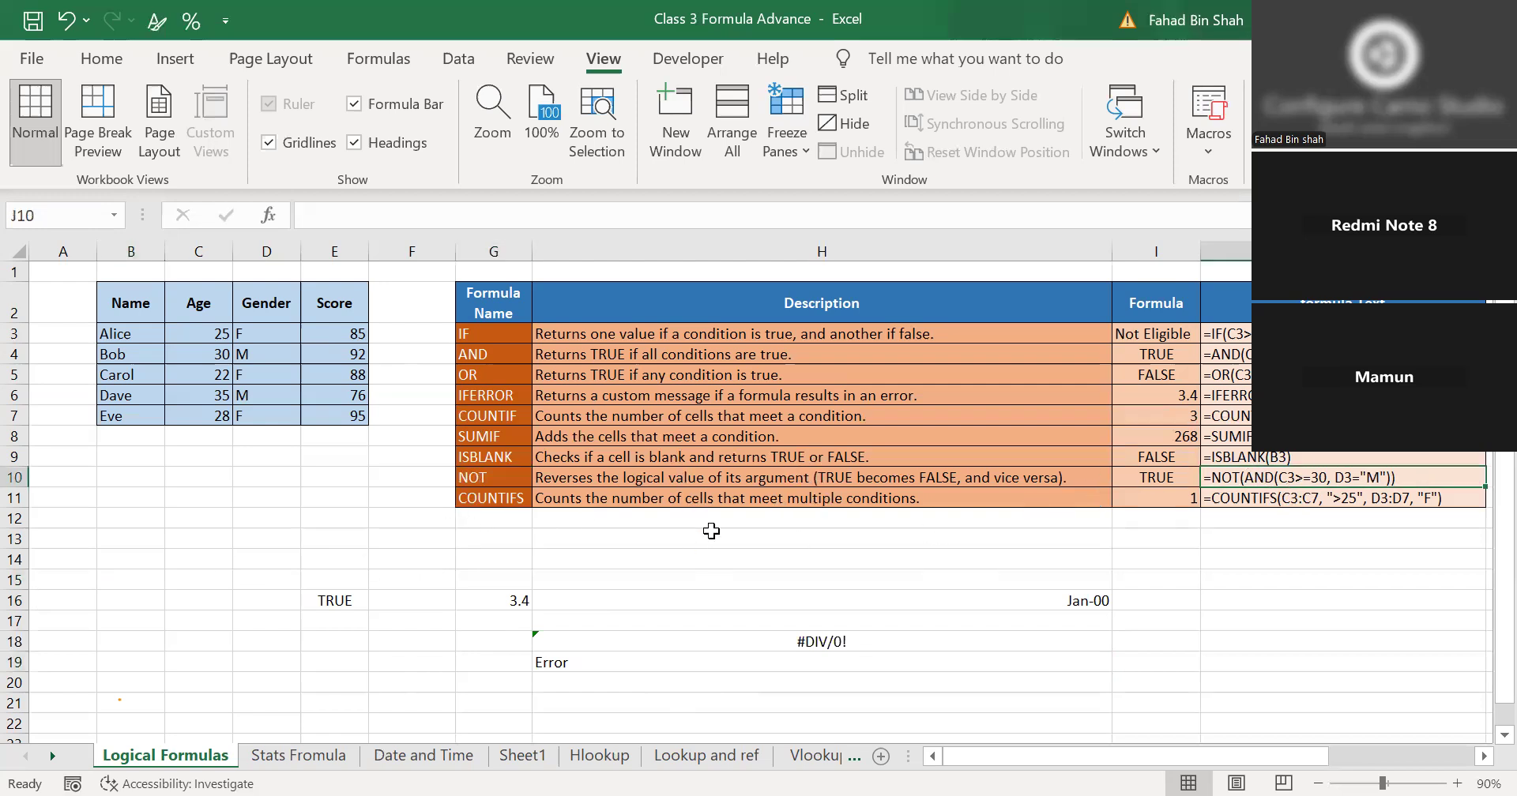
pyautogui.click(1280, 459)
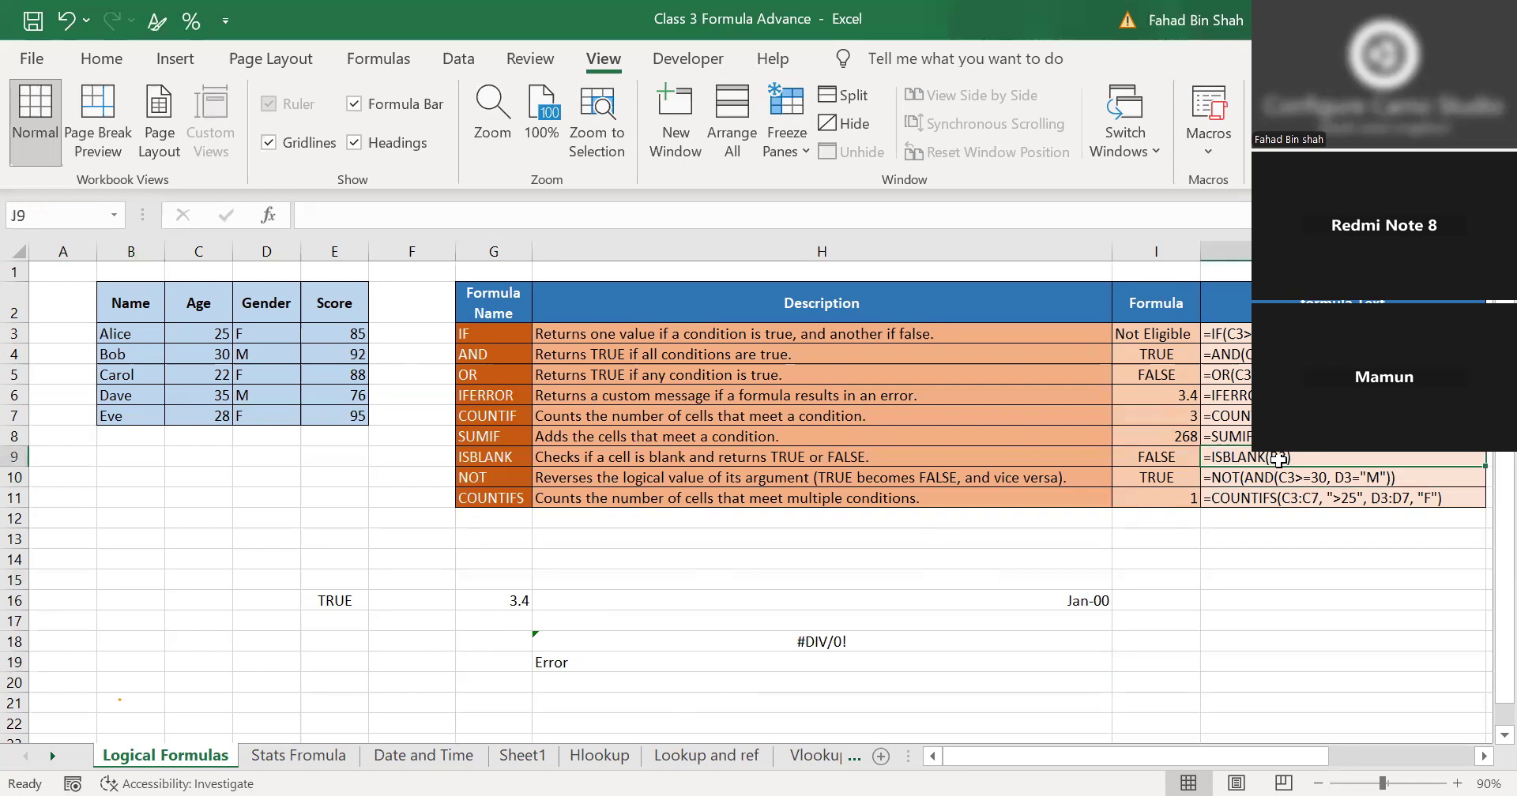
pyautogui.click(195, 544)
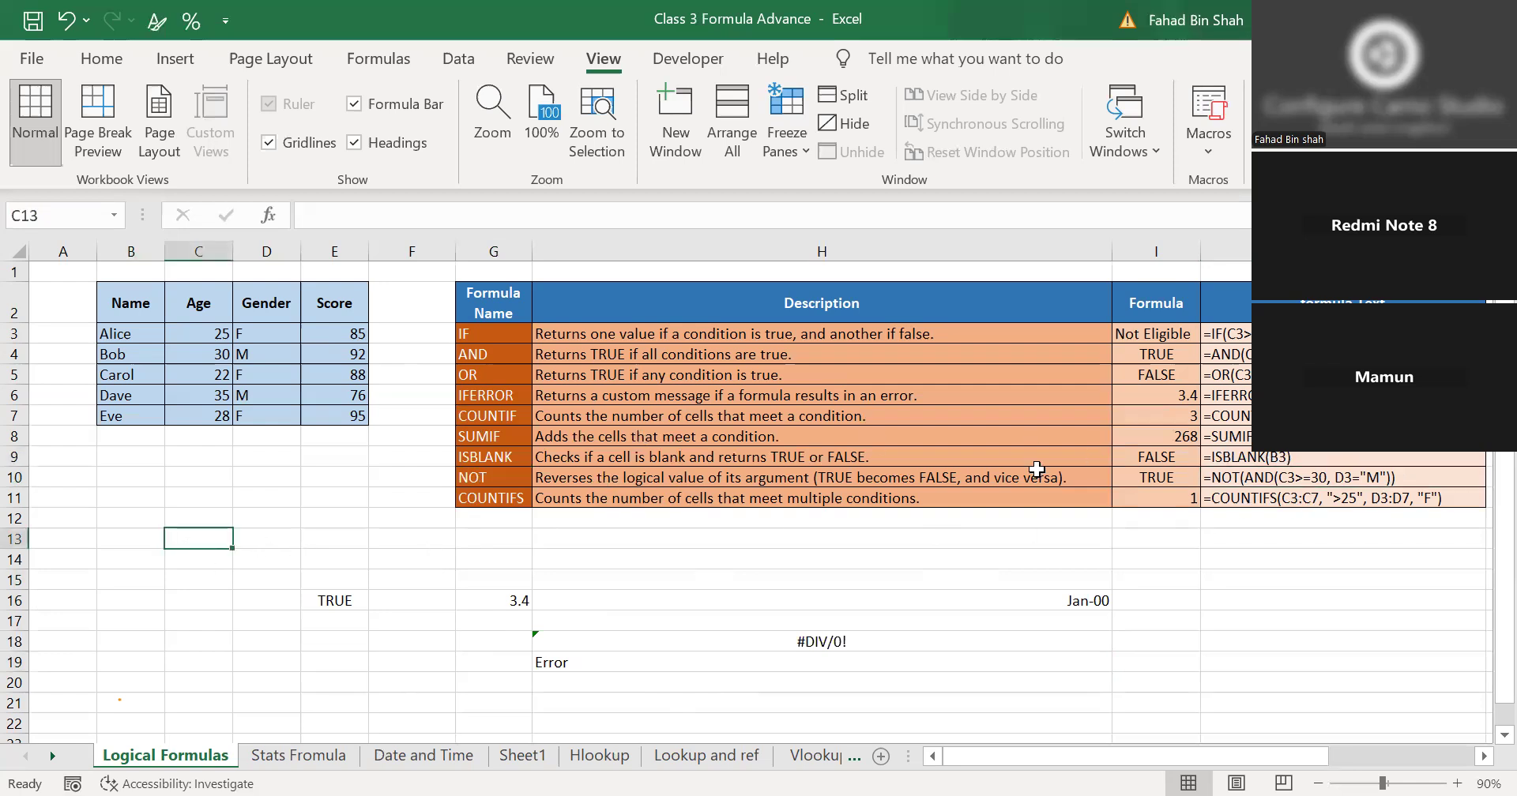
pyautogui.write('=')
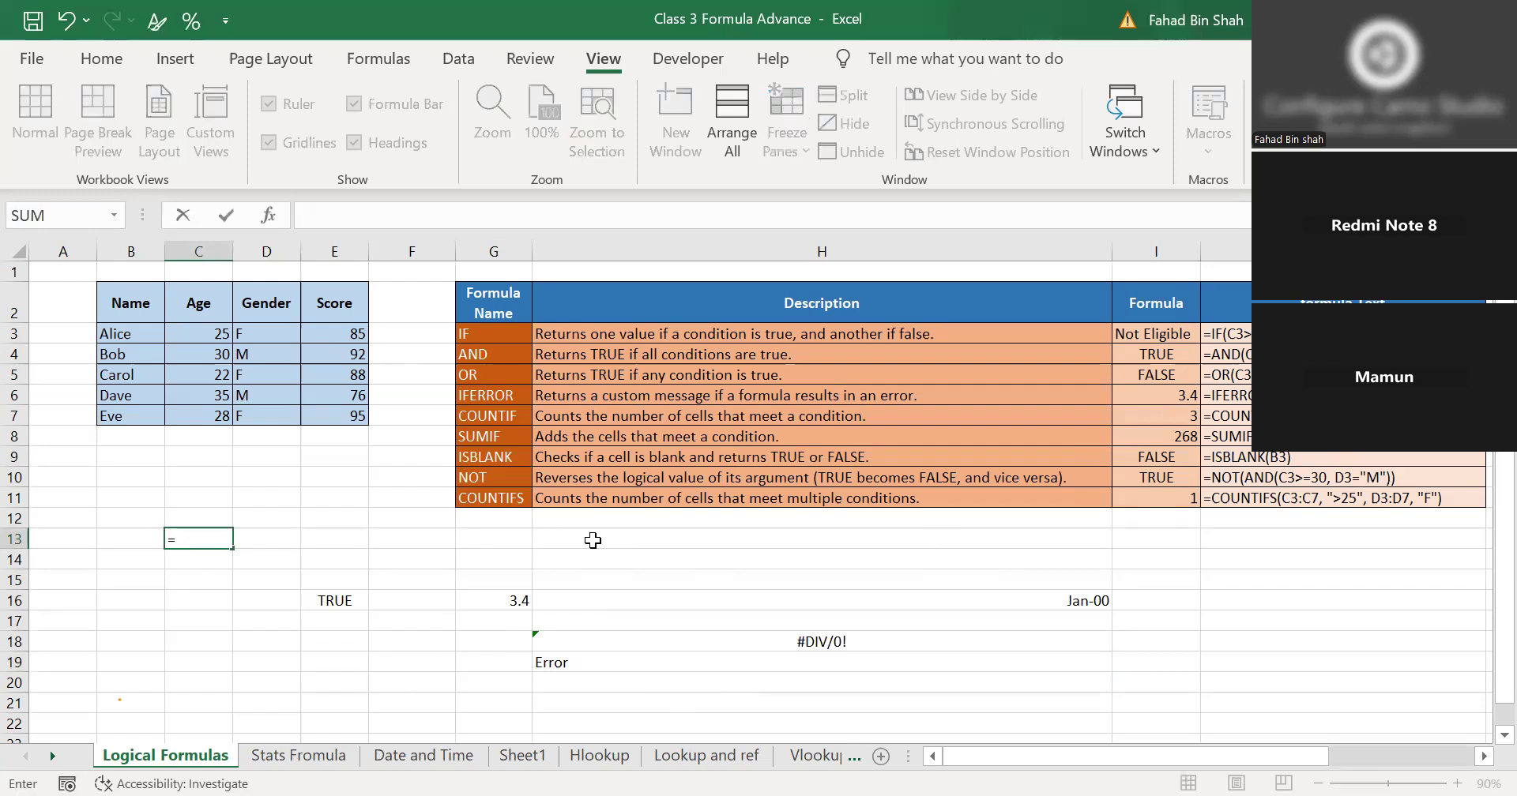
pyautogui.write('is')
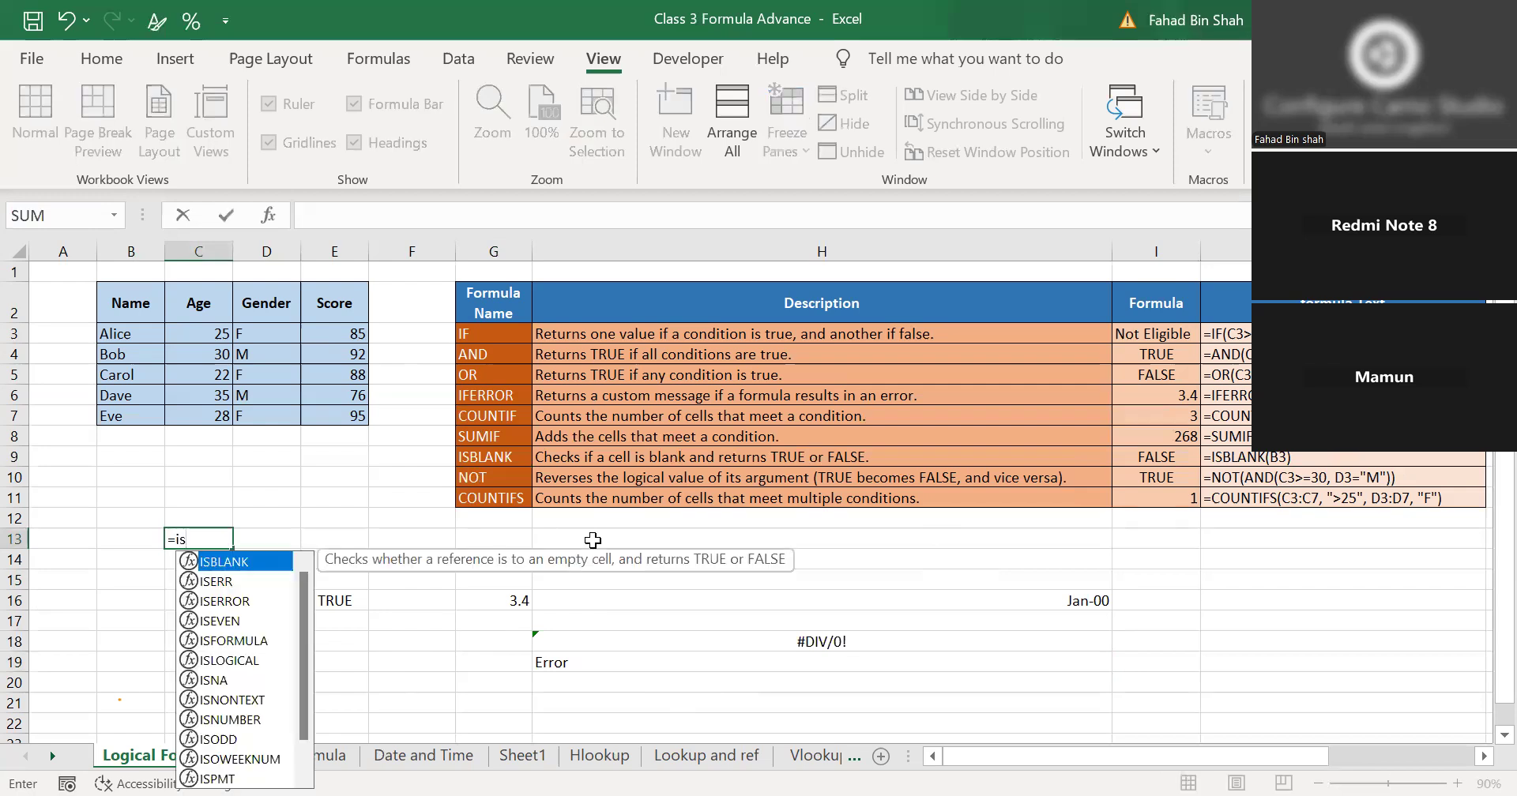
pyautogui.press('Tab')
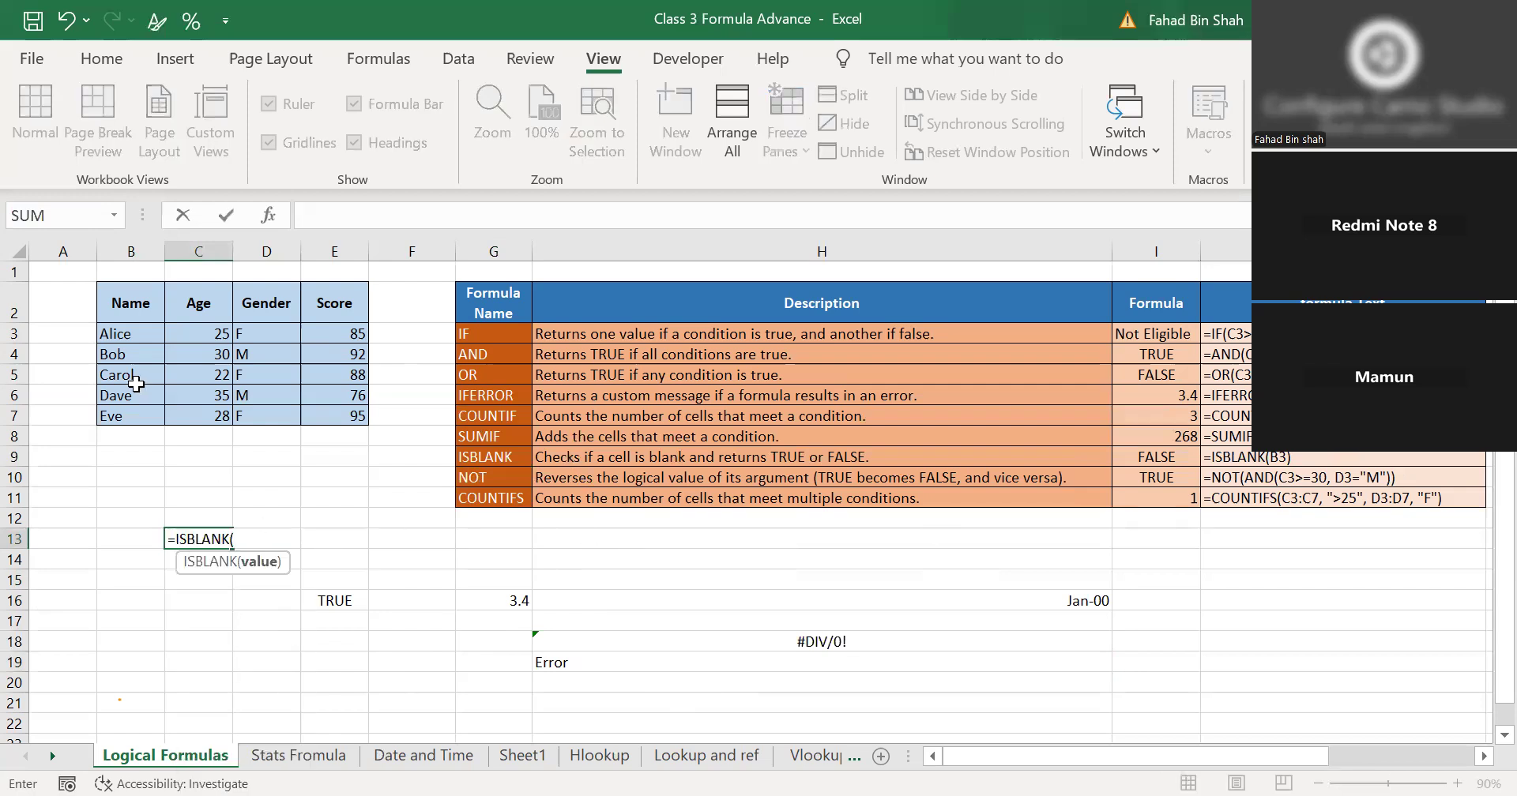
pyautogui.click(204, 496)
pyautogui.write(')')
pyautogui.press('Return')
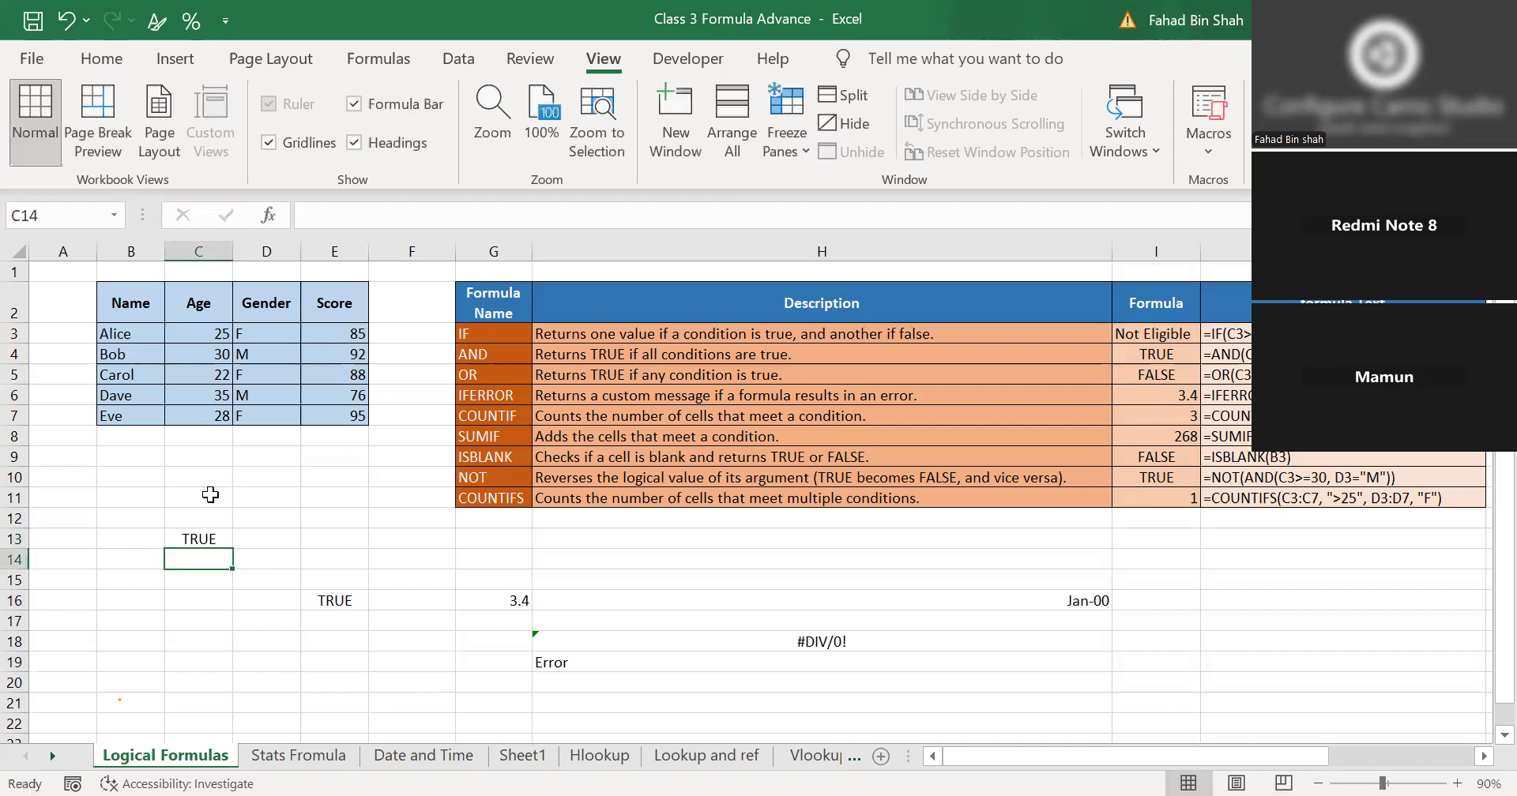
# Enter =ISBLANK(C7) in cell D13 to test the last person's age, and check the tested cell.
pyautogui.click(279, 545)
pyautogui.write('=')
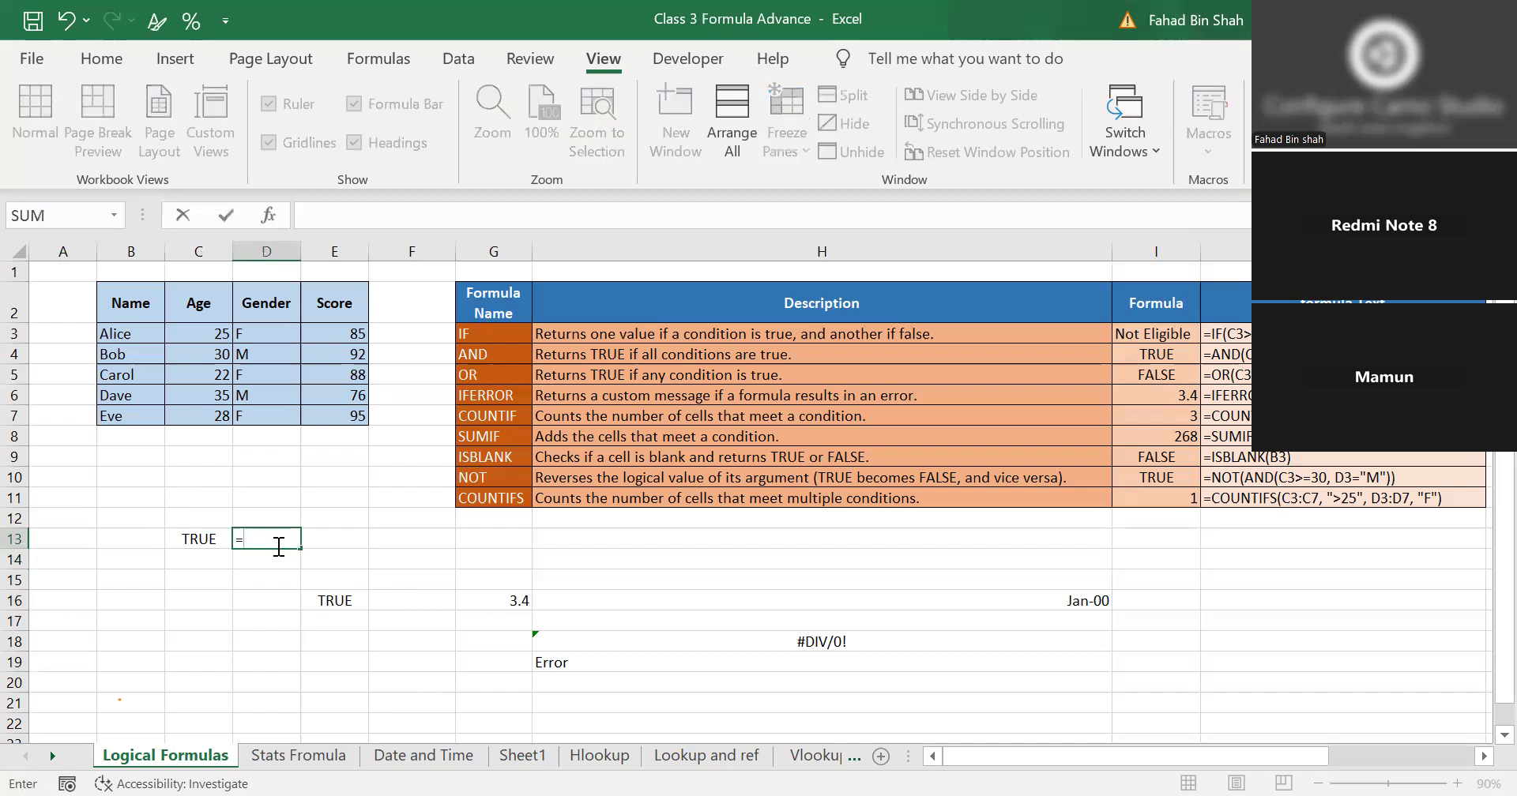
pyautogui.write('ISBLANK(')
pyautogui.click(218, 417)
pyautogui.write(')')
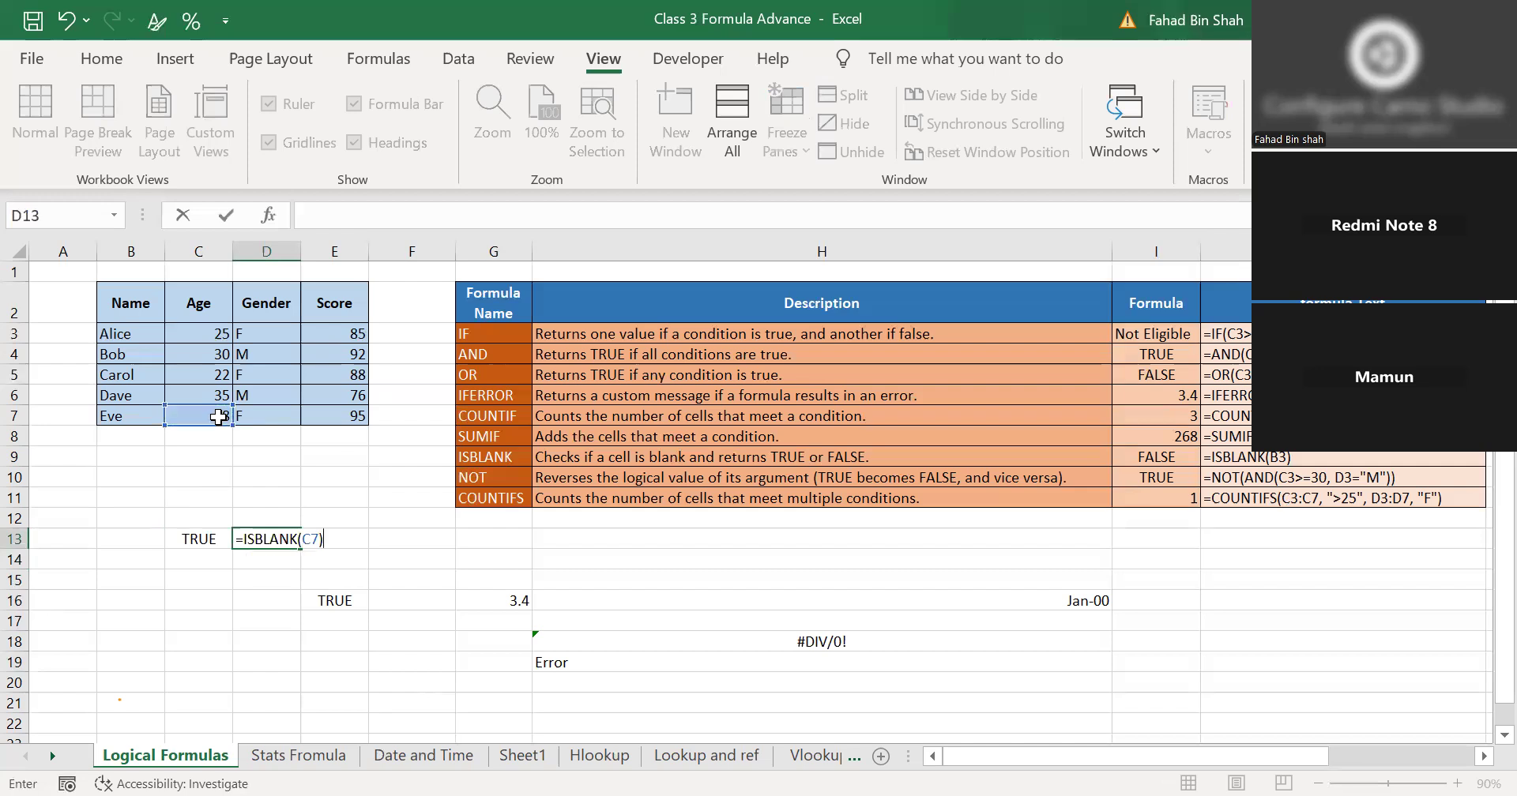
pyautogui.press('Return')
pyautogui.click(218, 417)
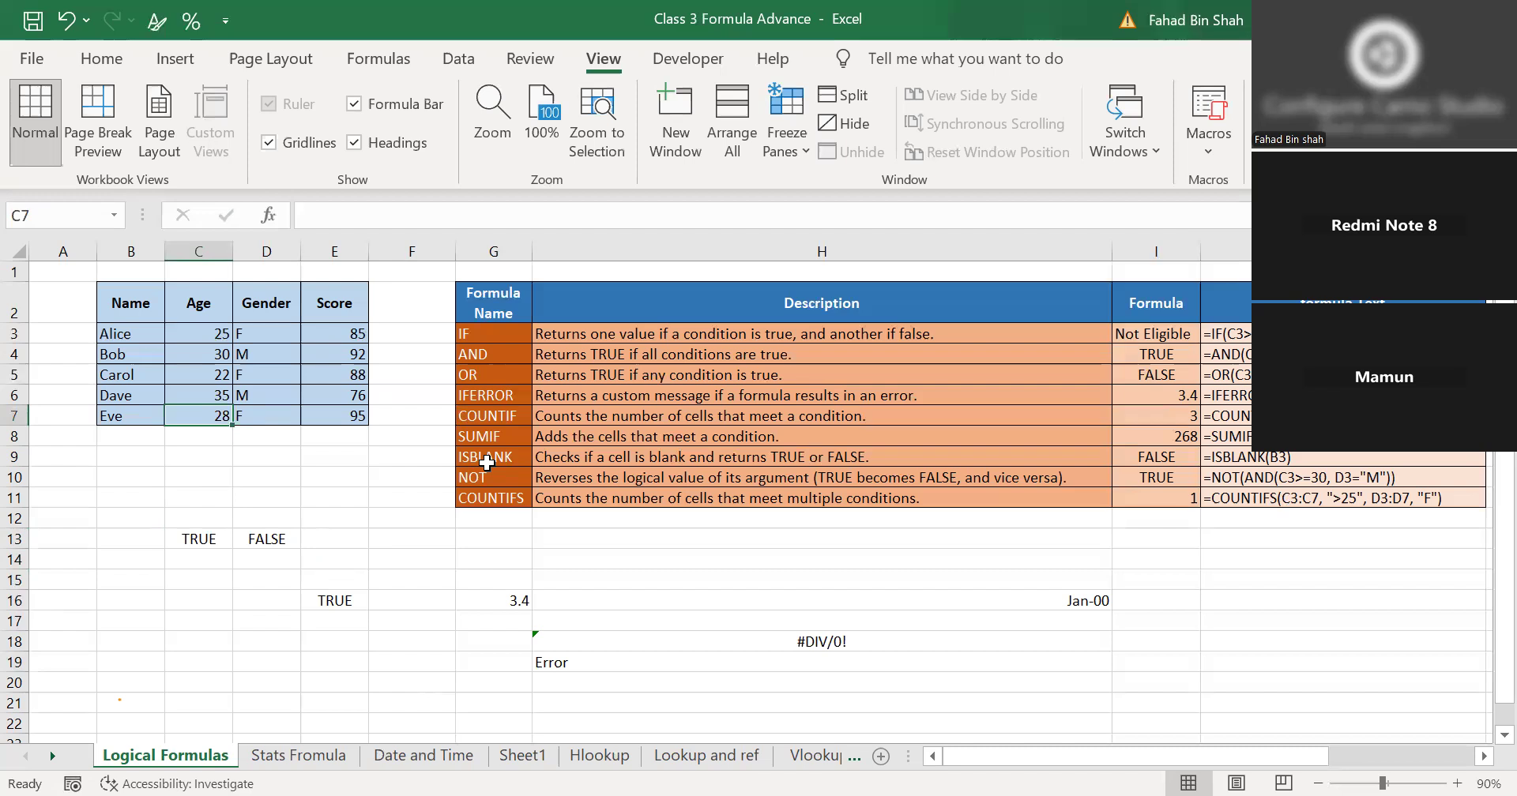
# Start a formula with =is in cell H14 and browse the suggested IS functions.
pyautogui.click(662, 559)
pyautogui.write('=')
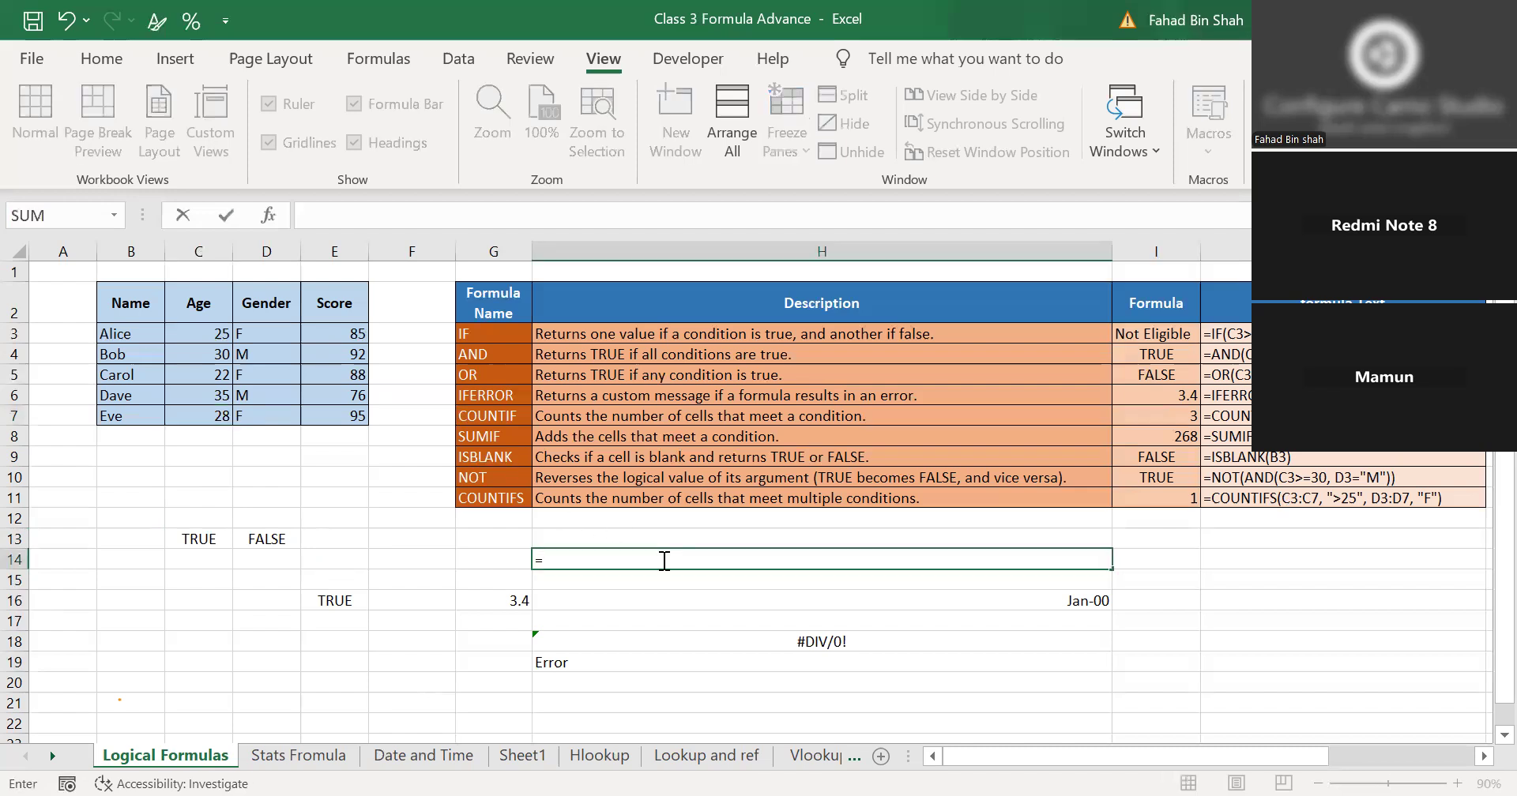
pyautogui.write('is')
pyautogui.scroll(-1, 460, 648)
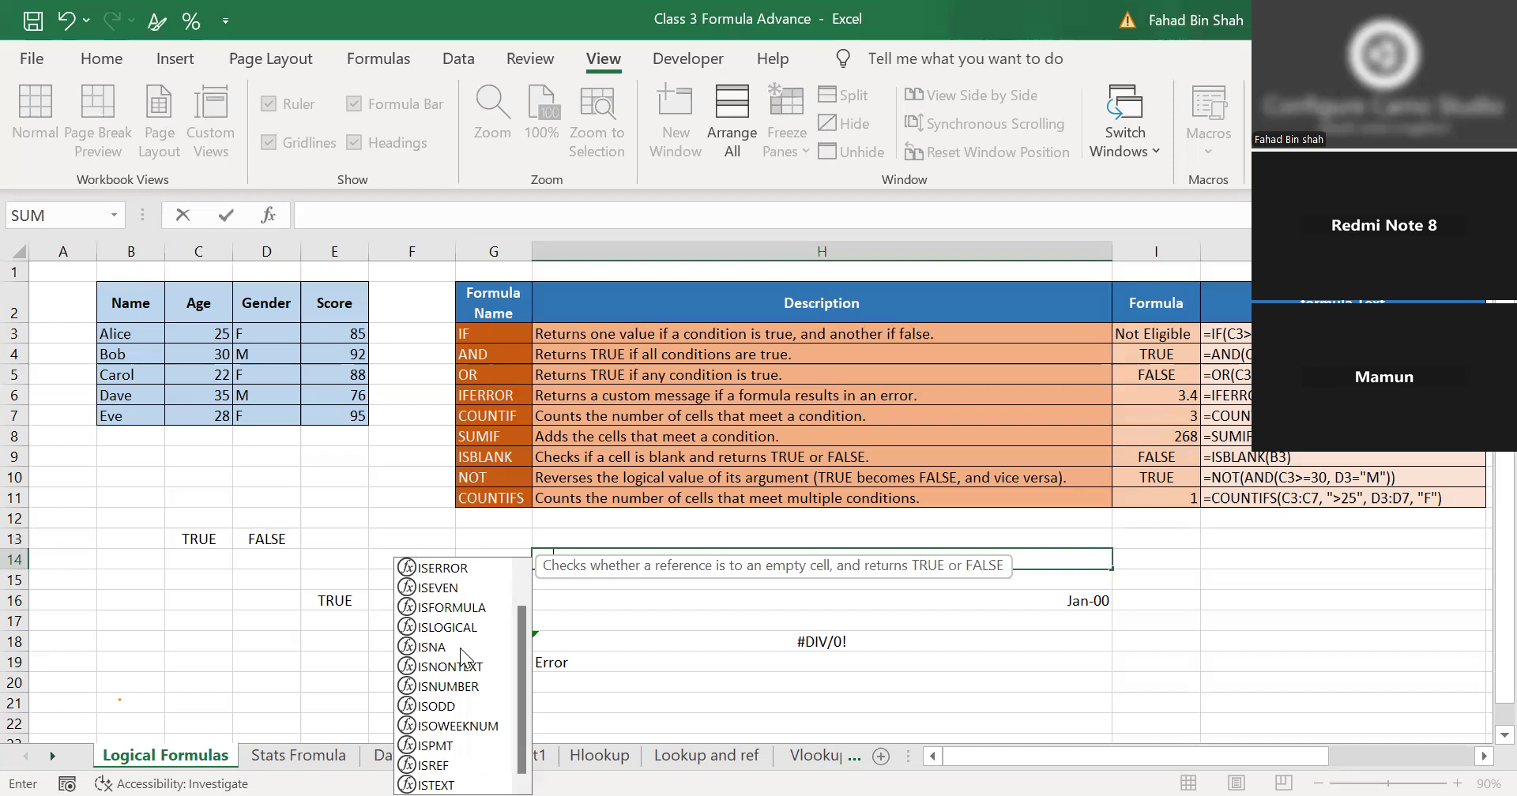
pyautogui.scroll(1, 459, 648)
pyautogui.scroll(-1, 449, 648)
pyautogui.scroll(1, 449, 647)
pyautogui.scroll(-1, 446, 672)
pyautogui.scroll(1, 446, 644)
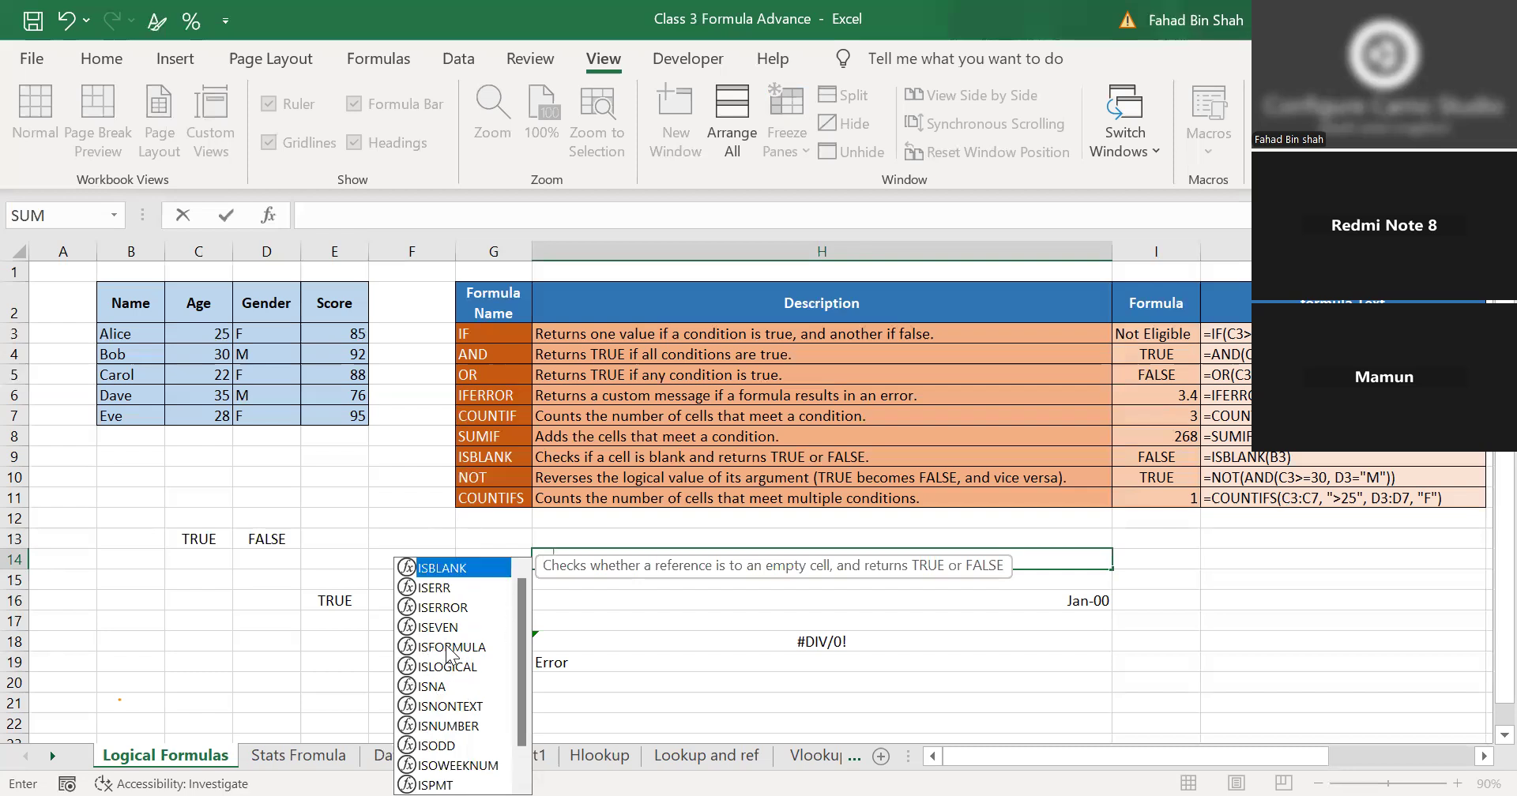
pyautogui.click(359, 556)
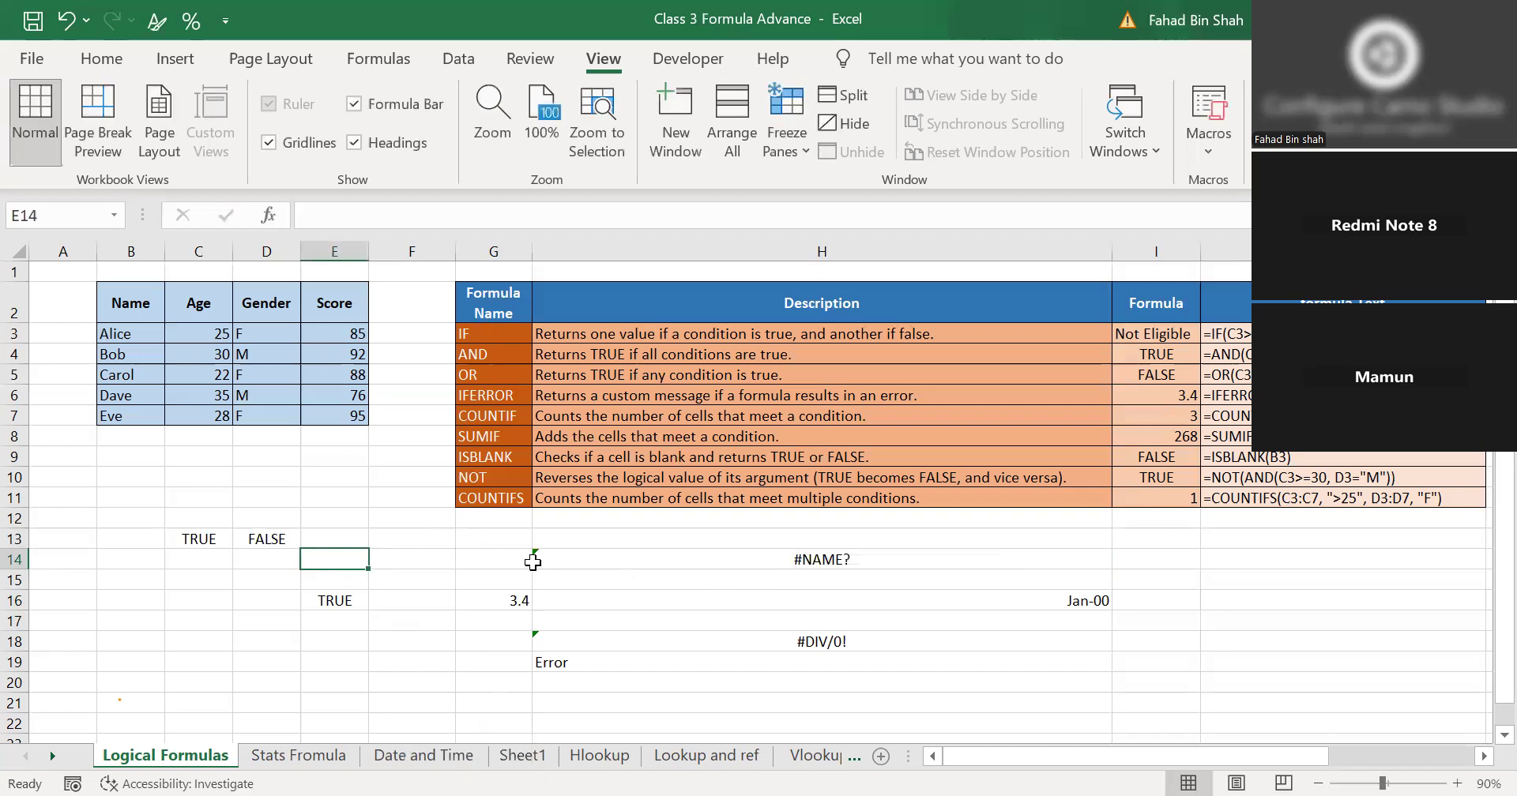
# Start a SUMIF formula in cell B18.
pyautogui.scroll(-1, 498, 490)
pyautogui.scroll(1, 509, 459)
pyautogui.hscroll(-1, 195, 627)
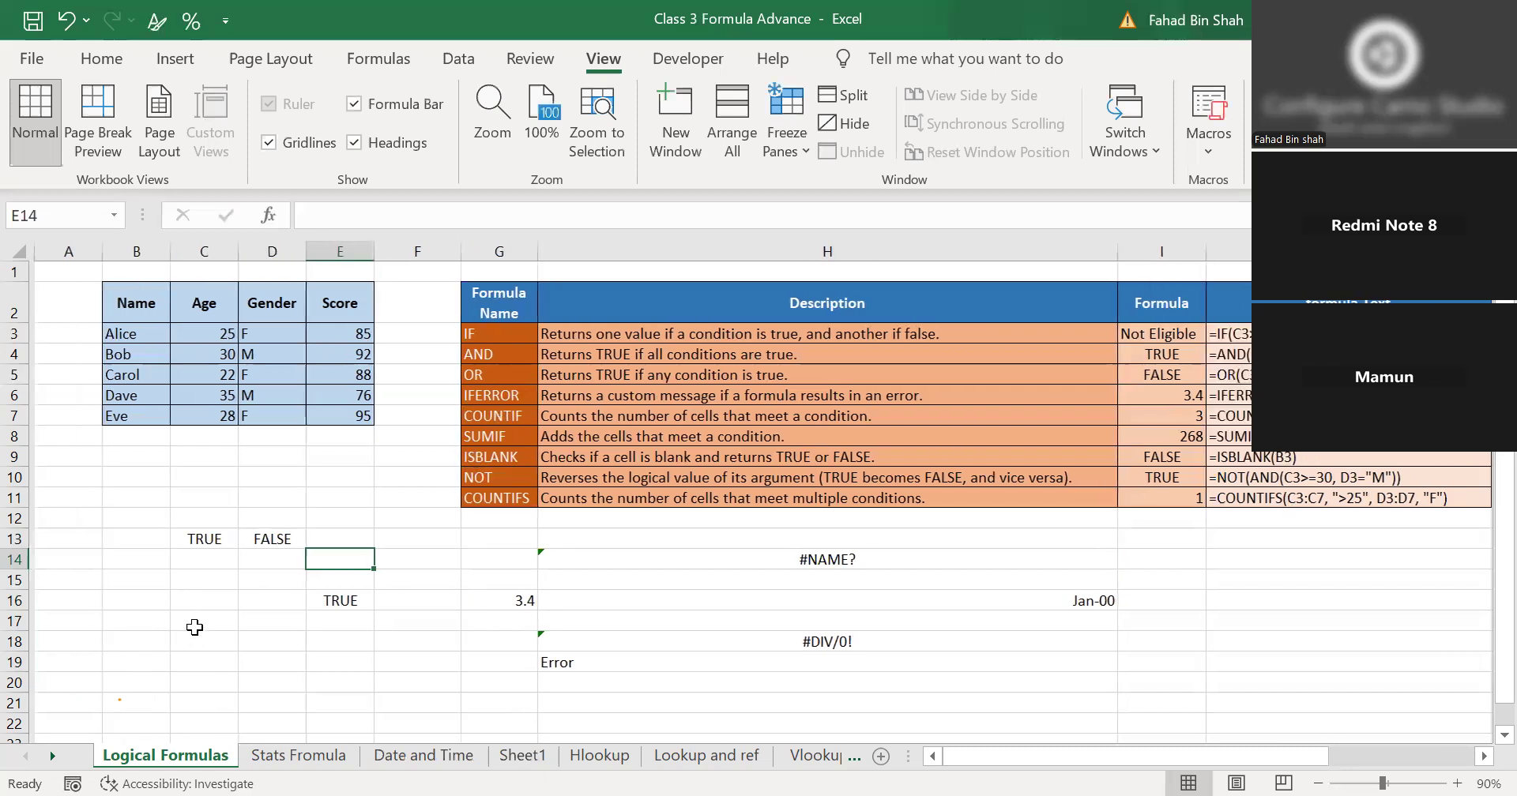
pyautogui.click(154, 635)
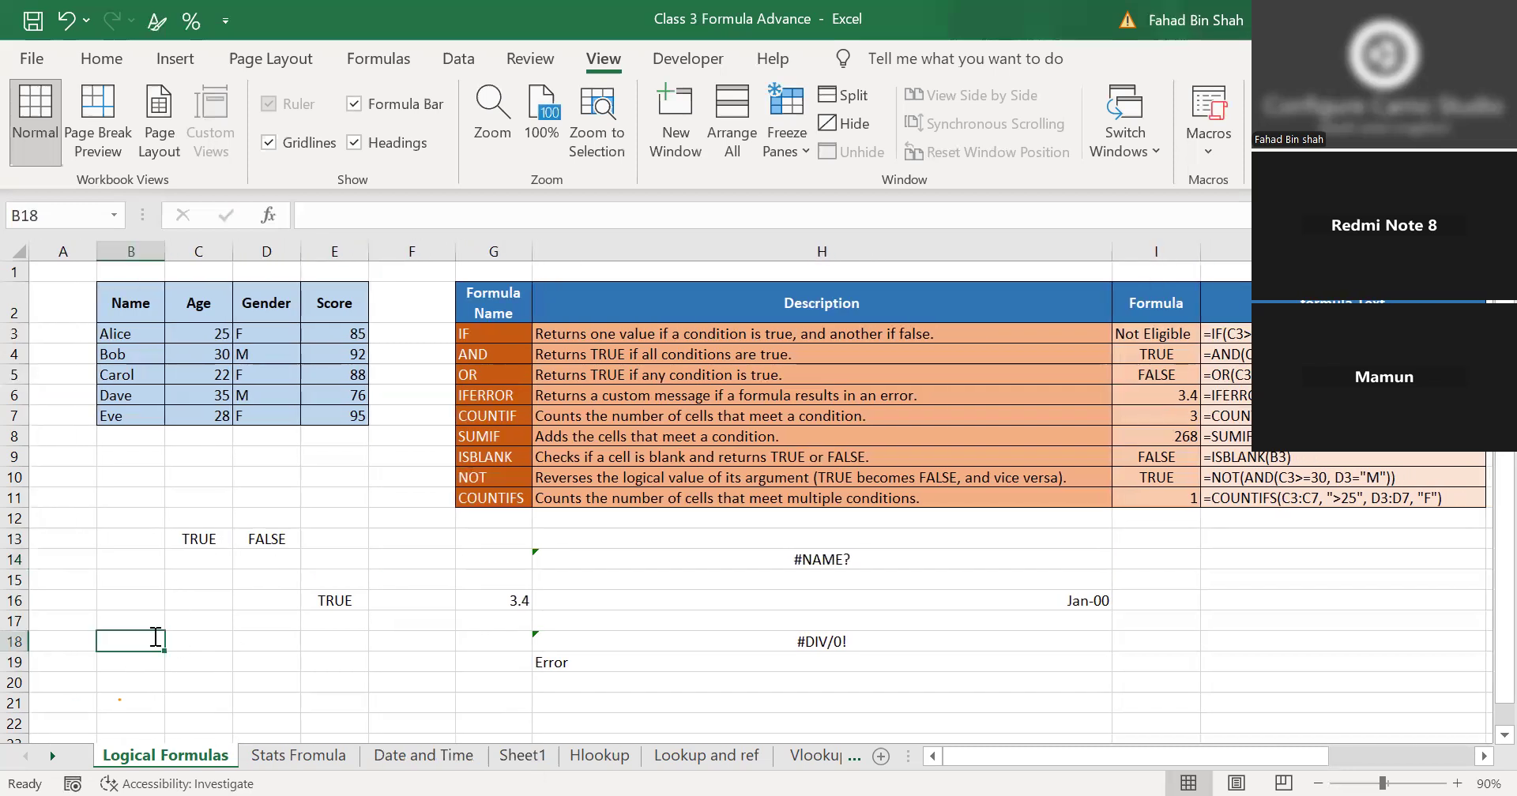
pyautogui.write('=sum')
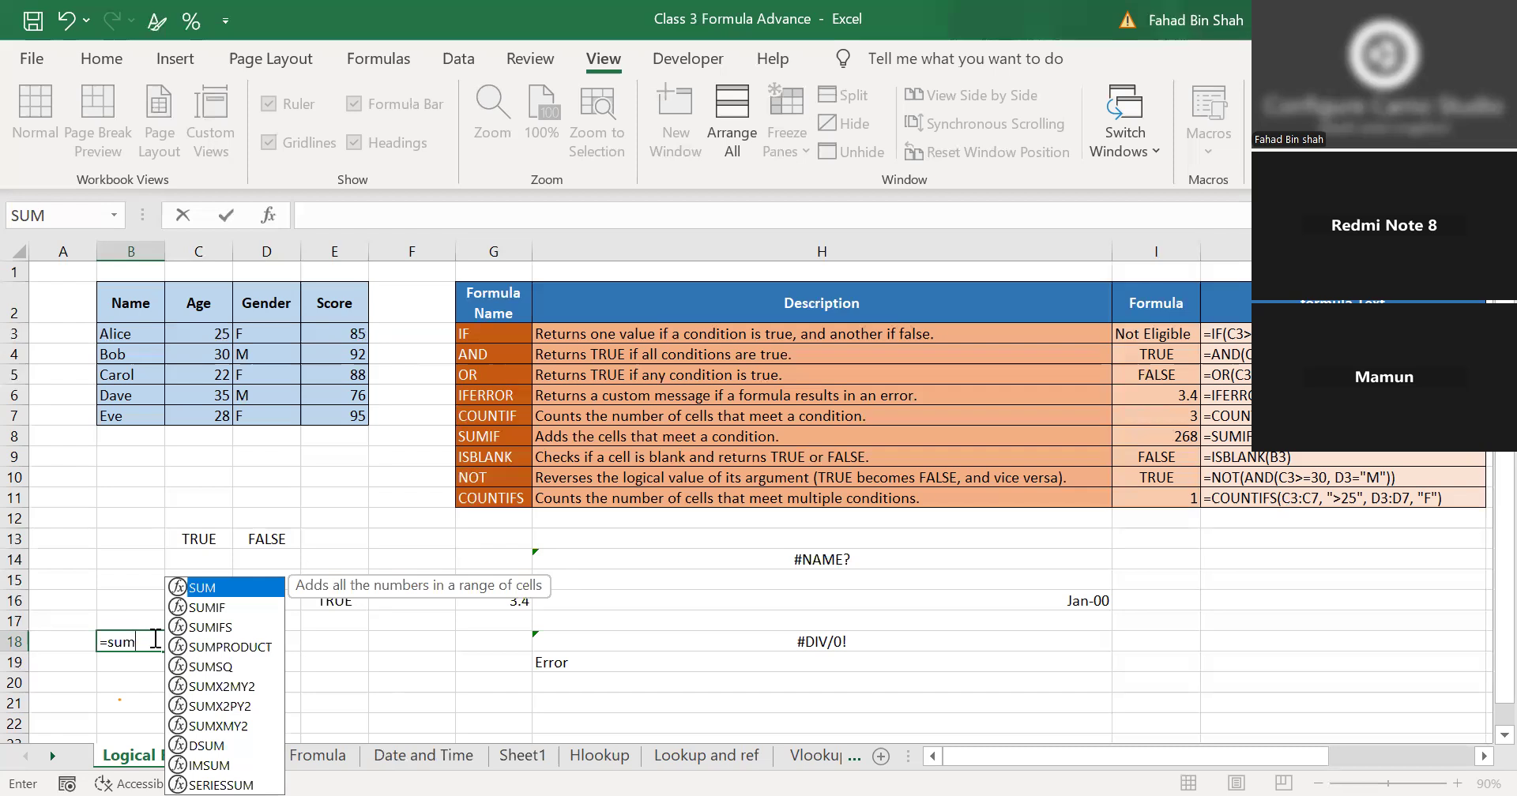
pyautogui.press('Down')
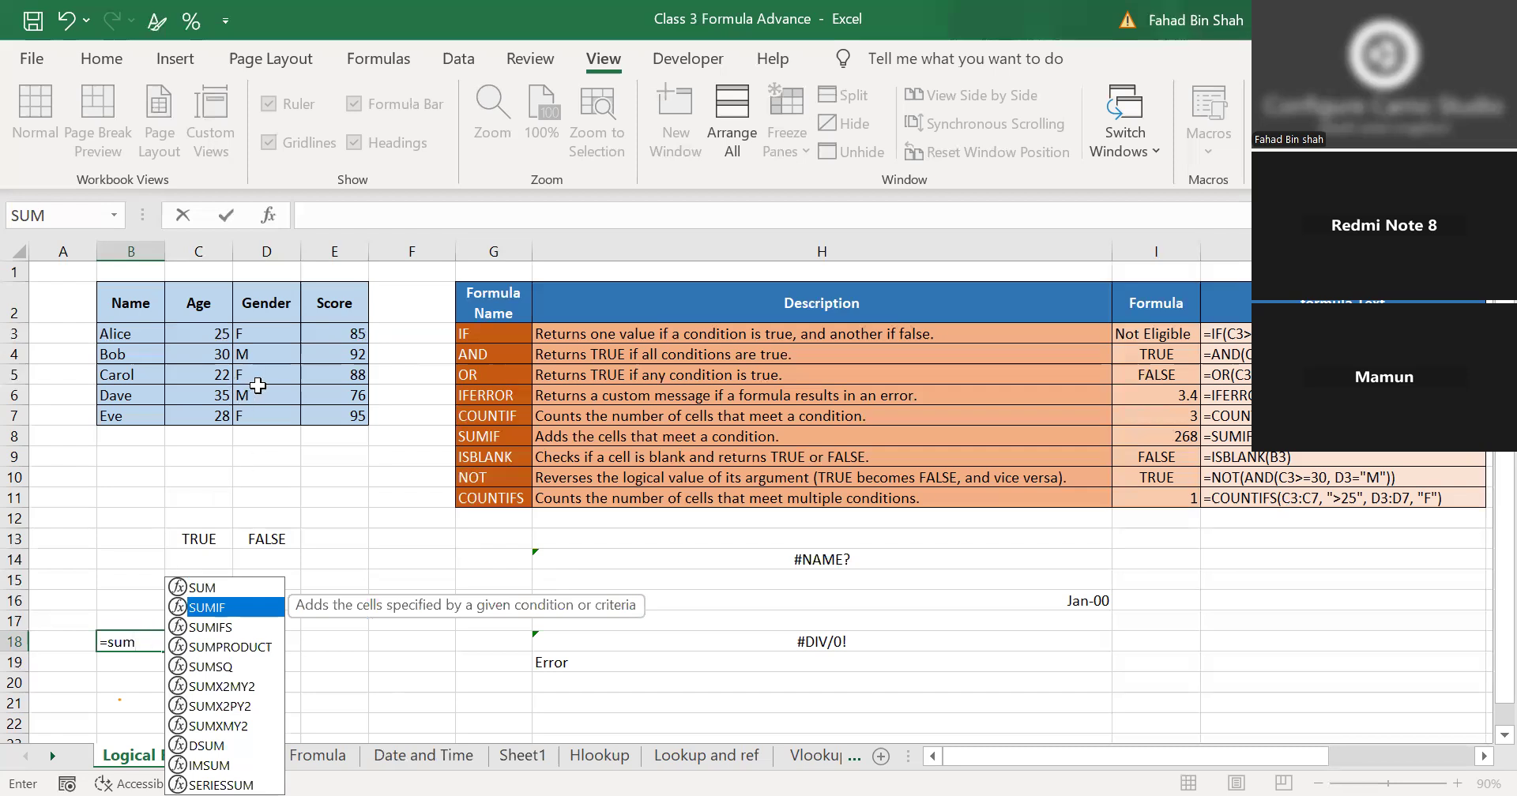
pyautogui.press('Tab')
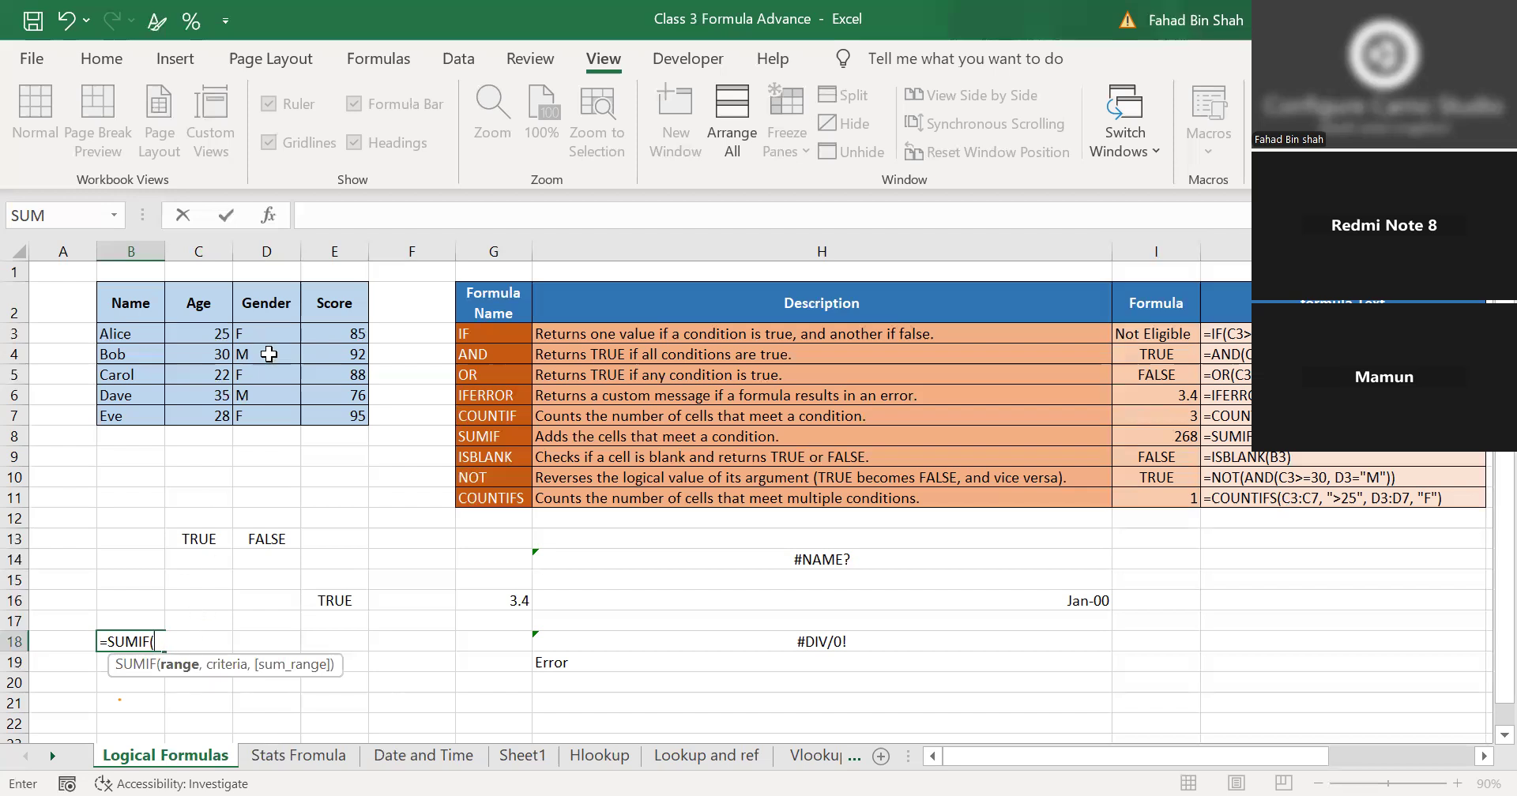
pyautogui.click(275, 395)
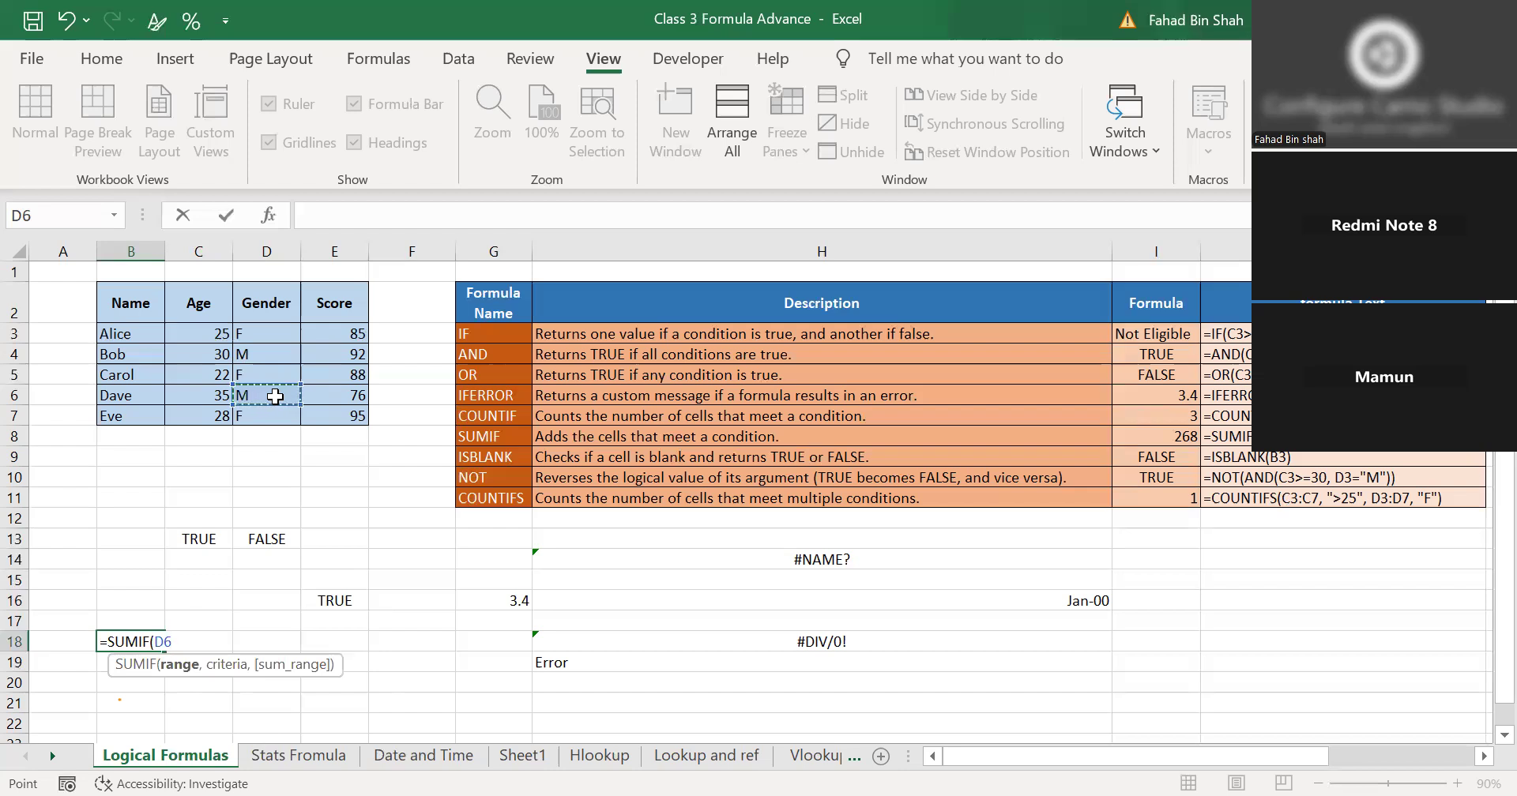
pyautogui.press('BackSpace')
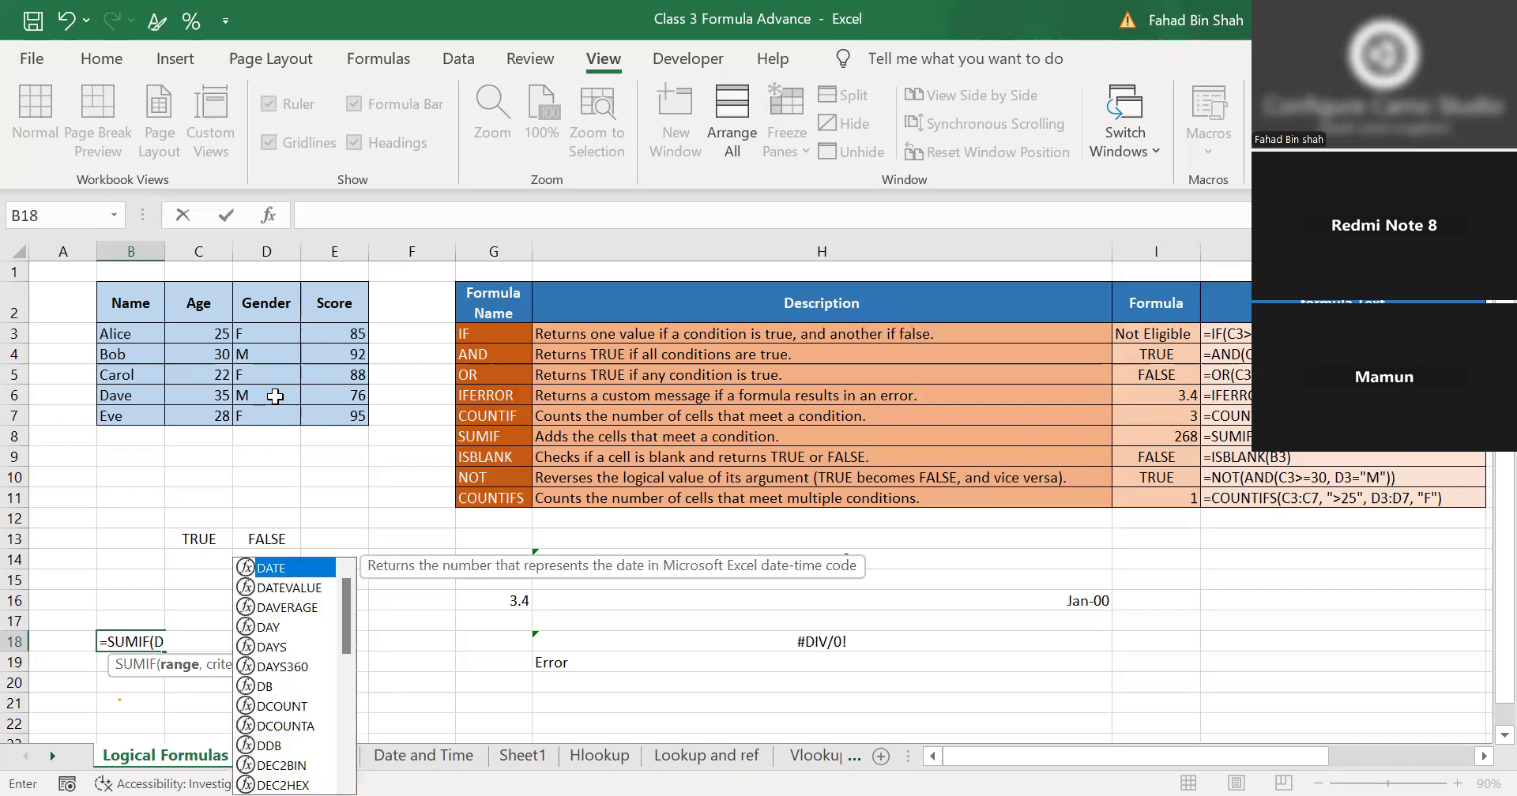
pyautogui.press('BackSpace')
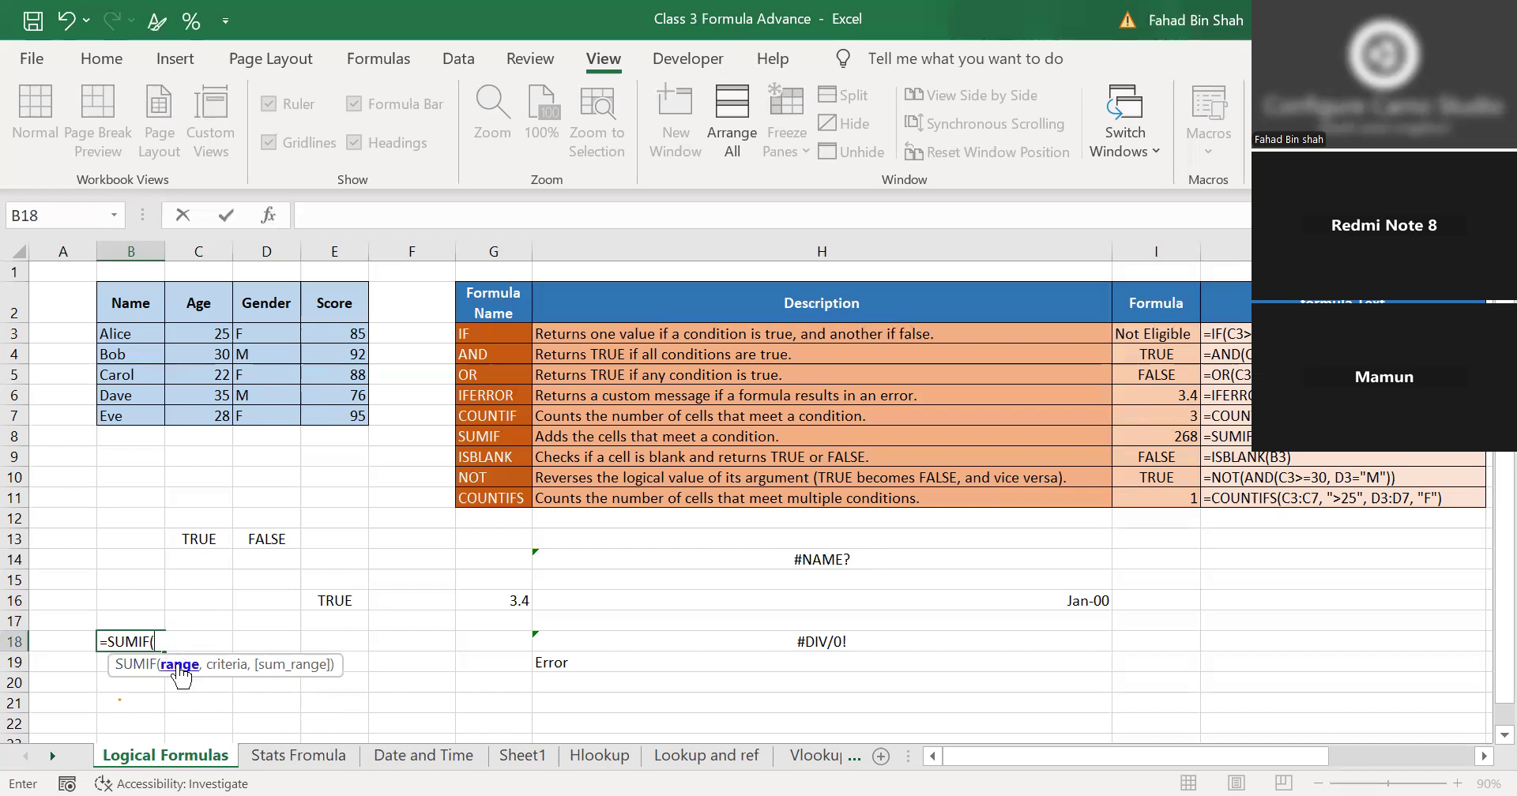
# Complete the SUMIF formula in cell B18 with range D2:D7, criterion "M" and the Score column E2:E7 as sum range.
pyautogui.click(265, 304)
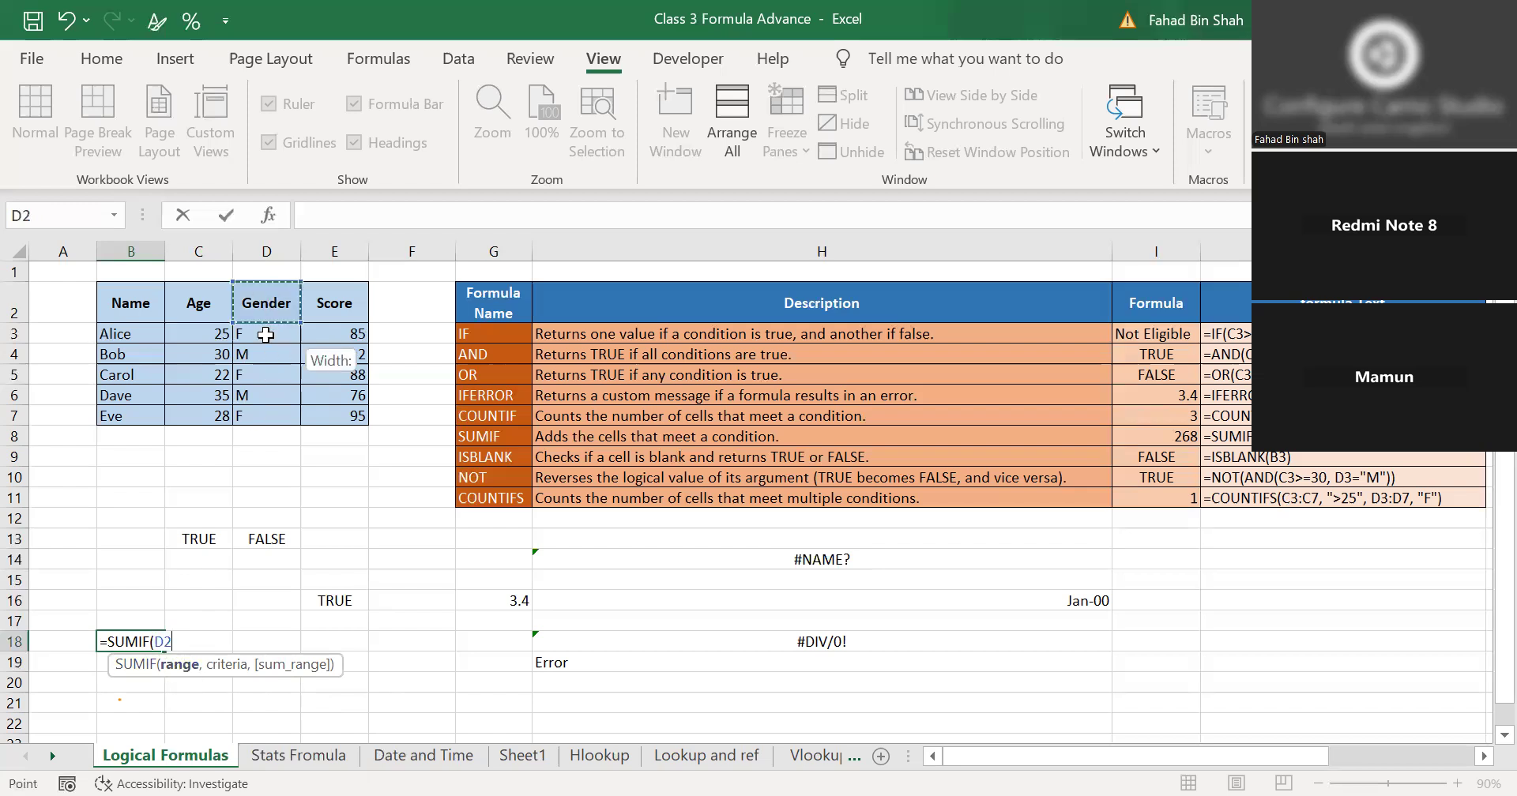
pyautogui.moveTo(255, 414); pyautogui.dragTo(254, 415)
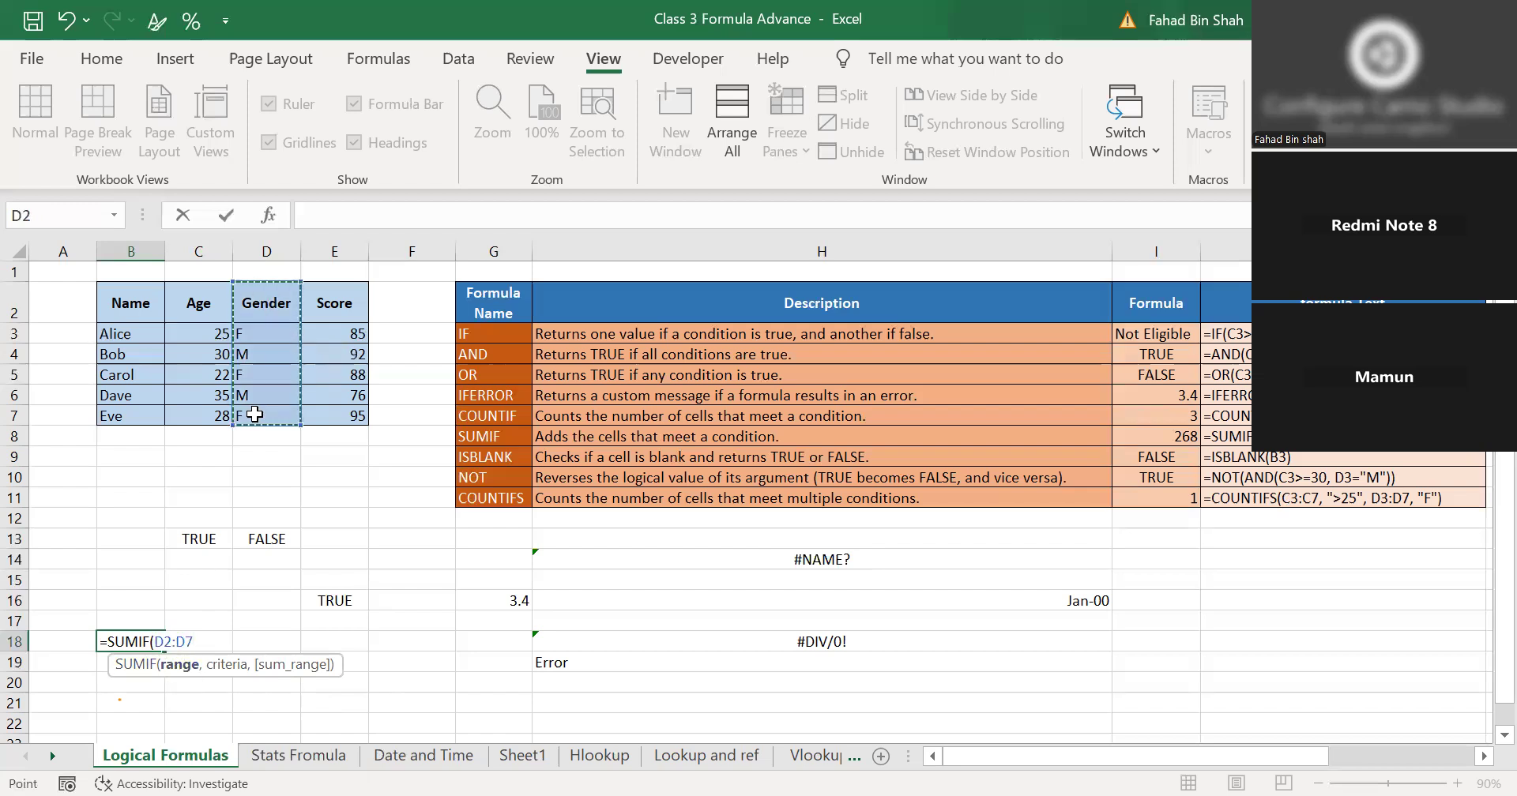
pyautogui.write(',"M')
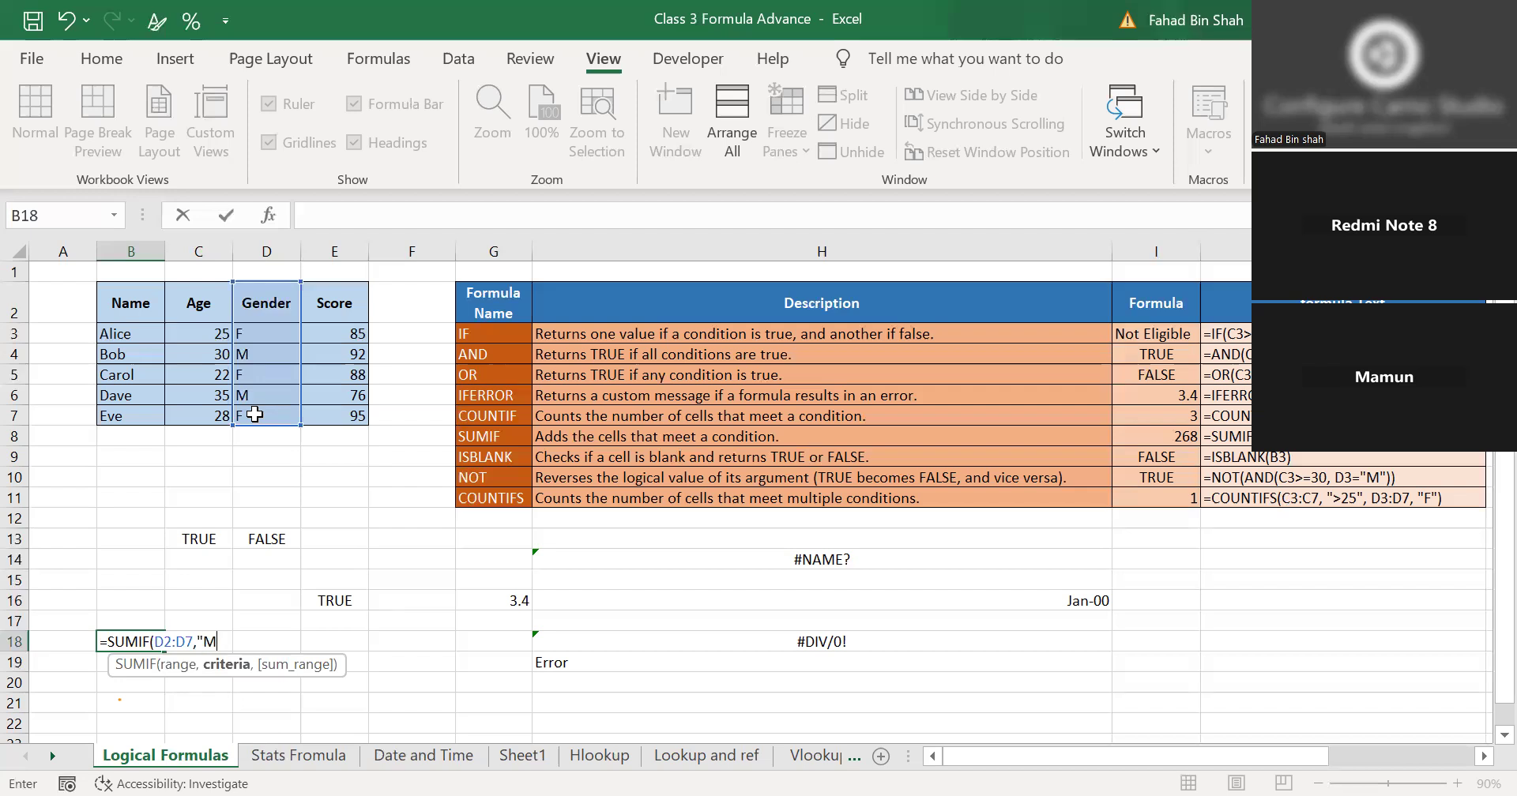
pyautogui.write('",')
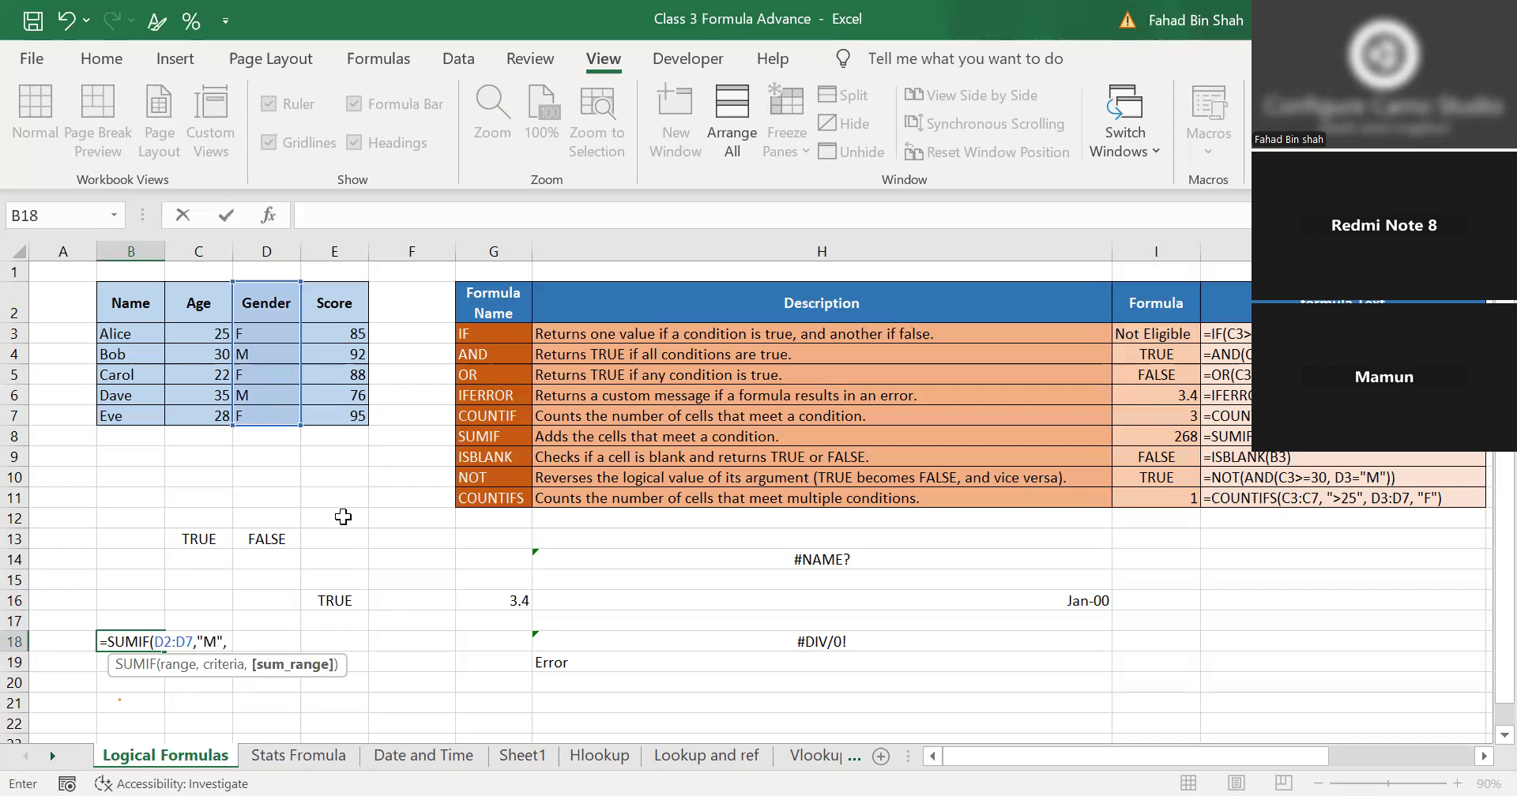
pyautogui.click(335, 310)
pyautogui.keyDown('shift'); pyautogui.click(335, 407); pyautogui.keyUp('shift')
pyautogui.press('Return')
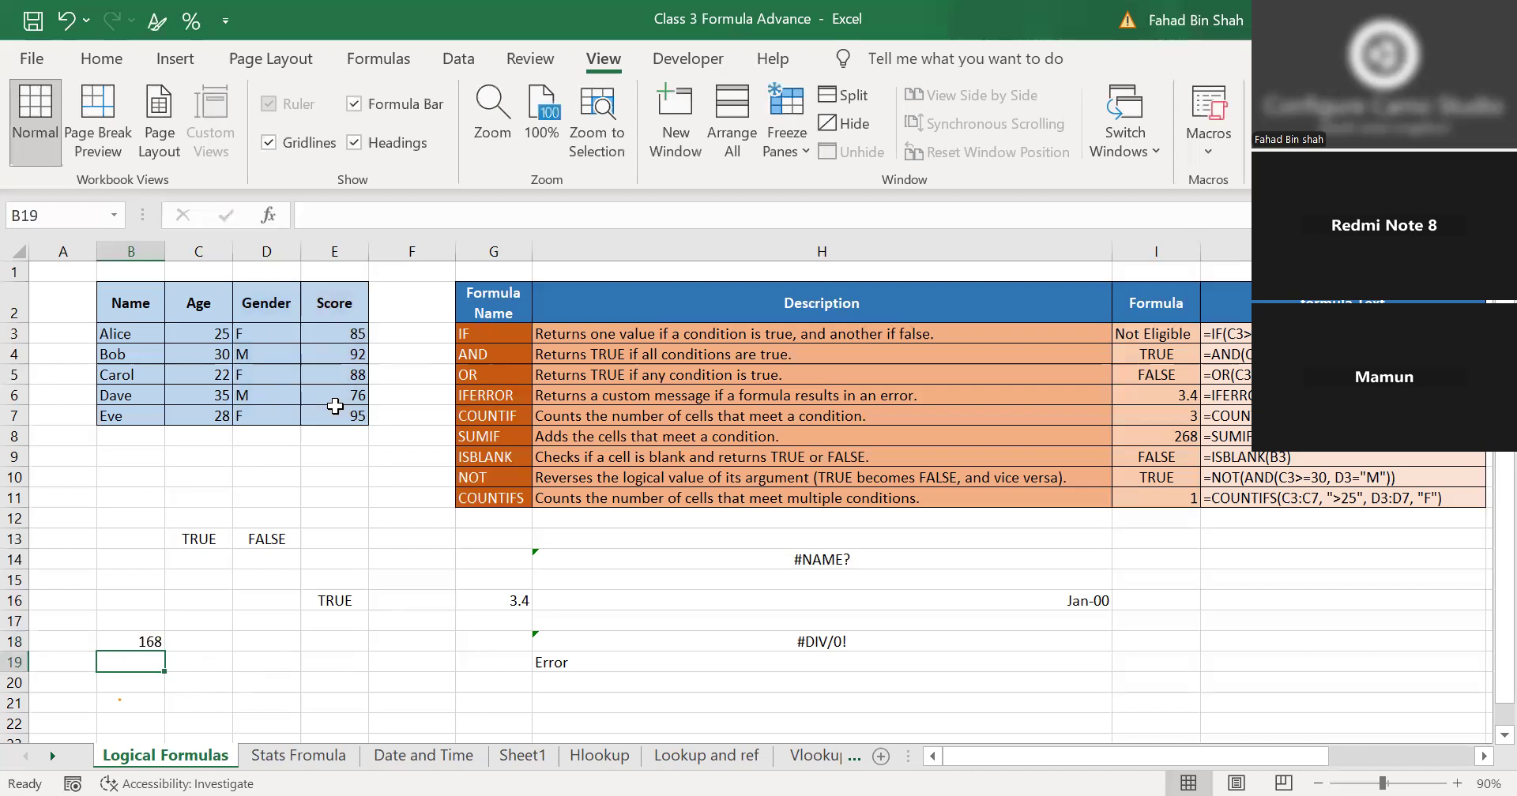
# Label the SUMIF result by entering M in cell A18.
pyautogui.click(83, 640)
pyautogui.write('M')
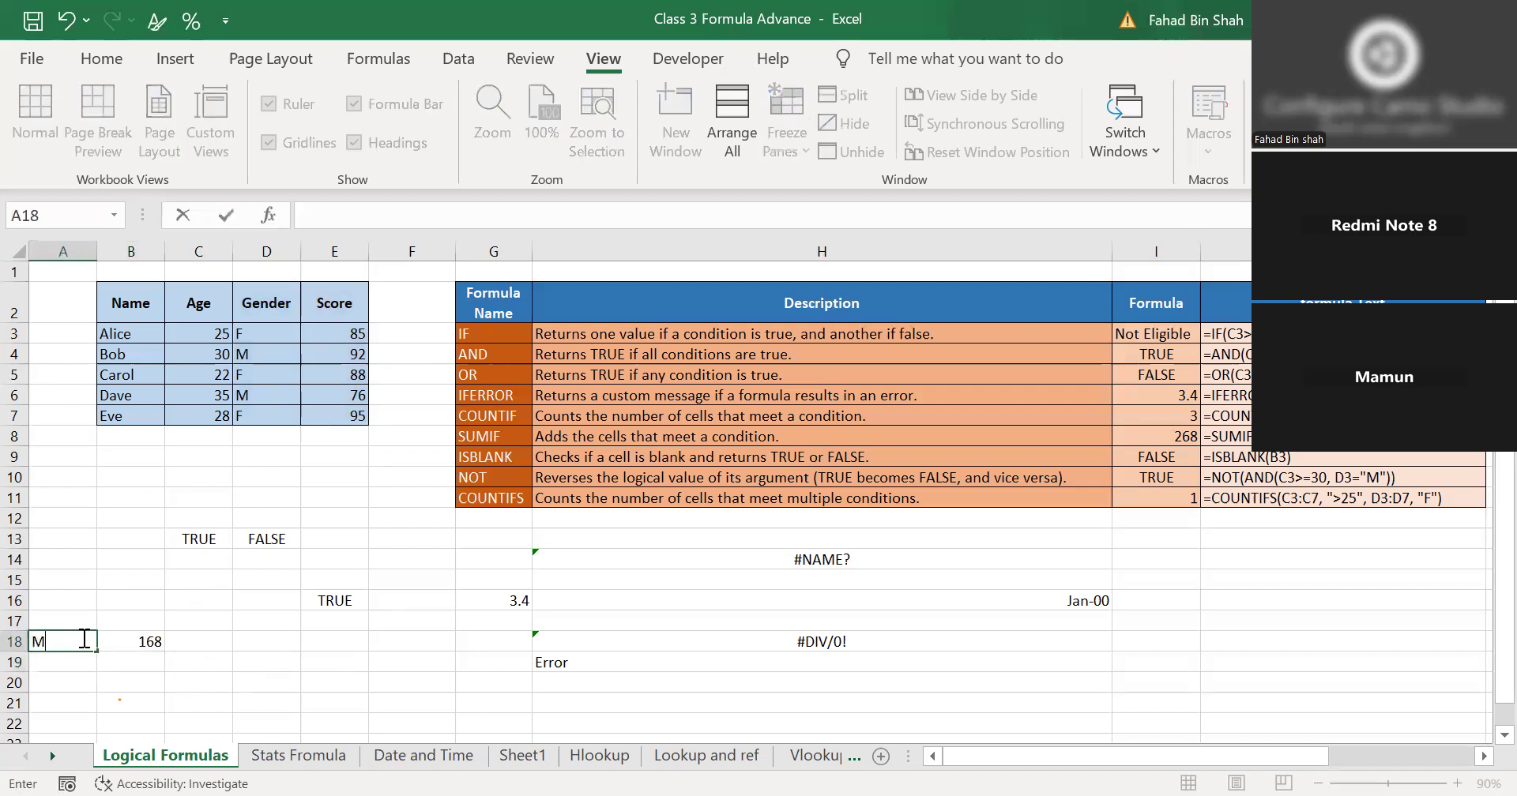
pyautogui.click(249, 643)
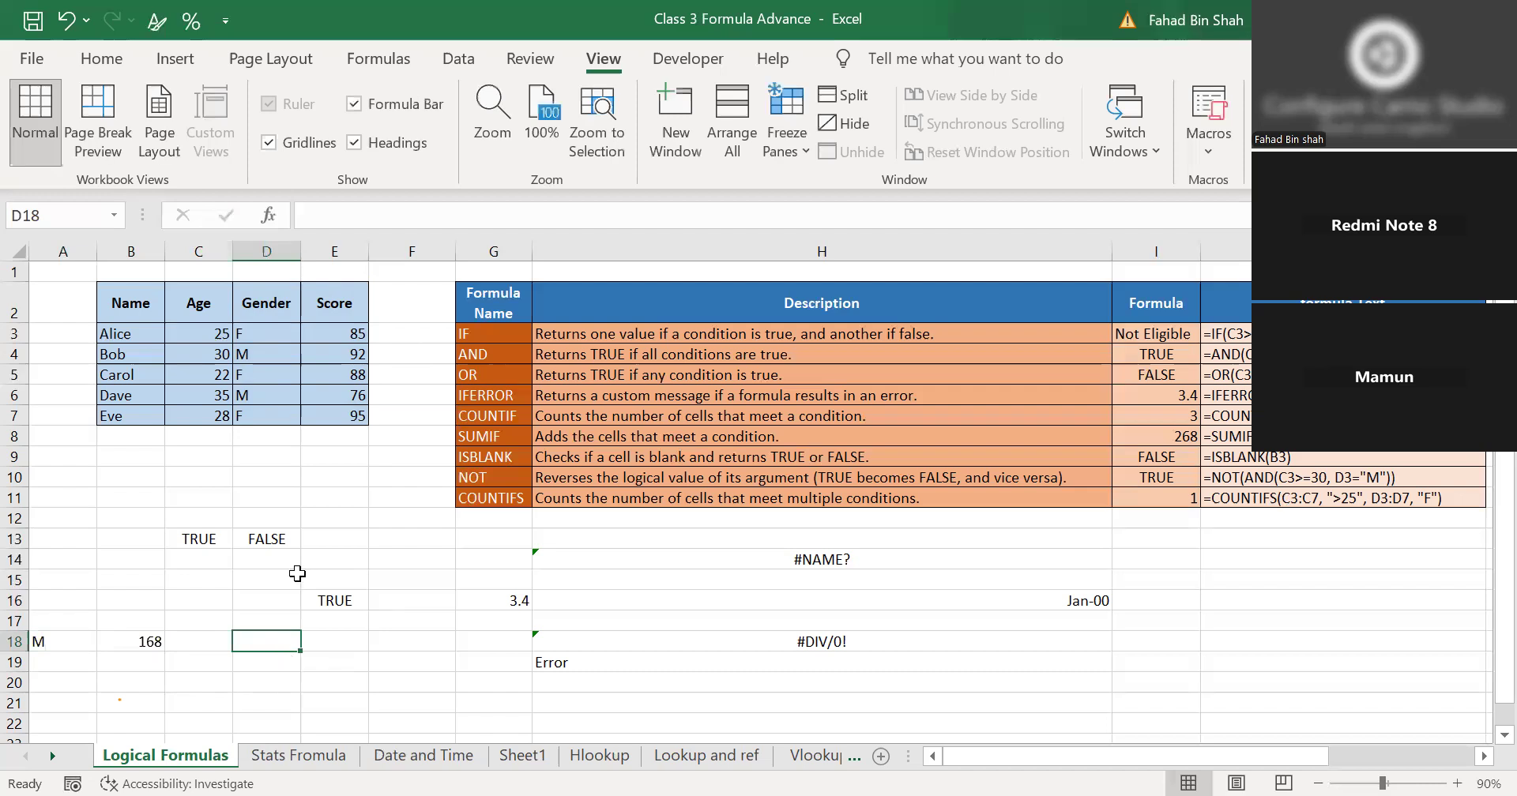
# Add filters to the header row of the sample table B2:E7.
pyautogui.moveTo(127, 304); pyautogui.dragTo(218, 383)
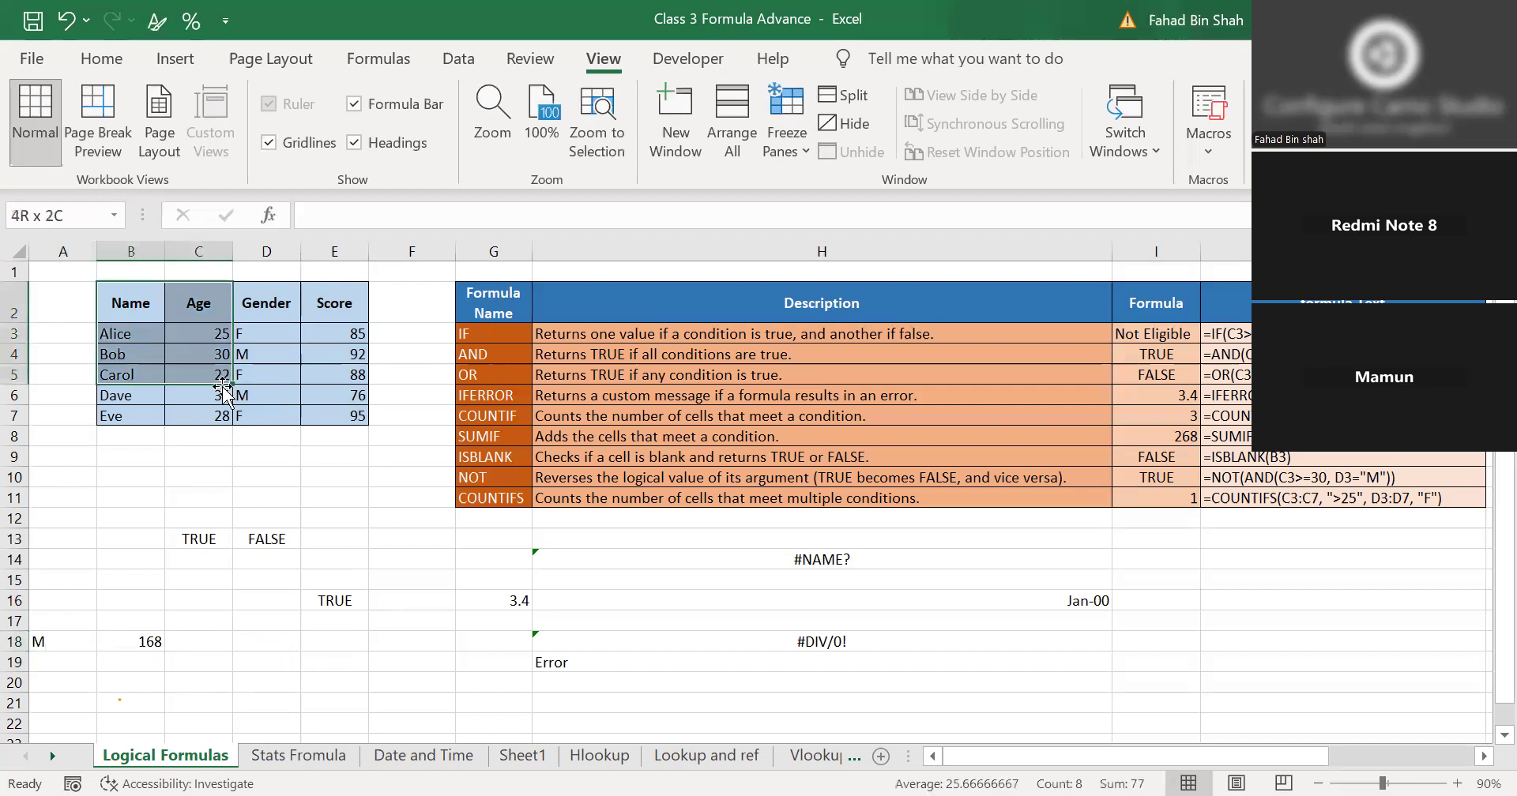
pyautogui.click(110, 650)
pyautogui.moveTo(107, 305); pyautogui.dragTo(336, 410)
pyautogui.click(95, 62)
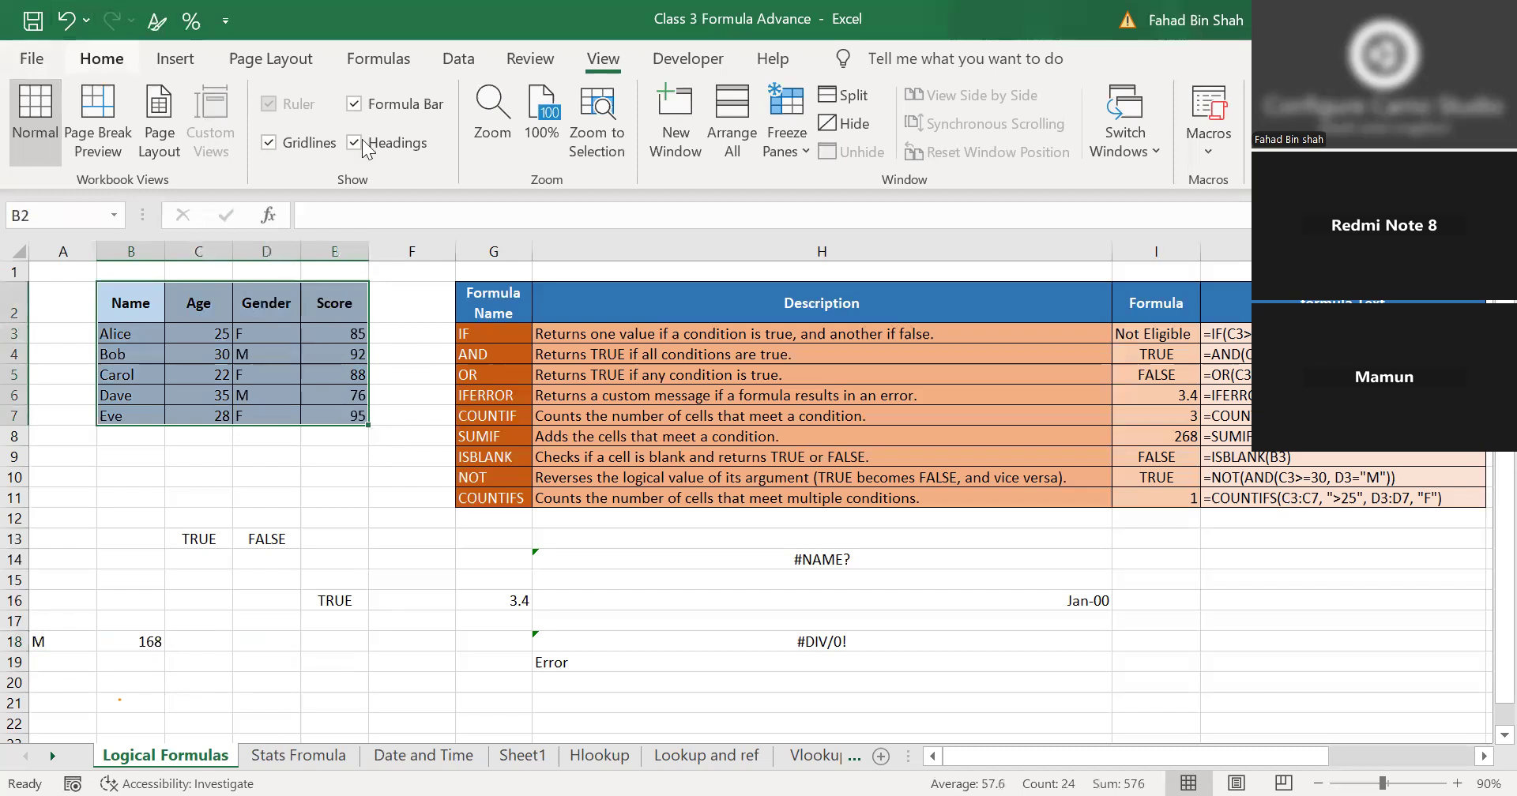
pyautogui.click(1172, 138)
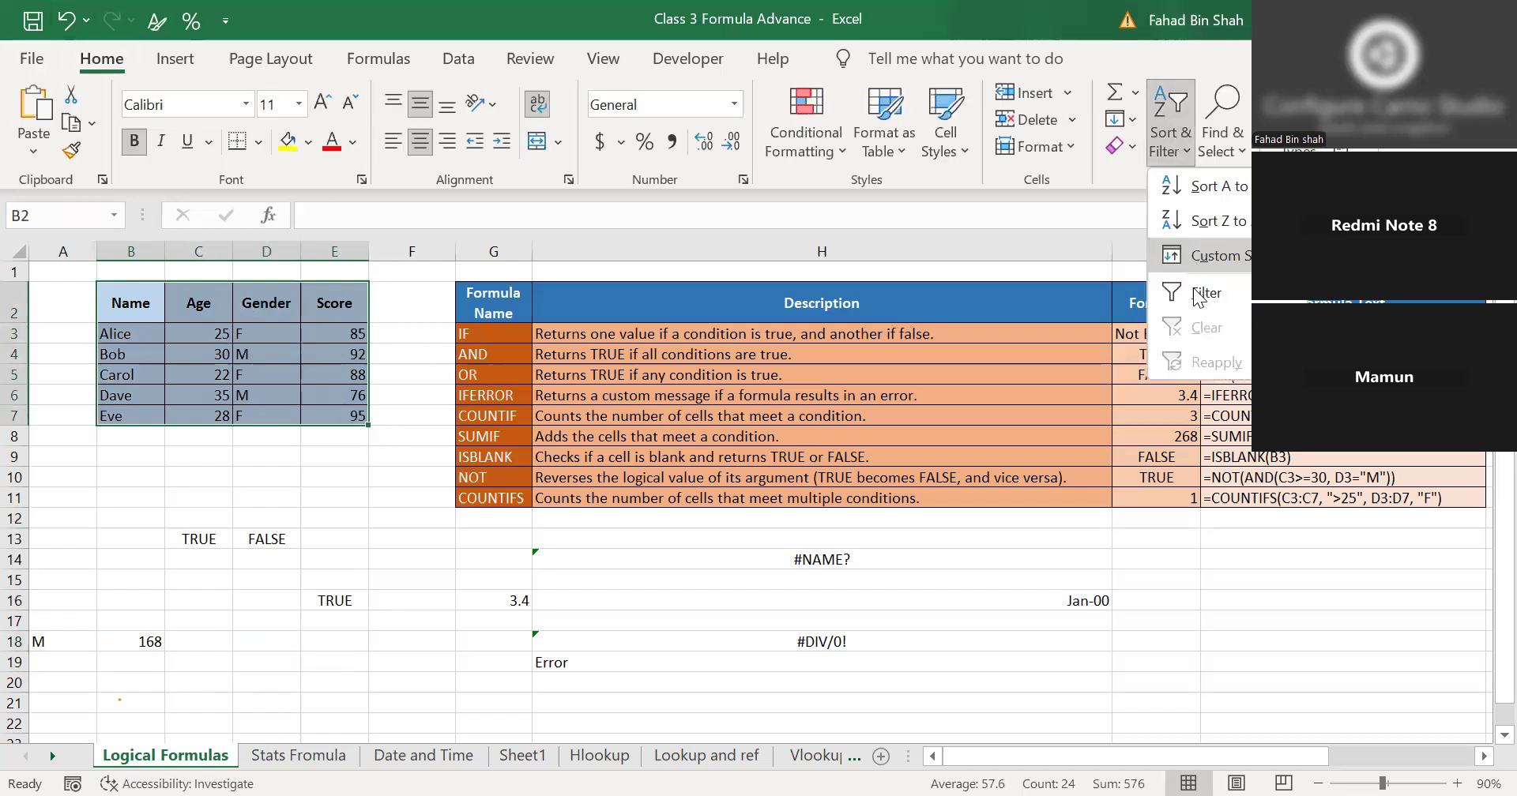
pyautogui.click(1198, 296)
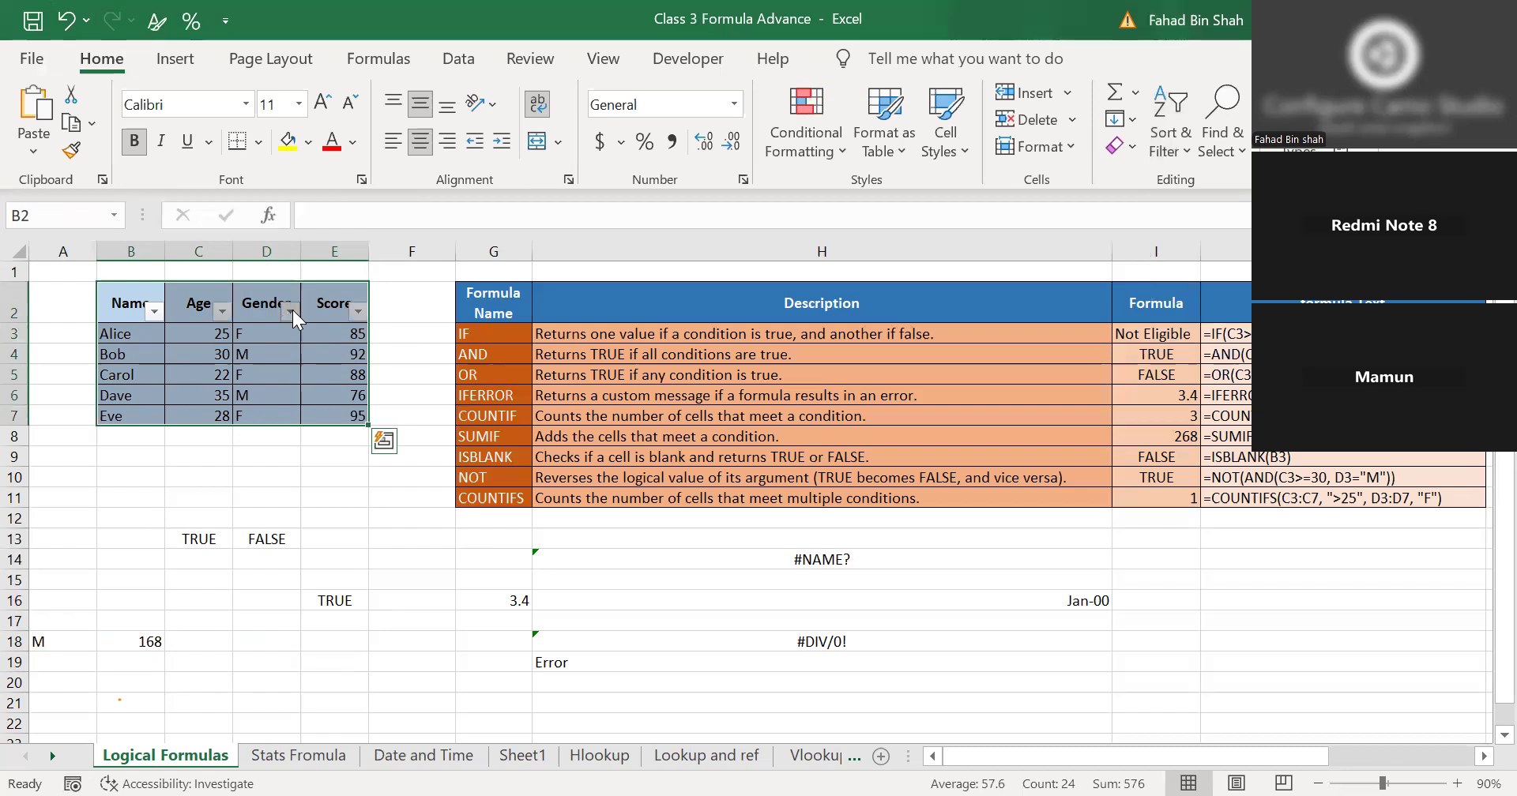
# Filter the sample table's Gender column to show only M.
pyautogui.click(291, 310)
pyautogui.click(375, 544)
pyautogui.click(377, 582)
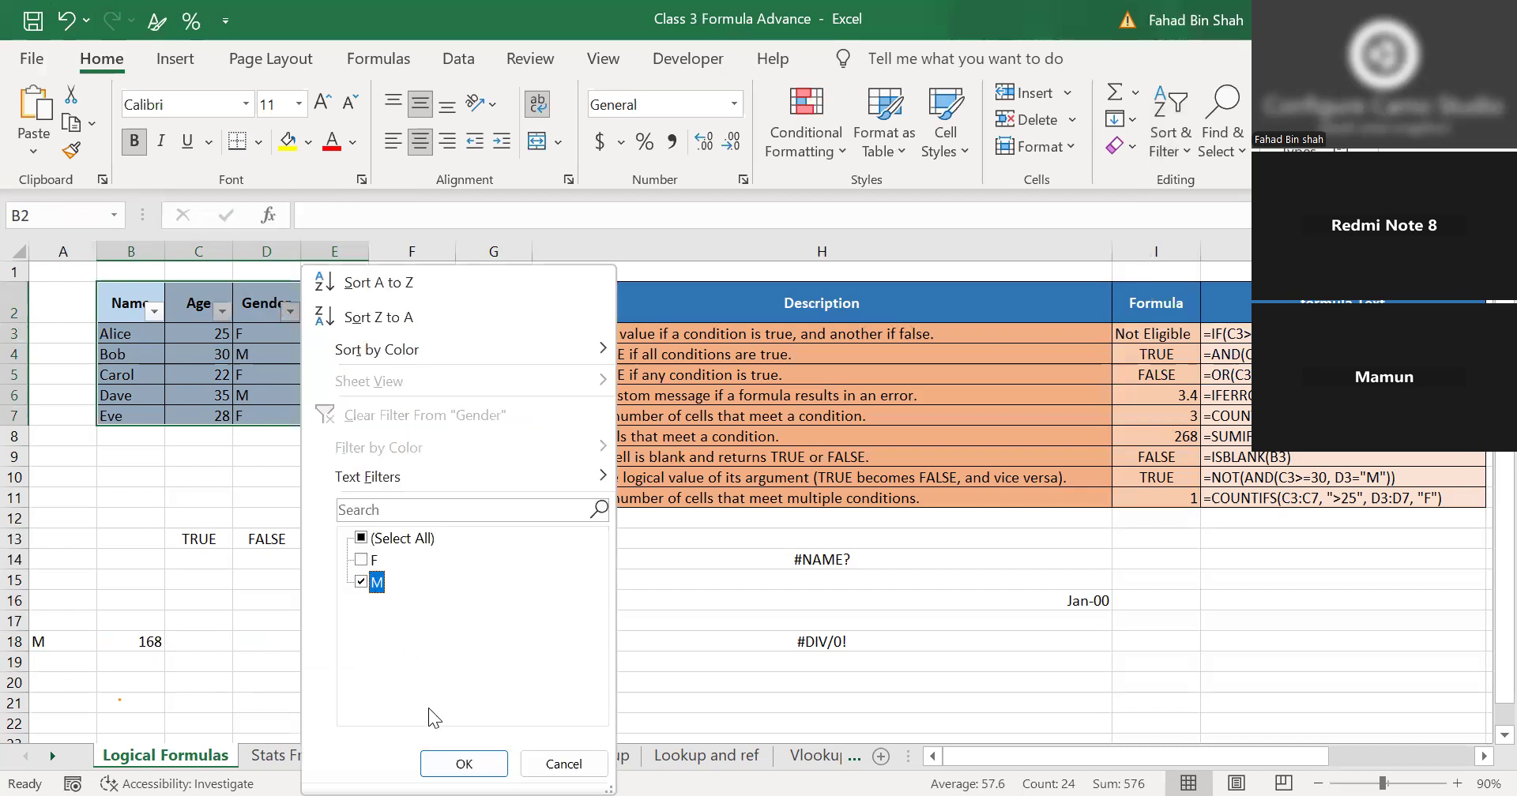
pyautogui.click(445, 765)
# Enter =SUM(E4:E8) in cell E10 to total the filtered scores.
pyautogui.click(340, 412)
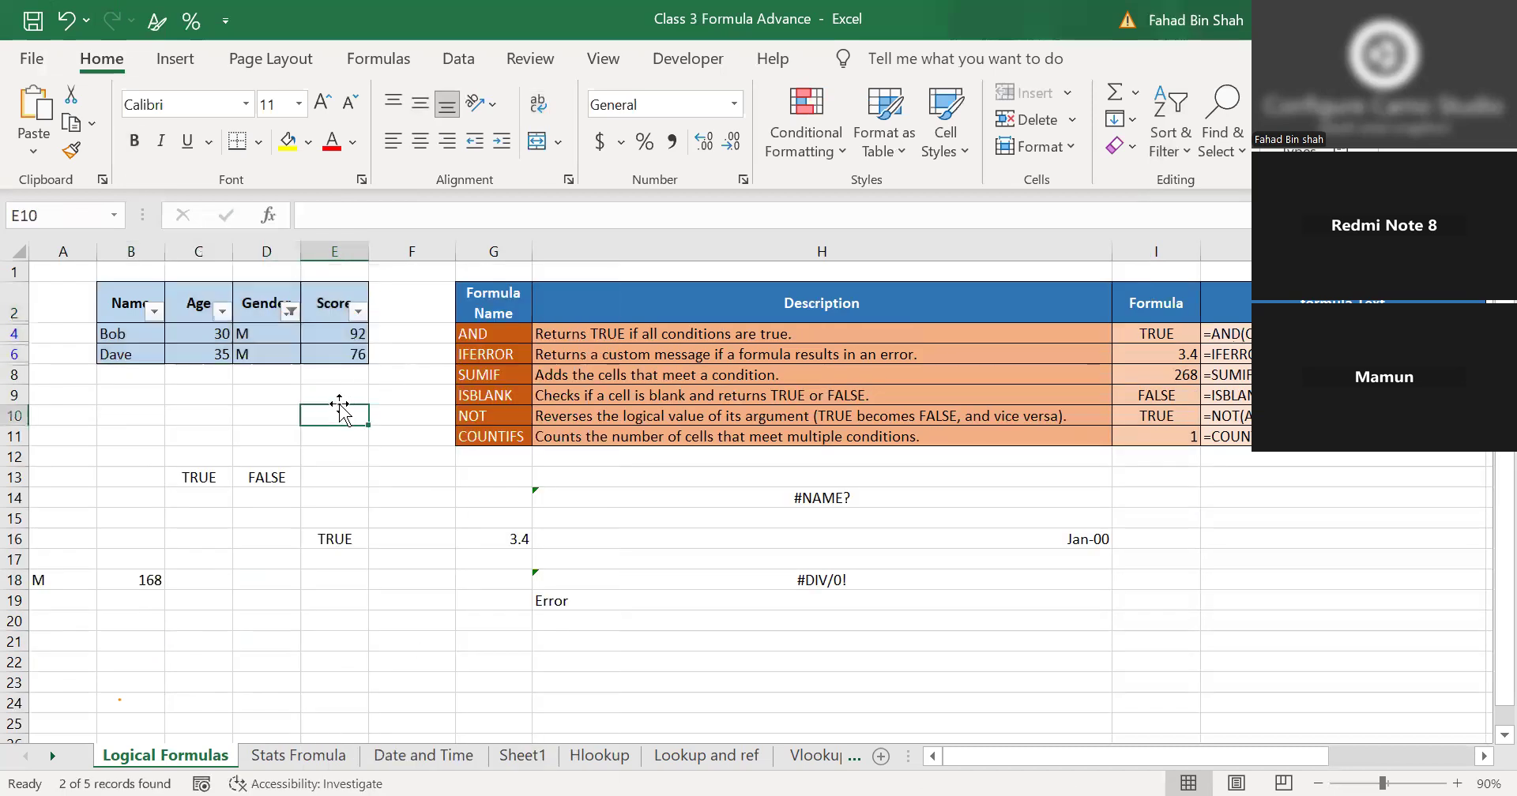
pyautogui.write('=')
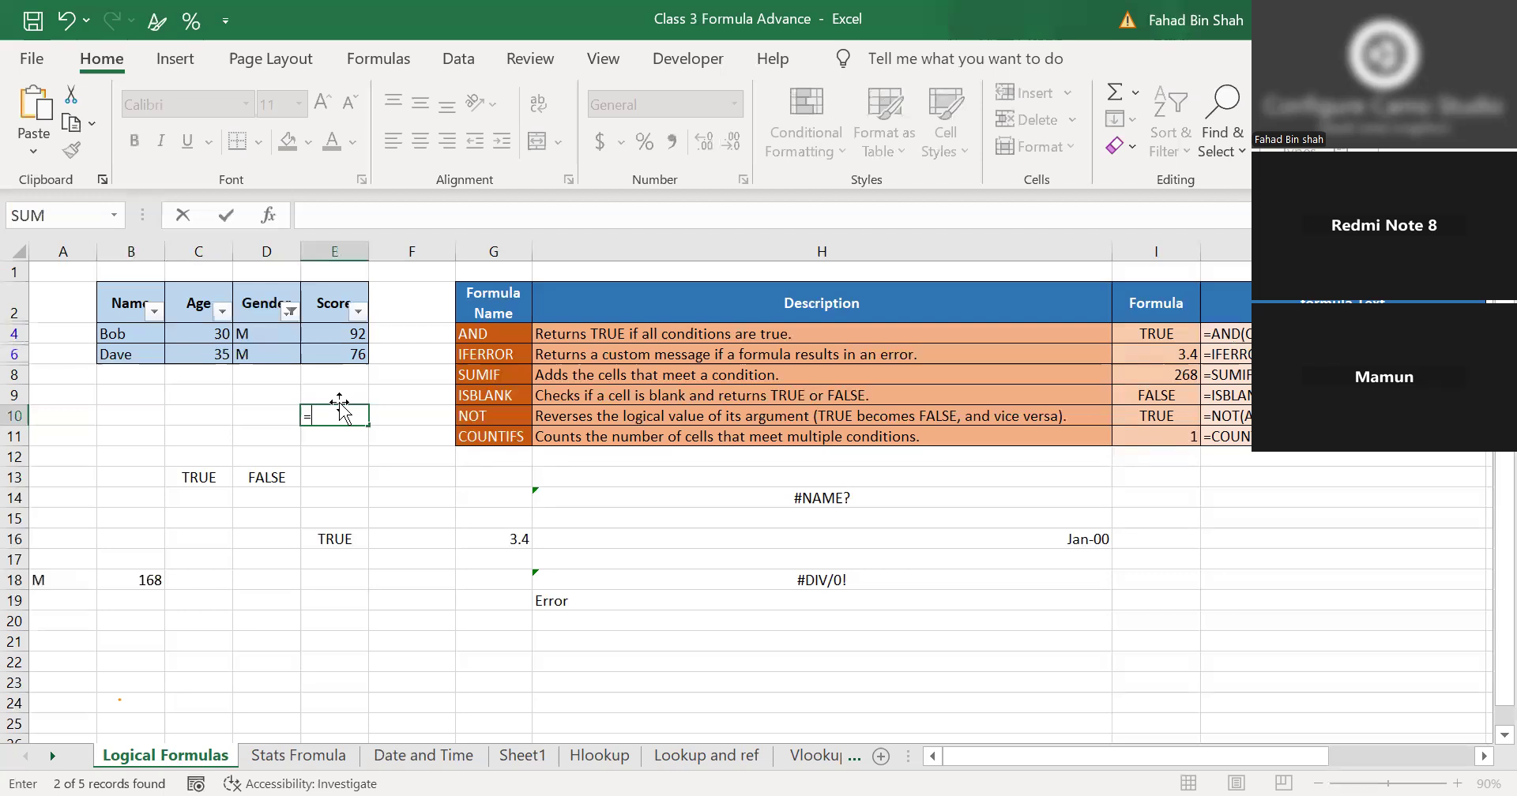
pyautogui.write('SUM(')
pyautogui.moveTo(353, 338); pyautogui.dragTo(353, 366)
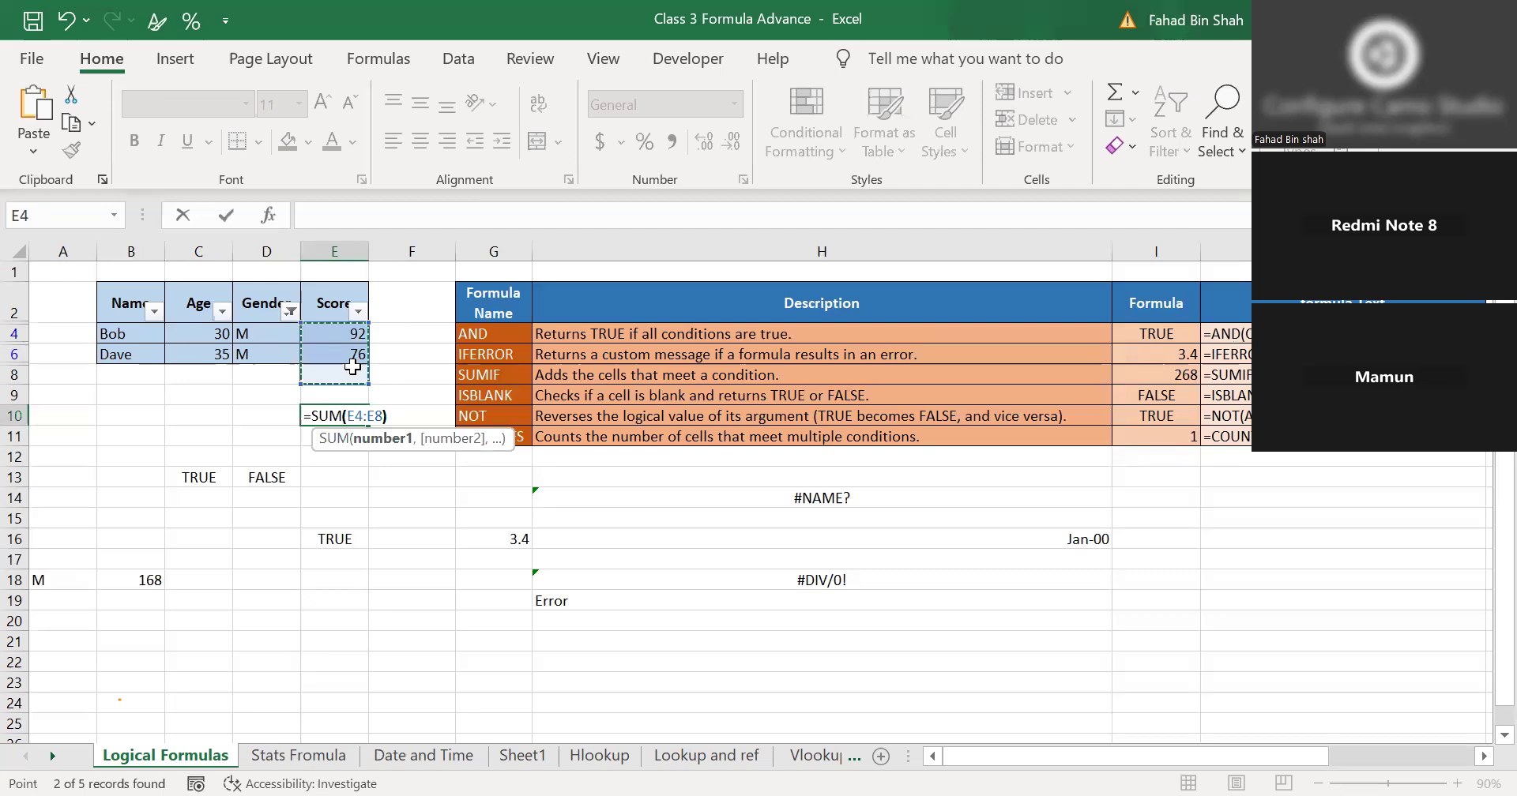
pyautogui.write(')')
pyautogui.press('Return')
# Change the formula in cell E10 to =SUM(E4:E6), removing the extra closing parenthesis.
pyautogui.doubleClick(350, 417)
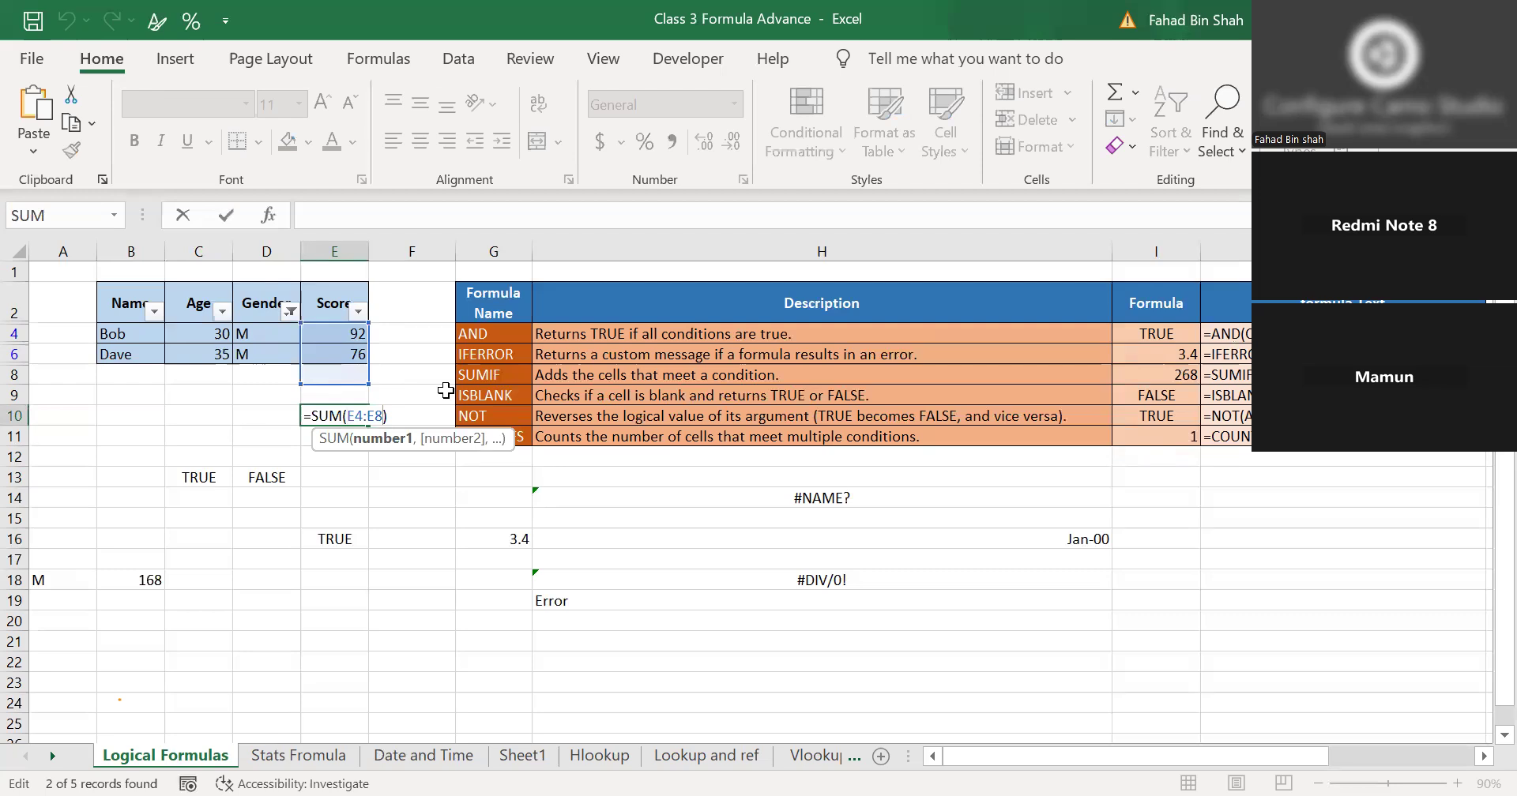
pyautogui.press('BackSpace')
pyautogui.press('BackSpace')
pyautogui.press('BackSpace')
pyautogui.press('BackSpace')
pyautogui.press('BackSpace')
pyautogui.click(330, 343)
pyautogui.moveTo(331, 343); pyautogui.dragTo(333, 353)
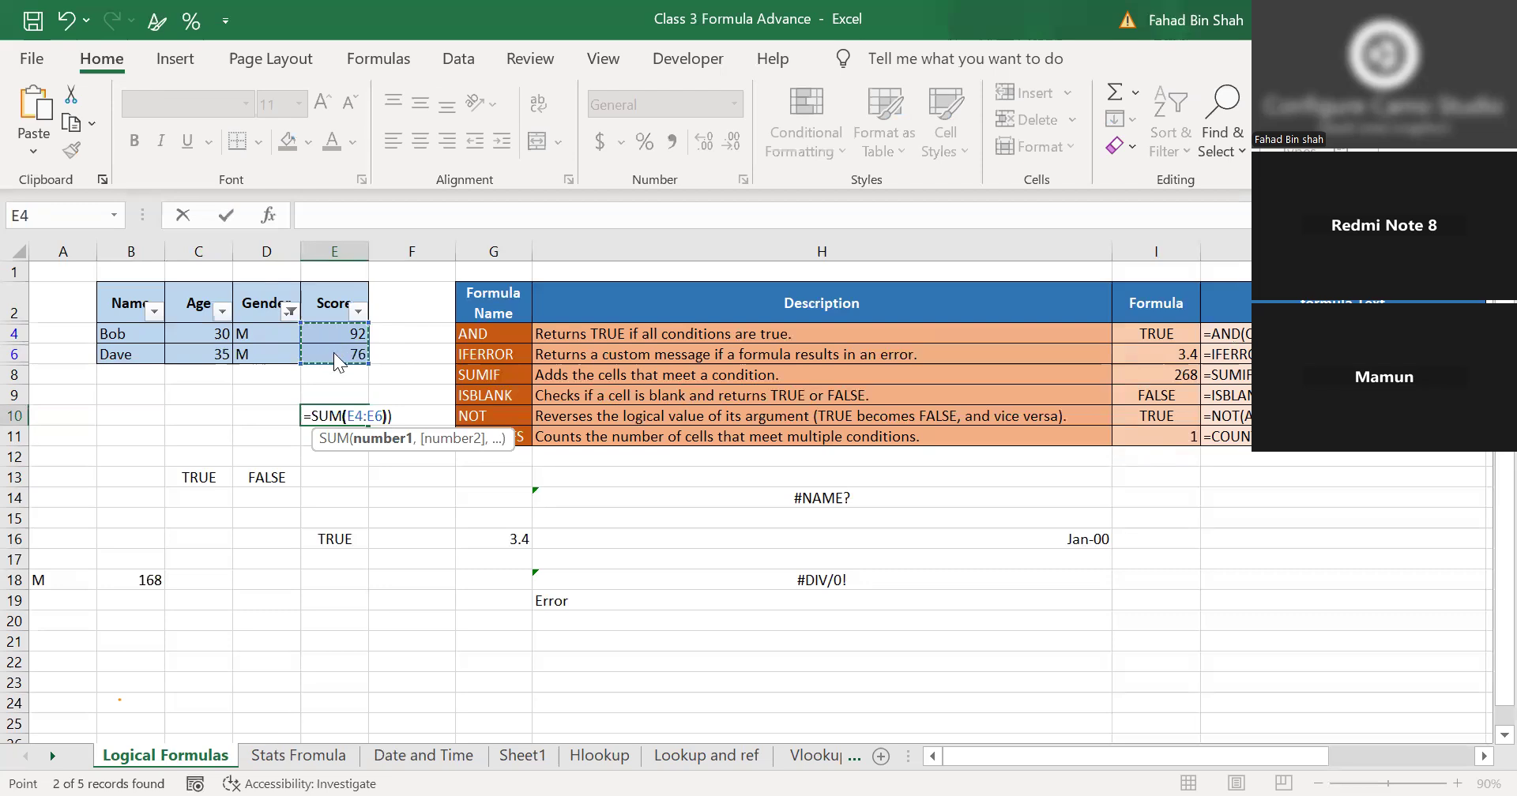
pyautogui.press('Return')
pyautogui.click(940, 355)
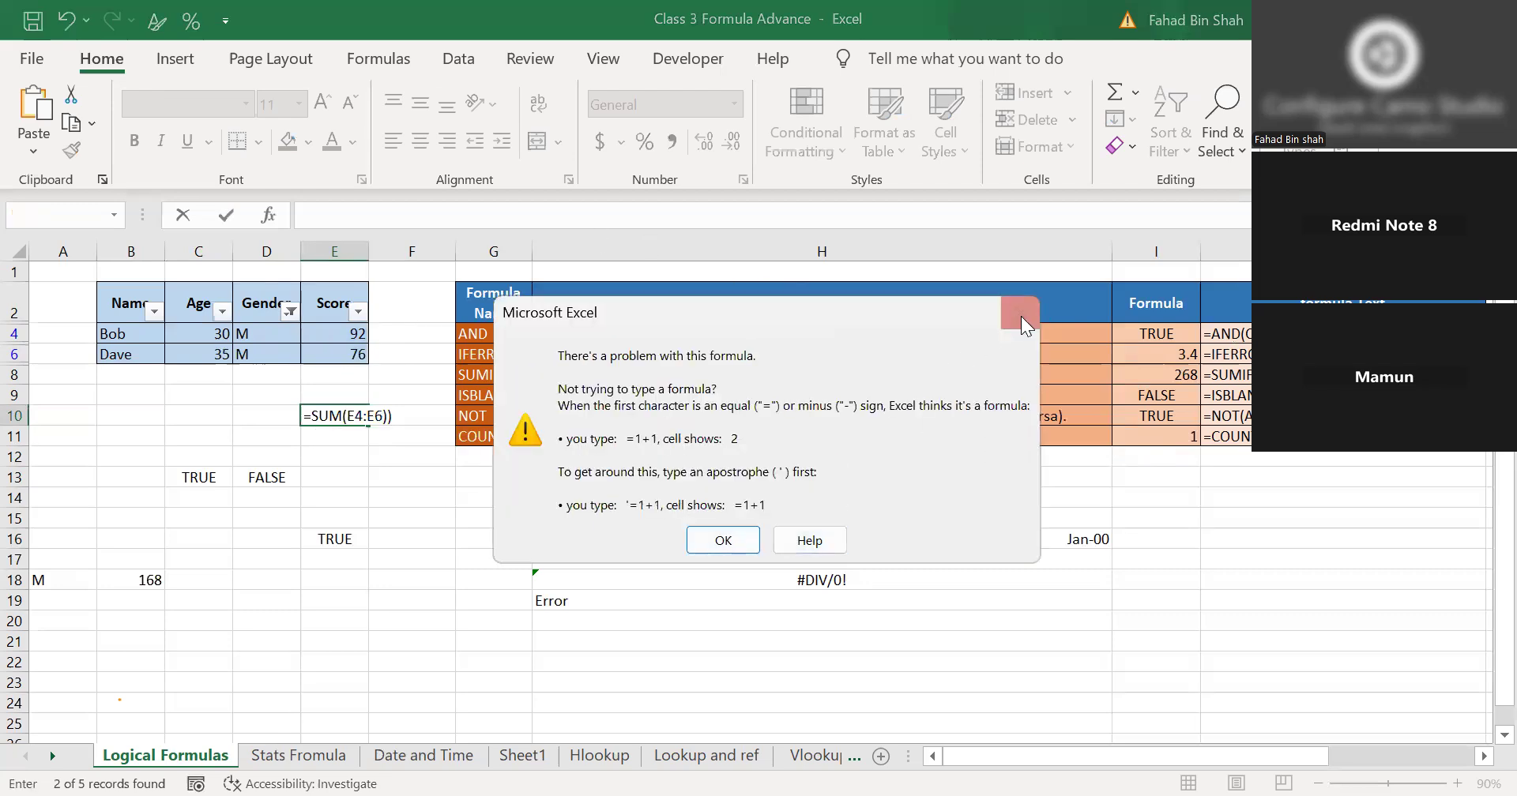
pyautogui.click(1020, 316)
pyautogui.press('BackSpace')
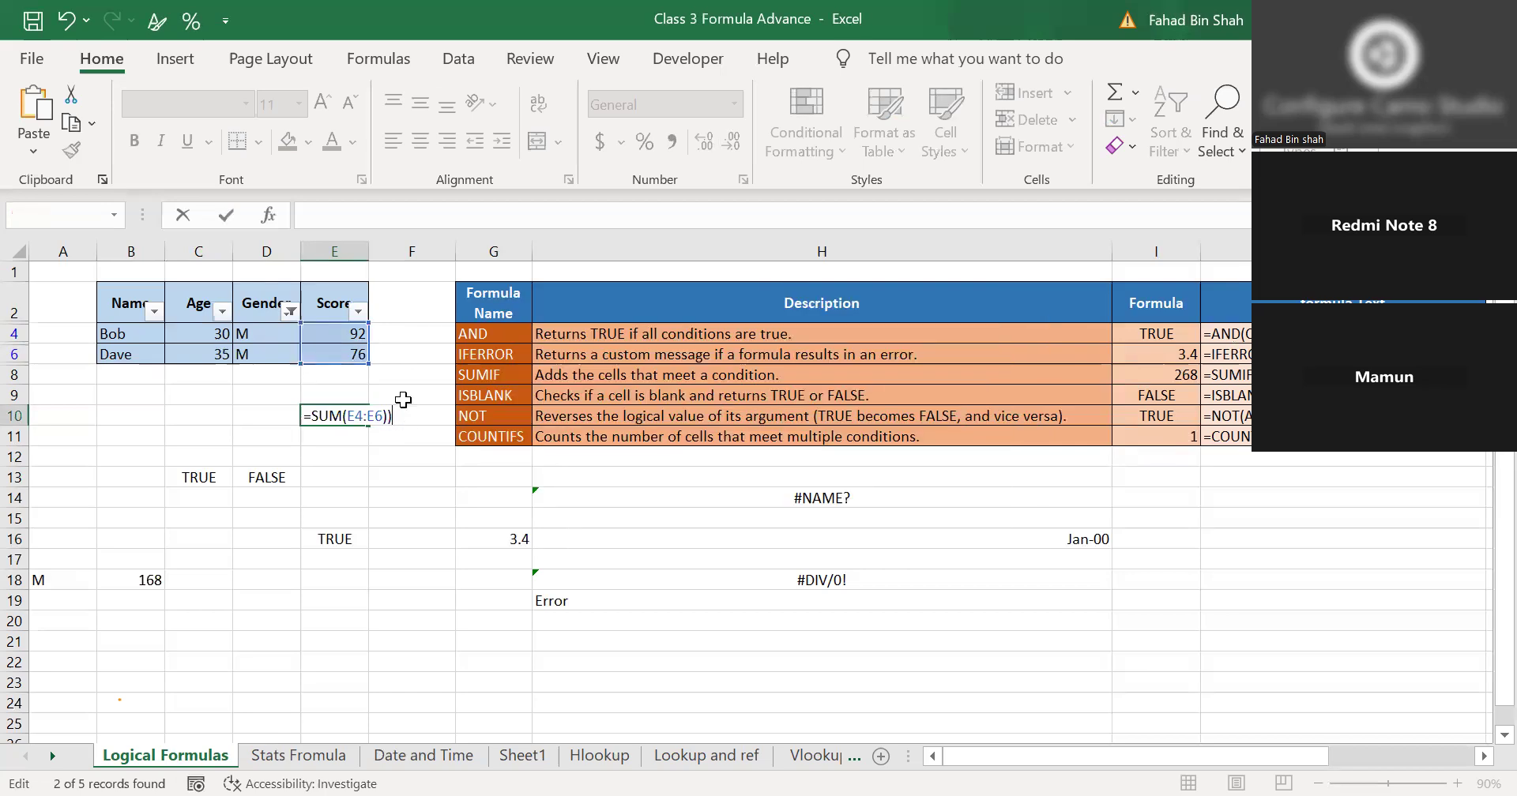
pyautogui.press('Return')
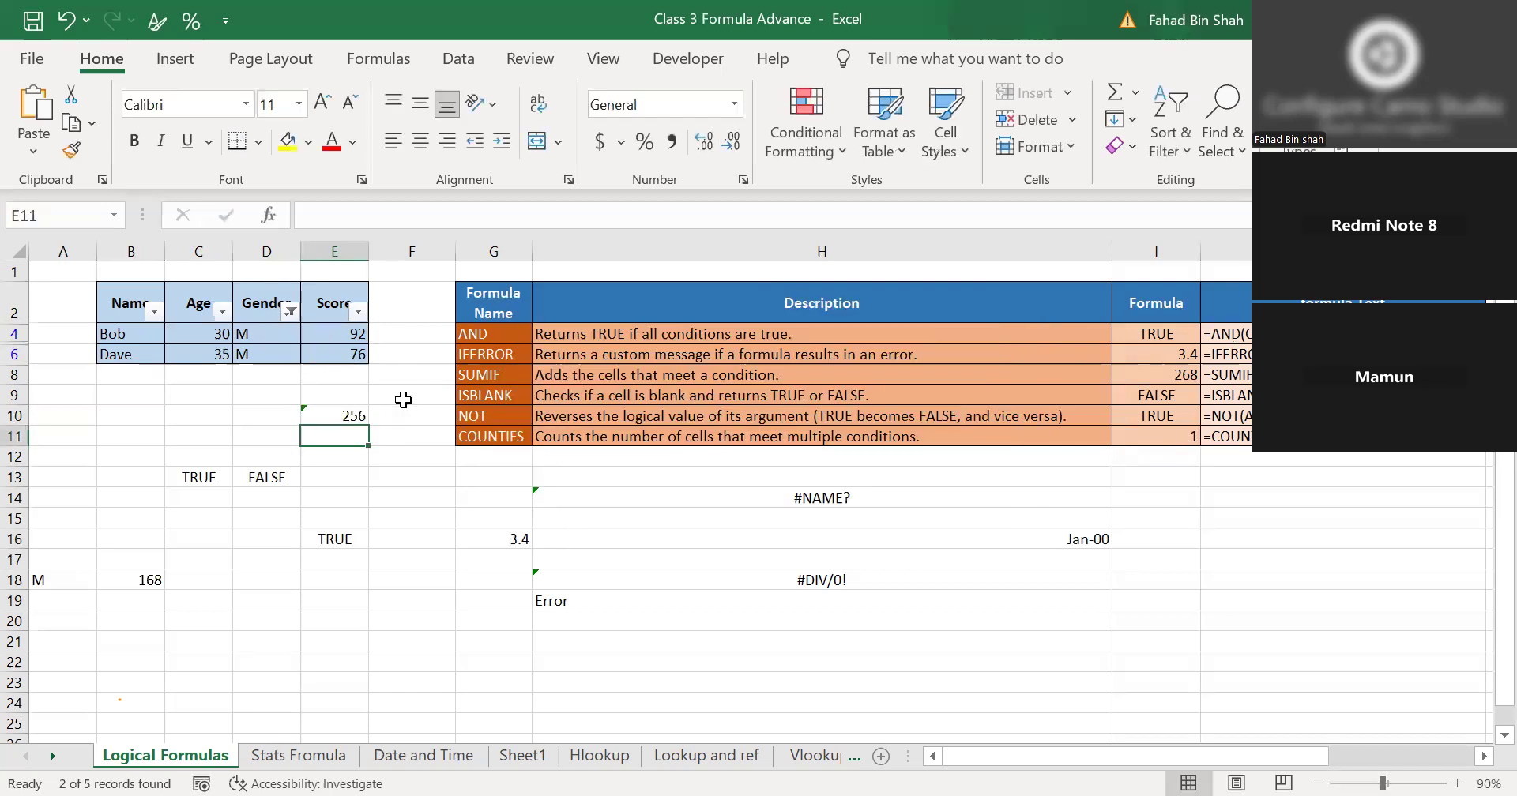
# Replace the formula in cell E10 with =E4+E6 to add only the two visible scores.
pyautogui.doubleClick(358, 412)
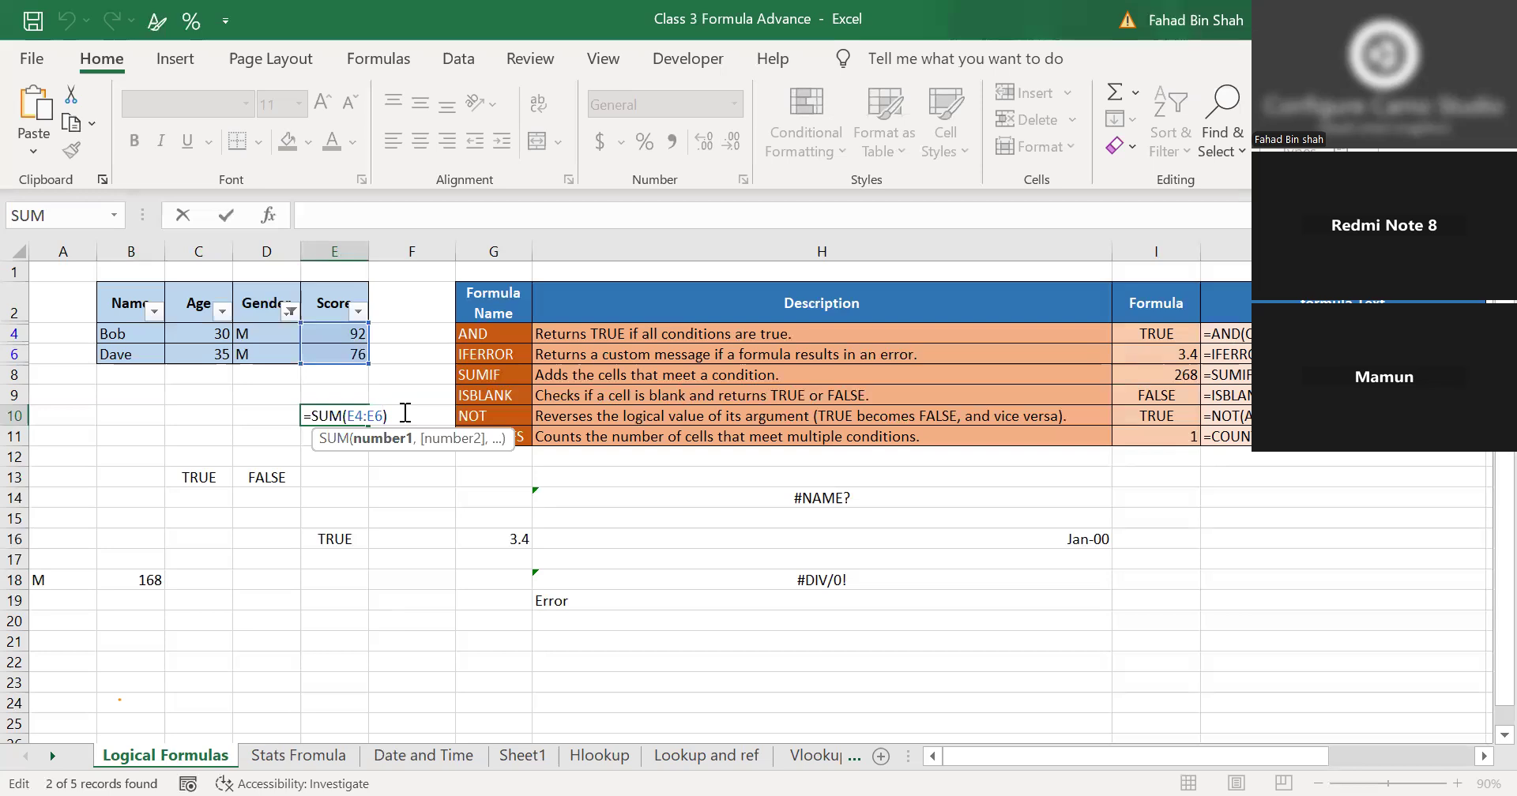
pyautogui.press('BackSpace')
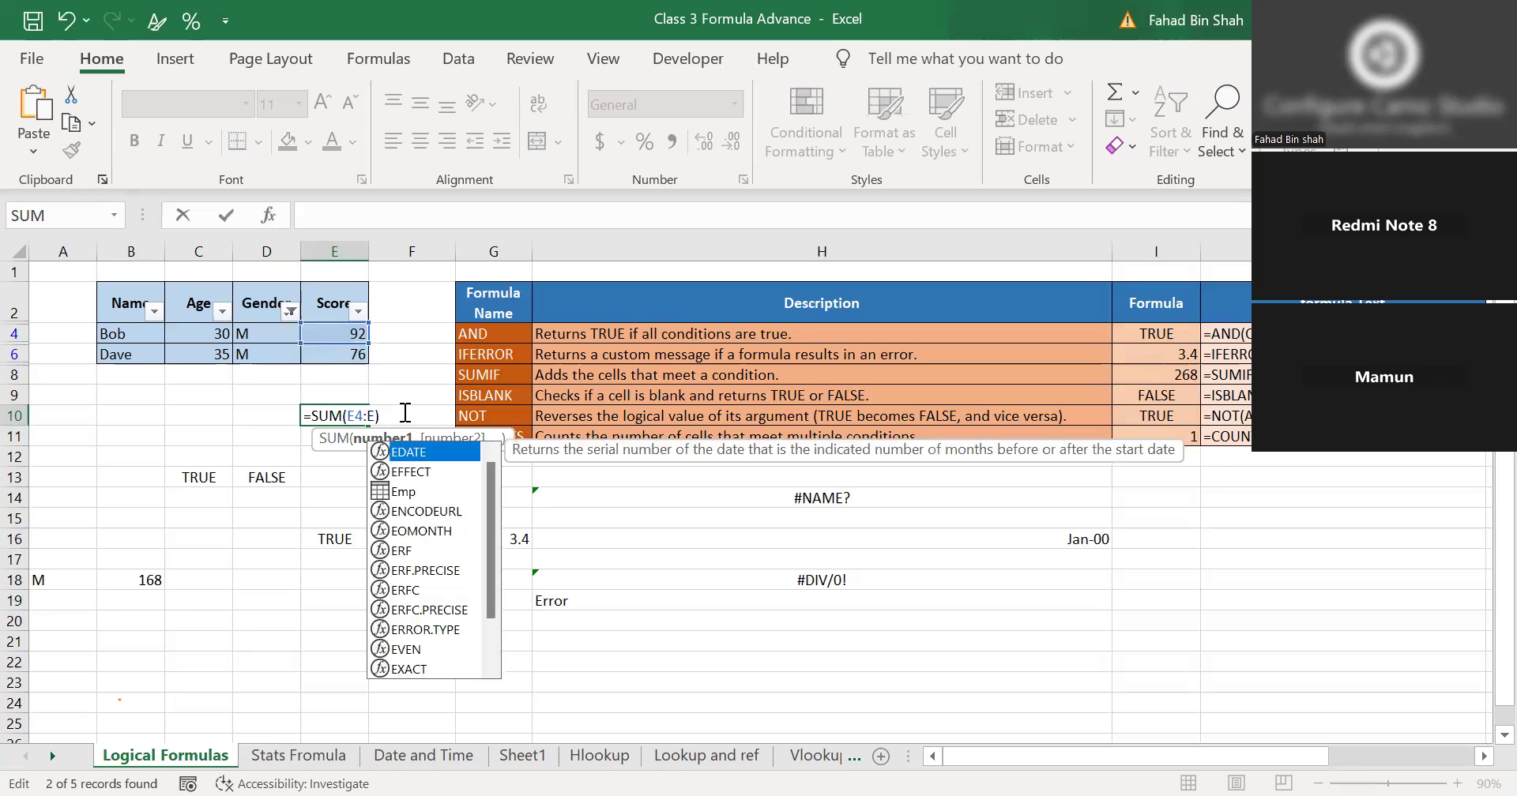
pyautogui.press('BackSpace')
pyautogui.press('BackSpace')
pyautogui.press('BackSpace')
pyautogui.press('BackSpace')
pyautogui.press('BackSpace')
pyautogui.press('BackSpace')
pyautogui.press('BackSpace')
pyautogui.press('BackSpace')
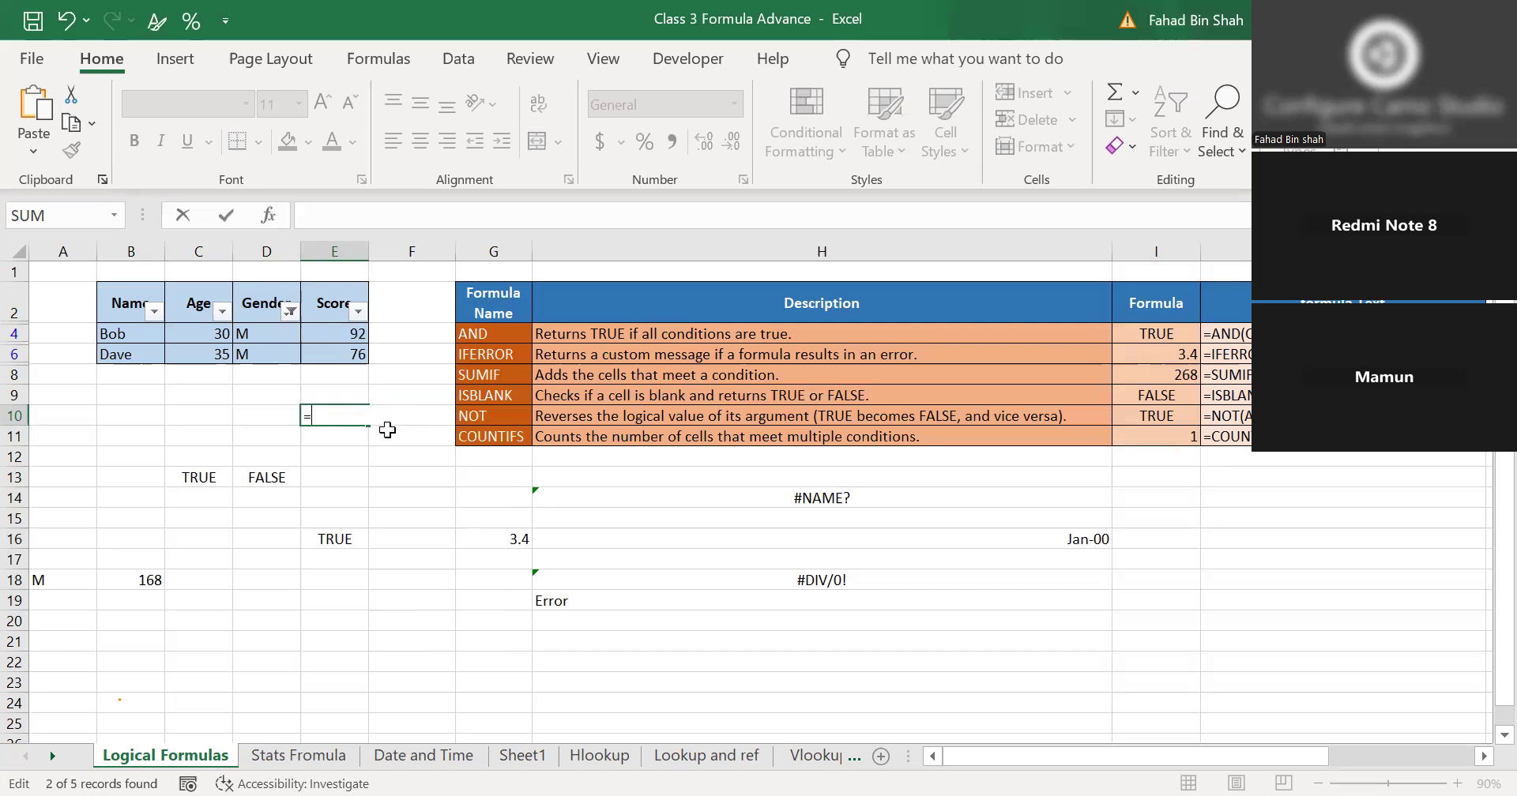
pyautogui.moveTo(346, 335); pyautogui.dragTo(344, 357)
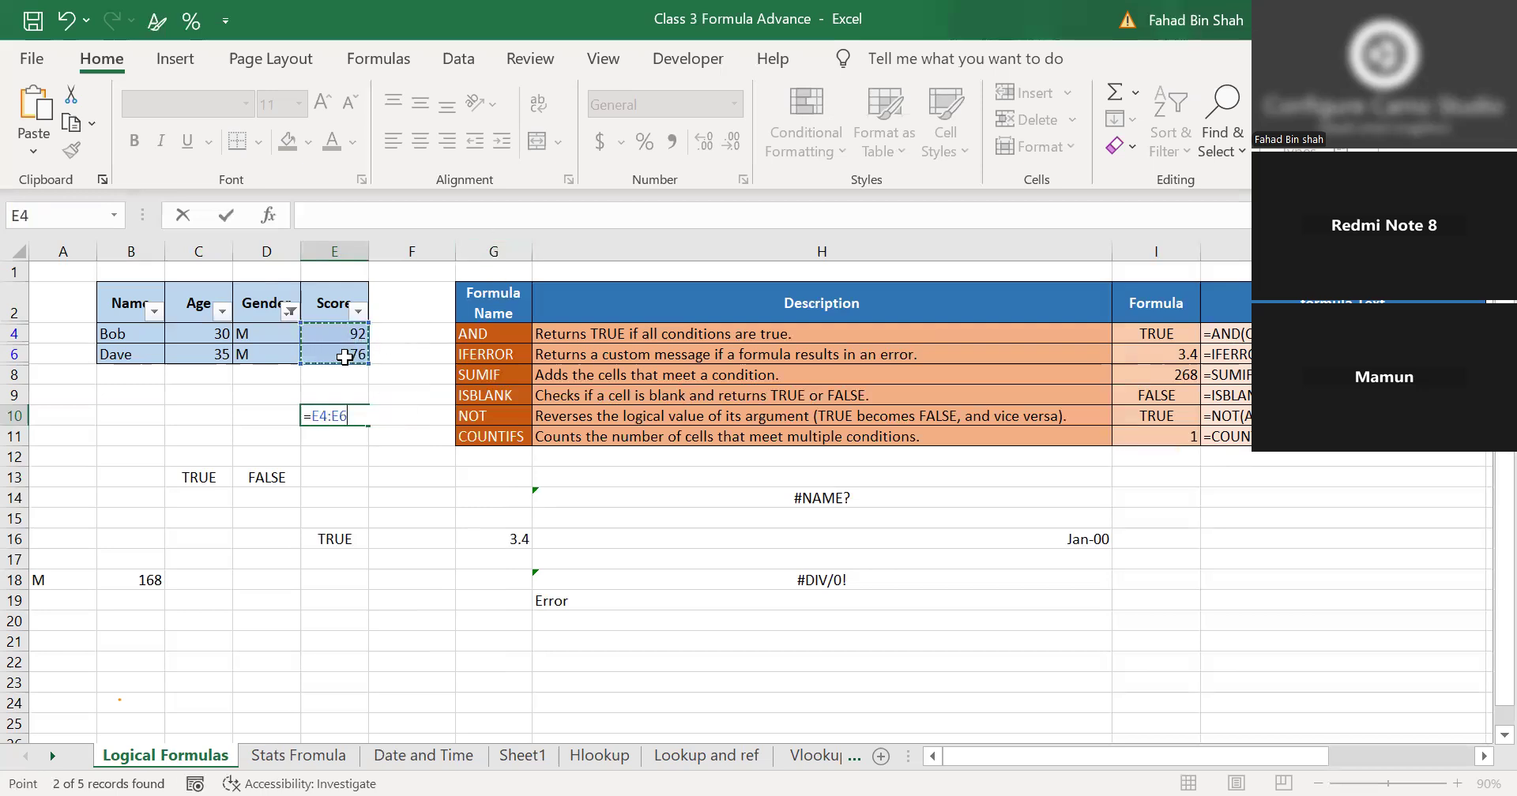
pyautogui.press('BackSpace')
pyautogui.press('BackSpace')
pyautogui.press('BackSpace')
pyautogui.write('+')
pyautogui.click(344, 357)
pyautogui.press('Return')
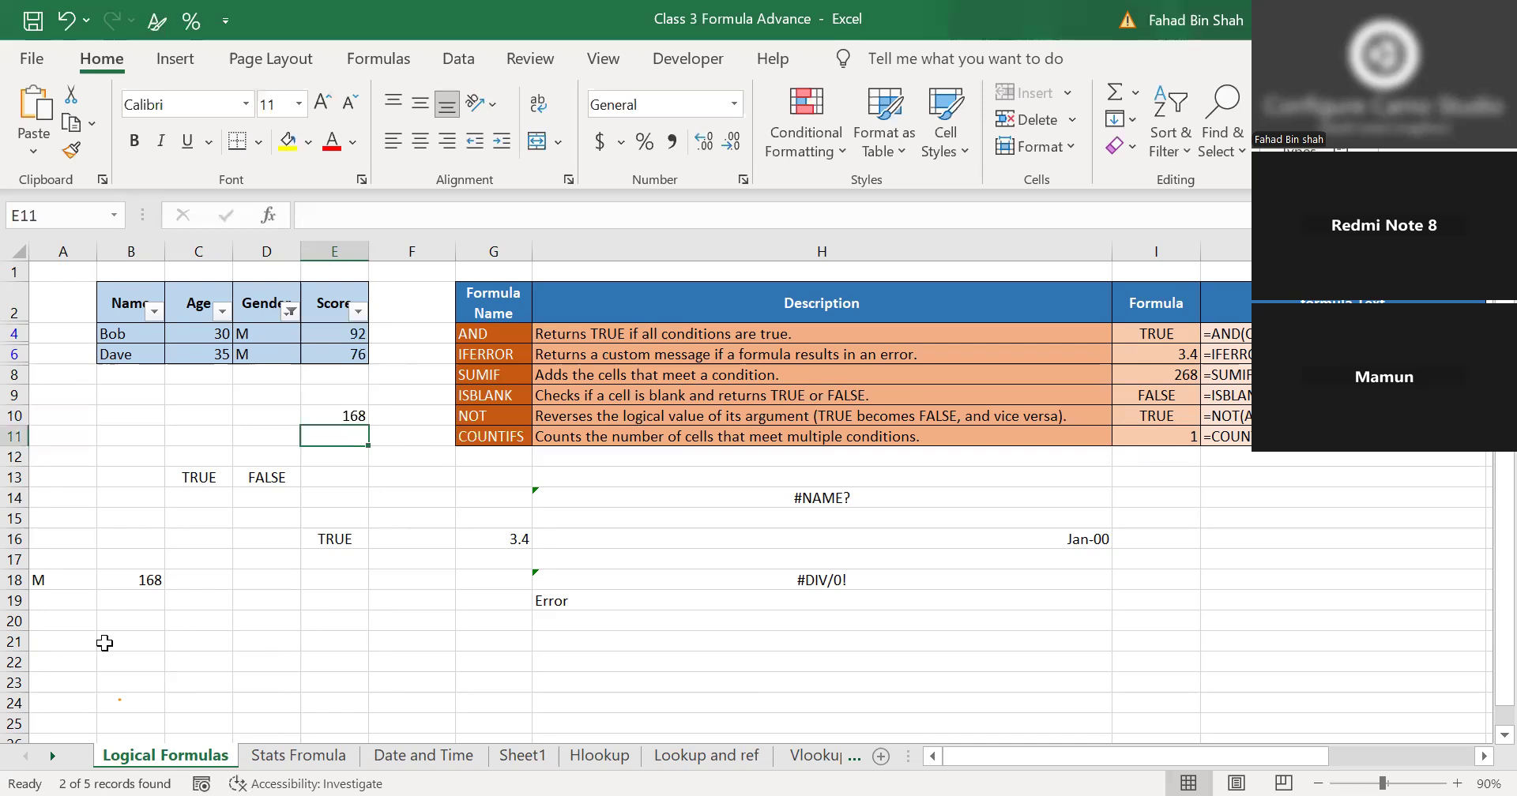
# Clear the filter from the sample table's Gender column.
pyautogui.scroll(-1, 71, 624)
pyautogui.scroll(1, 112, 608)
pyautogui.scroll(1, 112, 609)
pyautogui.click(69, 663)
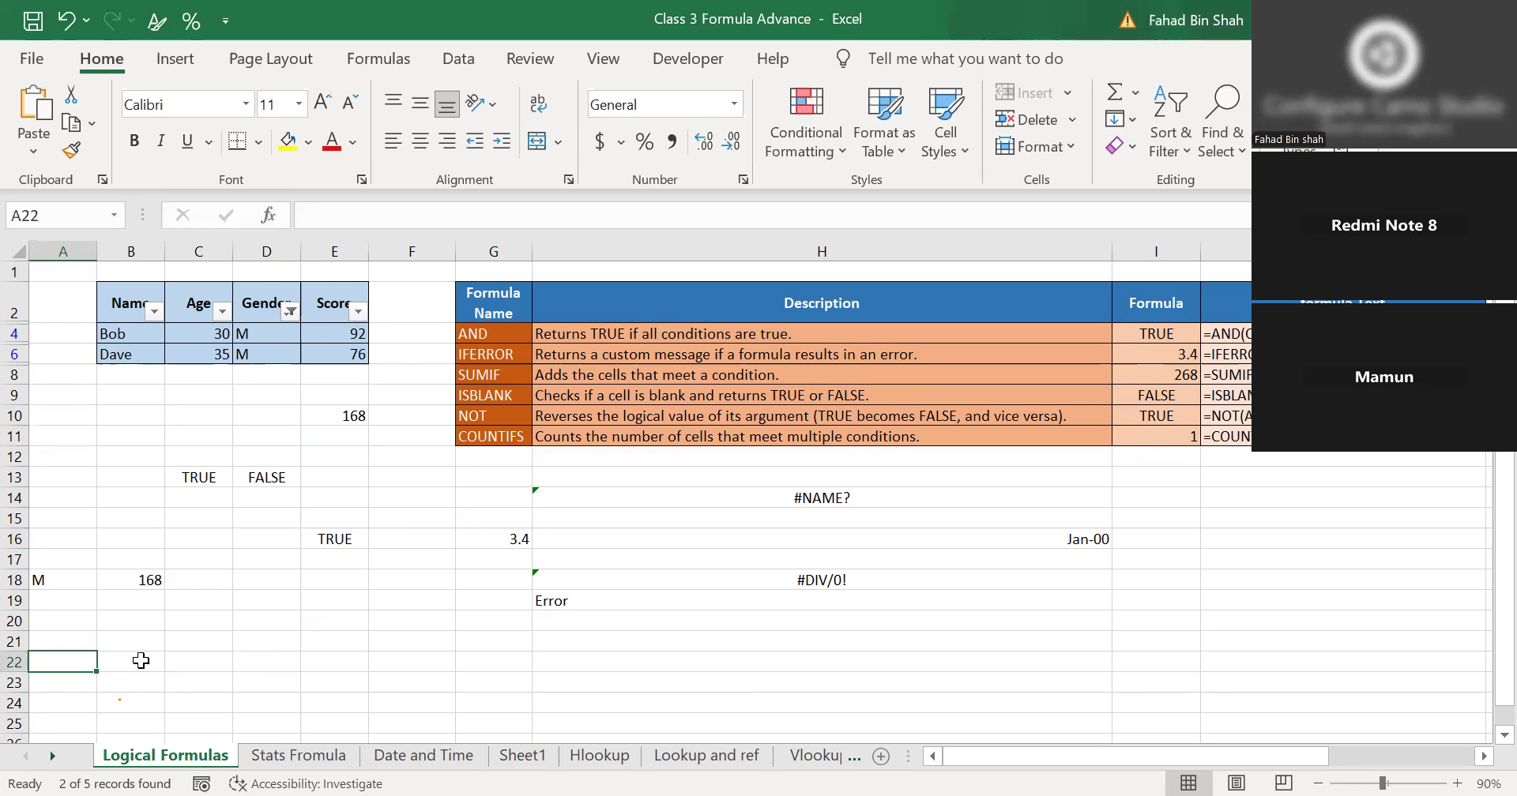
pyautogui.click(290, 313)
pyautogui.click(340, 417)
# Begin a SUMIFS formula in cell B20 with sum range E3:E7, first criteria range D3:D7 and criterion "F".
pyautogui.click(66, 643)
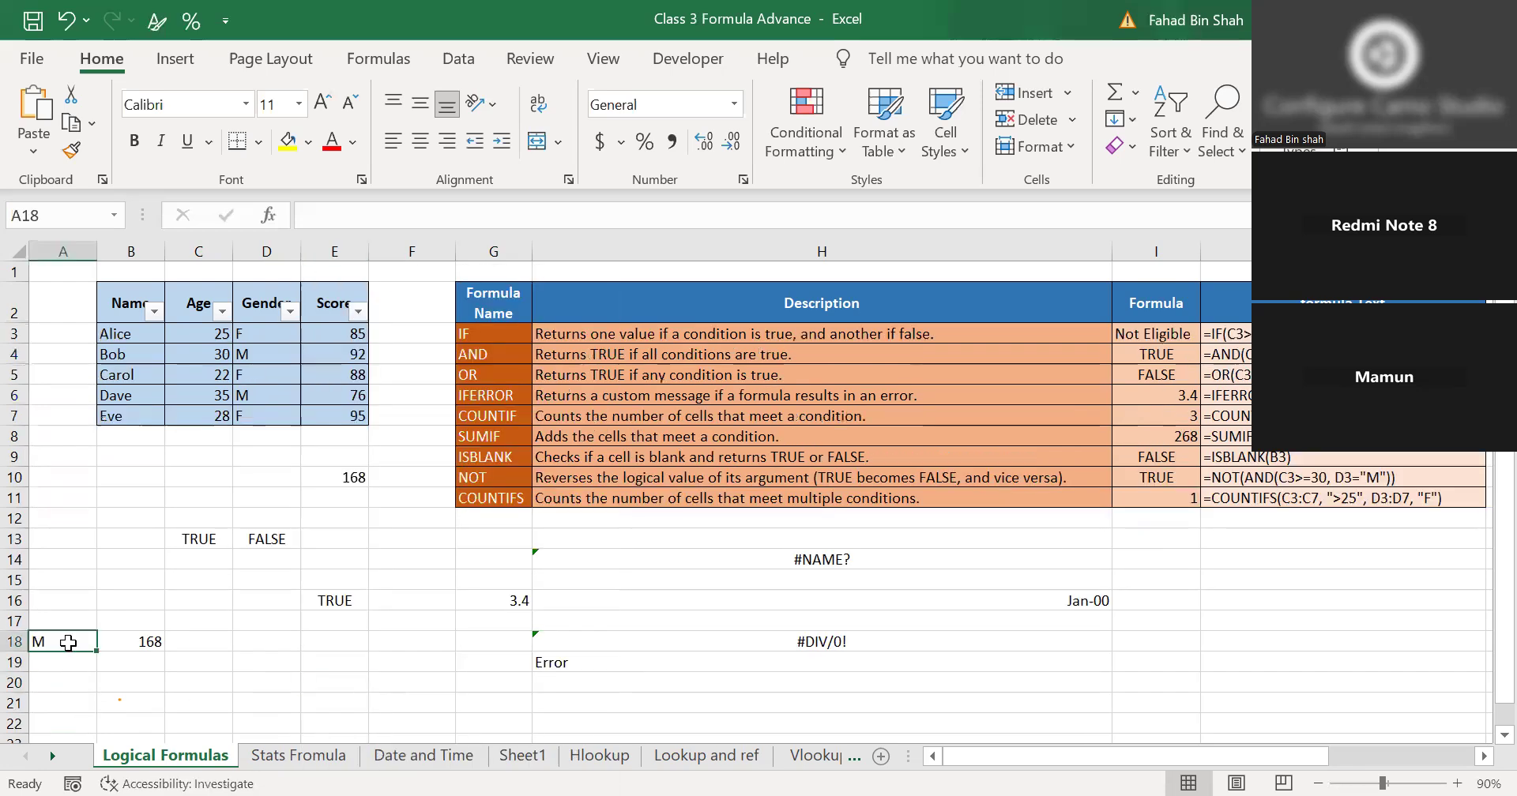
pyautogui.click(149, 644)
pyautogui.click(140, 684)
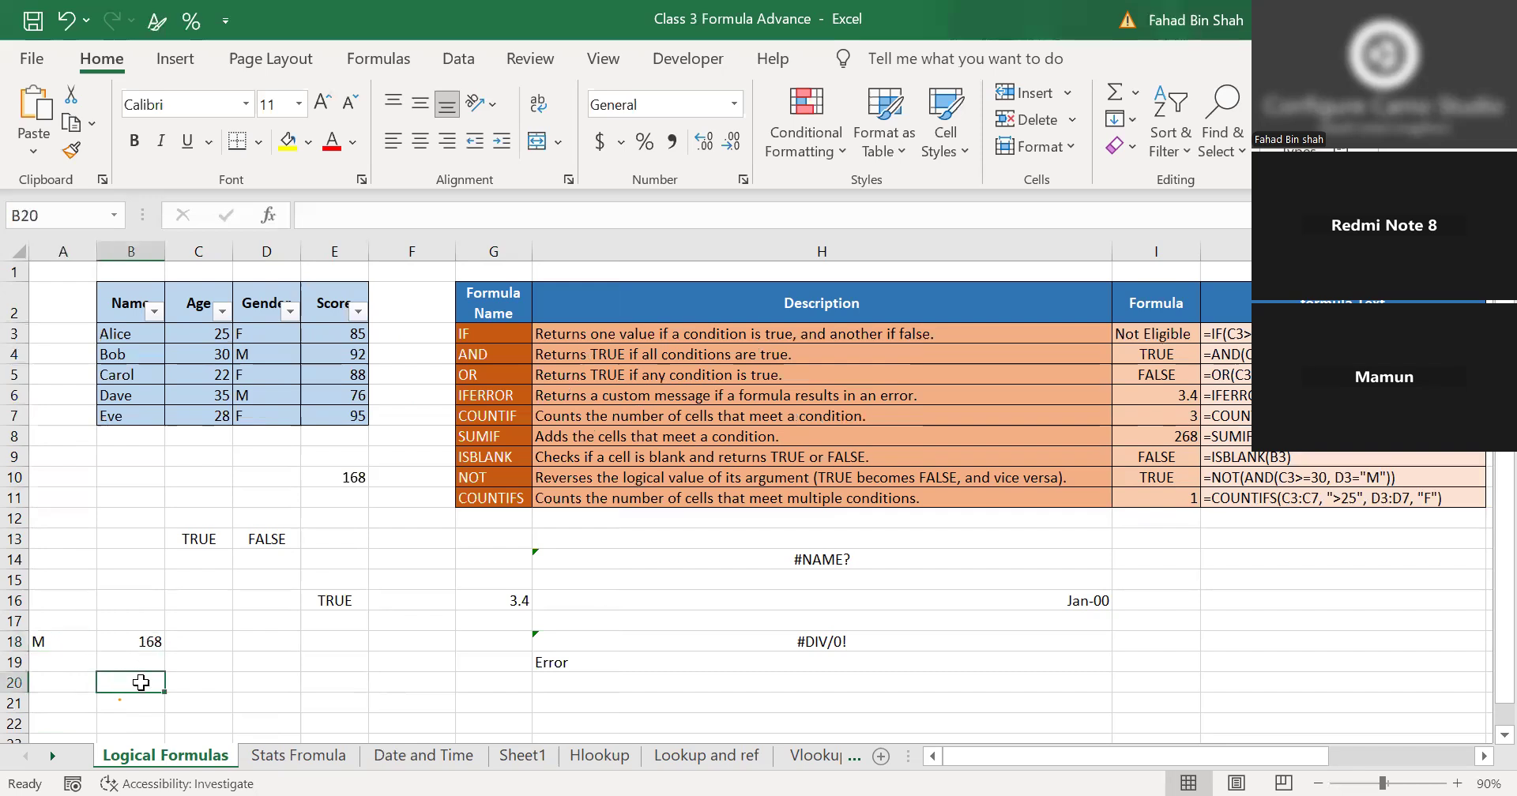
pyautogui.write('=')
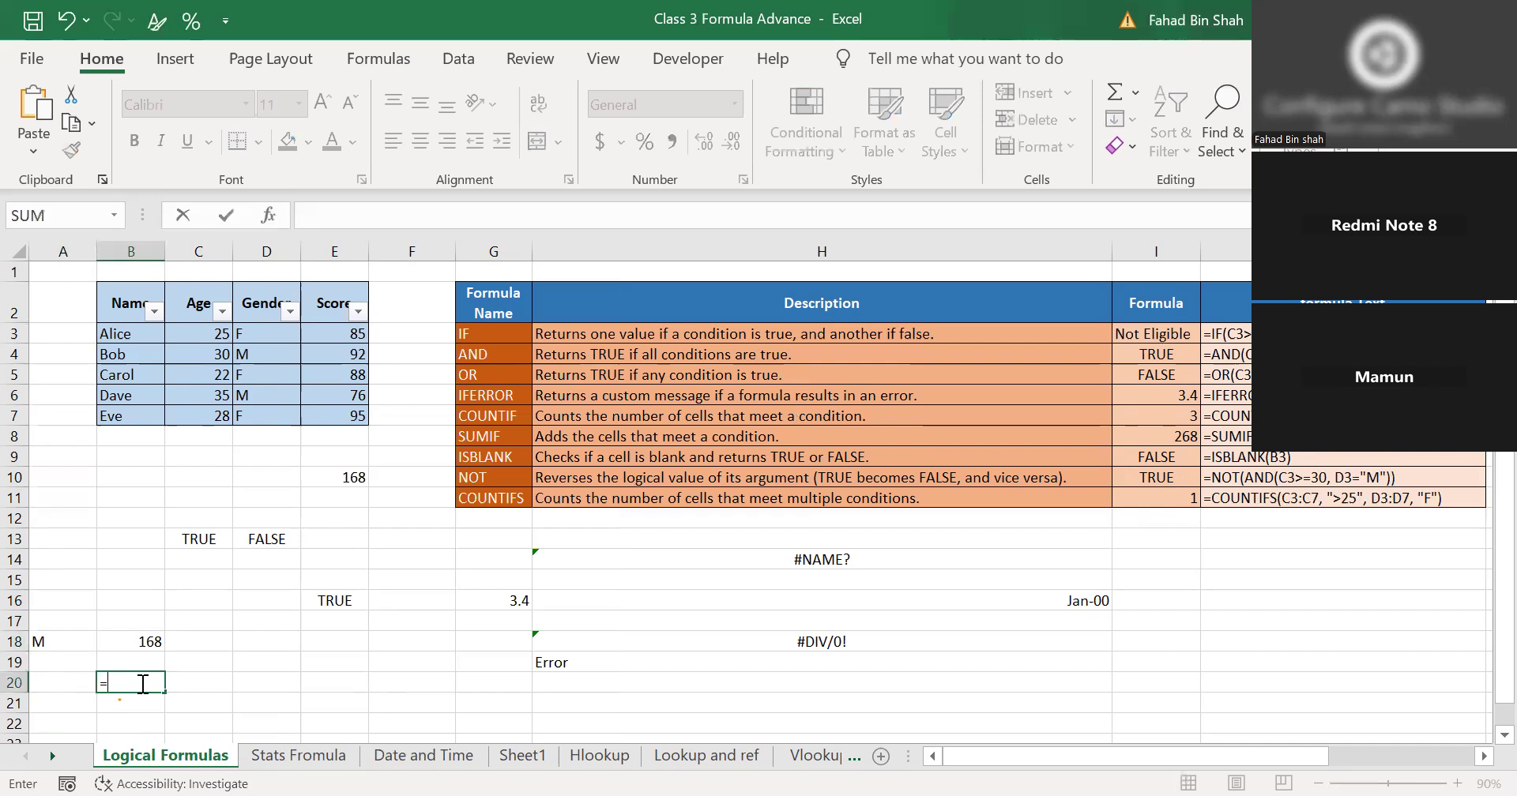
pyautogui.write('SUMIFS(')
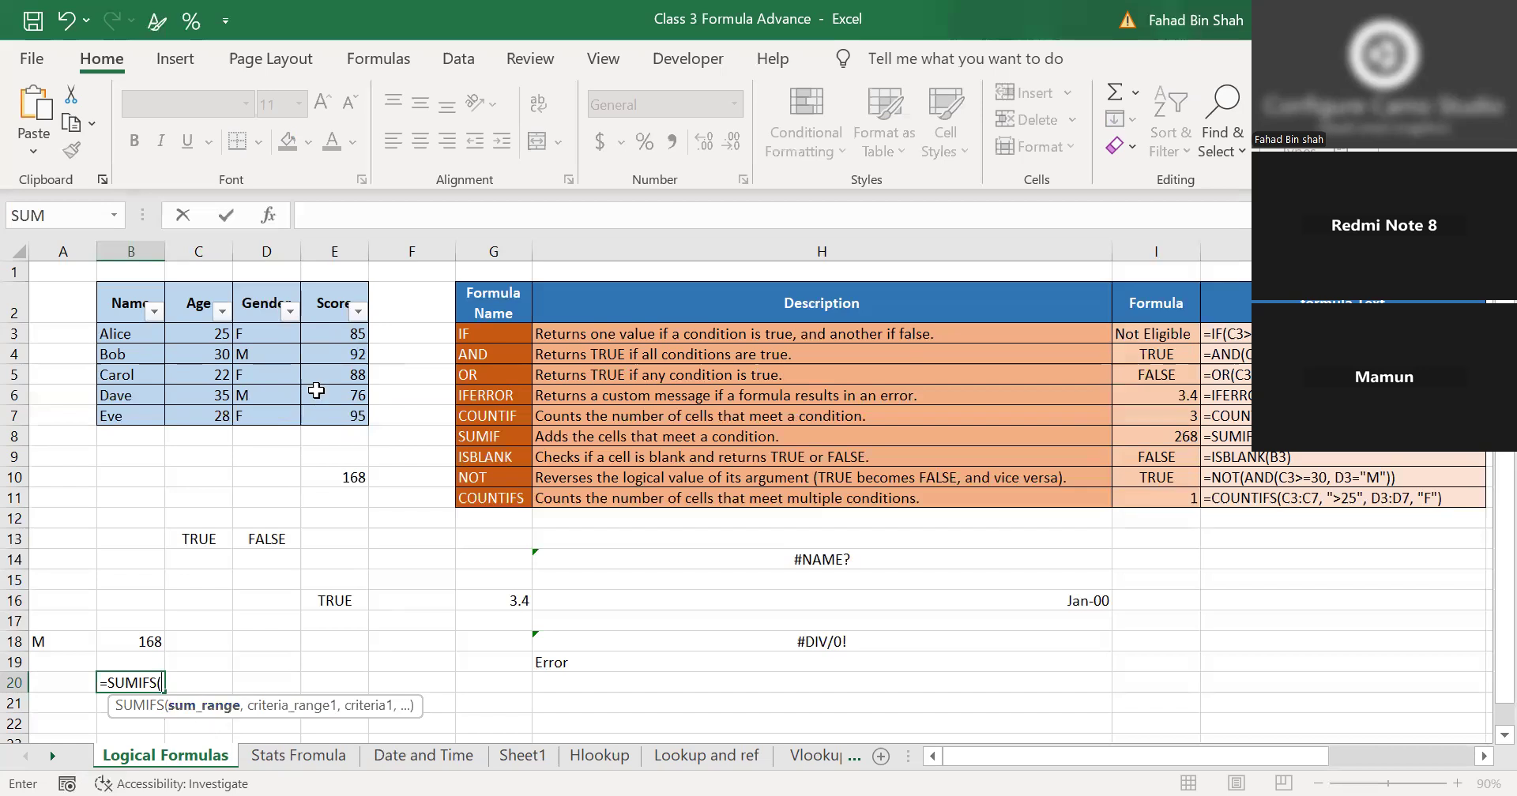
pyautogui.moveTo(351, 334); pyautogui.dragTo(357, 415)
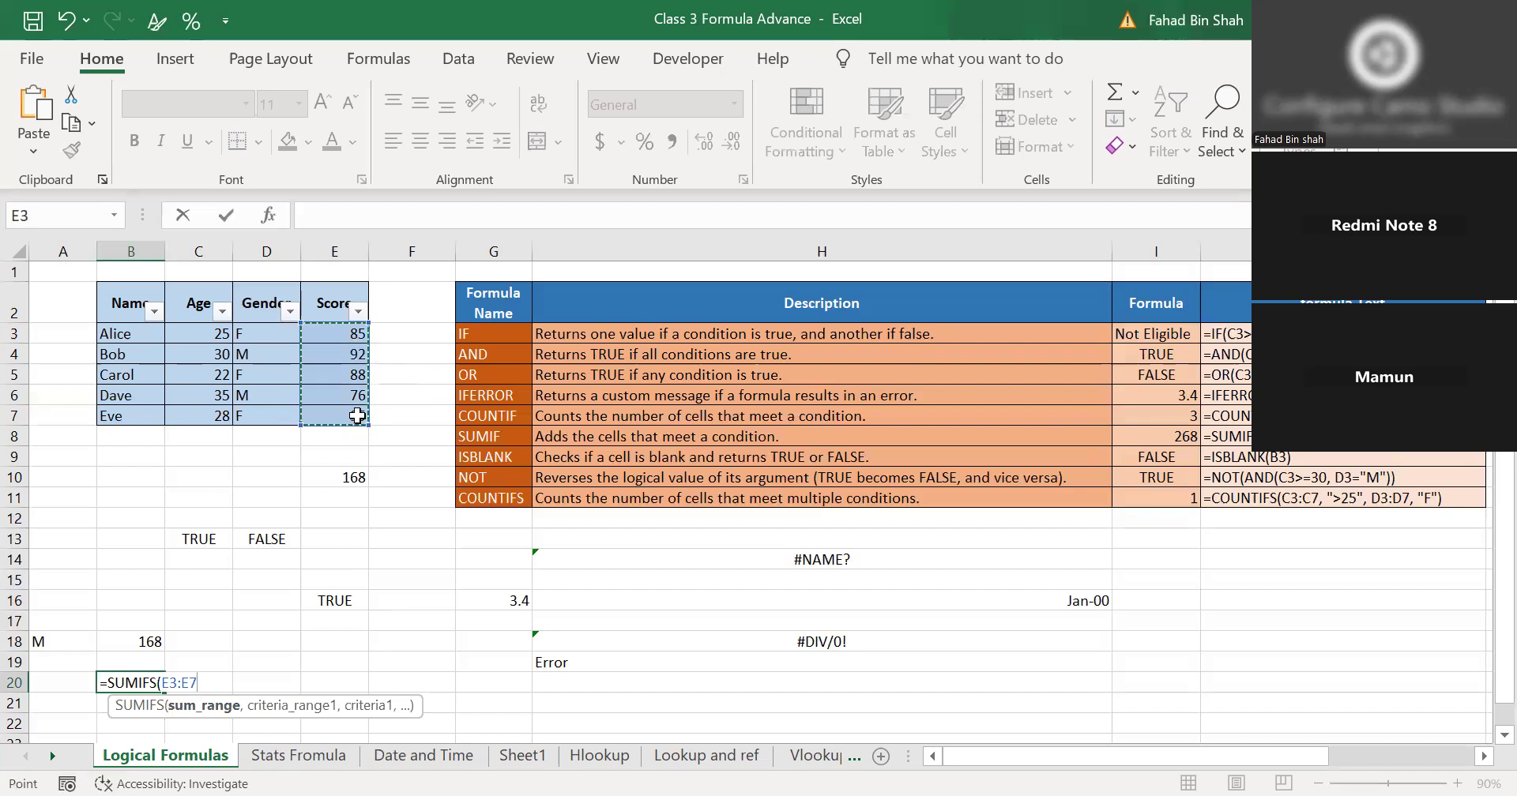
pyautogui.write(',')
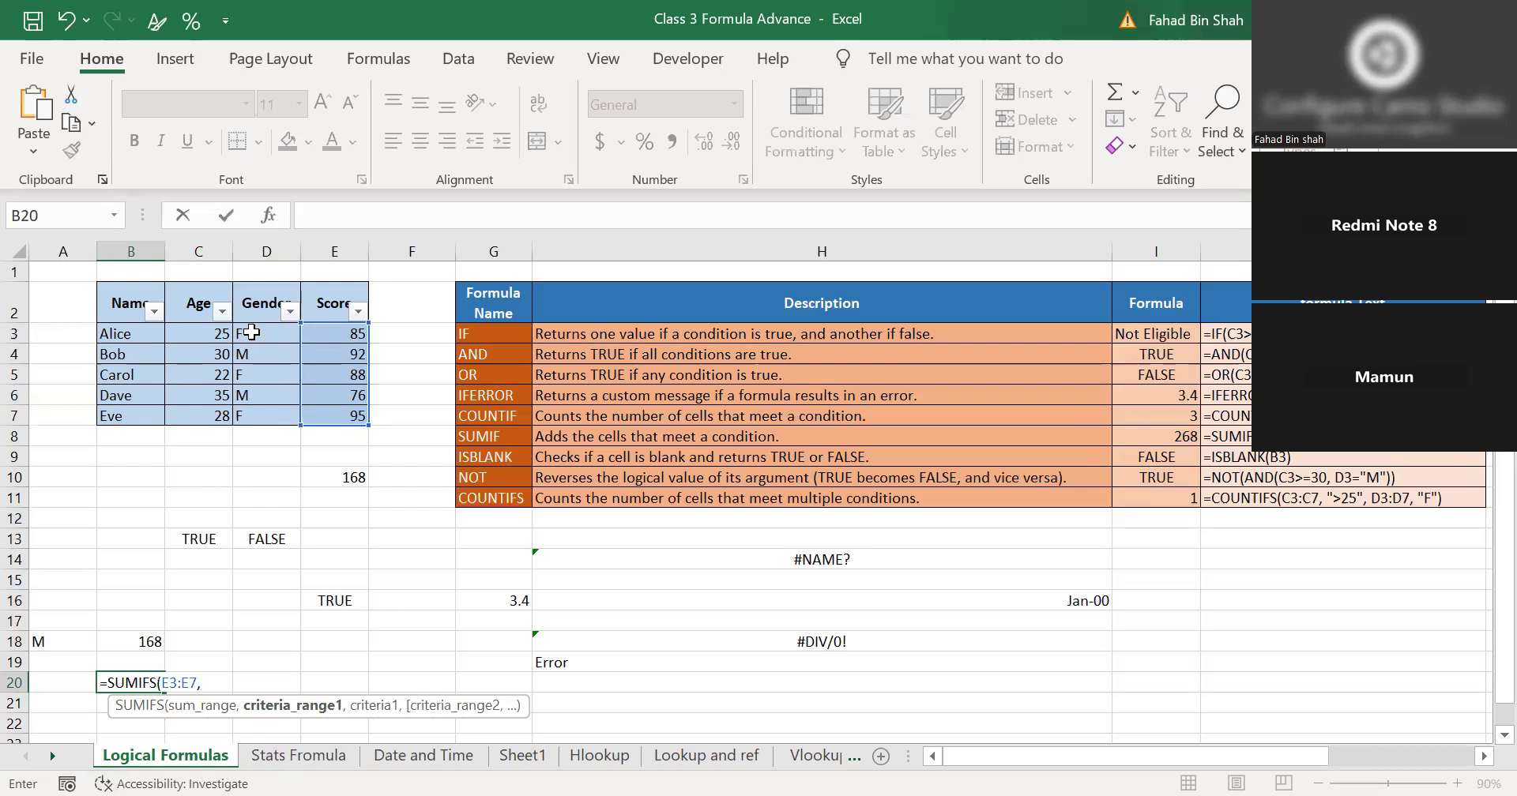
pyautogui.moveTo(251, 332); pyautogui.dragTo(271, 407)
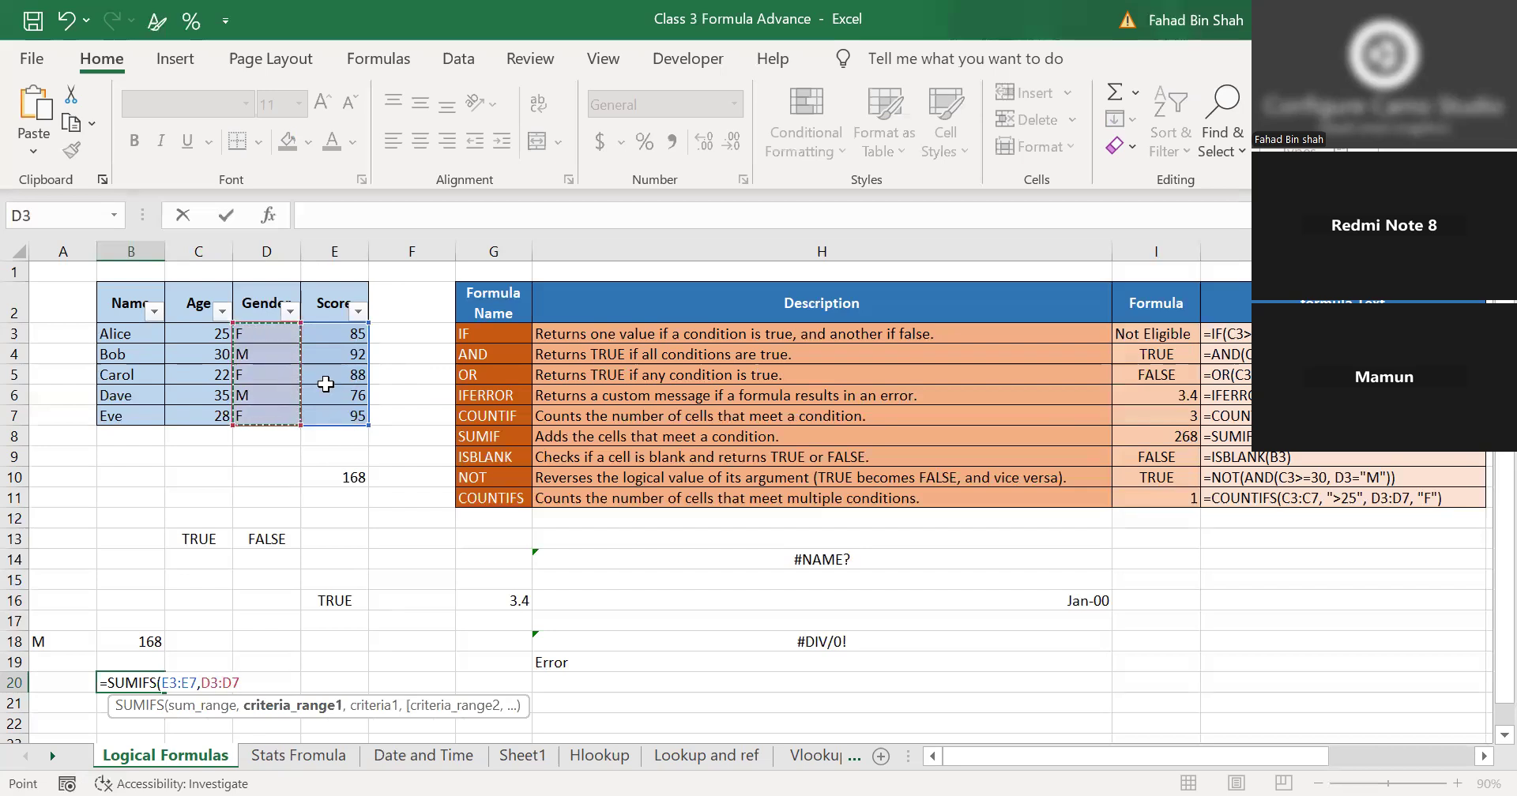
pyautogui.write(',"F"')
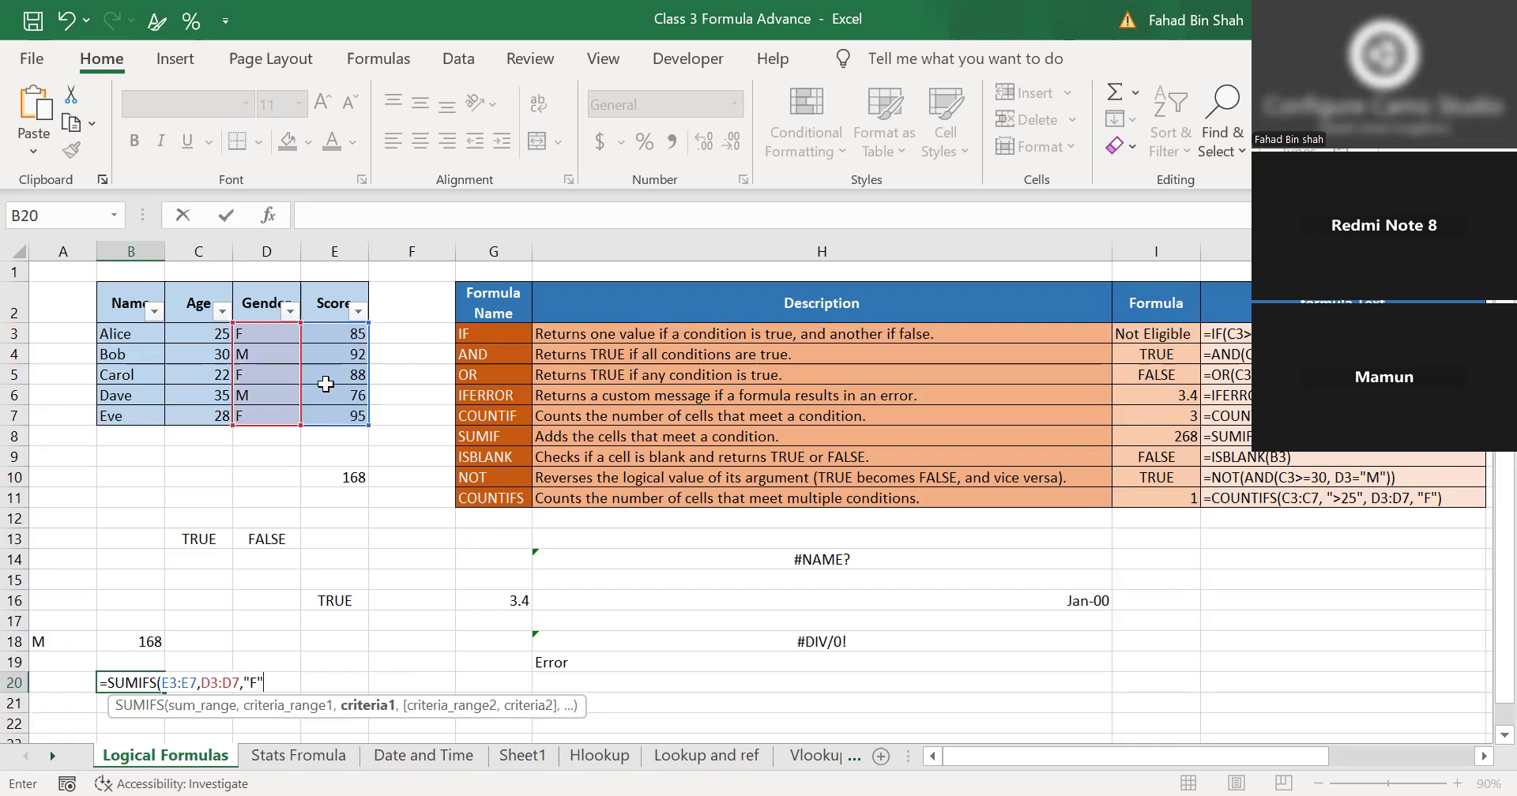
# Add a second SUMIFS condition matching names in B3:B7 to the table's first listed name, and enter the formula.
pyautogui.write(',')
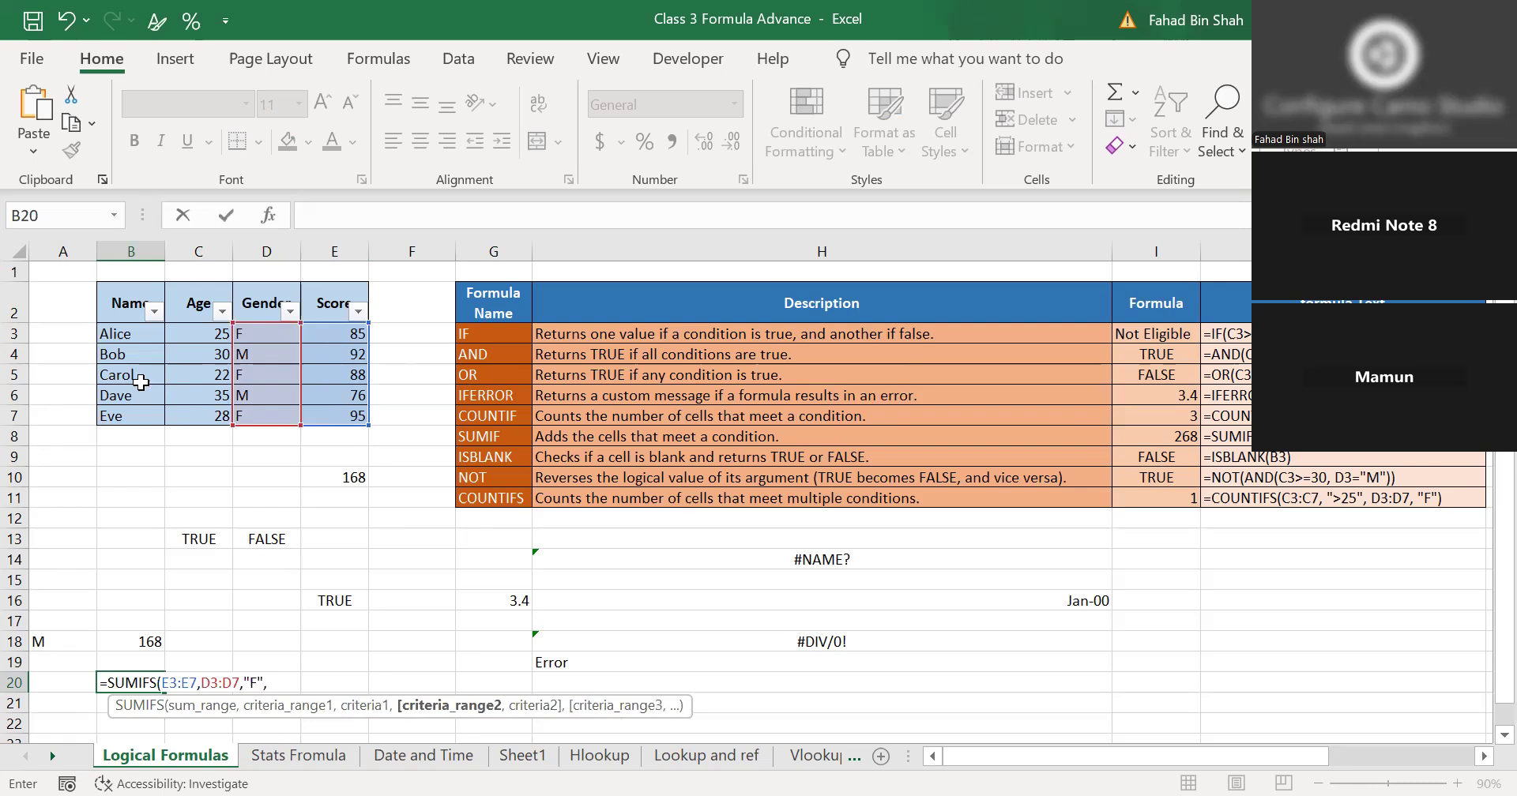
pyautogui.moveTo(118, 335); pyautogui.dragTo(123, 406)
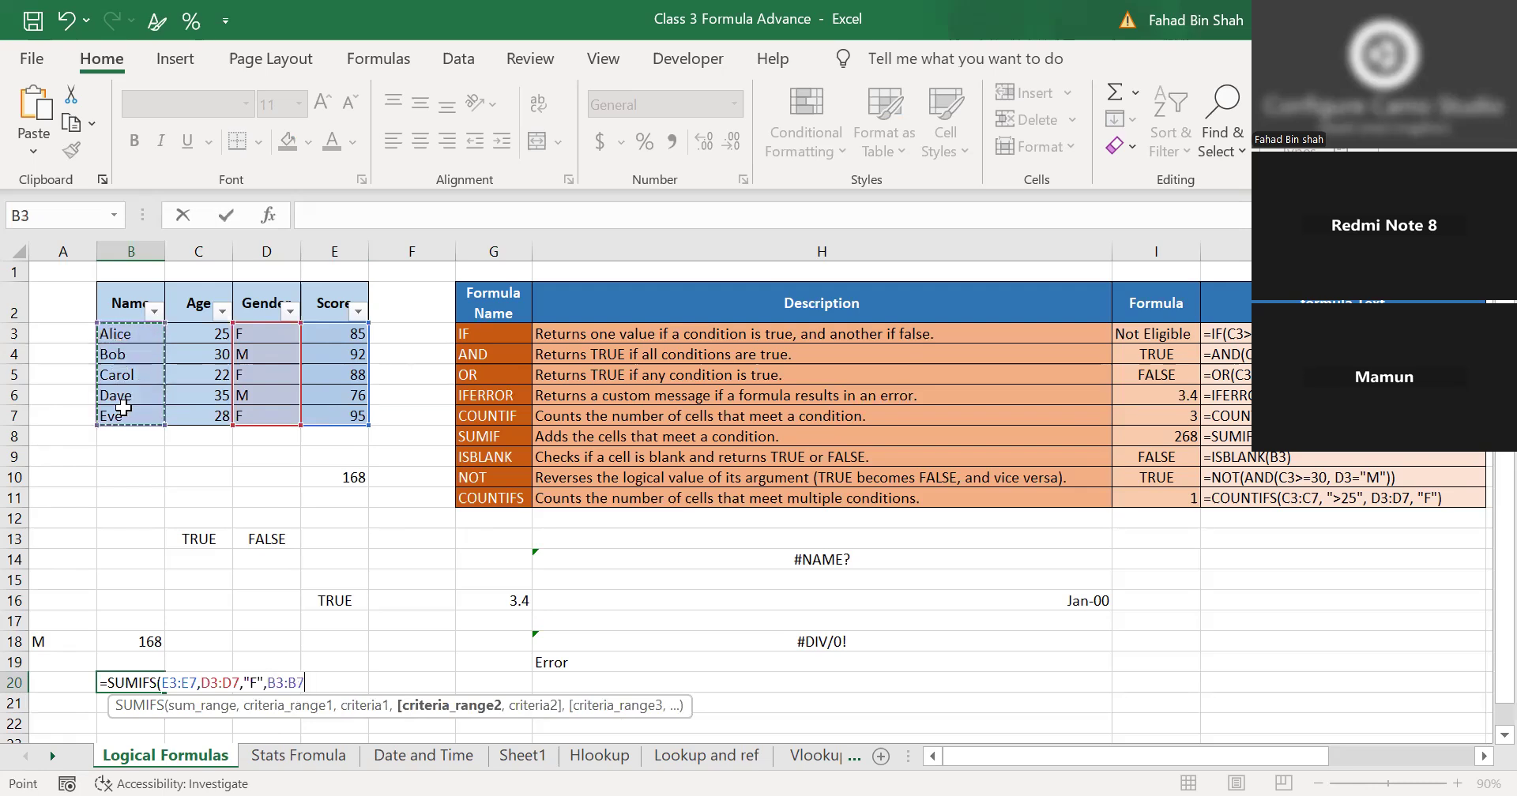
pyautogui.write(',"Alice"')
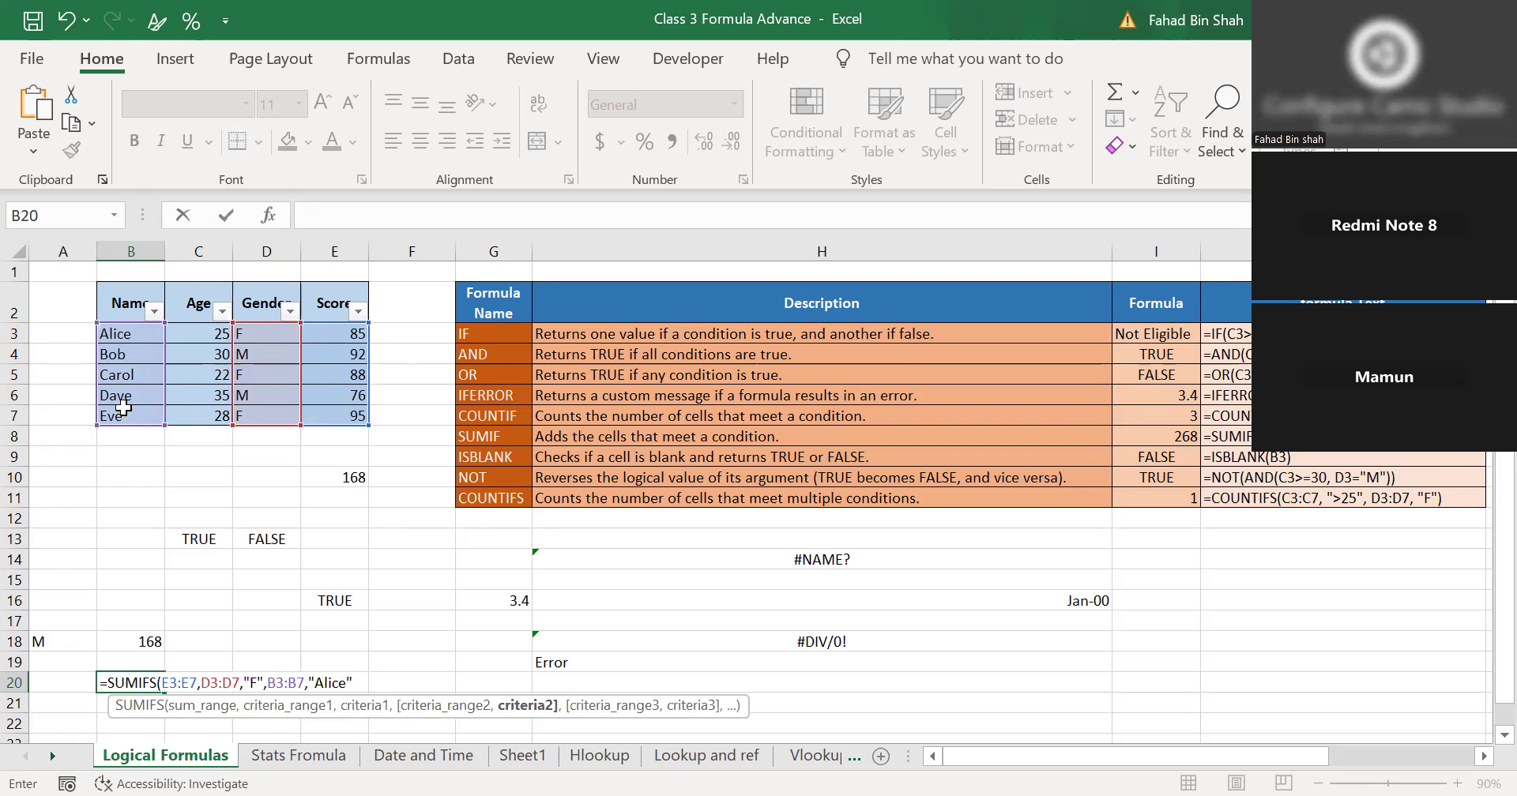
pyautogui.write(')')
pyautogui.press('Return')
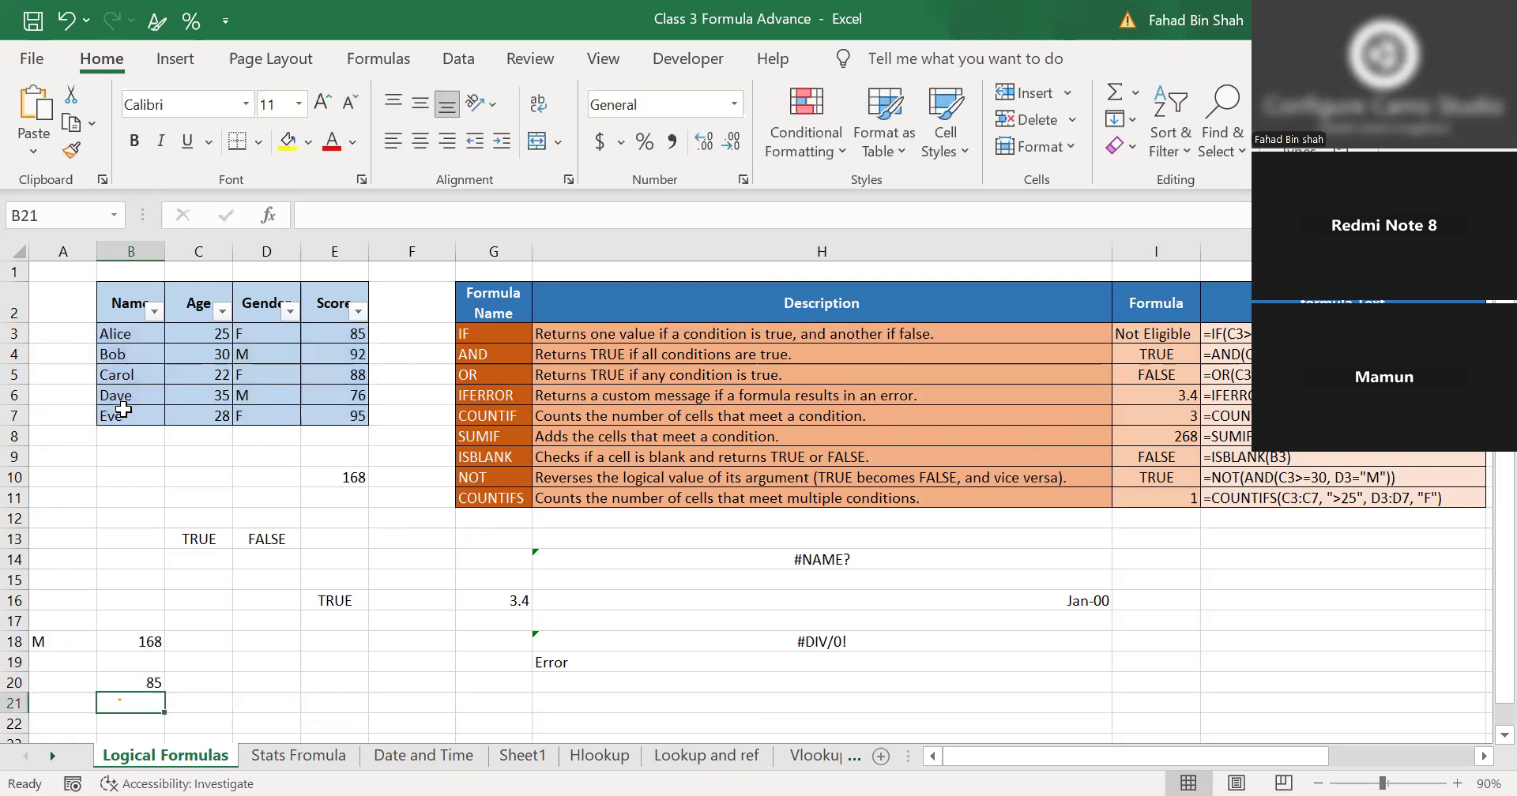
# Review the SUMIF result in B18 and the SUMIFS result in B20 against the sample table's name, gender and score data.
pyautogui.click(143, 680)
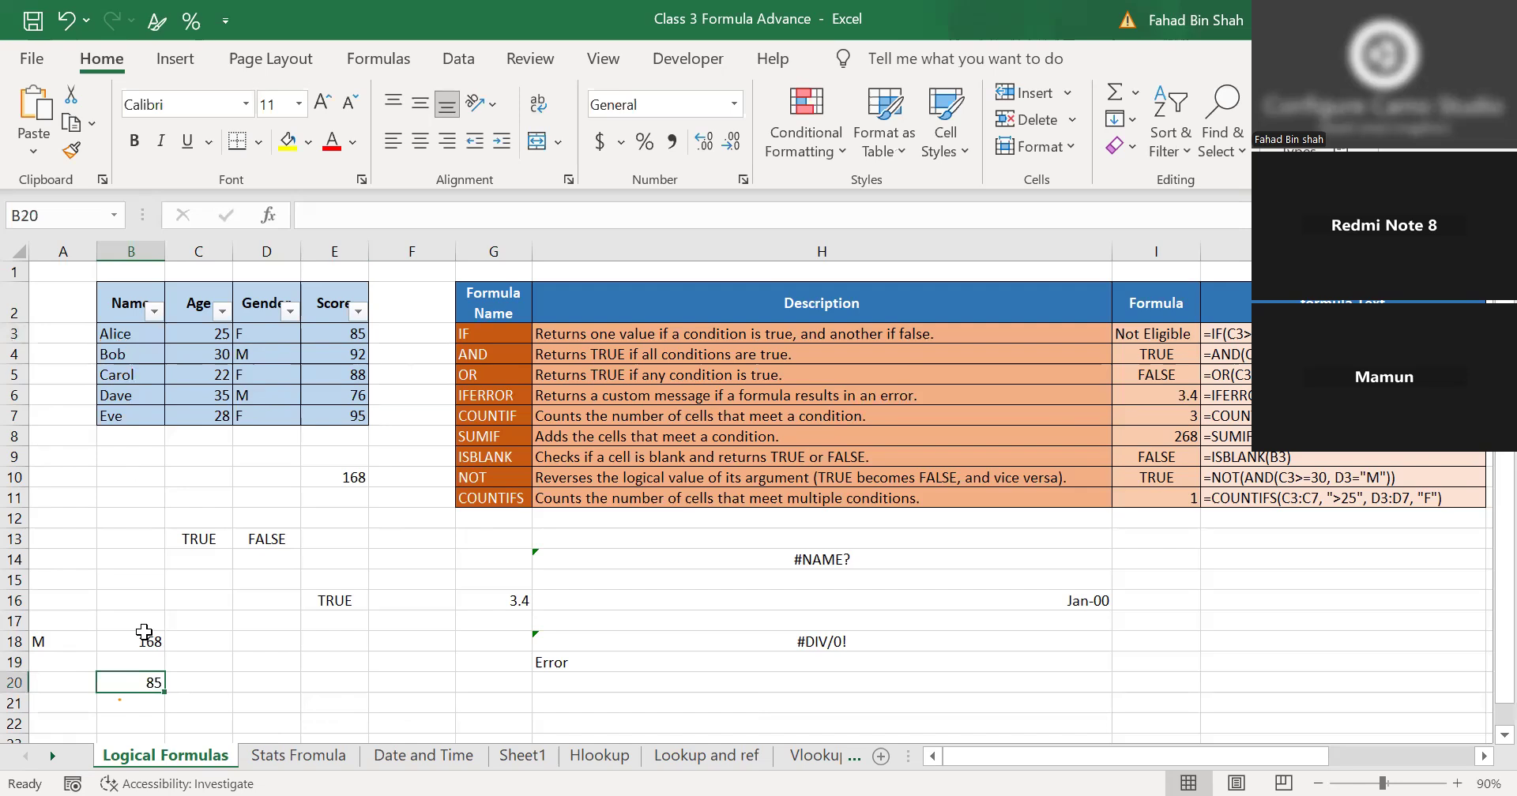
pyautogui.click(151, 335)
pyautogui.click(258, 332)
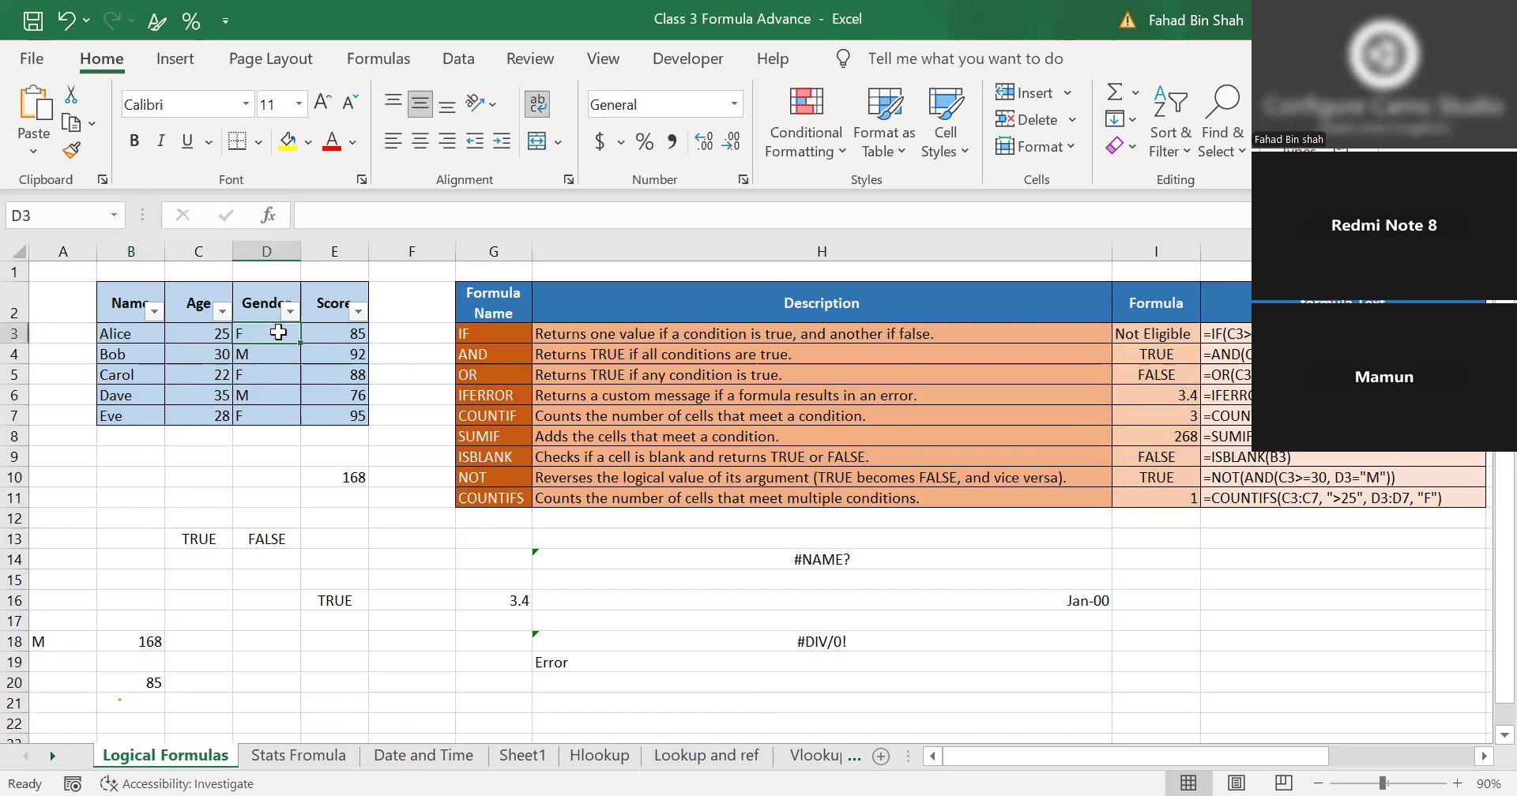
pyautogui.click(362, 332)
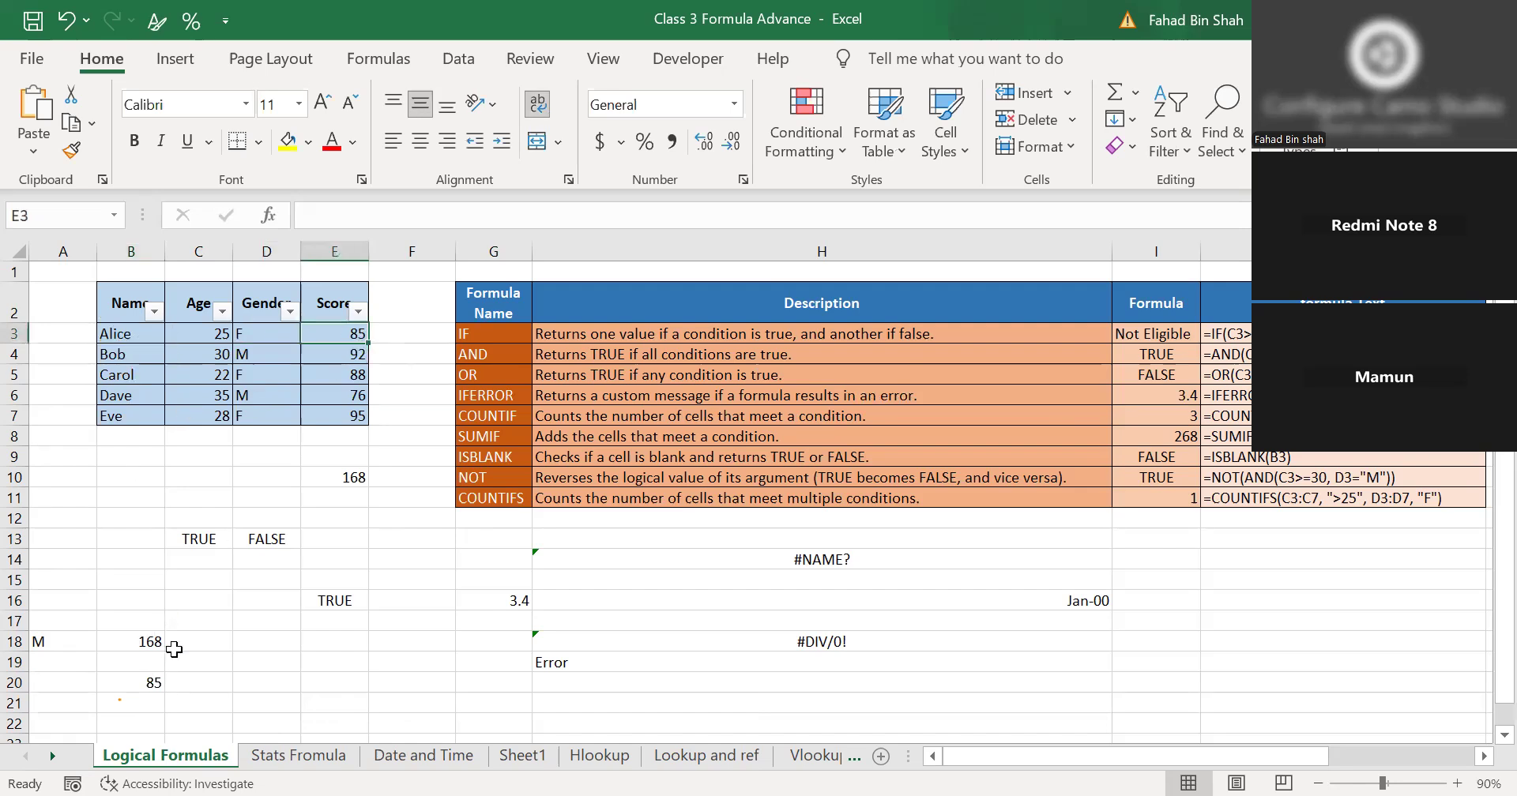
pyautogui.click(152, 684)
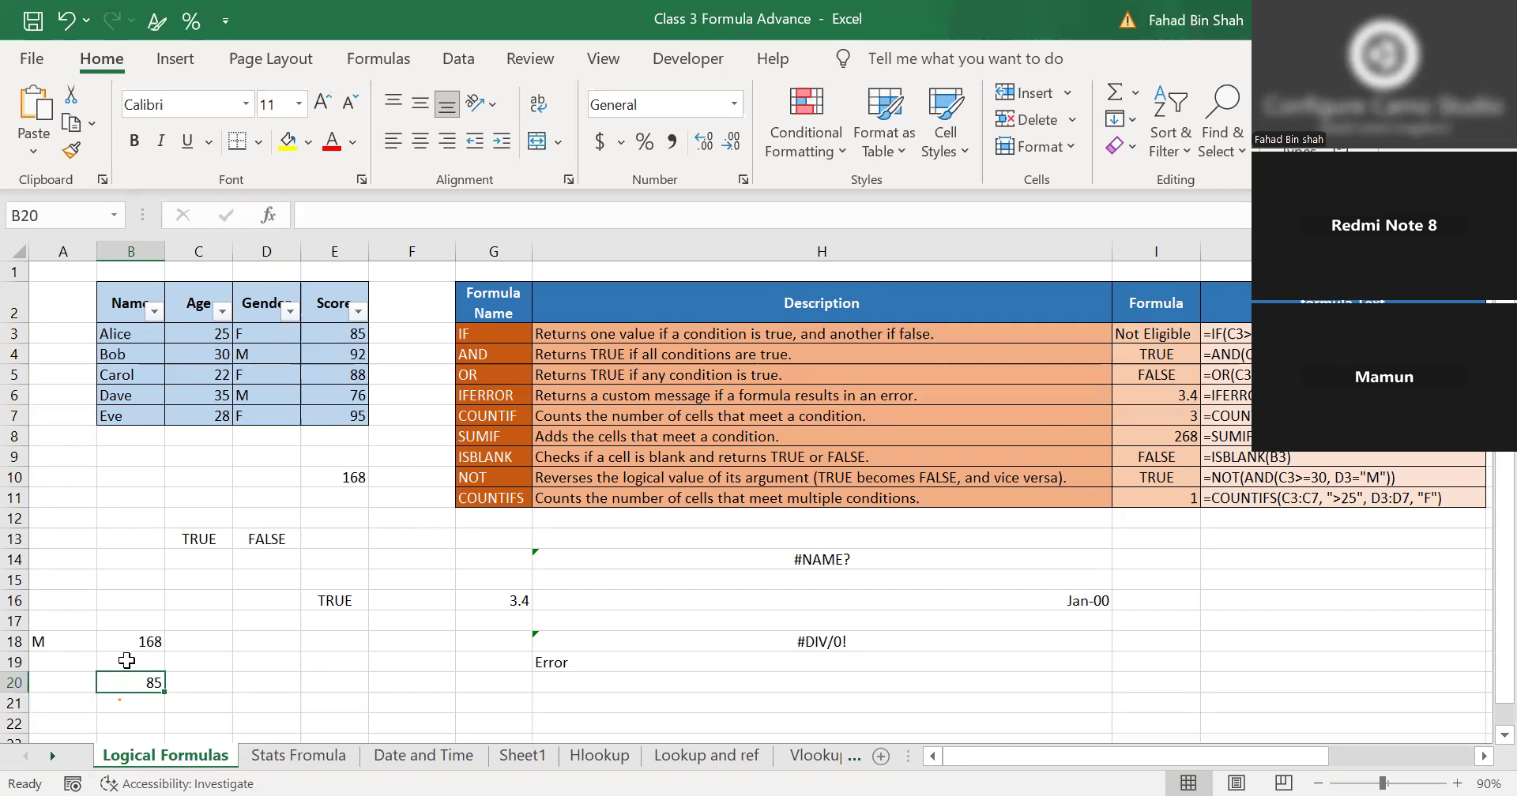
pyautogui.click(194, 680)
pyautogui.click(138, 684)
pyautogui.click(126, 640)
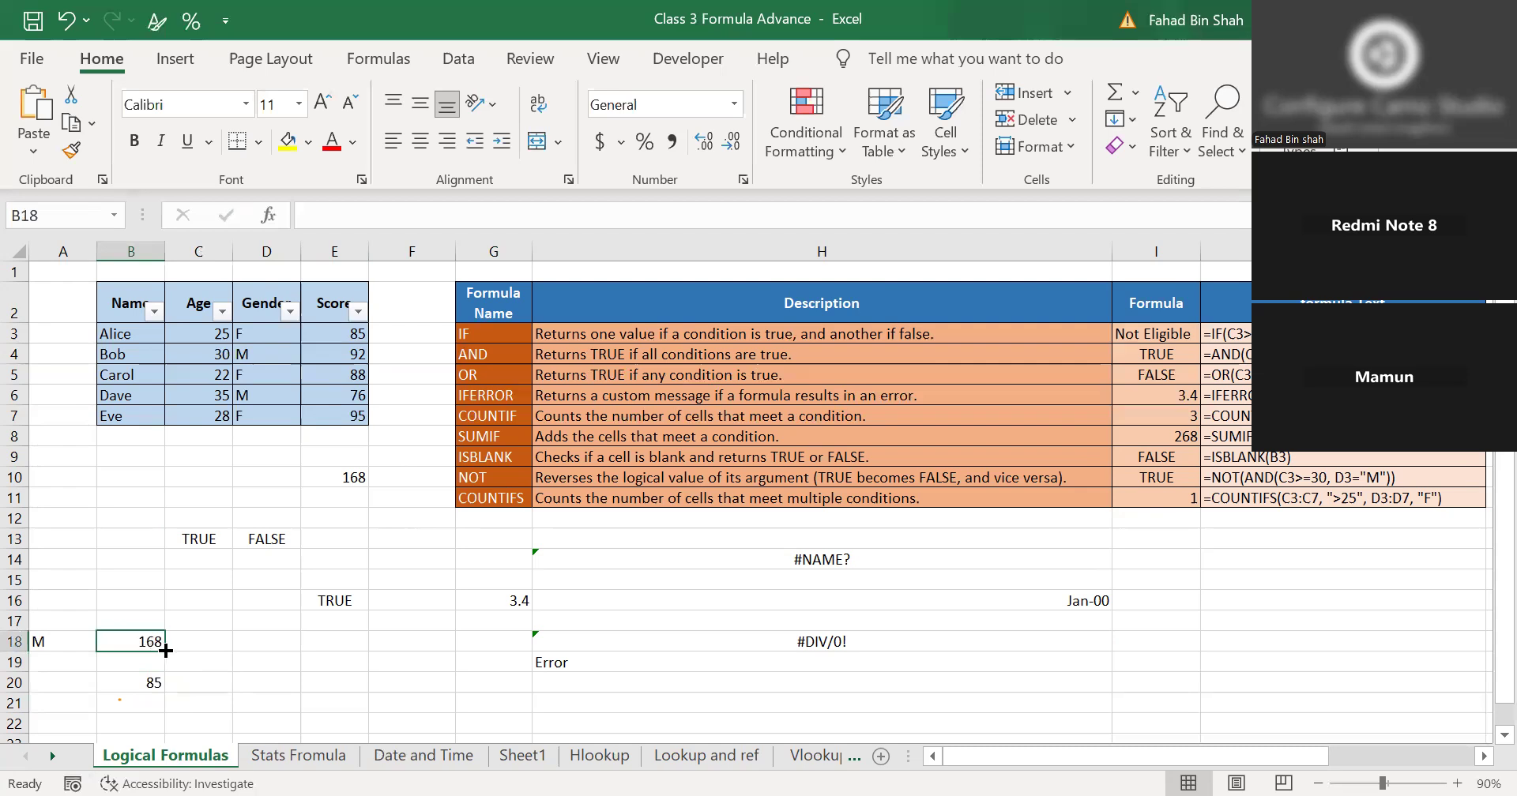
pyautogui.click(270, 638)
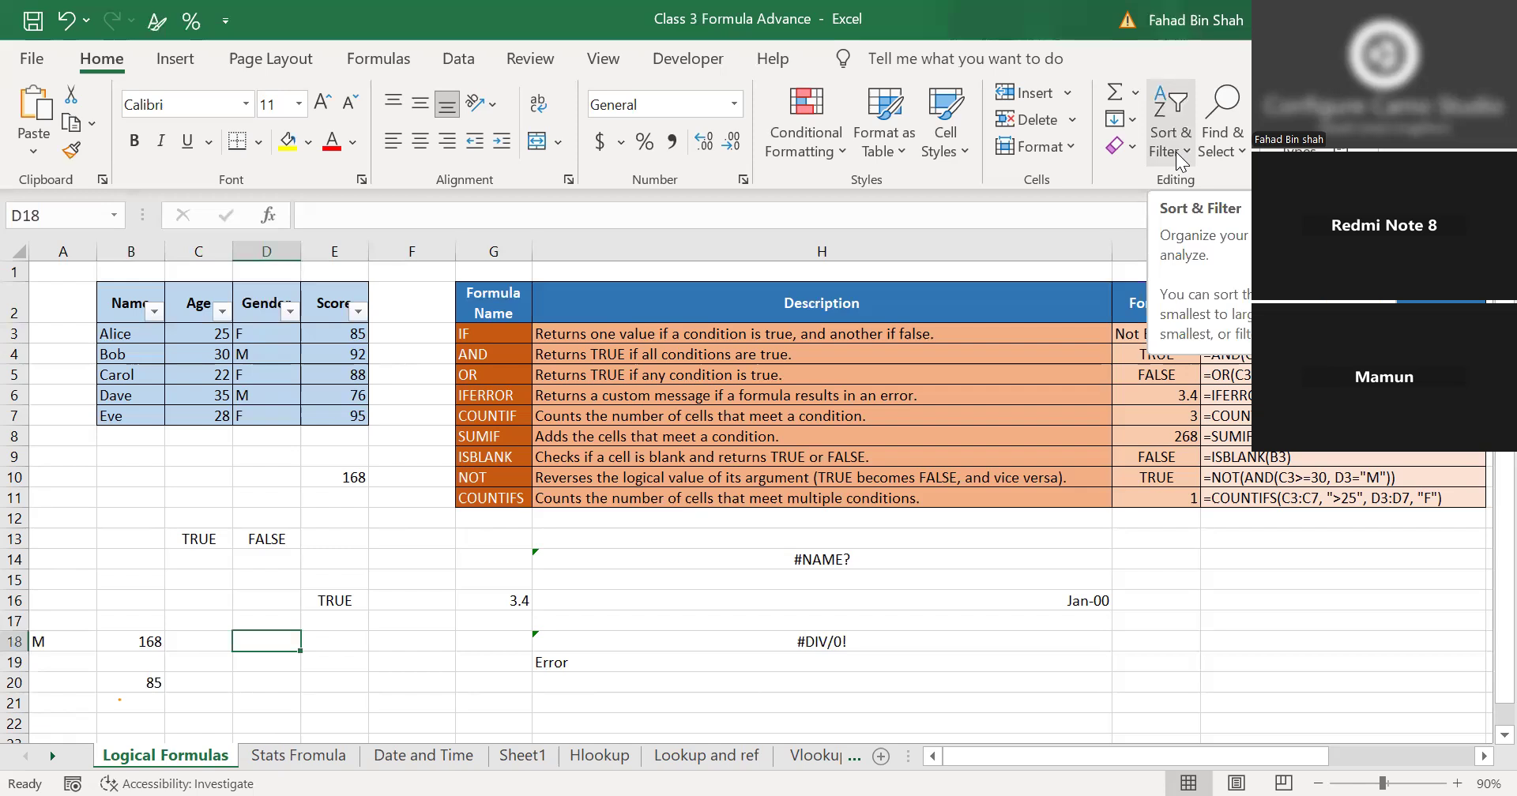
pyautogui.click(149, 649)
pyautogui.click(152, 683)
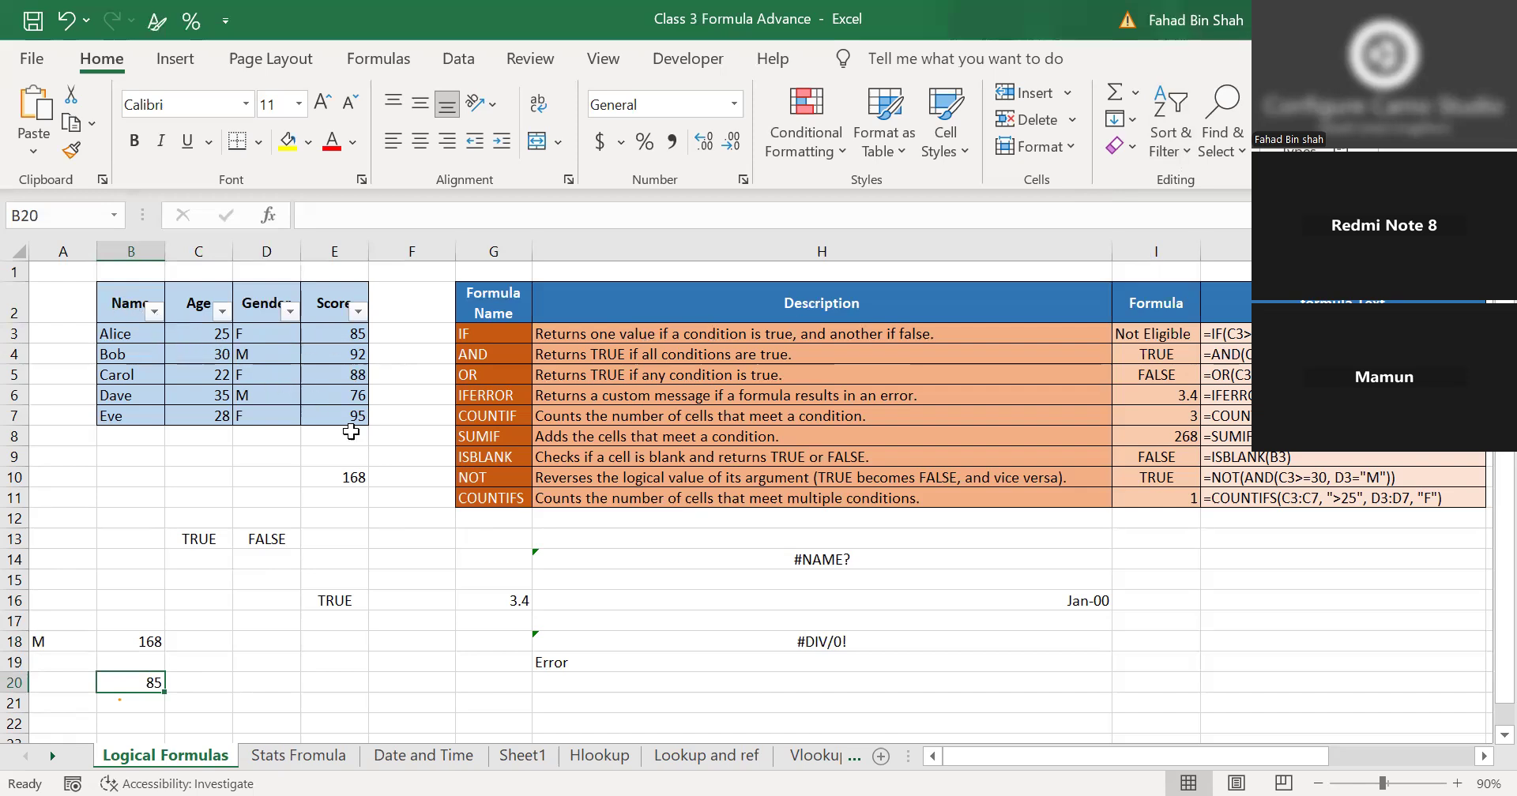
pyautogui.click(243, 700)
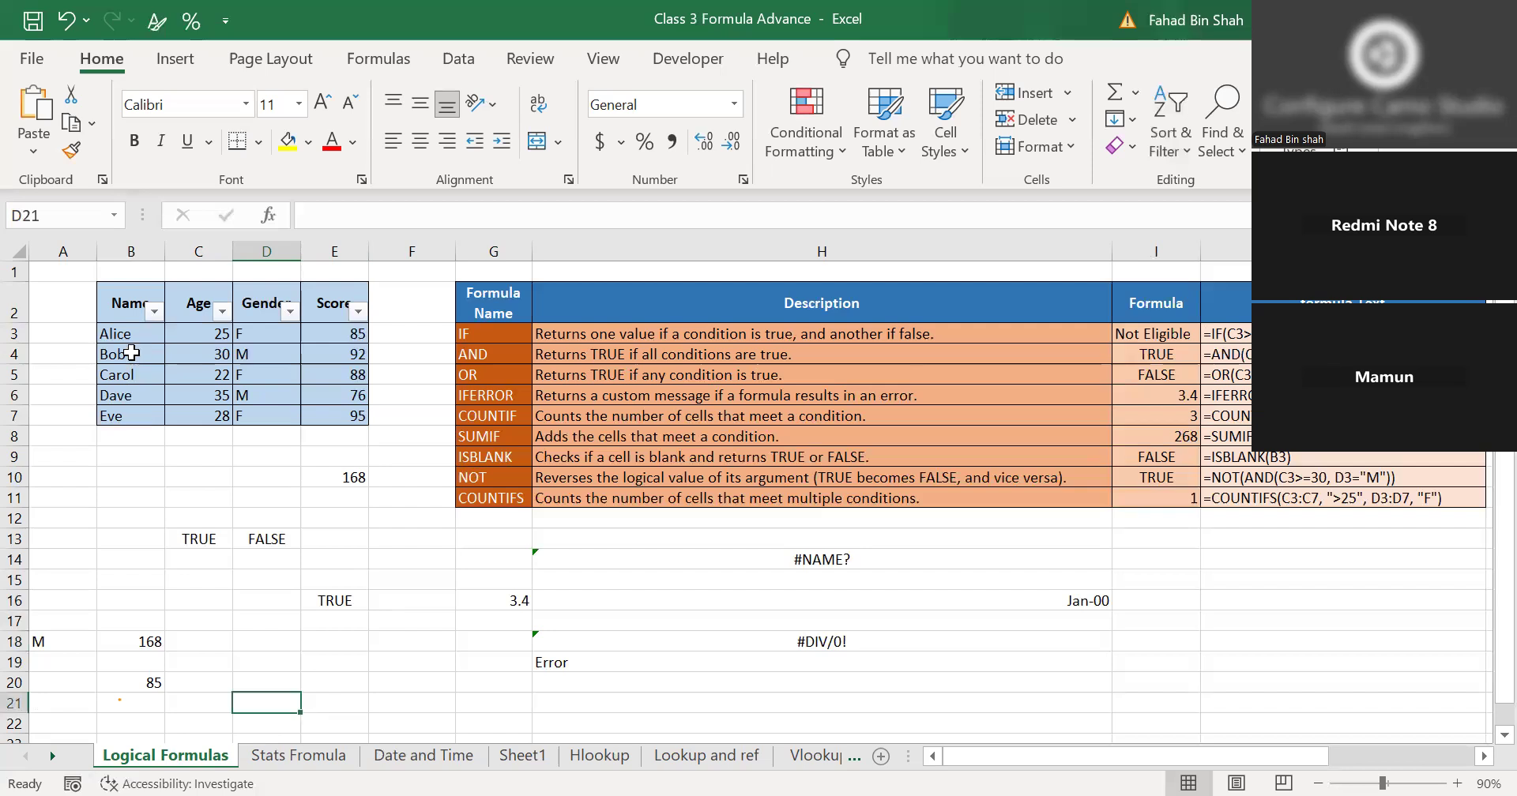
pyautogui.moveTo(128, 306); pyautogui.dragTo(201, 417)
pyautogui.click(174, 497)
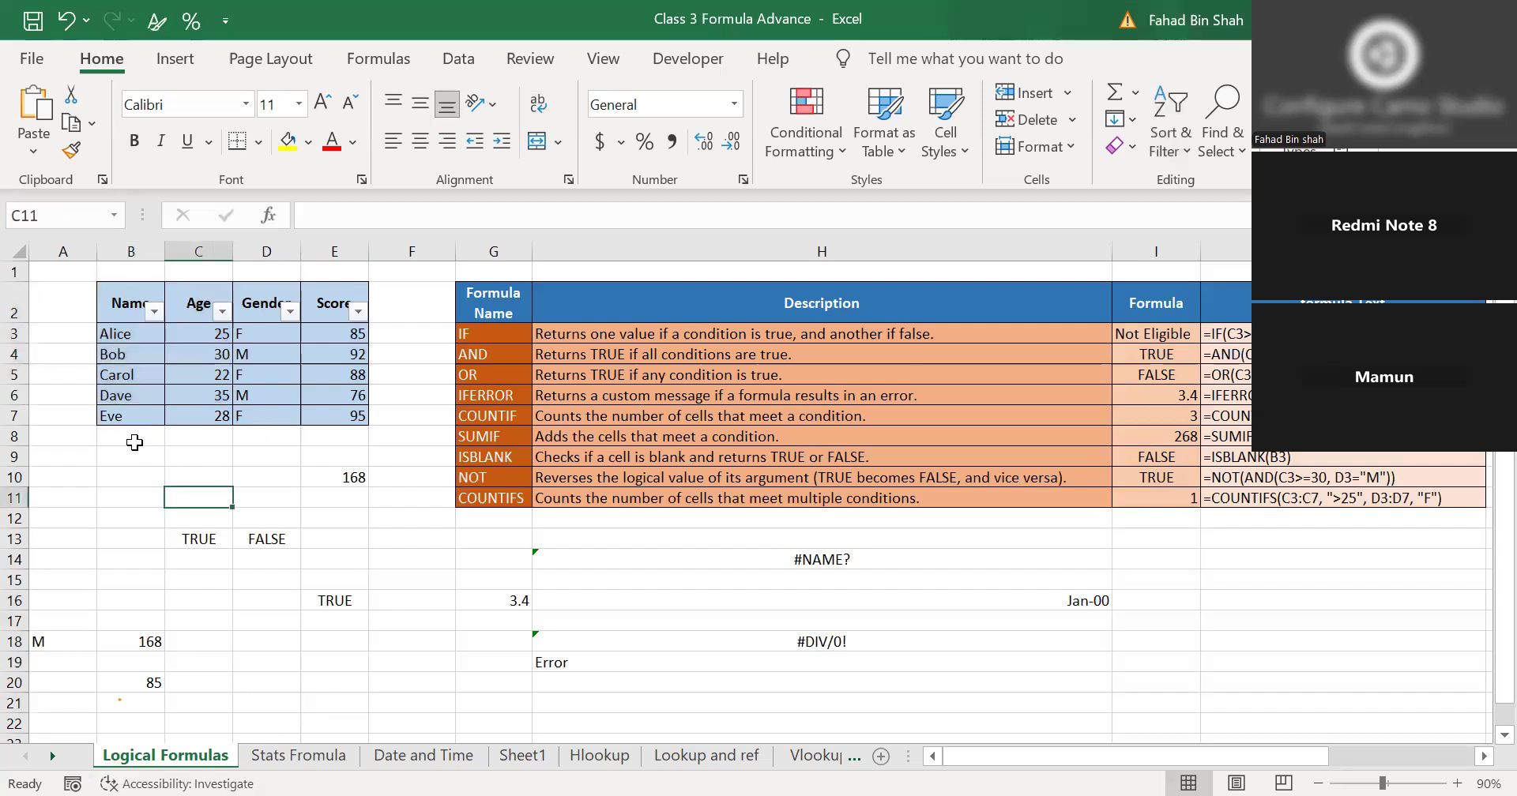
pyautogui.moveTo(139, 319); pyautogui.dragTo(342, 421)
pyautogui.click(373, 412)
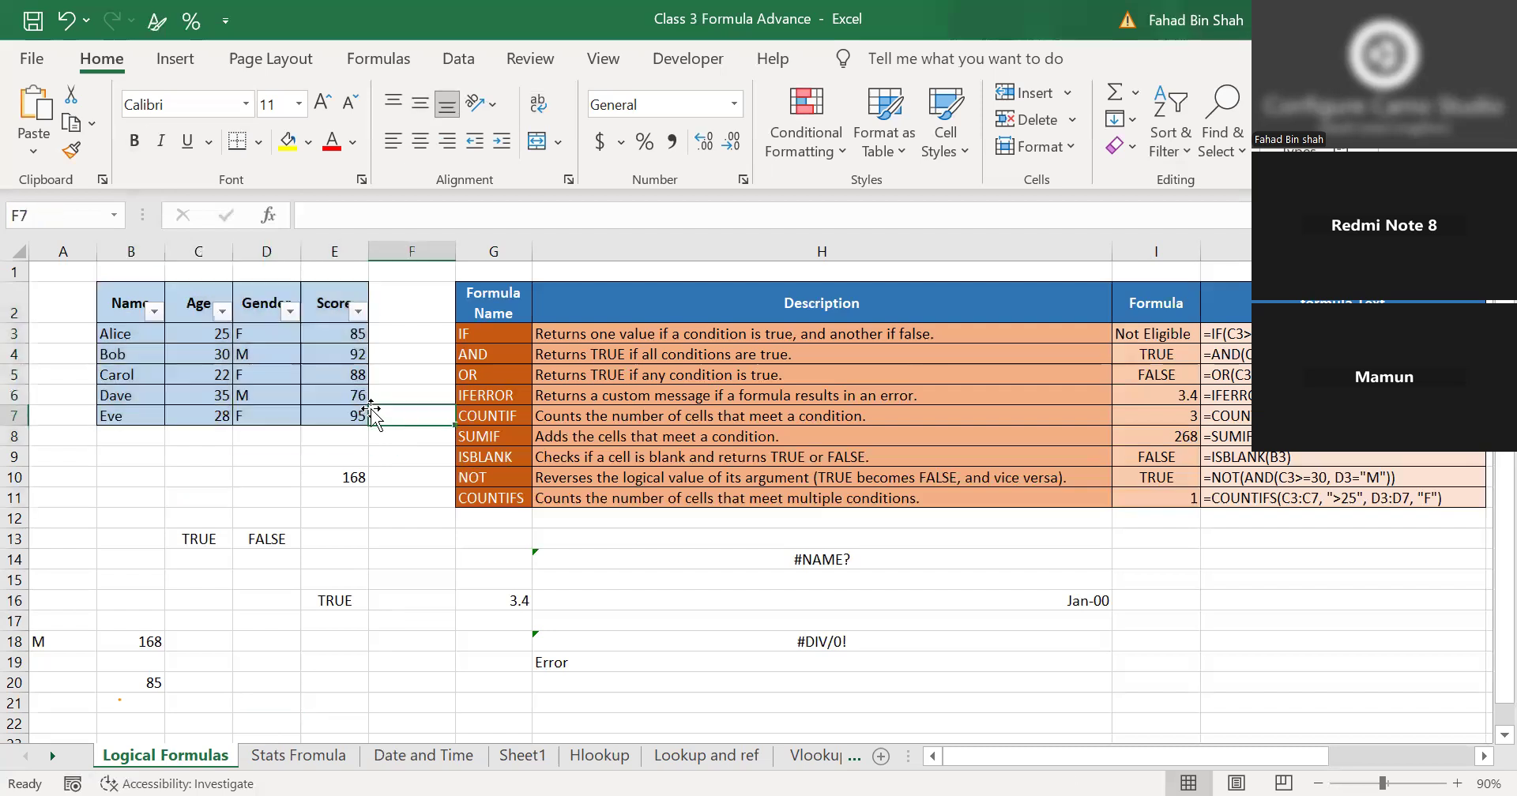
pyautogui.click(372, 477)
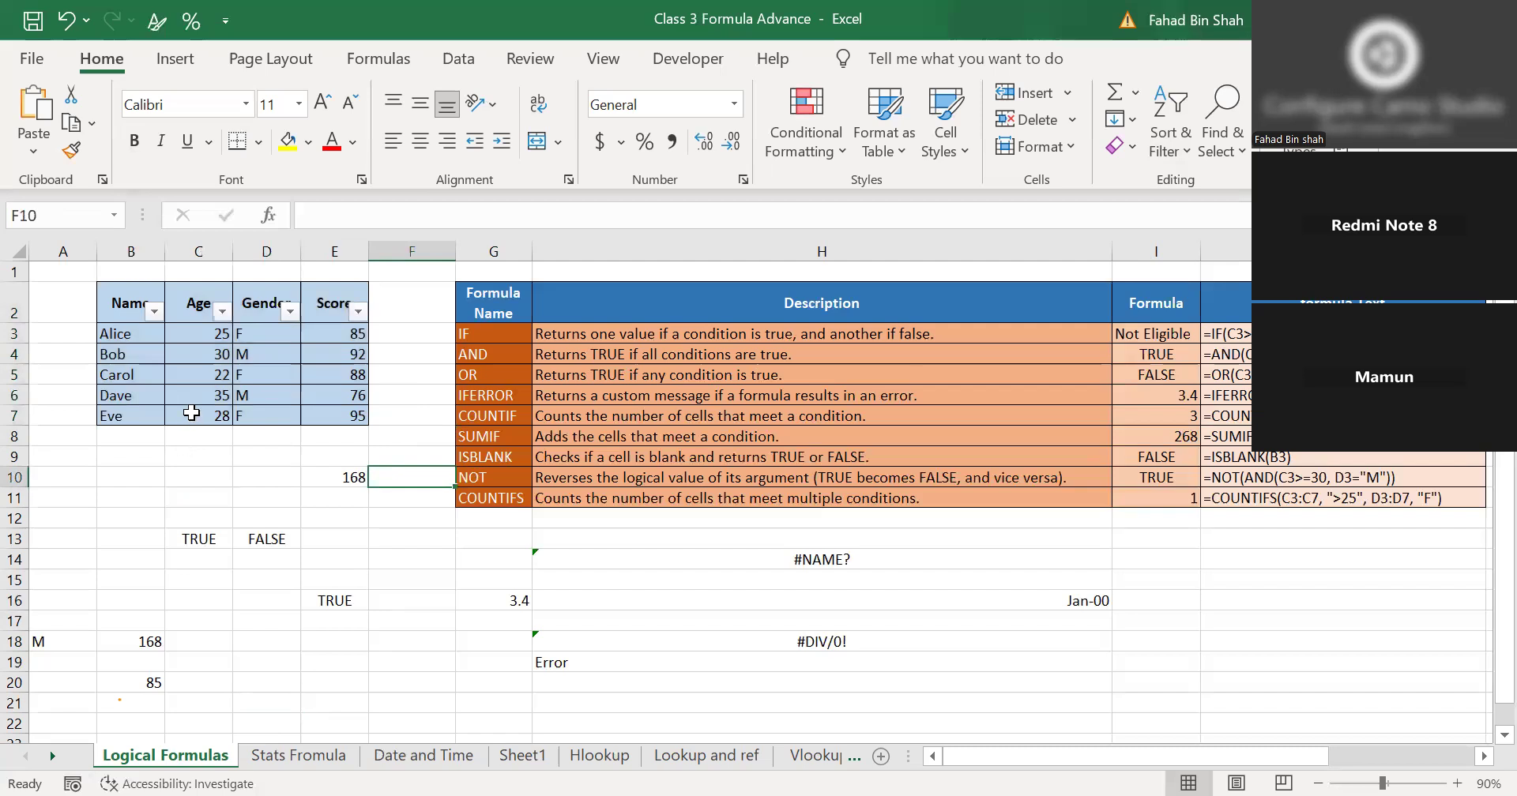
pyautogui.click(160, 686)
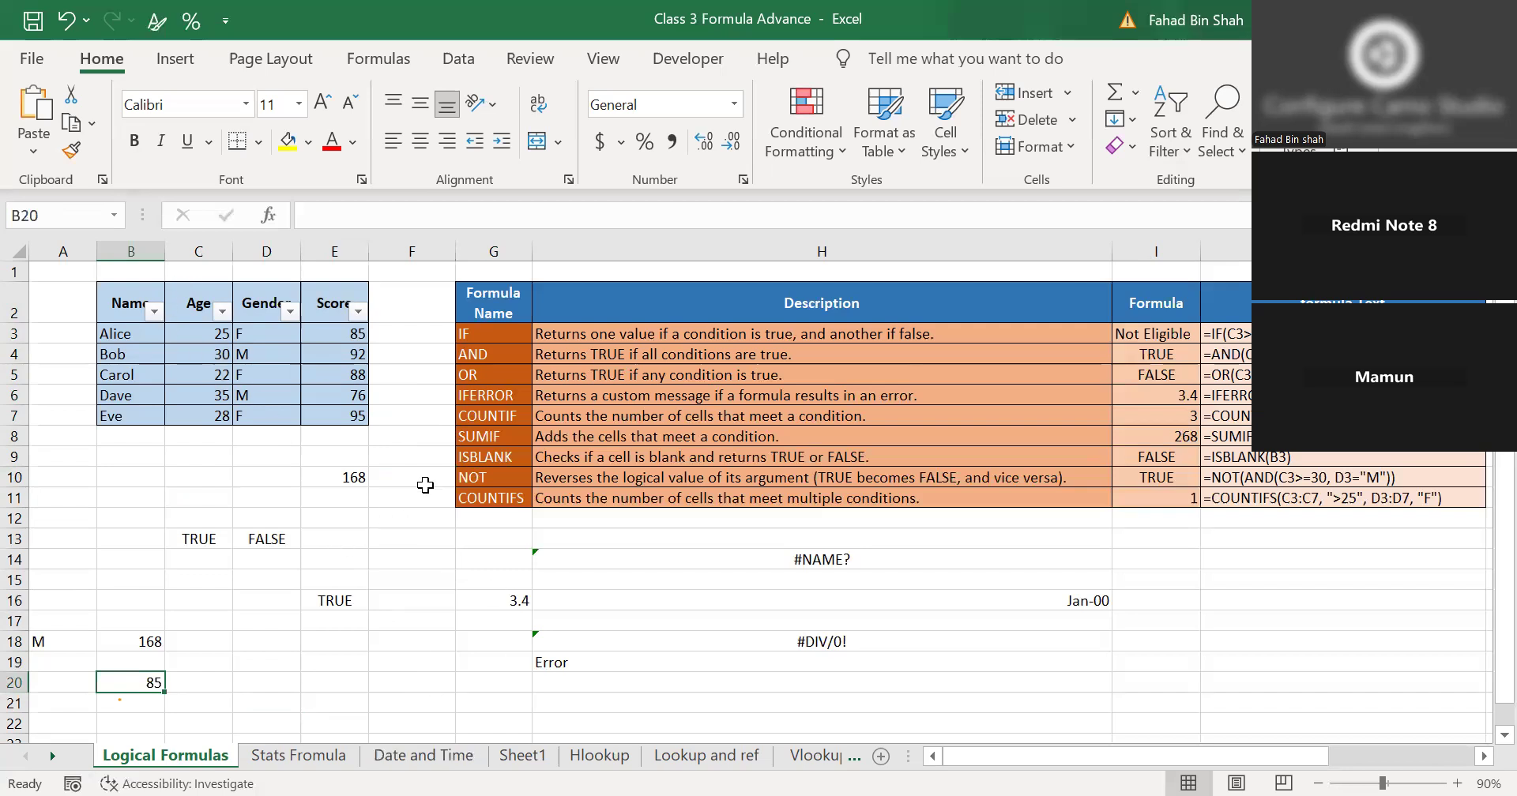
# Begin a COUNTIF formula in cell D21, following the COUNTIF entry in the formula reference table.
pyautogui.click(506, 416)
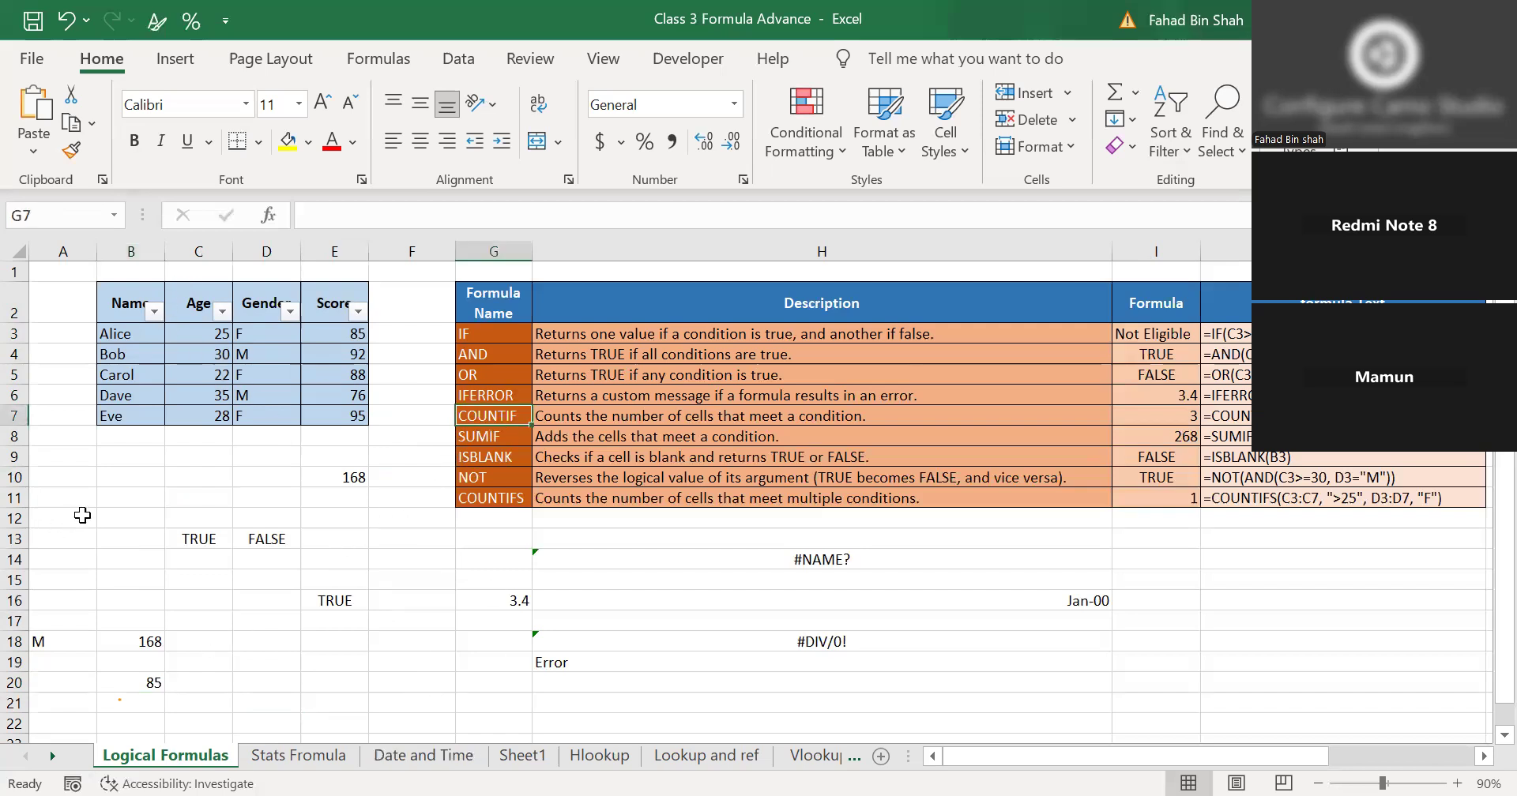
pyautogui.click(271, 699)
pyautogui.write('=')
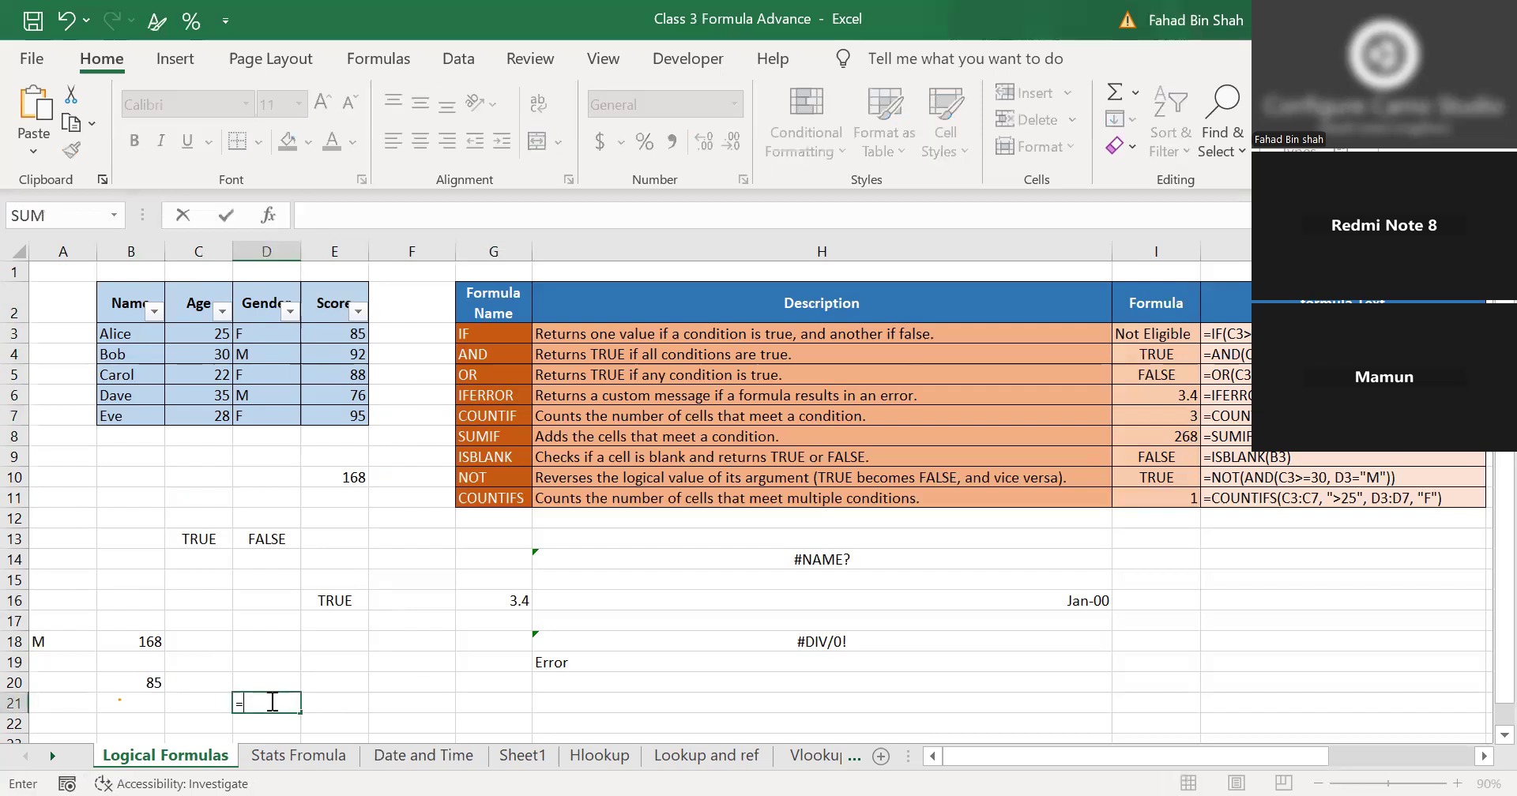
pyautogui.write('COUNTIF(')
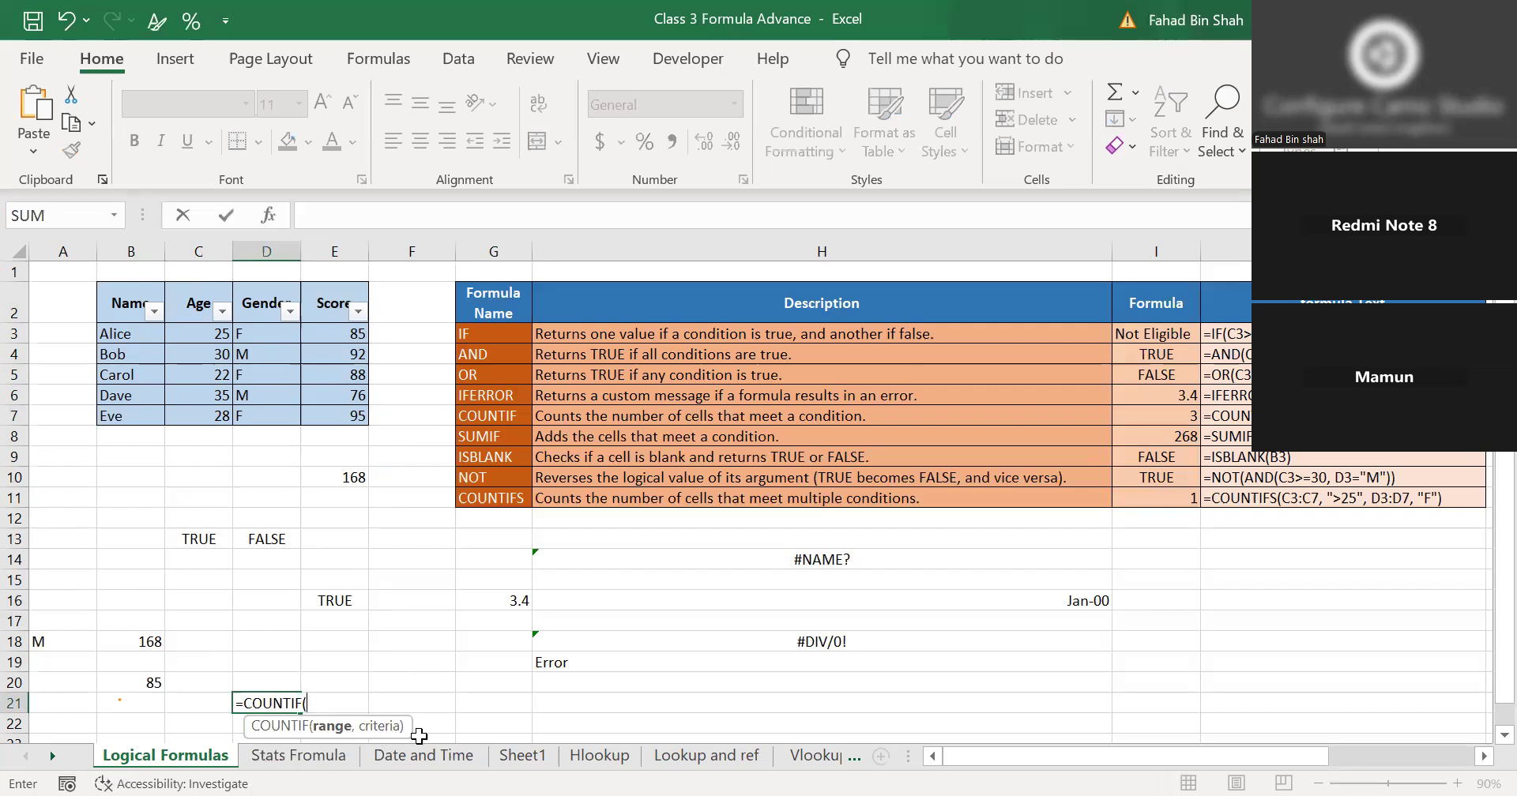
pyautogui.moveTo(342, 330); pyautogui.dragTo(346, 415)
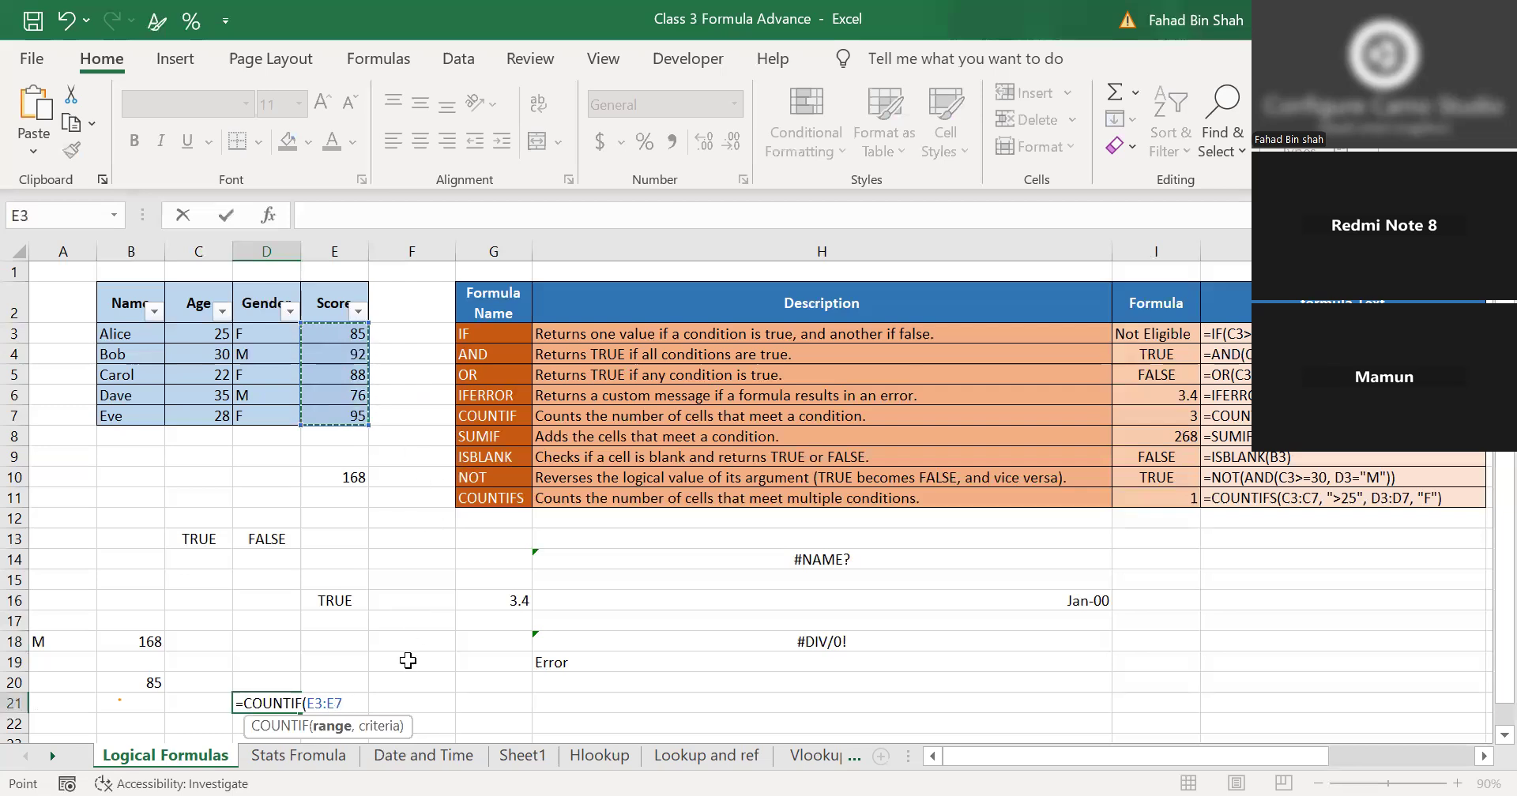
pyautogui.press('BackSpace')
pyautogui.press('BackSpace')
pyautogui.press('BackSpace')
pyautogui.press('BackSpace')
pyautogui.press('BackSpace')
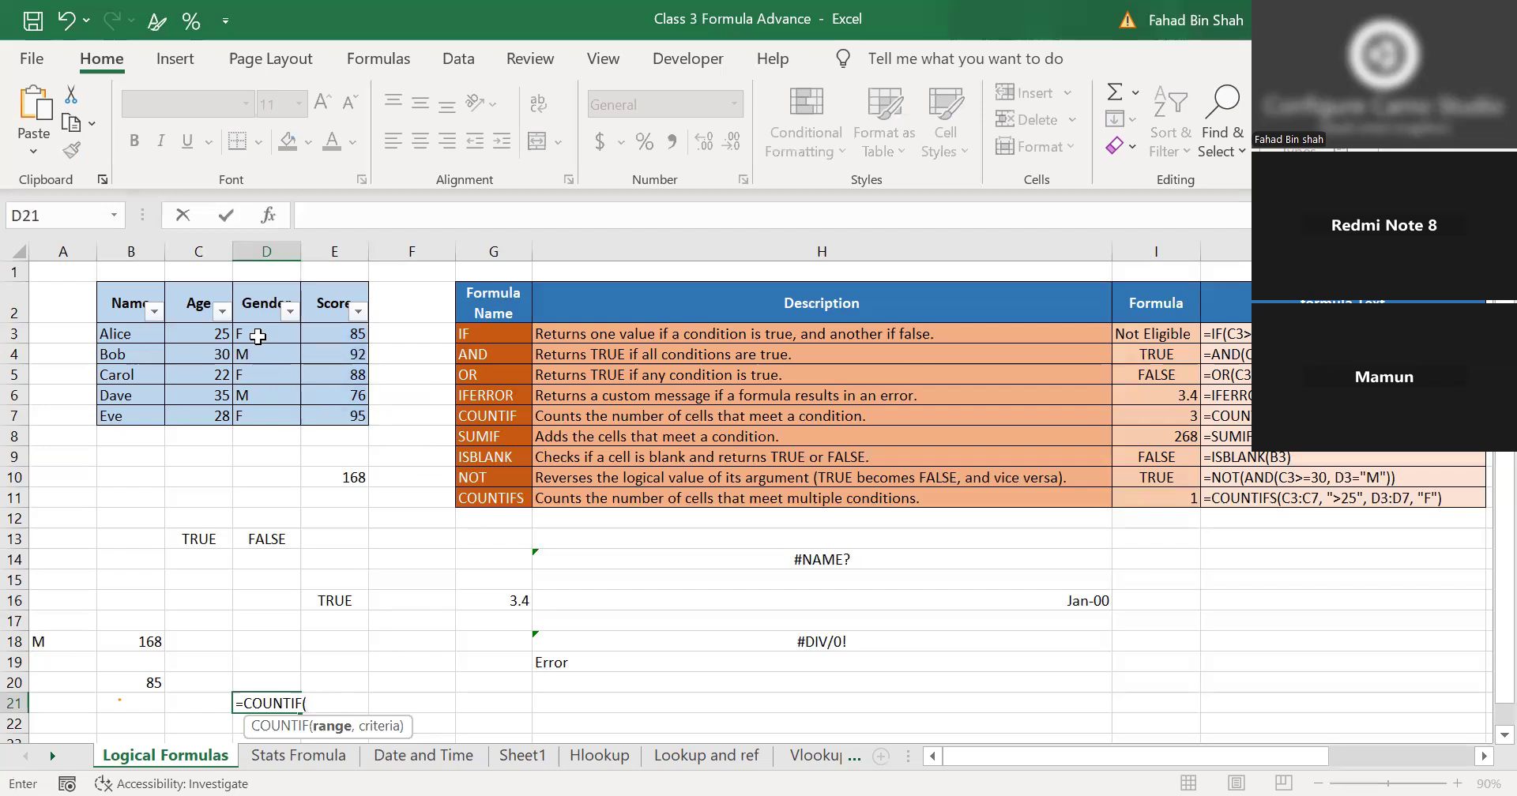
# Complete the COUNTIF formula in D21 with range D3:D7 and criterion "M" to count the male entries.
pyautogui.click(258, 335)
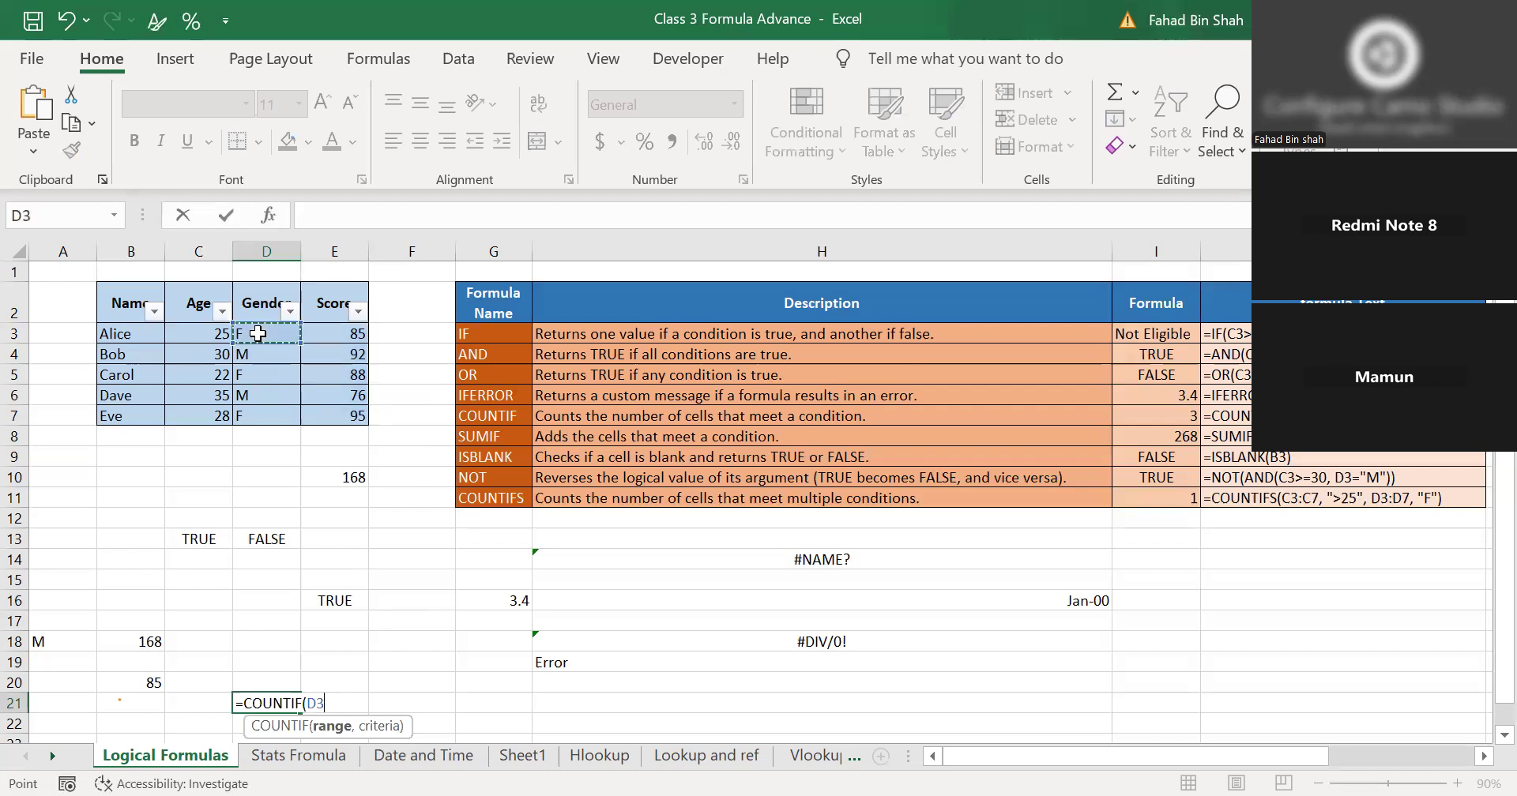
pyautogui.keyDown('shift'); pyautogui.click(257, 406); pyautogui.keyUp('shift')
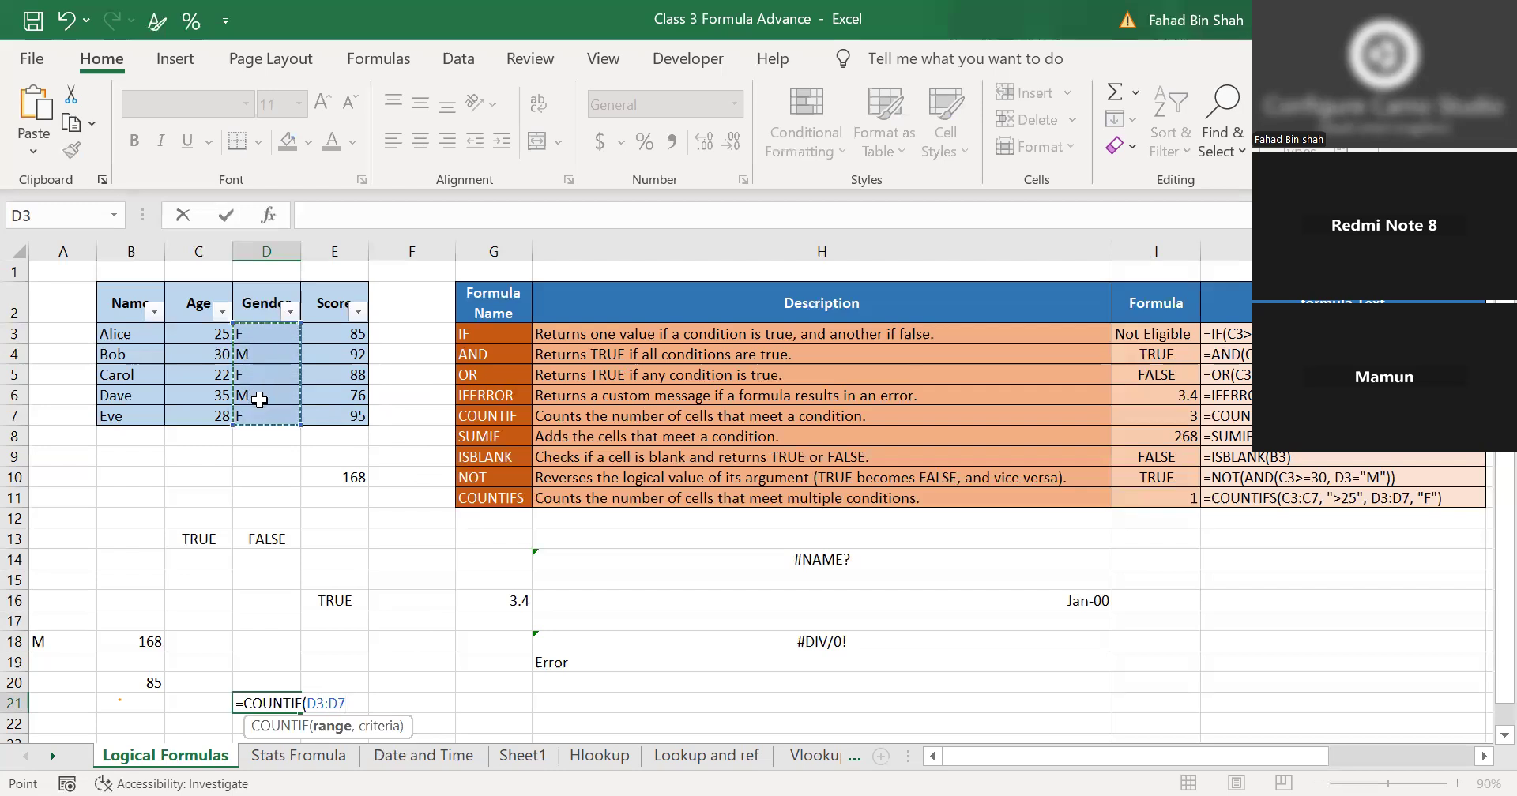
pyautogui.write(',"M")')
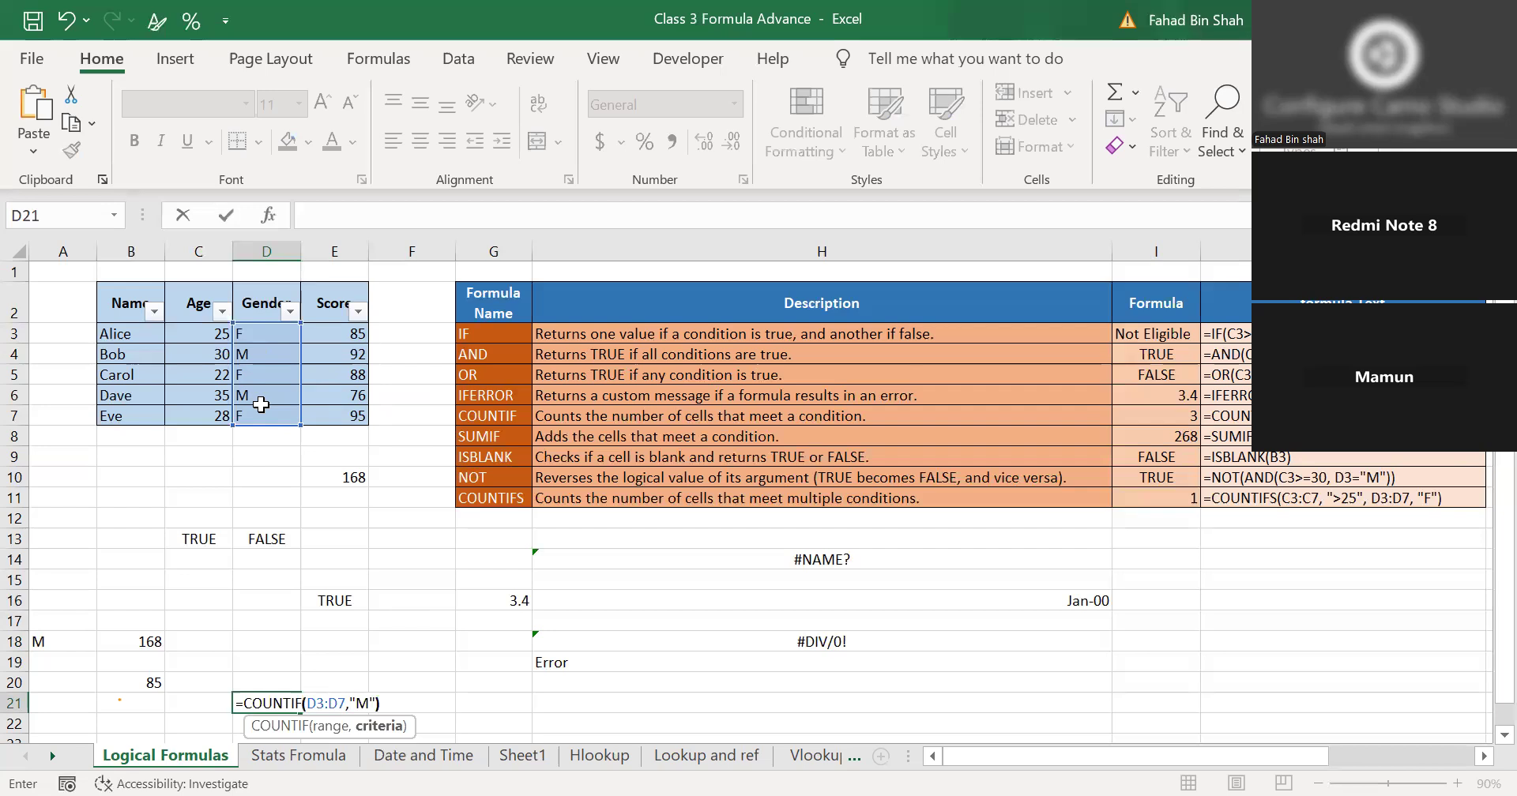
pyautogui.press('Return')
pyautogui.click(288, 704)
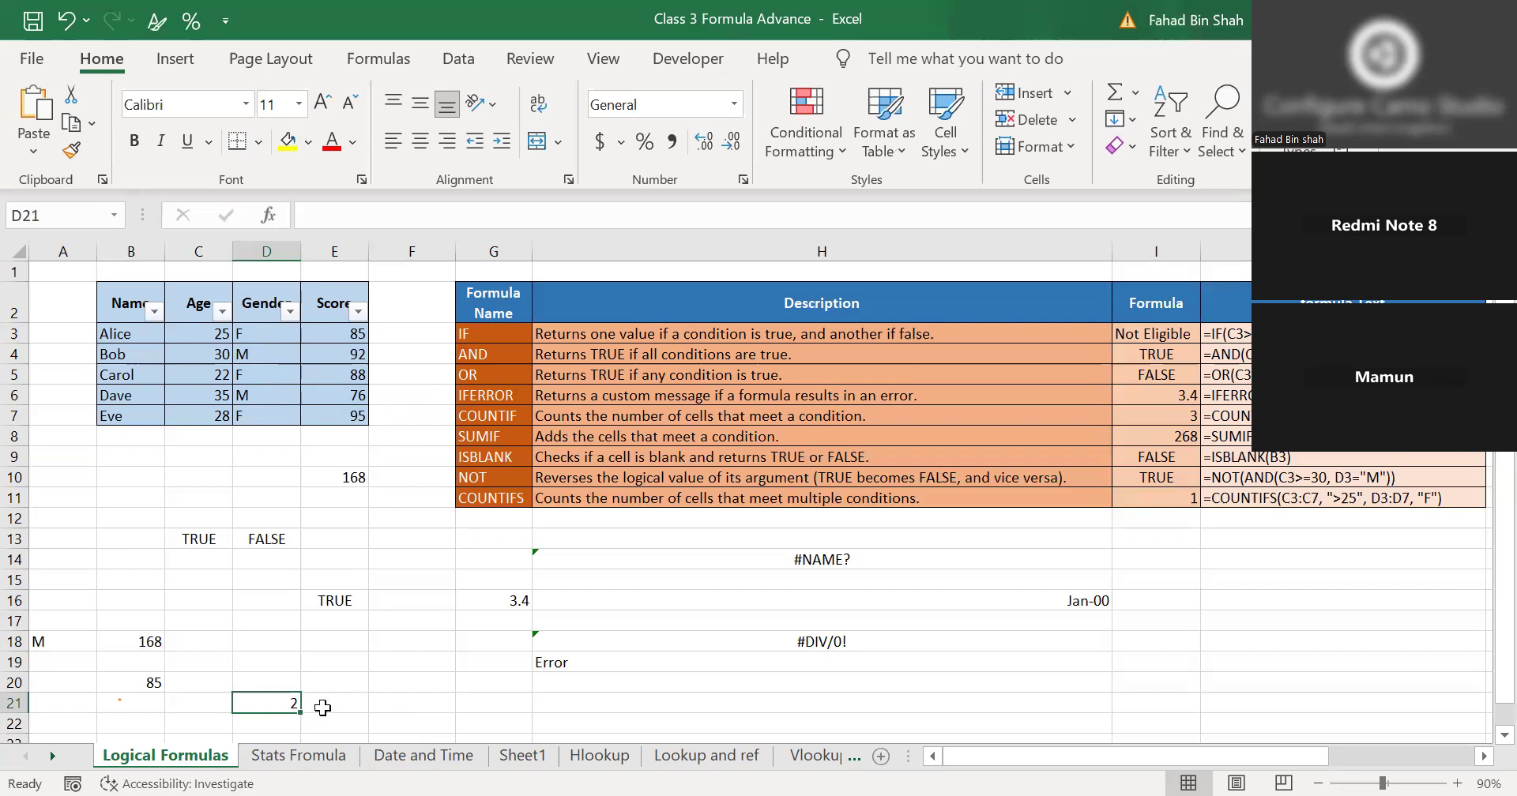
# Start a COUNTIFS formula in cell F21 with the gender range D3:D7 and "M" as the first criterion.
pyautogui.scroll(-1, 333, 708)
pyautogui.scroll(1, 333, 708)
pyautogui.click(397, 701)
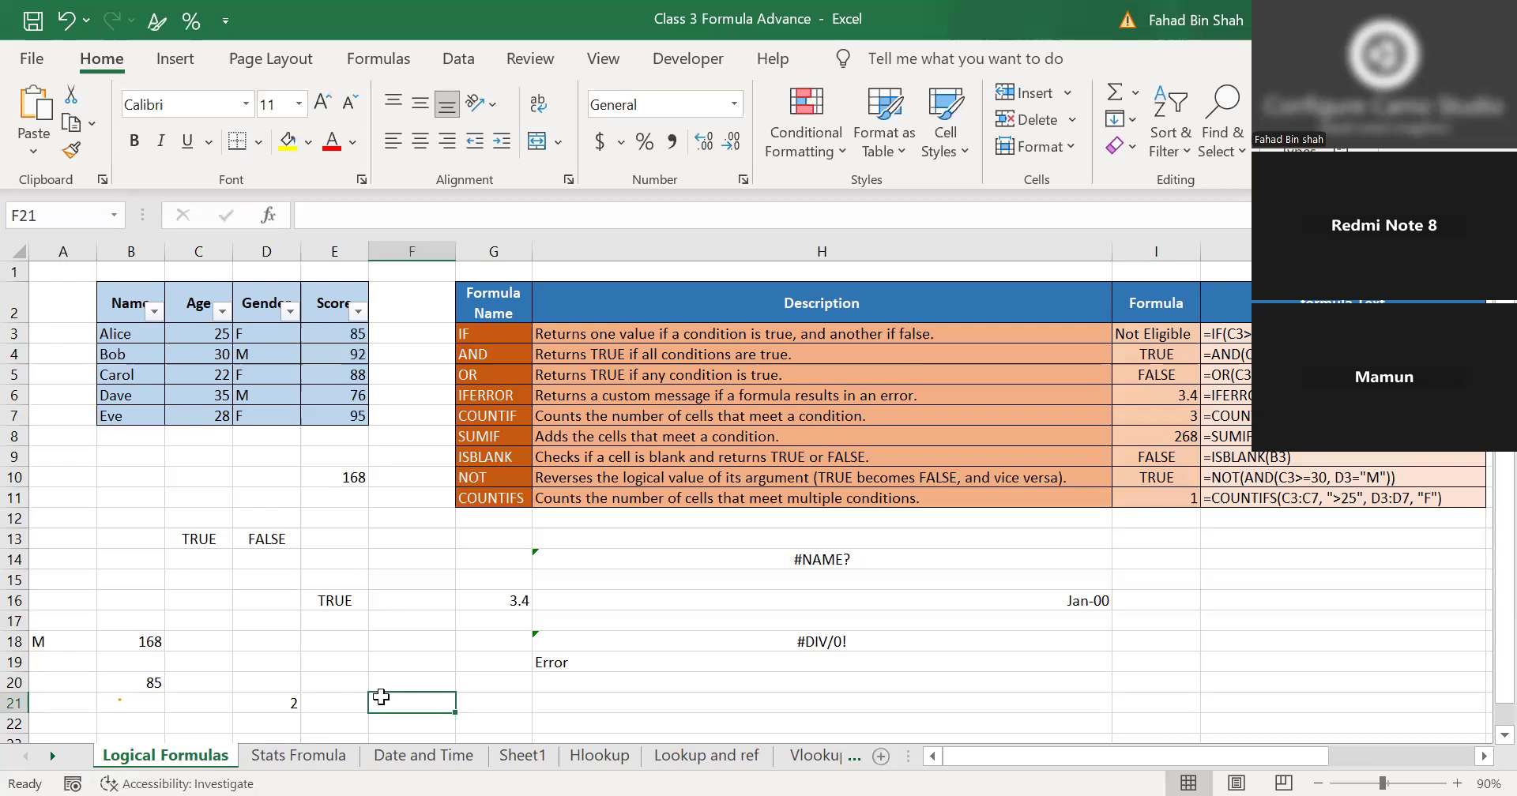
pyautogui.write('=')
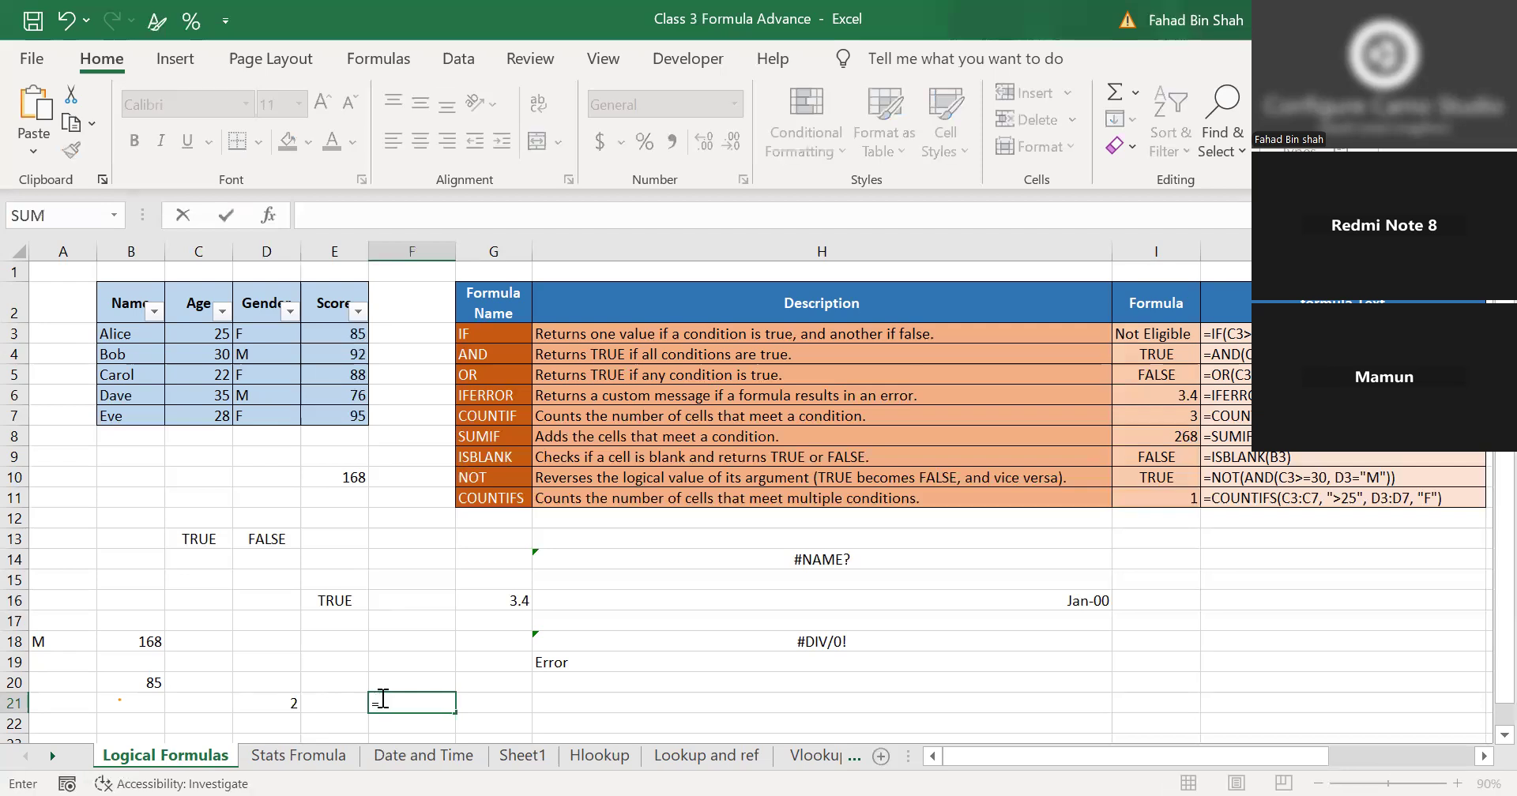
pyautogui.write('co')
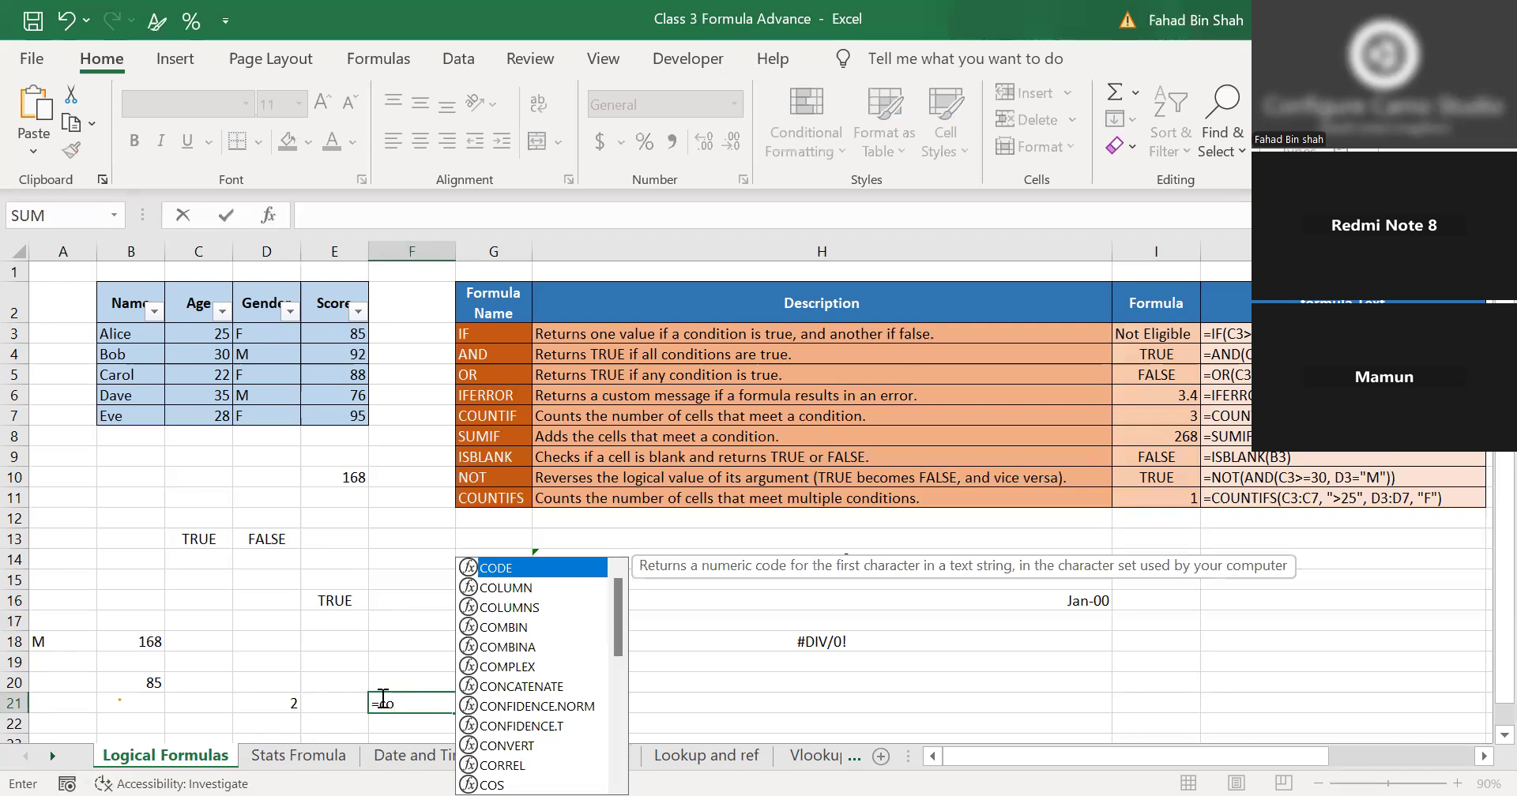
pyautogui.write('un')
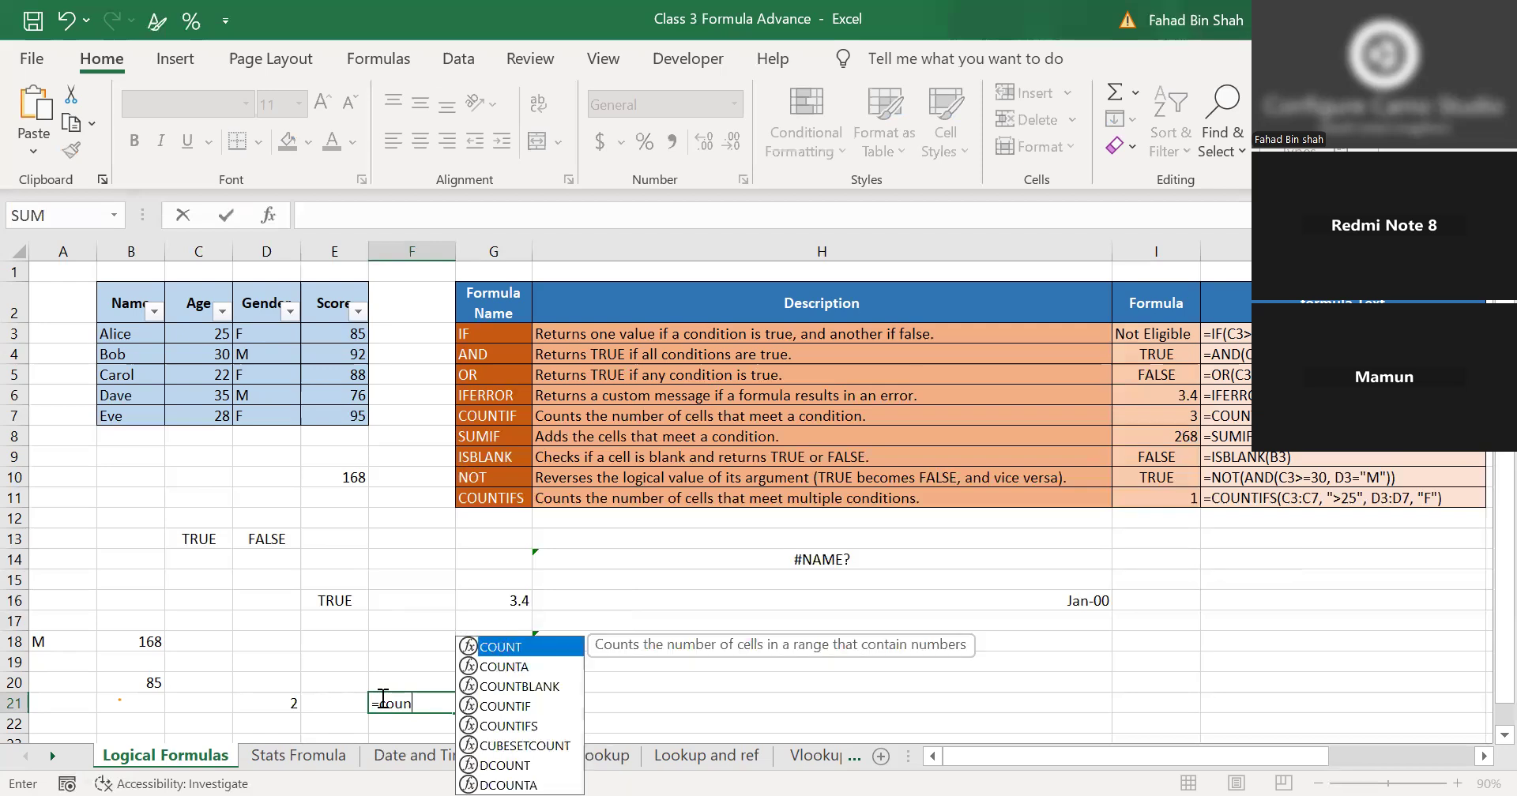
pyautogui.write('tifs(')
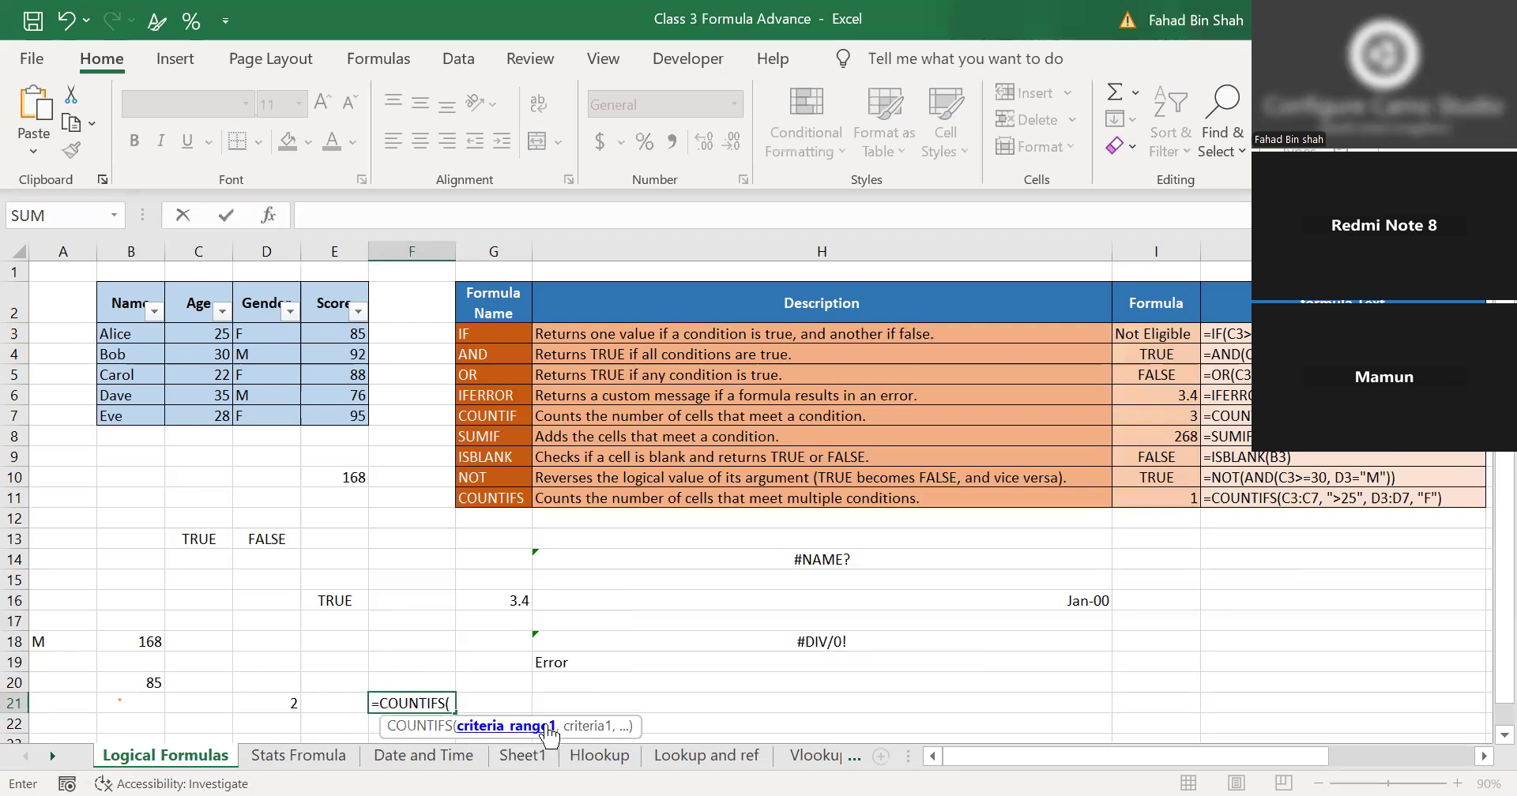
pyautogui.click(253, 335)
pyautogui.moveTo(250, 415); pyautogui.dragTo(300, 414)
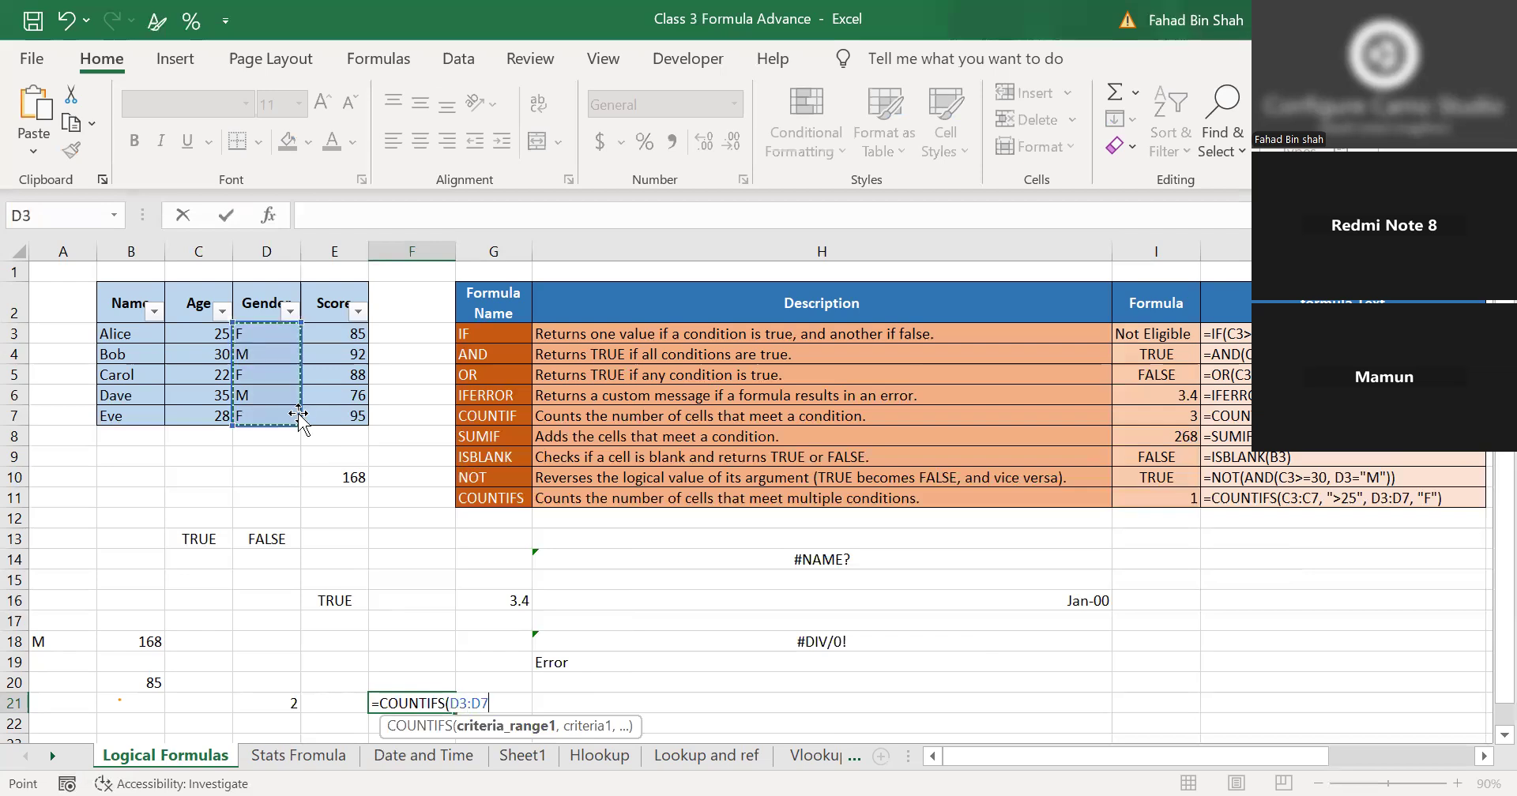
pyautogui.write(',')
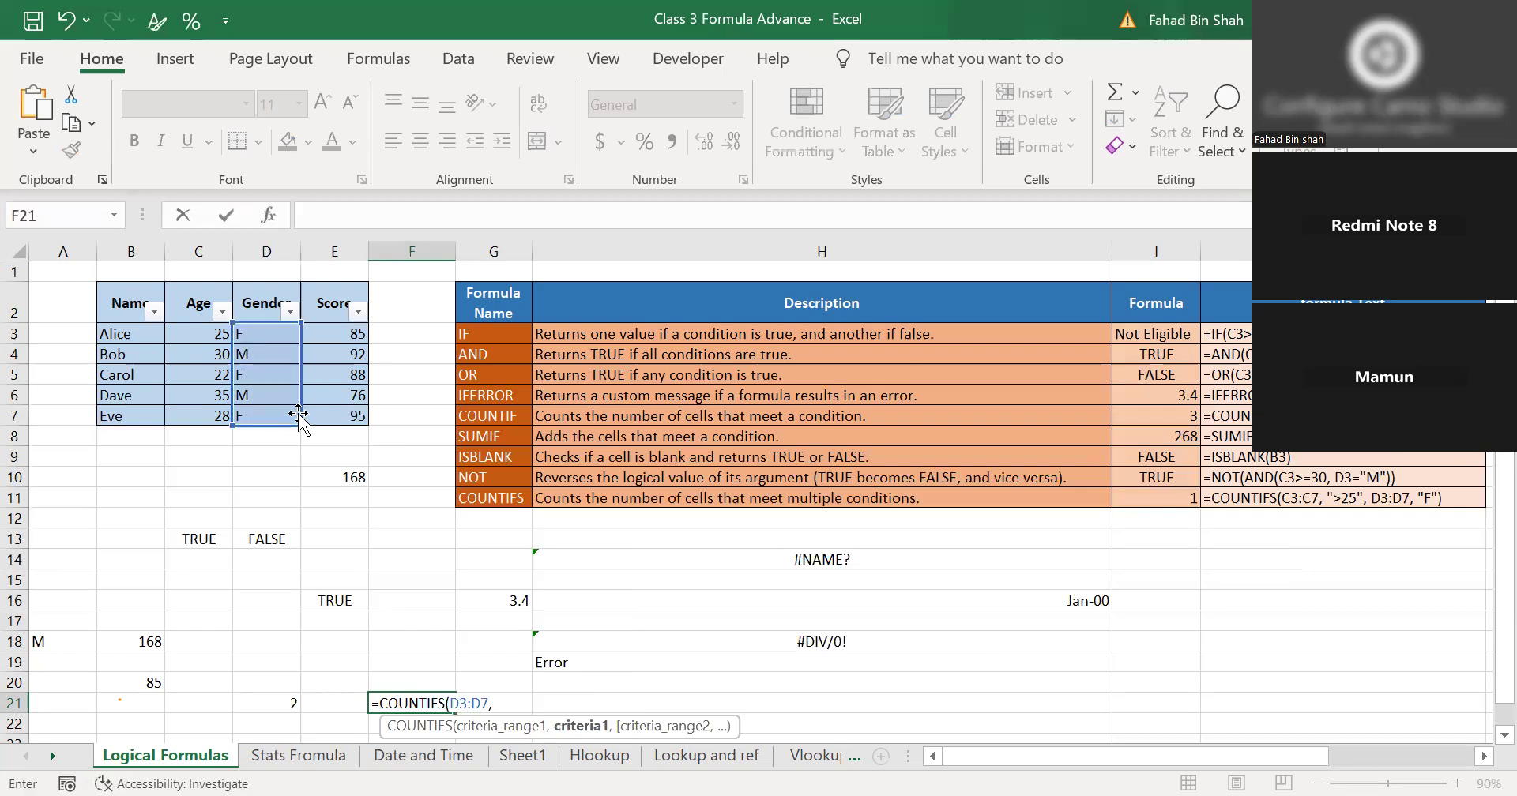
pyautogui.write('"M",')
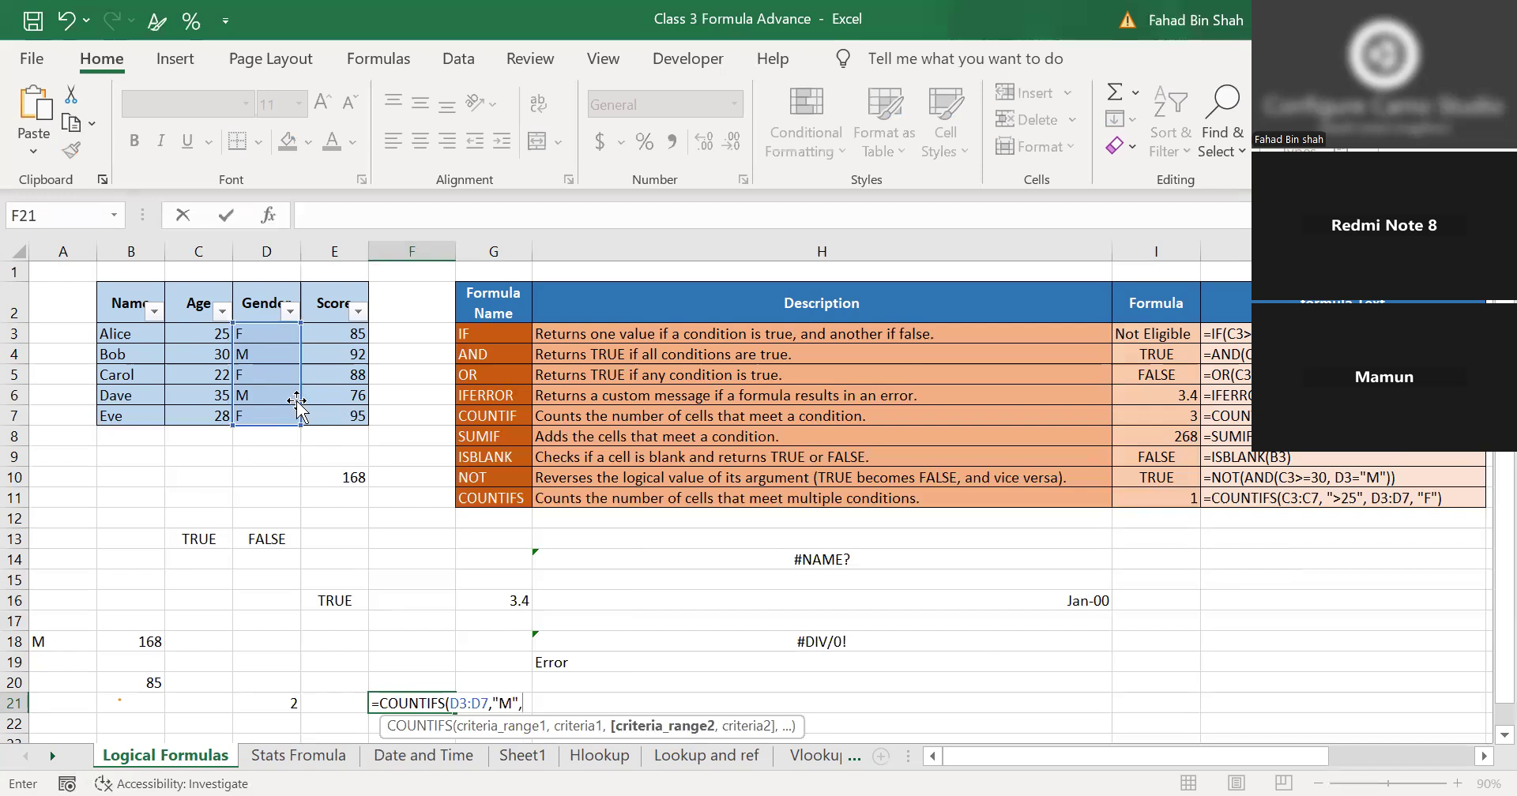
# Add a second COUNTIFS condition matching B3:B7 to the table's second listed name, enter the formula, and check it against row 4.
pyautogui.click(124, 334)
pyautogui.keyDown('shift'); pyautogui.click(139, 411); pyautogui.keyUp('shift')
pyautogui.write(',"')
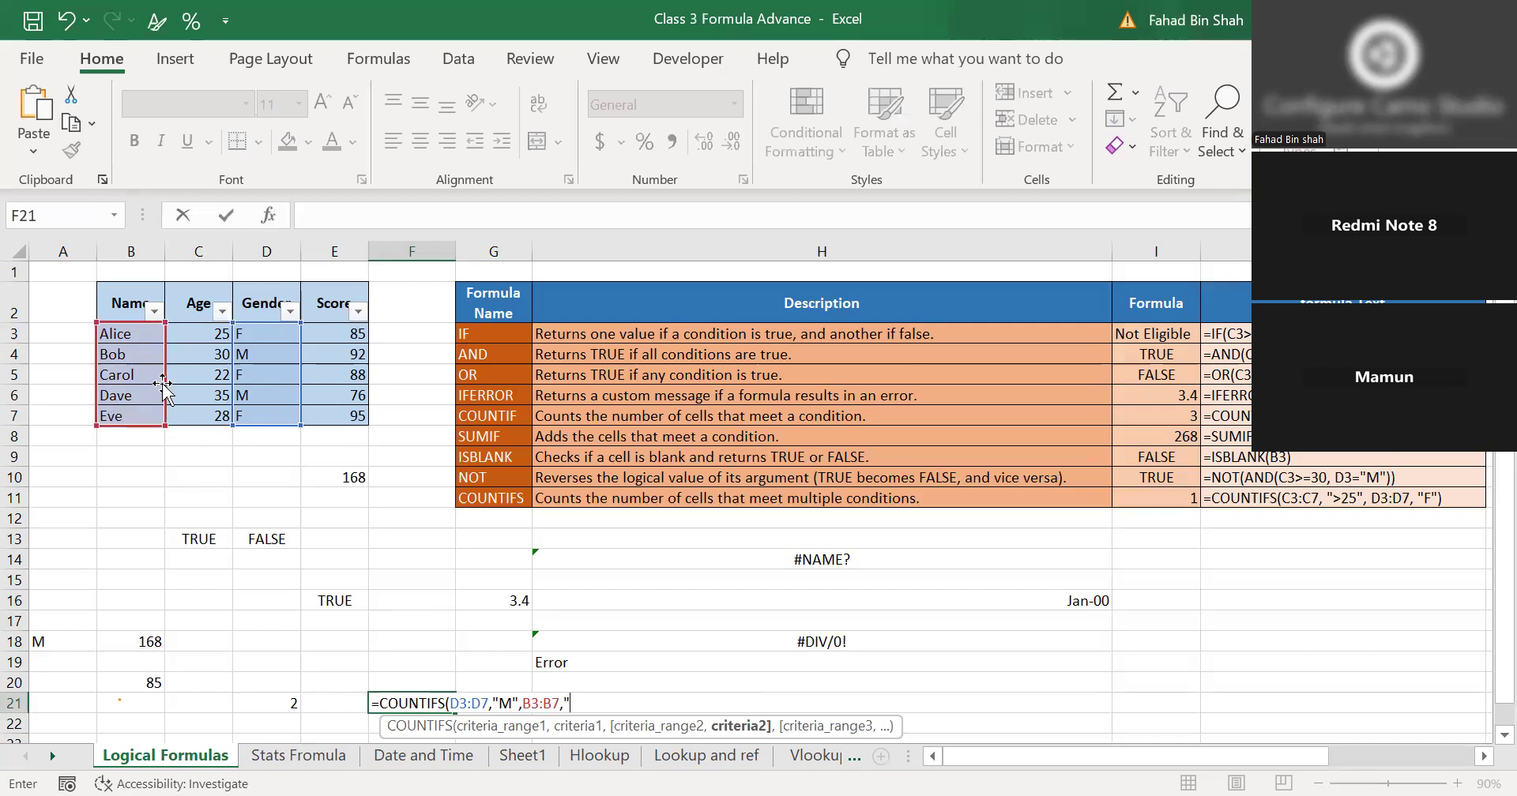
pyautogui.write('b')
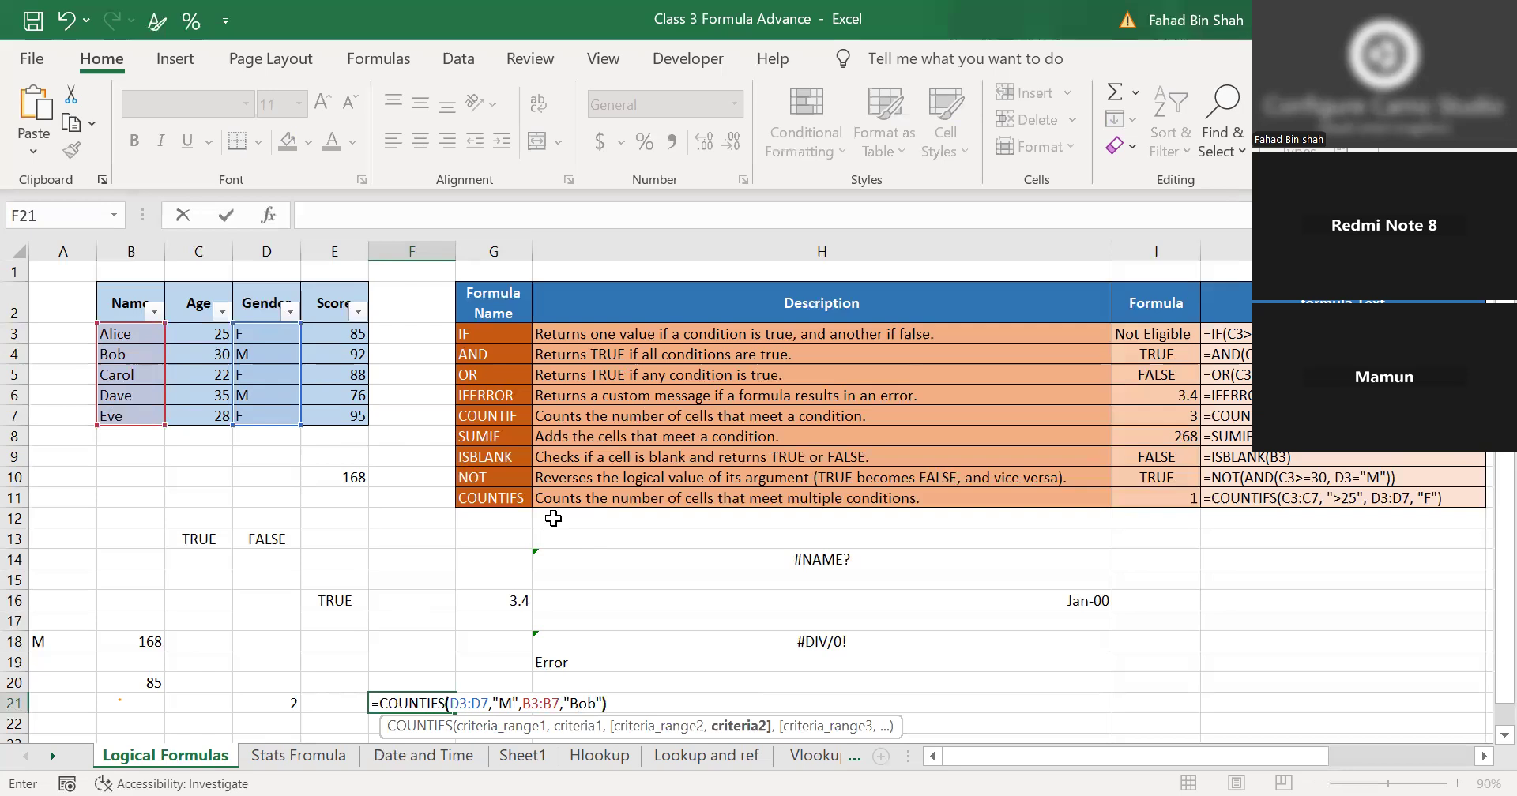
pyautogui.press('Return')
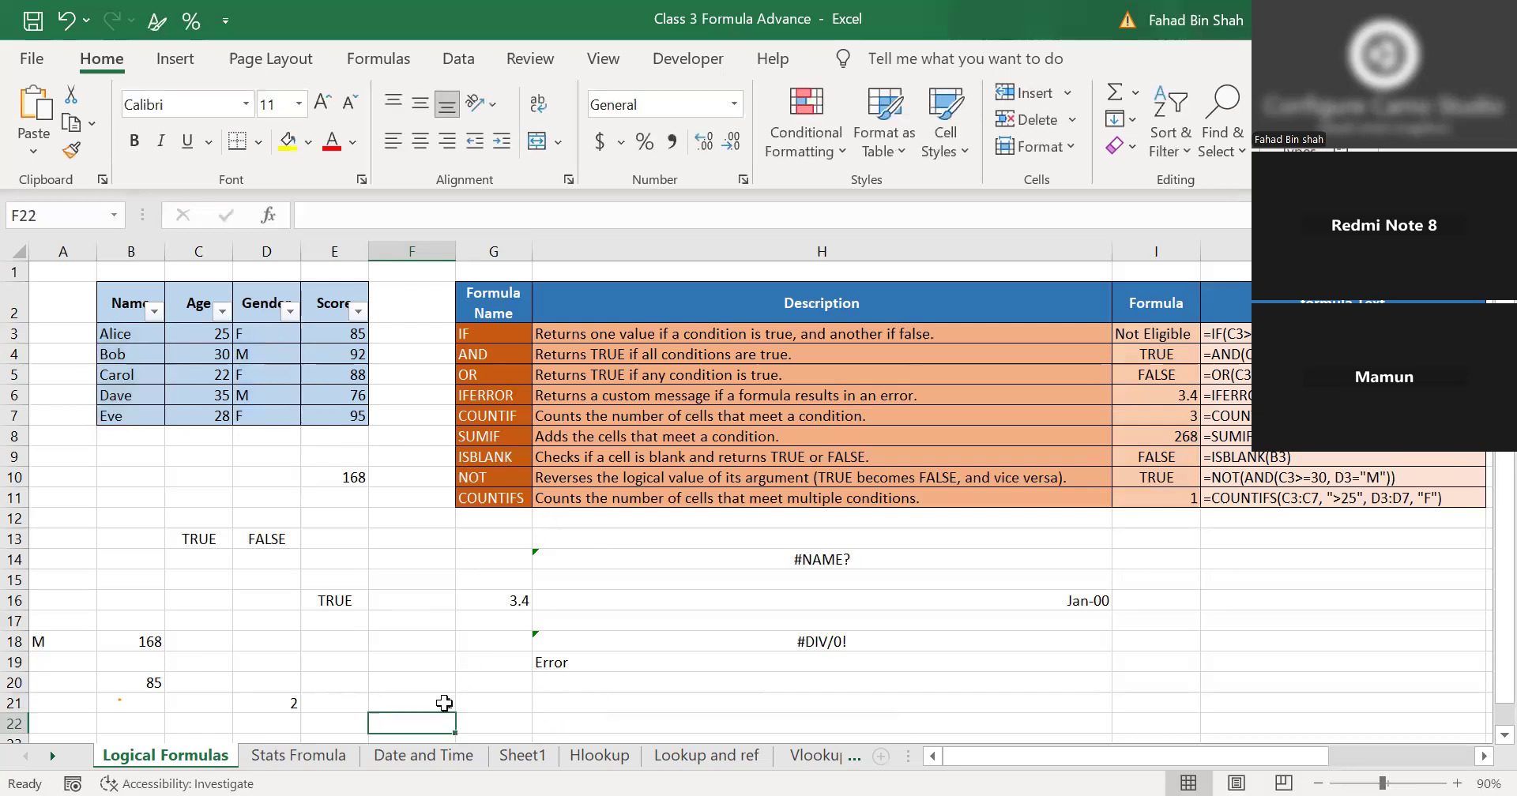
pyautogui.click(110, 355)
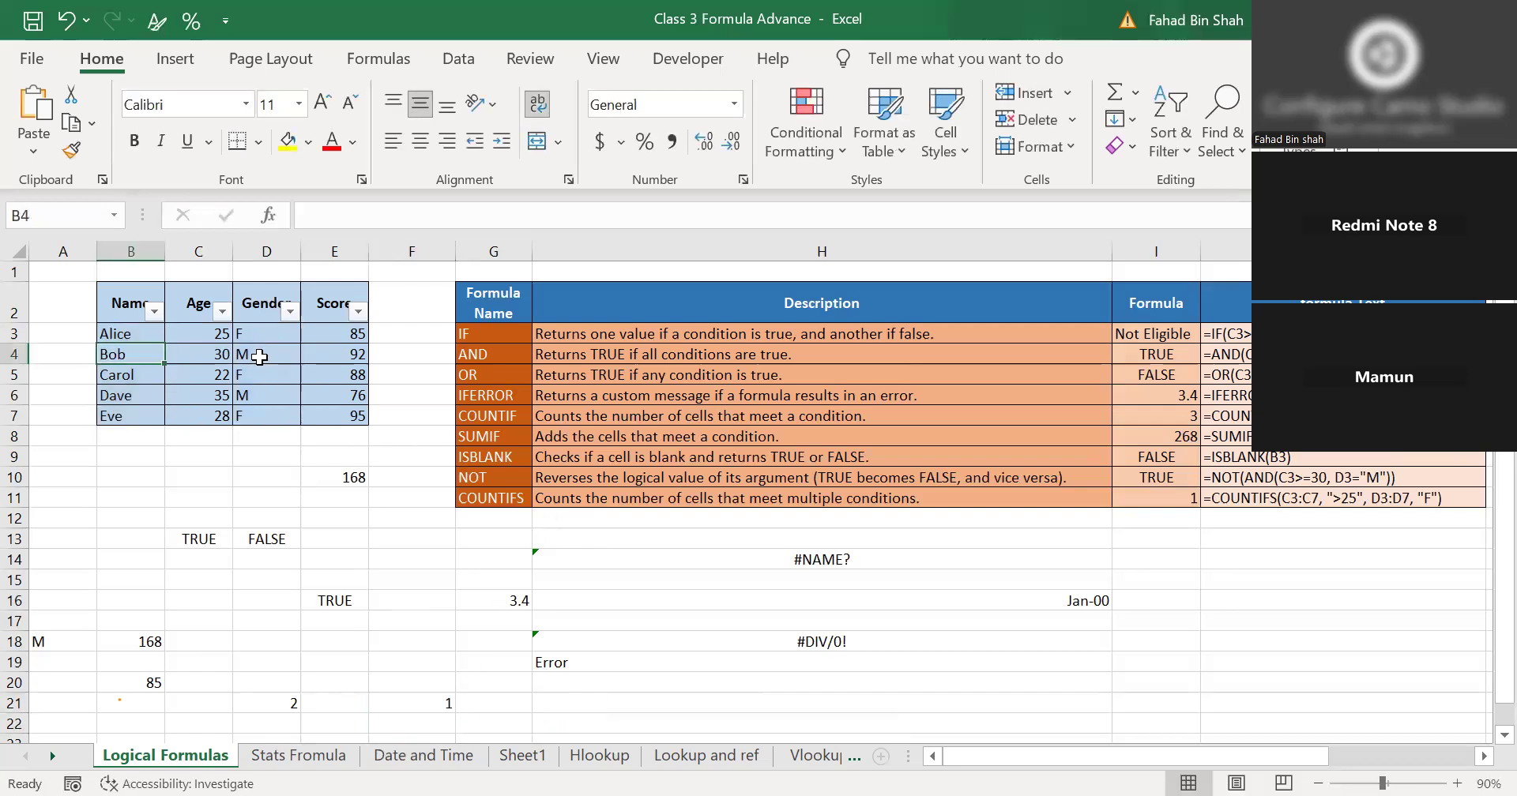
pyautogui.click(260, 357)
pyautogui.click(306, 355)
pyautogui.click(141, 357)
pyautogui.click(267, 353)
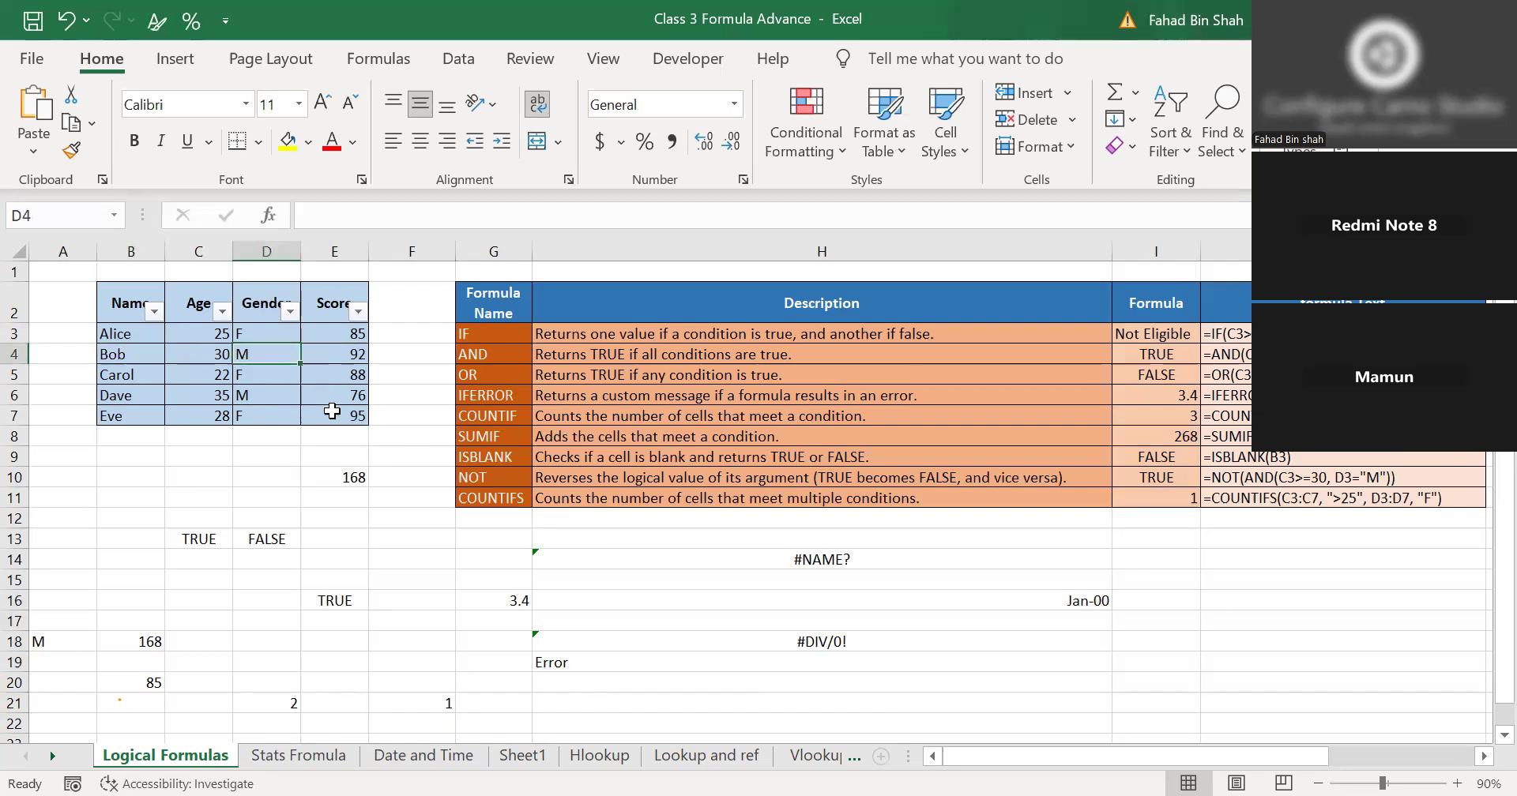
# Add a record in row 8 of the sample table repeating the second listed name, with age 34, gender F and score 78.
pyautogui.click(126, 435)
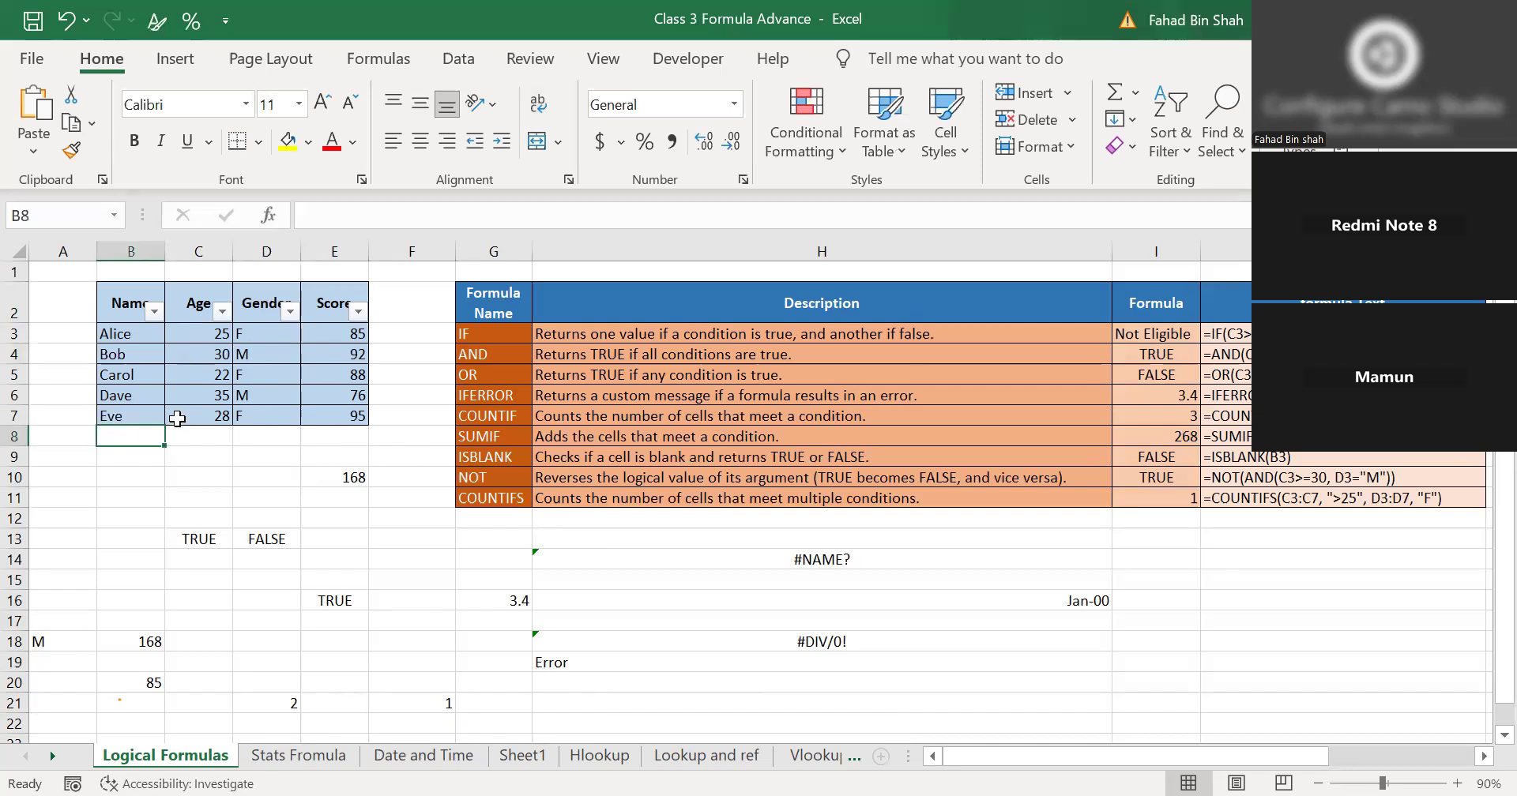
pyautogui.write('B')
pyautogui.press('Tab')
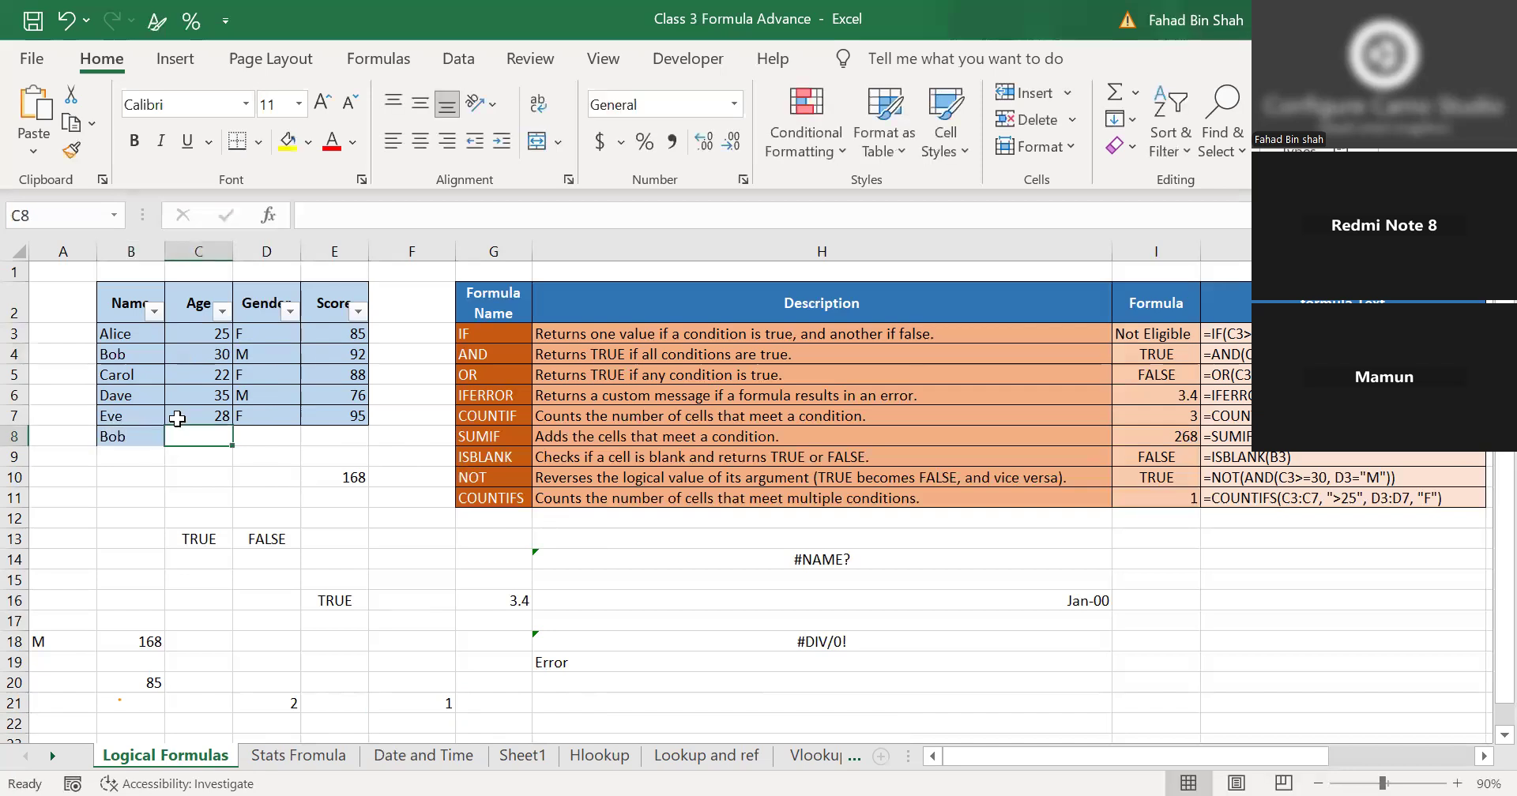
pyautogui.write('34')
pyautogui.press('Tab')
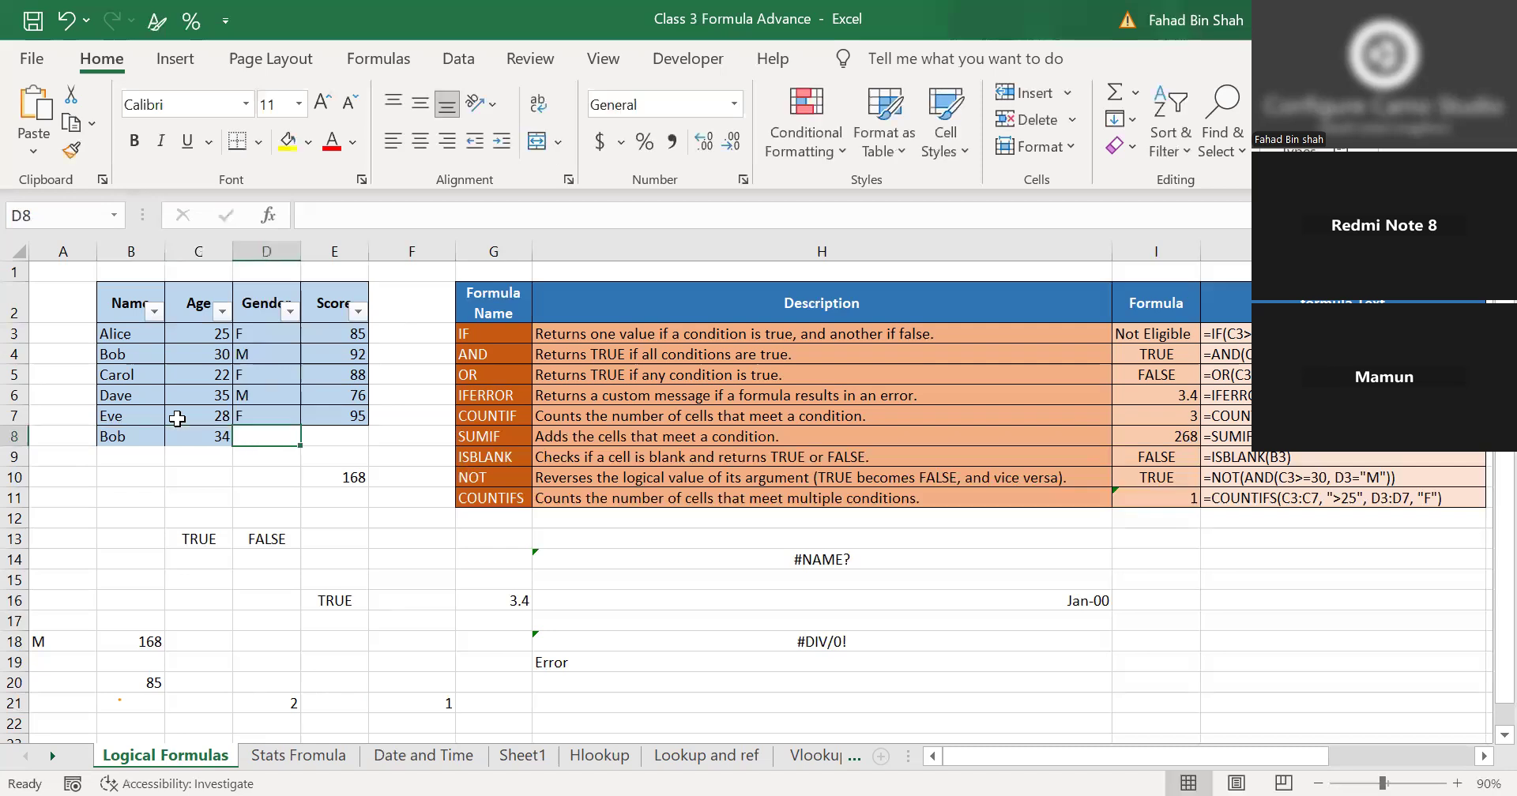
pyautogui.write('F')
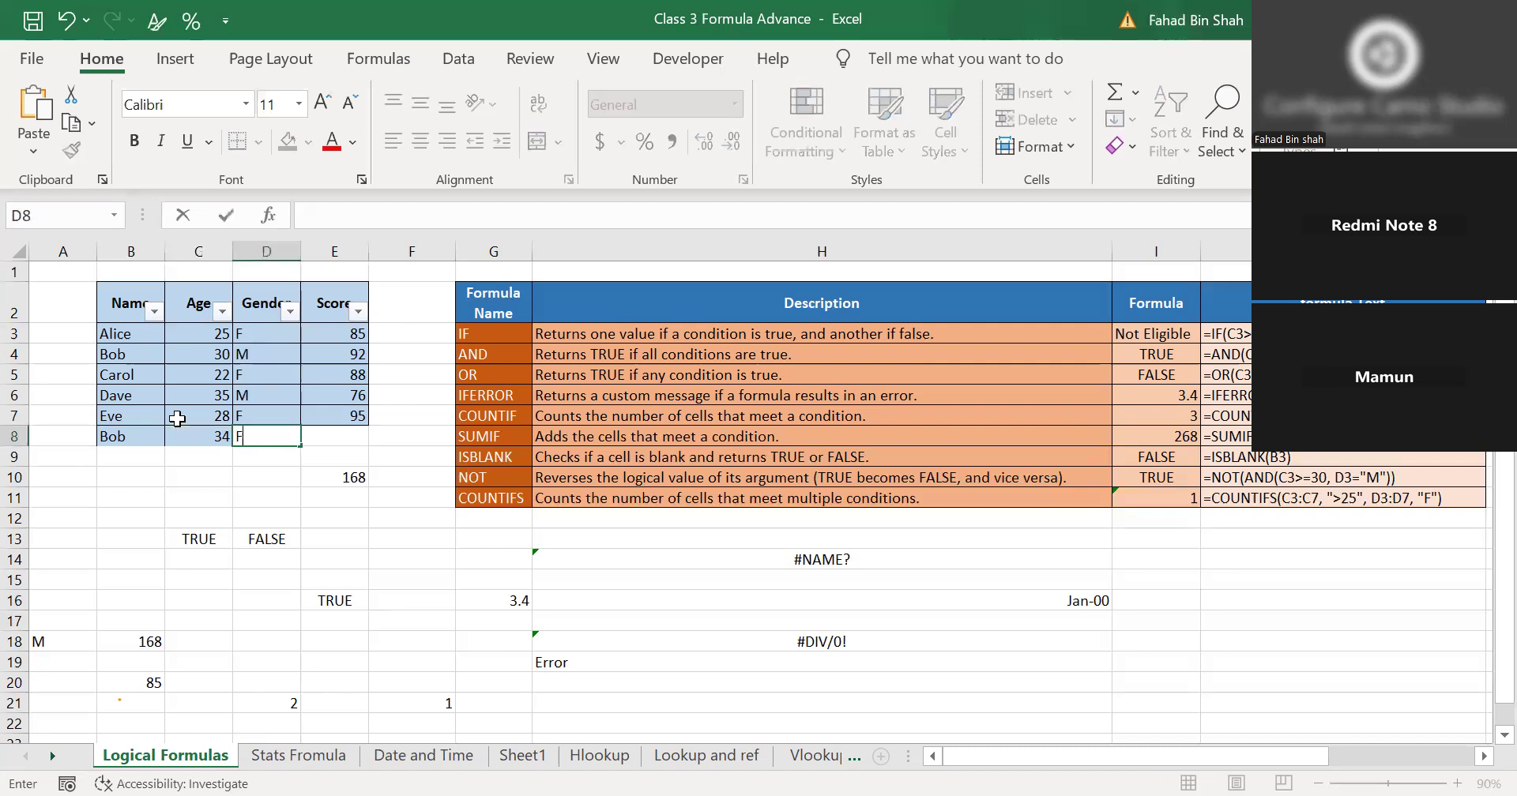
pyautogui.press('Tab')
pyautogui.write('78')
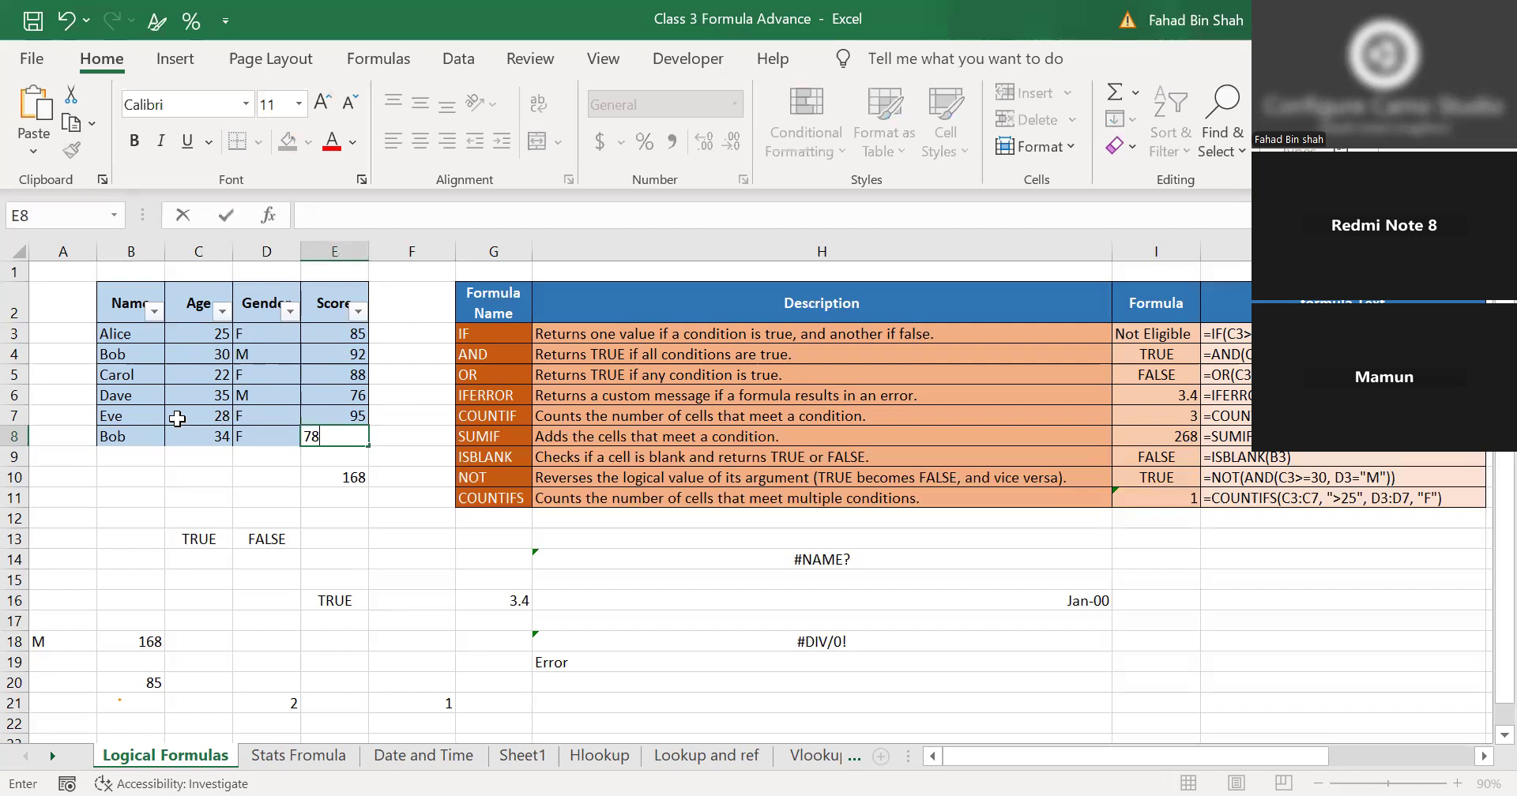
pyautogui.press('Return')
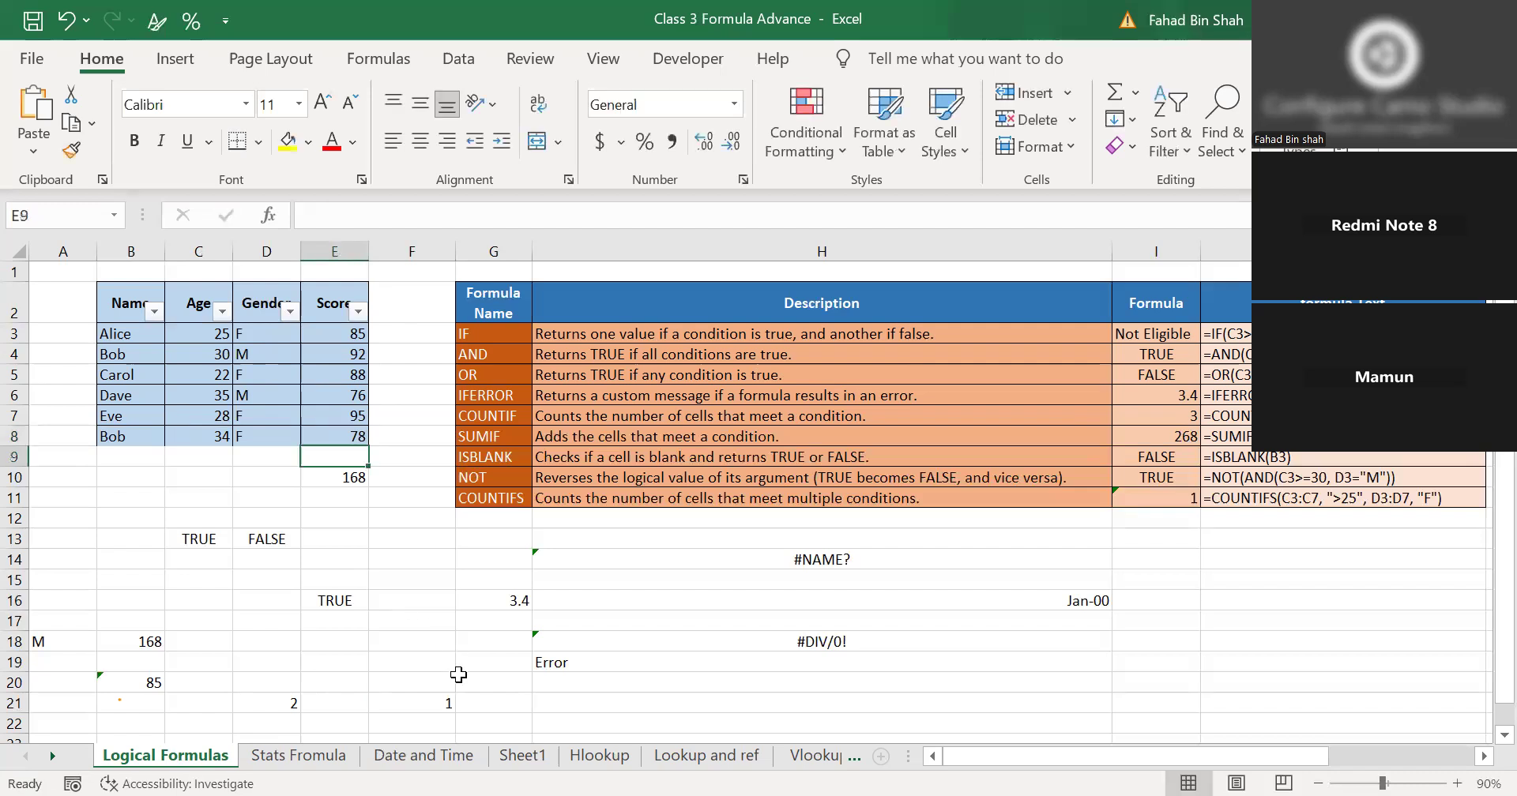
# Inspect the COUNTIFS formula in F21 and change the gender of the added record in D8 to M.
pyautogui.click(439, 701)
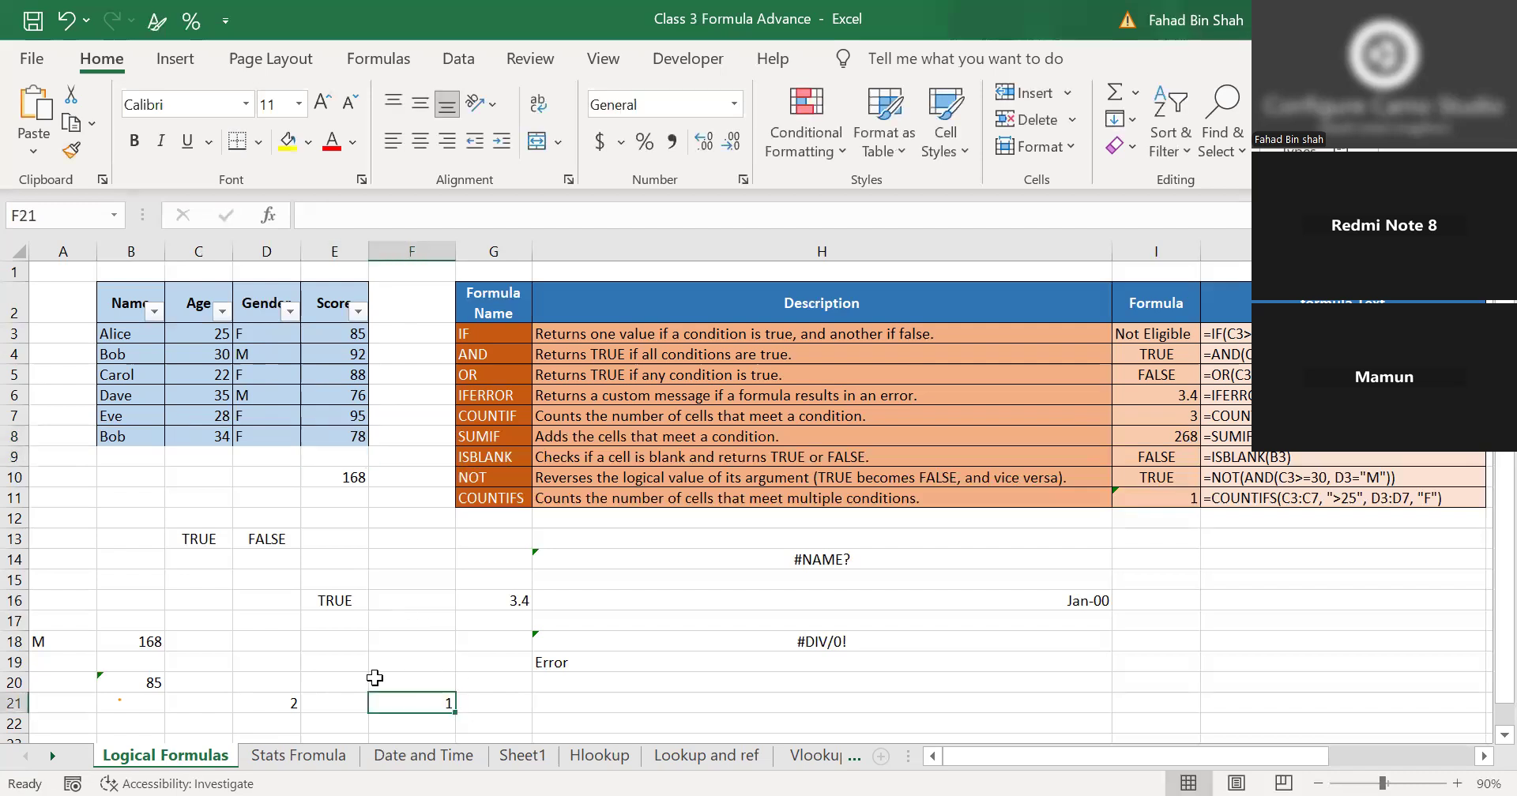
pyautogui.doubleClick(419, 703)
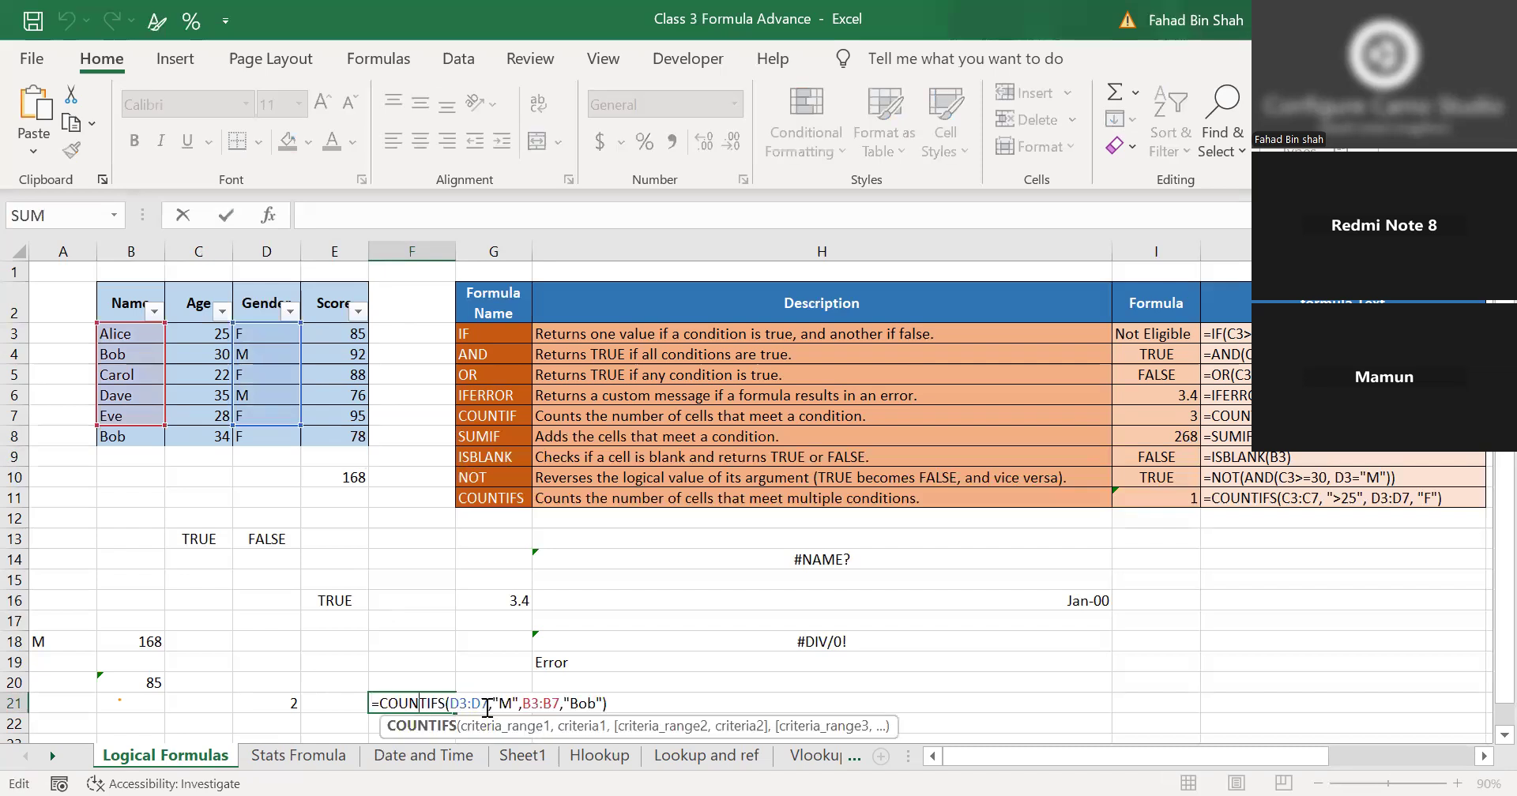
pyautogui.click(487, 703)
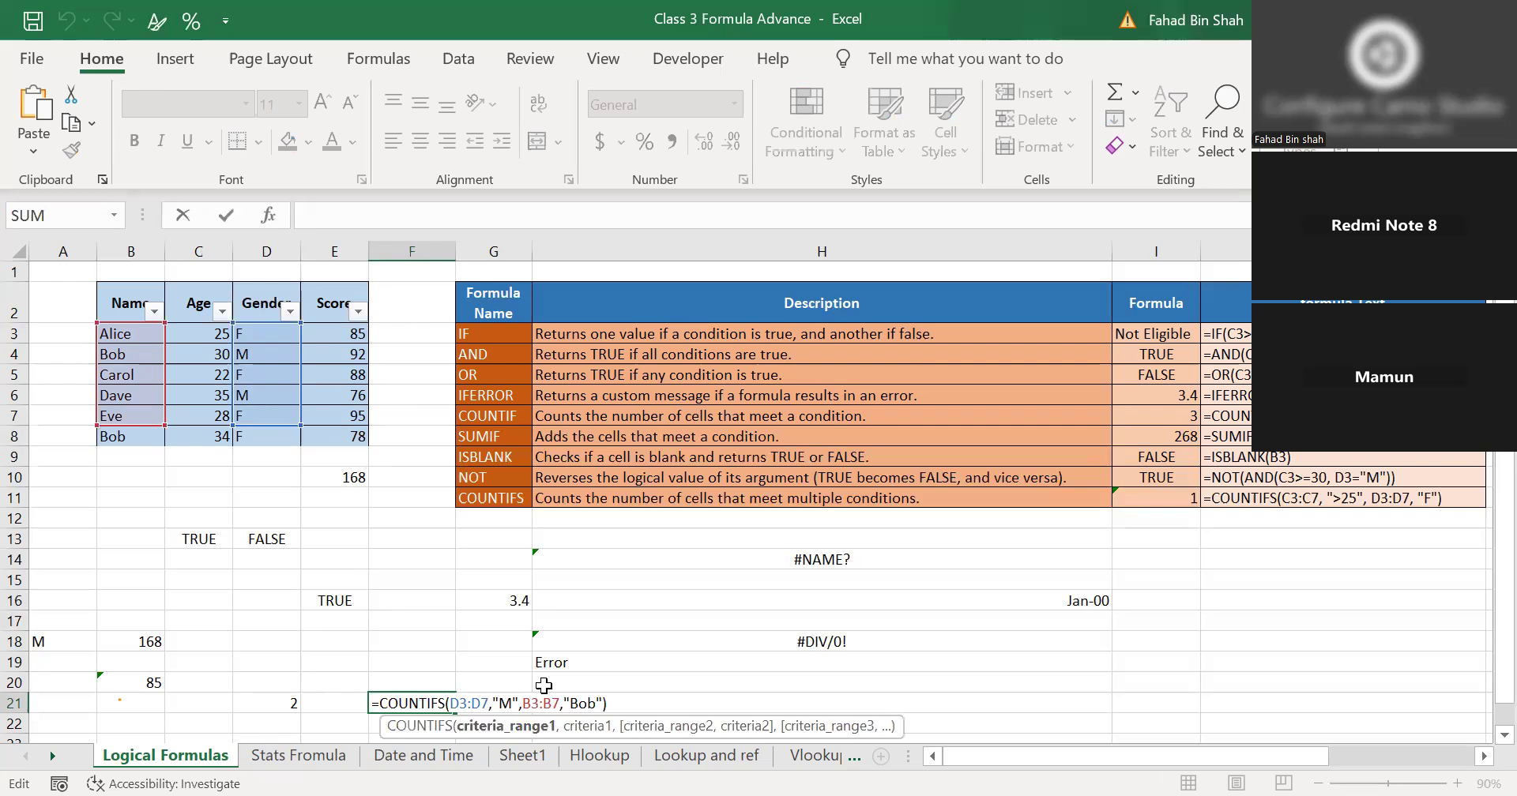
pyautogui.click(253, 438)
pyautogui.write('M')
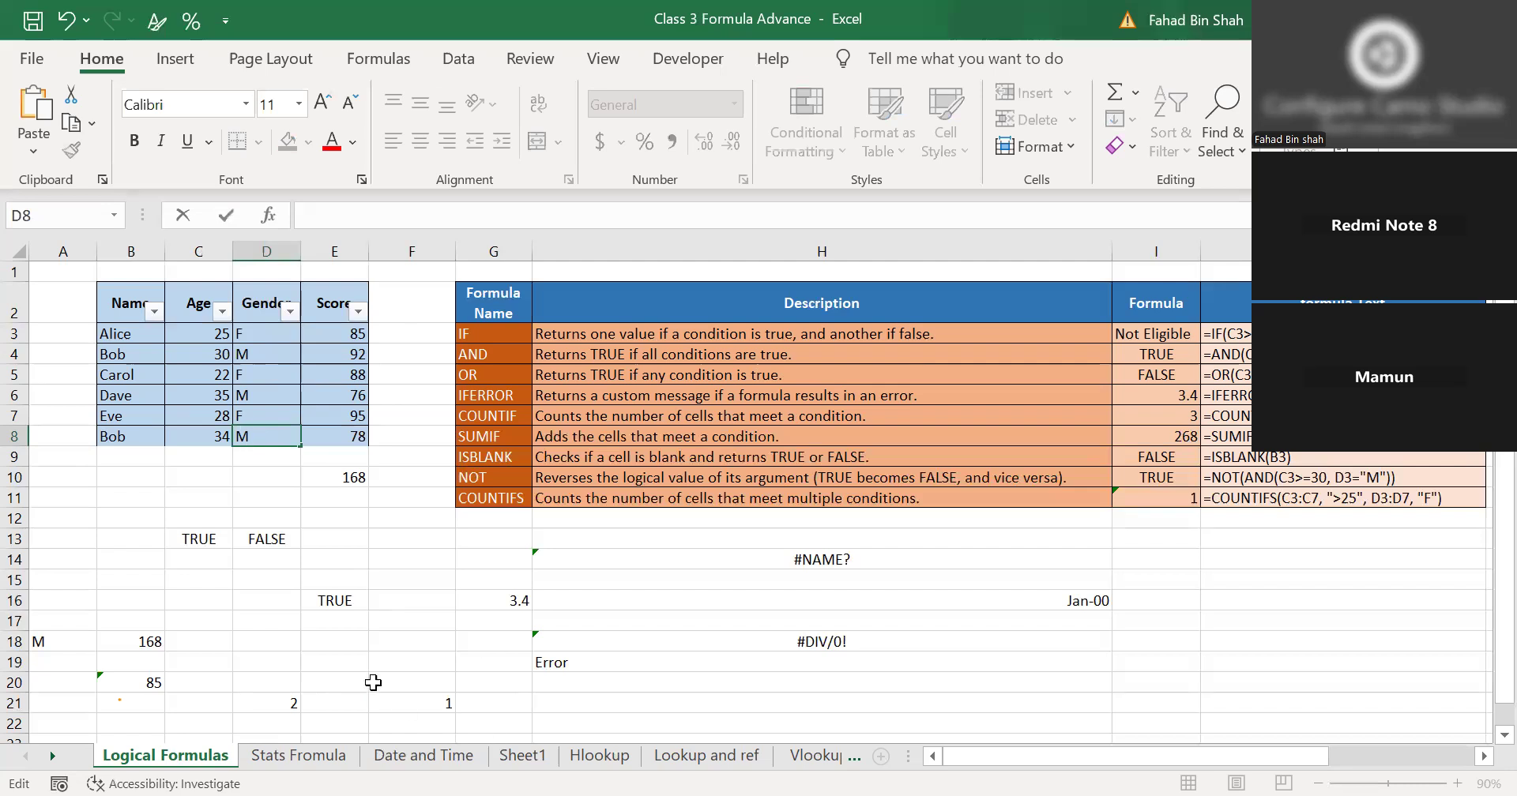
# Extend the COUNTIFS ranges in F21 to D3:D8 and B3:B8 and enter the updated formula.
pyautogui.doubleClick(400, 703)
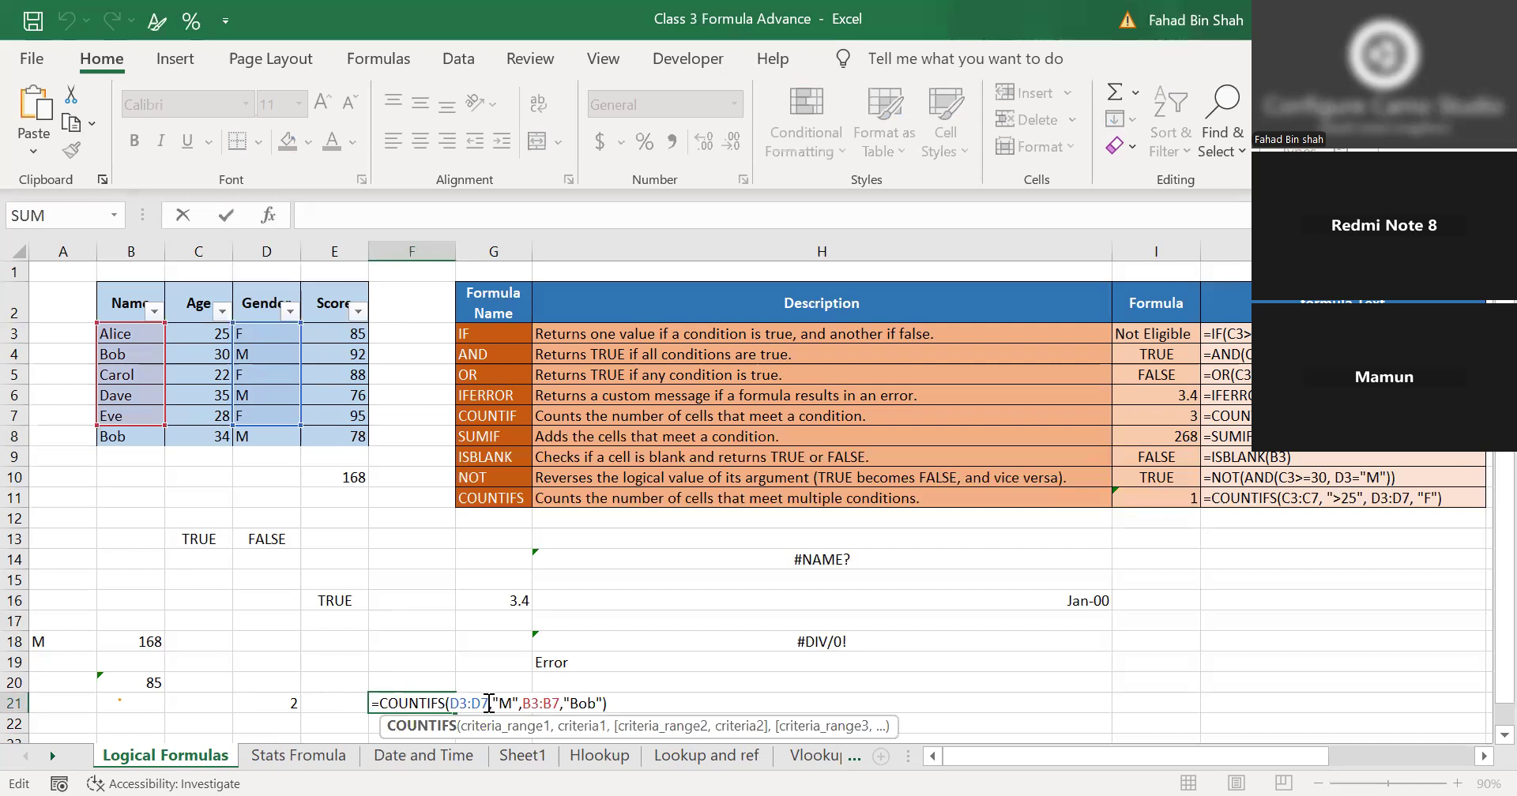
pyautogui.click(489, 703)
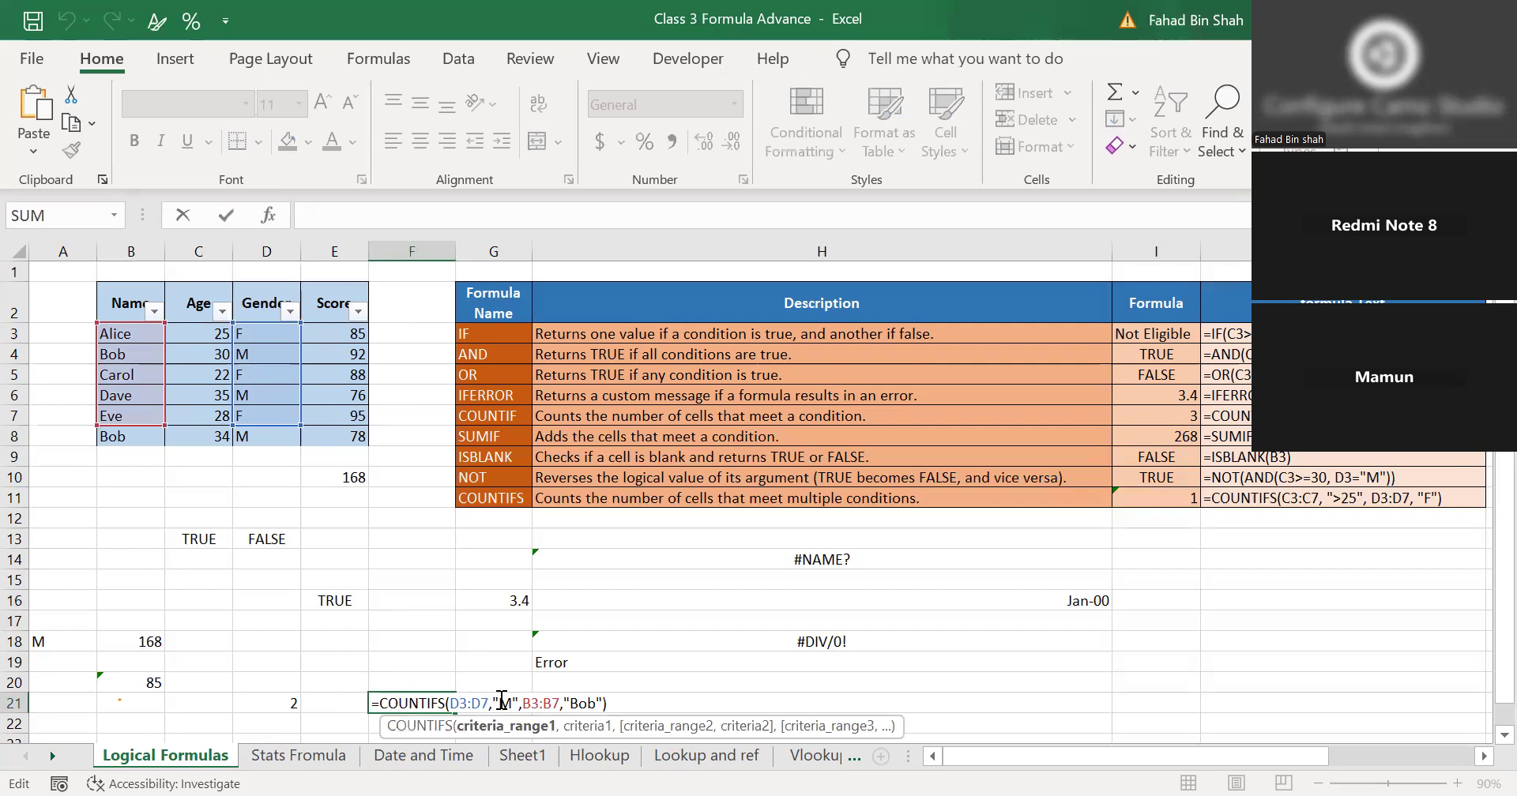
pyautogui.press('BackSpace')
pyautogui.write('8')
pyautogui.press('Right')
pyautogui.press('Right')
pyautogui.press('Right')
pyautogui.press('Right')
pyautogui.press('Right')
pyautogui.press('Right')
pyautogui.press('Right')
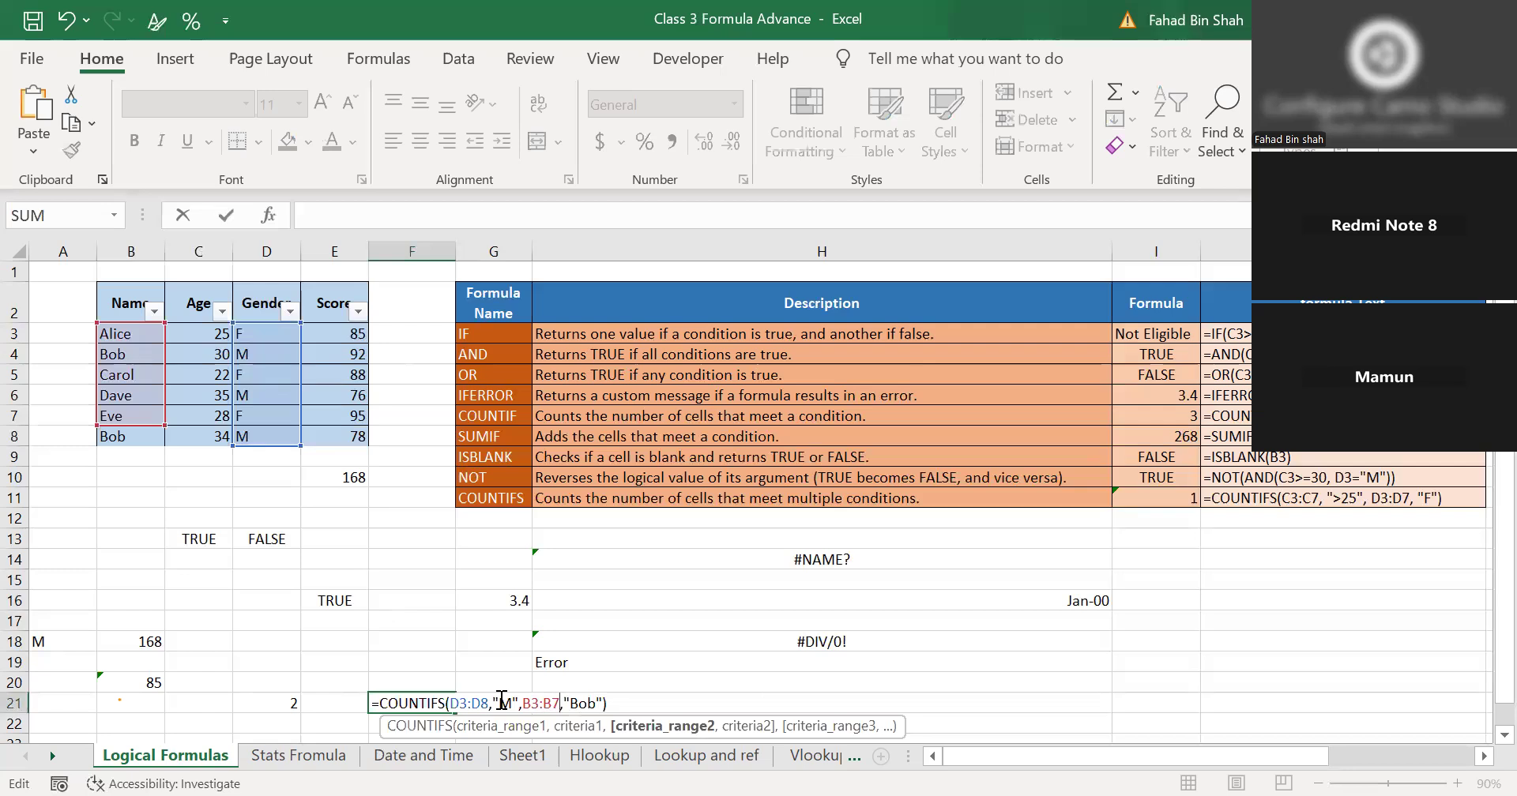
pyautogui.press('BackSpace')
pyautogui.write('8')
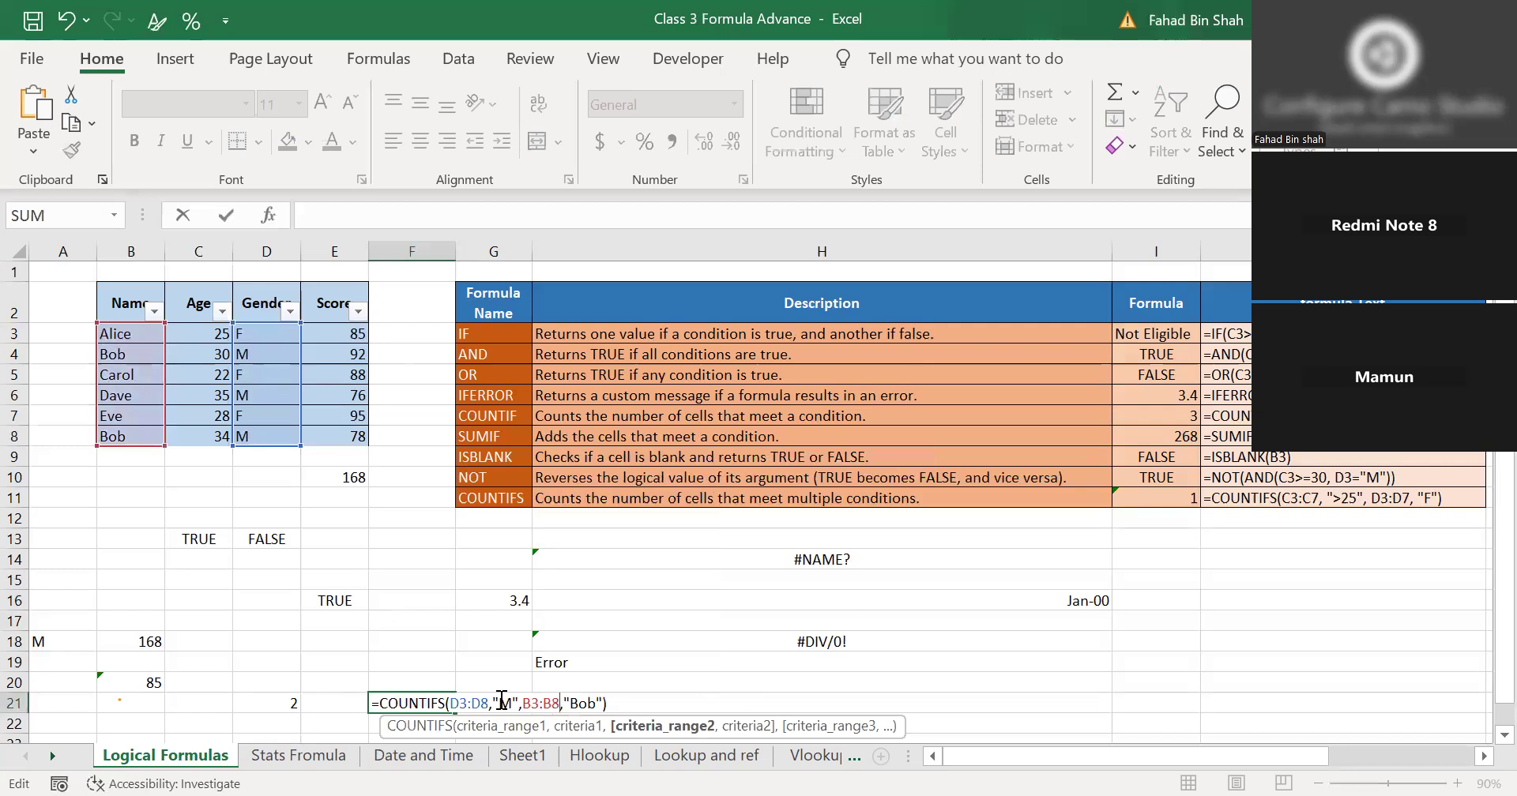
pyautogui.press('Return')
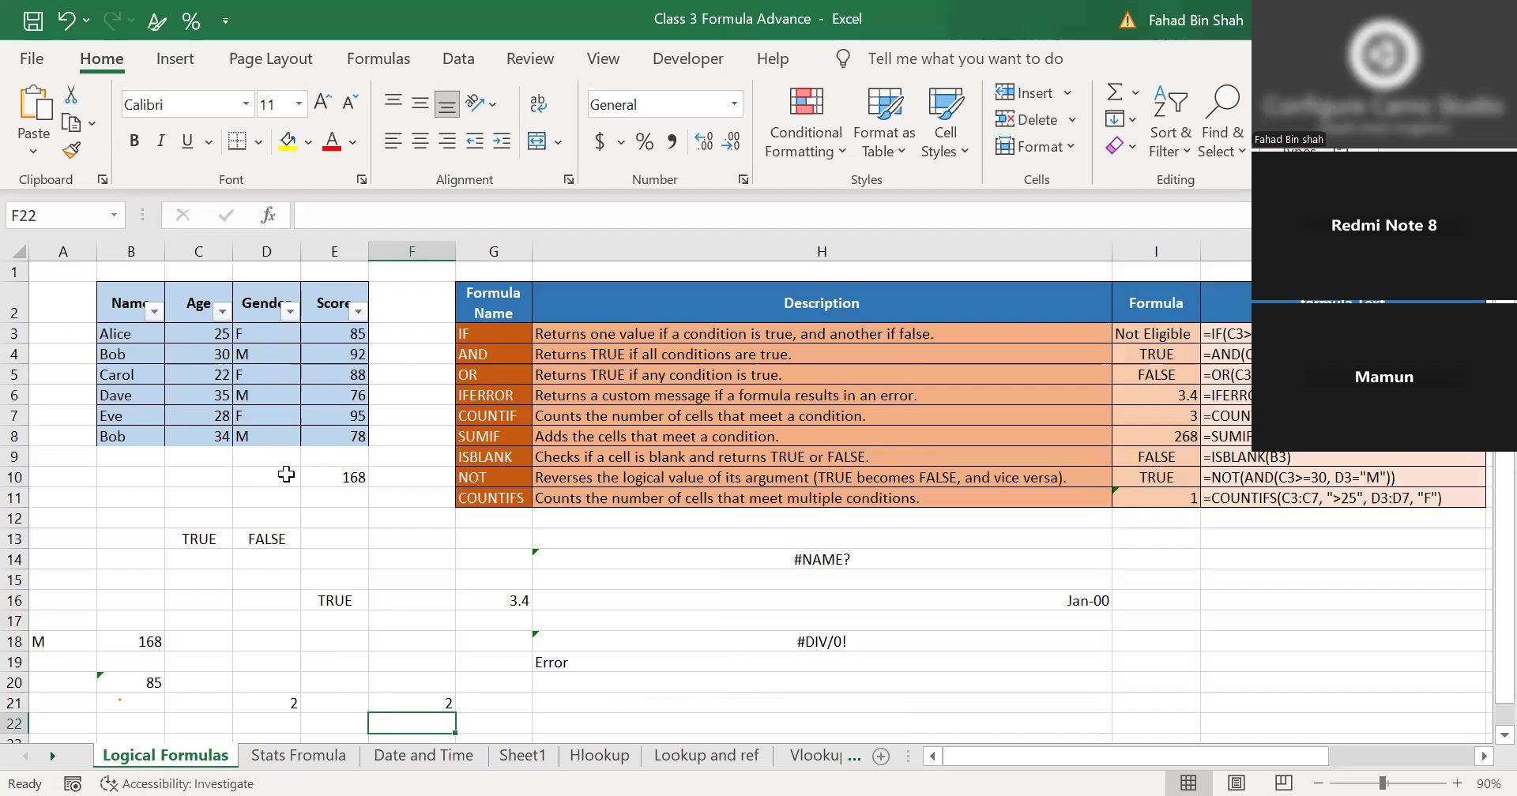
# Switch to the Stats Fromula sheet and begin a MEDIAN formula in cell C14.
pyautogui.click(316, 760)
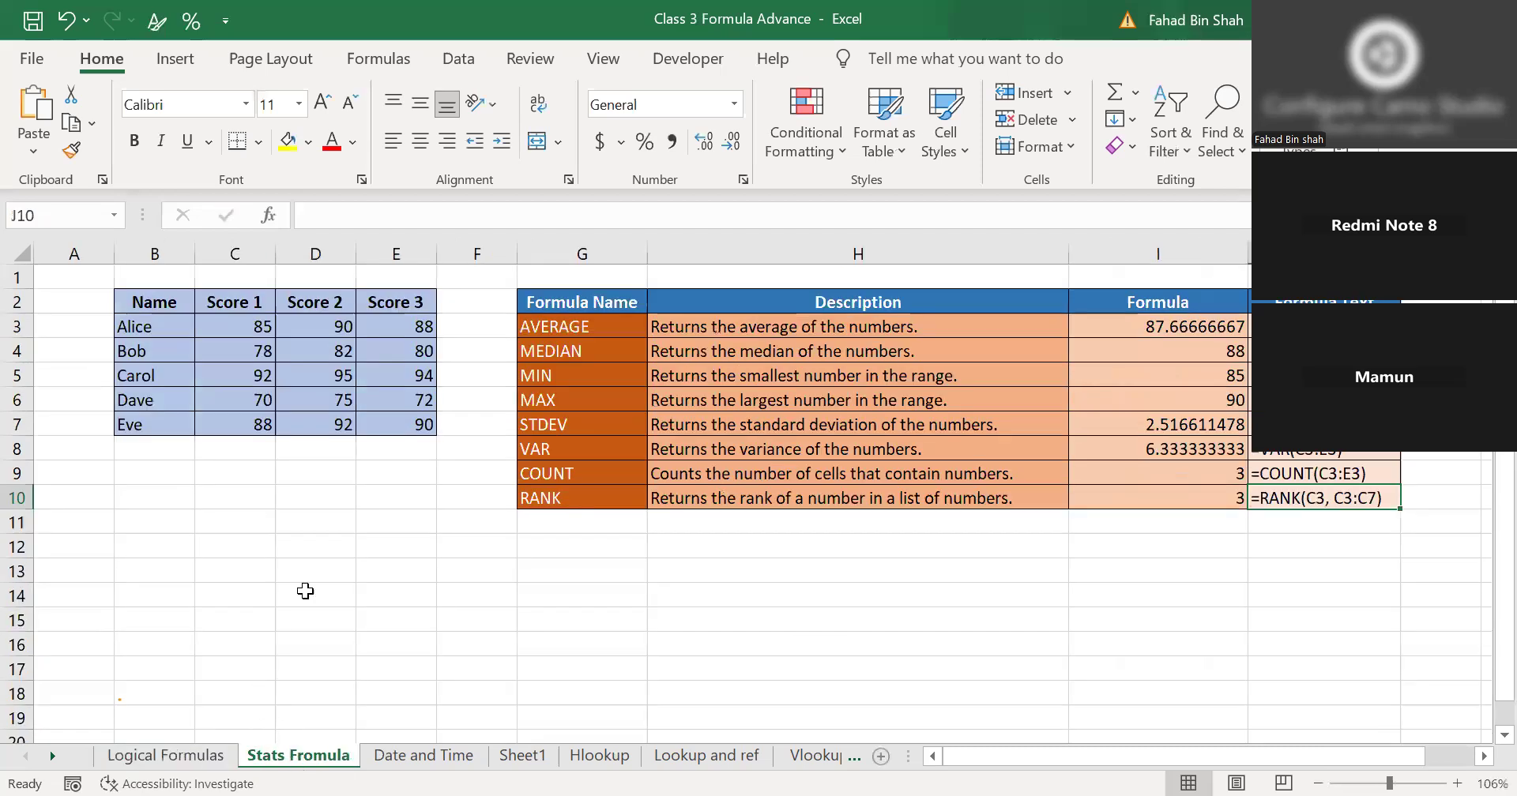
pyautogui.click(550, 330)
pyautogui.click(567, 357)
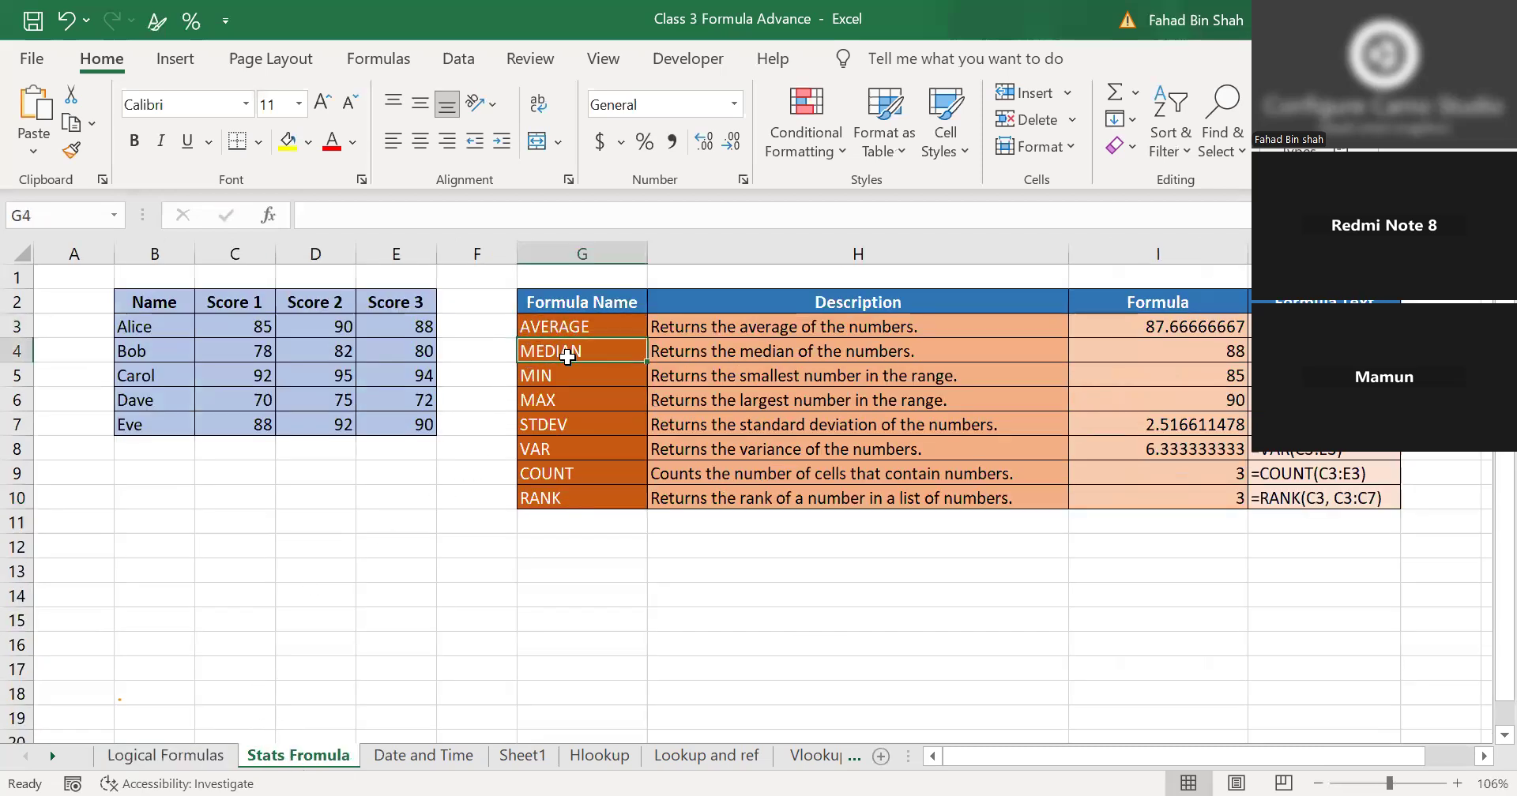
pyautogui.click(217, 592)
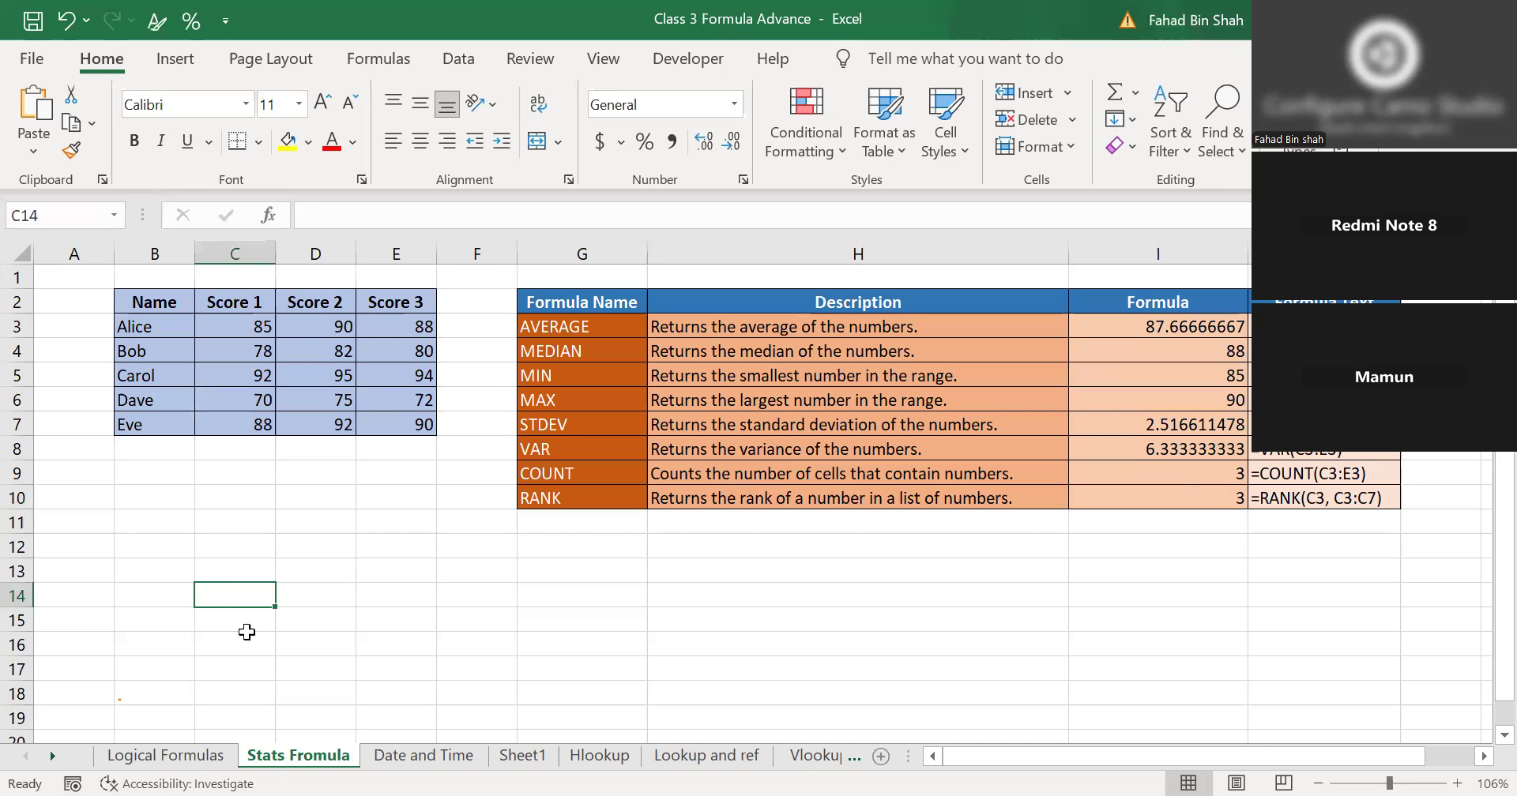
pyautogui.write('=')
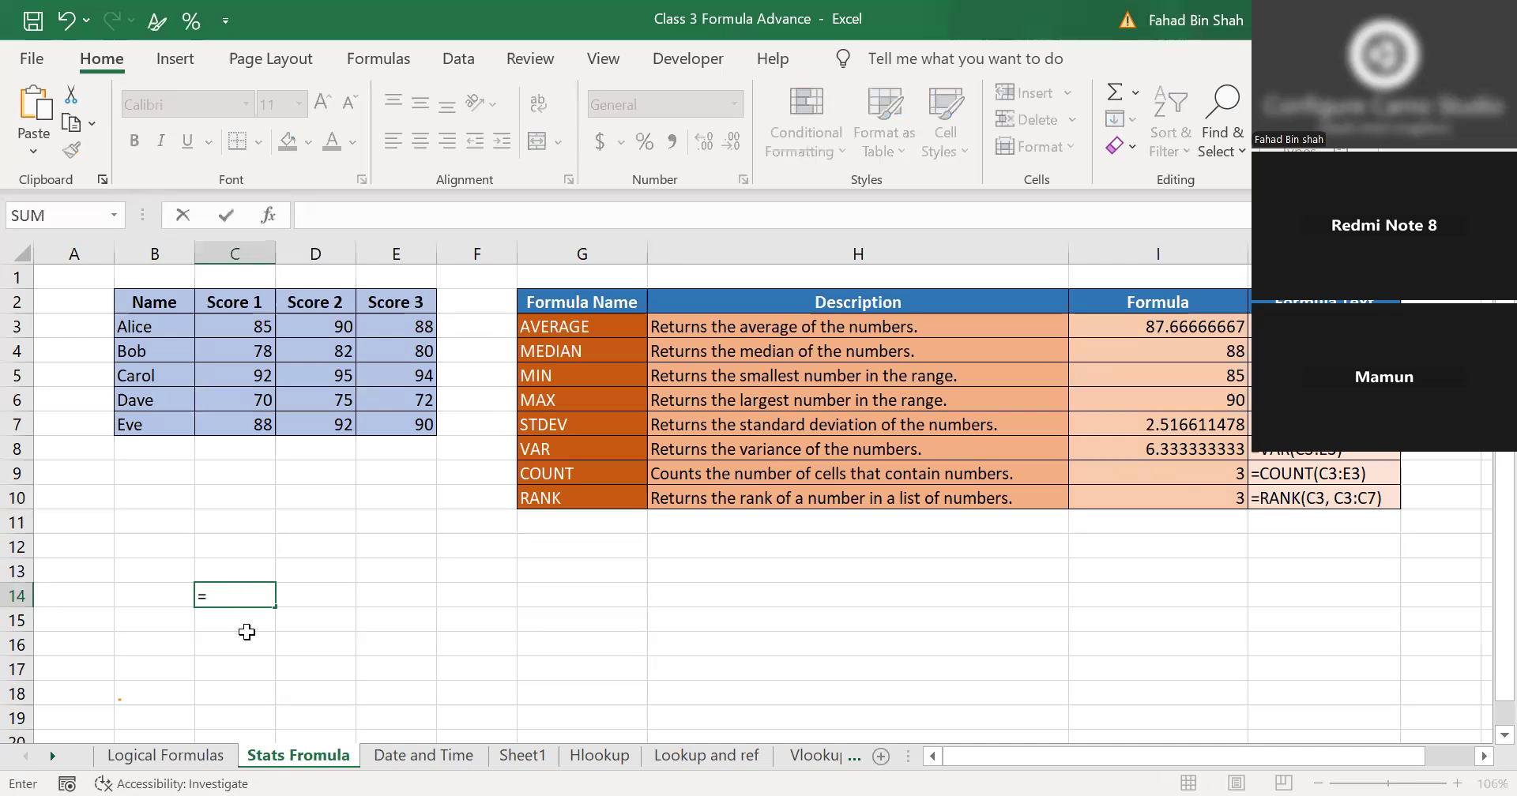
pyautogui.write('me')
pyautogui.press('Tab')
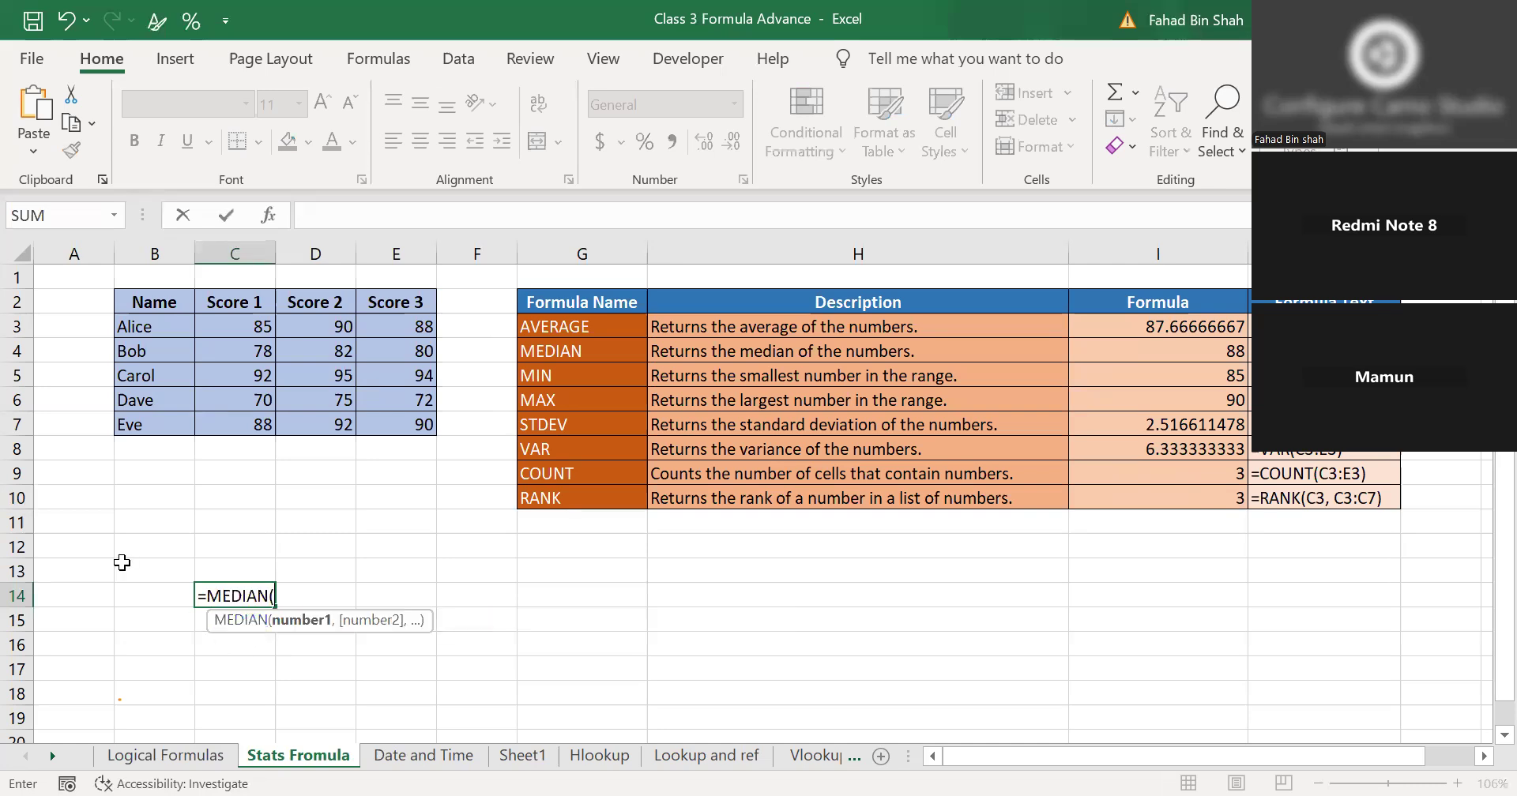
# Complete the MEDIAN formula in C14 with the separate arguments C3, C4 and C5, and enter it.
pyautogui.click(253, 337)
pyautogui.write(',')
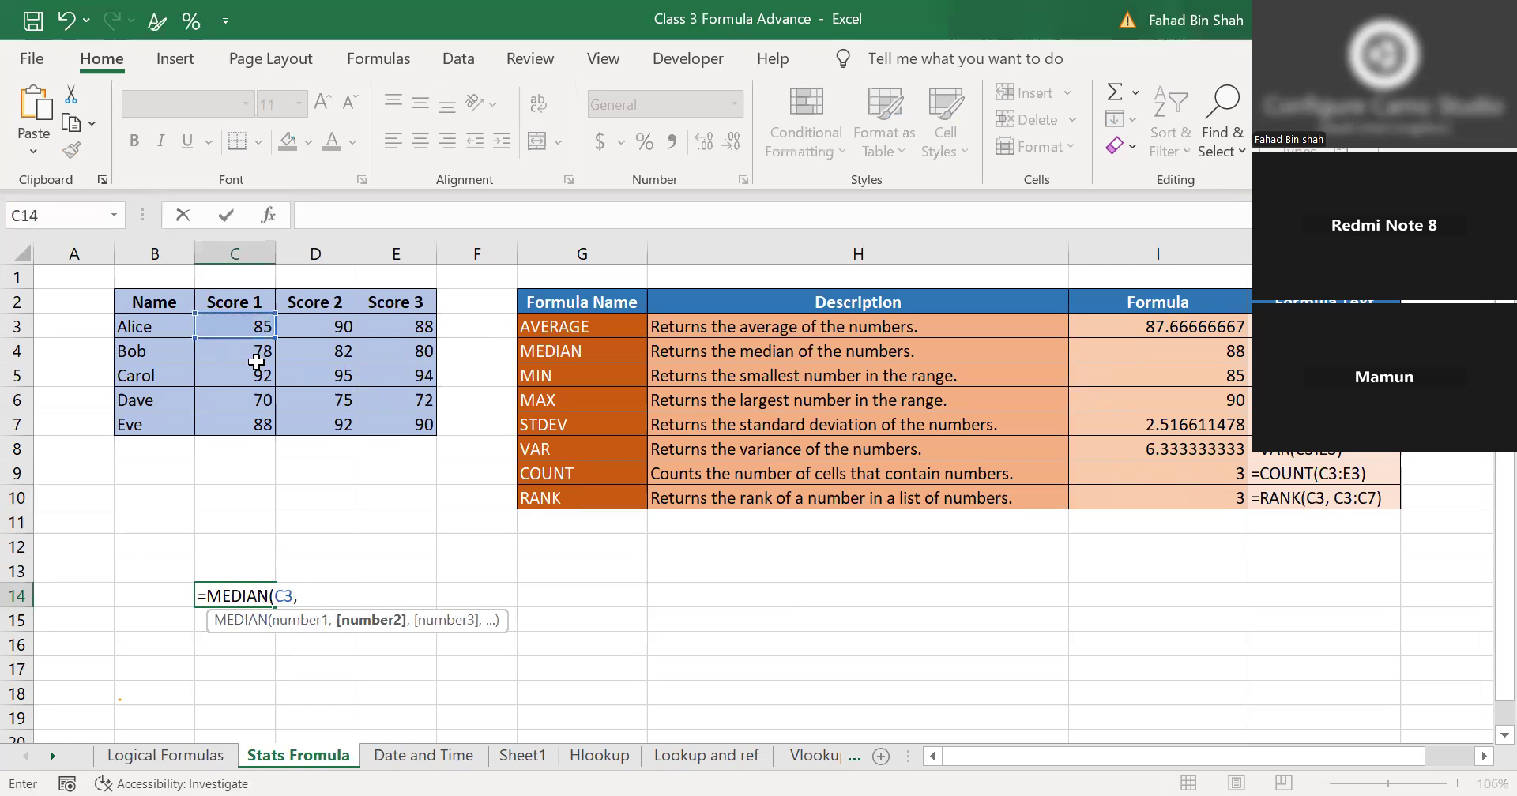
pyautogui.click(251, 350)
pyautogui.write(',')
pyautogui.click(236, 381)
pyautogui.write(')')
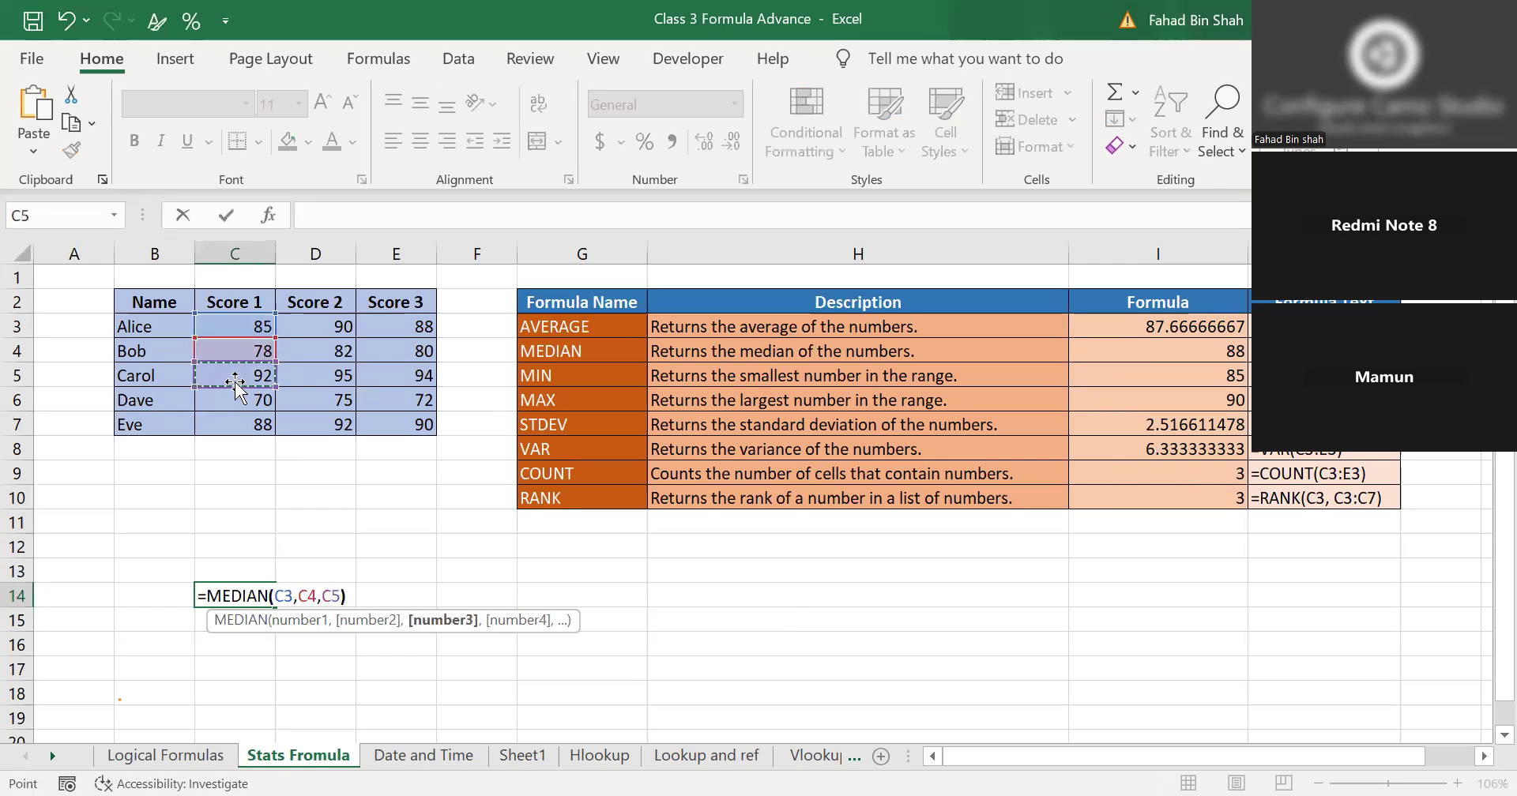
pyautogui.press('Return')
pyautogui.click(265, 594)
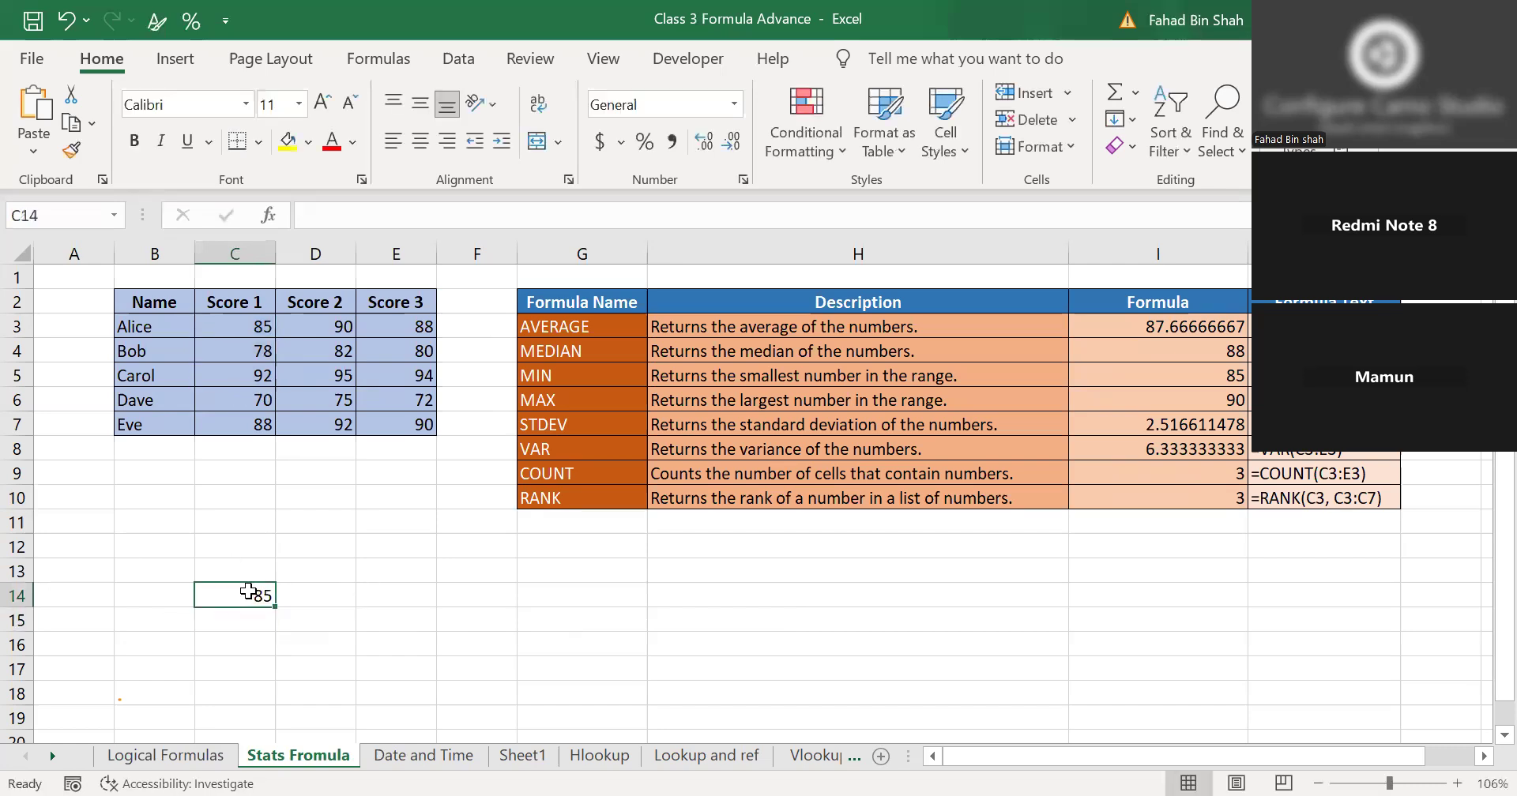
# Enter a MIN formula in cell E15 over the Score 1 values in C3:C7.
pyautogui.click(415, 621)
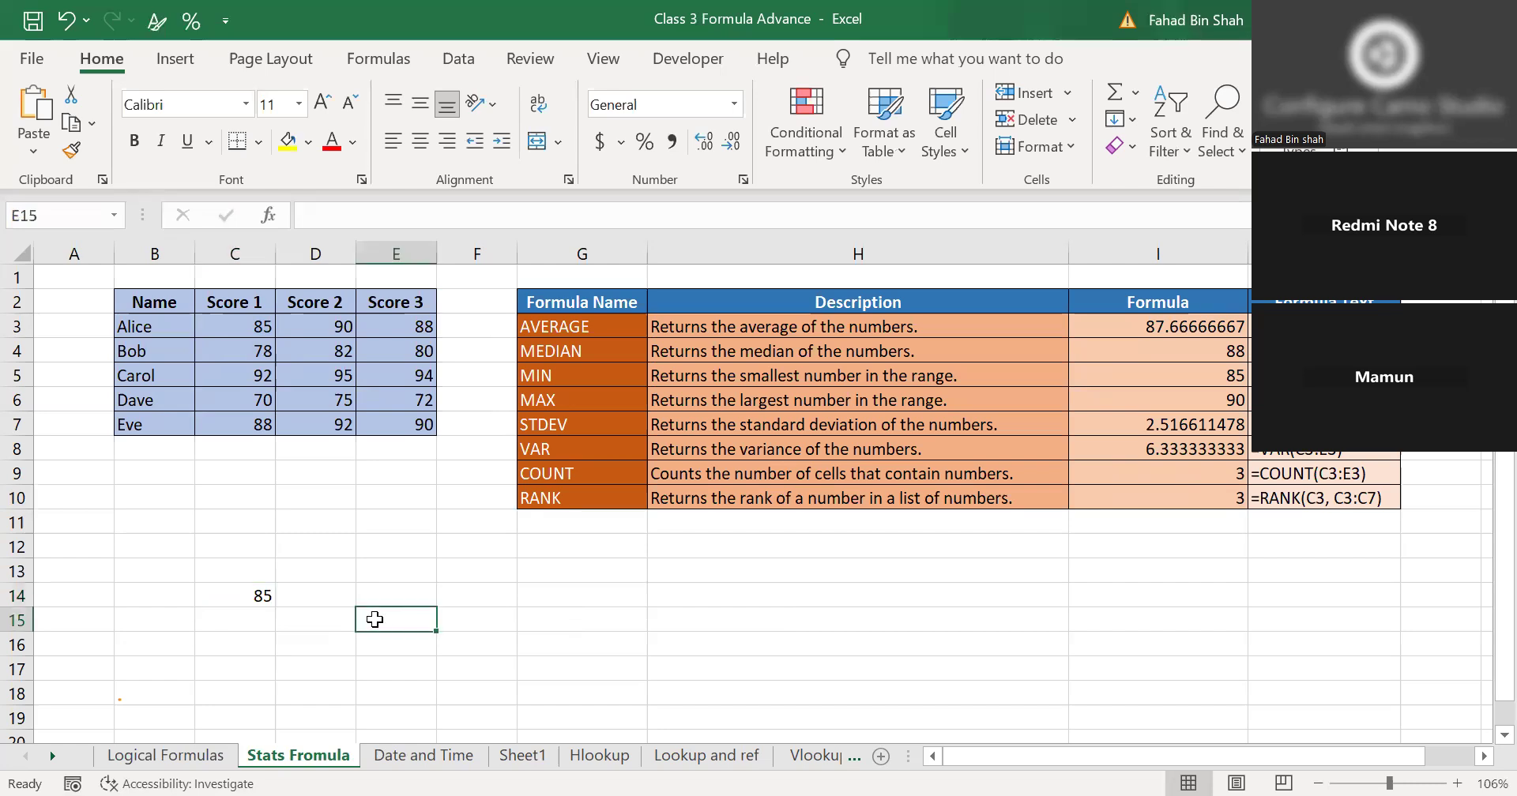
pyautogui.write('=')
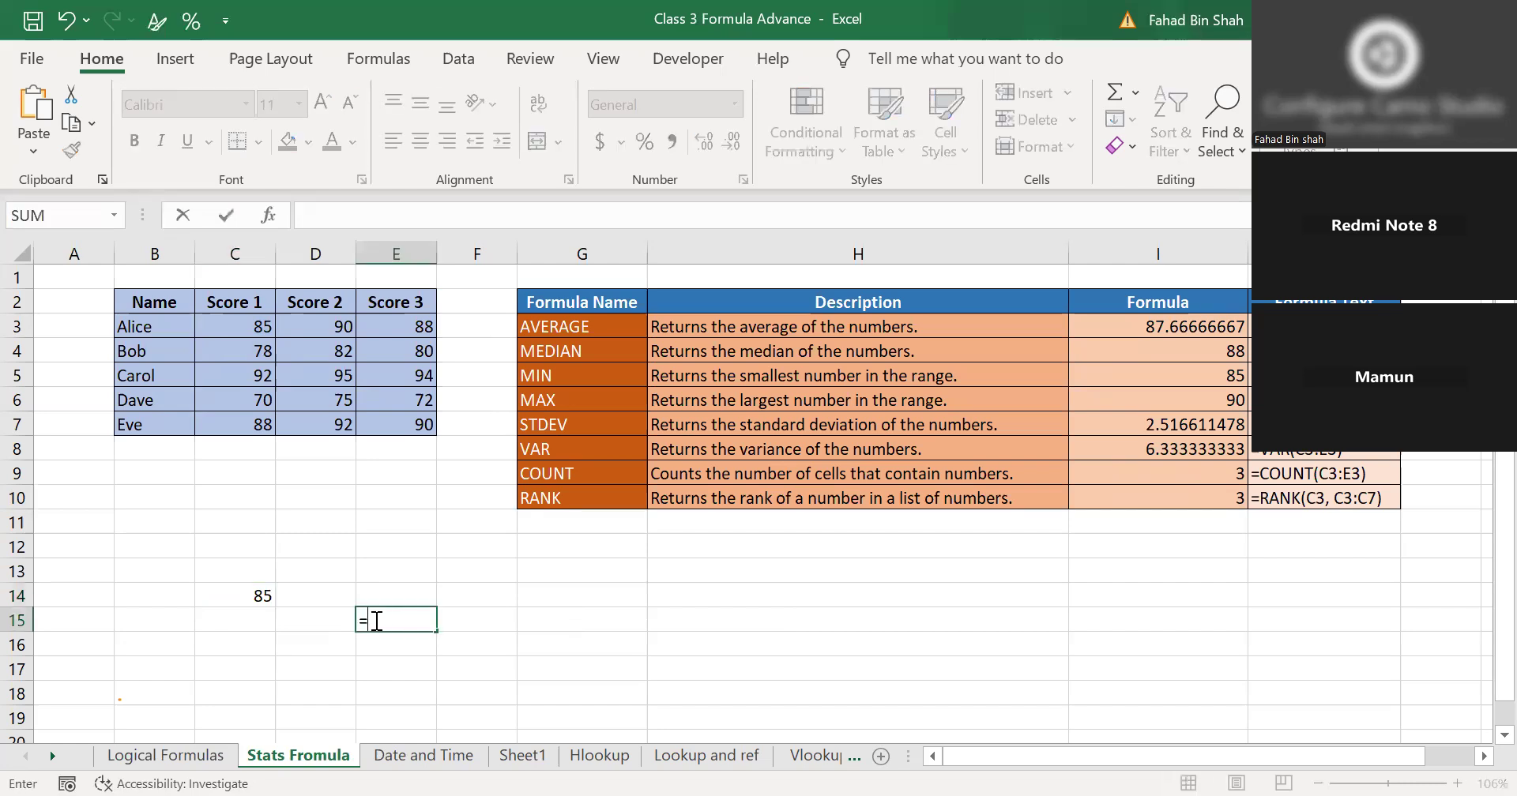
pyautogui.write('MIN(')
pyautogui.click(237, 326)
pyautogui.keyDown('shift'); pyautogui.click(247, 428); pyautogui.keyUp('shift')
pyautogui.write(')')
pyautogui.press('Return')
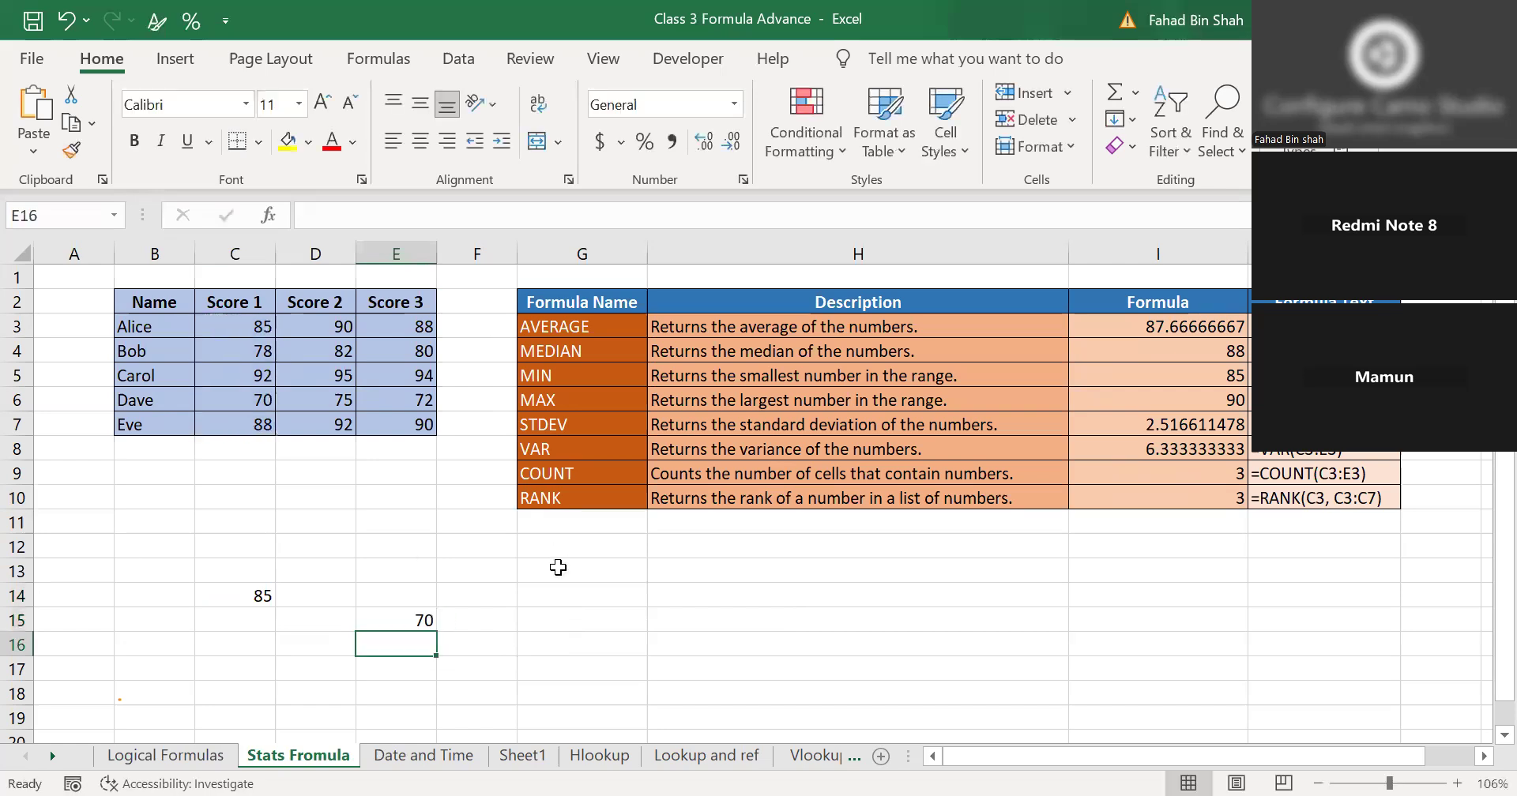
pyautogui.click(551, 592)
pyautogui.write('=')
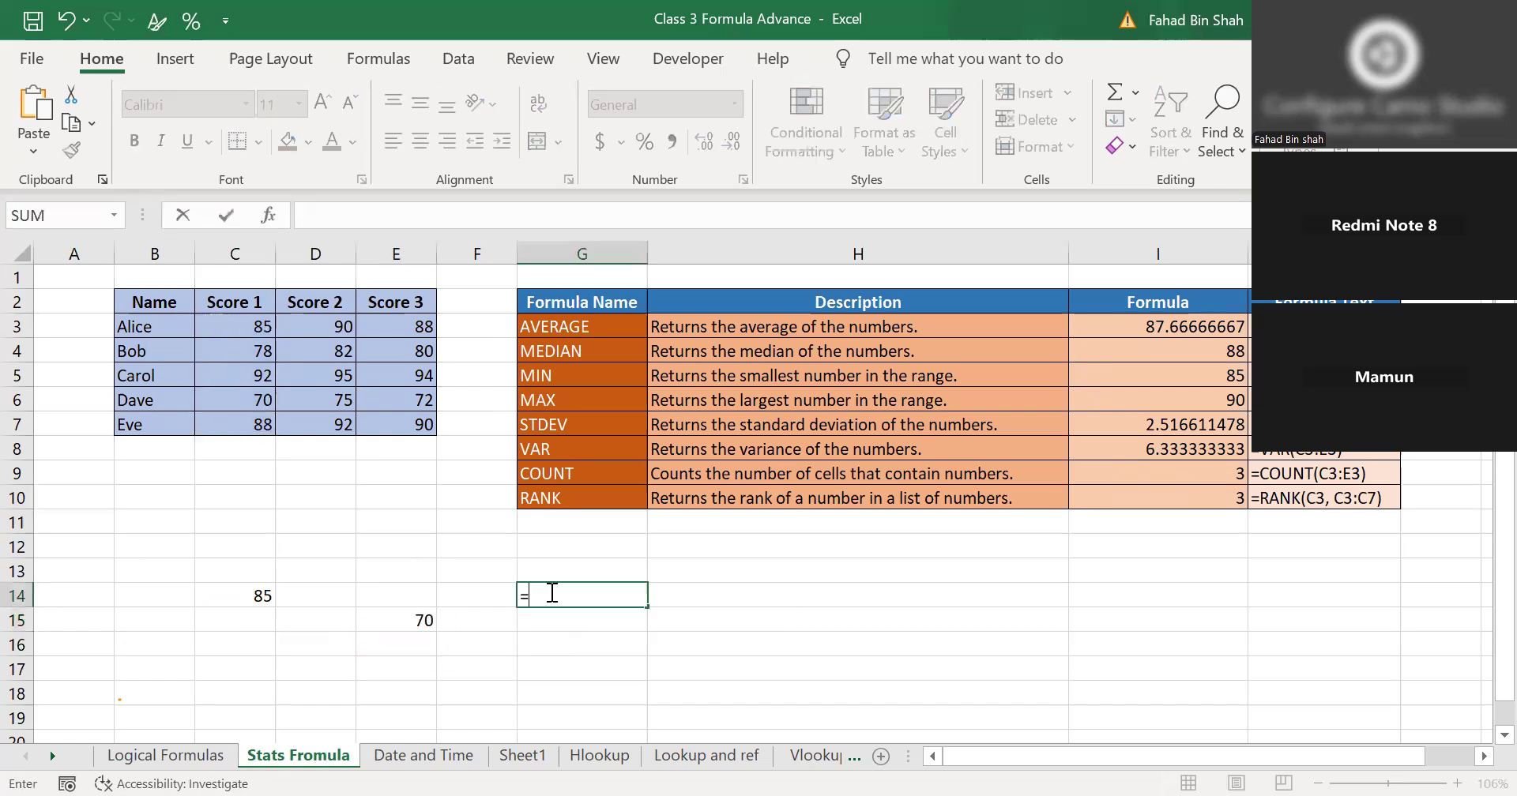
pyautogui.write('MAX(')
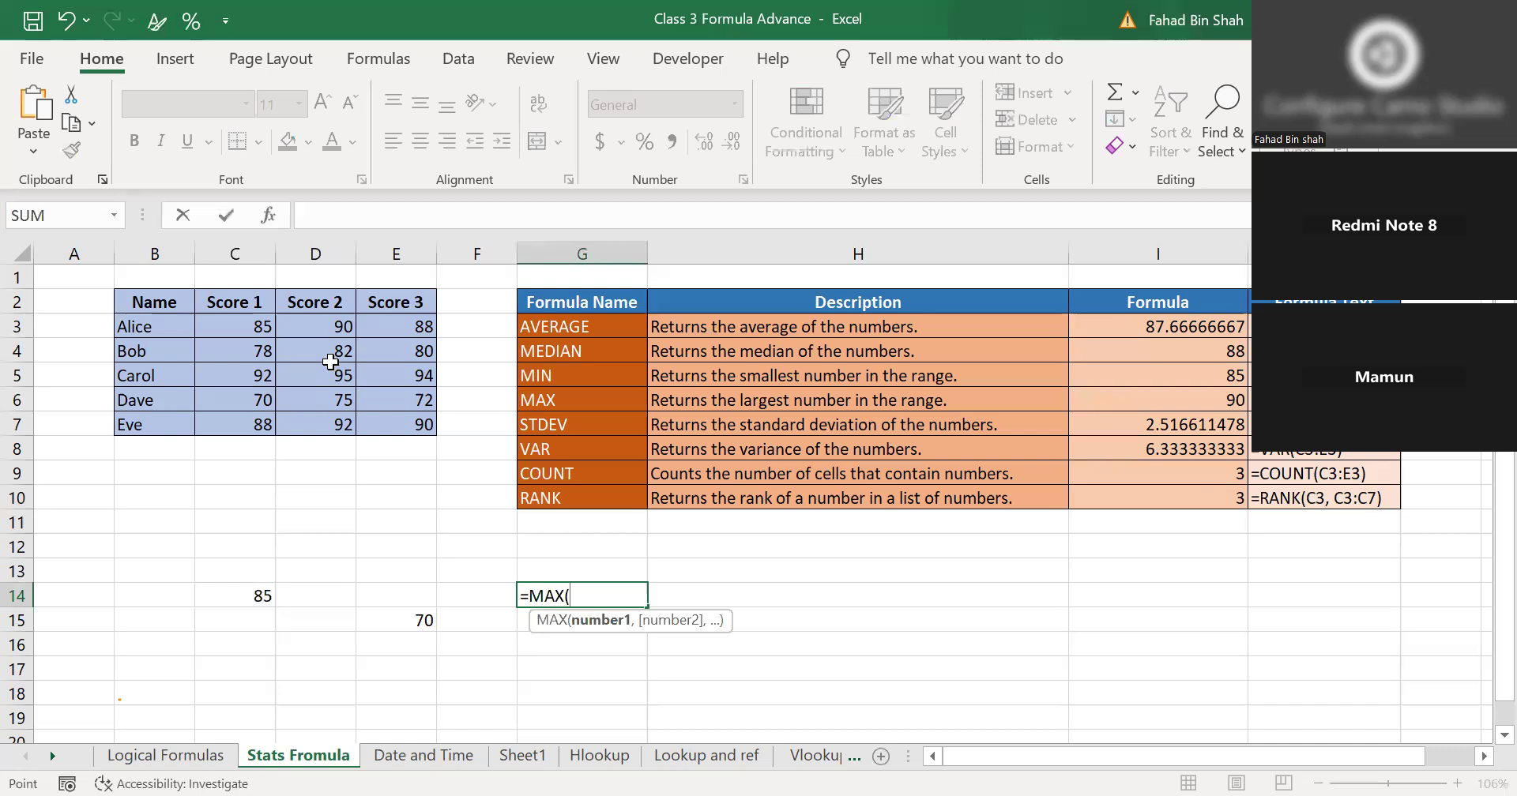
pyautogui.click(833, 646)
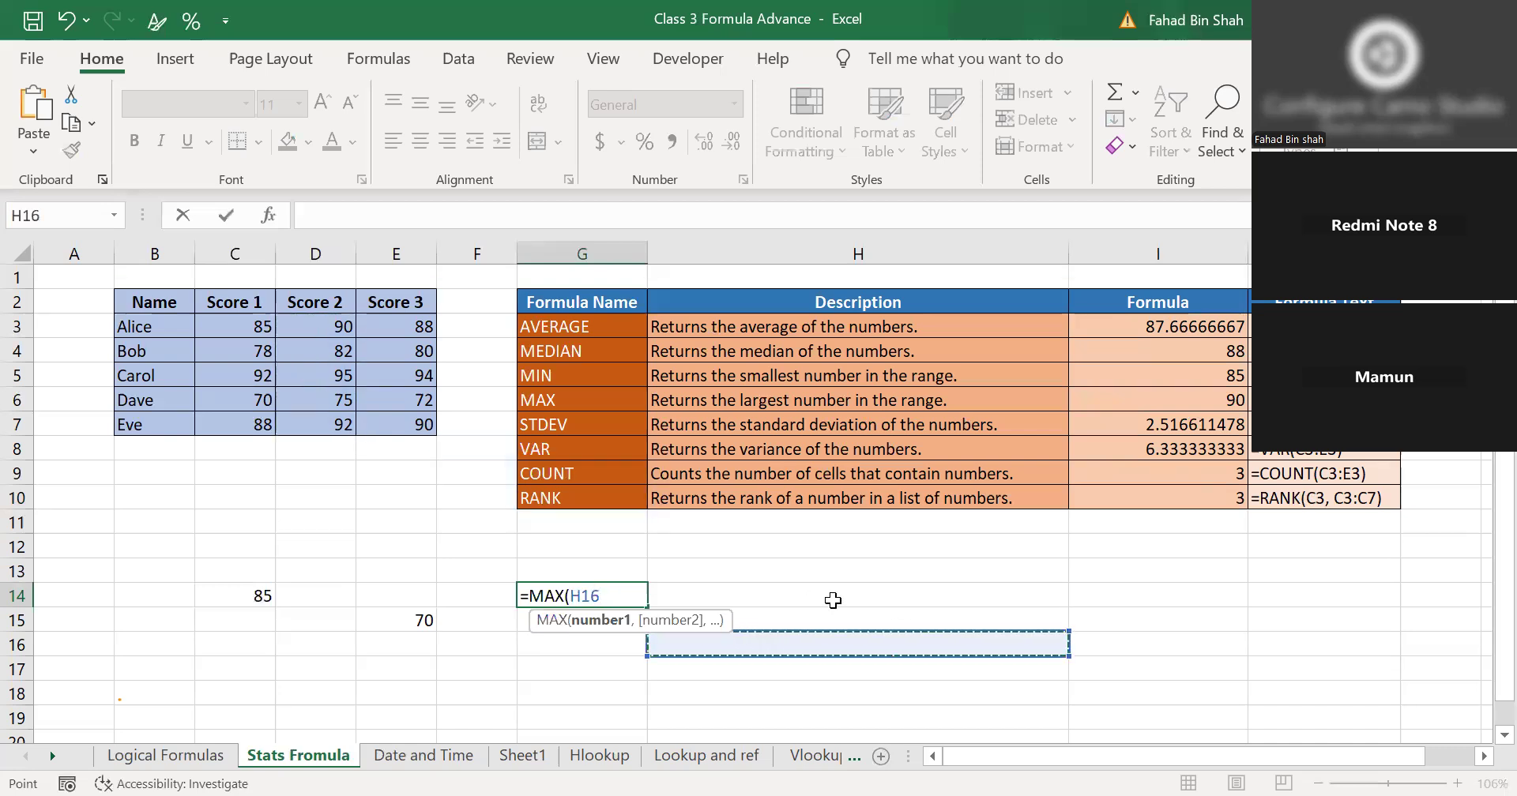
pyautogui.click(906, 604)
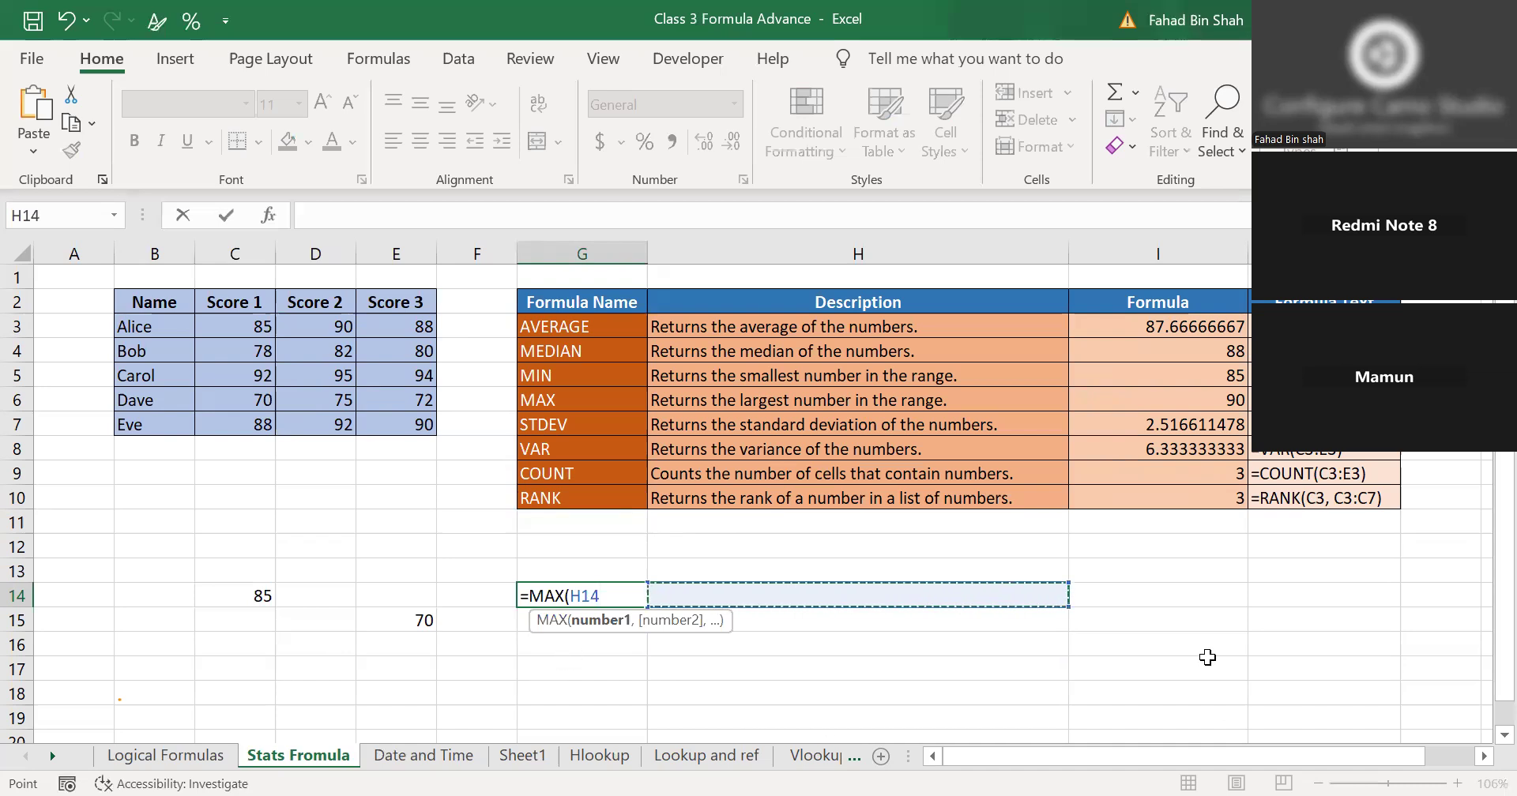
pyautogui.click(582, 675)
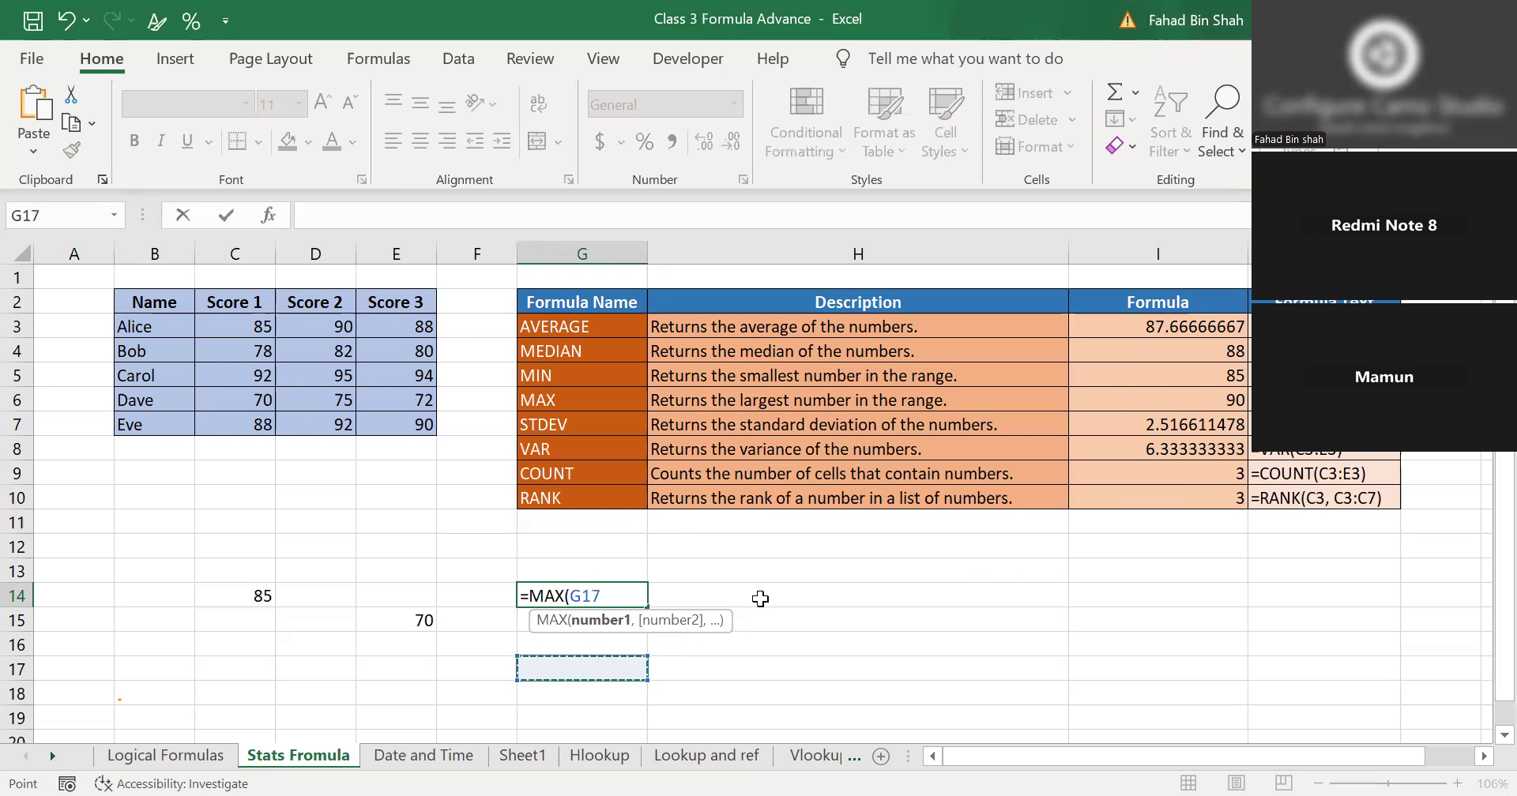
pyautogui.click(616, 596)
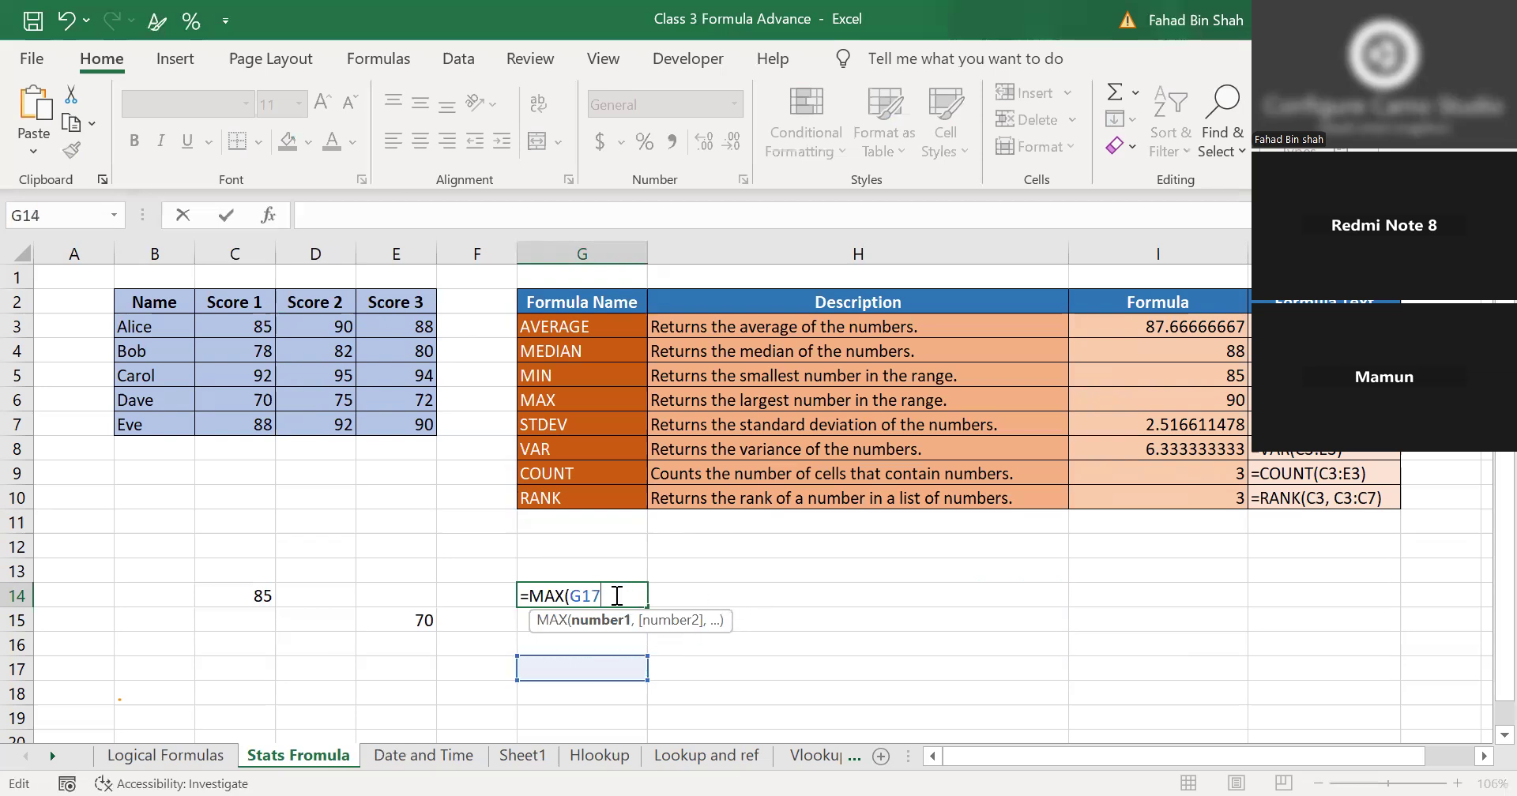
pyautogui.press('BackSpace')
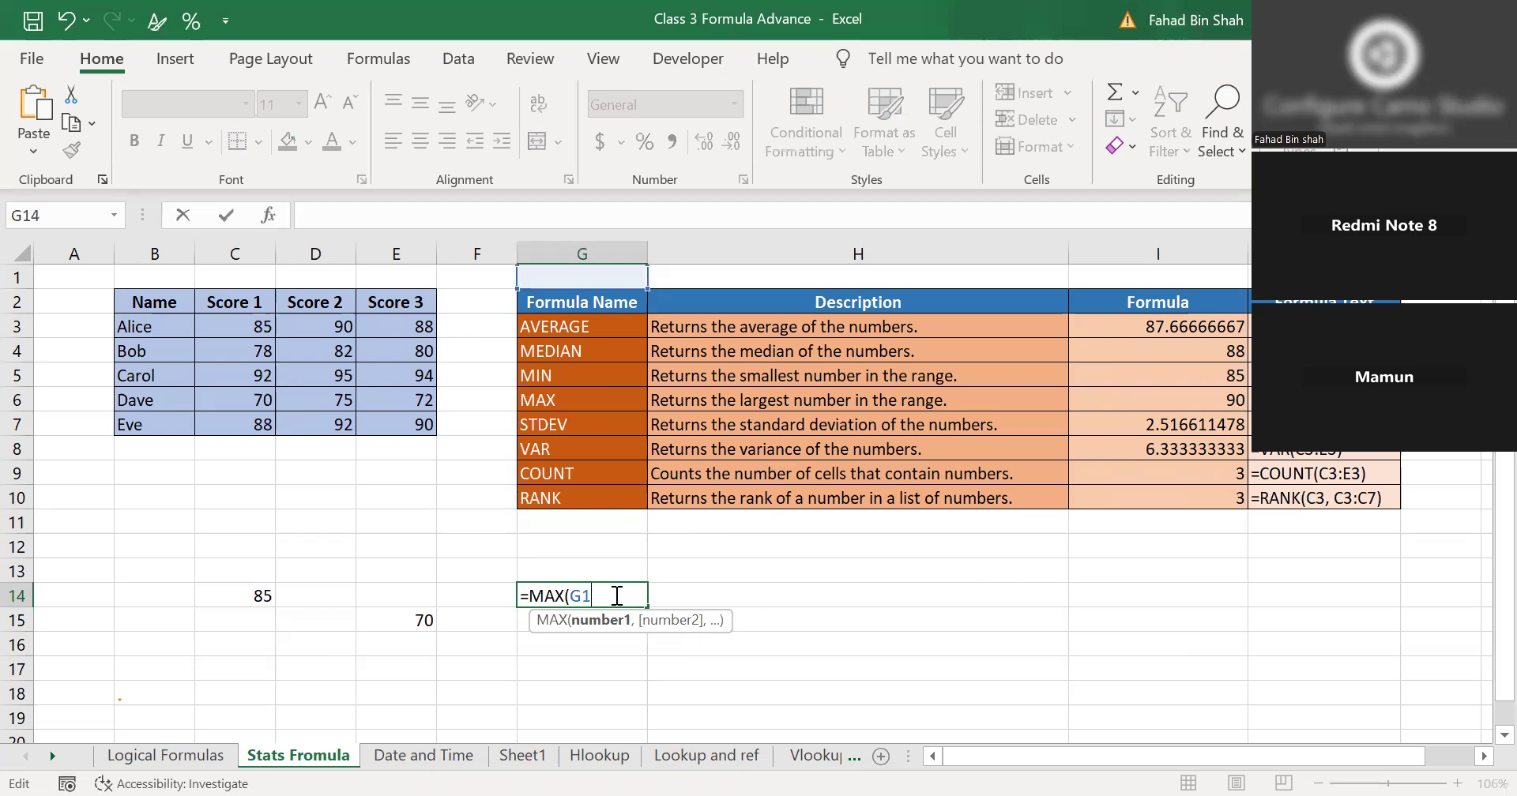
pyautogui.press('BackSpace')
pyautogui.press('BackSpace')
pyautogui.press('BackSpace')
pyautogui.press('BackSpace')
pyautogui.press('BackSpace')
pyautogui.press('BackSpace')
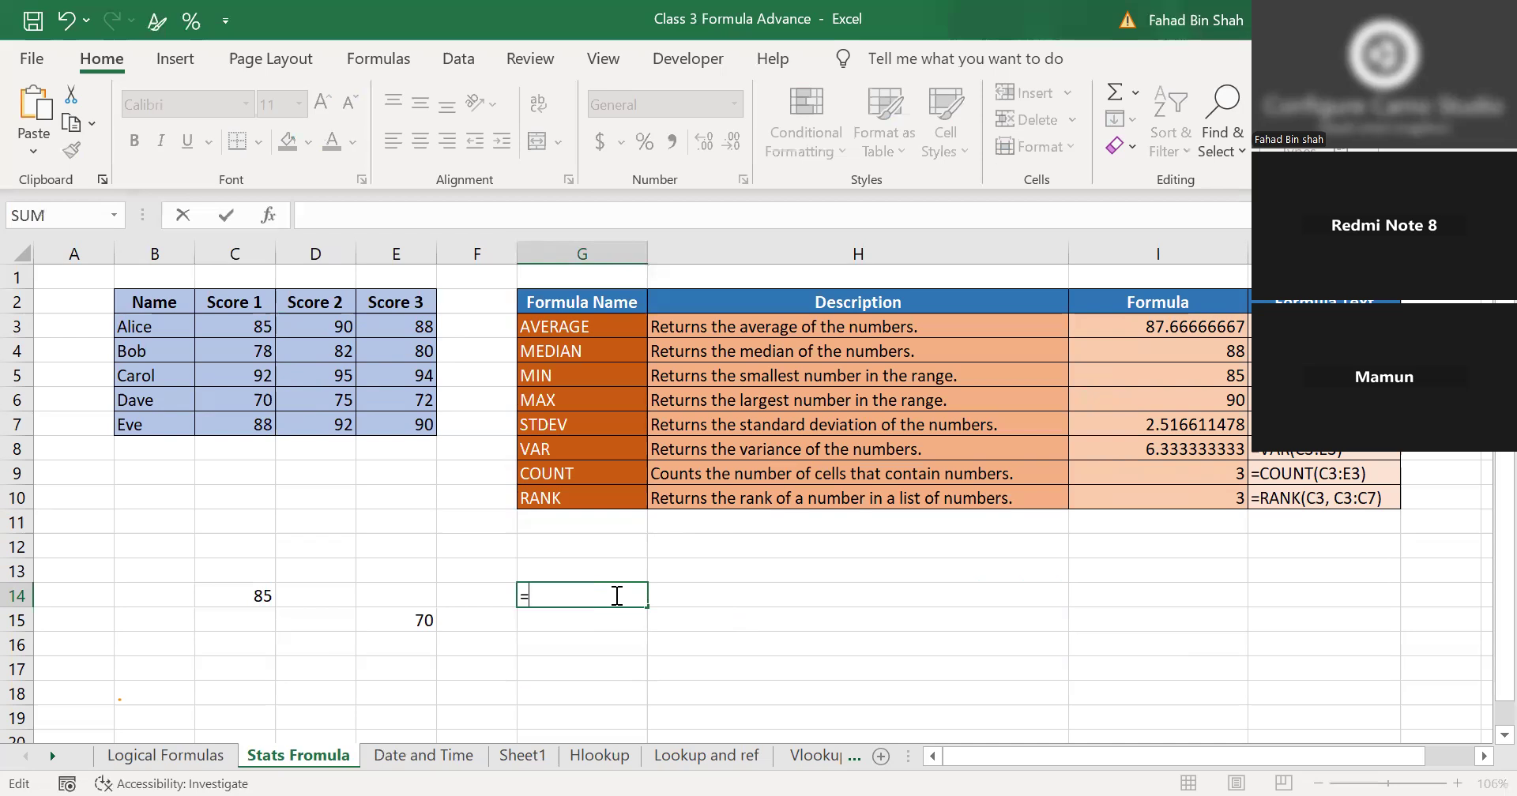
# Enter a RANK formula in G14 that ranks the score in C3 within the range C3:C6.
pyautogui.write('Ra')
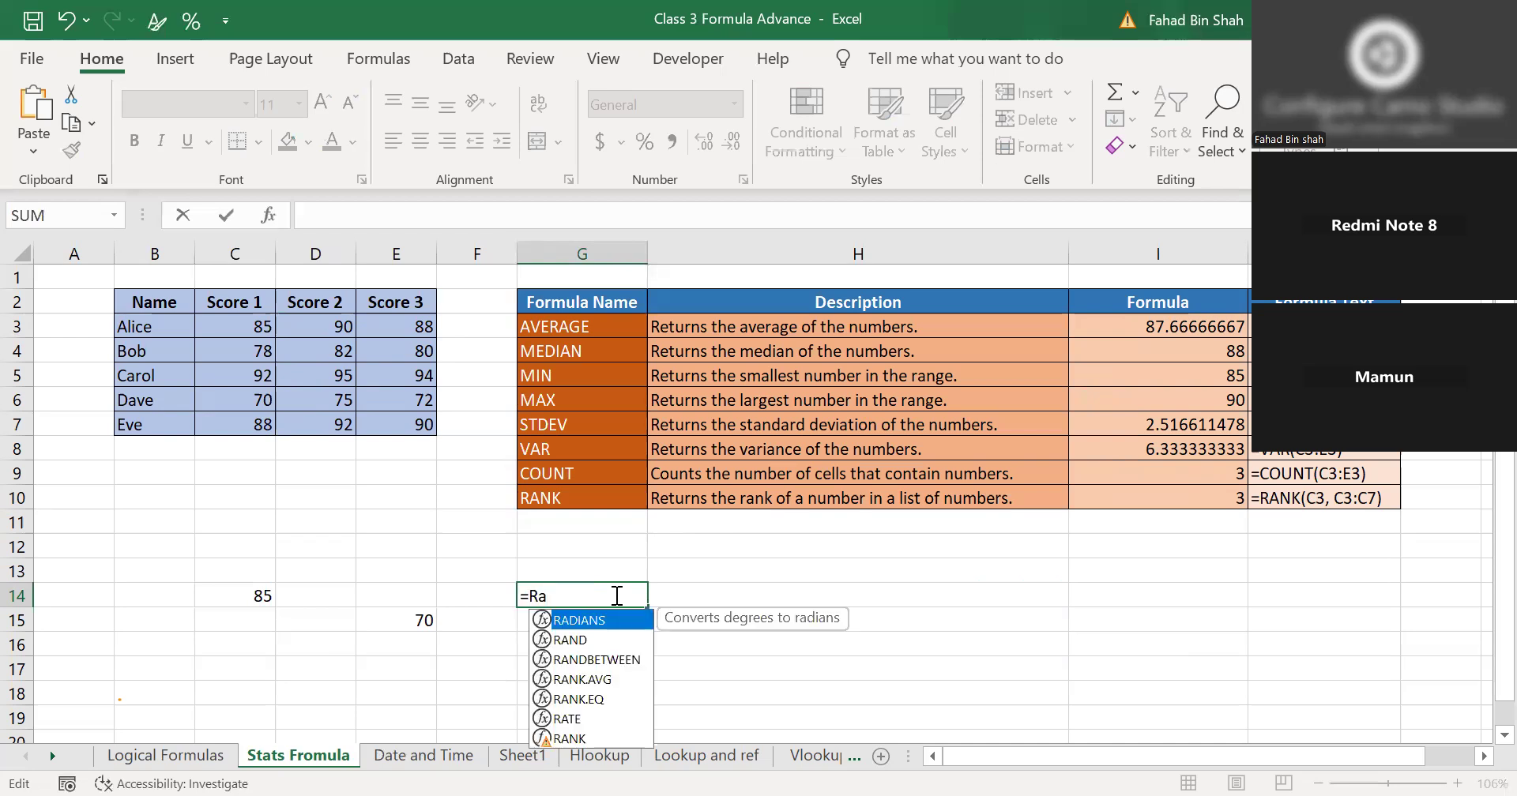
pyautogui.write('n')
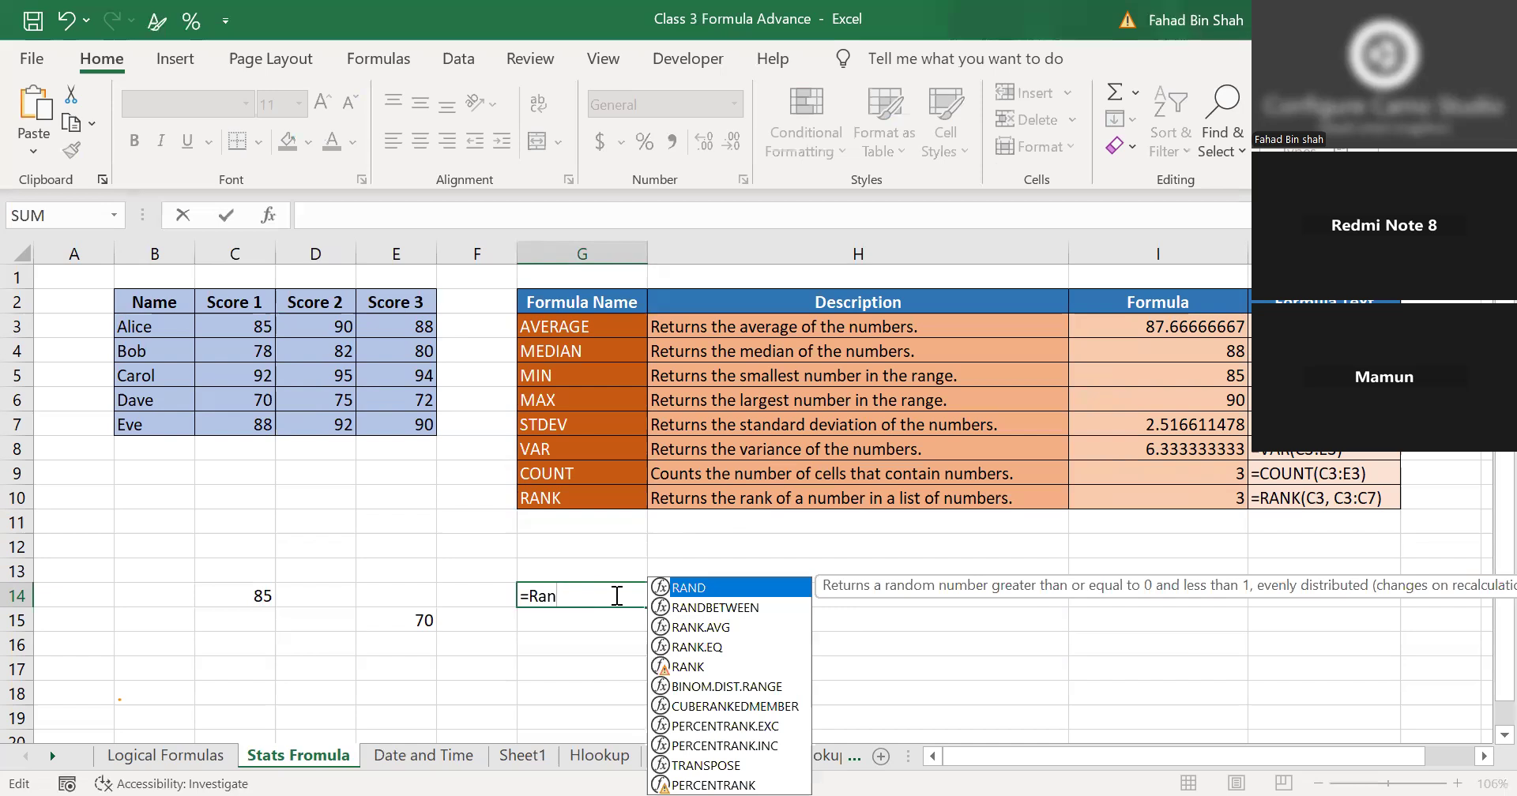
pyautogui.press('Down')
pyautogui.press('Down')
pyautogui.press('Down')
pyautogui.press('Down')
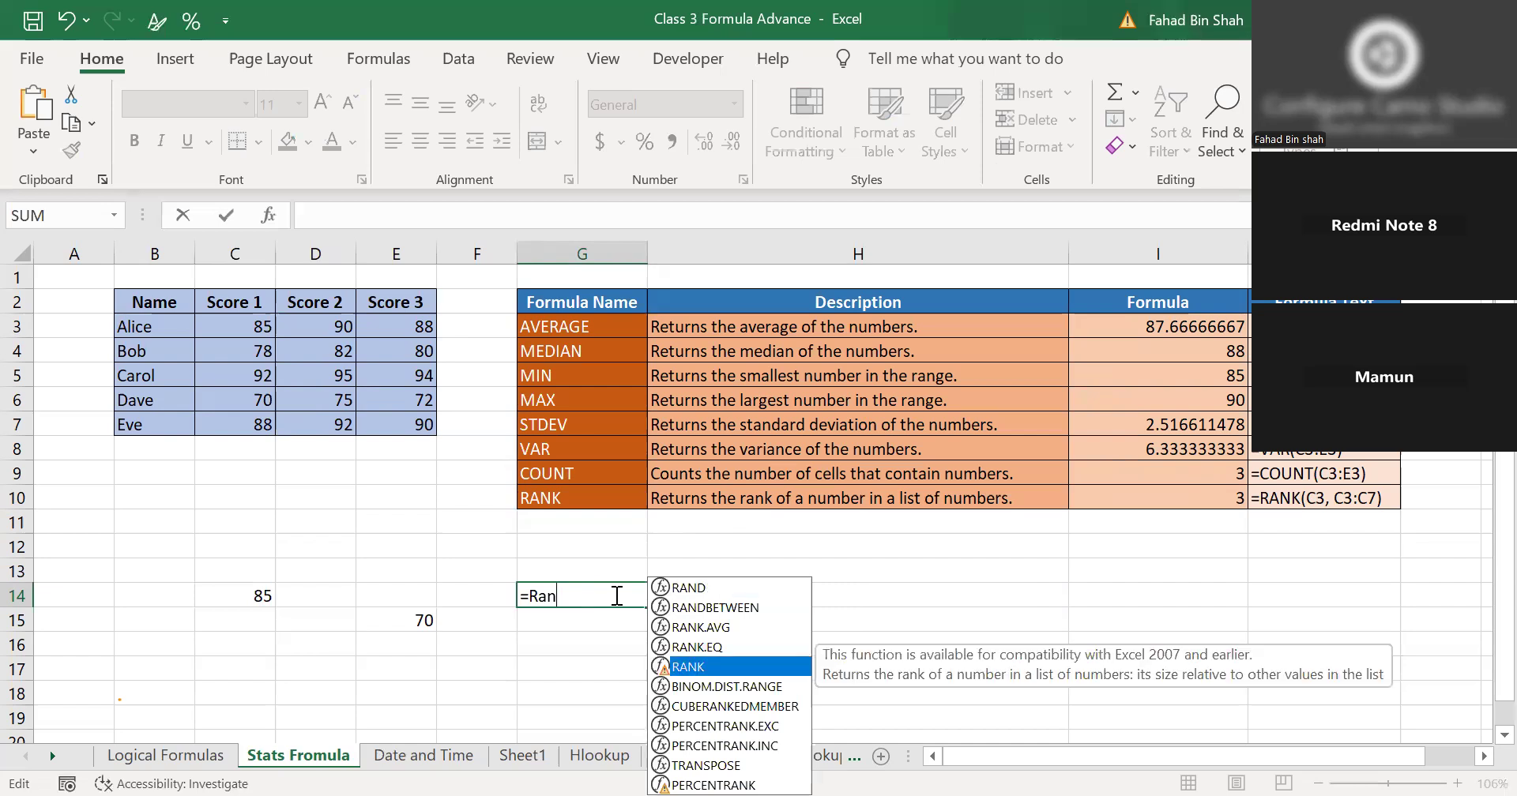
pyautogui.press('Tab')
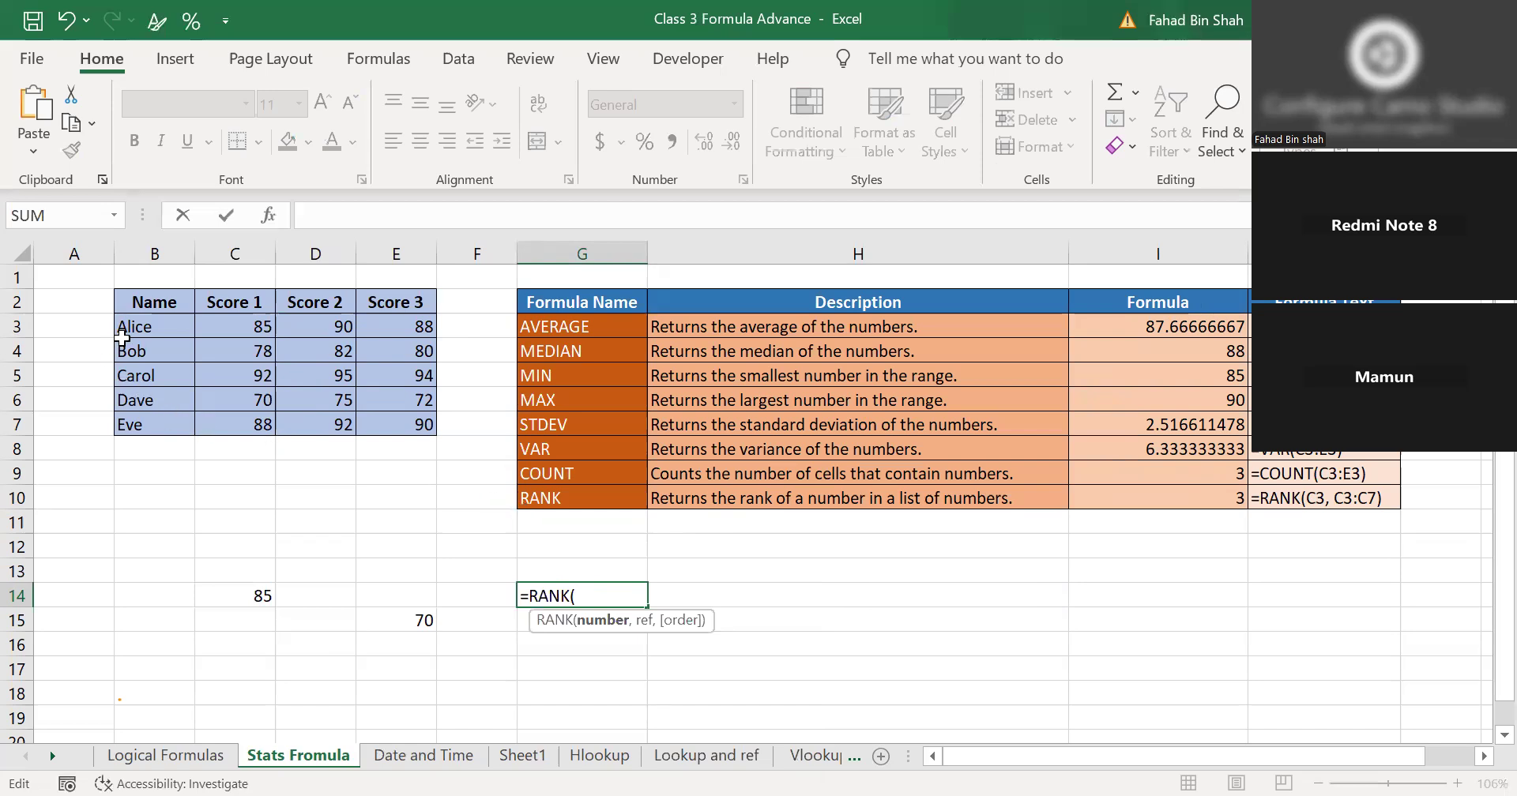
pyautogui.click(252, 330)
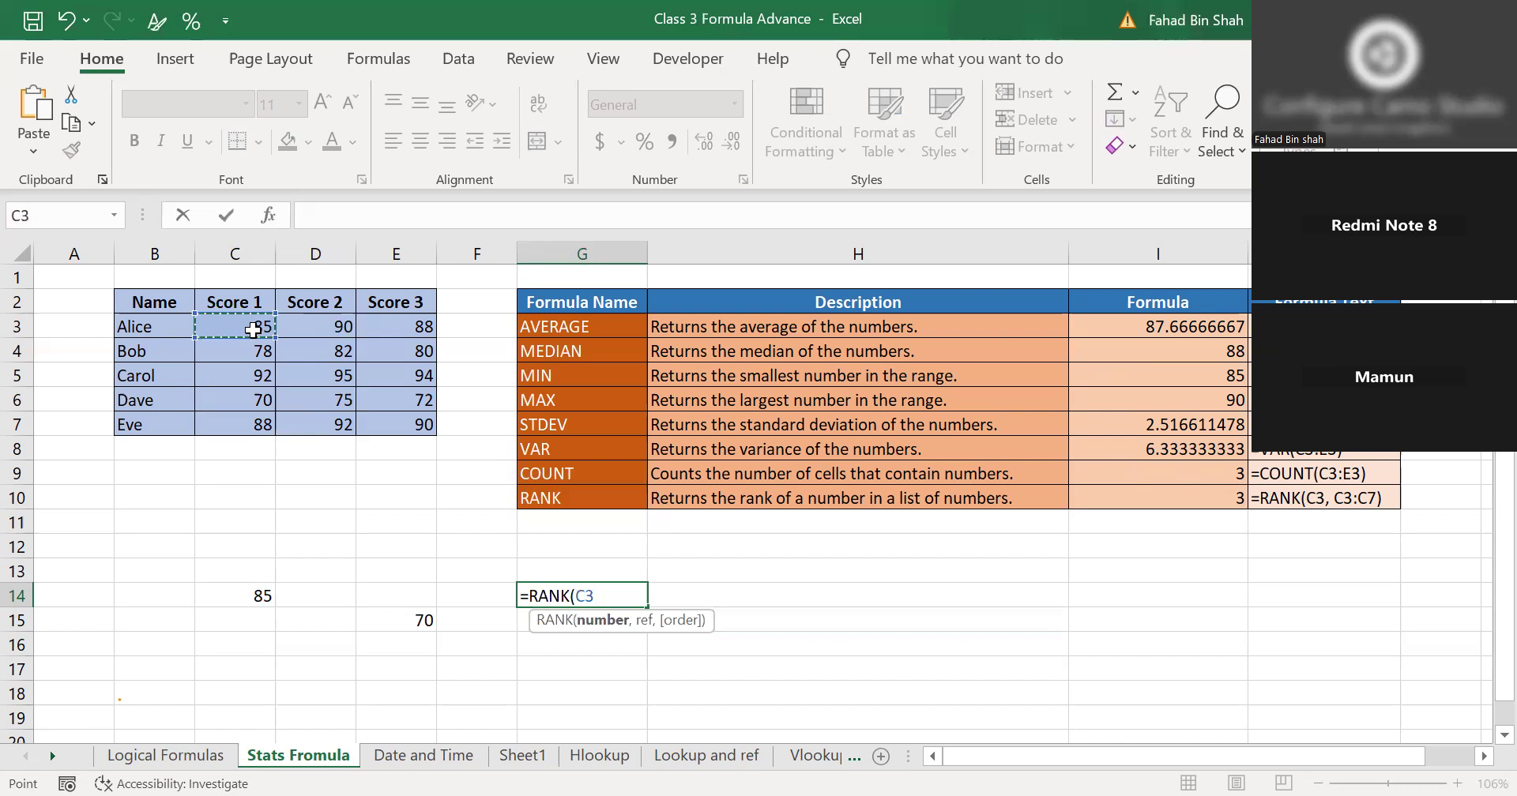
pyautogui.write(',')
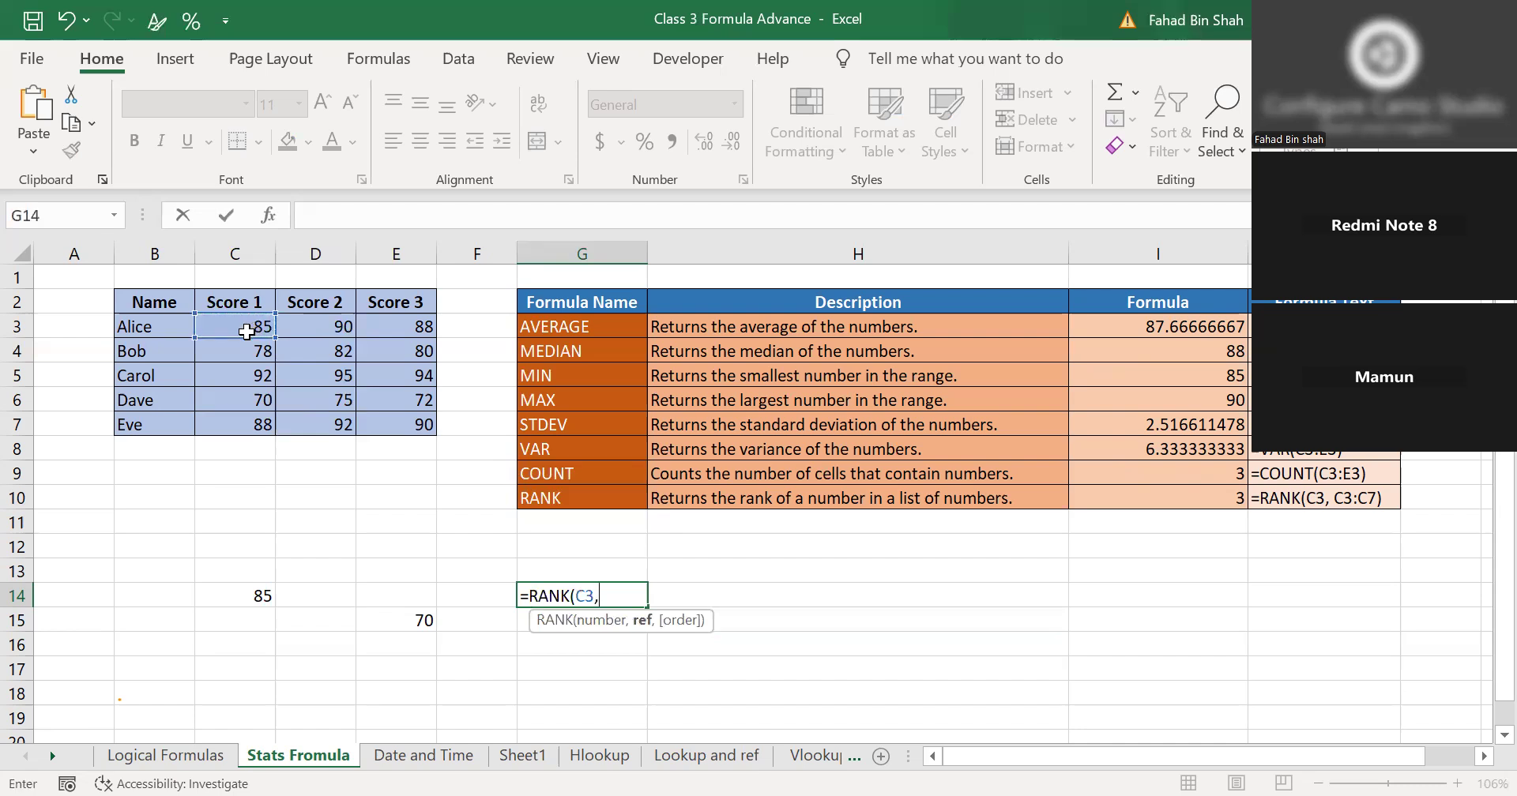
pyautogui.moveTo(247, 331); pyautogui.dragTo(256, 401)
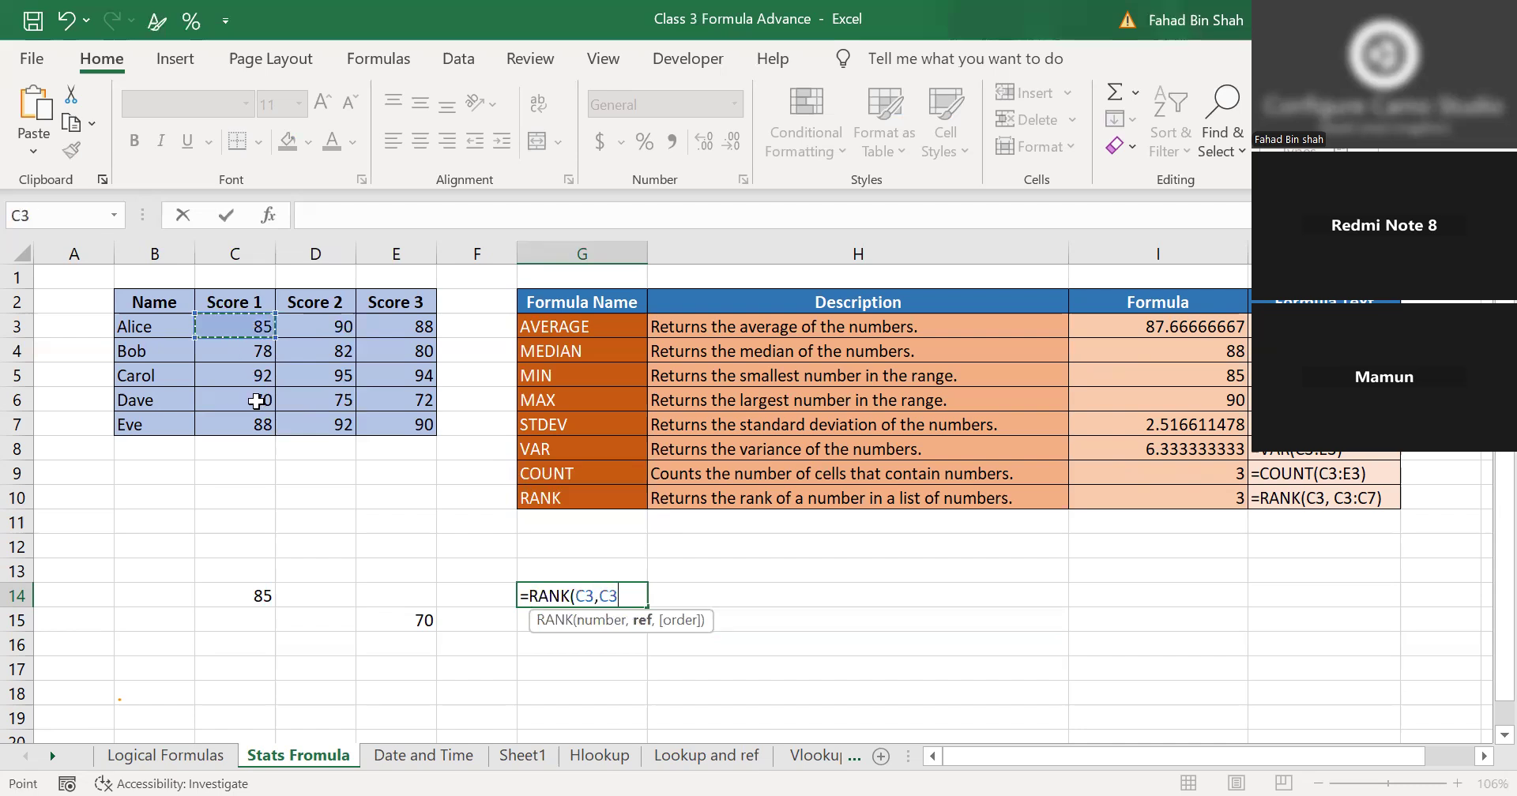
pyautogui.write(')')
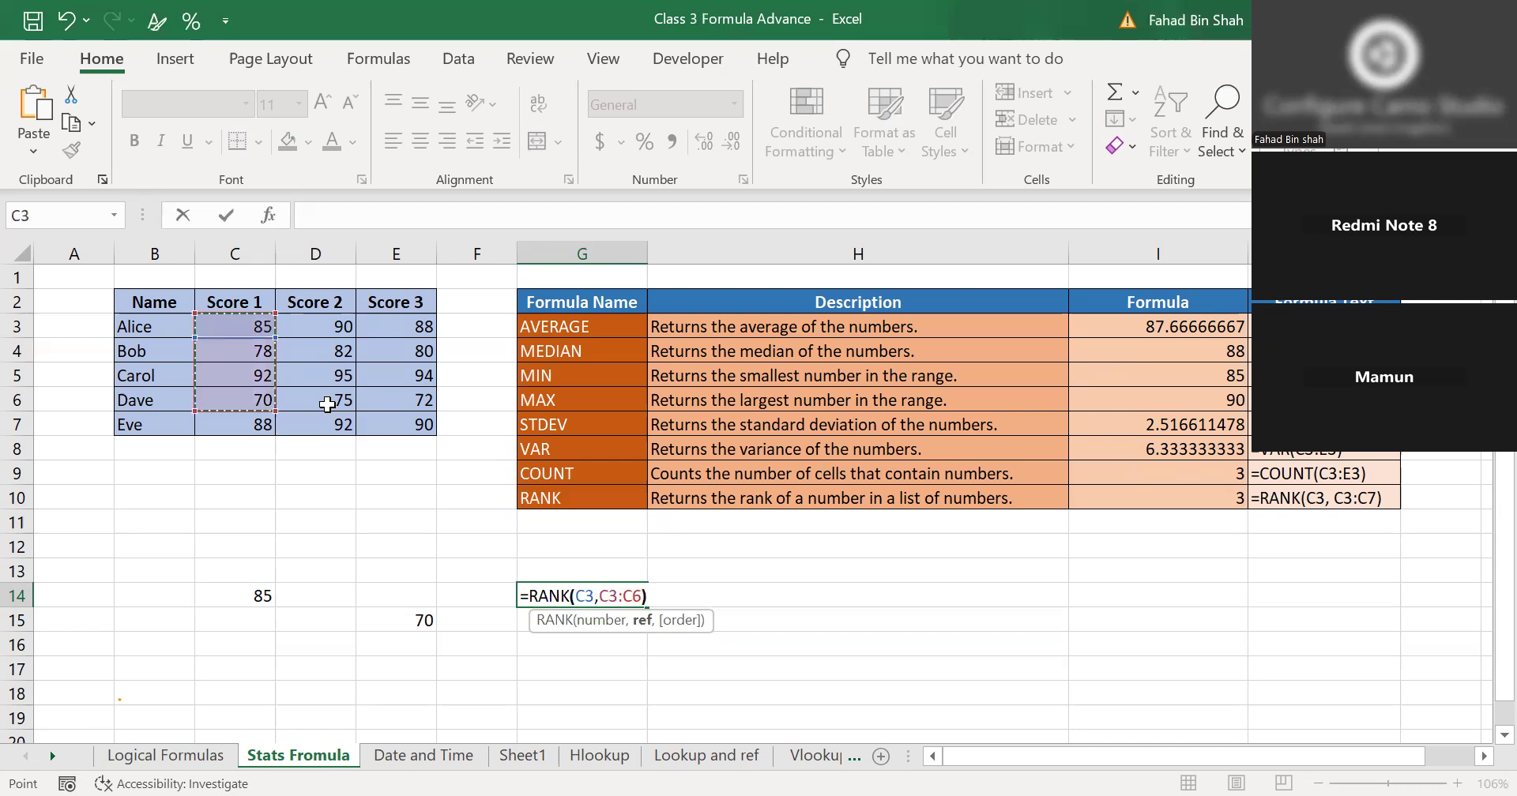
pyautogui.press('Return')
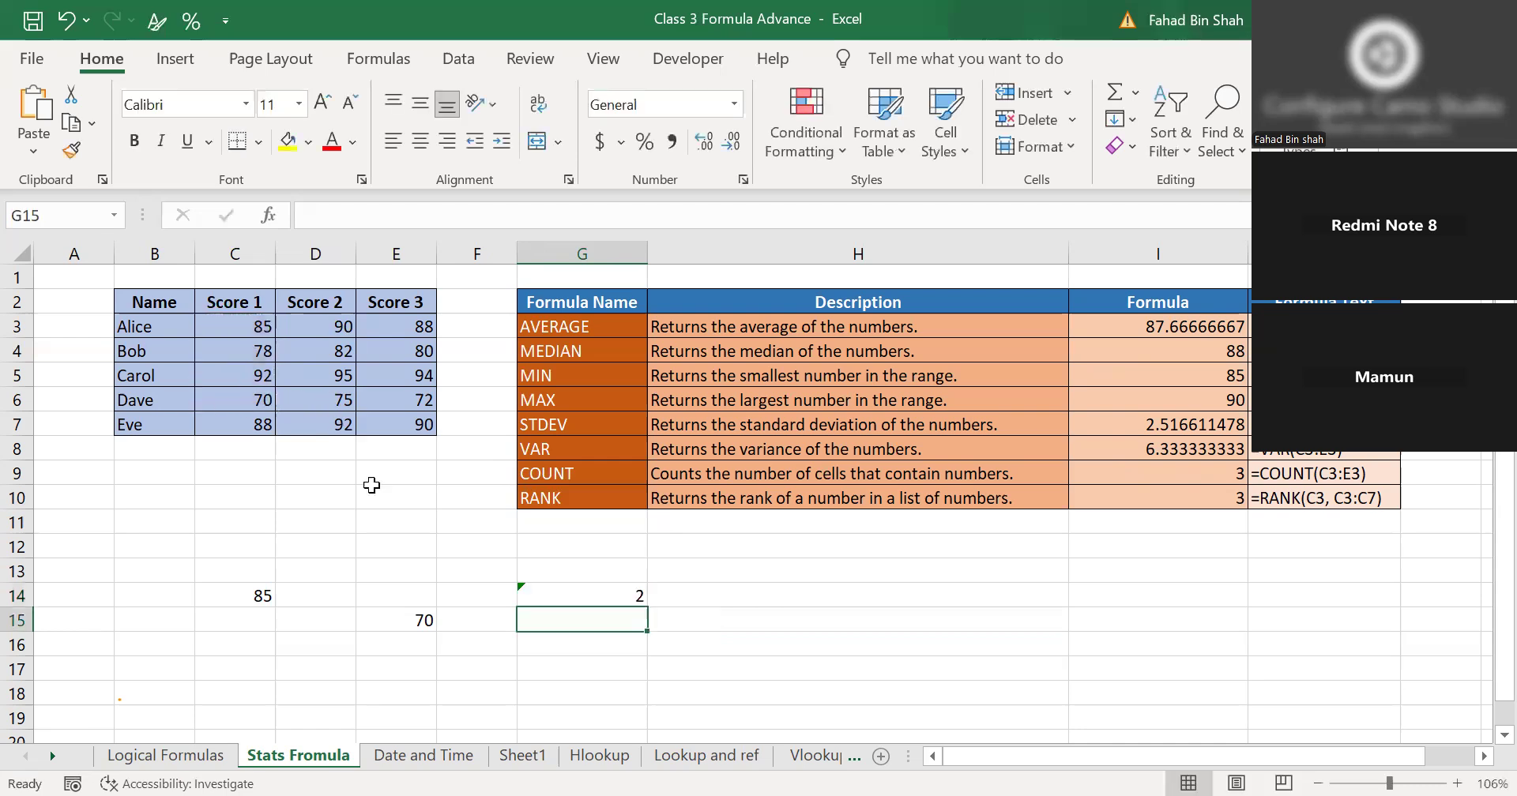
# Inspect the RANK formula in G14 and the Score 1 cells it references, then leave the cell unedited.
pyautogui.click(589, 598)
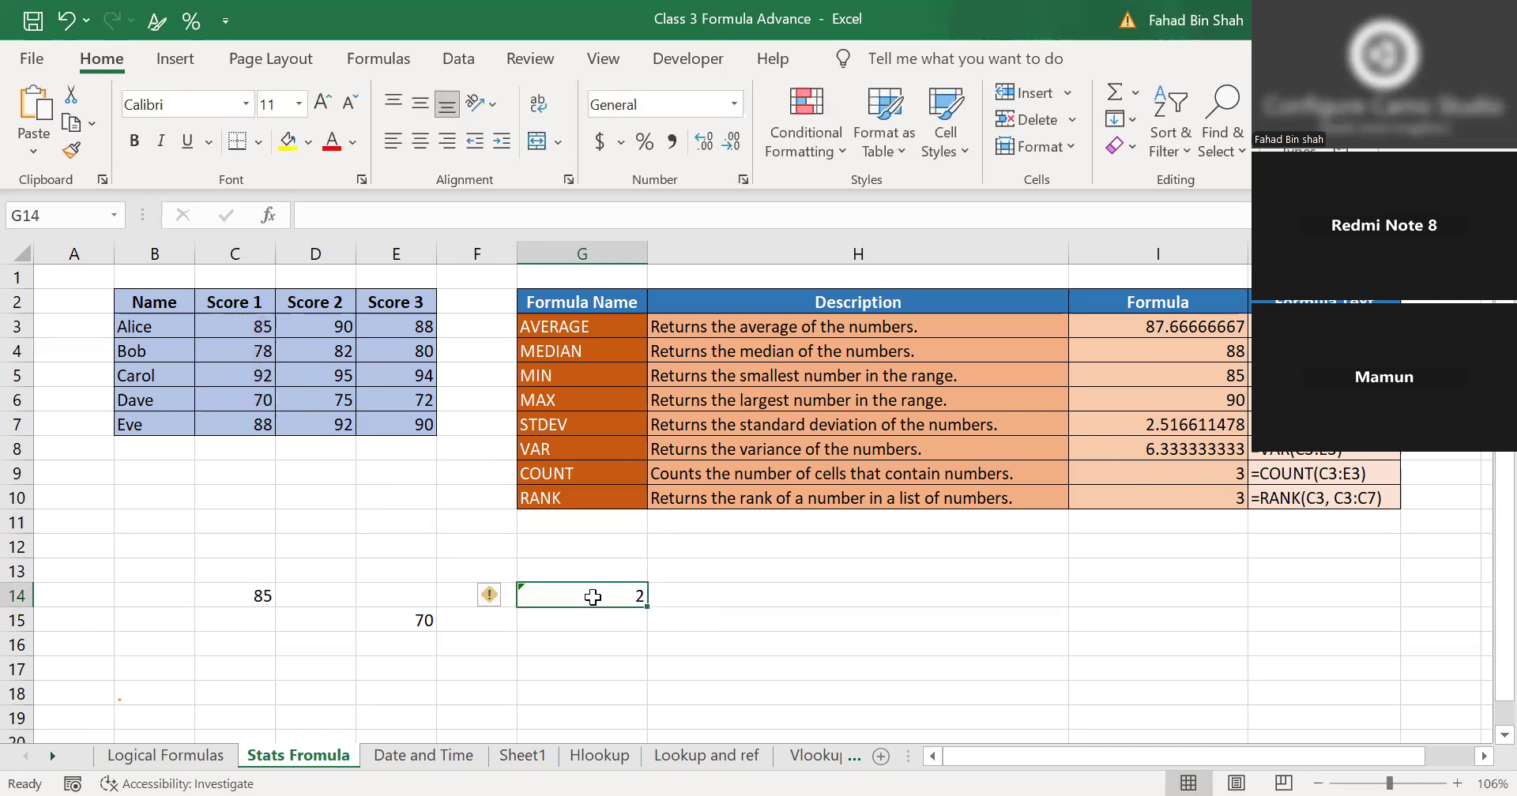
pyautogui.click(229, 330)
pyautogui.click(589, 596)
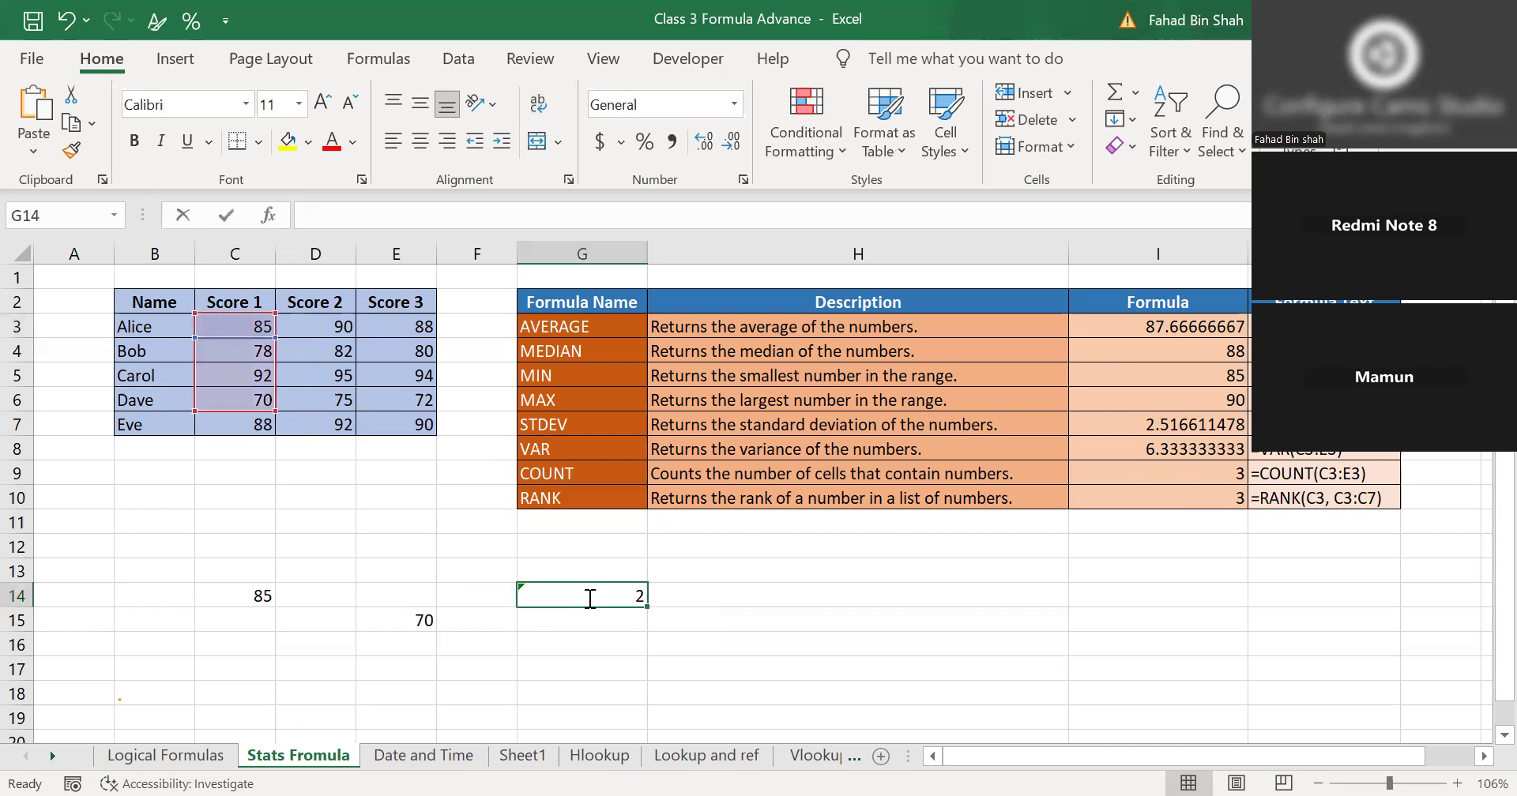
pyautogui.doubleClick(585, 596)
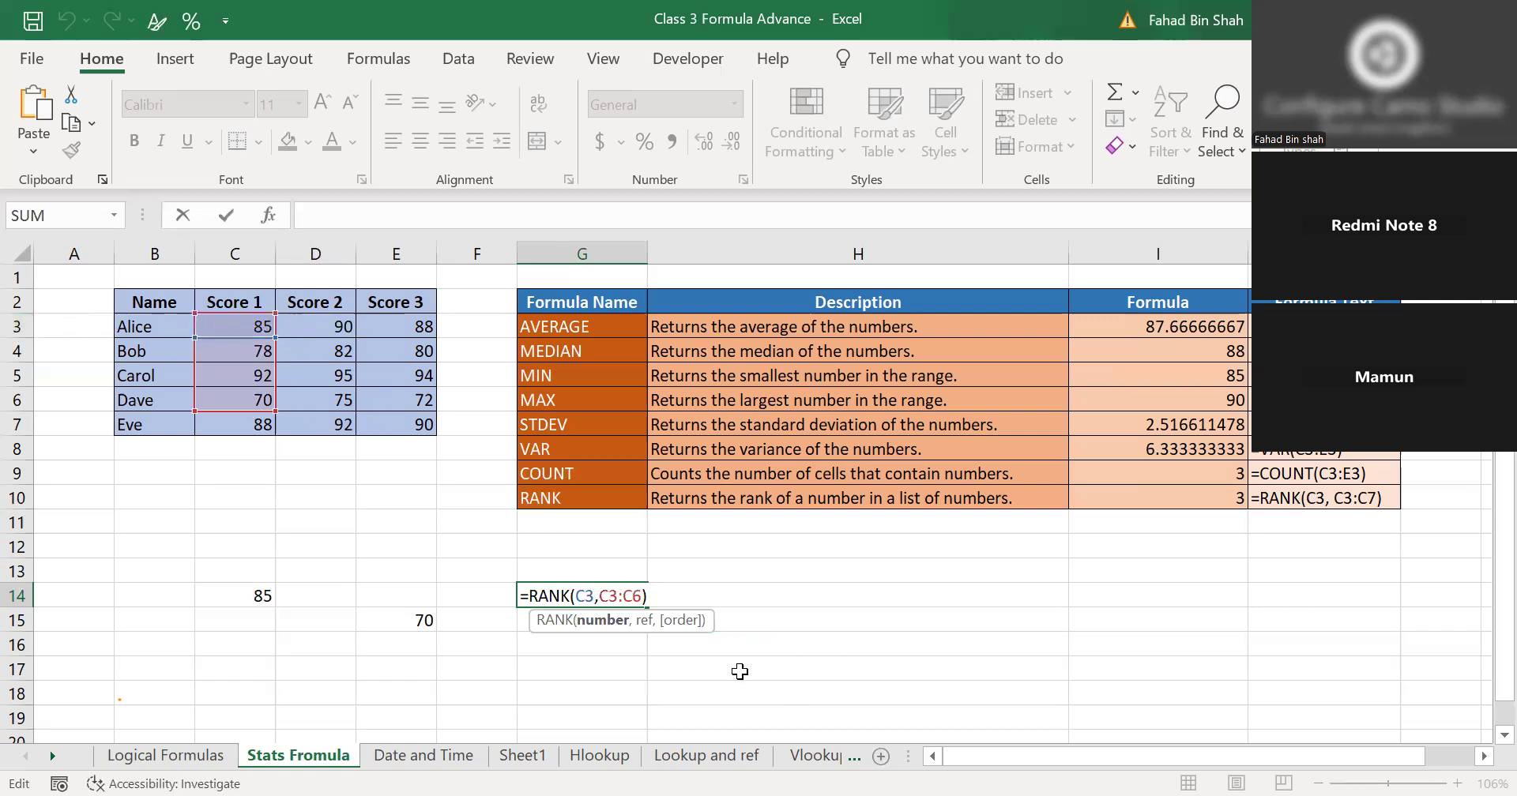
pyautogui.click(611, 684)
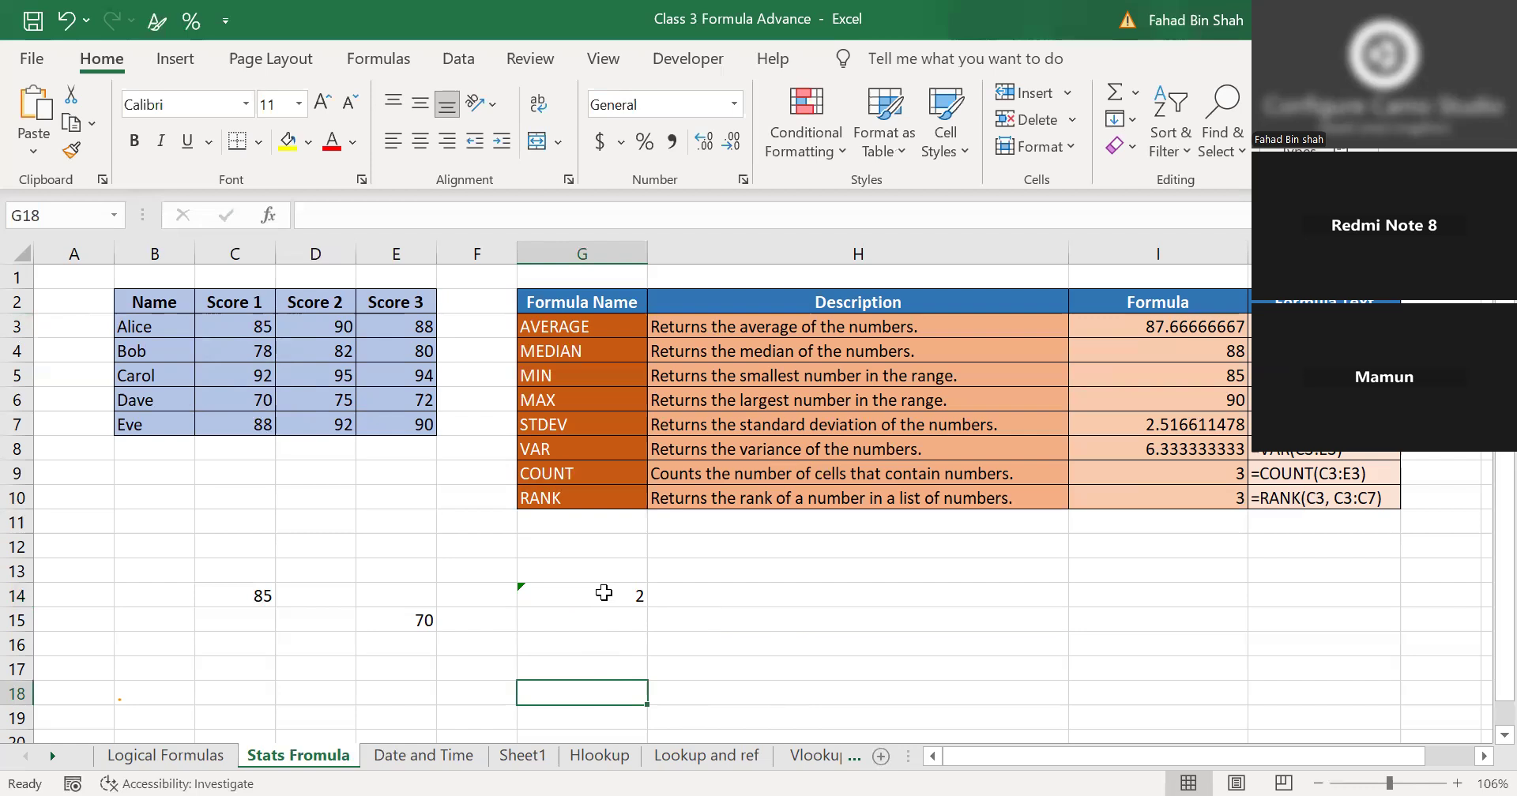
# Switch to the Date and Time sheet and enter =DATE(2020,01,25) in cell D23.
pyautogui.click(436, 762)
pyautogui.moveTo(1301, 767); pyautogui.dragTo(1283, 765)
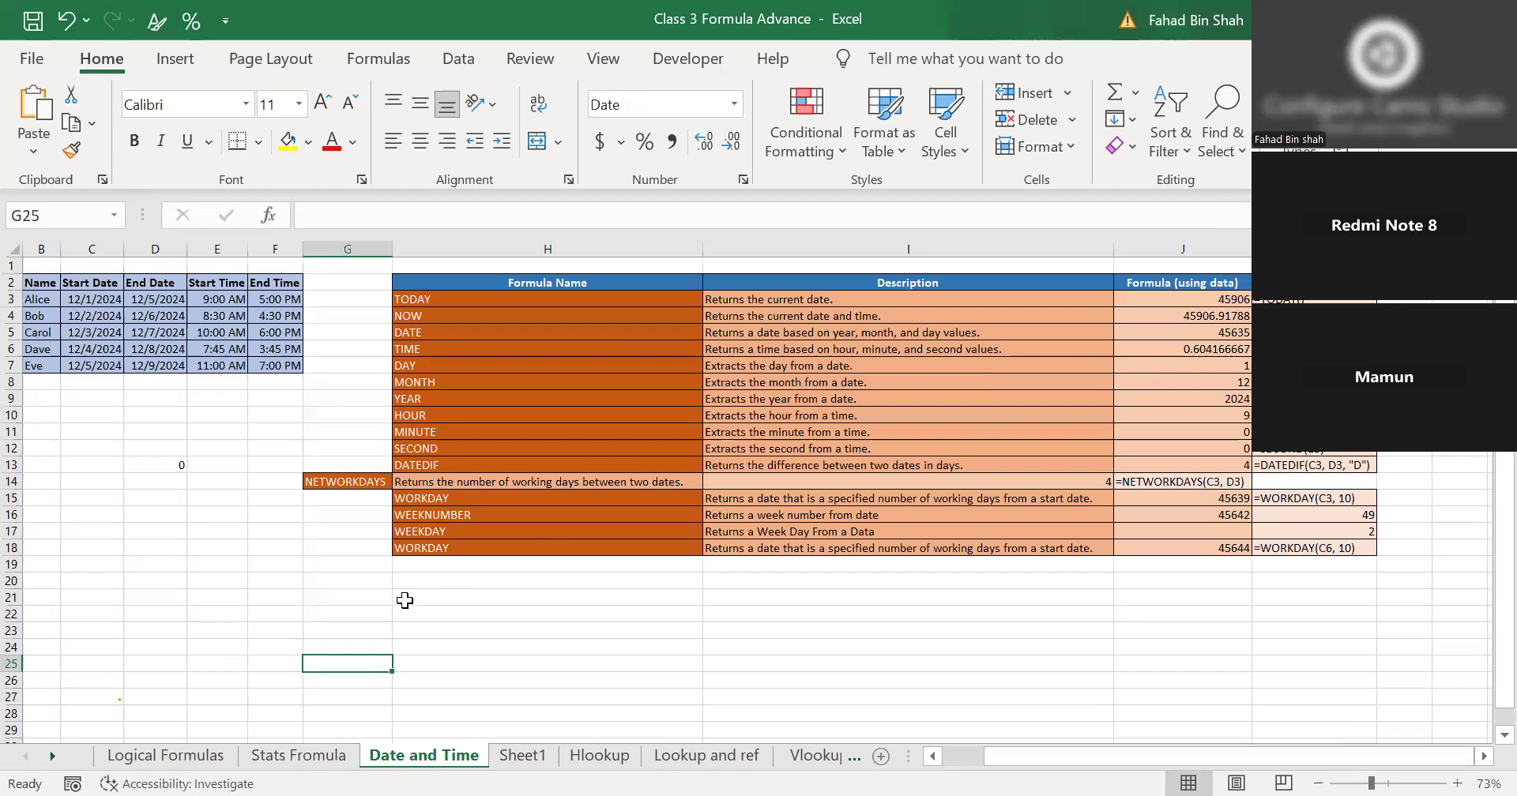
pyautogui.scroll(3, 404, 600)
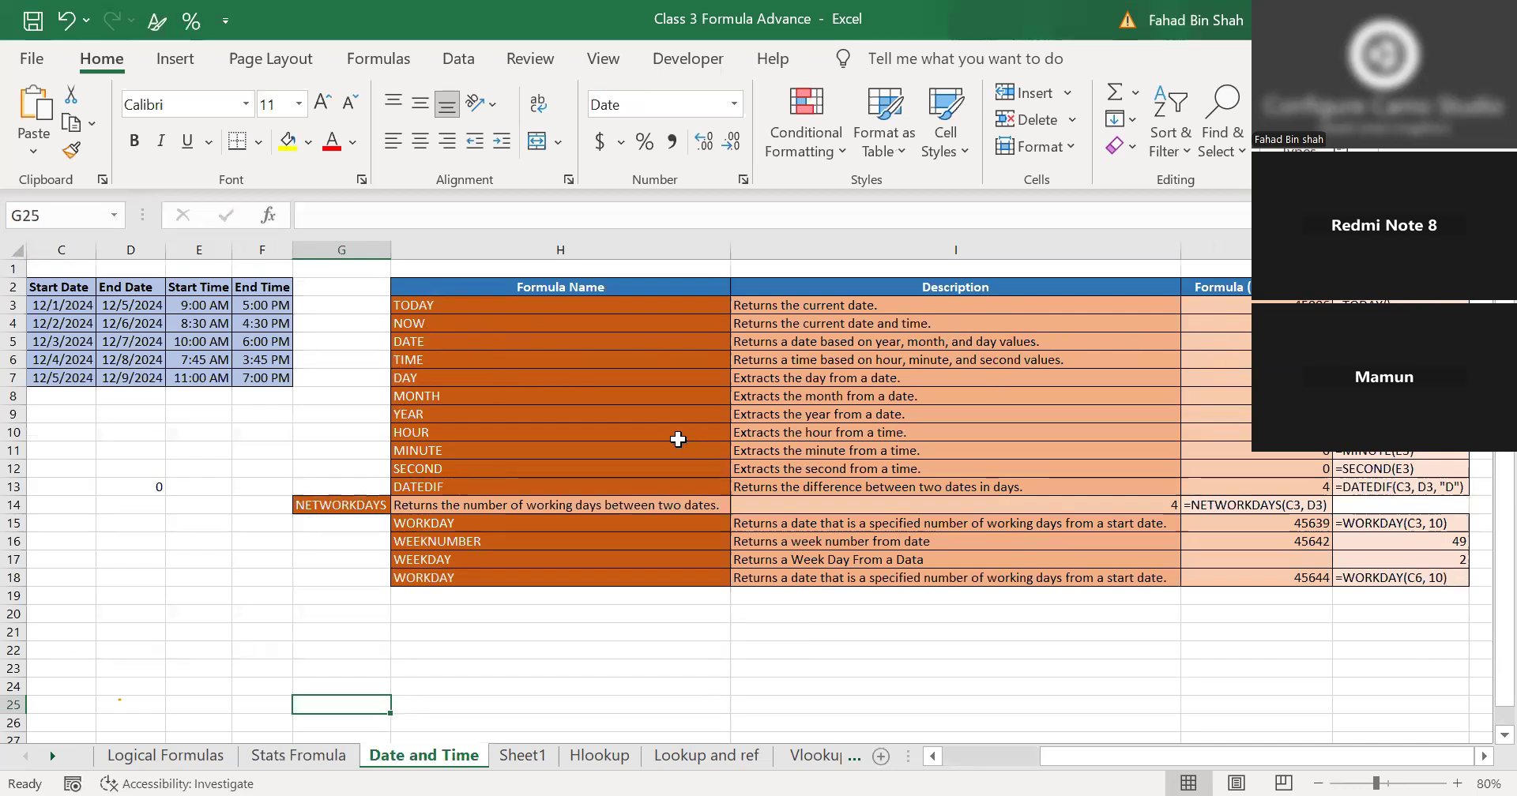
pyautogui.click(138, 665)
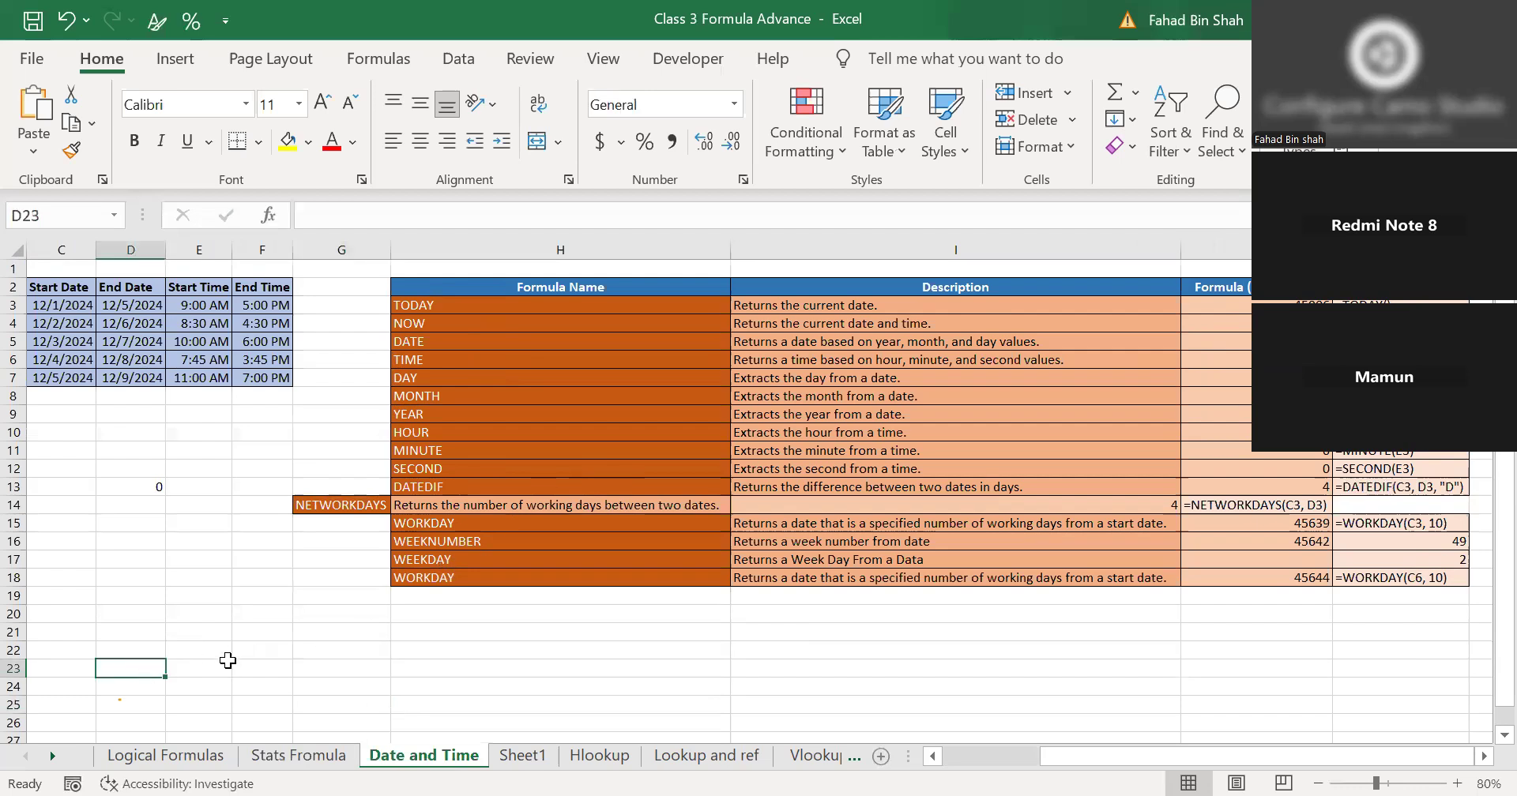
pyautogui.write('=')
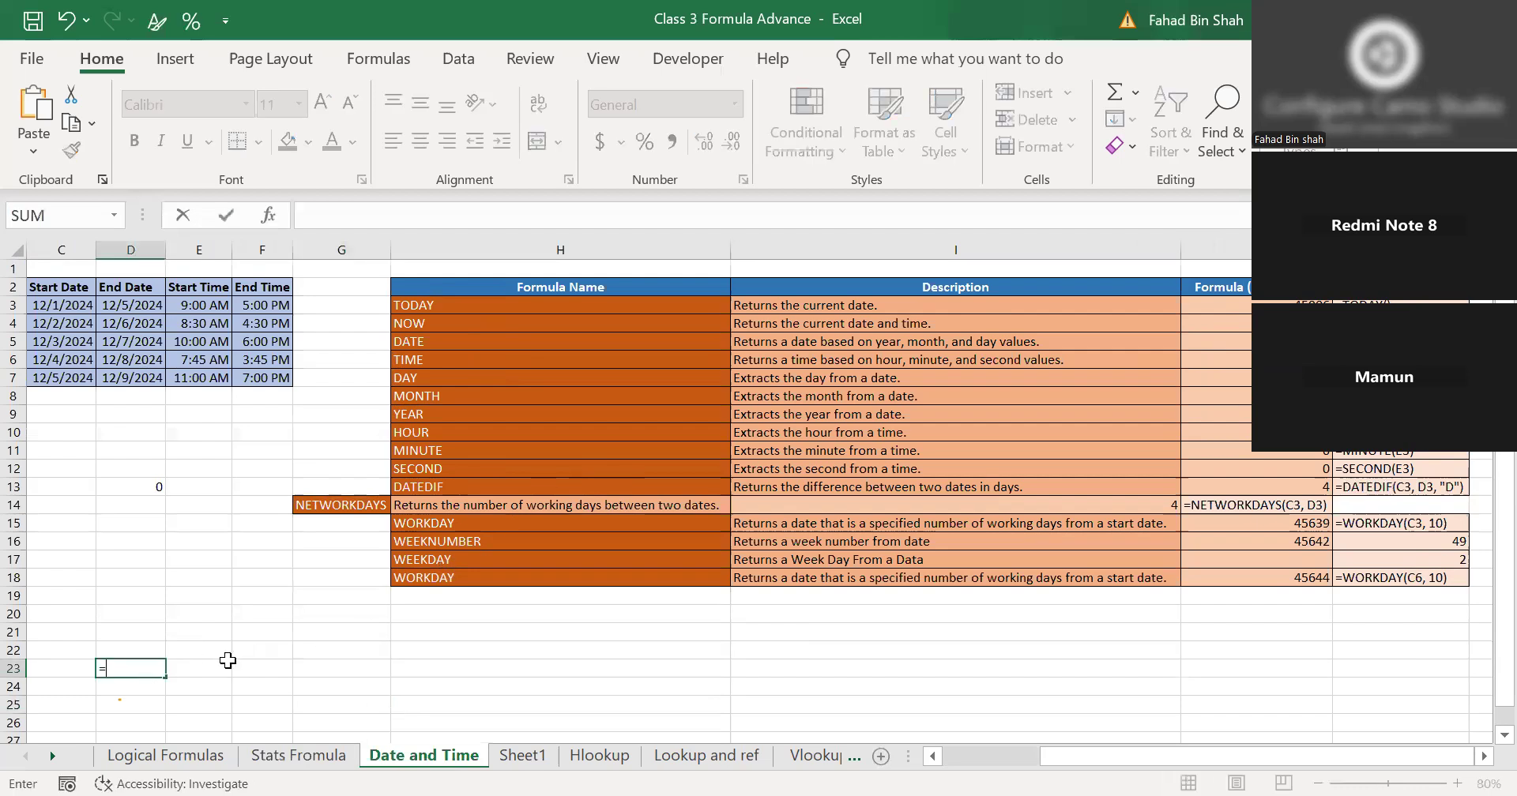
pyautogui.write('DATE(2020,01,')
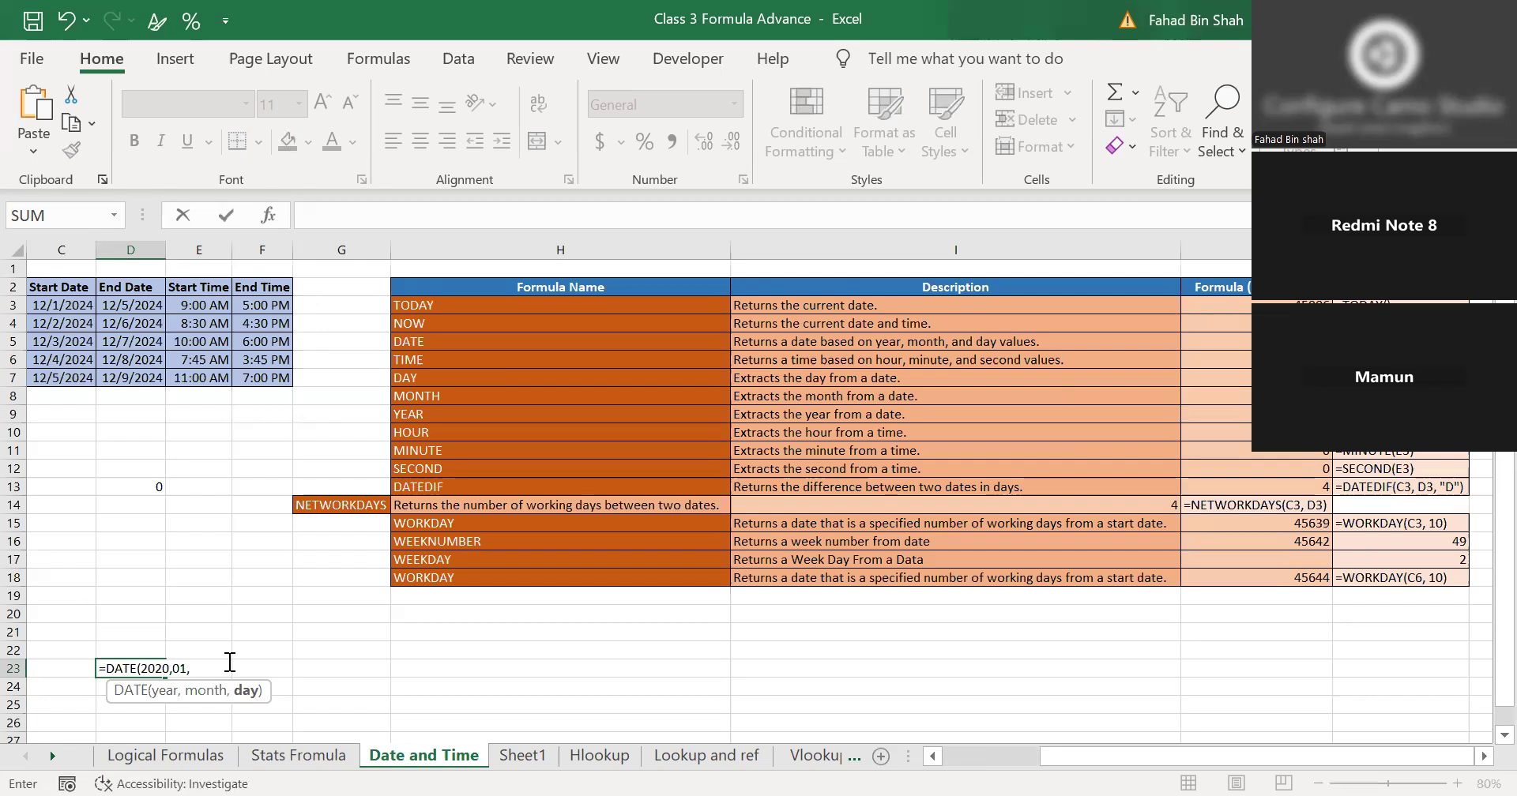
pyautogui.write('25)')
pyautogui.press('Return')
pyautogui.write('\\')
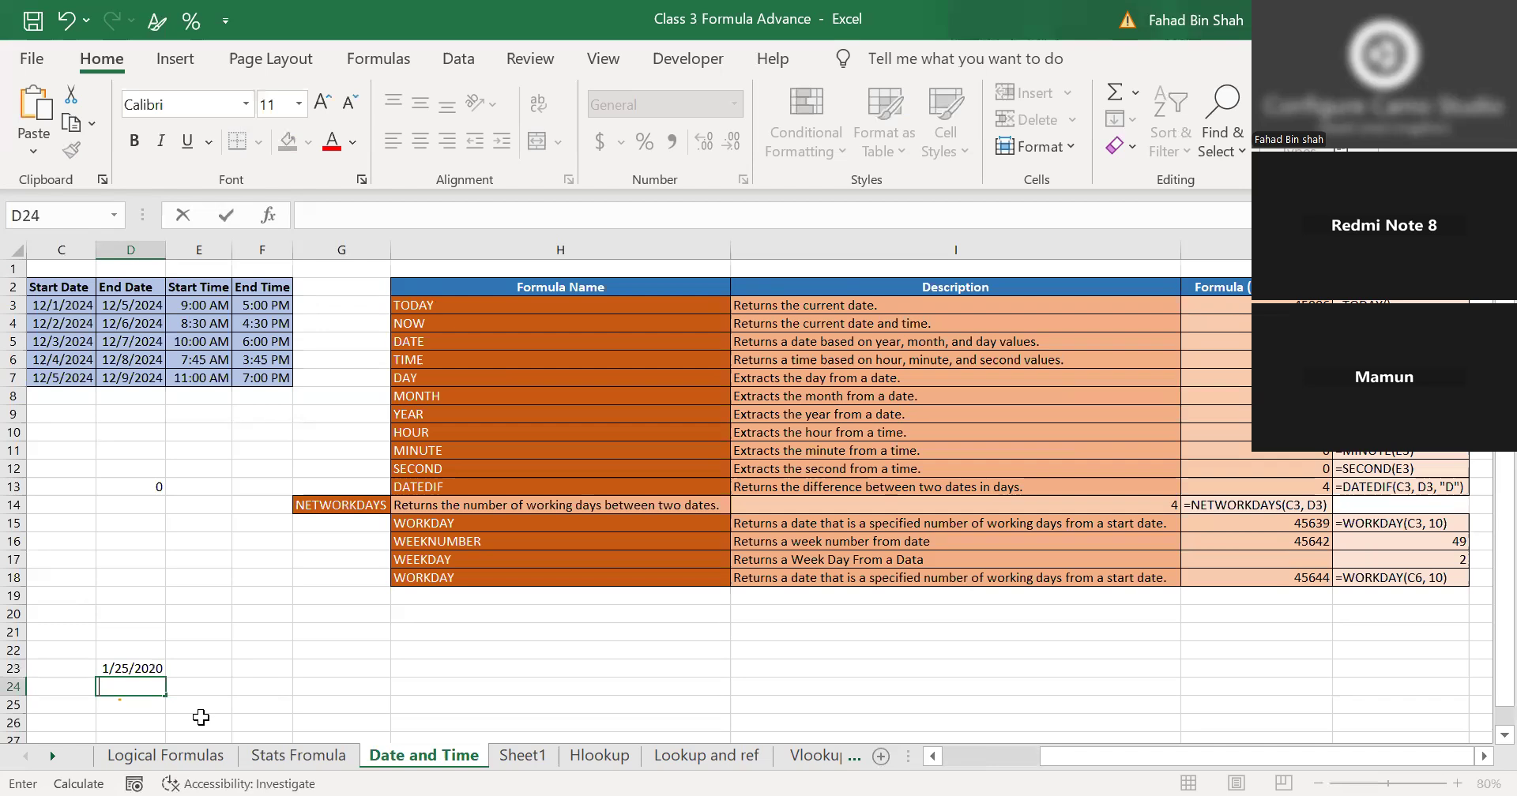
pyautogui.click(273, 689)
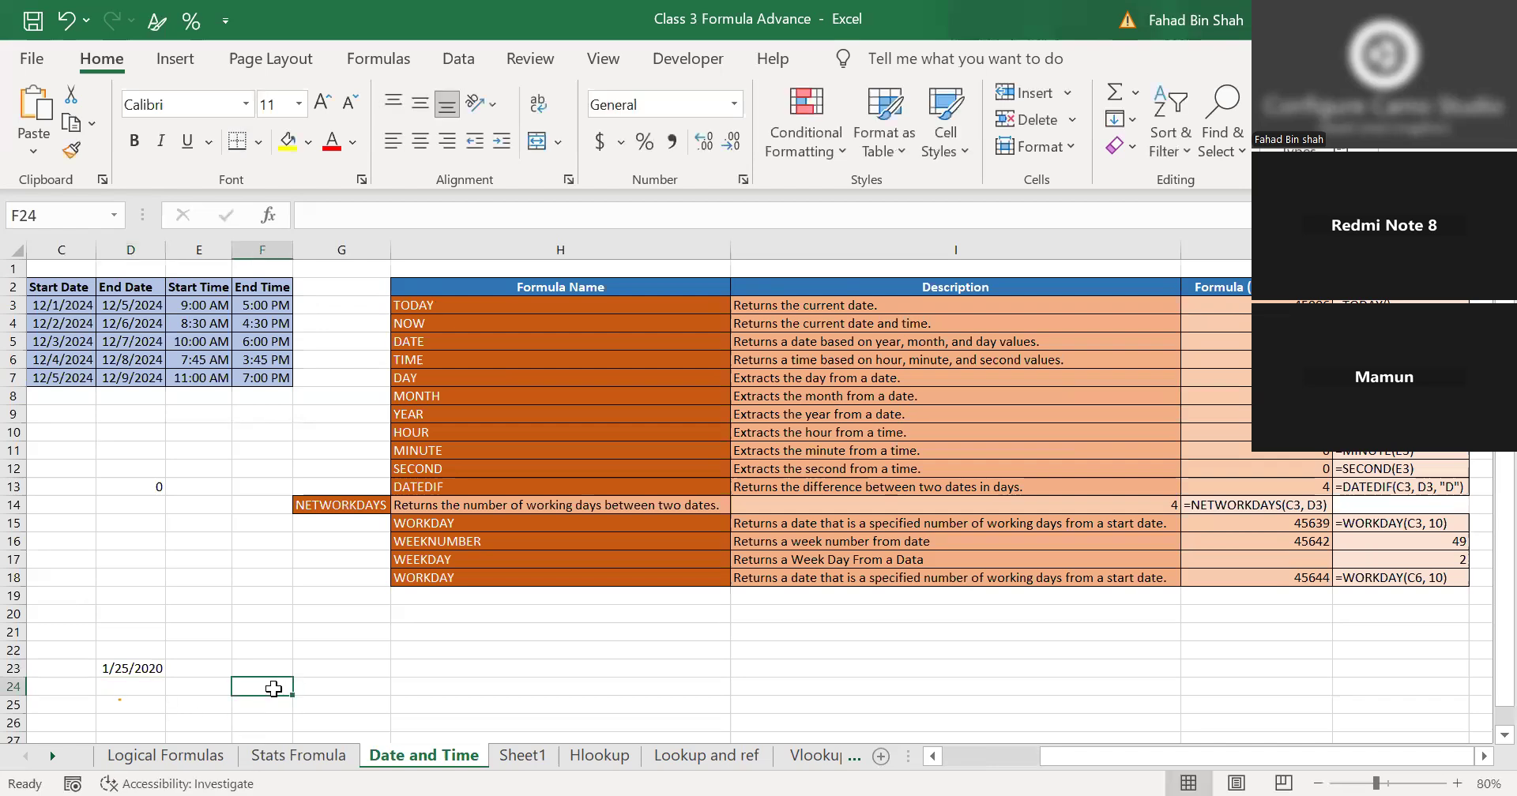
pyautogui.click(152, 670)
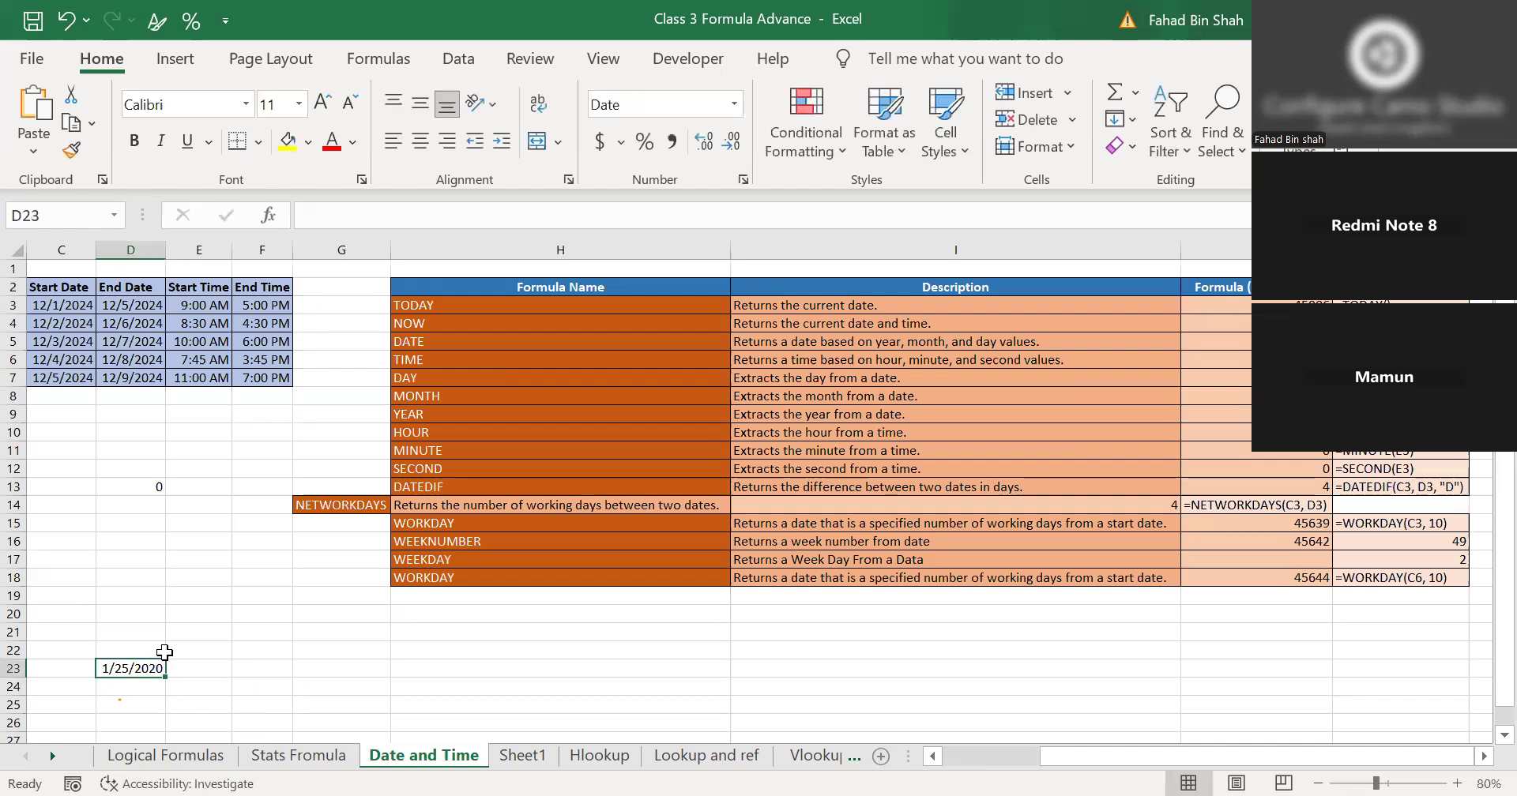
# Enter 12 in cell G23 and apply the Number format to it.
pyautogui.click(346, 665)
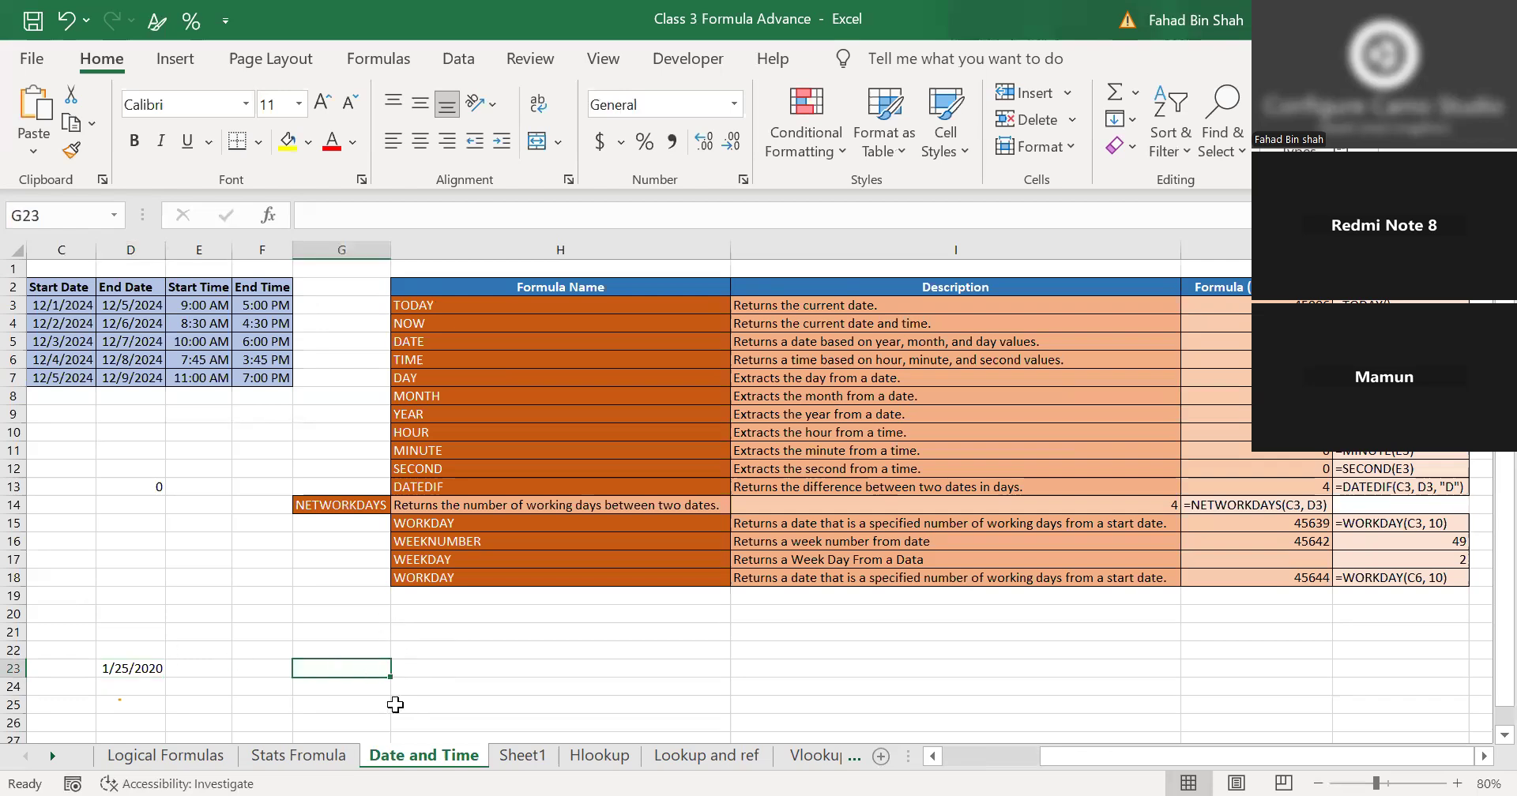
pyautogui.write('12')
pyautogui.press('Return')
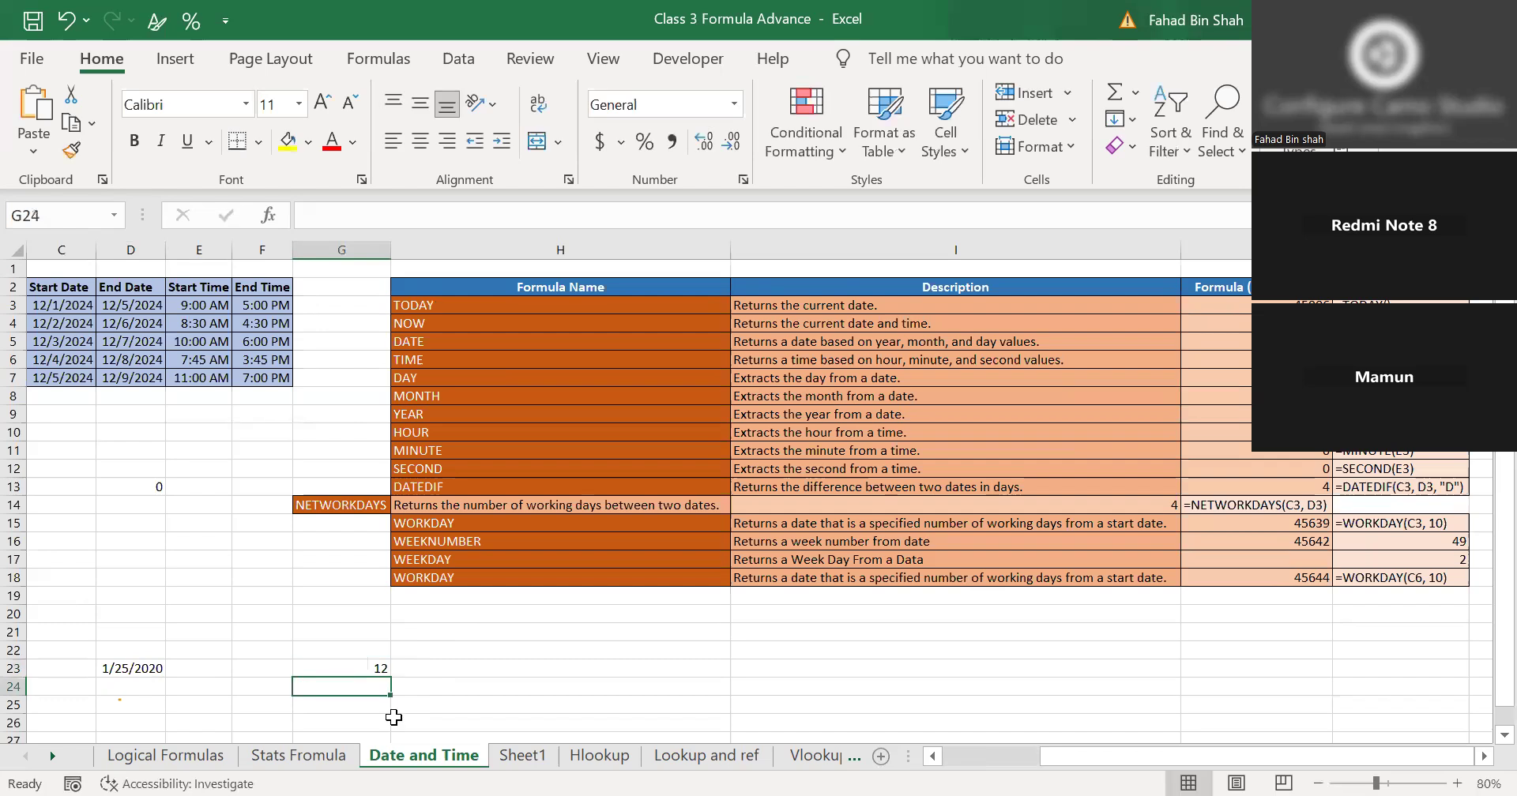
pyautogui.click(349, 667)
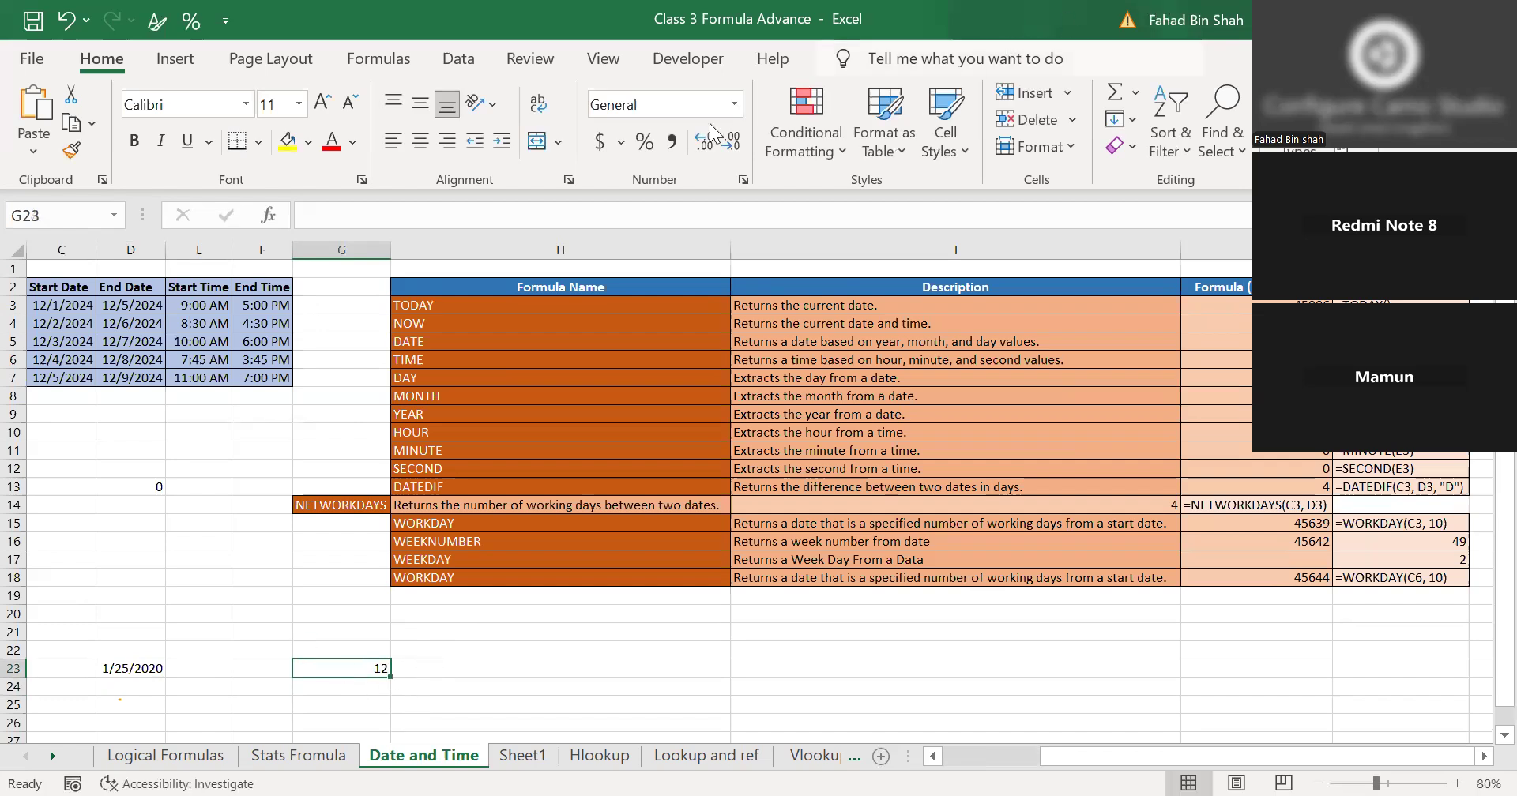
pyautogui.click(734, 106)
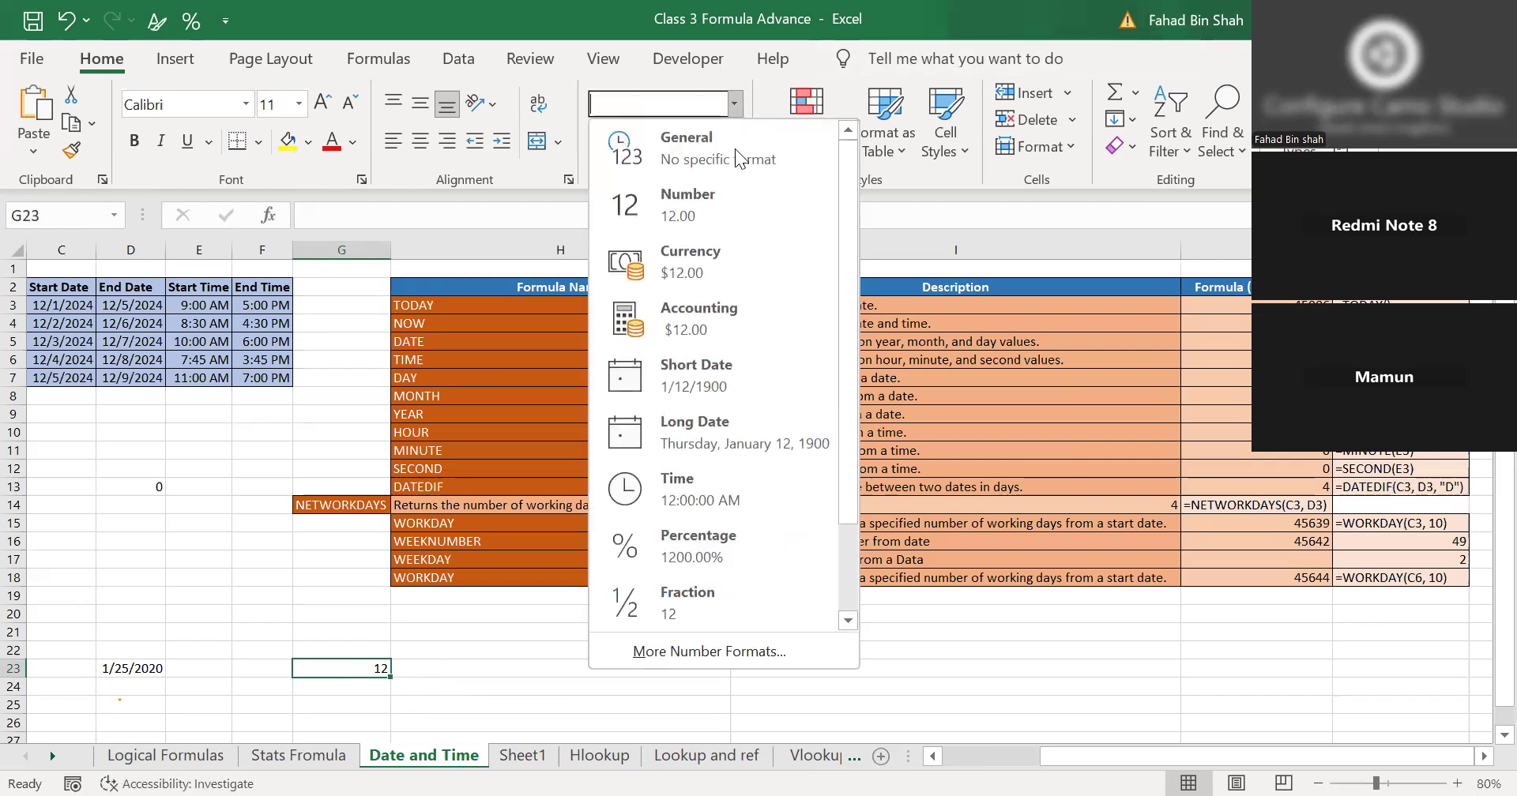
pyautogui.click(731, 210)
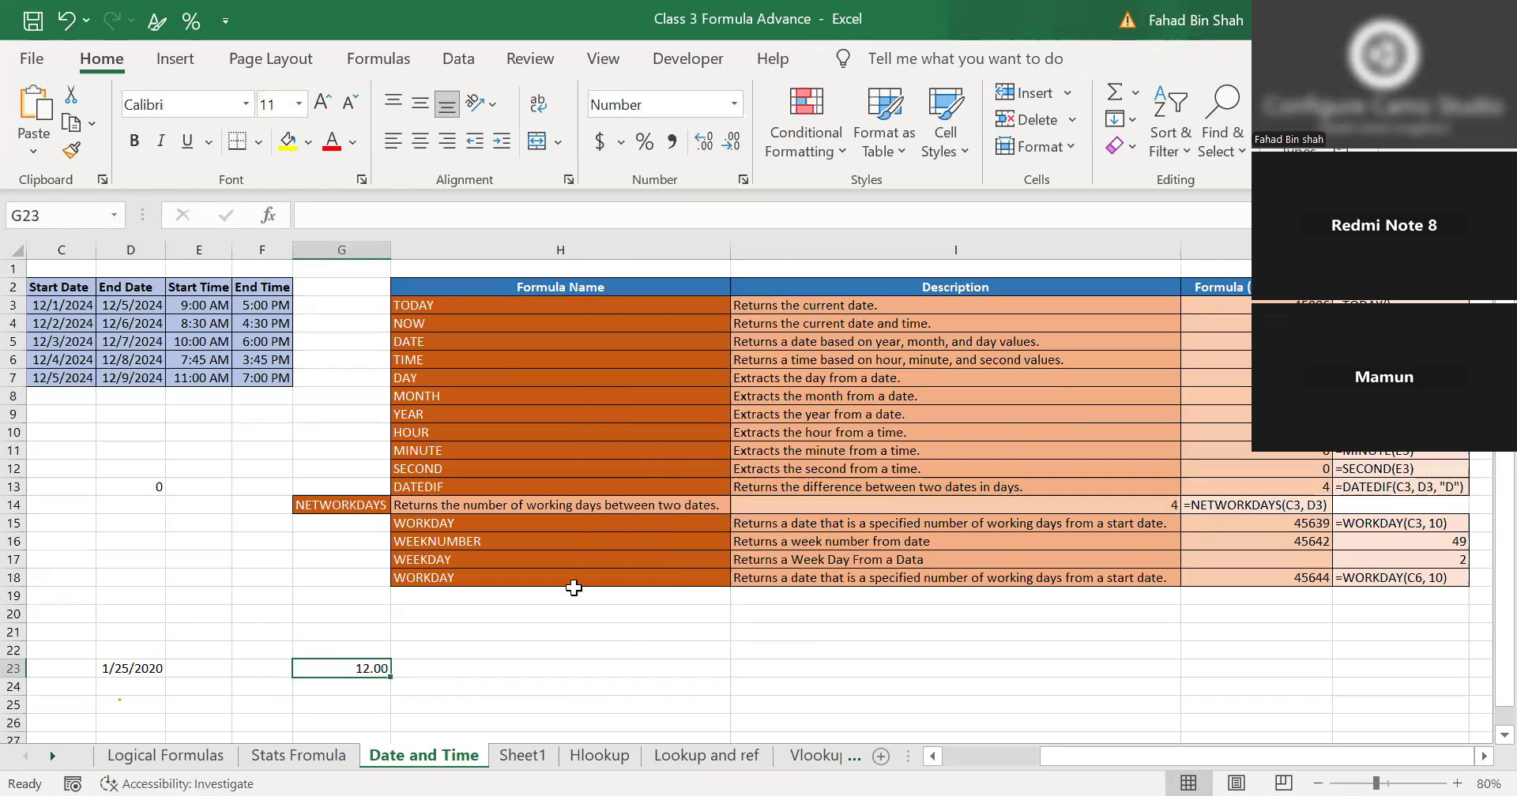
# Enter the word "Text" in cell H23 and apply the Text number format to it.
pyautogui.click(510, 673)
pyautogui.write('Text')
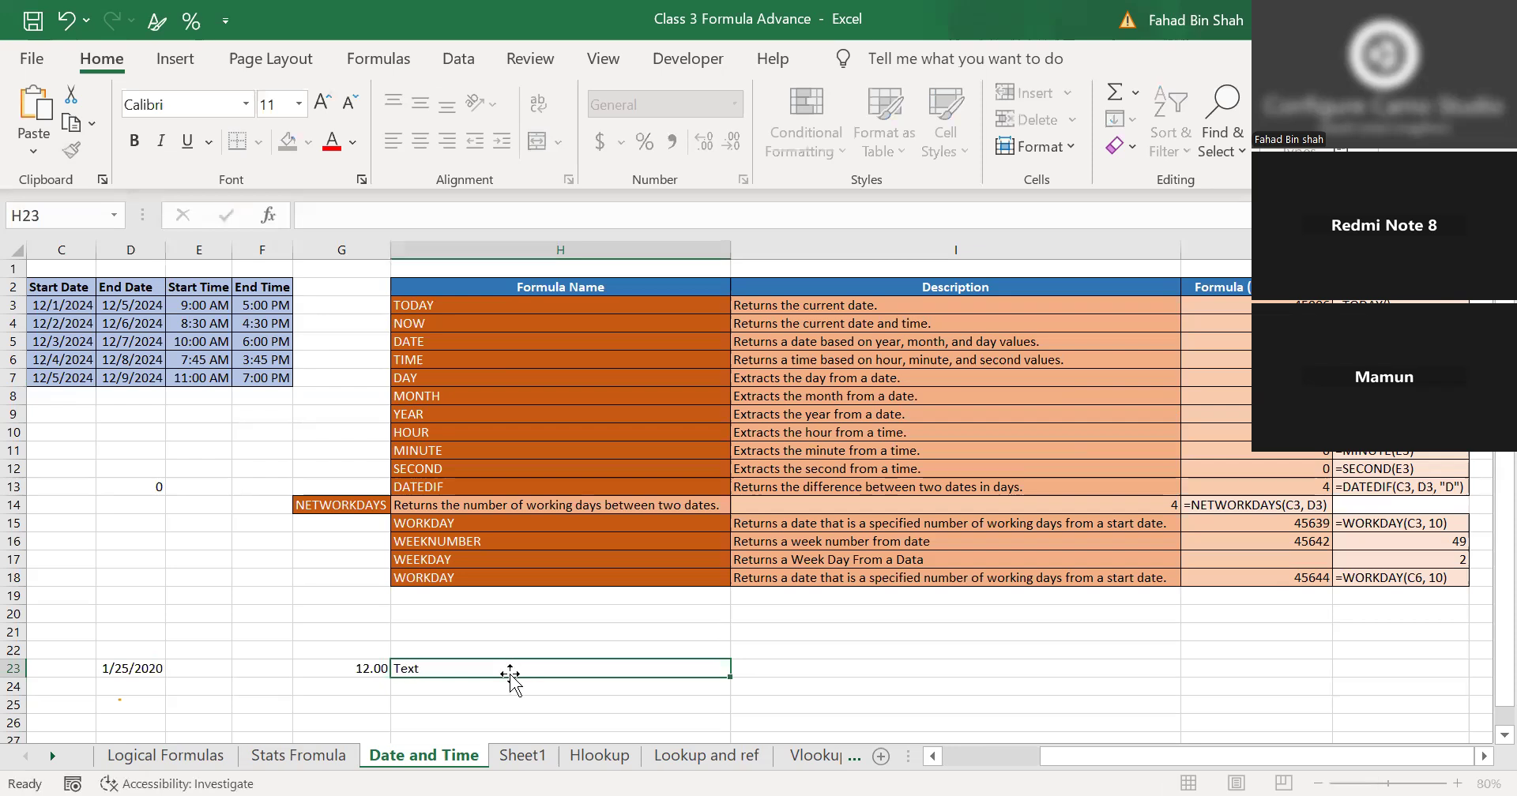
pyautogui.press('Return')
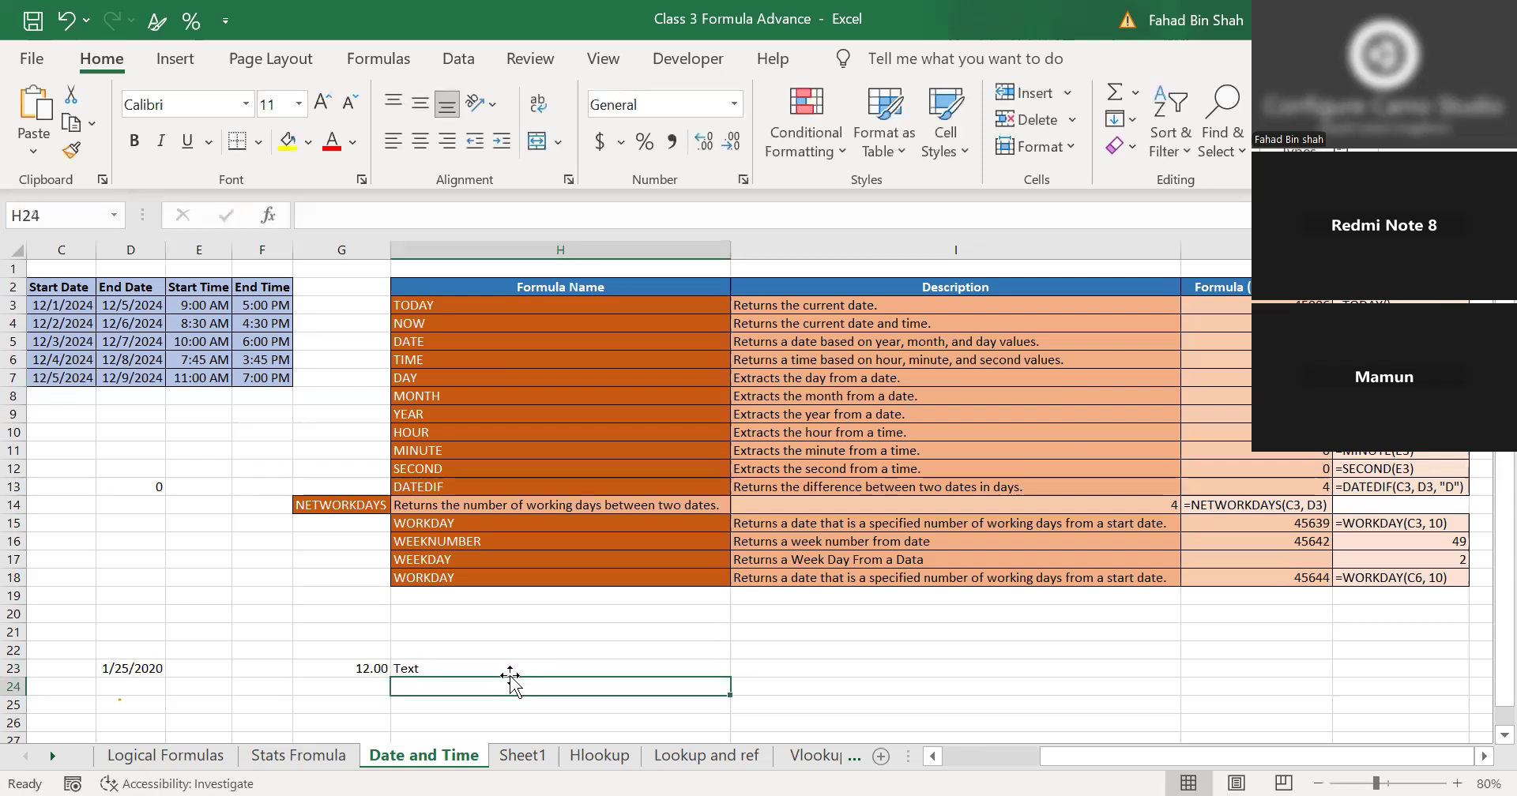
pyautogui.click(474, 666)
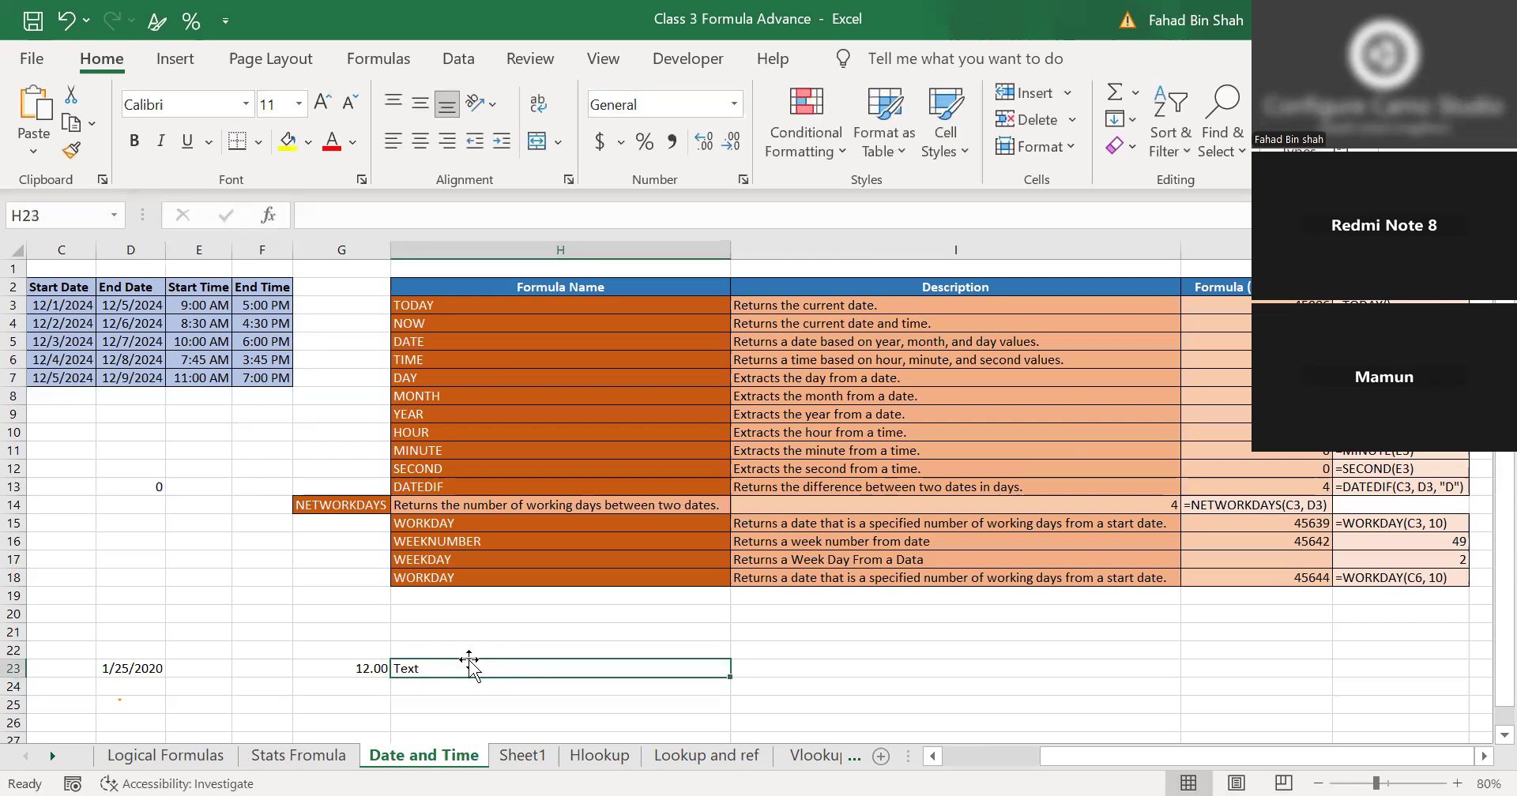
pyautogui.click(733, 104)
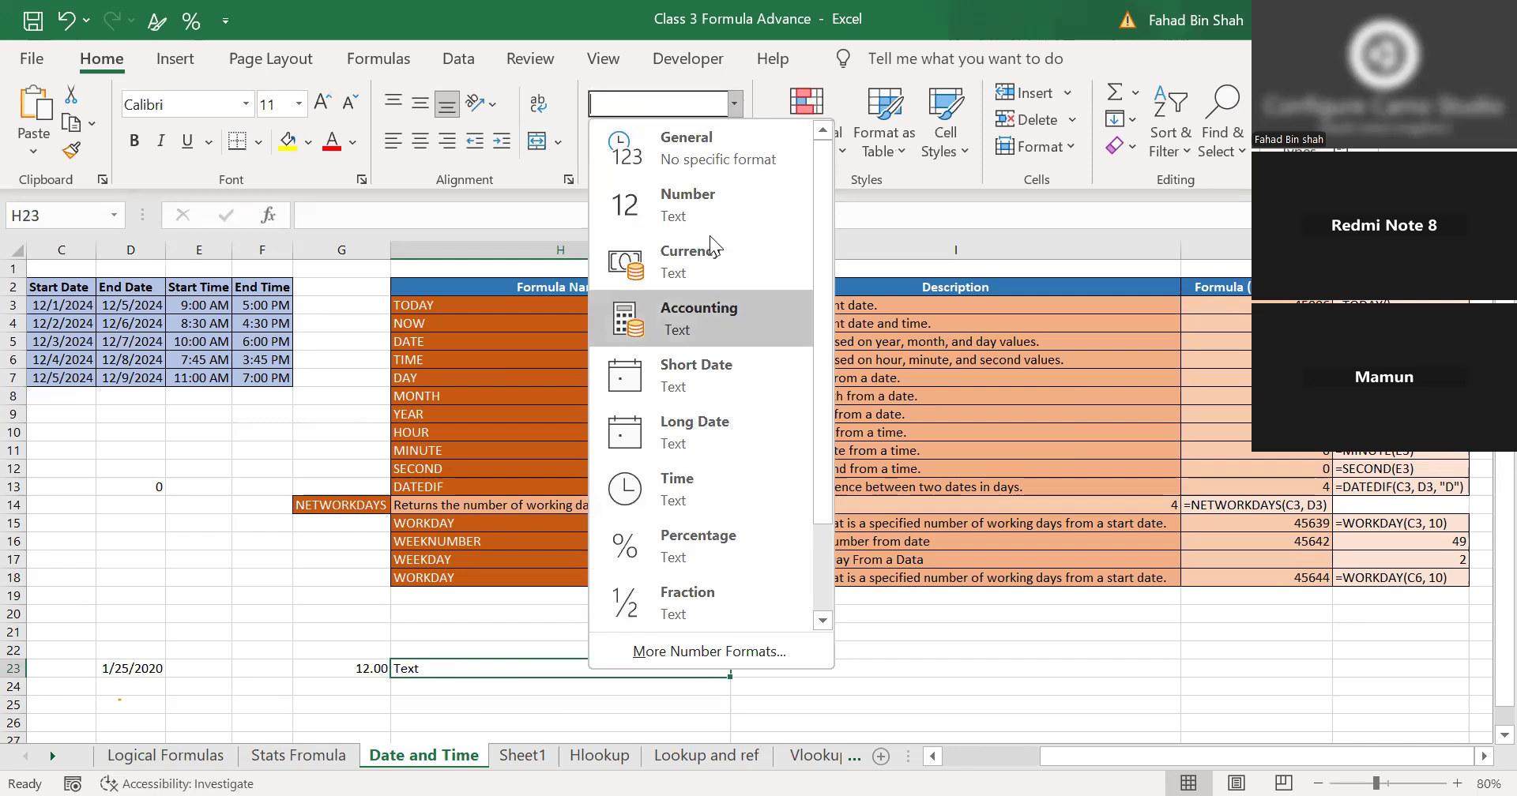
pyautogui.scroll(-2, 709, 316)
pyautogui.click(687, 602)
pyautogui.click(462, 720)
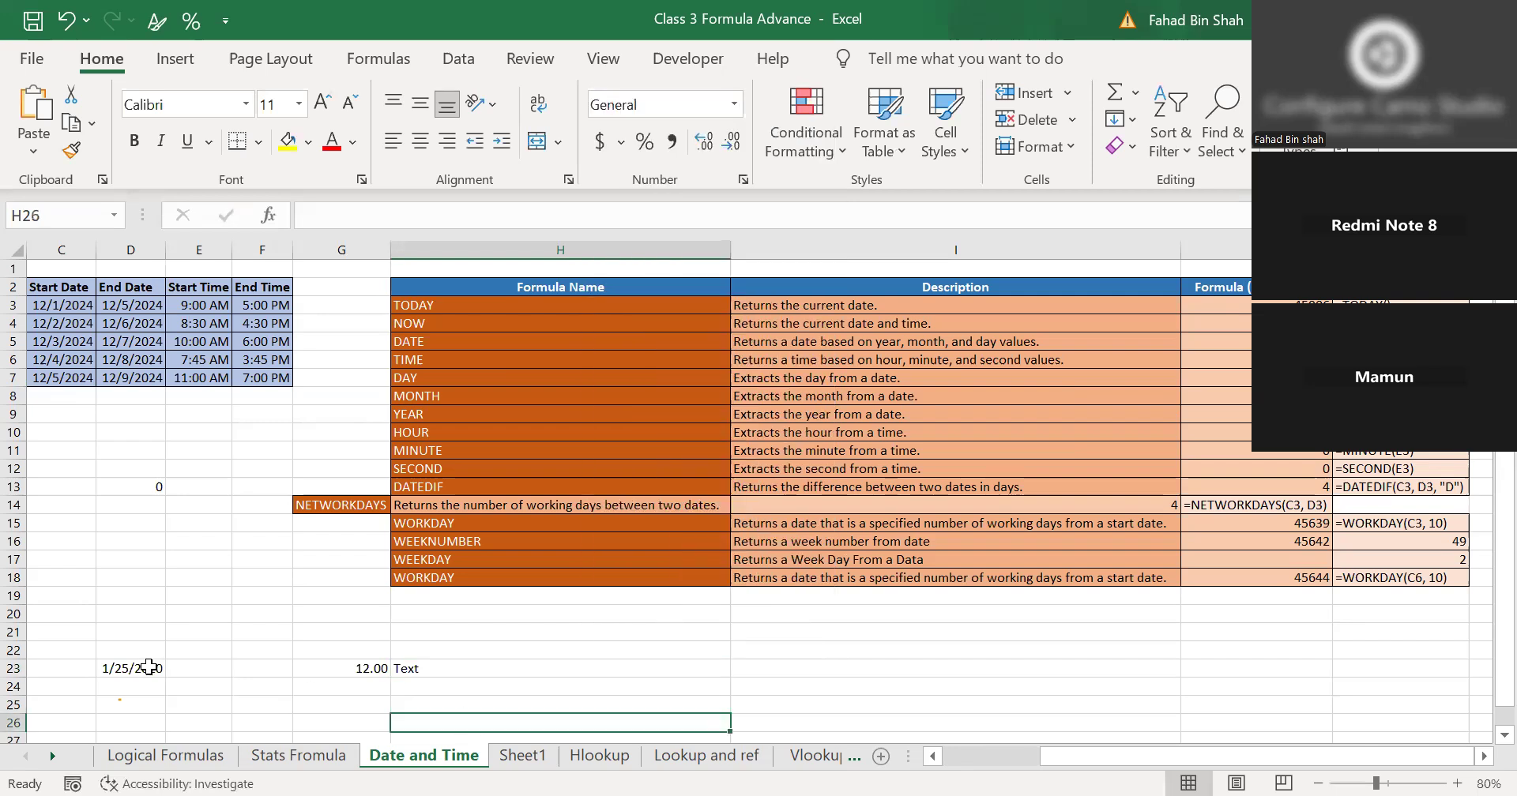
# Enter =DAY(D23) in cell D25 to extract the day from the date.
pyautogui.click(143, 668)
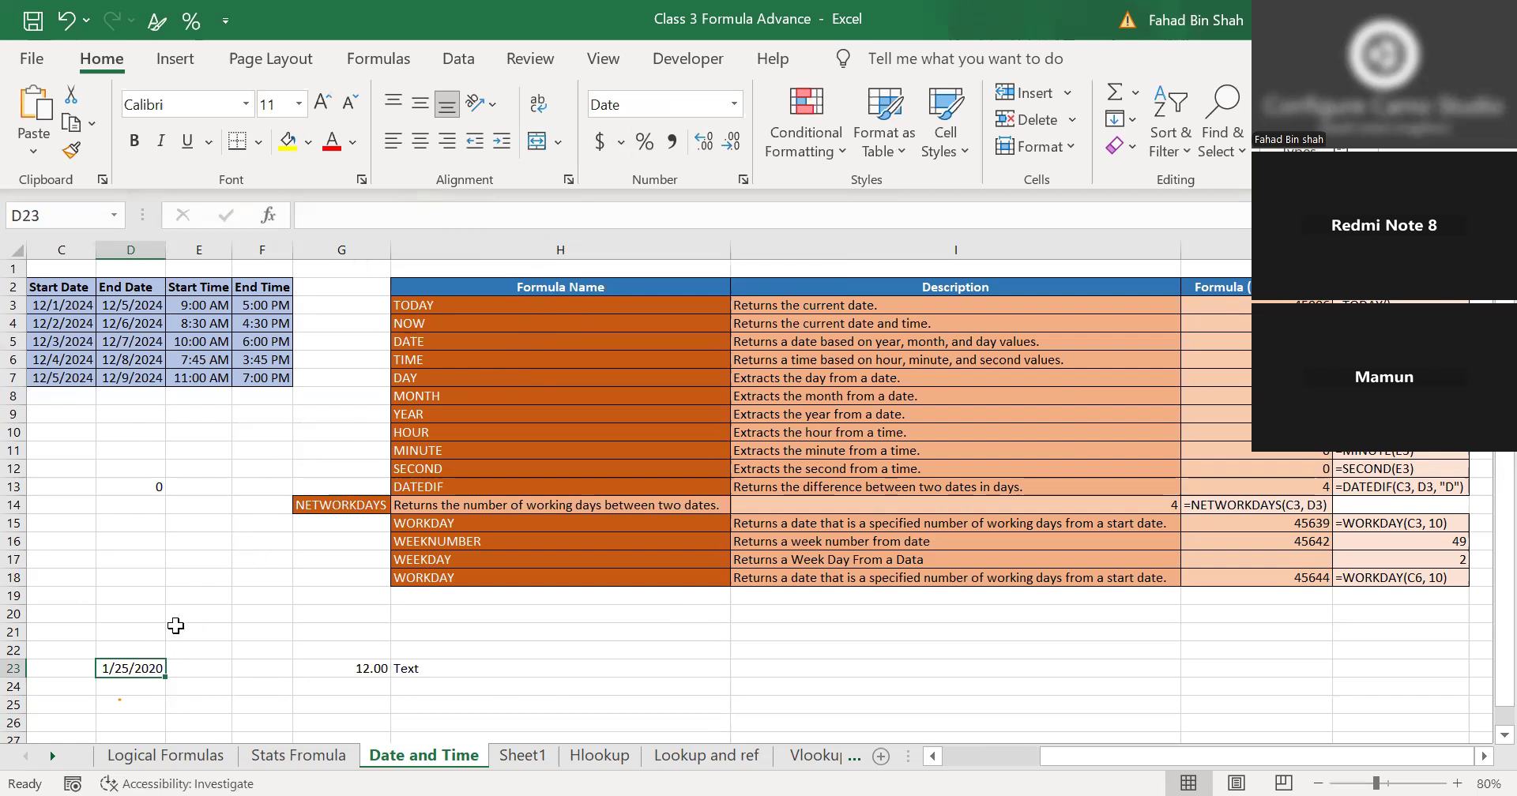
pyautogui.scroll(-2, 176, 626)
pyautogui.scroll(2, 561, 539)
pyautogui.click(126, 702)
pyautogui.write('=')
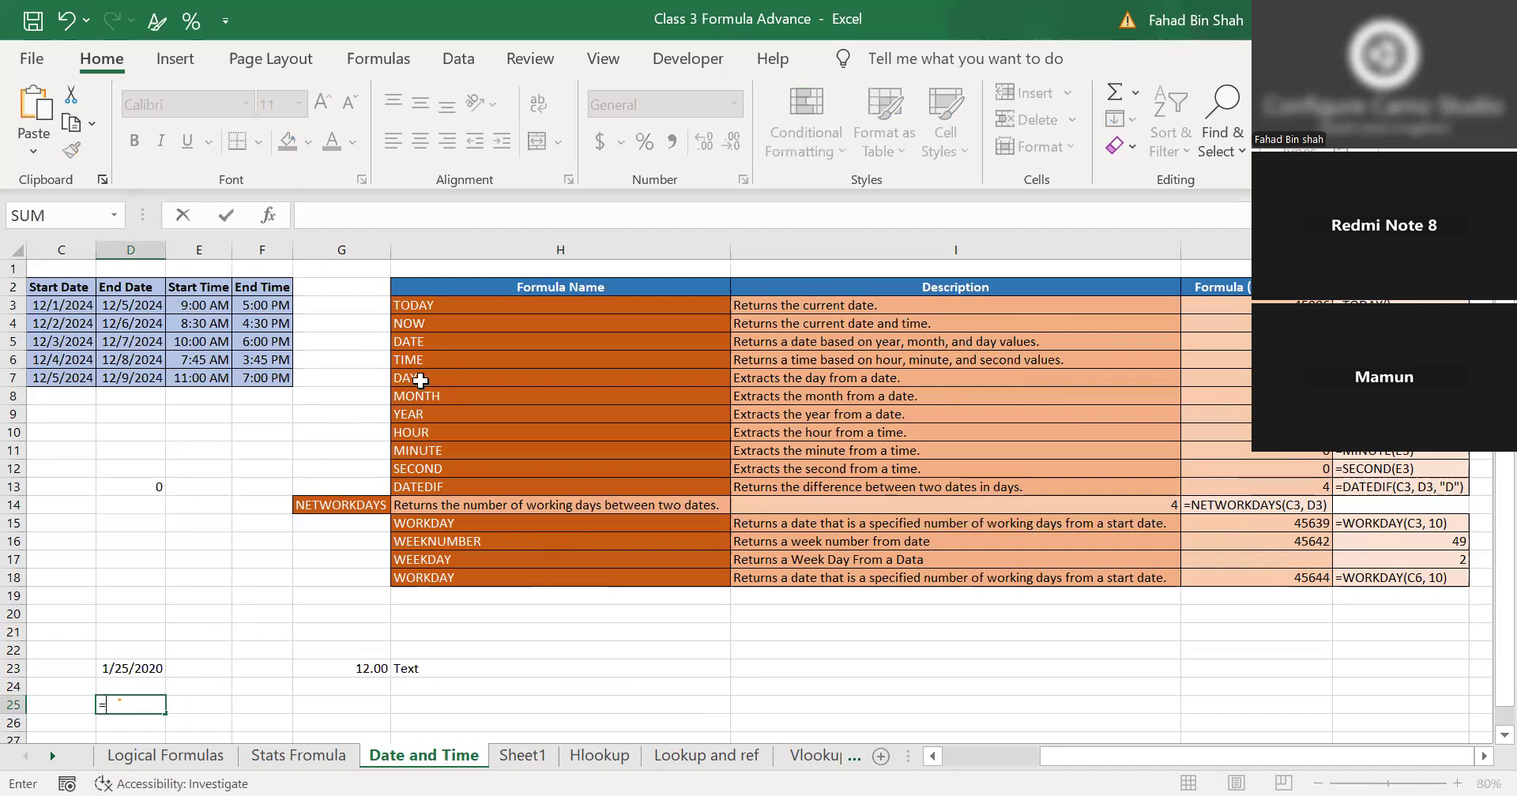
pyautogui.write('da')
pyautogui.press('Down')
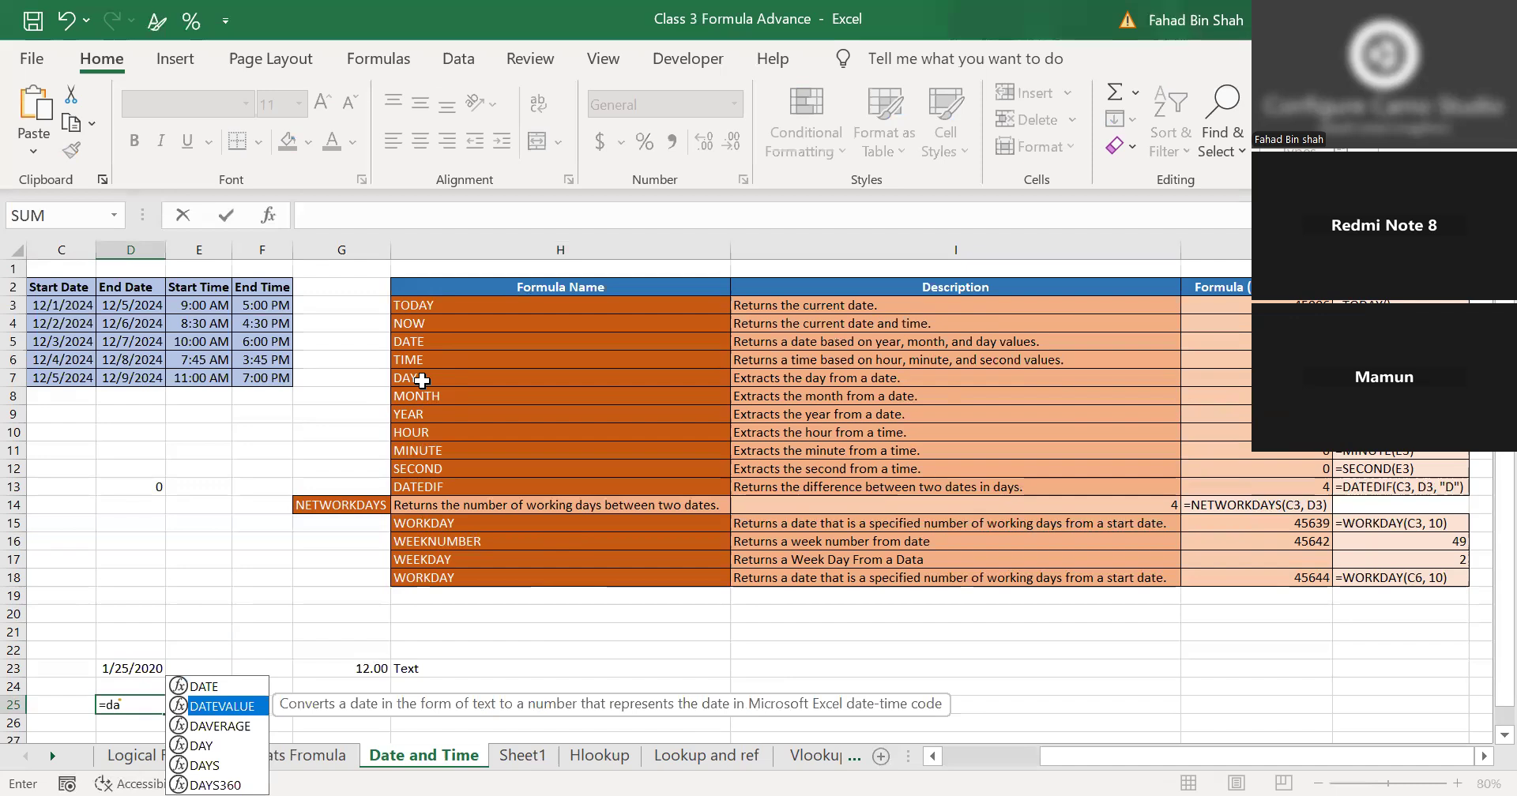
pyautogui.press('Down')
pyautogui.press('Down')
pyautogui.press('Tab')
pyautogui.click(127, 669)
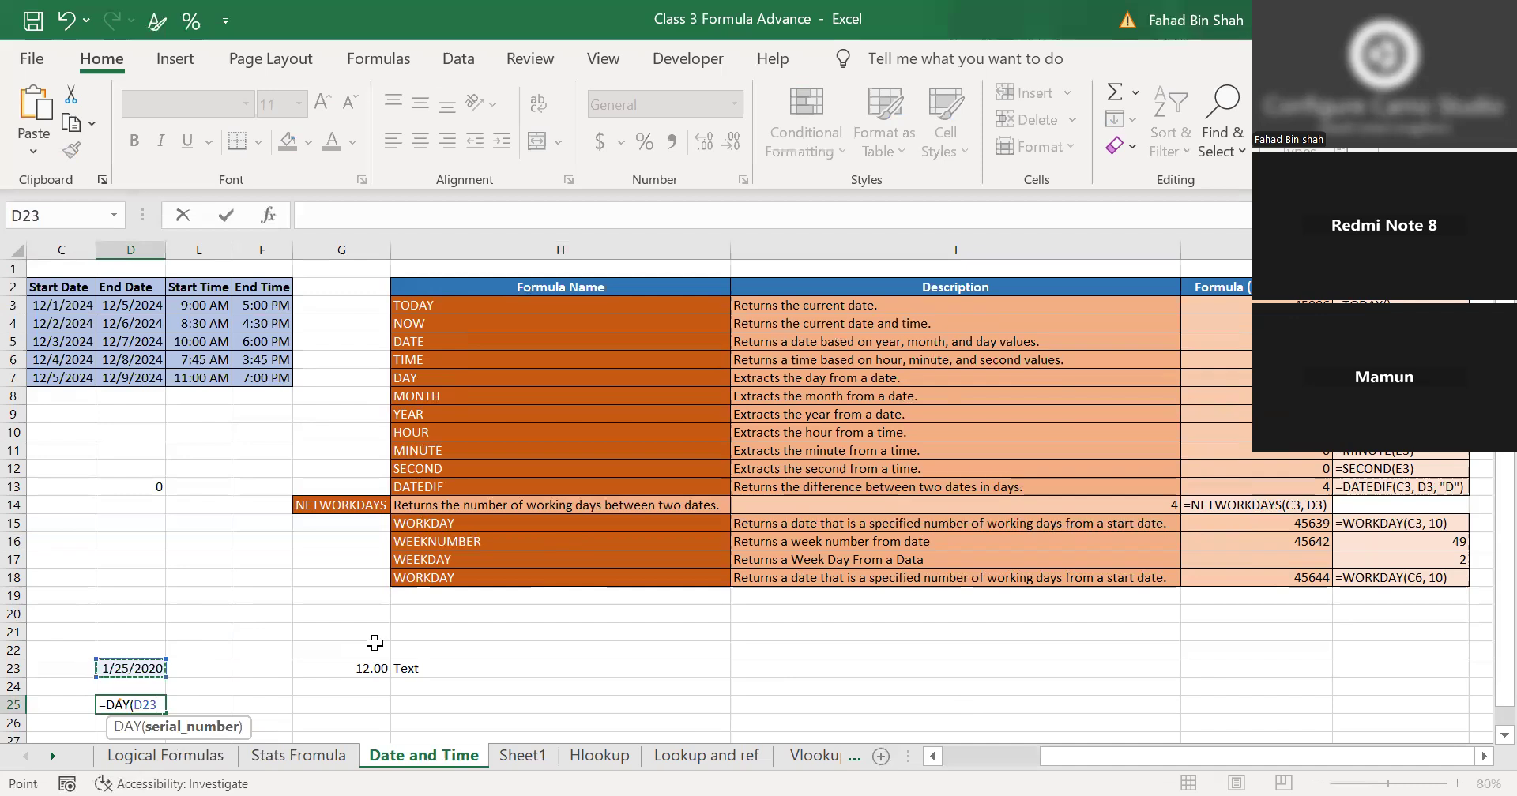
pyautogui.write(')')
pyautogui.press('Return')
# Compare the DAY formula's result in D25 with the source date in D23.
pyautogui.click(150, 702)
pyautogui.scroll(-2, 162, 652)
pyautogui.hscroll(-2, 162, 653)
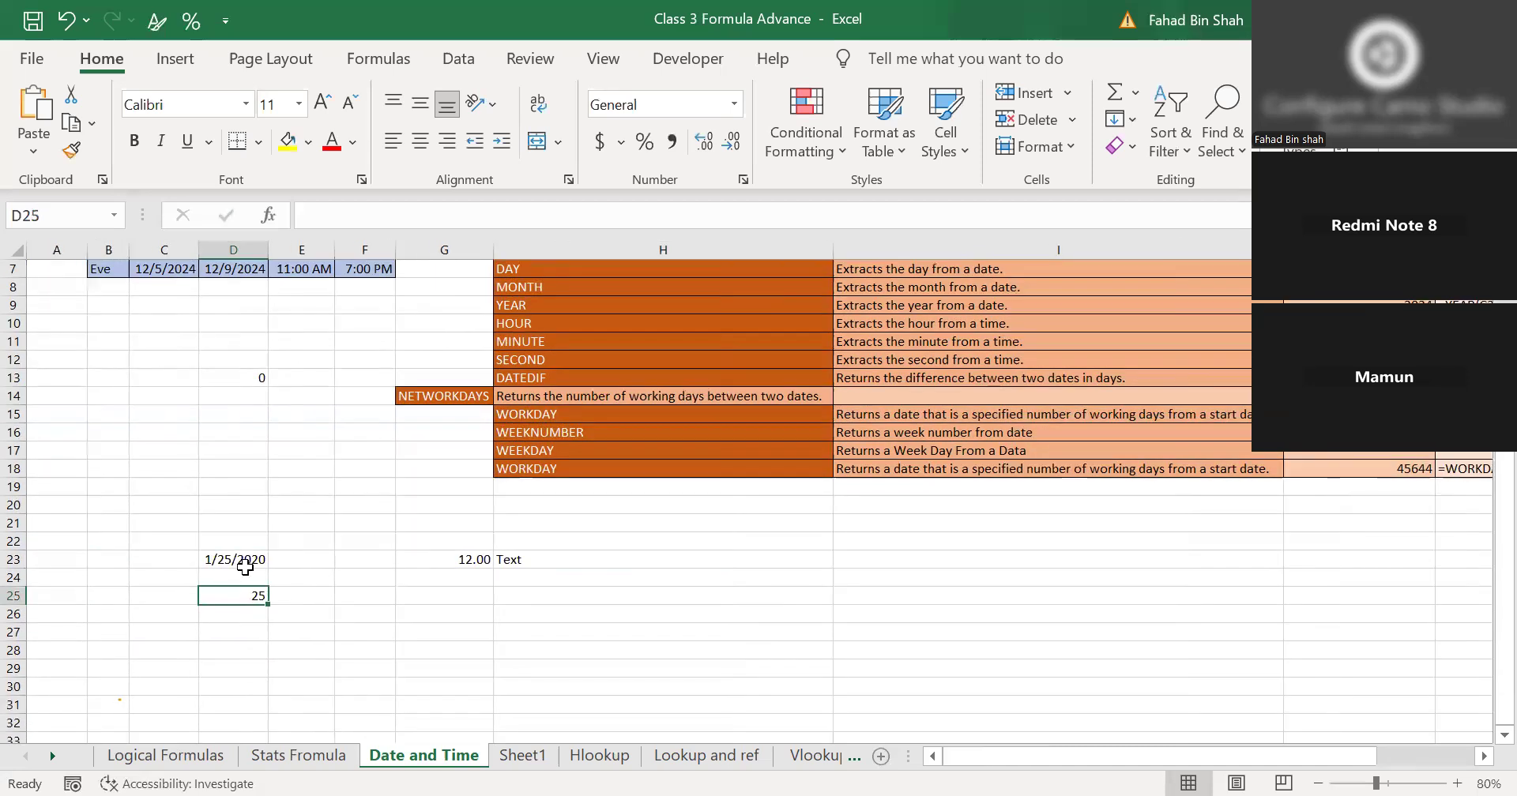
pyautogui.scroll(2, 247, 576)
pyautogui.click(233, 669)
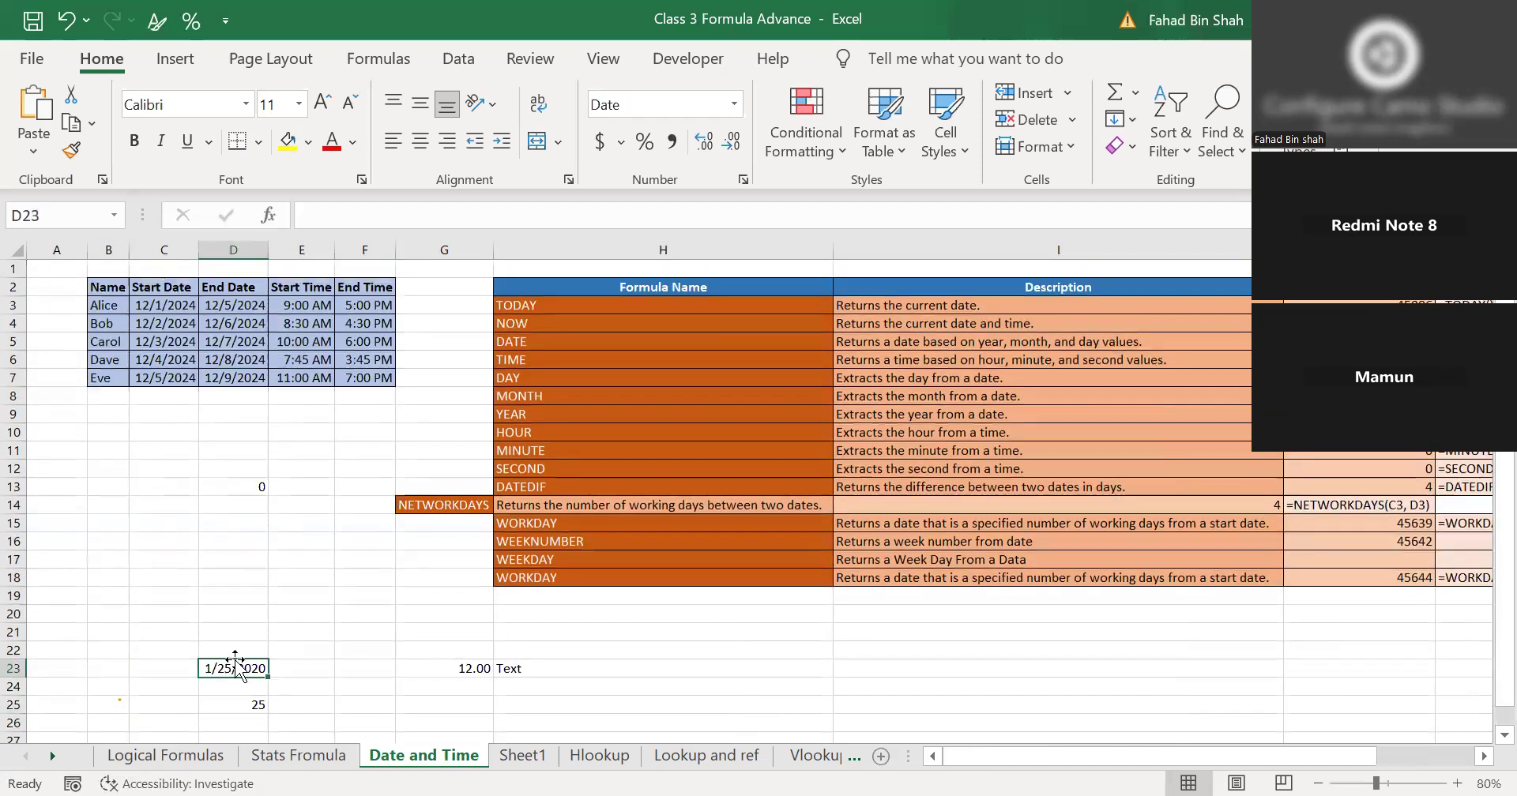
pyautogui.click(249, 706)
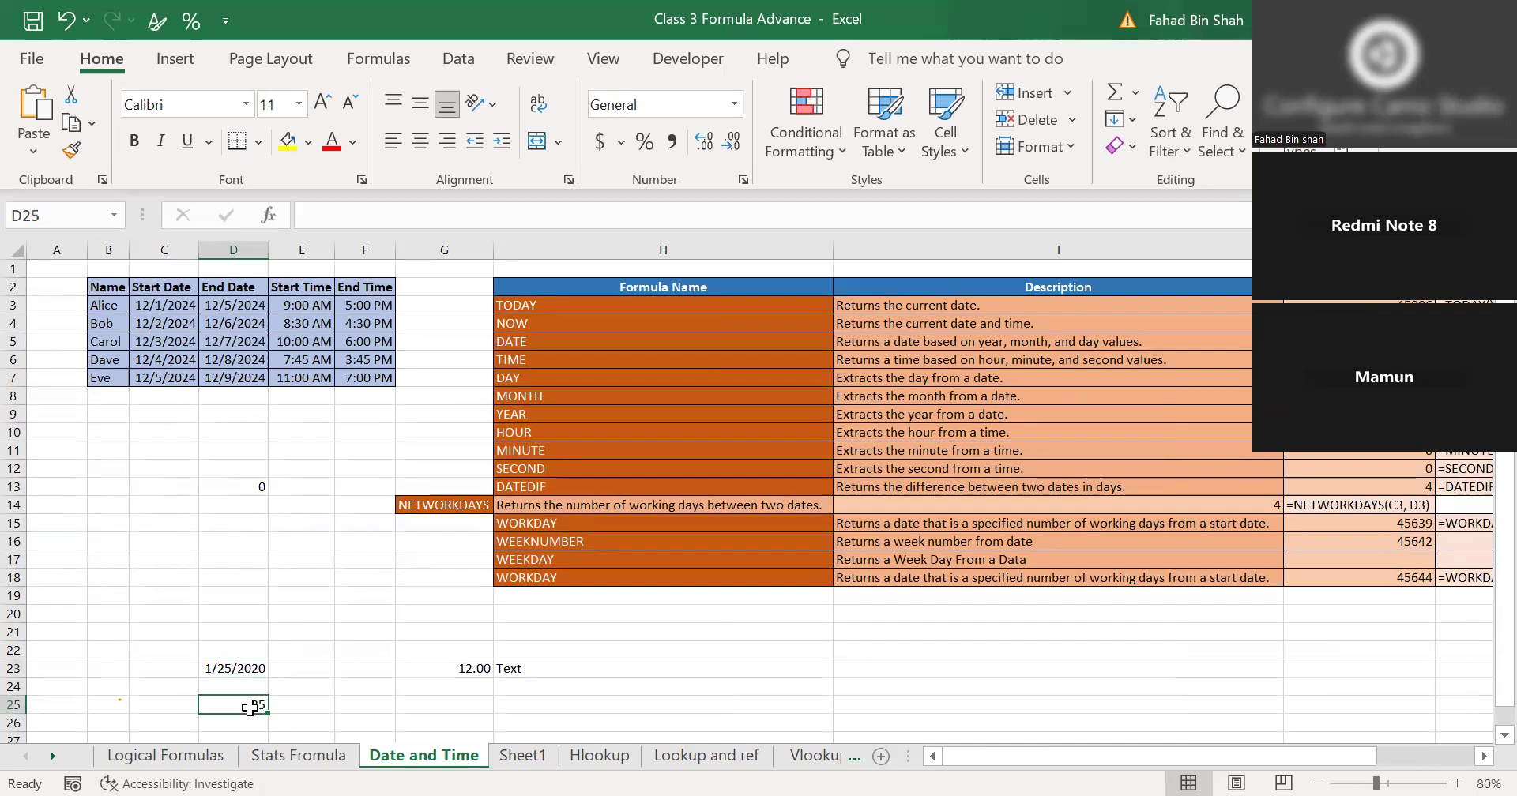
# Try the Number format on the date in cell D23.
pyautogui.click(246, 666)
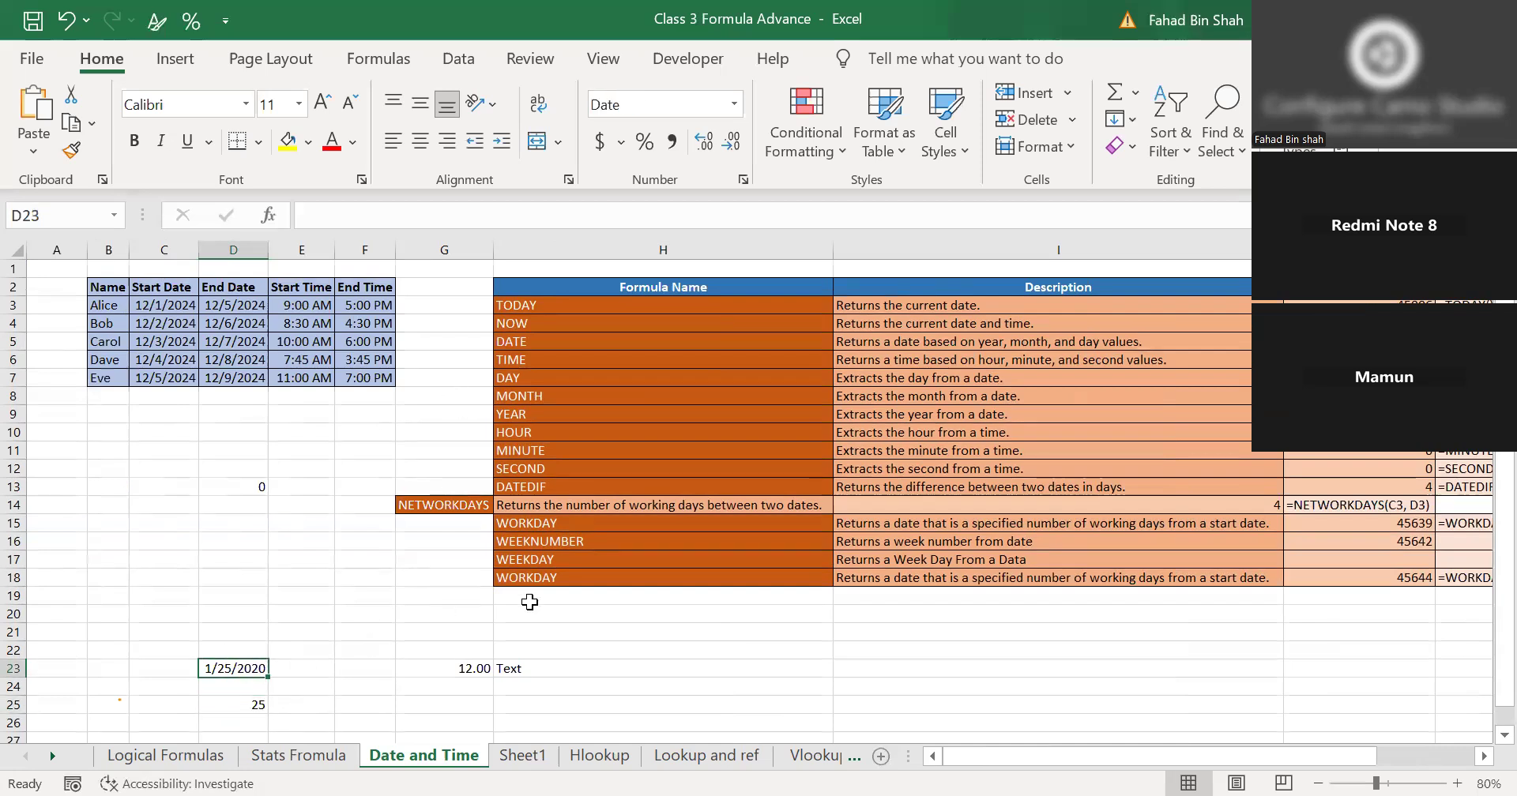
pyautogui.click(733, 103)
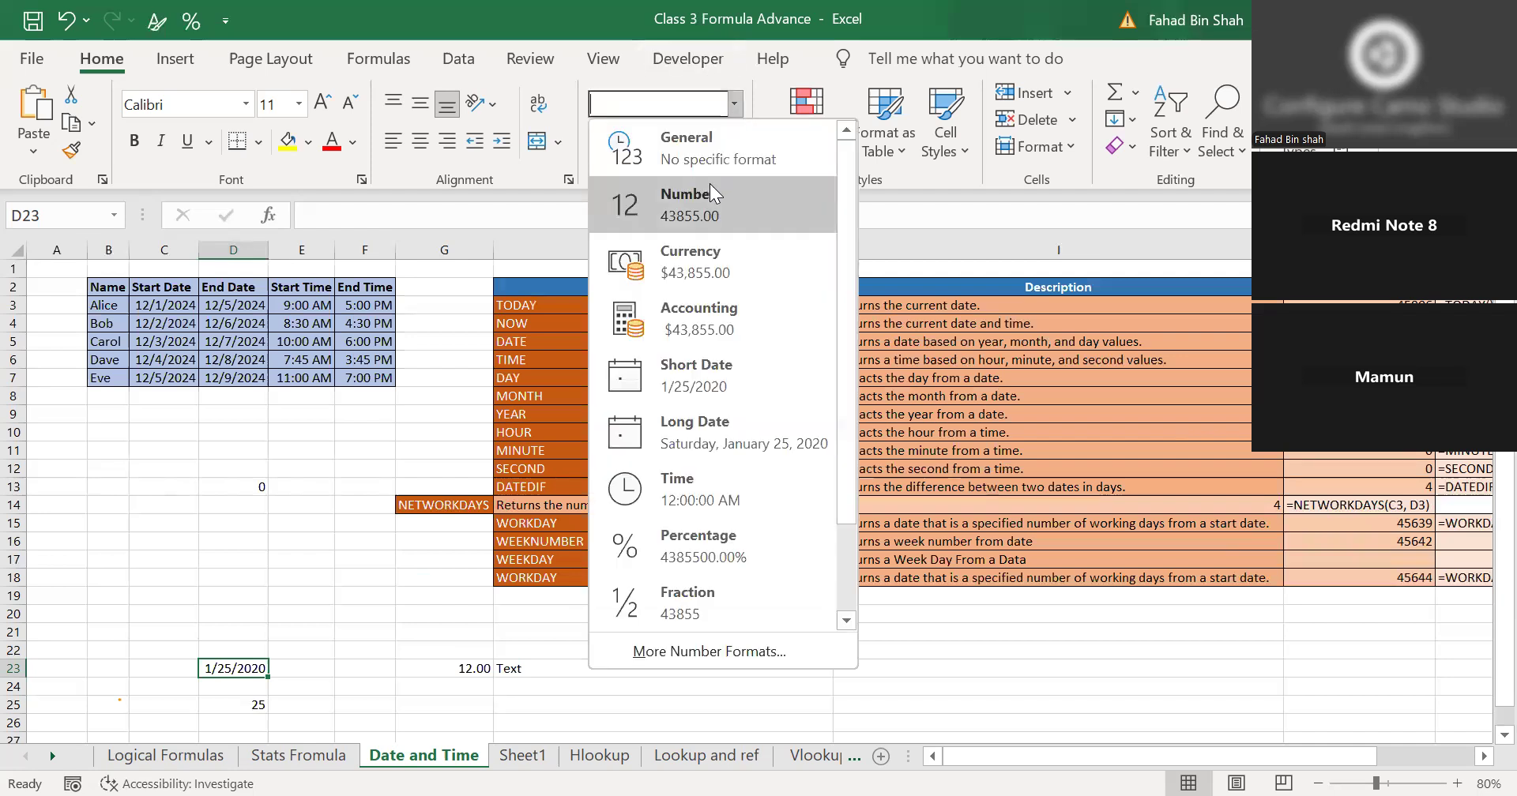
pyautogui.click(704, 202)
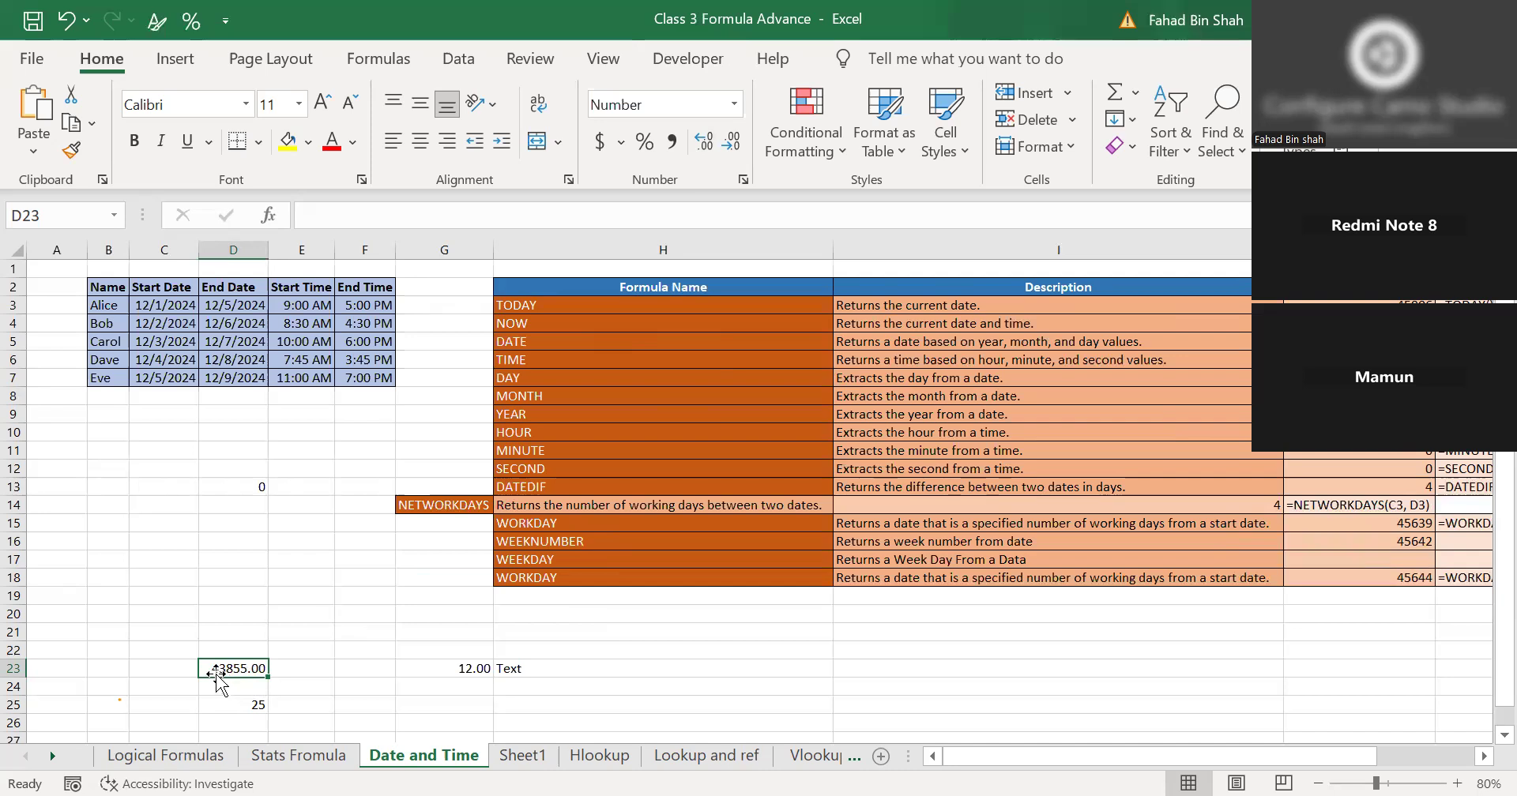
pyautogui.click(292, 694)
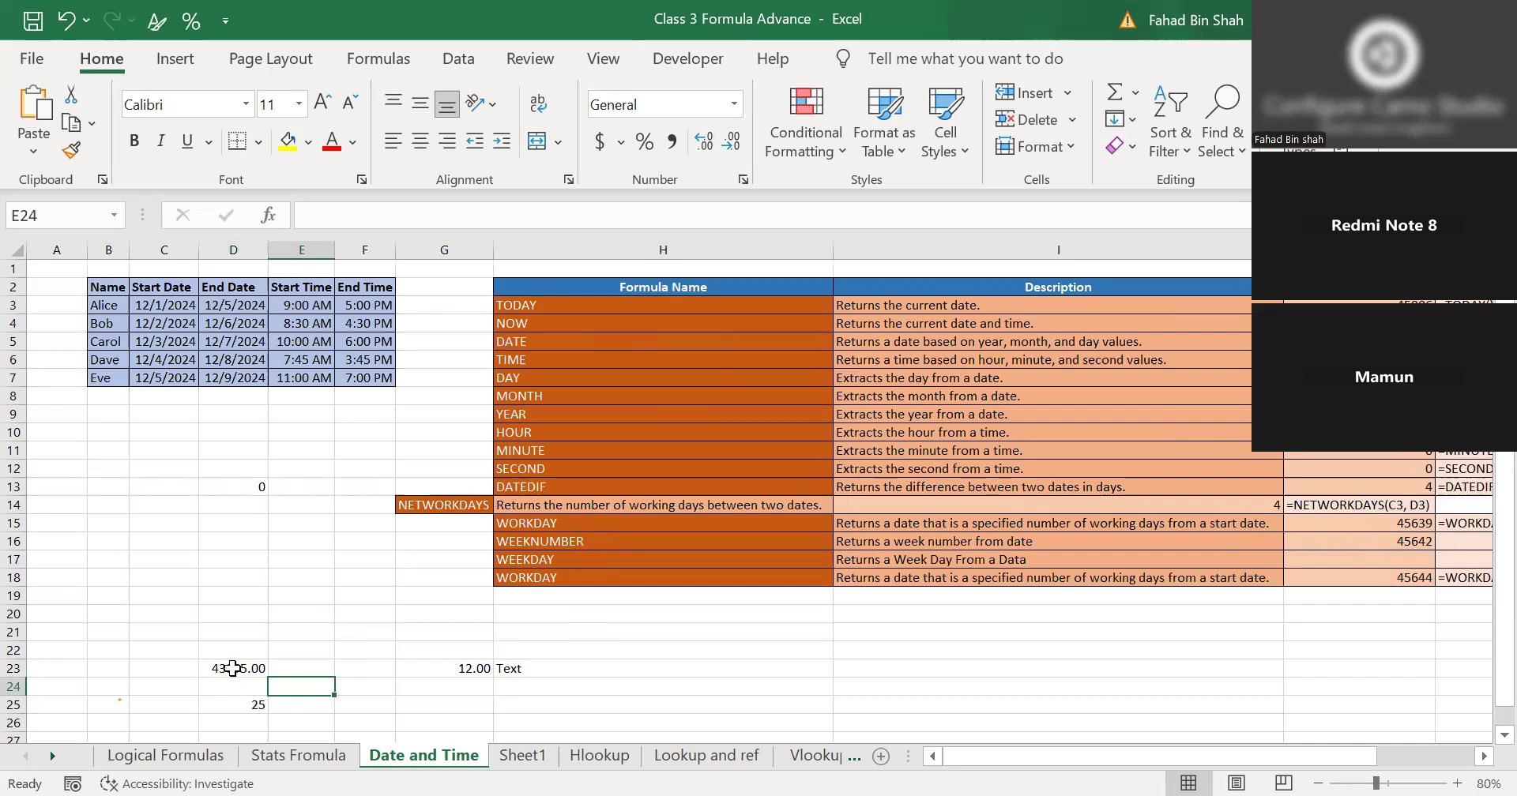
# Display the date in D23 in Long Date format and finally set it to Short Date.
pyautogui.click(233, 669)
pyautogui.click(733, 106)
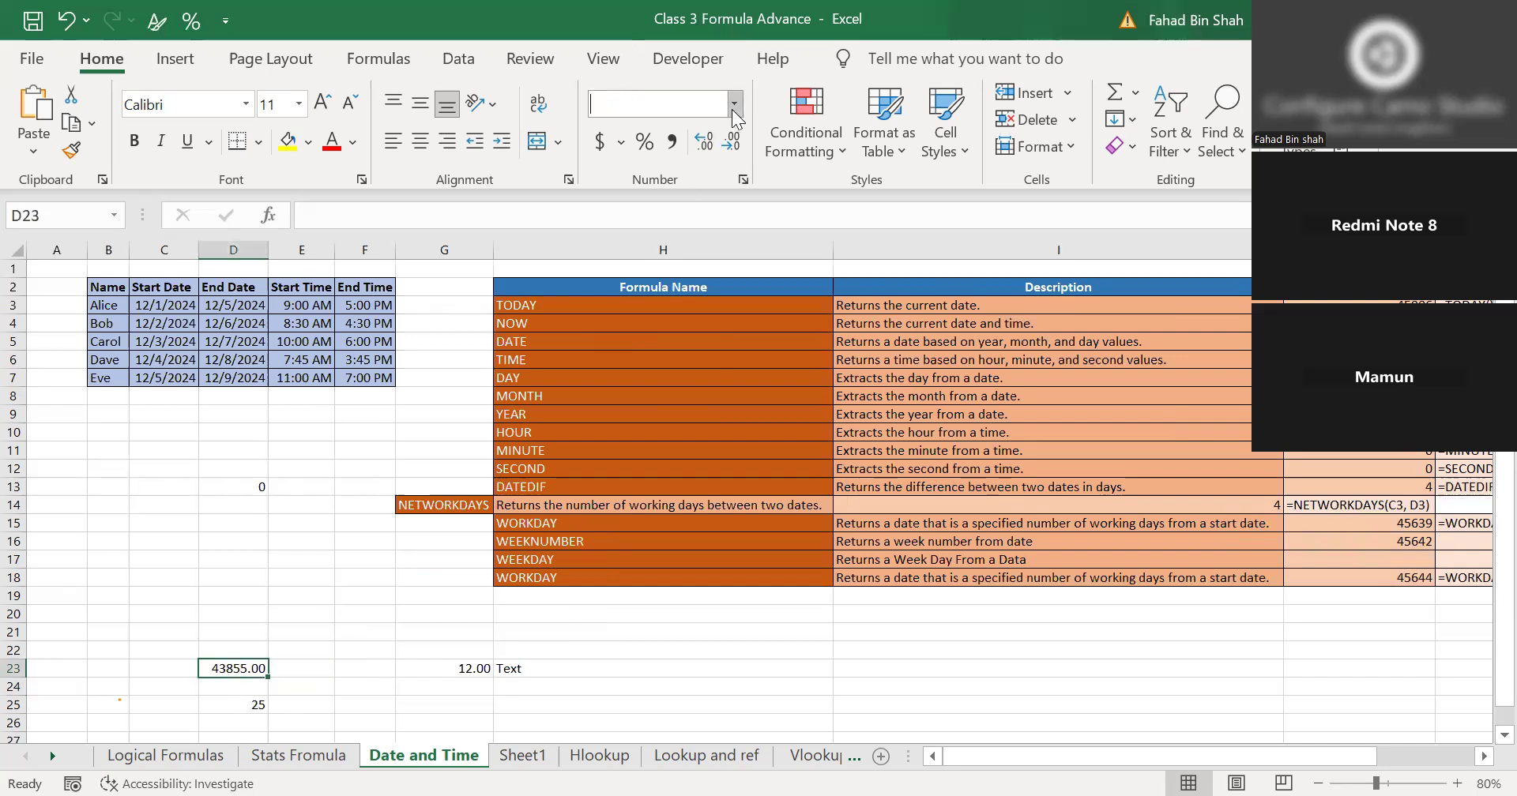
pyautogui.scroll(-2, 688, 543)
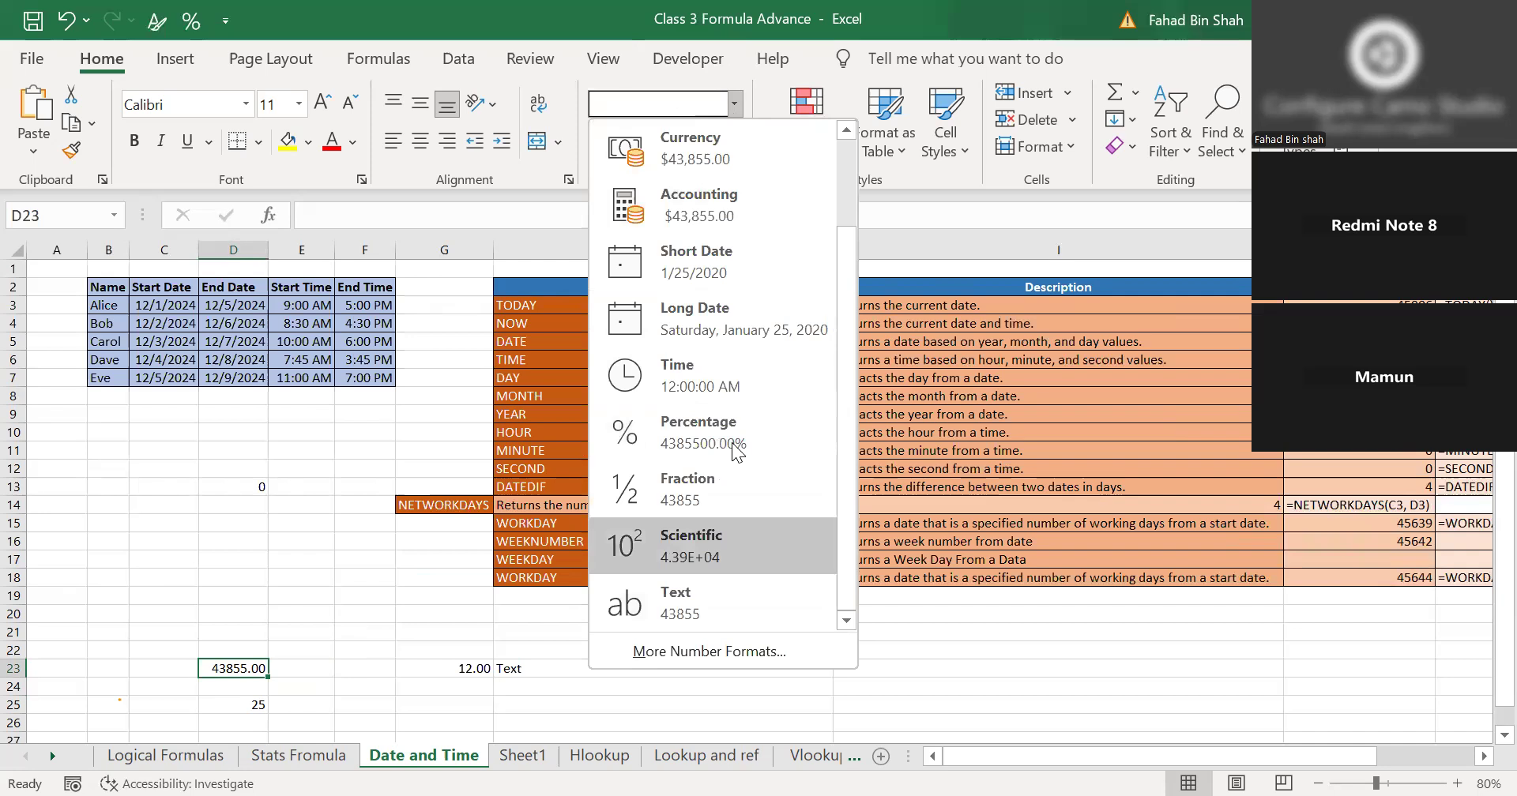
pyautogui.scroll(2, 686, 514)
pyautogui.click(697, 430)
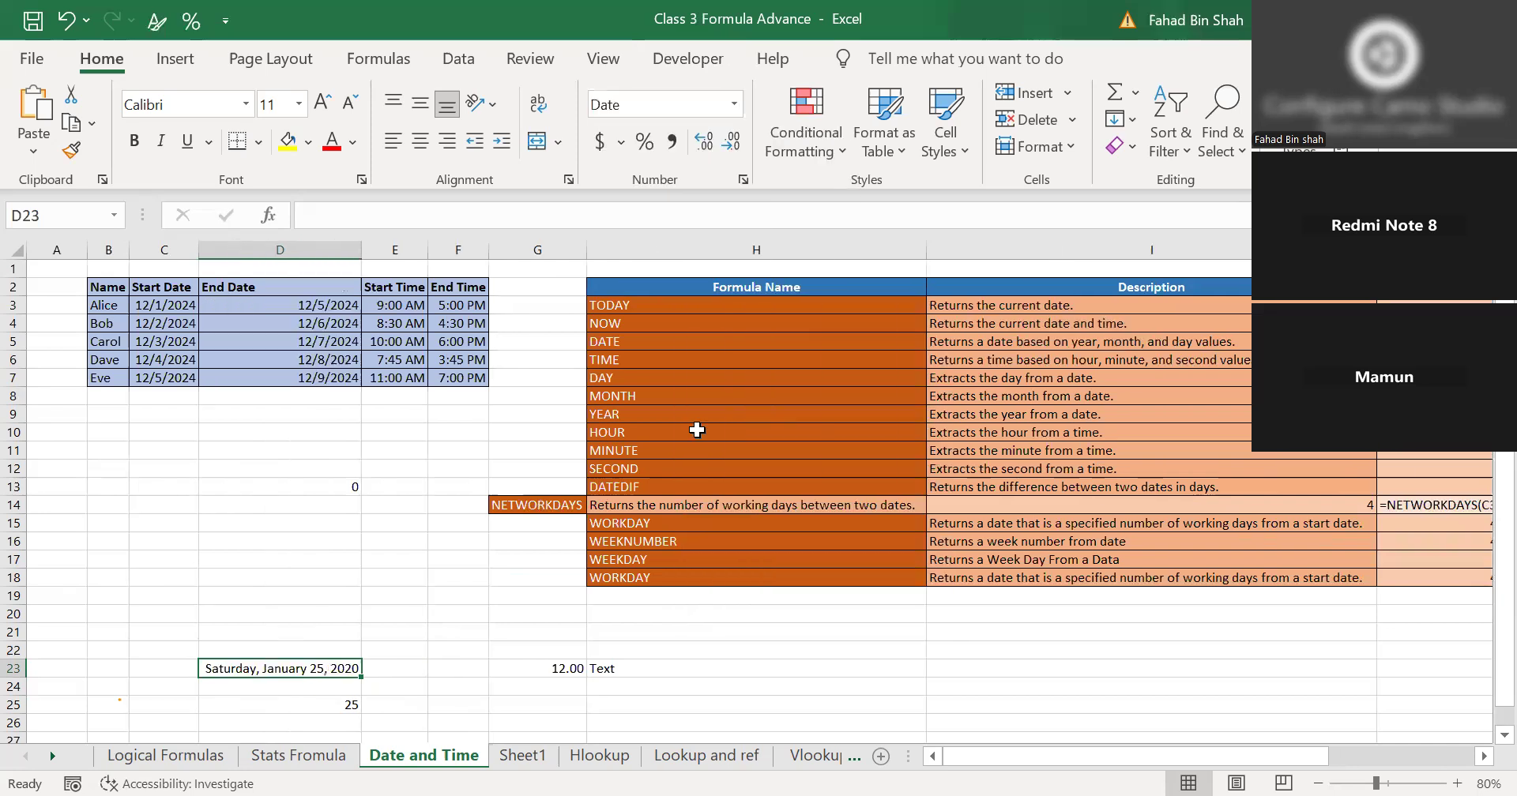
pyautogui.click(733, 104)
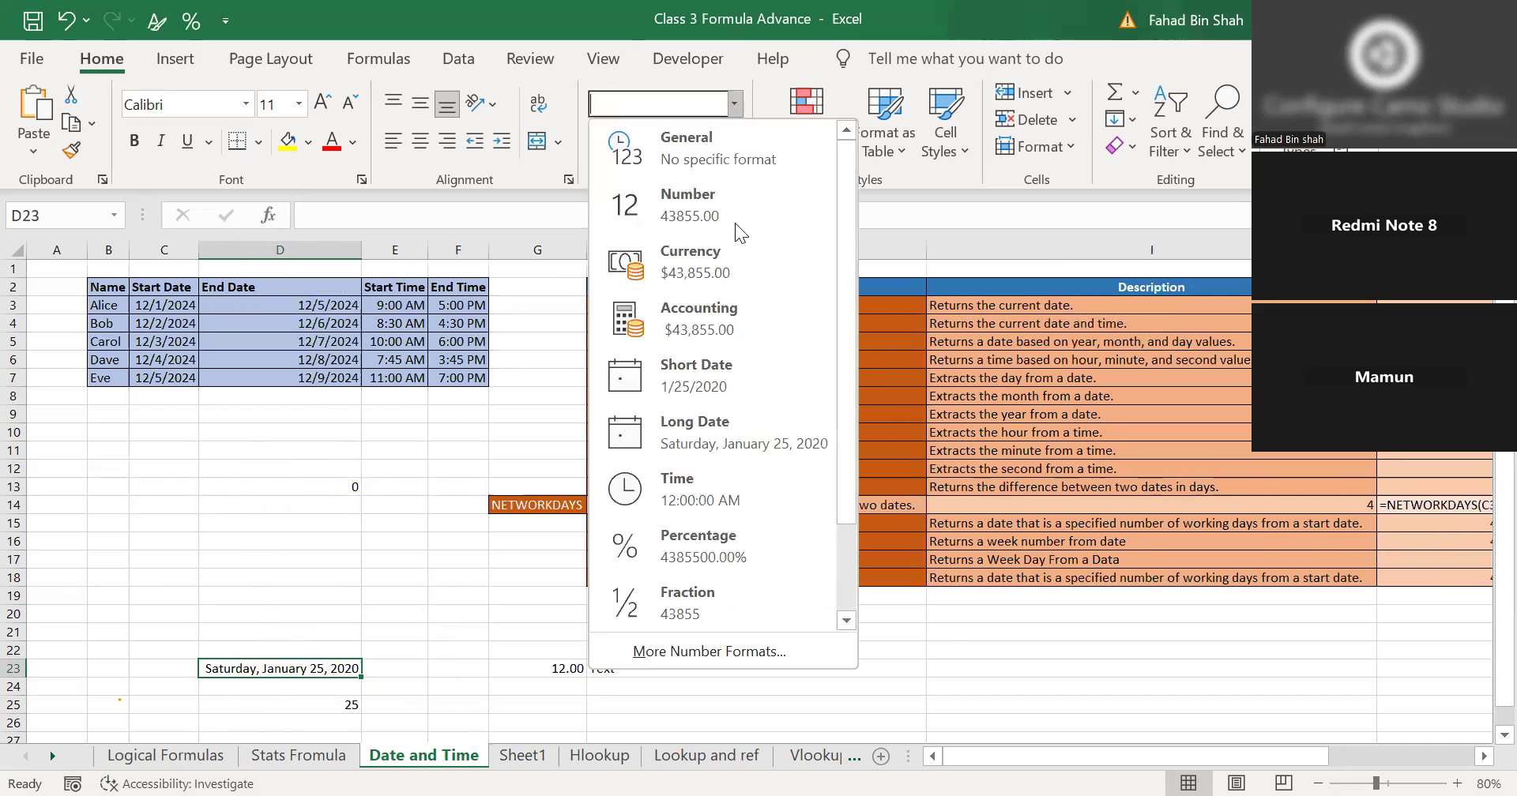
pyautogui.click(696, 371)
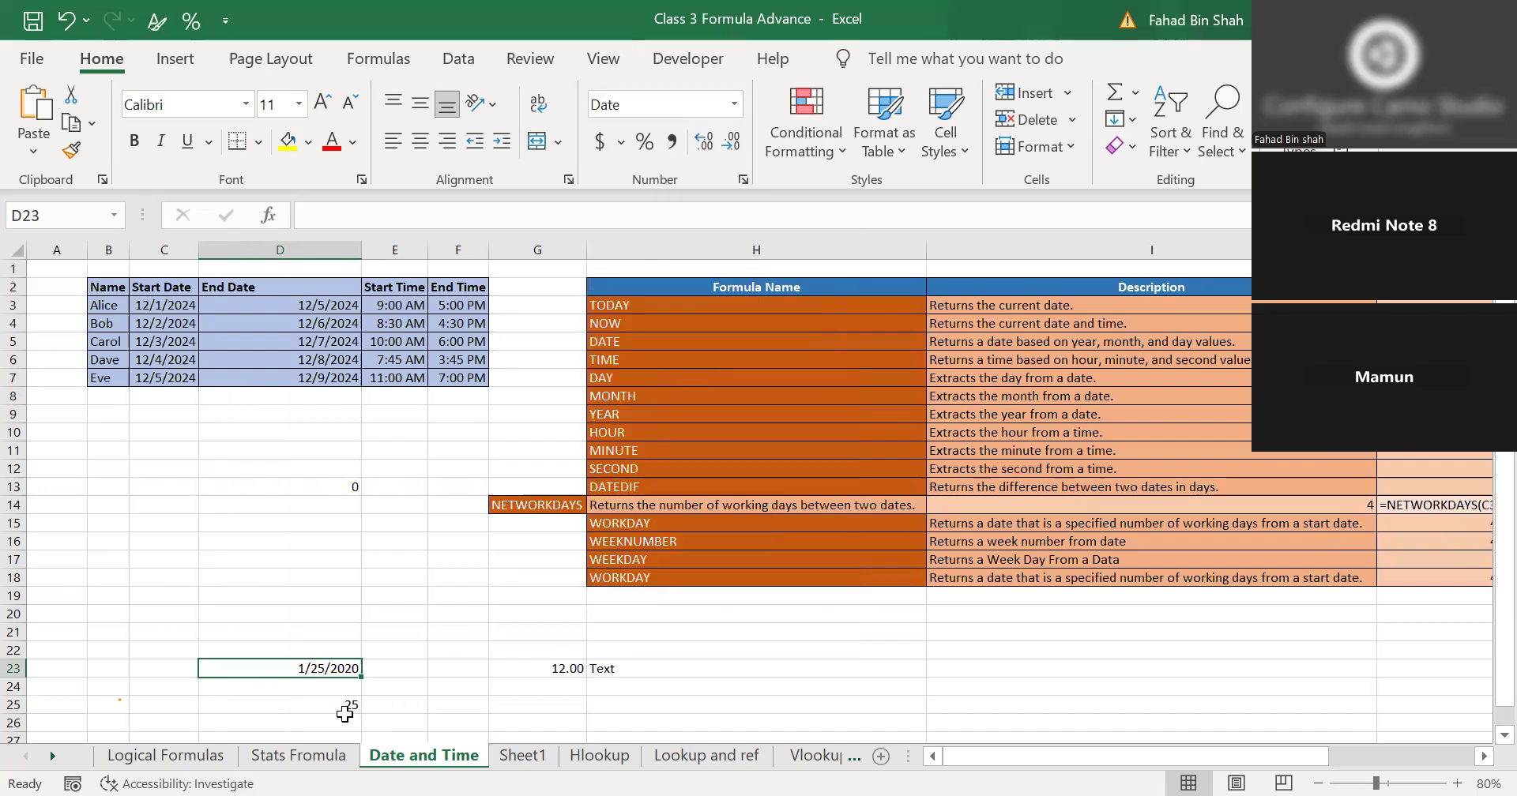
# Add the label "Day" in C25 and the label "Month" in C26.
pyautogui.moveTo(344, 719); pyautogui.dragTo(341, 705)
pyautogui.scroll(-2, 395, 608)
pyautogui.click(338, 599)
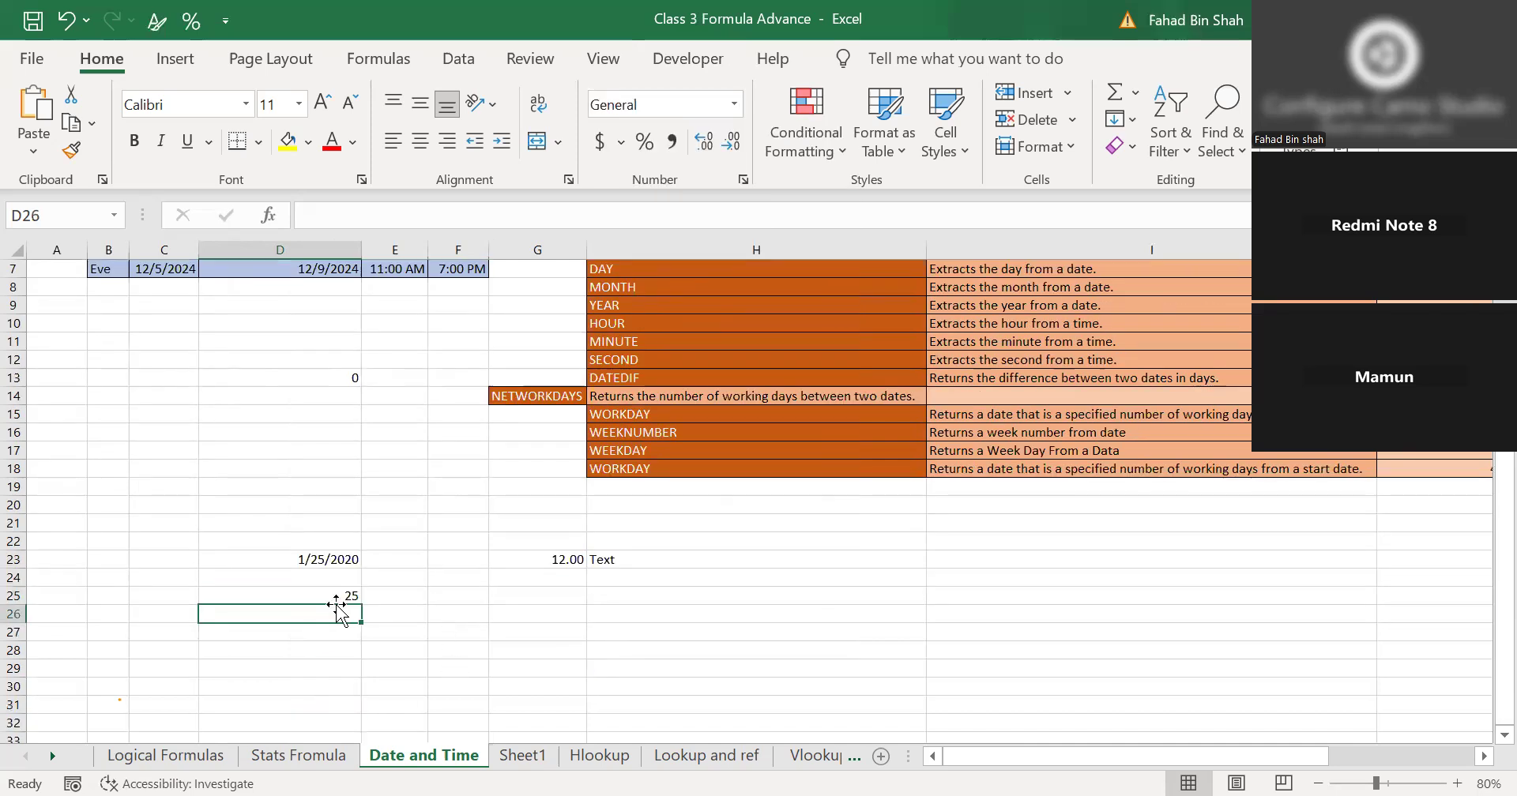
pyautogui.click(142, 602)
pyautogui.write('Day')
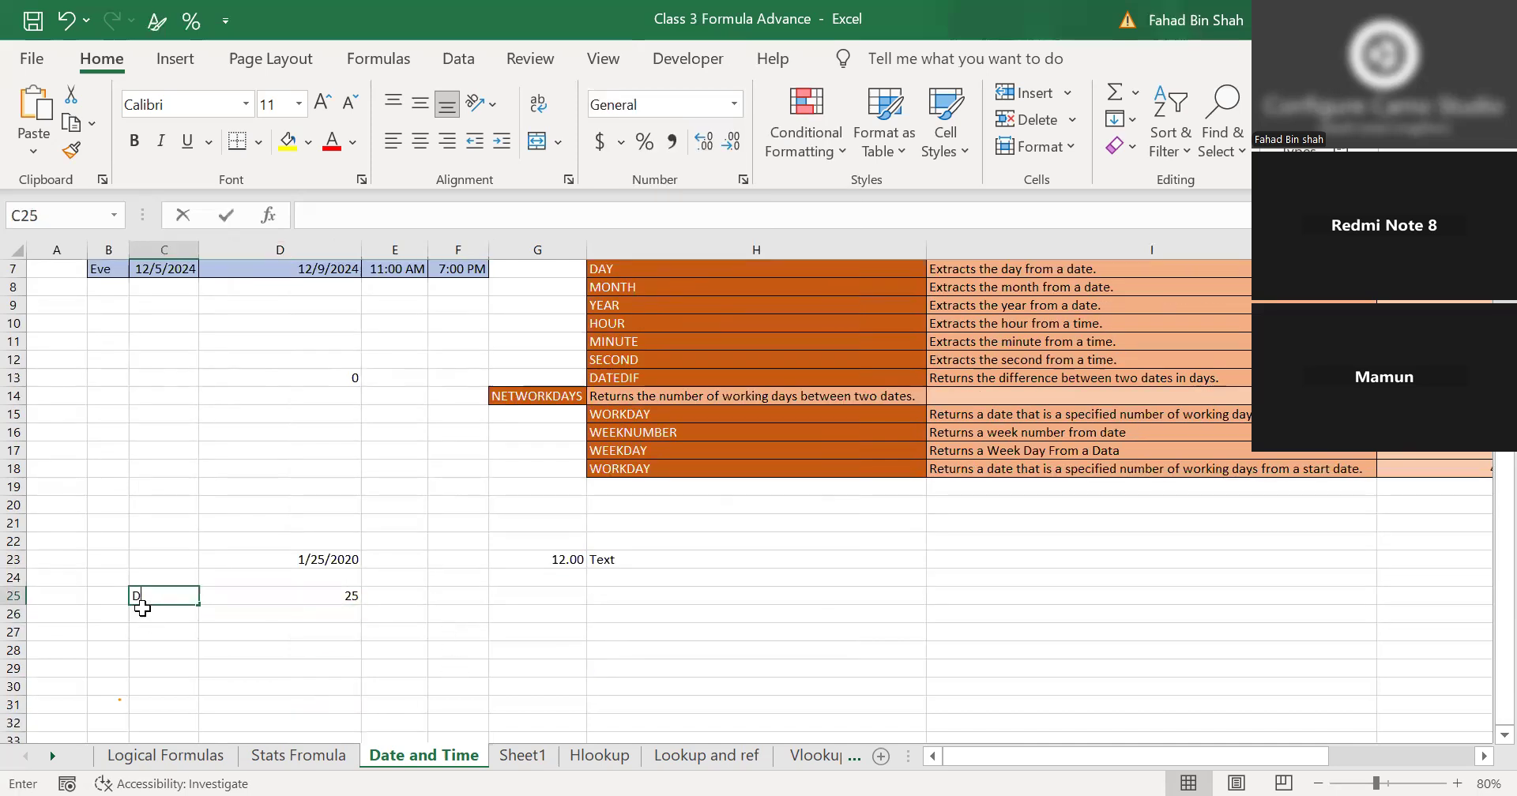
pyautogui.press('Return')
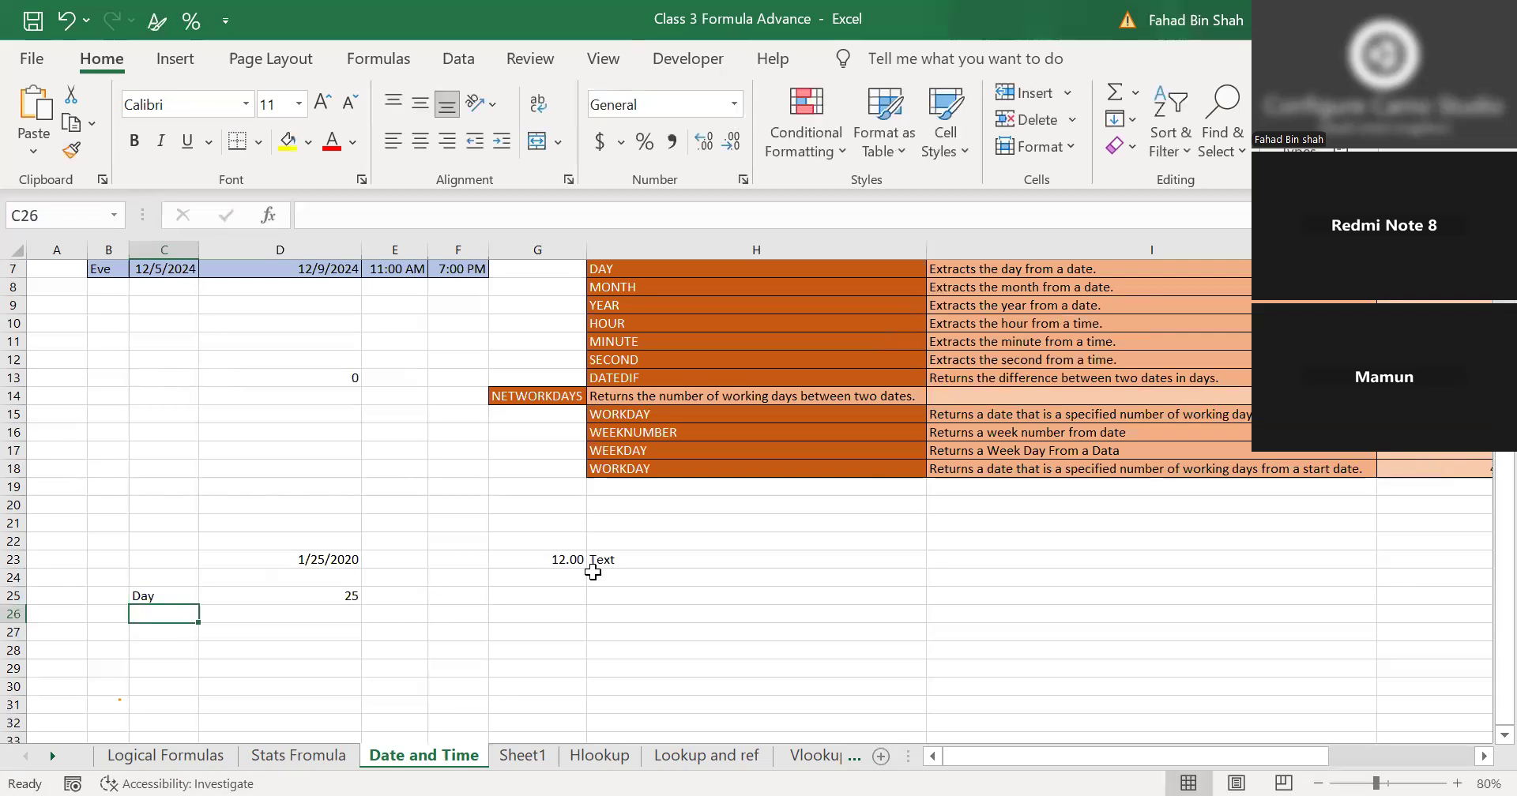
pyautogui.scroll(2, 490, 624)
pyautogui.write('Month')
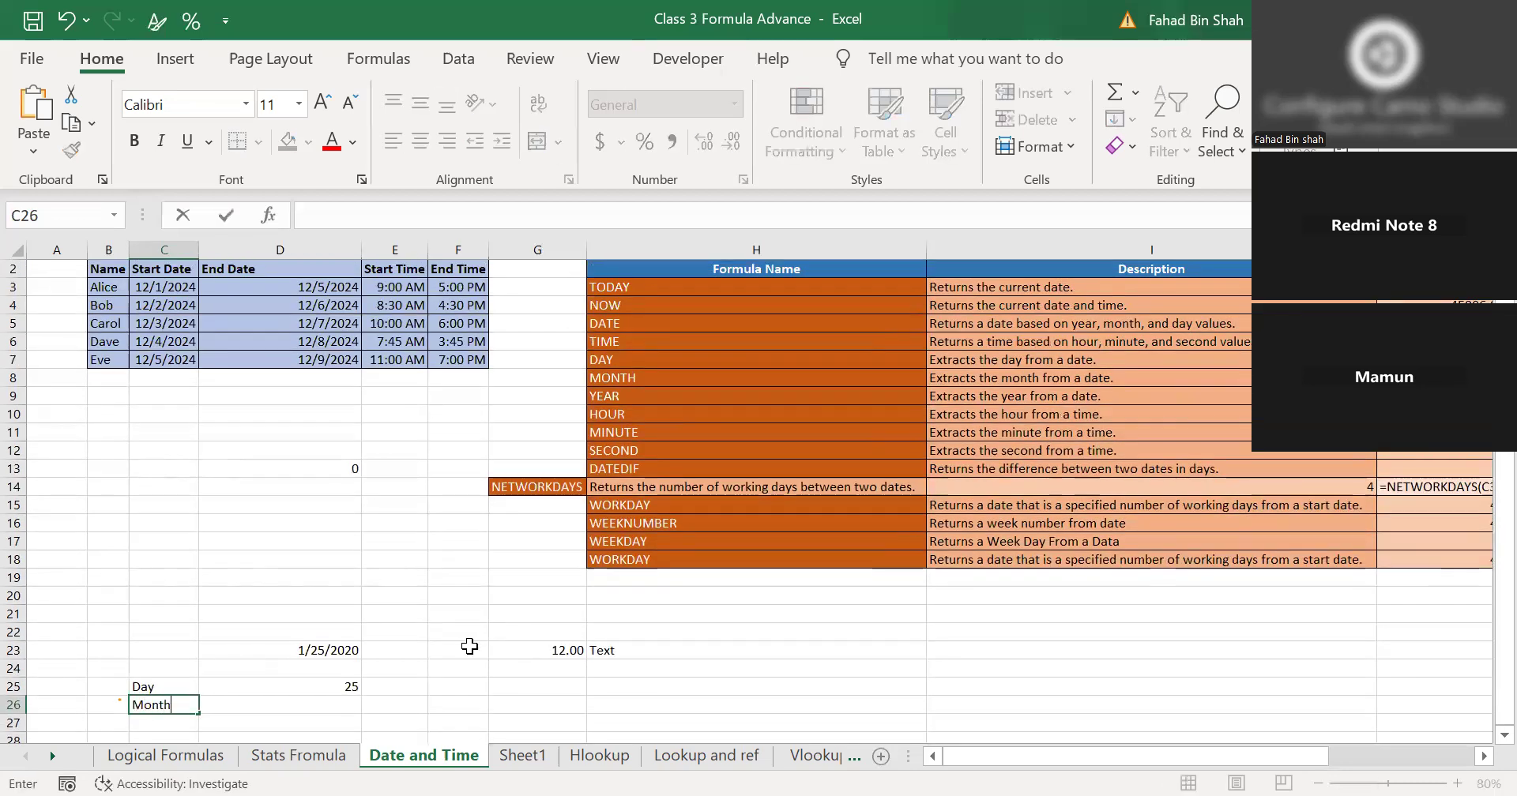
pyautogui.press('Tab')
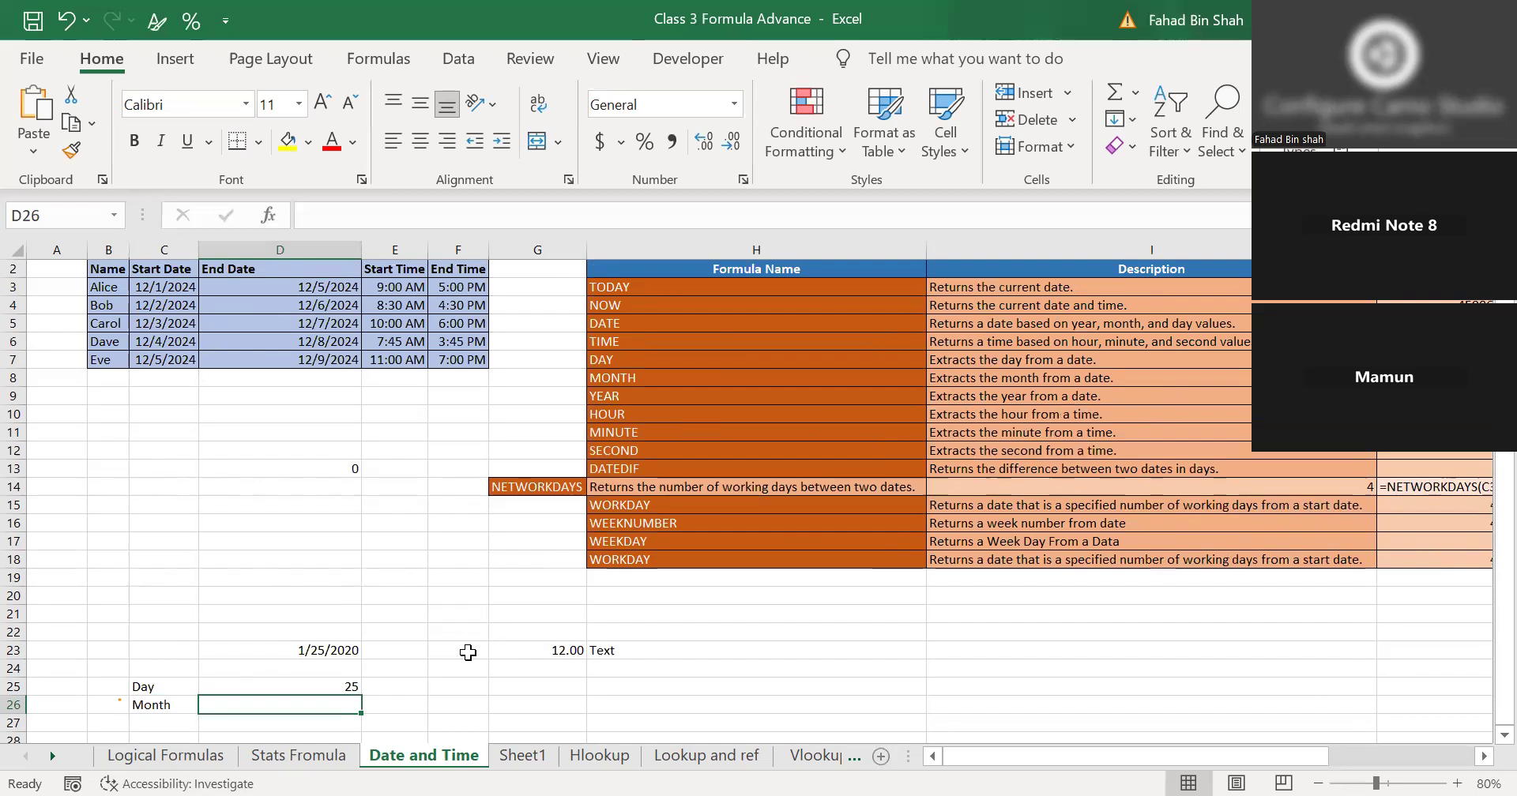
# Enter =MONTH(D23) in cell D26 to extract the month from the date.
pyautogui.write('=')
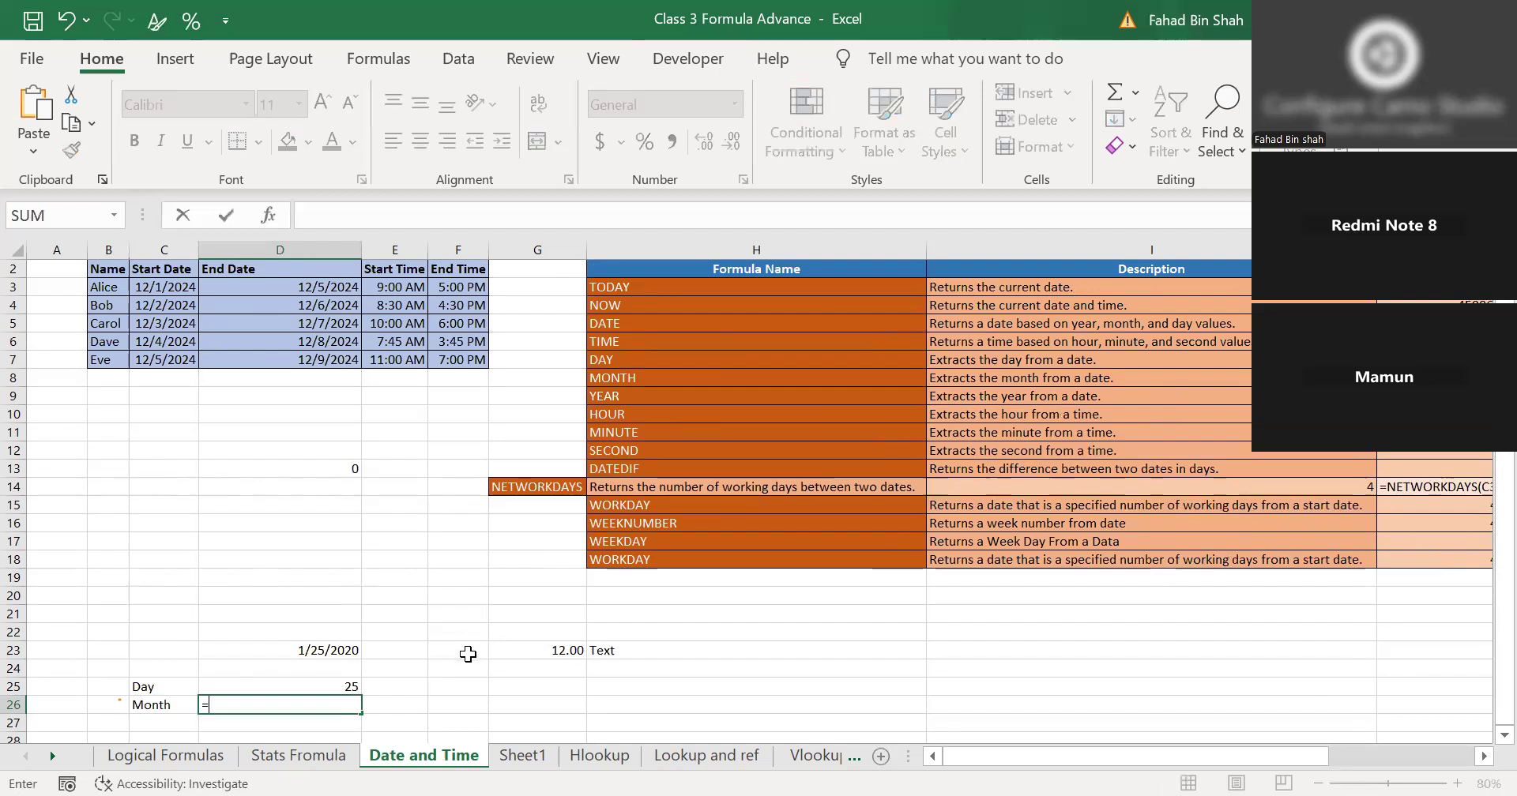
pyautogui.write('MONTH(')
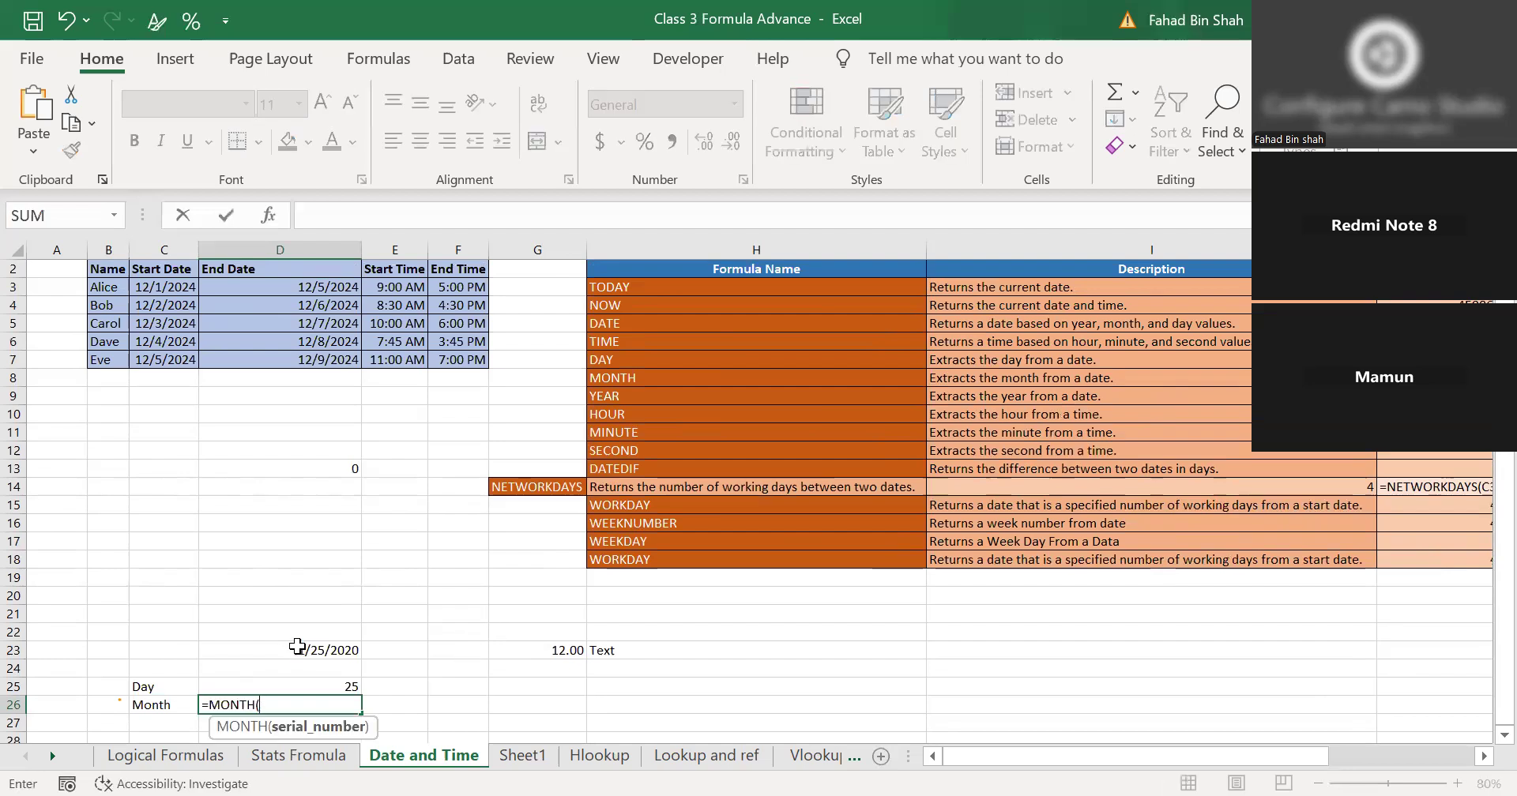
pyautogui.click(298, 651)
pyautogui.write(')')
pyautogui.press('Return')
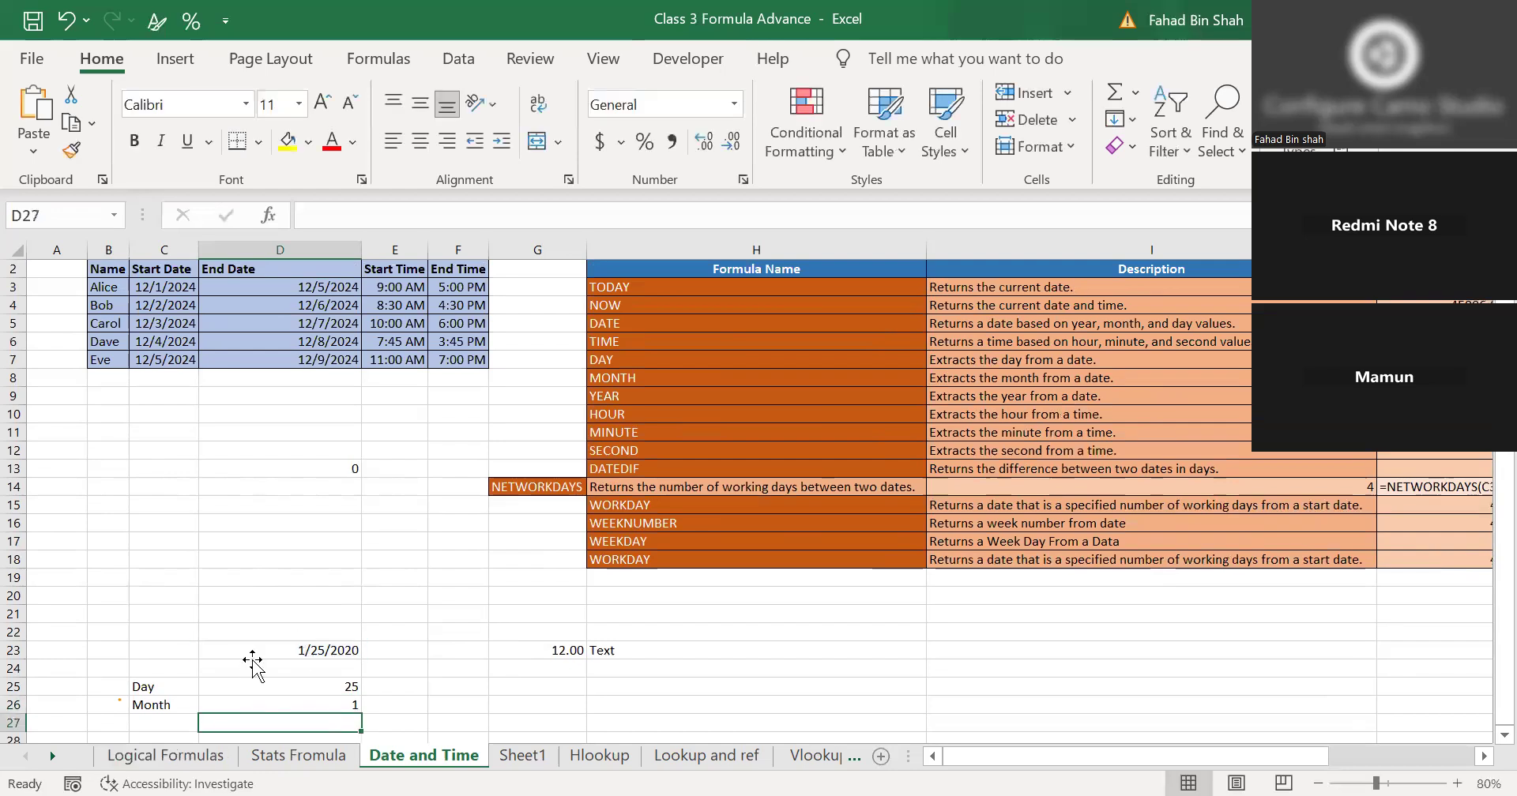
pyautogui.scroll(-1, 277, 665)
pyautogui.click(309, 650)
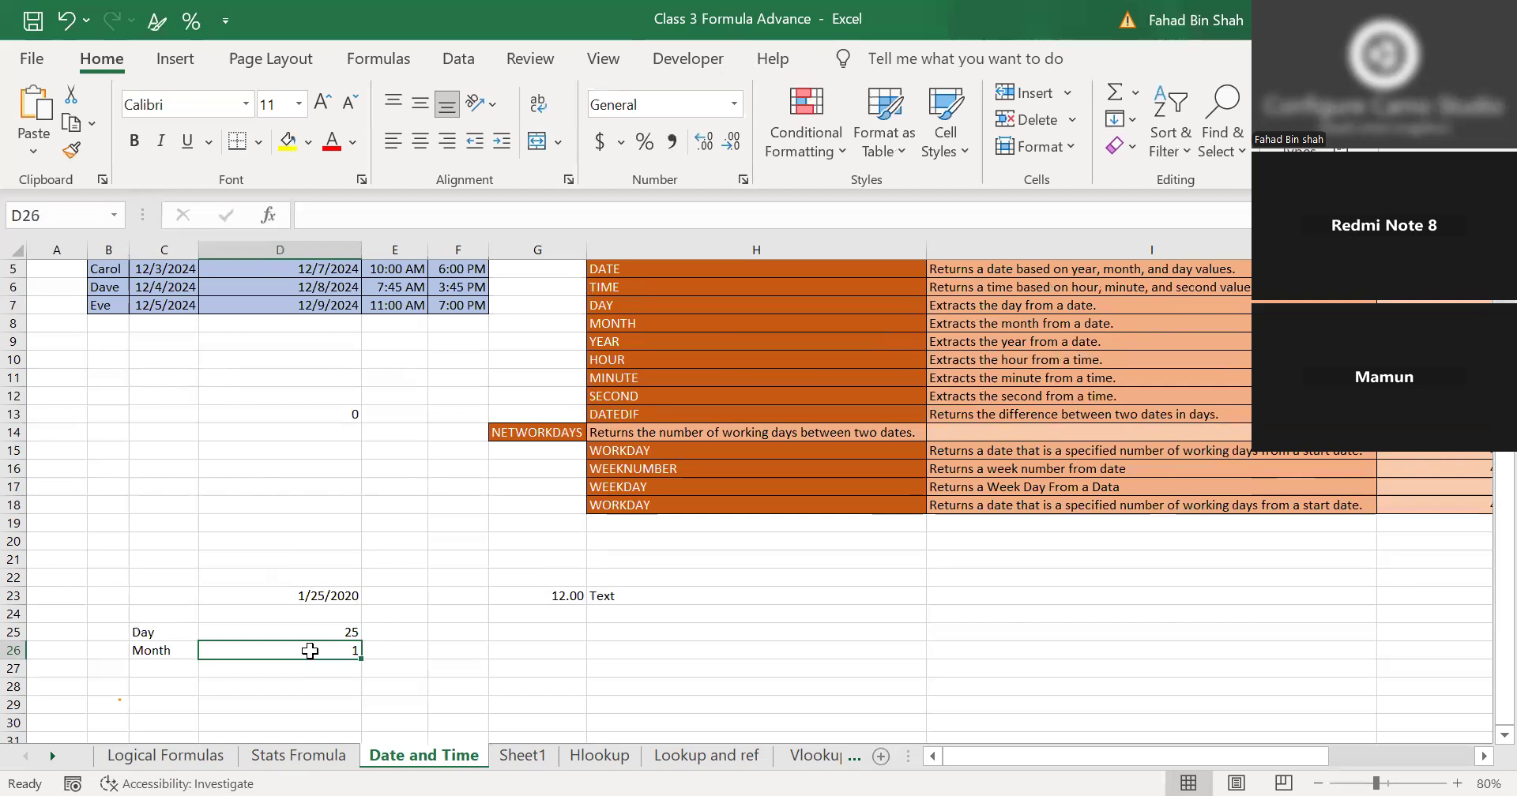
# Add the label "Year" in C27 and enter =YEAR(D23) in D27 to extract the year from the date.
pyautogui.click(165, 670)
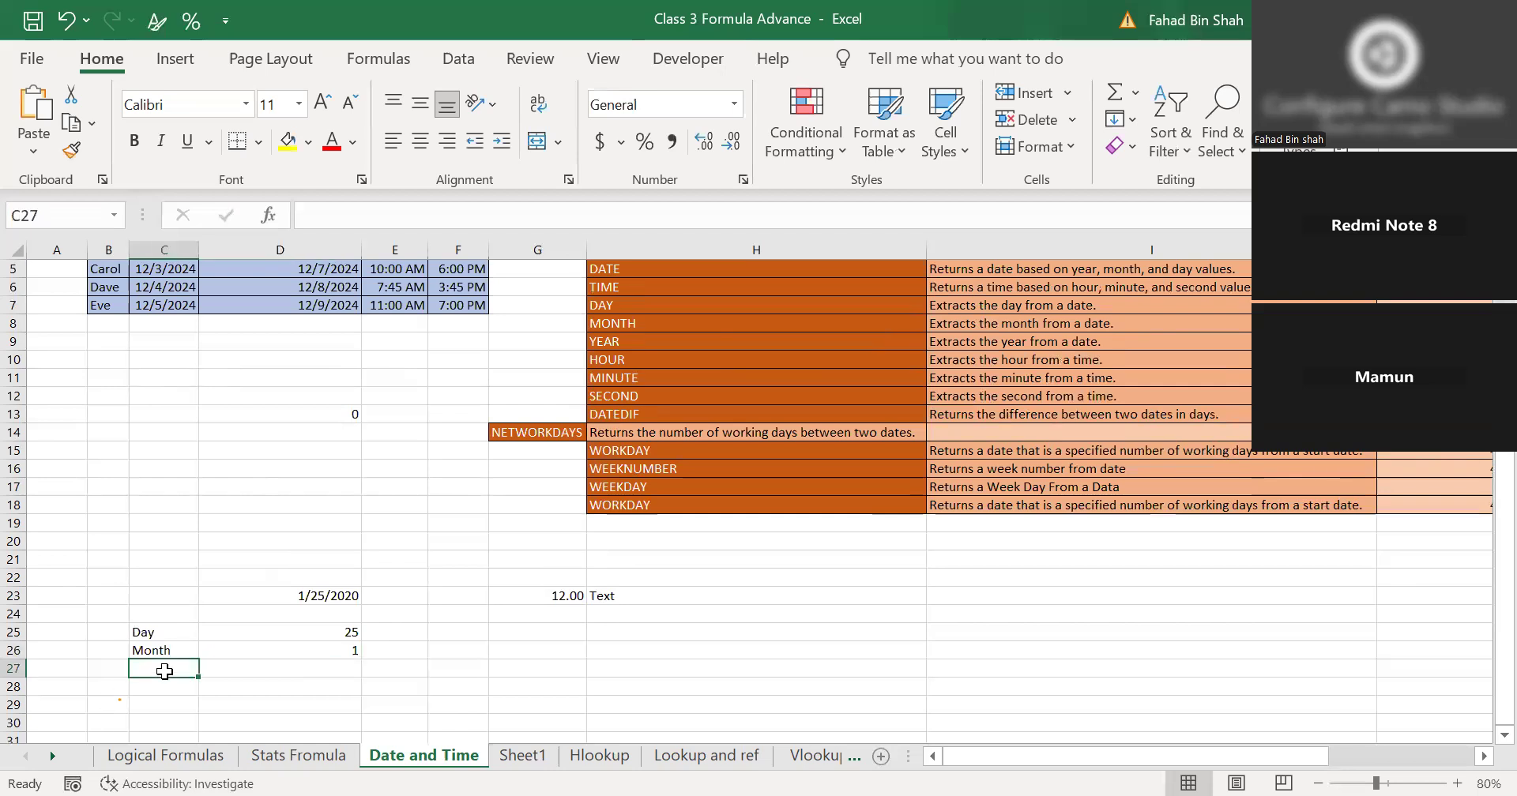
pyautogui.write('Year')
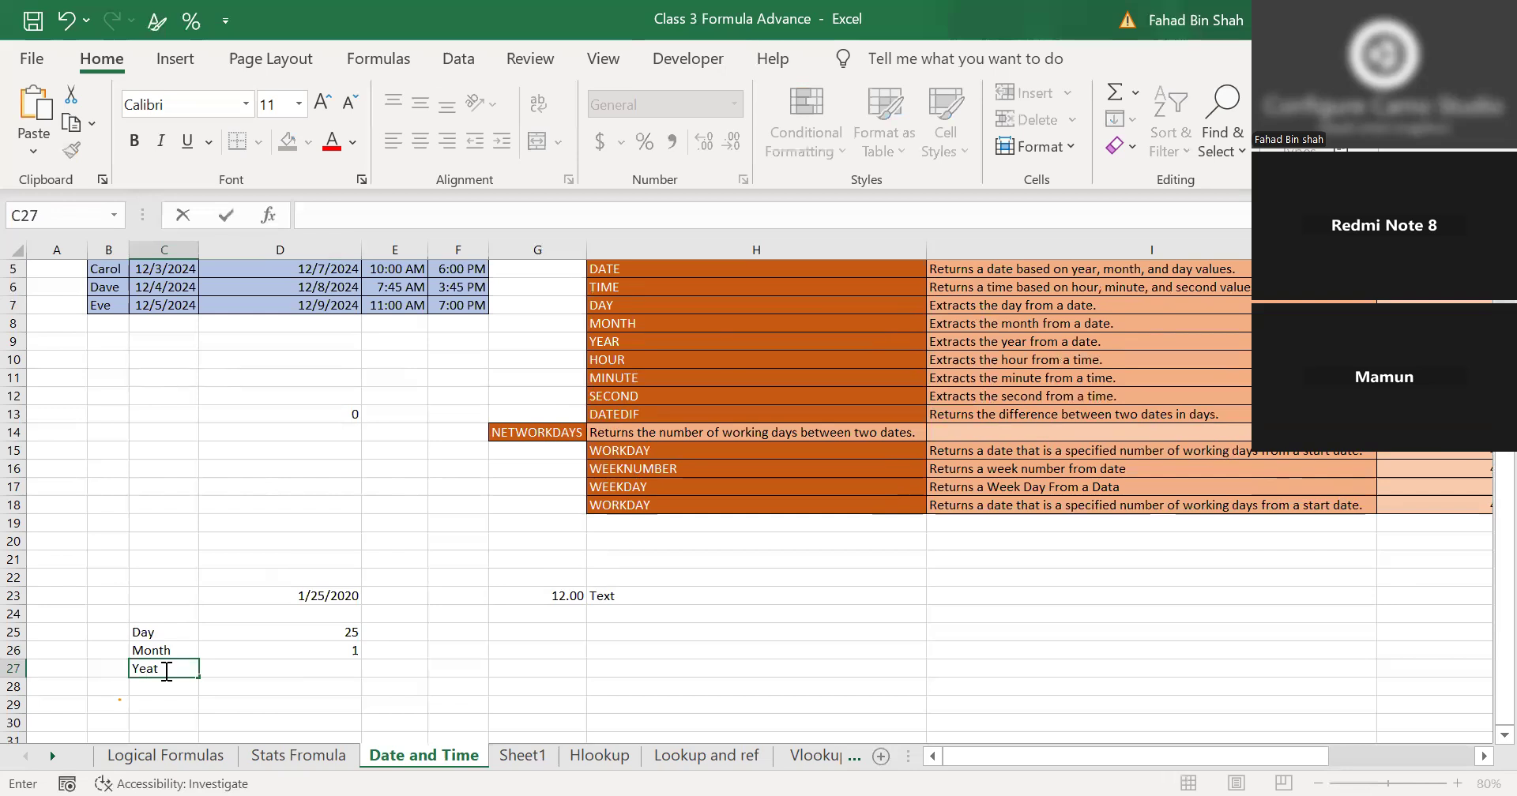
pyautogui.press('Tab')
pyautogui.write('=')
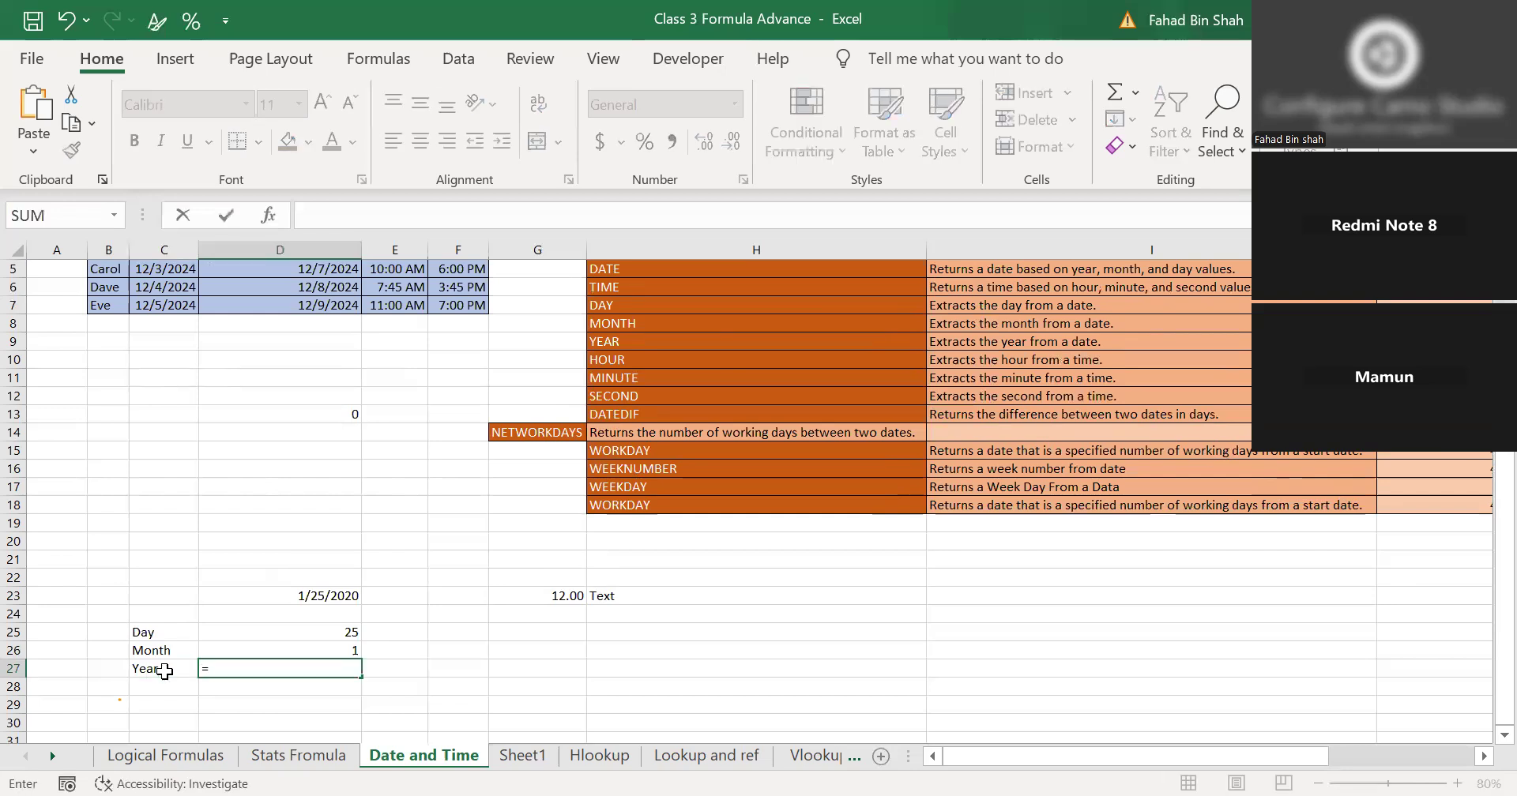
pyautogui.write('YEAR(')
pyautogui.click(327, 595)
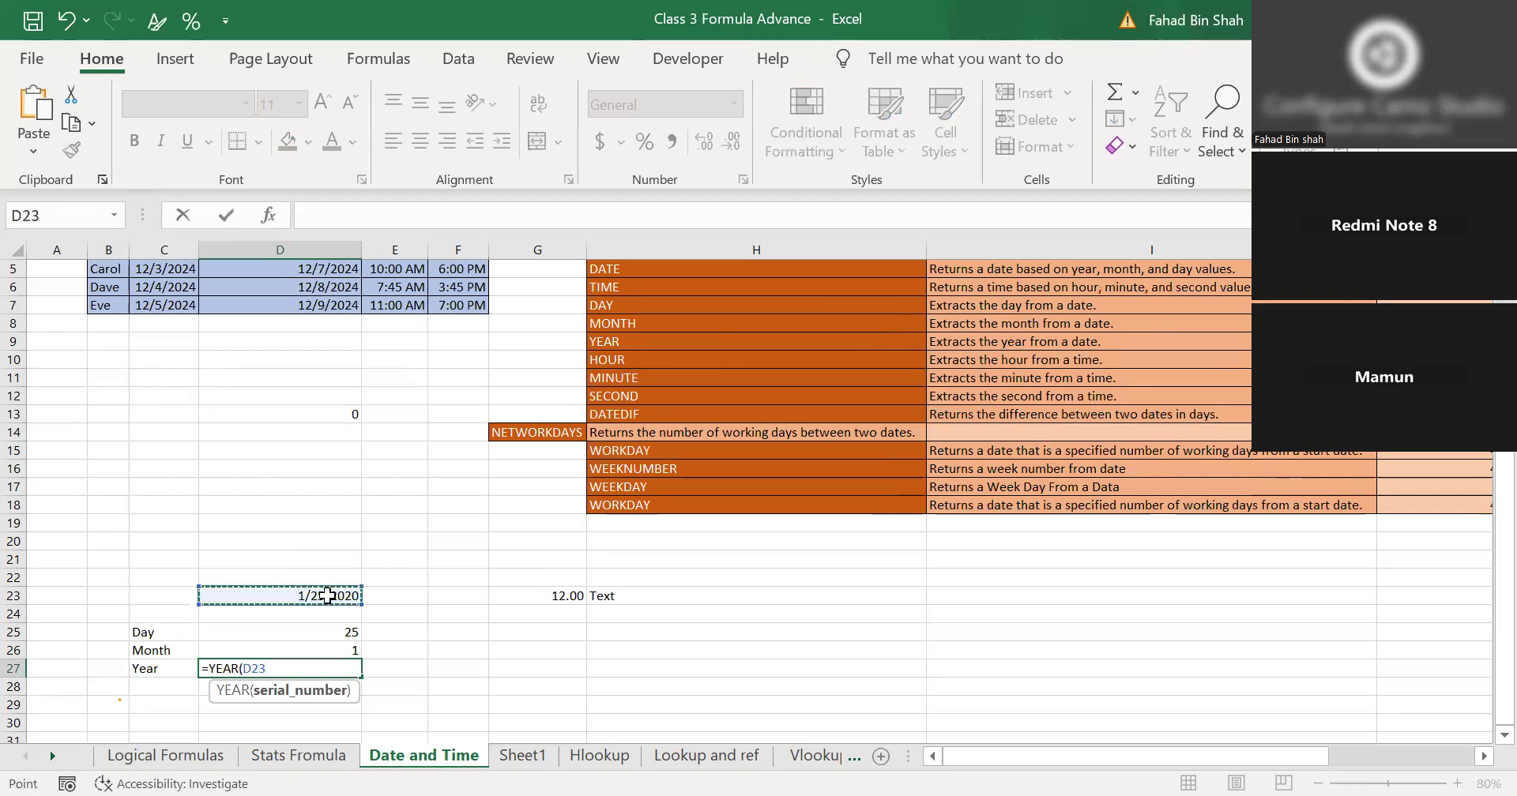
pyautogui.write(')')
pyautogui.press('Return')
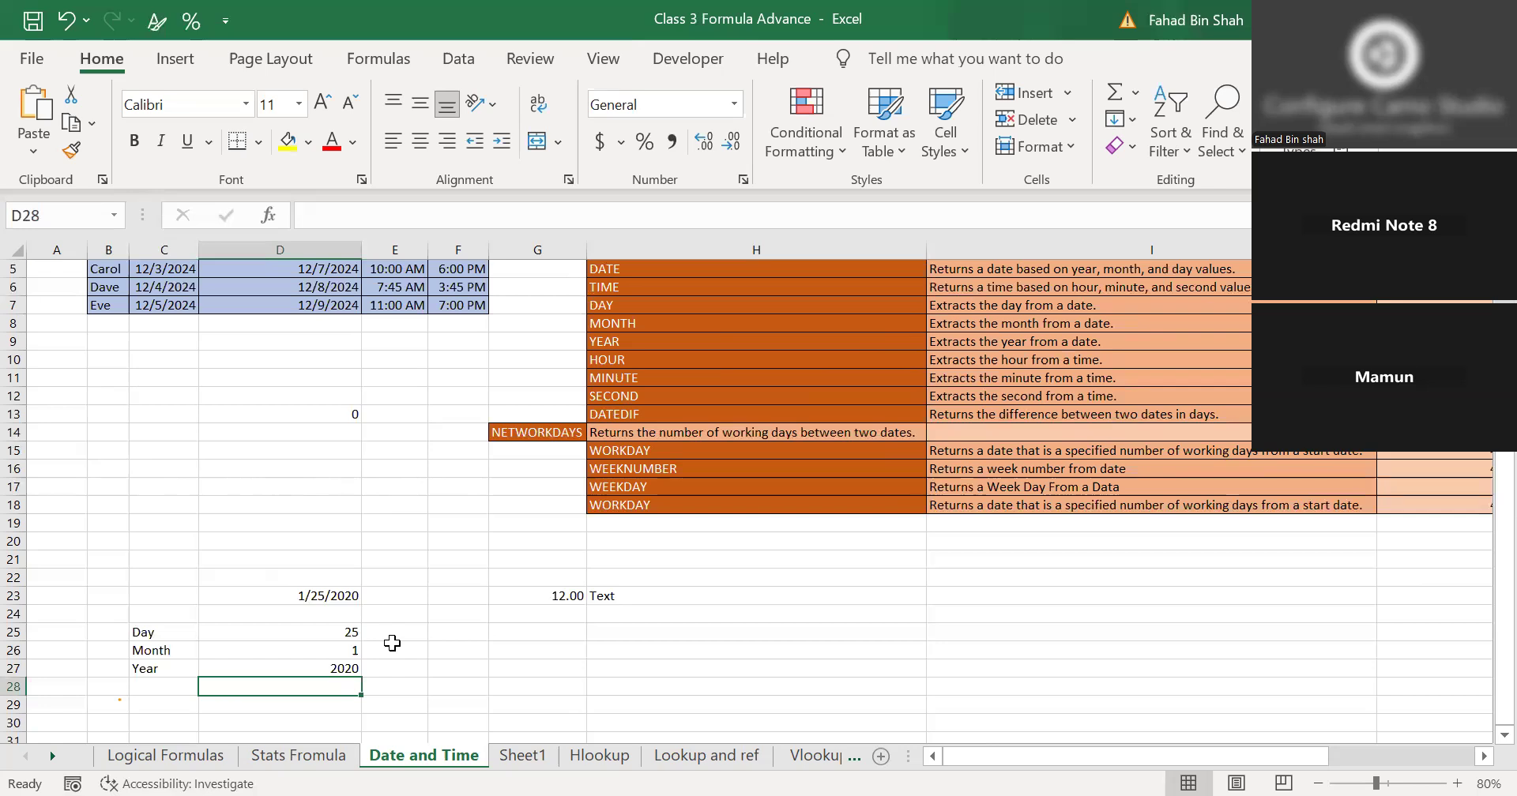
pyautogui.scroll(1, 392, 643)
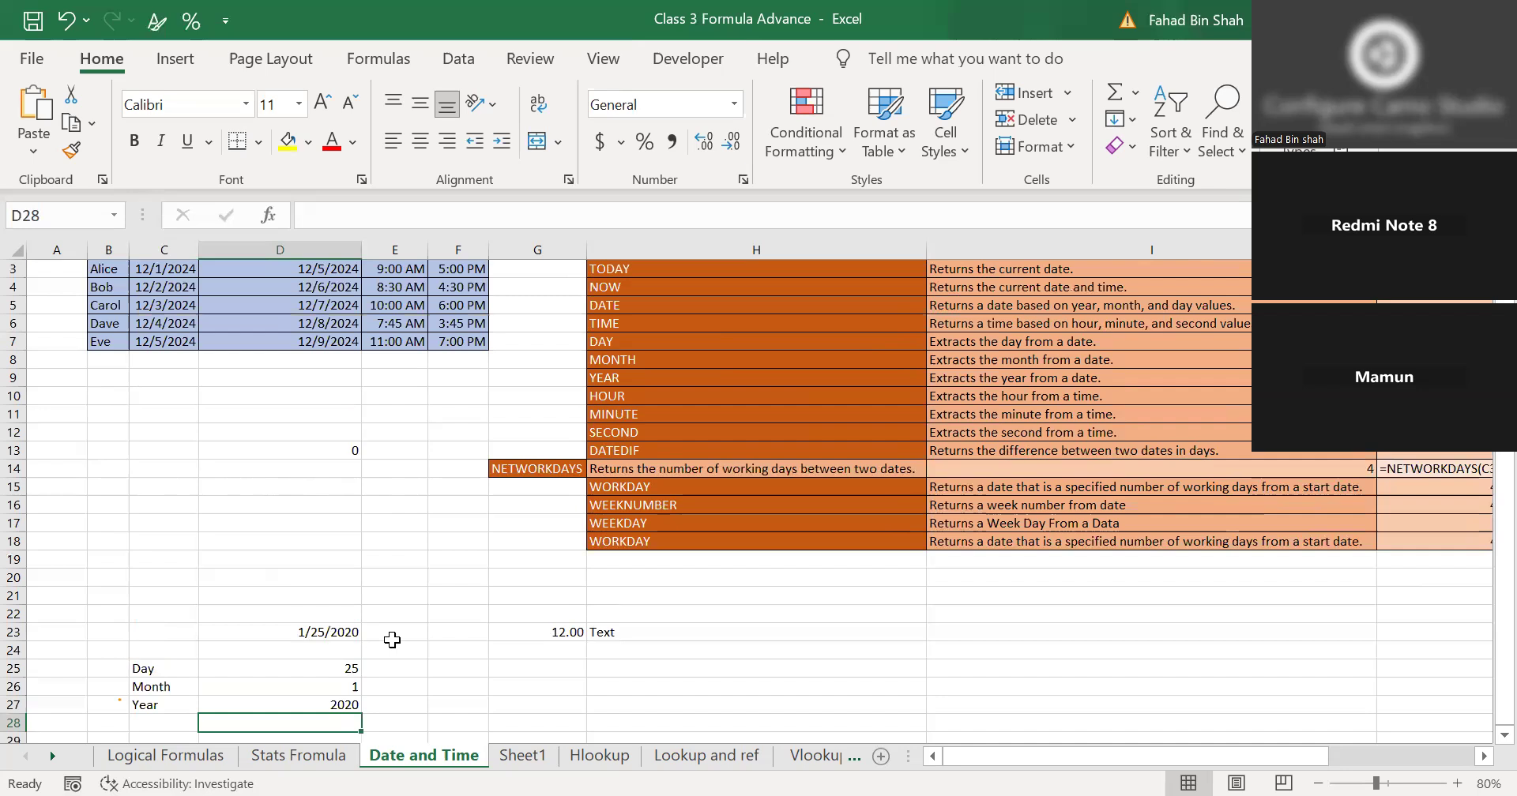
pyautogui.scroll(1, 391, 640)
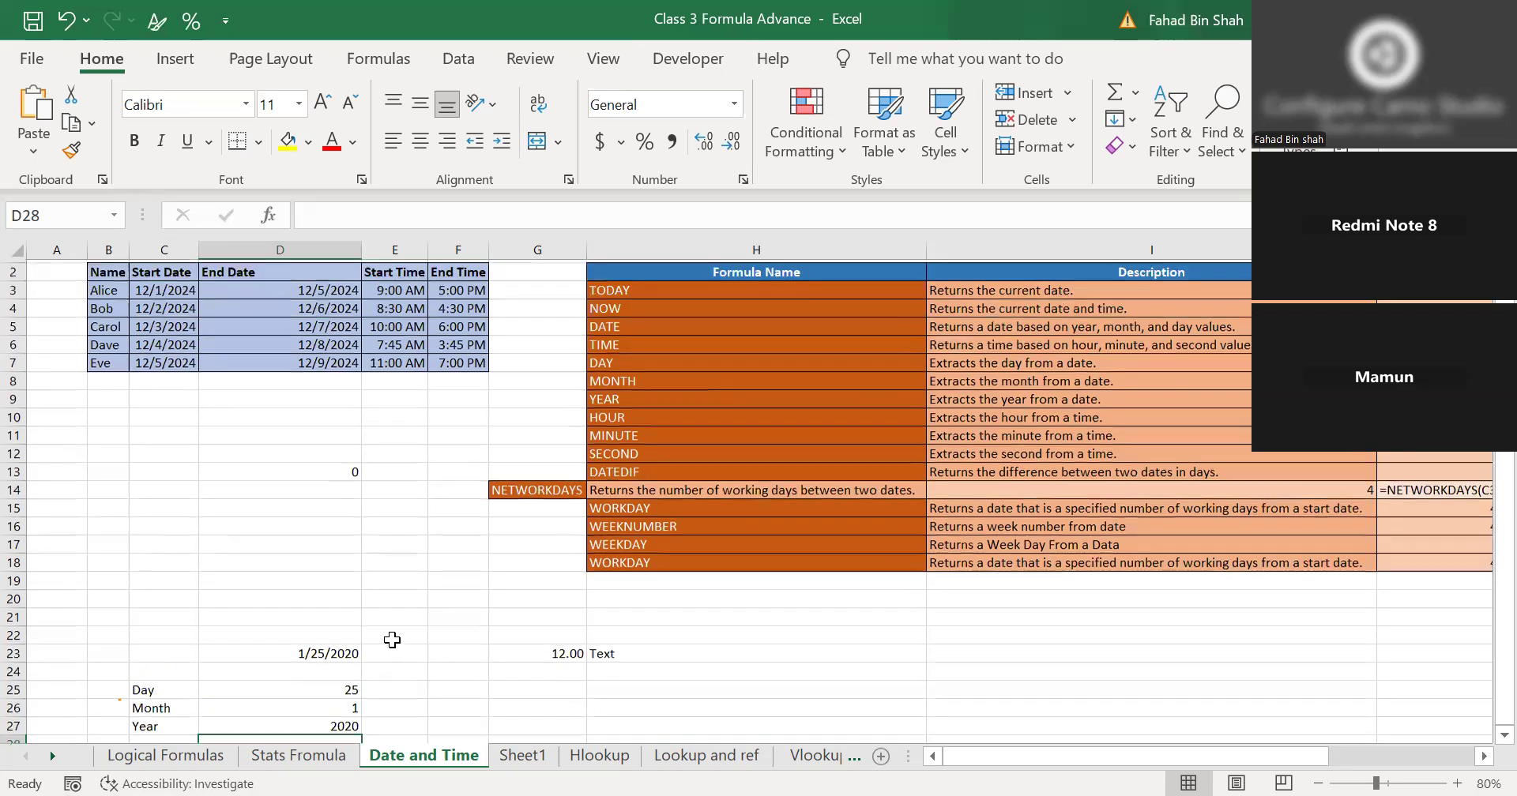
# Replace the content of cell D13 with the formula =NOW() to return the current date and time.
pyautogui.click(330, 487)
pyautogui.doubleClick(330, 487)
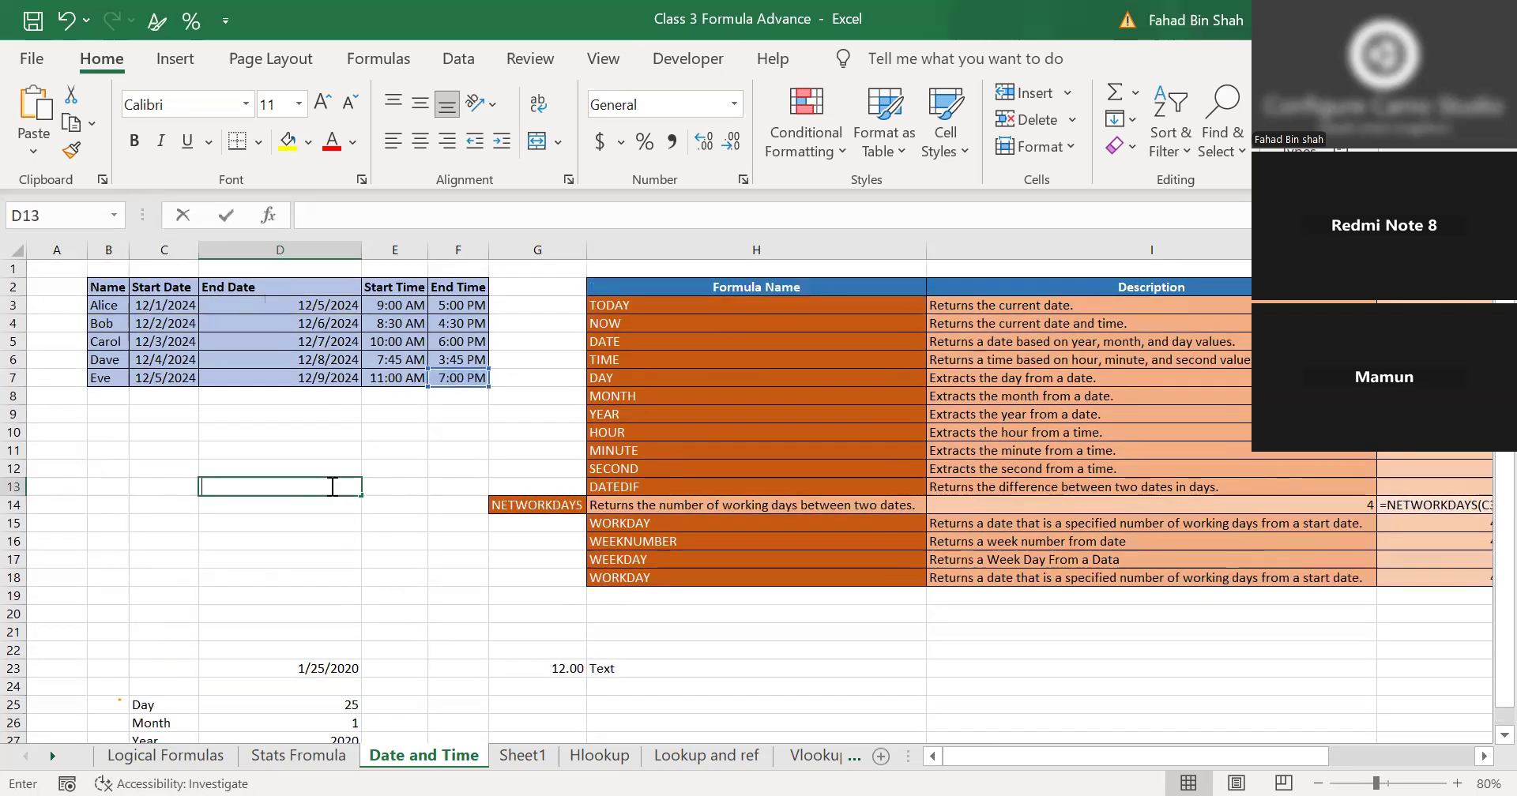
pyautogui.write('Now')
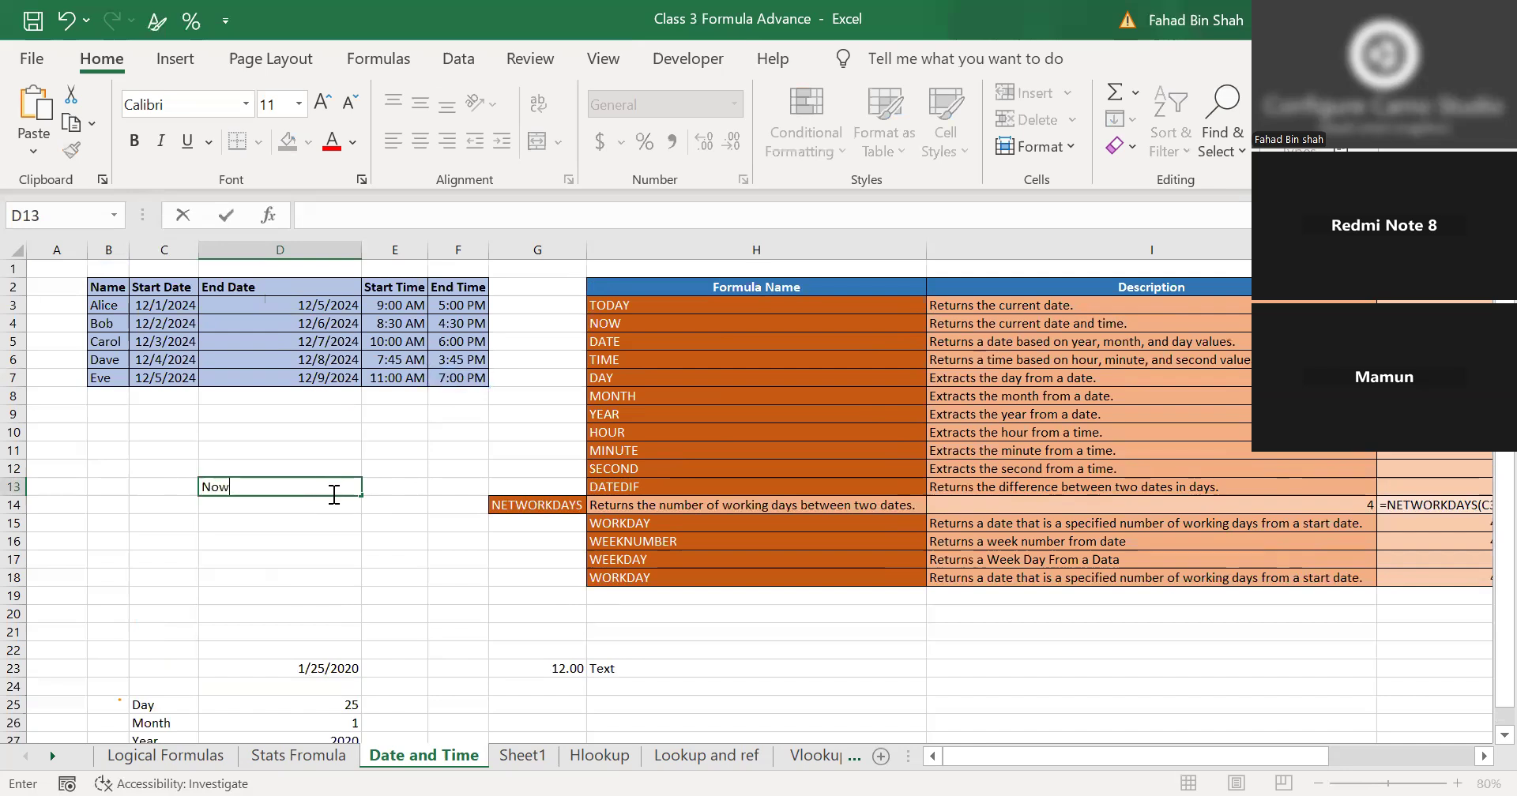
pyautogui.write('=now()')
pyautogui.press('Return')
# Enter =HOUR(E6) in cell D17 to extract the hour from Dave's start time.
pyautogui.click(282, 556)
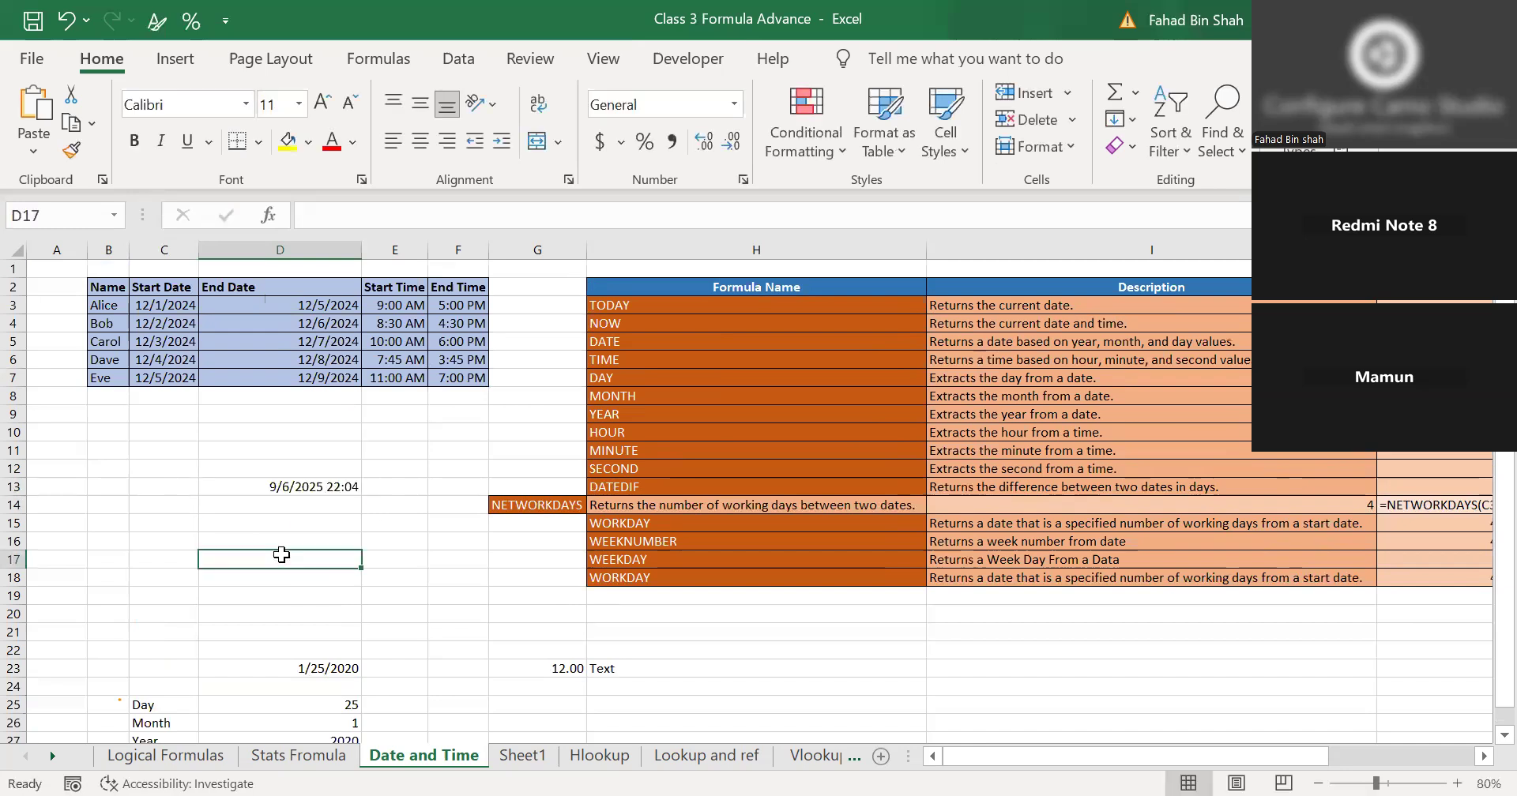
pyautogui.write('=')
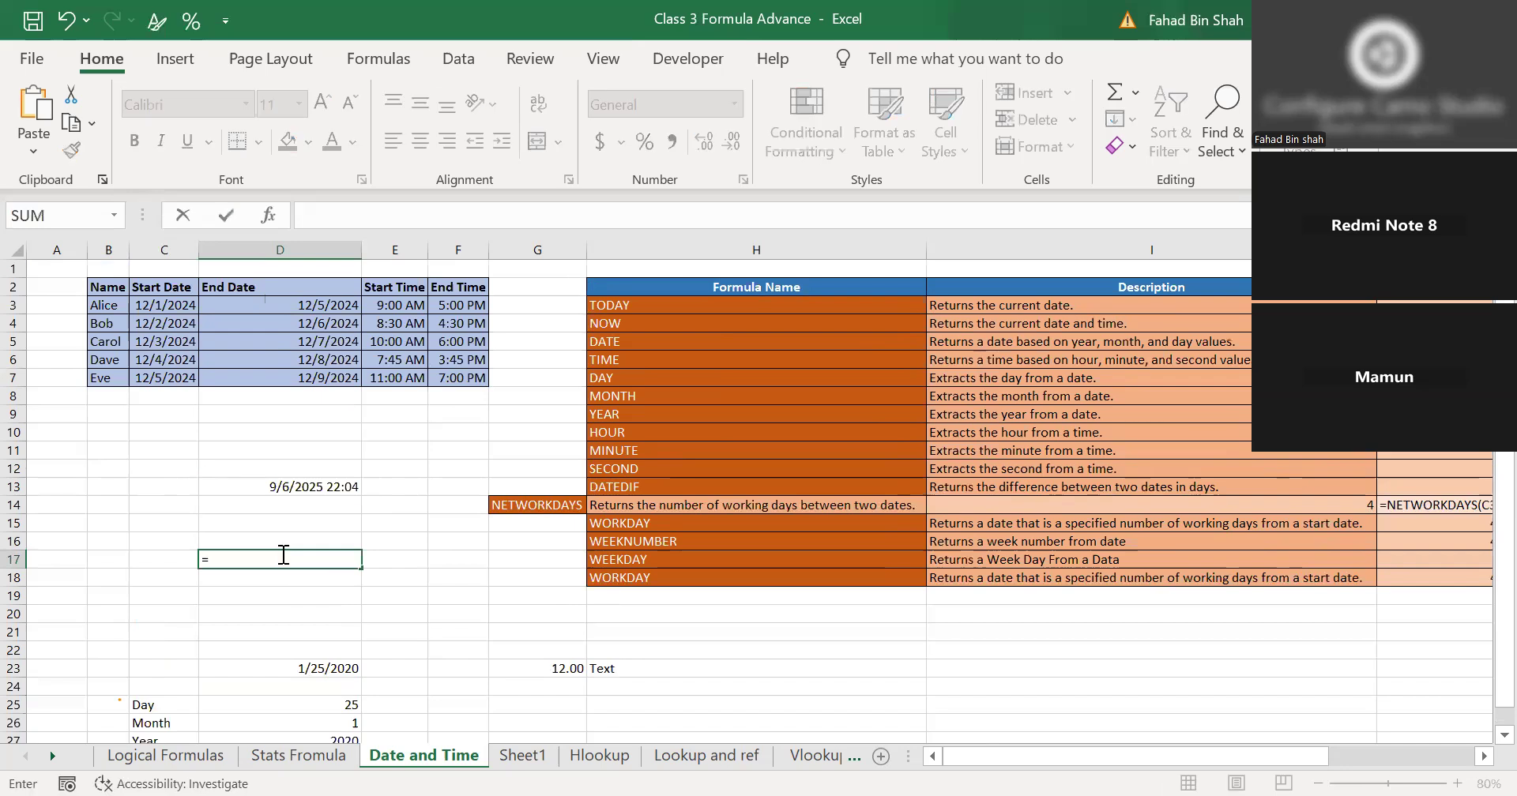
pyautogui.write('HOUR(')
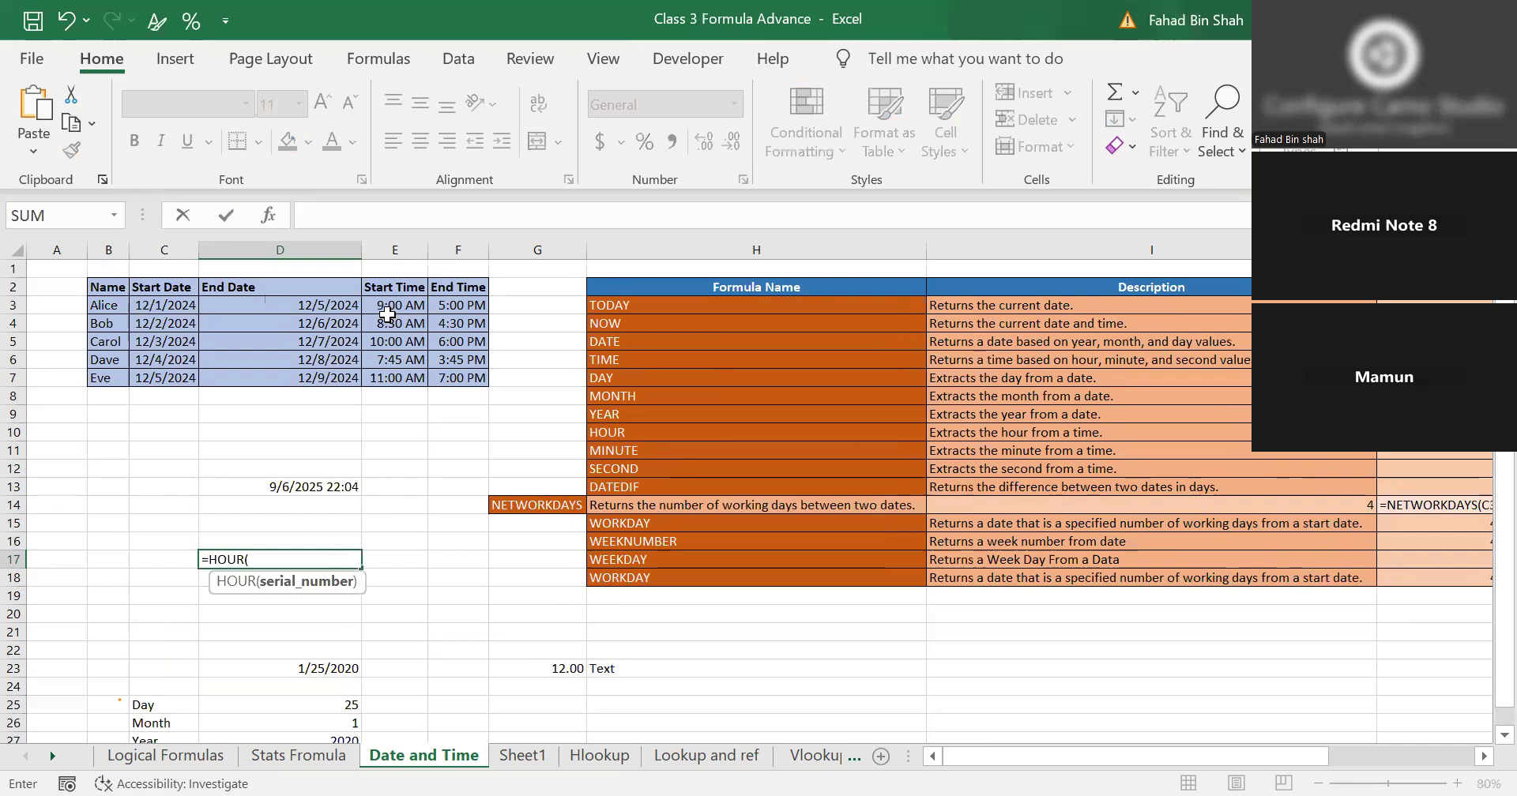
pyautogui.click(394, 360)
pyautogui.write(')')
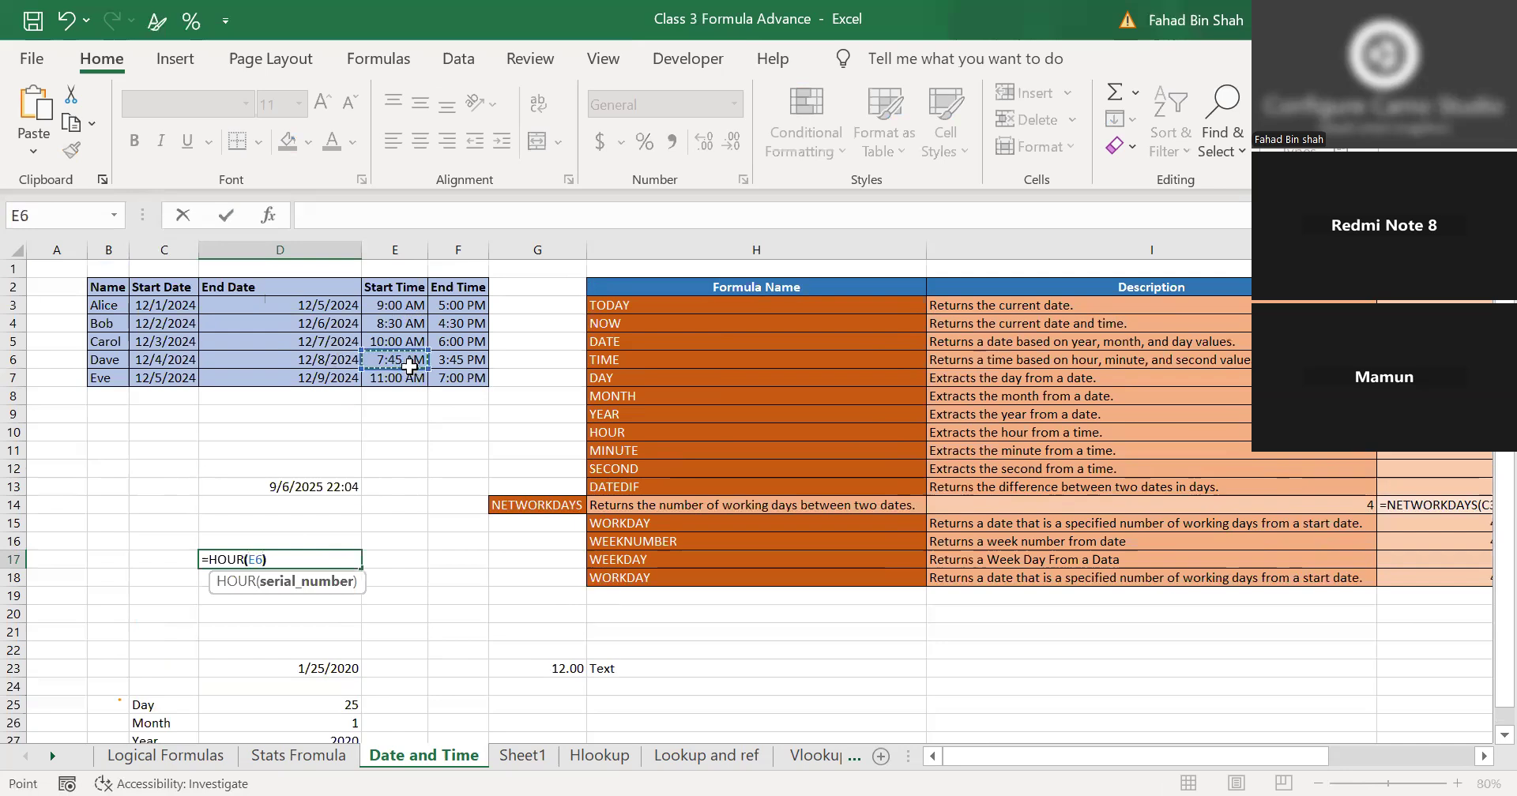
pyautogui.press('Return')
pyautogui.click(329, 564)
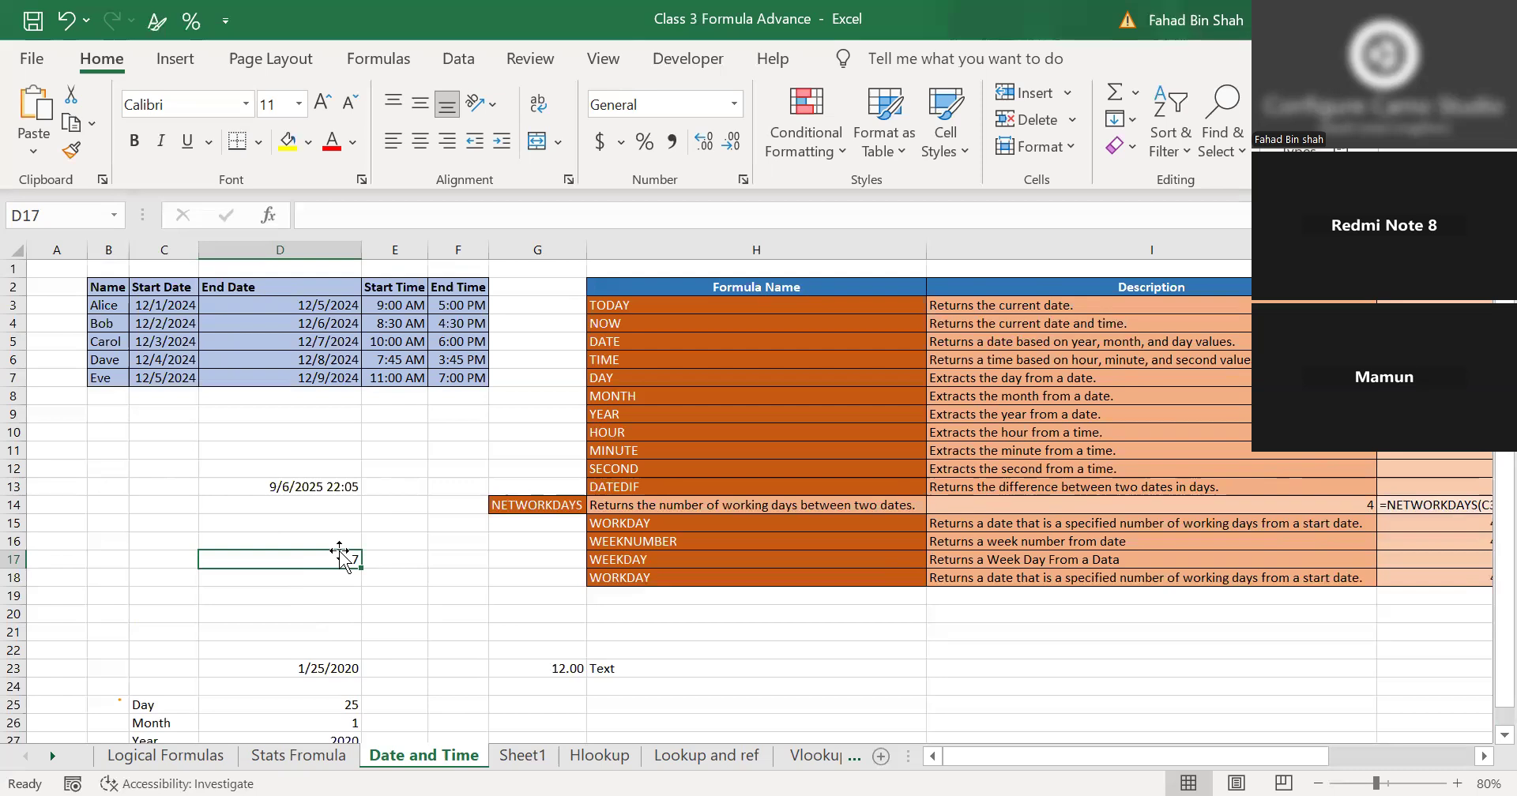
pyautogui.click(617, 452)
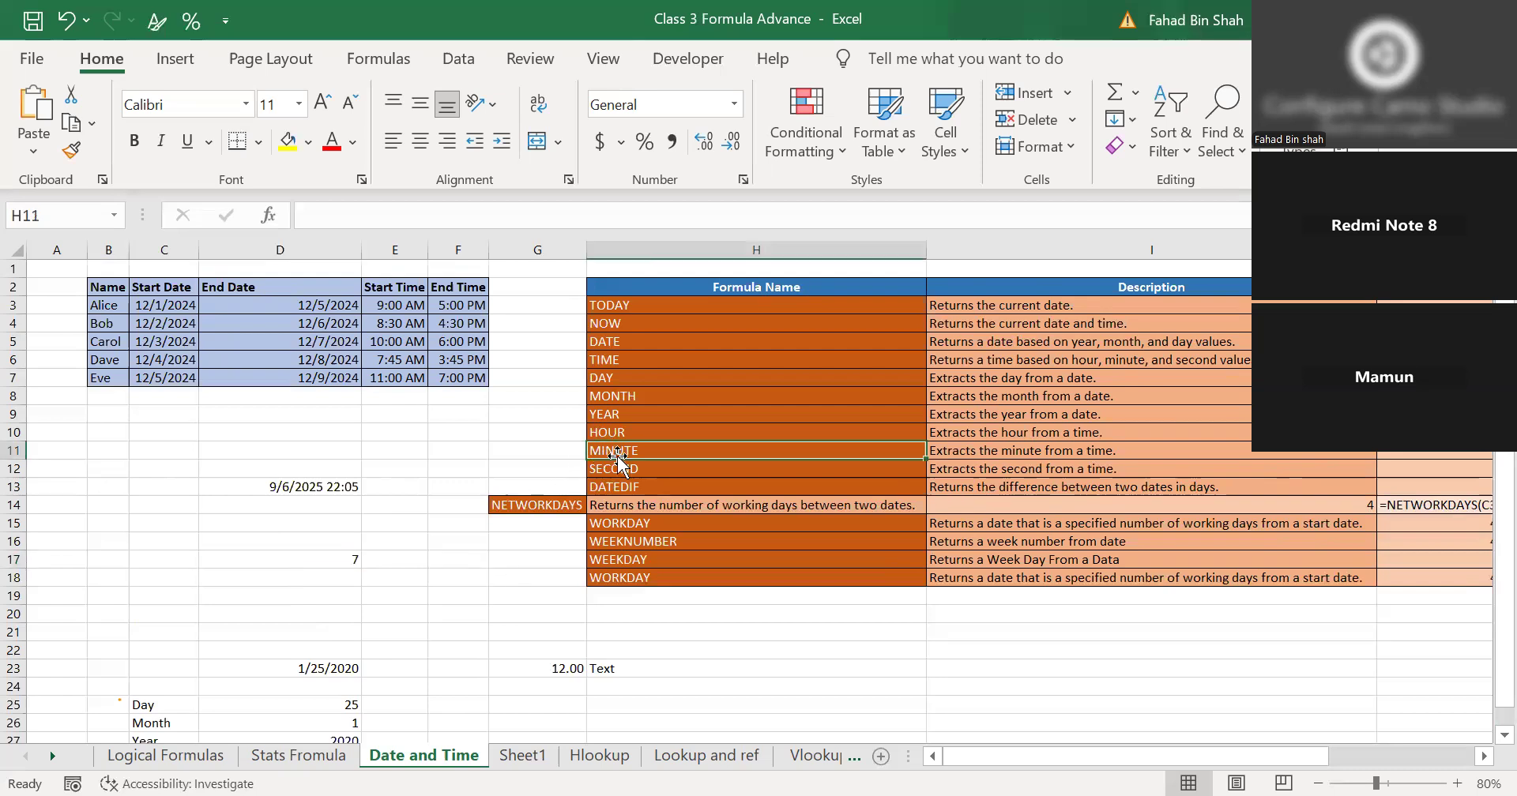
pyautogui.click(327, 590)
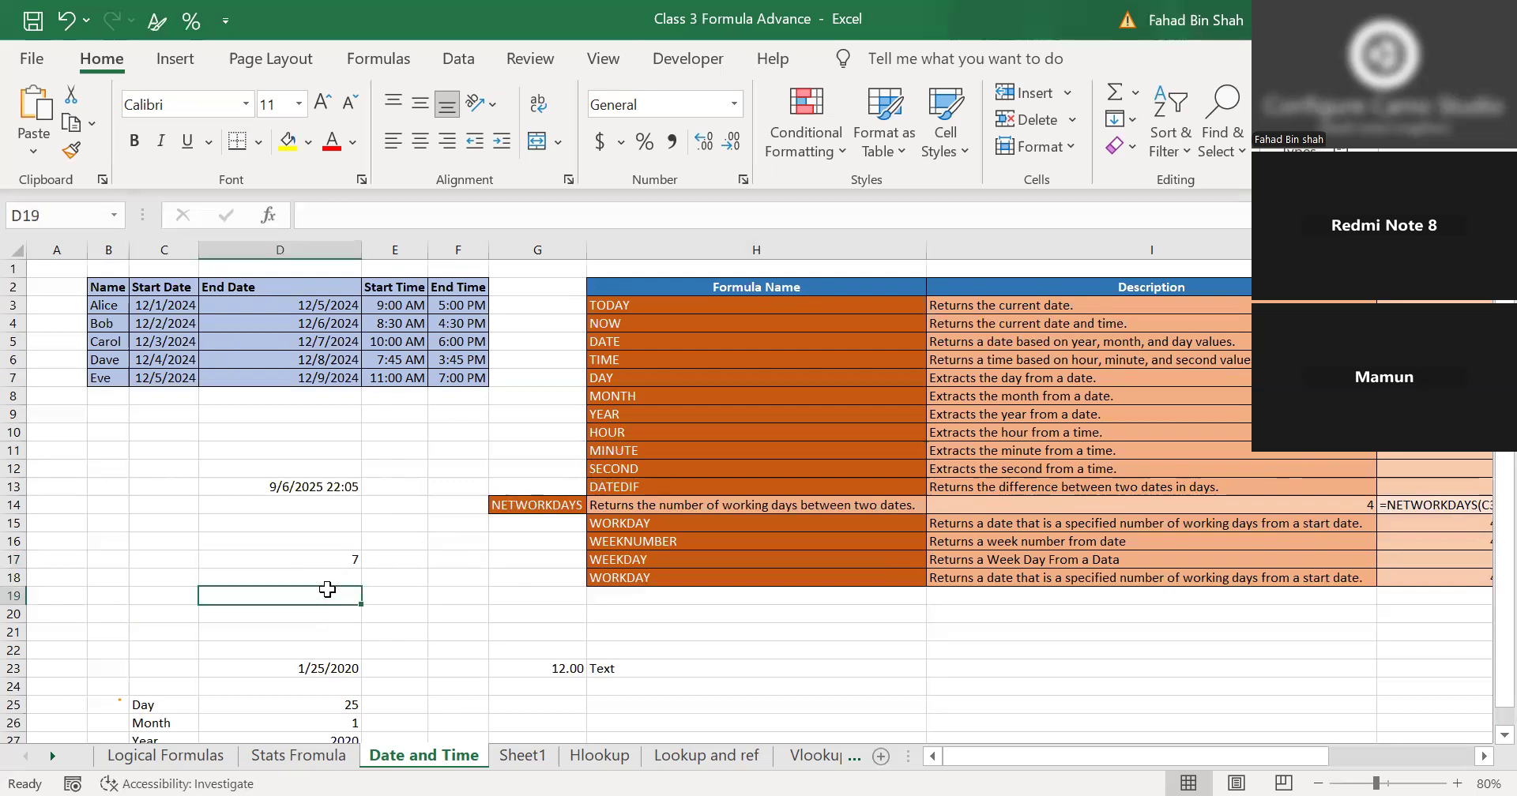
pyautogui.write('=')
pyautogui.press('Tab')
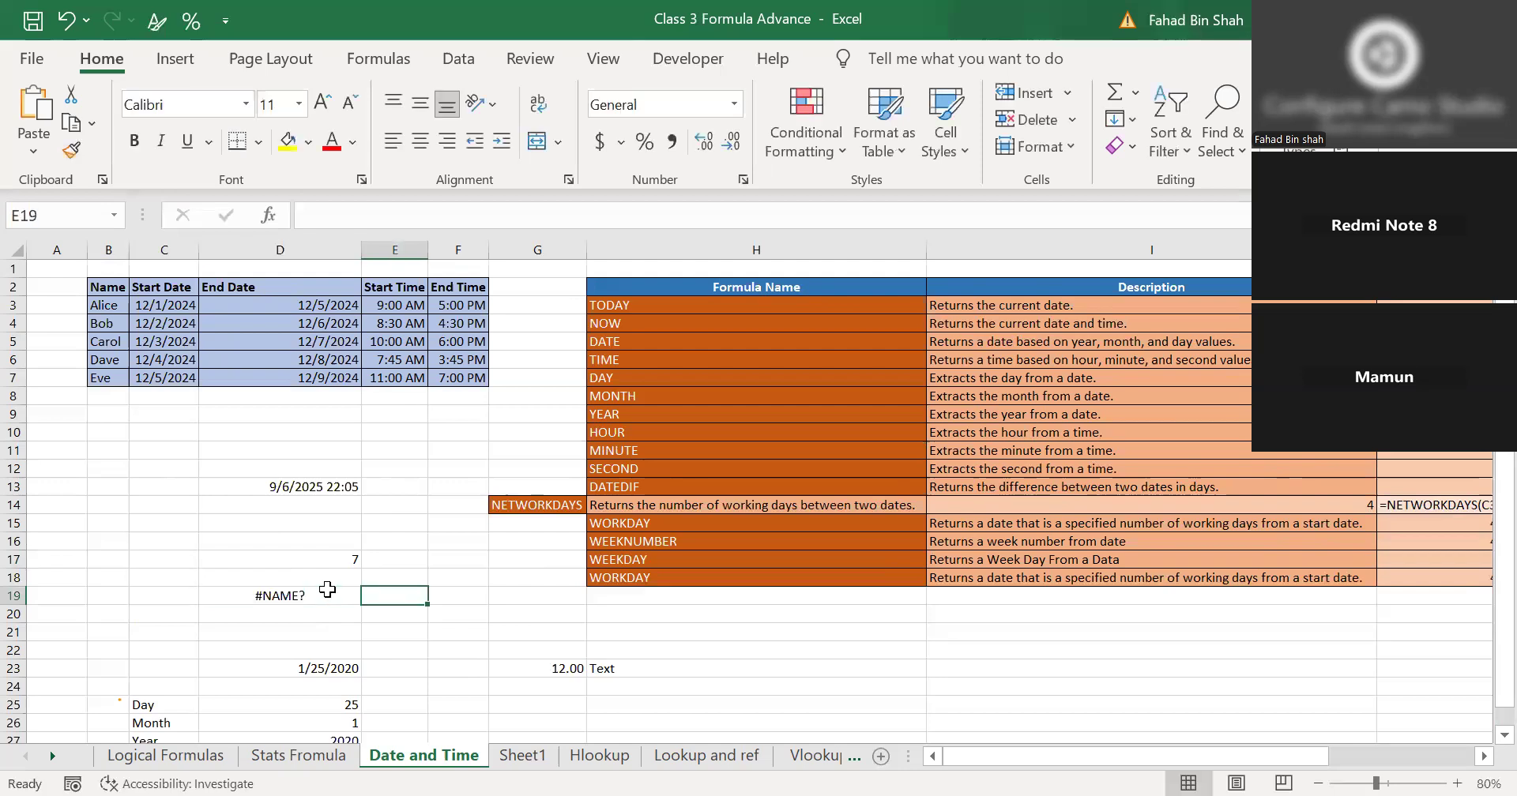
pyautogui.click(327, 589)
pyautogui.press('BackSpace')
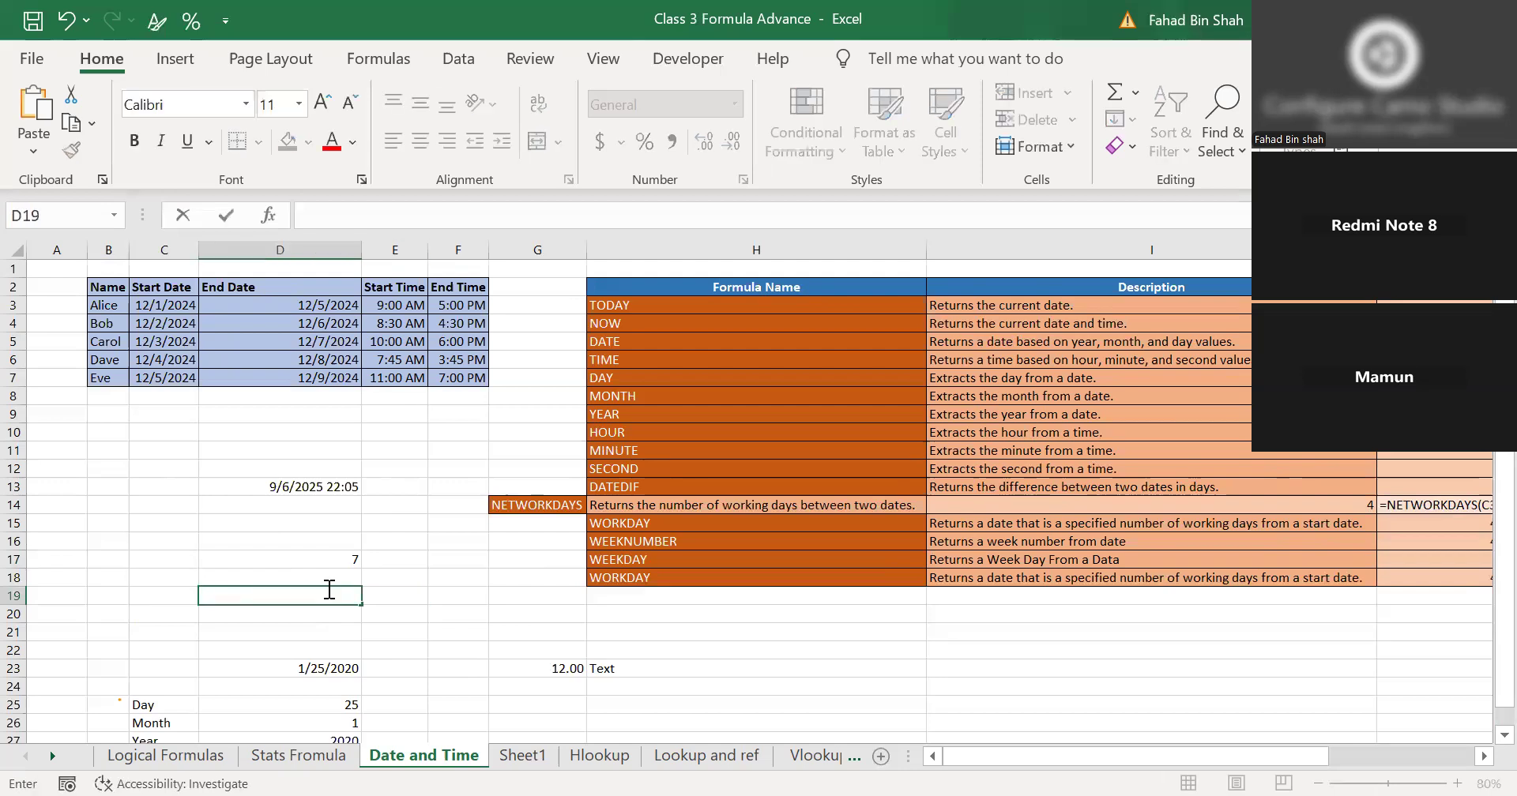
# Enter =MINUTE(E6) in cell D19 to extract the minutes from Dave's start time.
pyautogui.write('=')
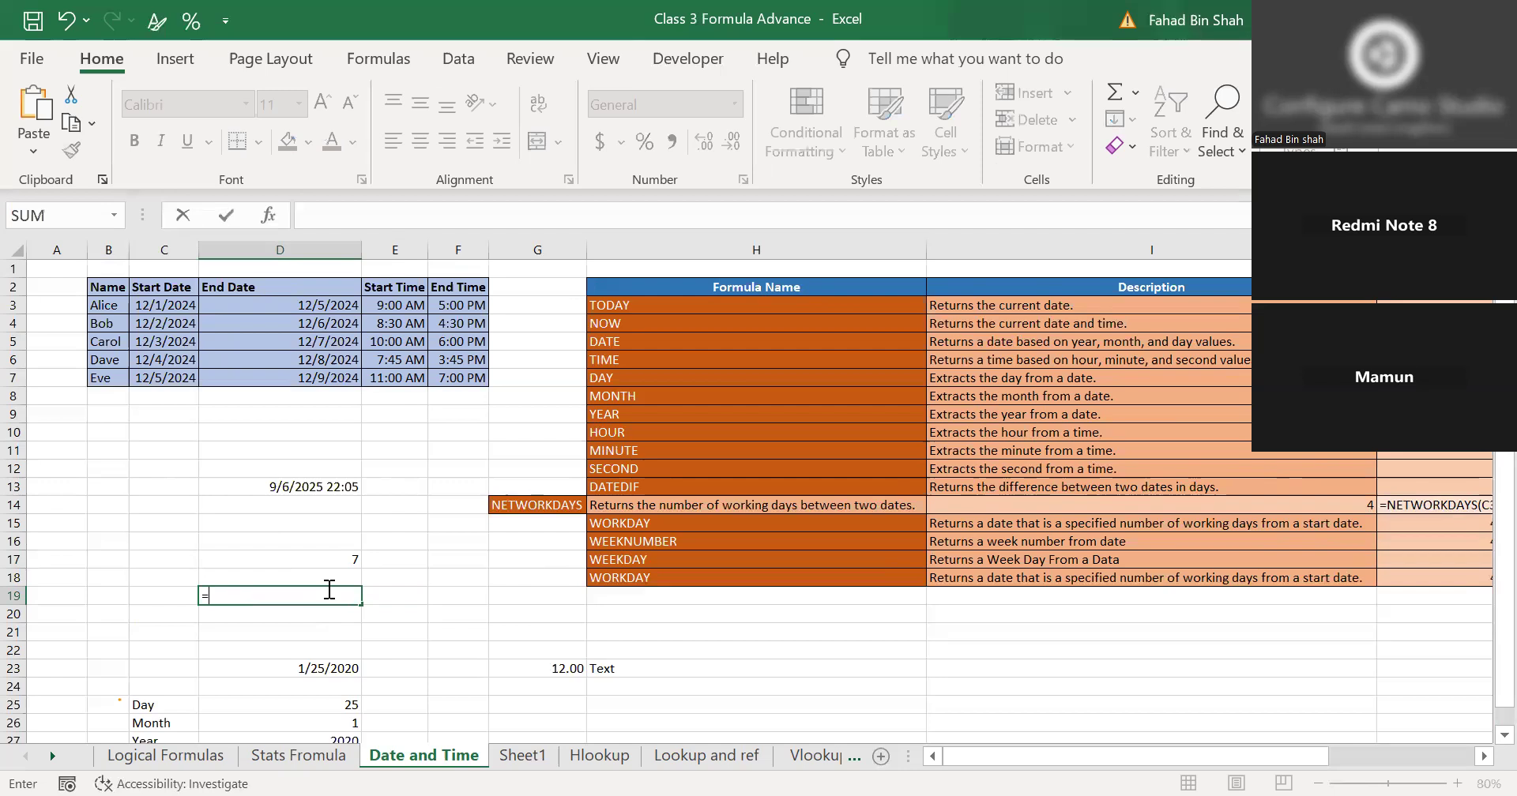
pyautogui.write('MINUTE(')
pyautogui.click(399, 359)
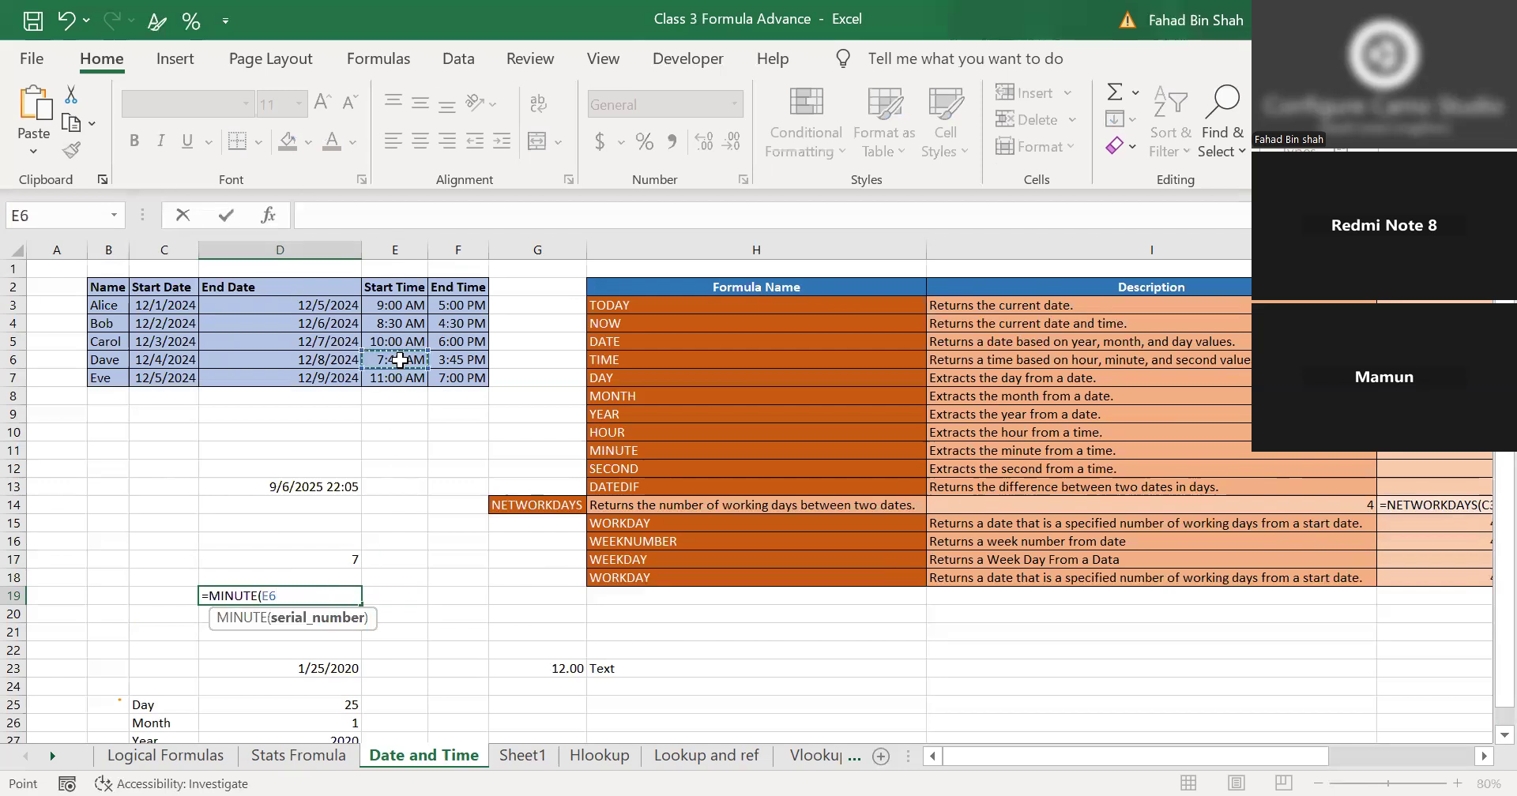
pyautogui.write(')')
pyautogui.press('Return')
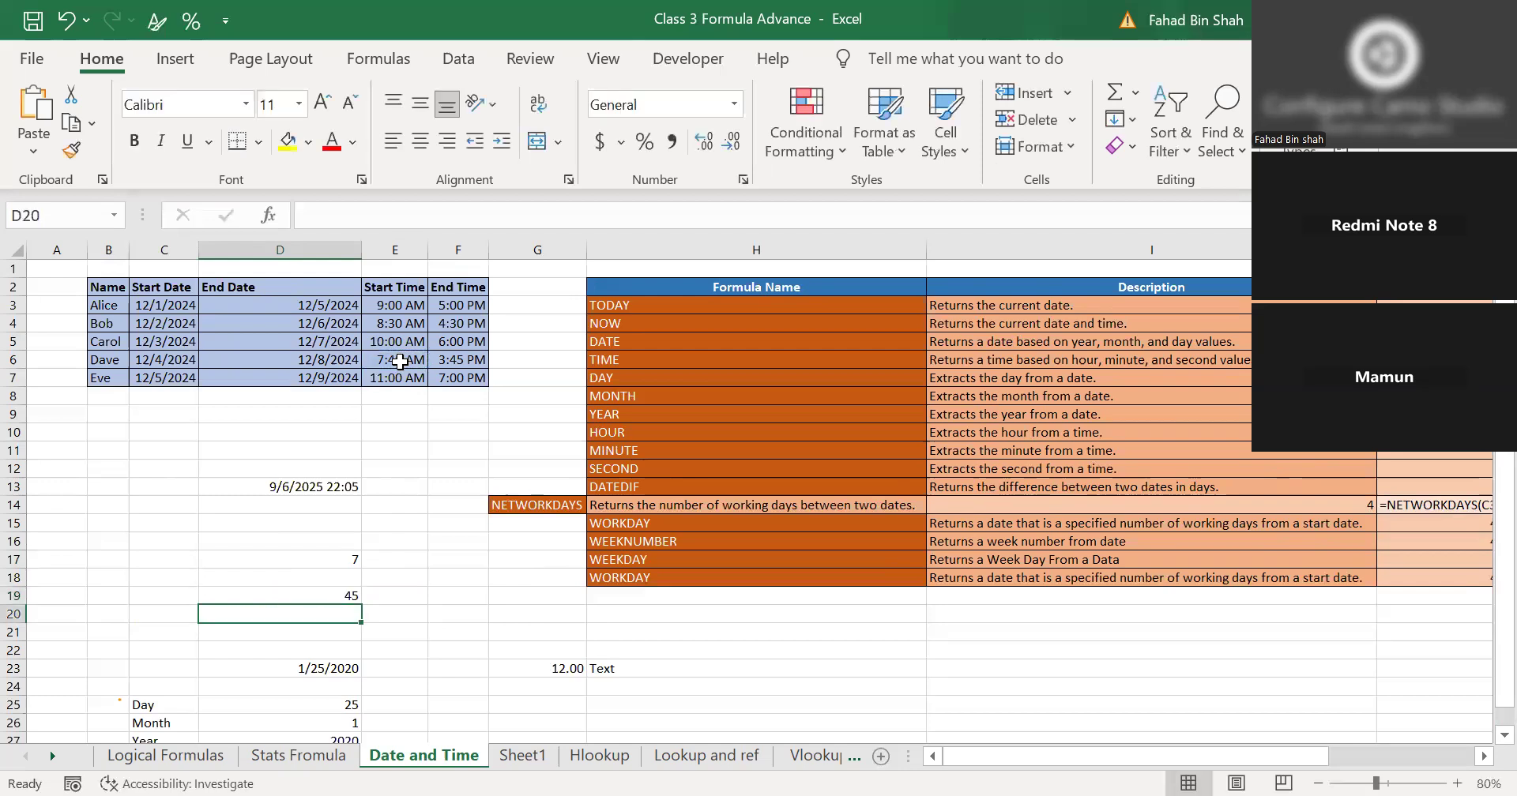
pyautogui.click(354, 596)
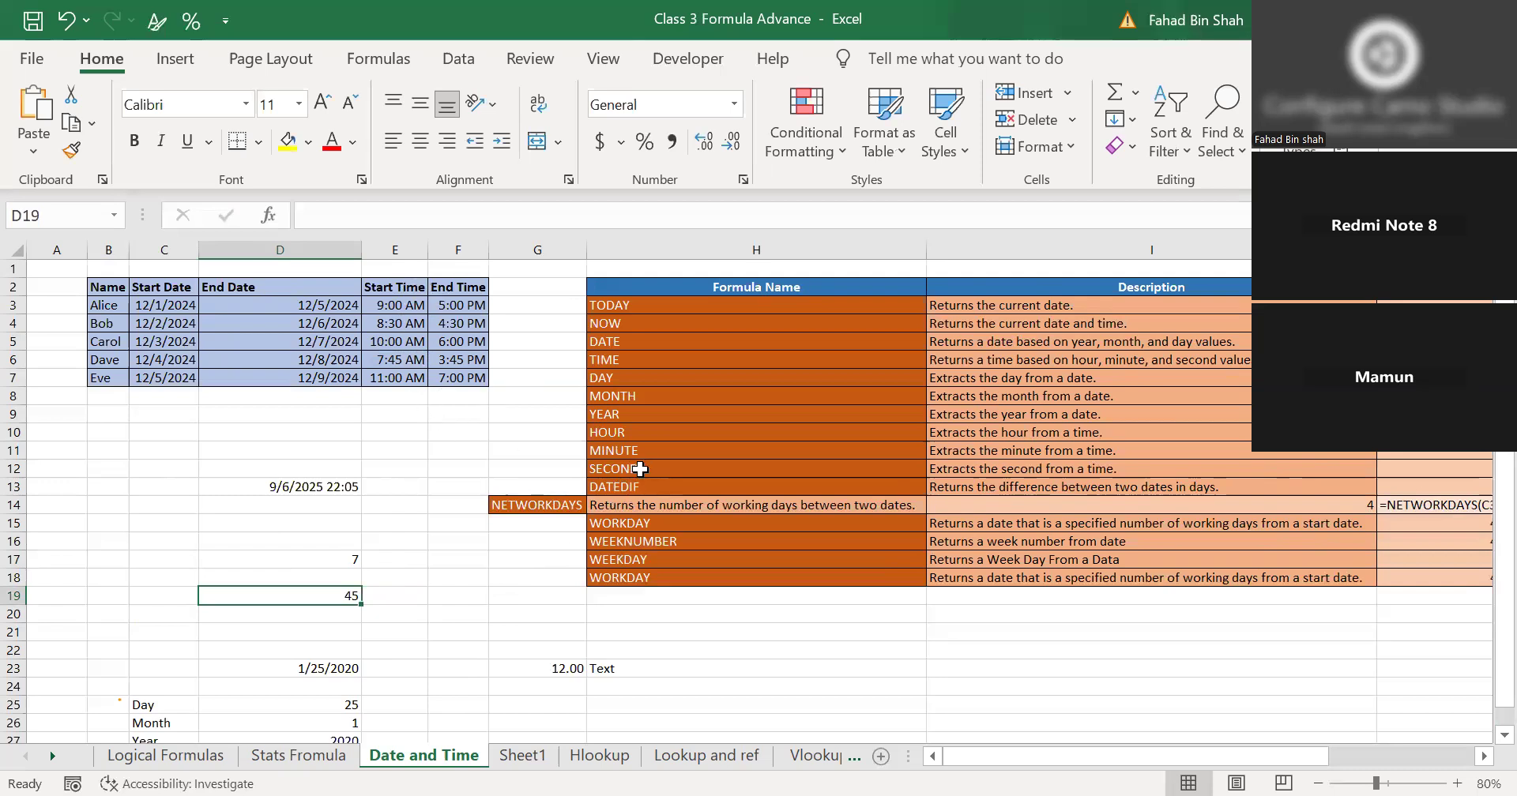
# Examine the formula reference table's descriptions and example formulas down to the DATEDIF row.
pyautogui.hscroll(1, 646, 468)
pyautogui.hscroll(3, 646, 467)
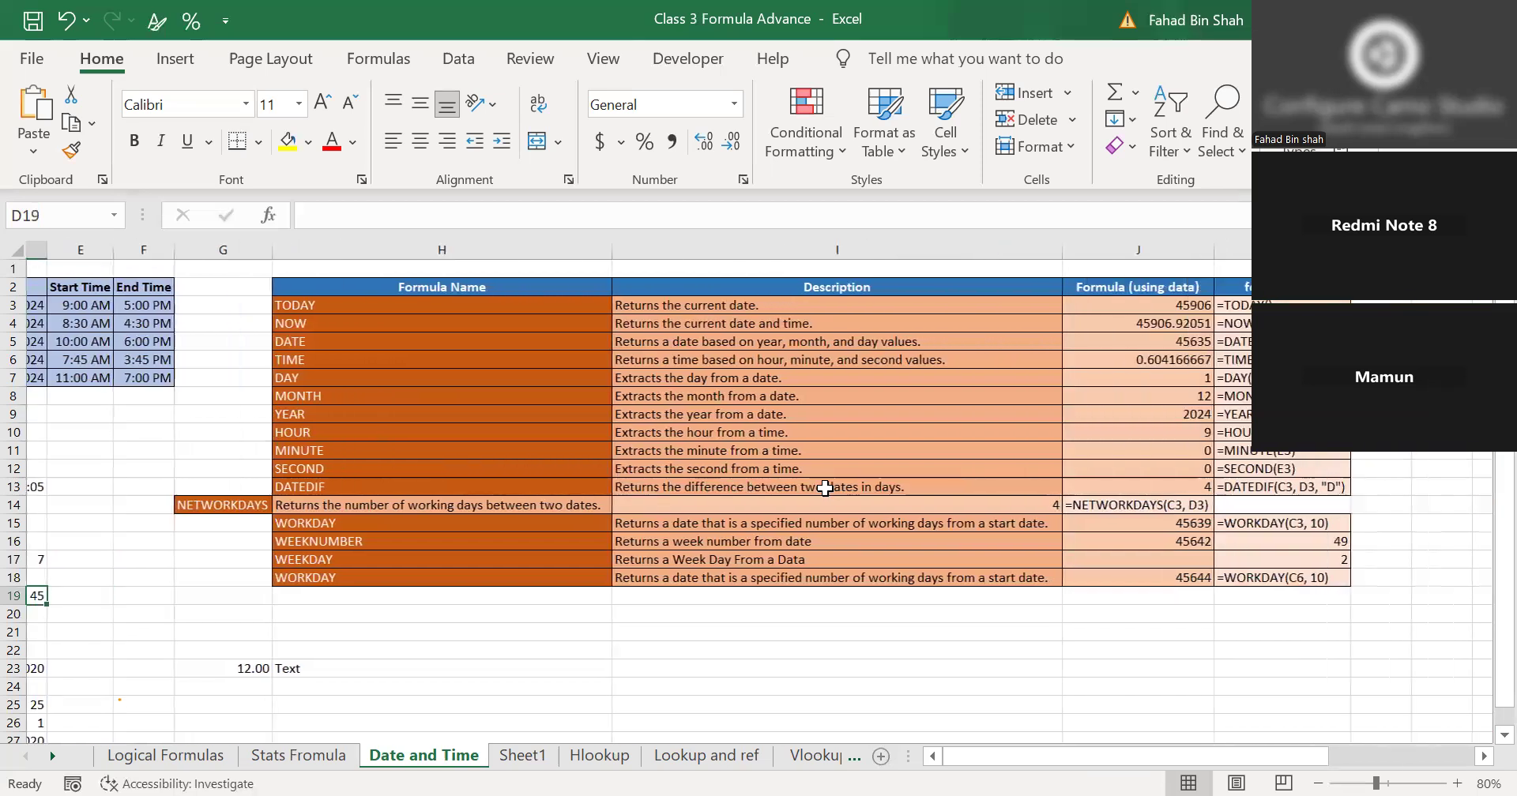
pyautogui.hscroll(-1, 826, 487)
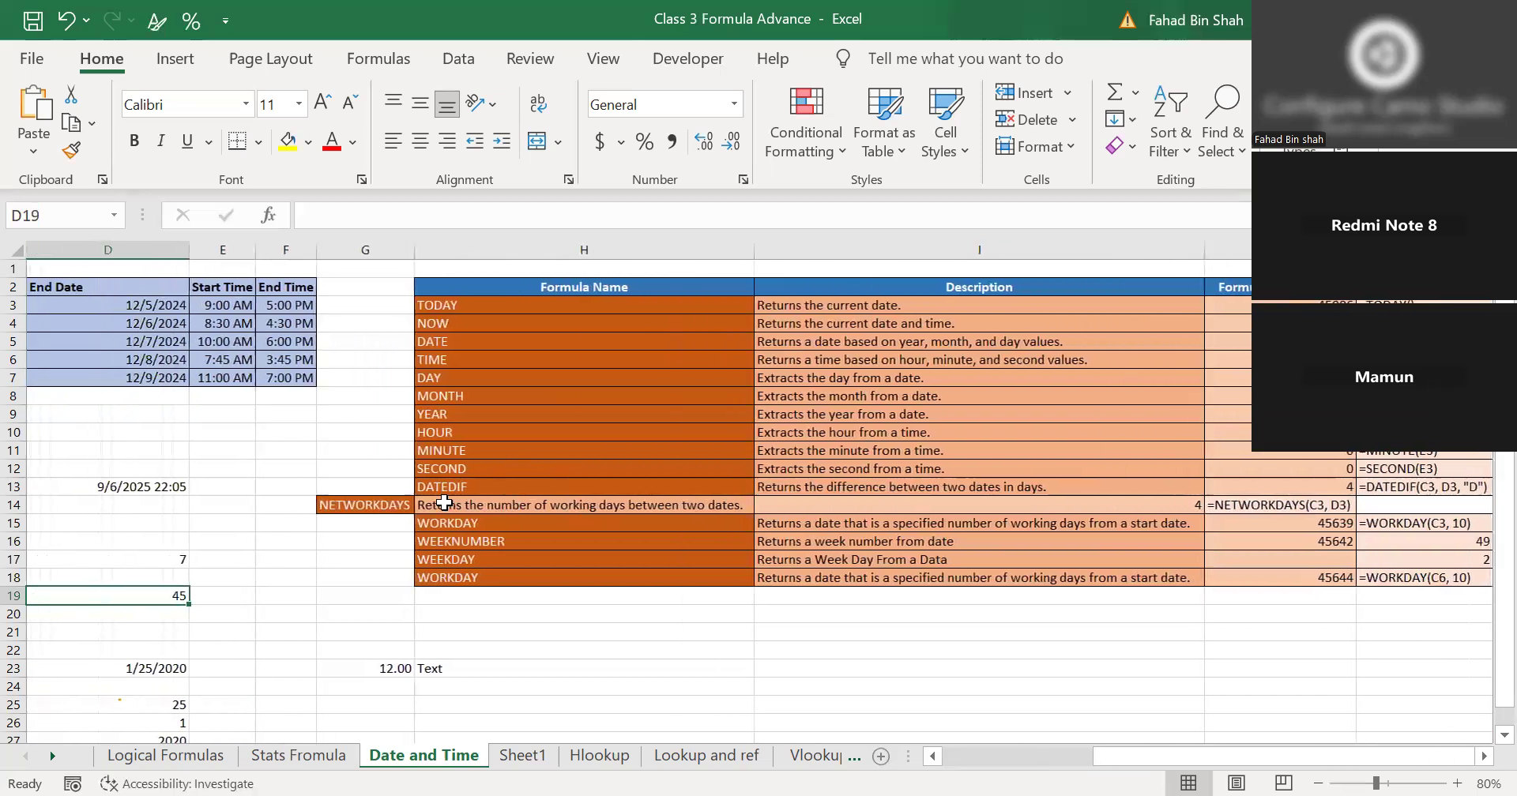
pyautogui.click(444, 487)
pyautogui.hscroll(-3, 339, 553)
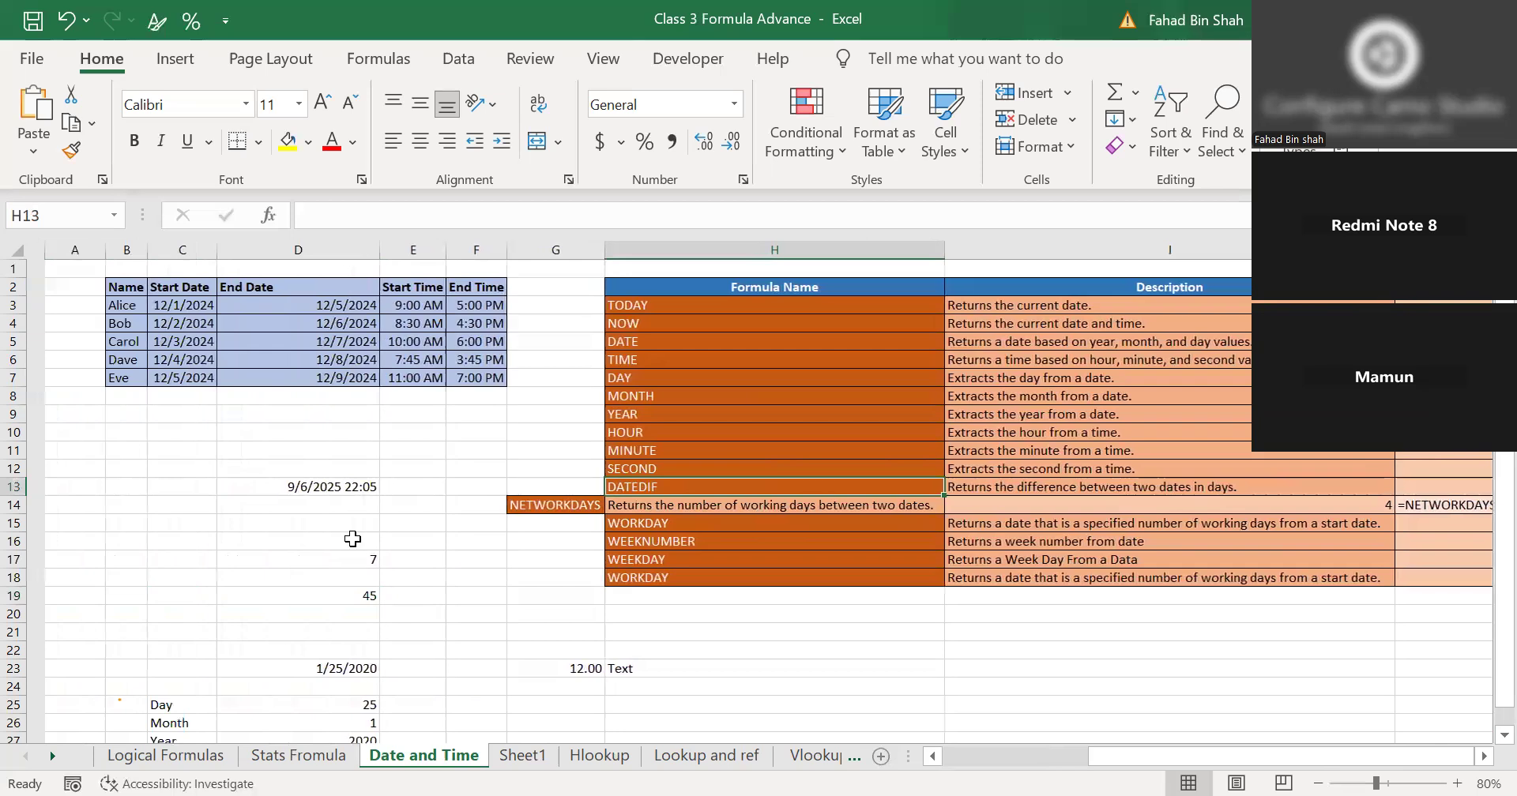
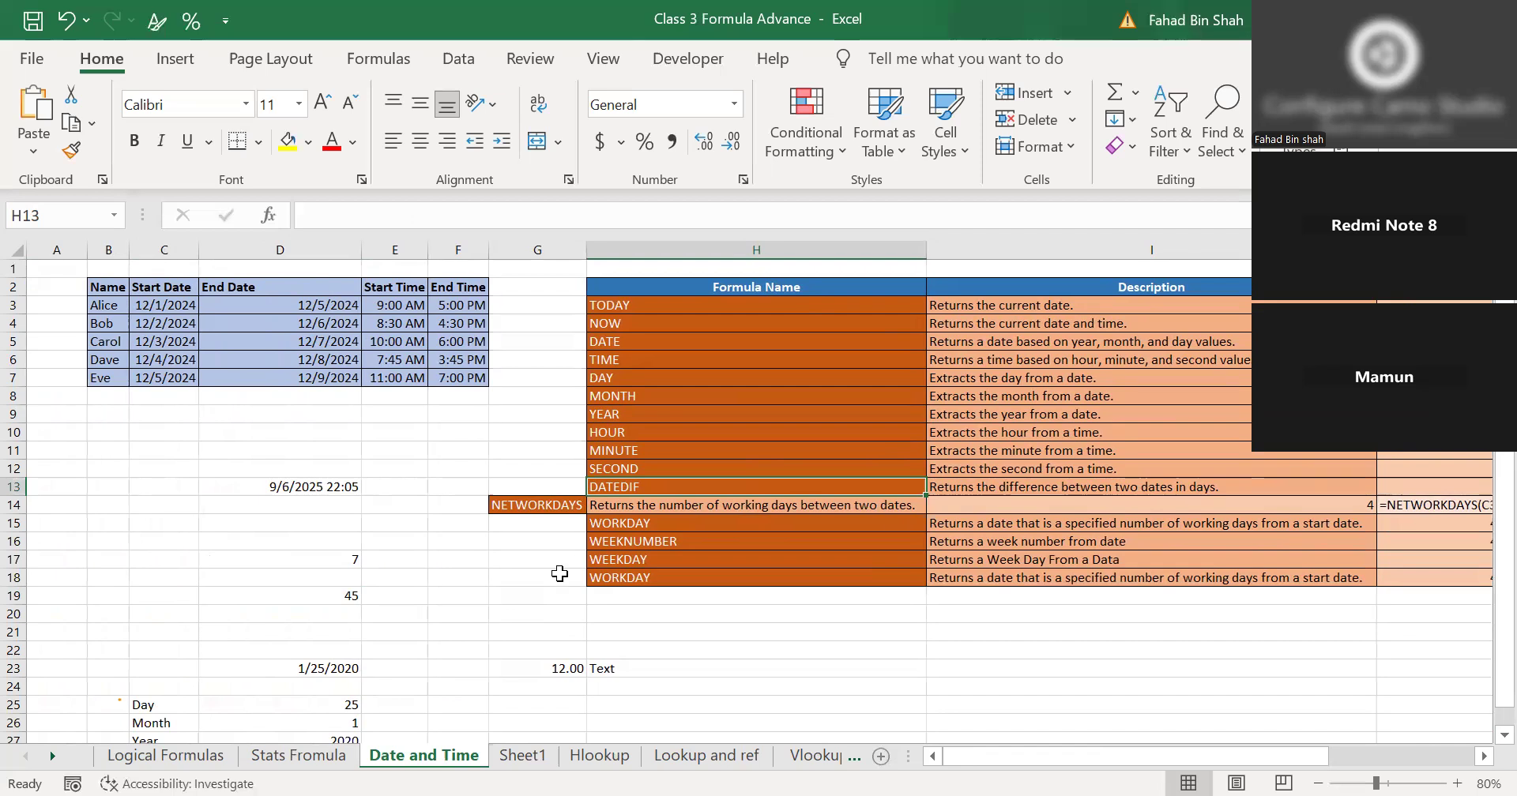
# Compare the hour result in D17 and the minute result in D19 with the start time in E6.
pyautogui.click(341, 562)
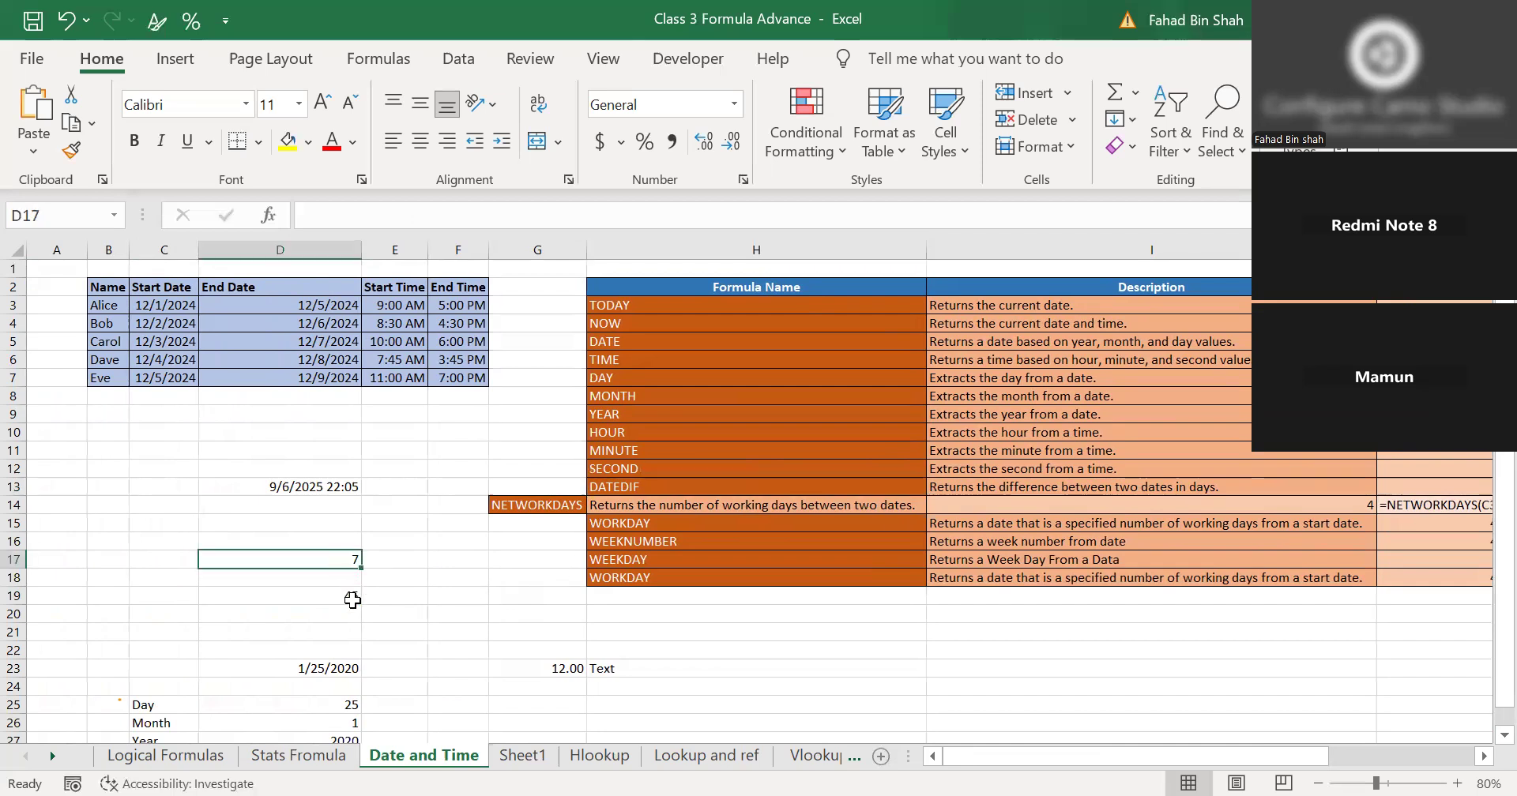
pyautogui.scroll(-1, 359, 596)
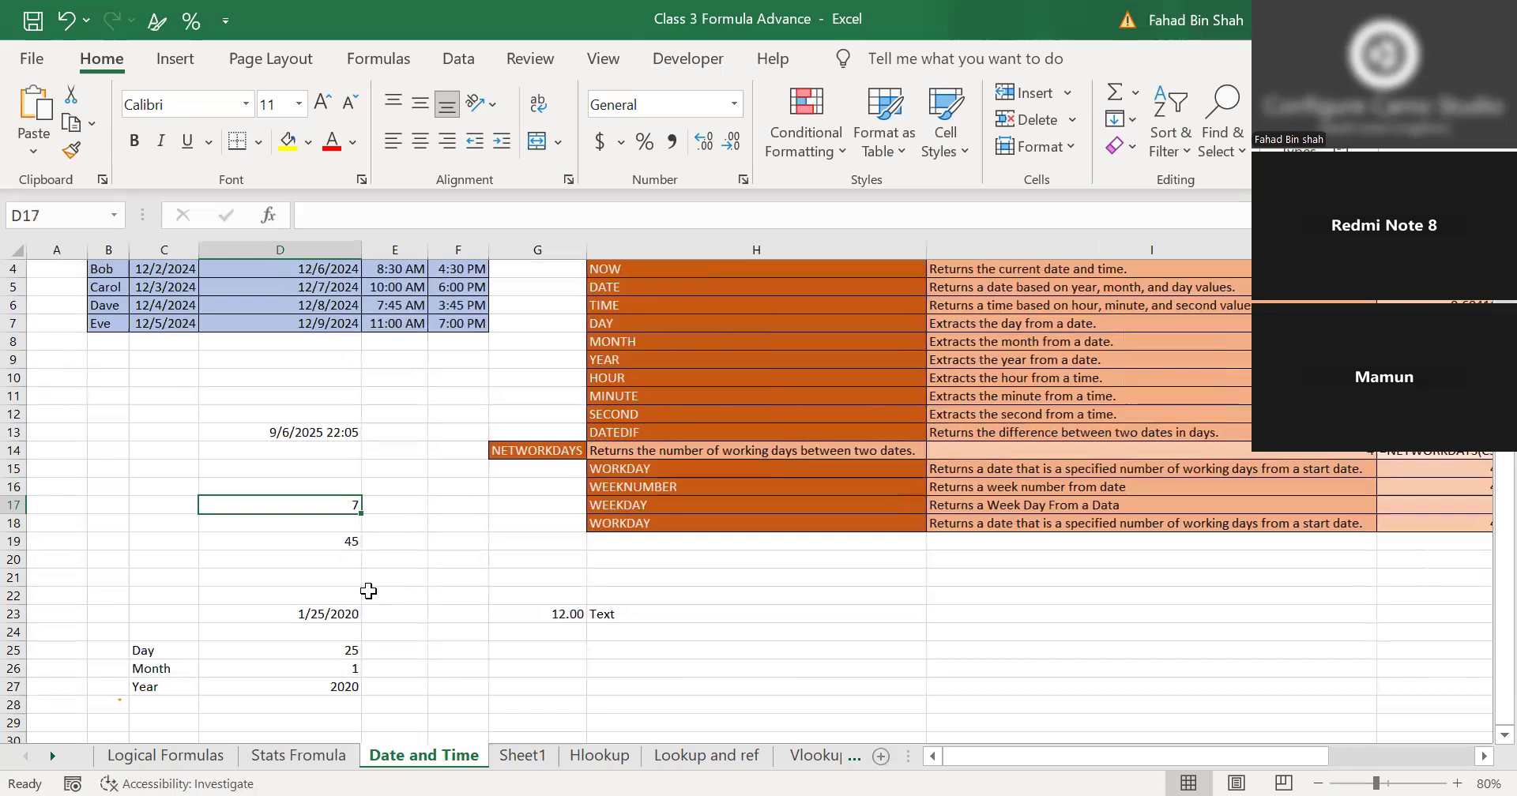
pyautogui.moveTo(346, 526); pyautogui.dragTo(336, 515)
pyautogui.click(339, 547)
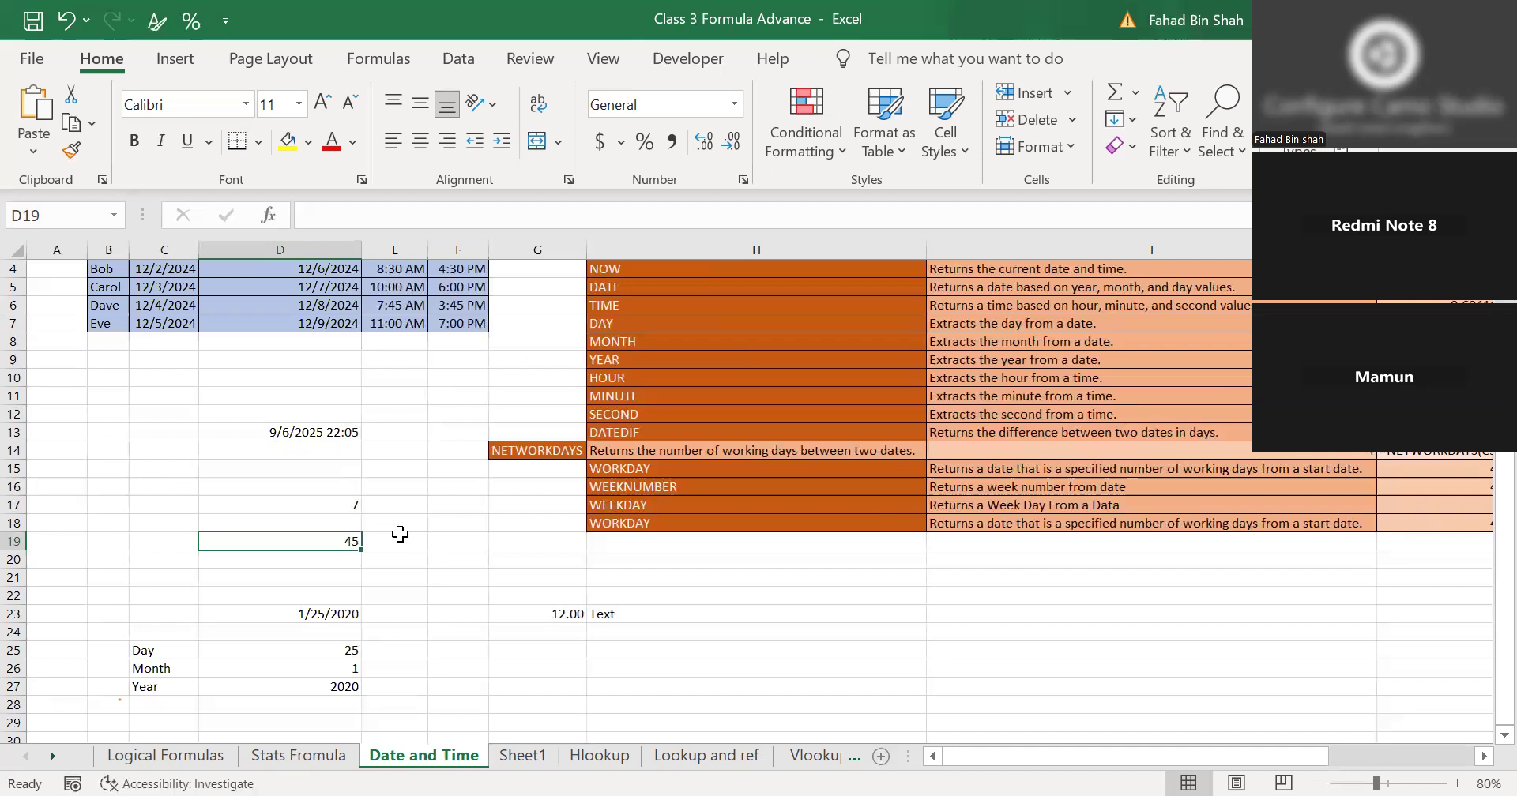
pyautogui.scroll(1, 420, 542)
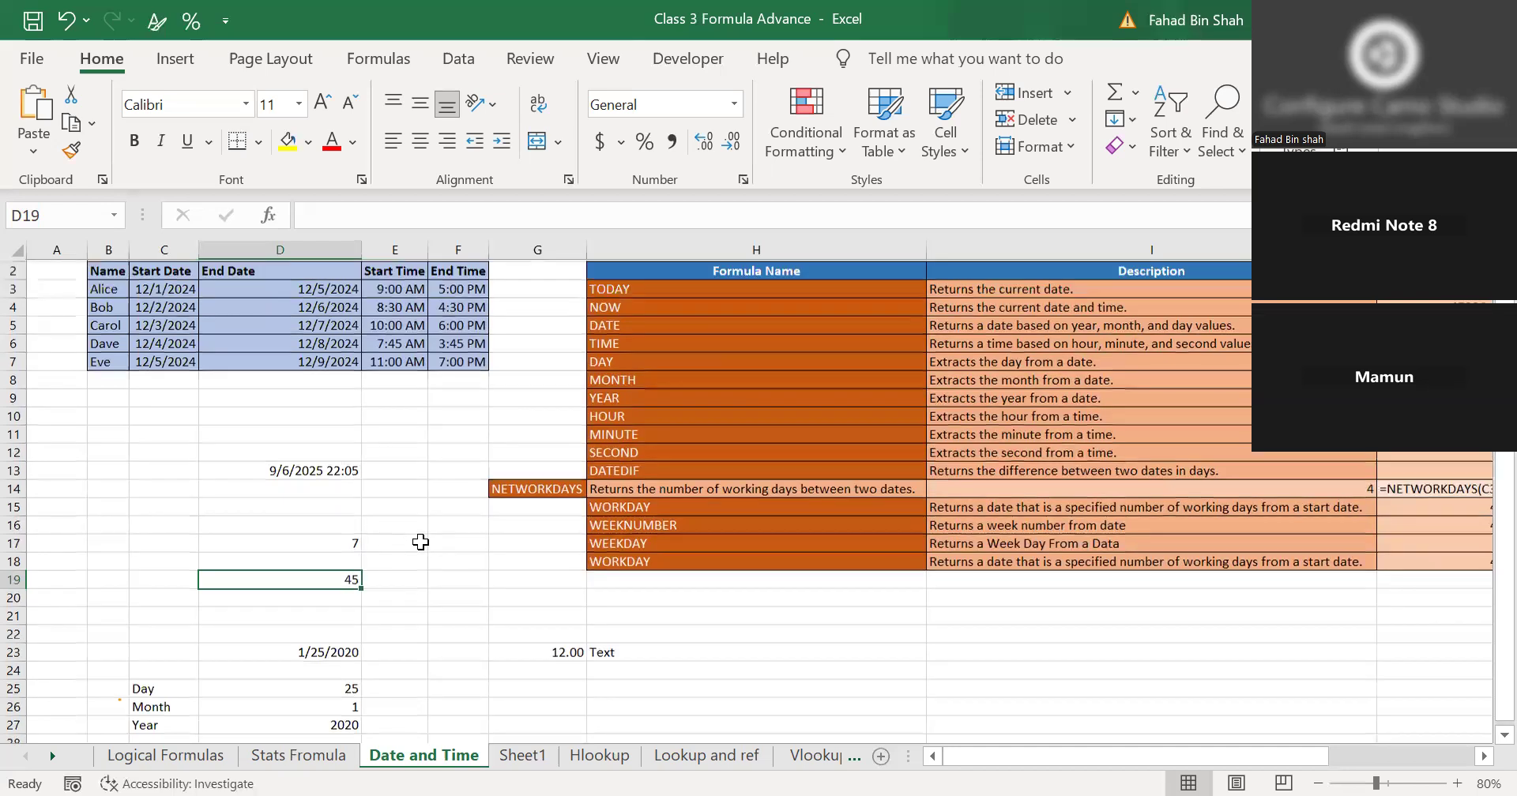
pyautogui.click(400, 359)
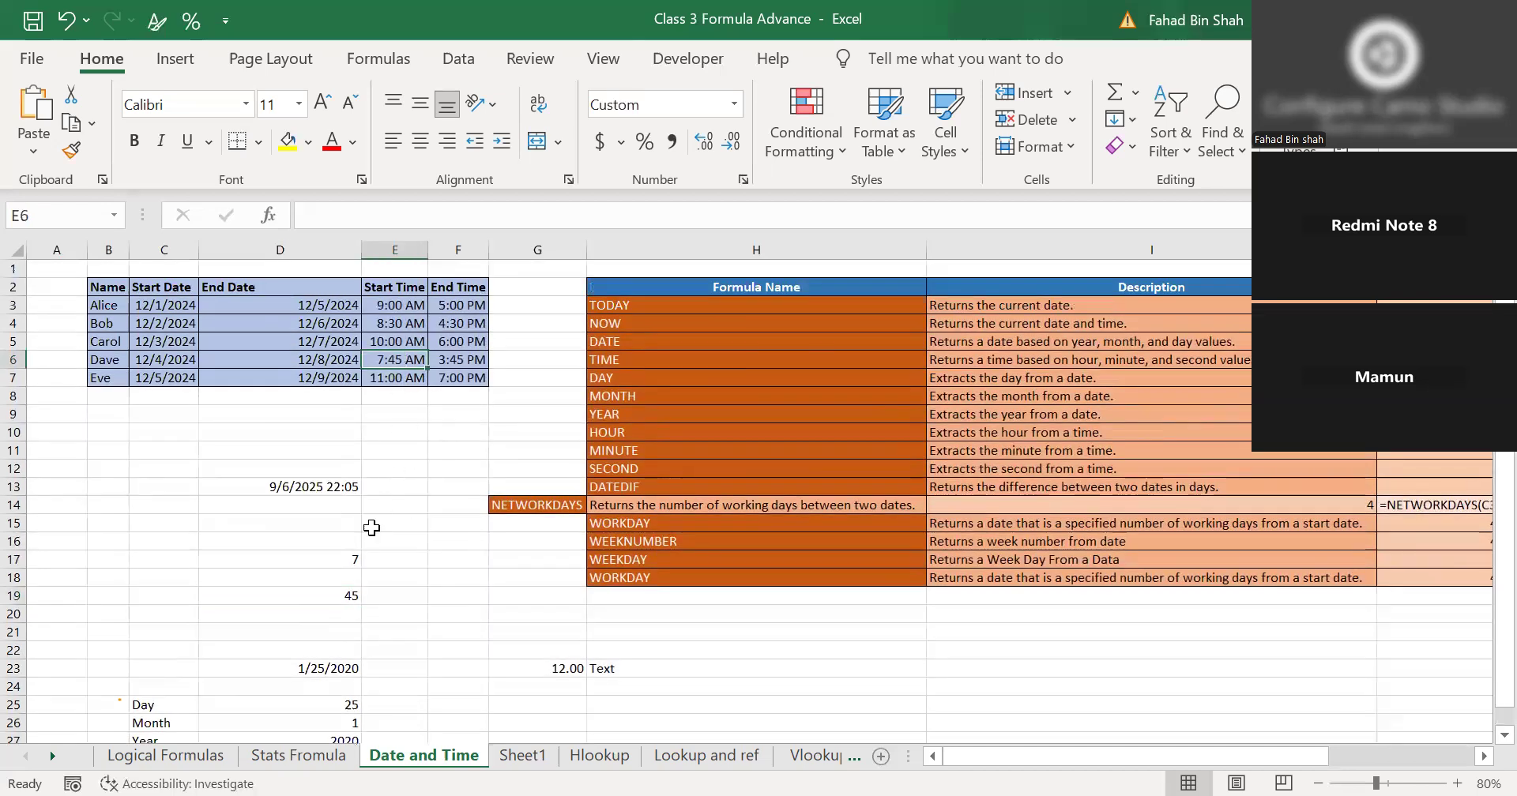
pyautogui.click(349, 560)
pyautogui.click(354, 599)
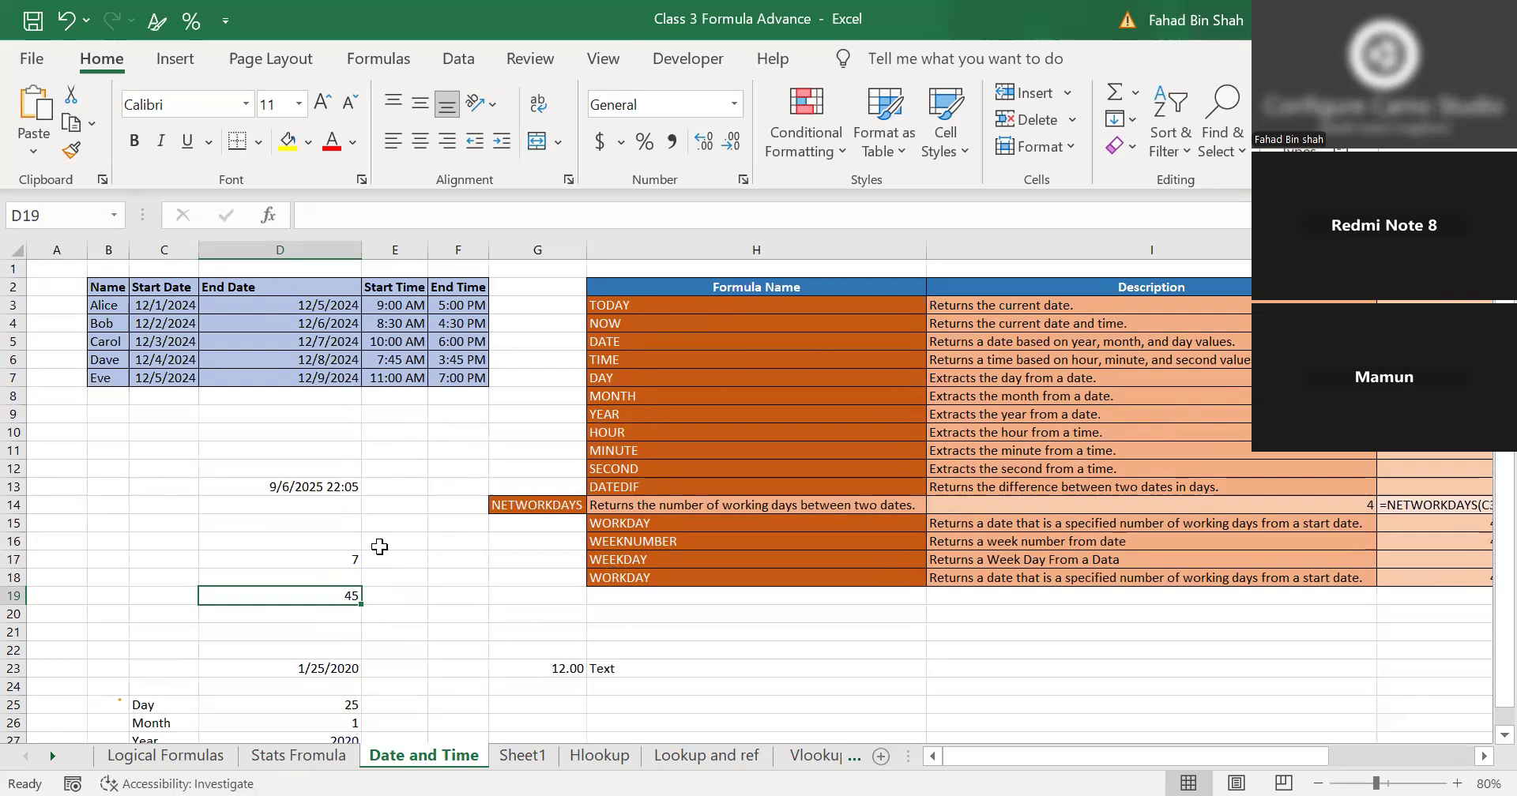
pyautogui.click(353, 560)
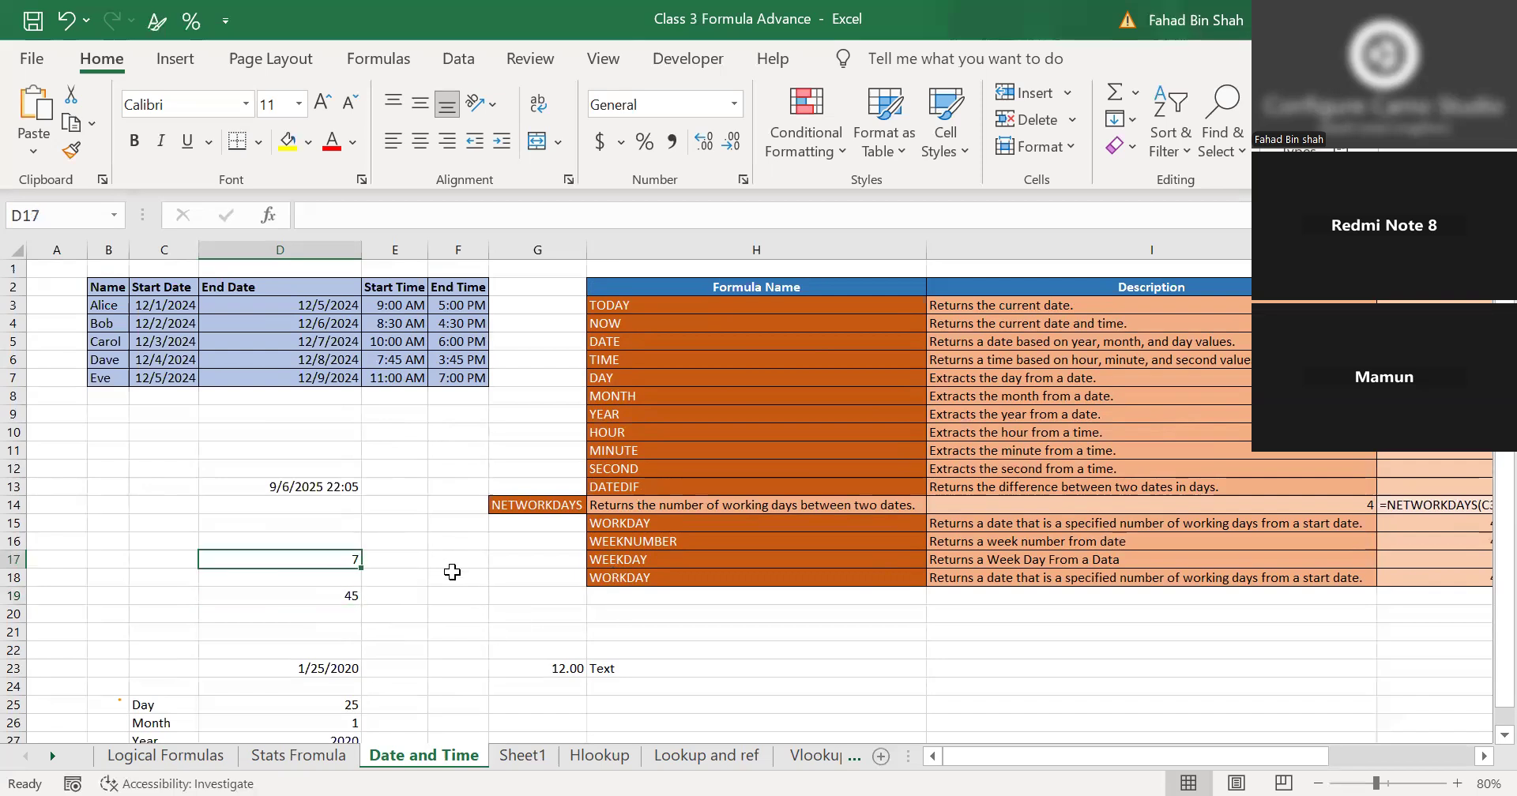
pyautogui.click(353, 597)
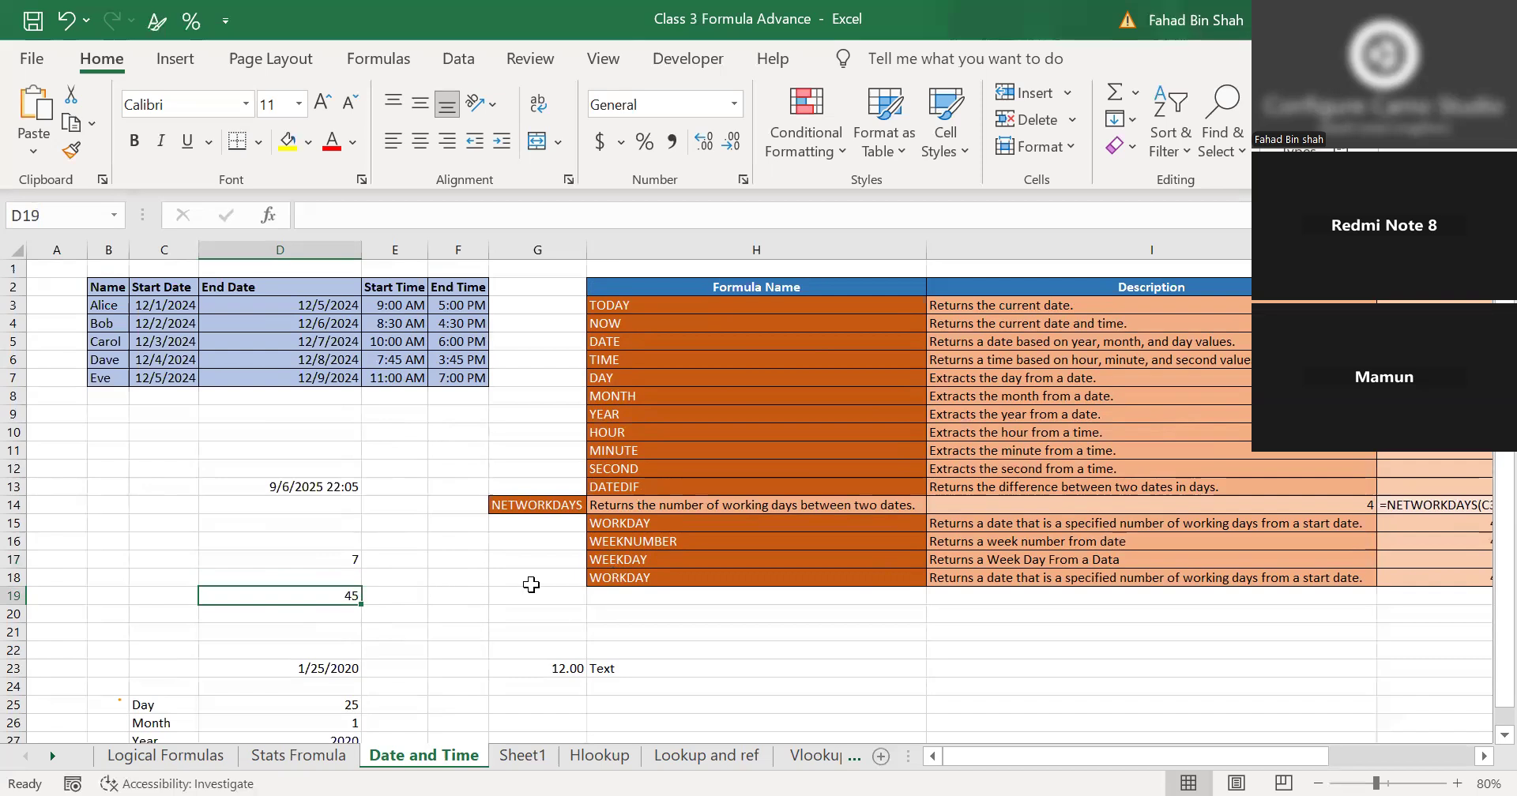
pyautogui.click(346, 559)
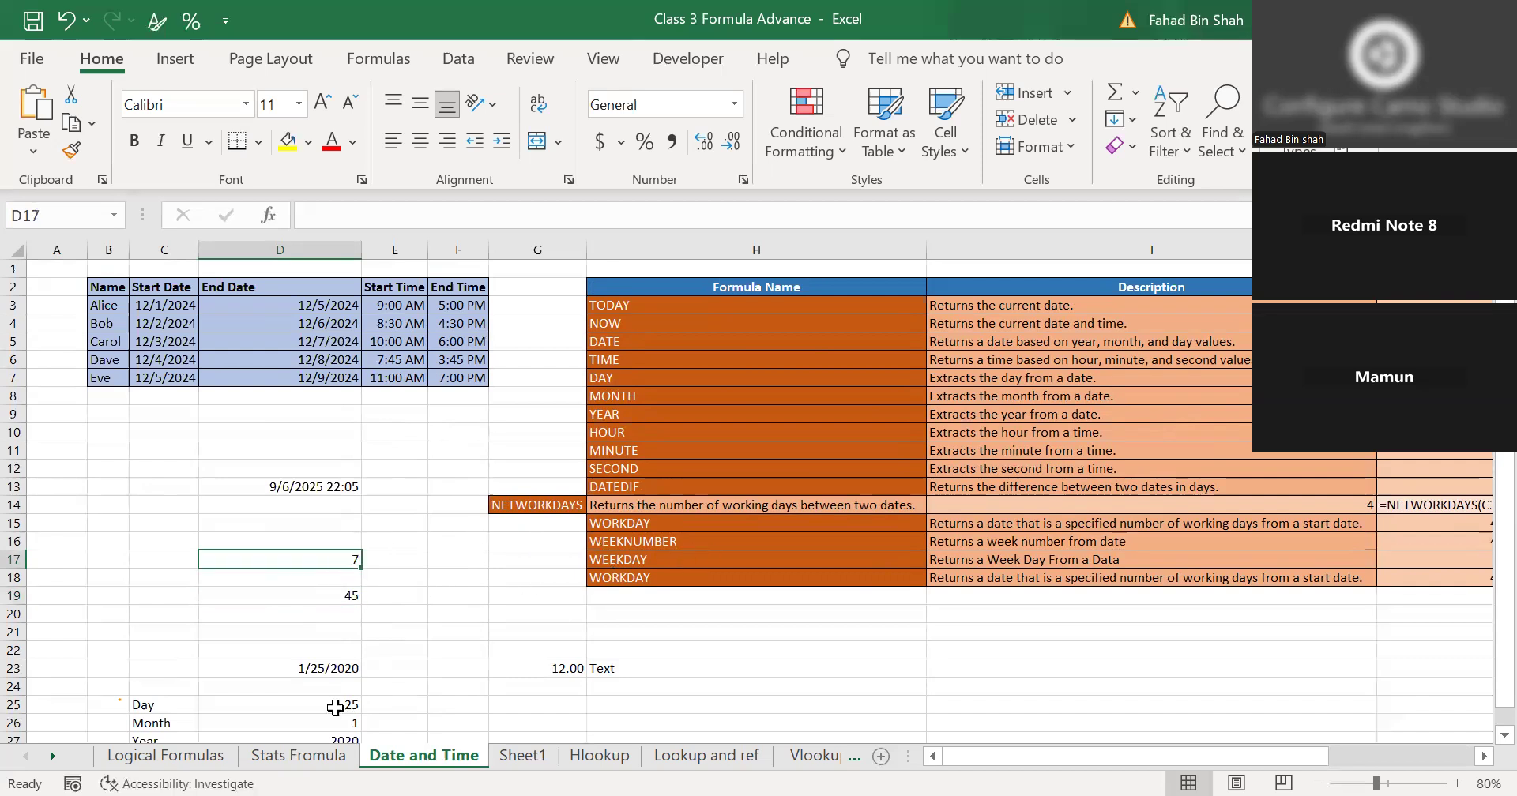
pyautogui.click(336, 598)
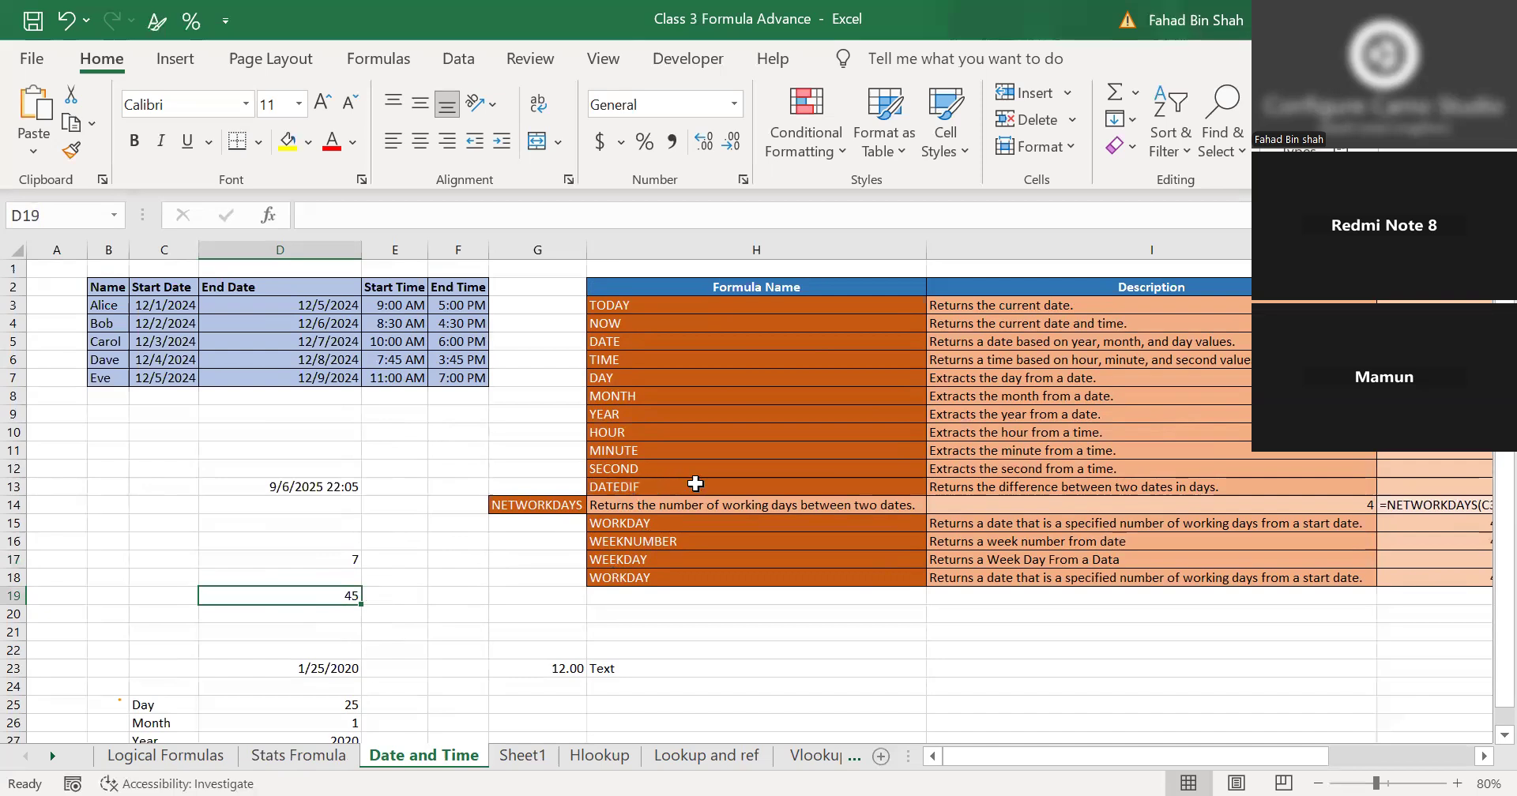
pyautogui.hscroll(2, 784, 489)
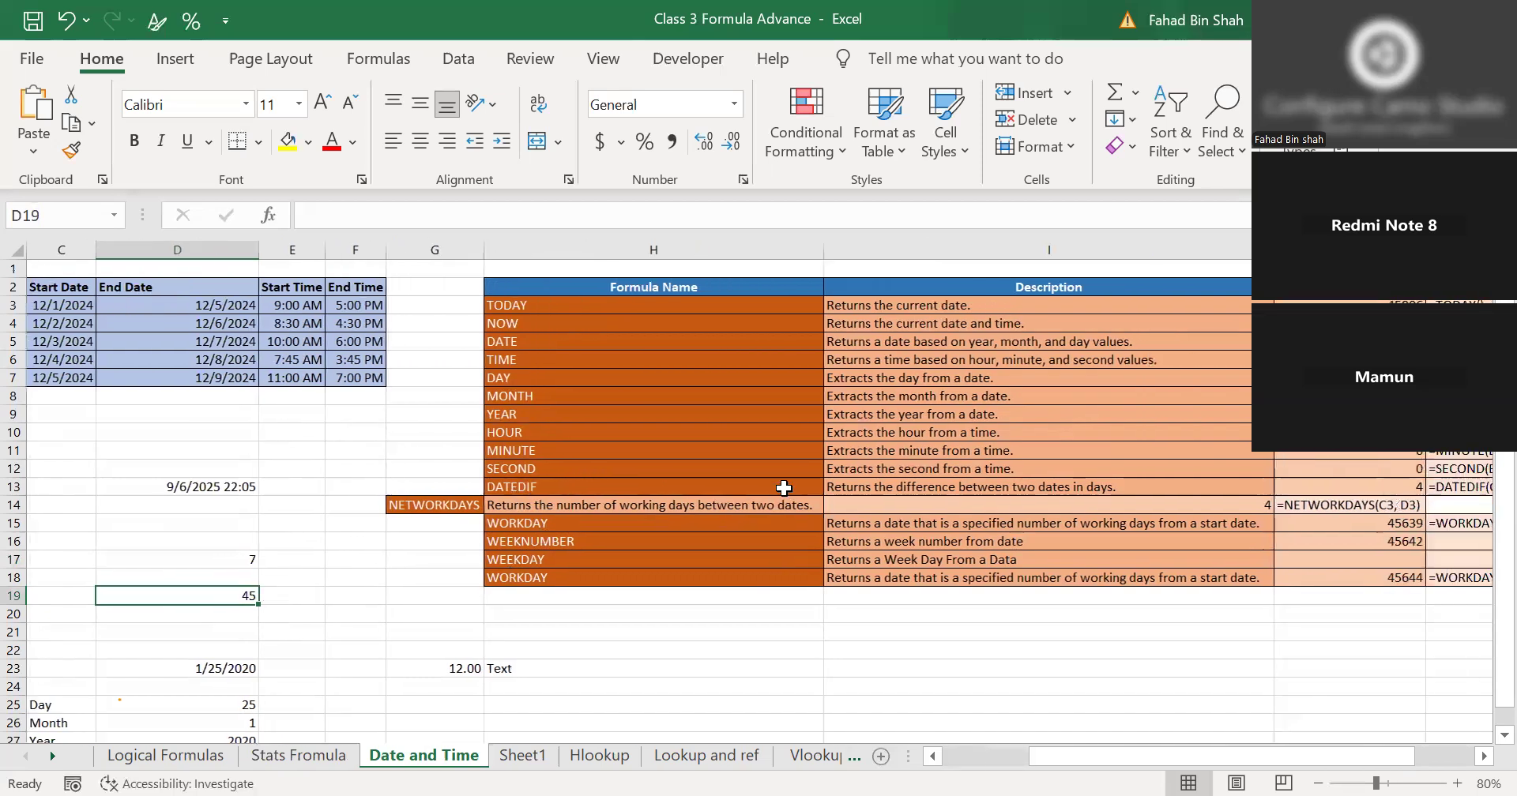
pyautogui.scroll(-1, 784, 489)
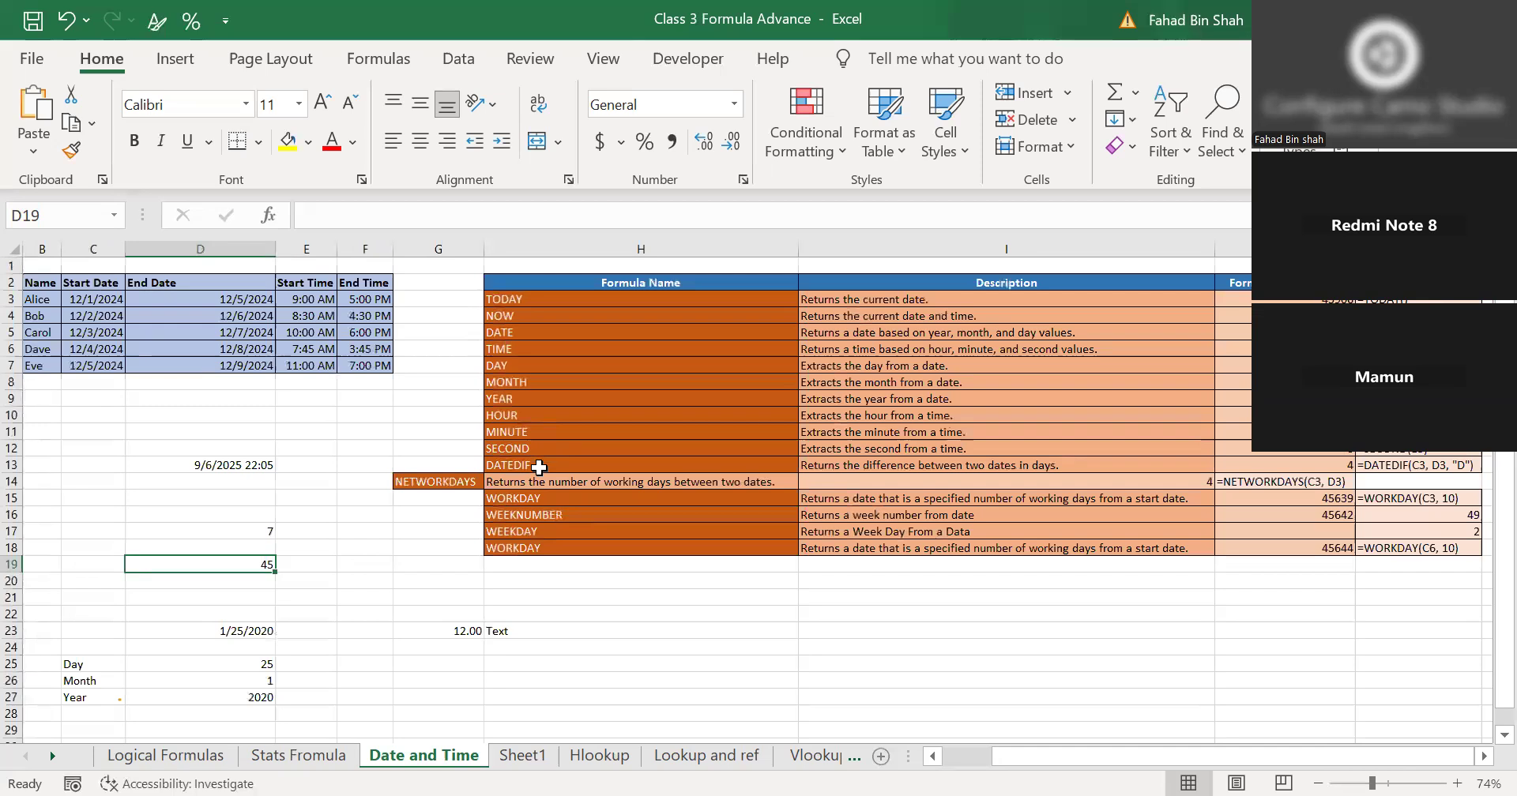
pyautogui.click(929, 646)
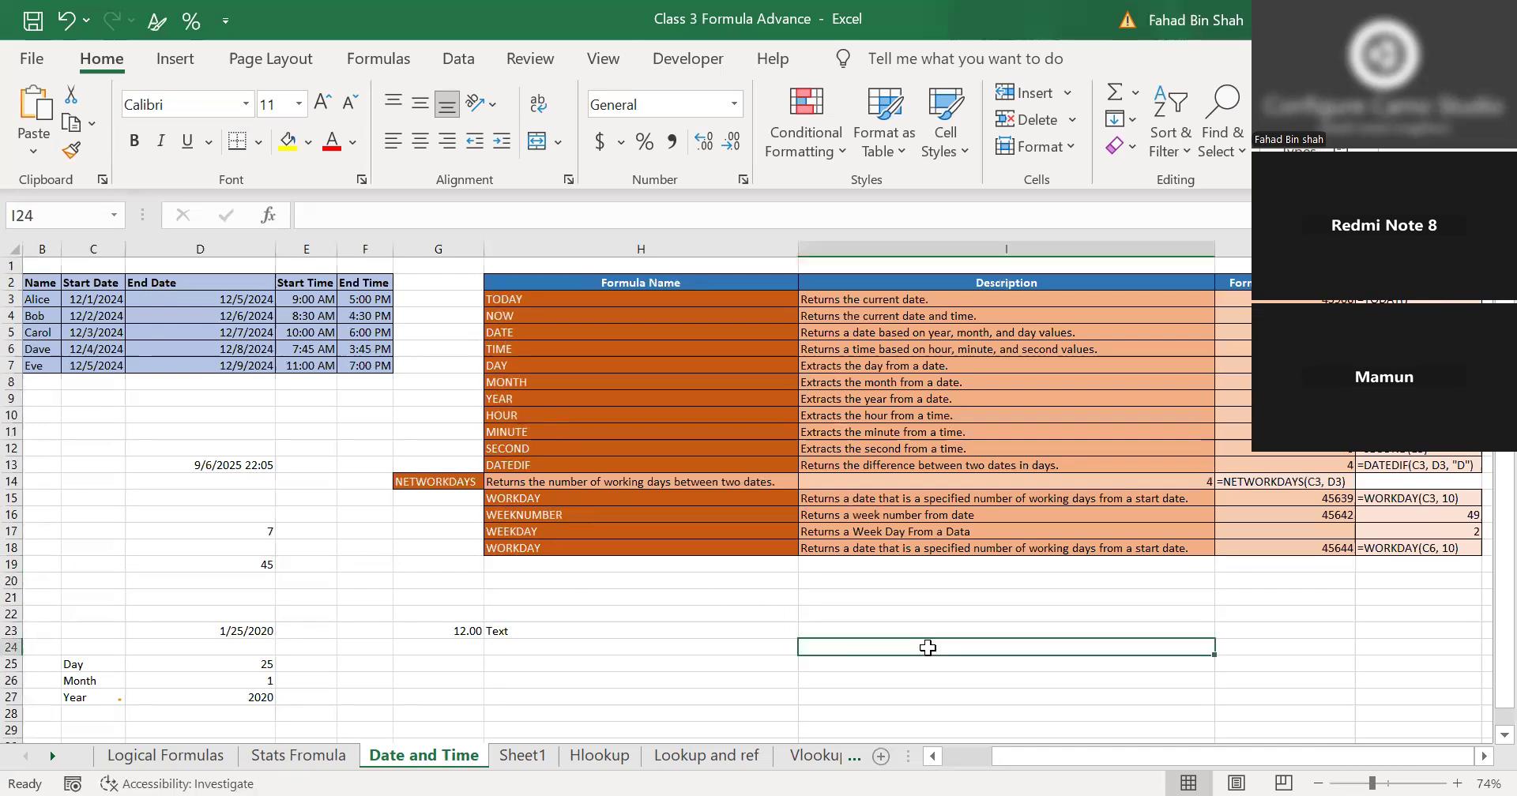
pyautogui.write('=')
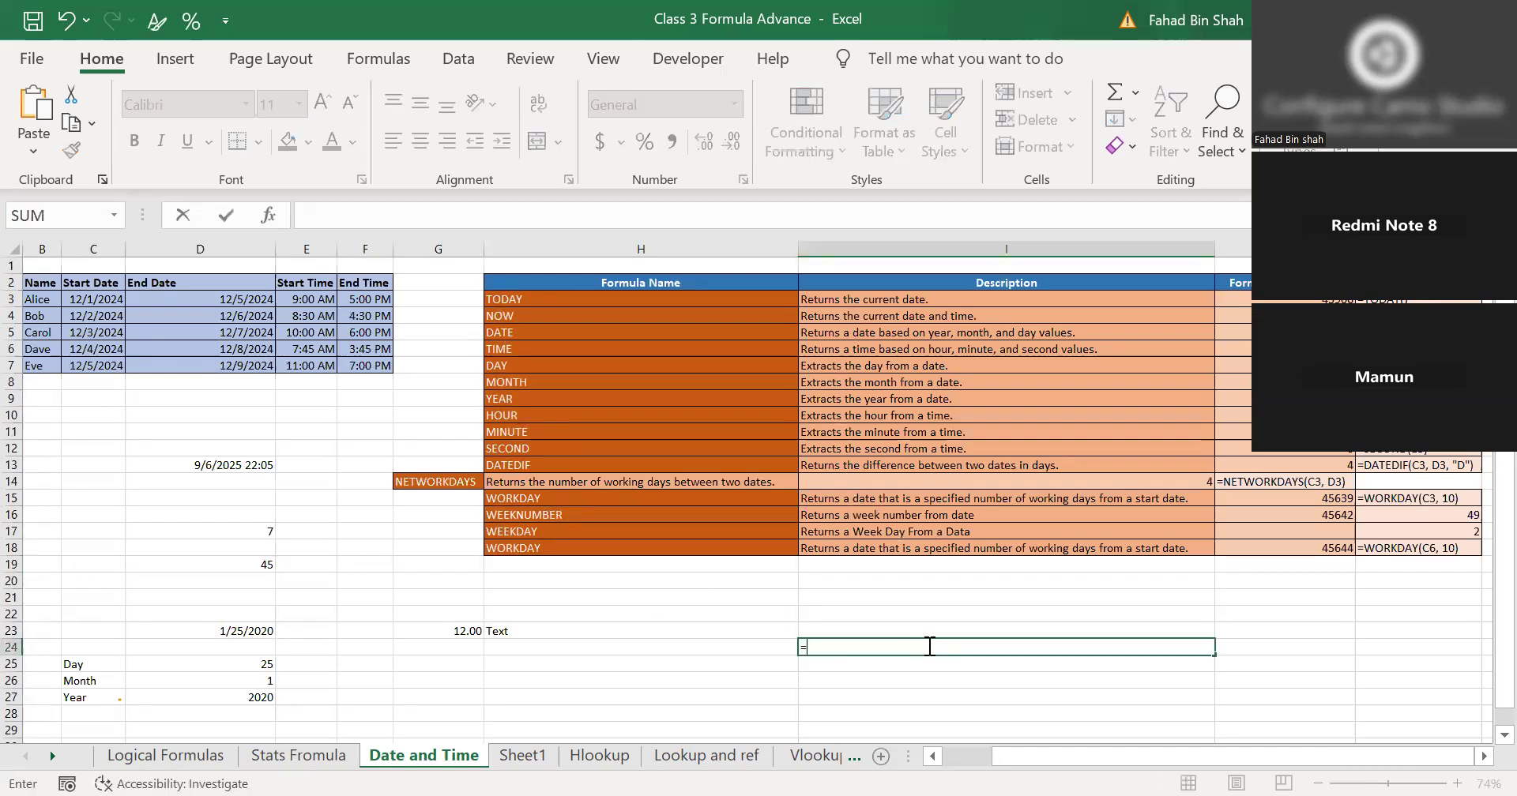
pyautogui.write('dat')
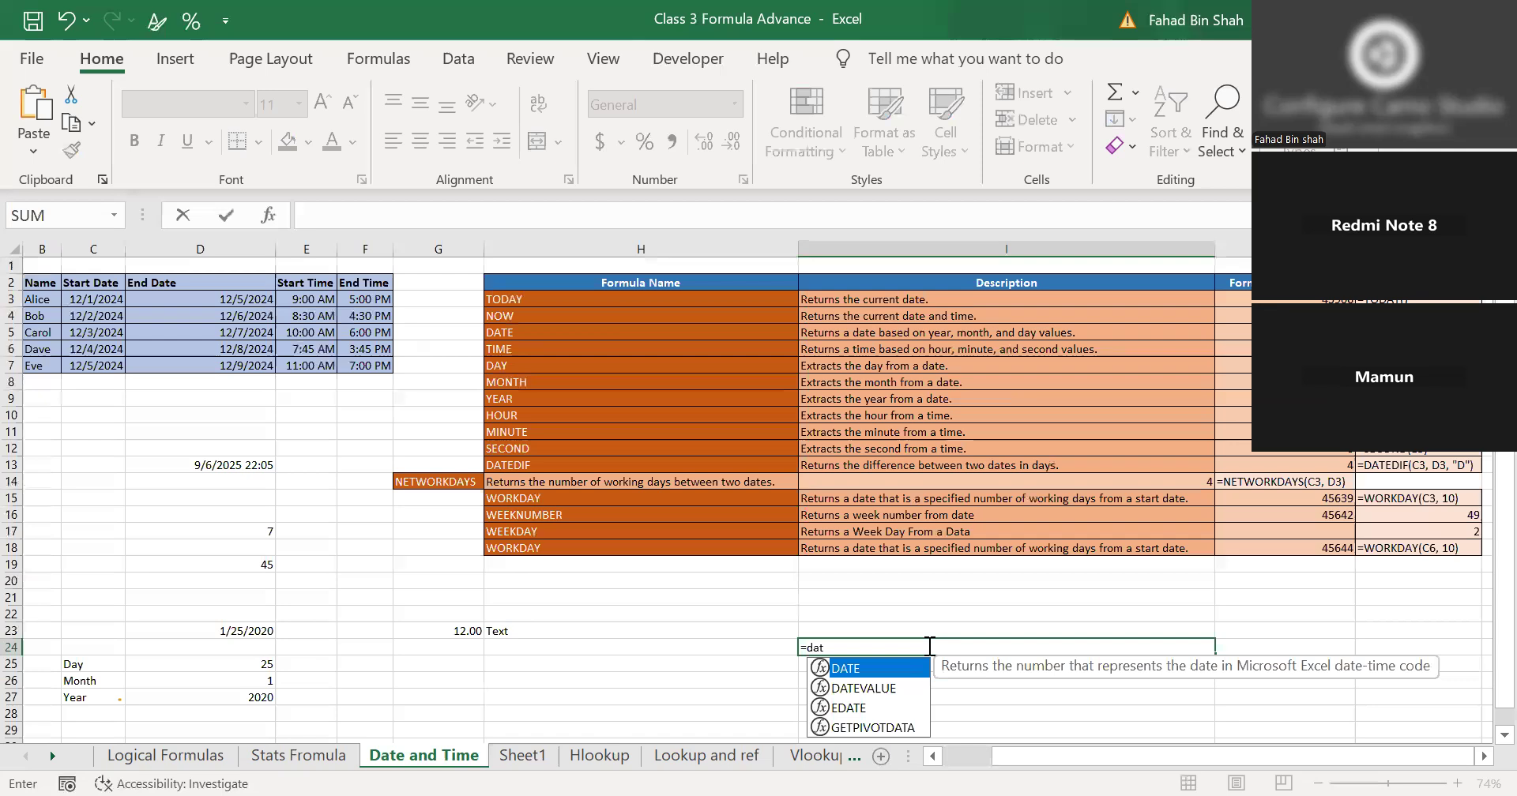
pyautogui.press('BackSpace')
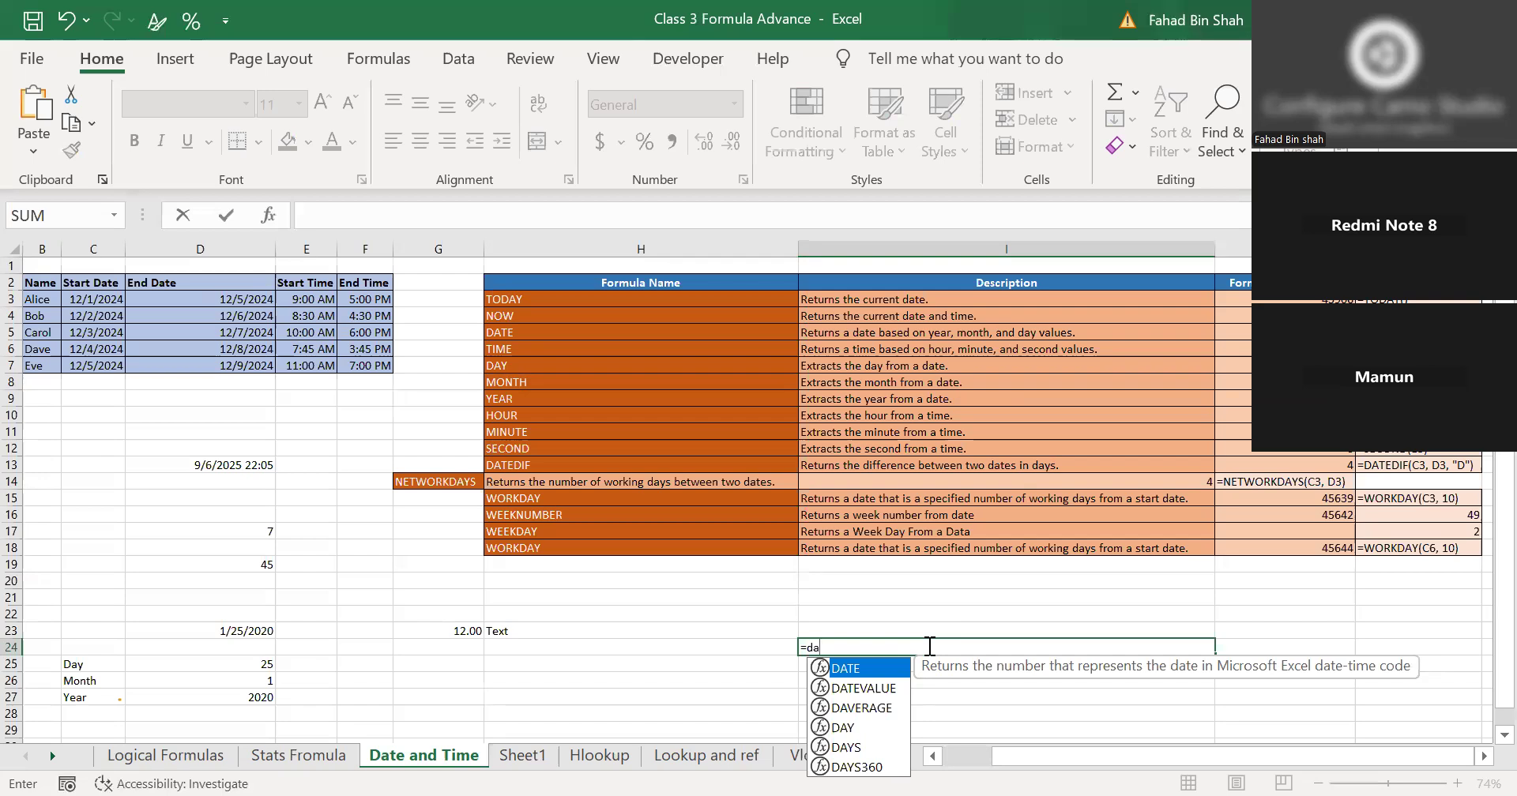
pyautogui.press('BackSpace')
pyautogui.press('BackSpace')
pyautogui.press('BackSpace')
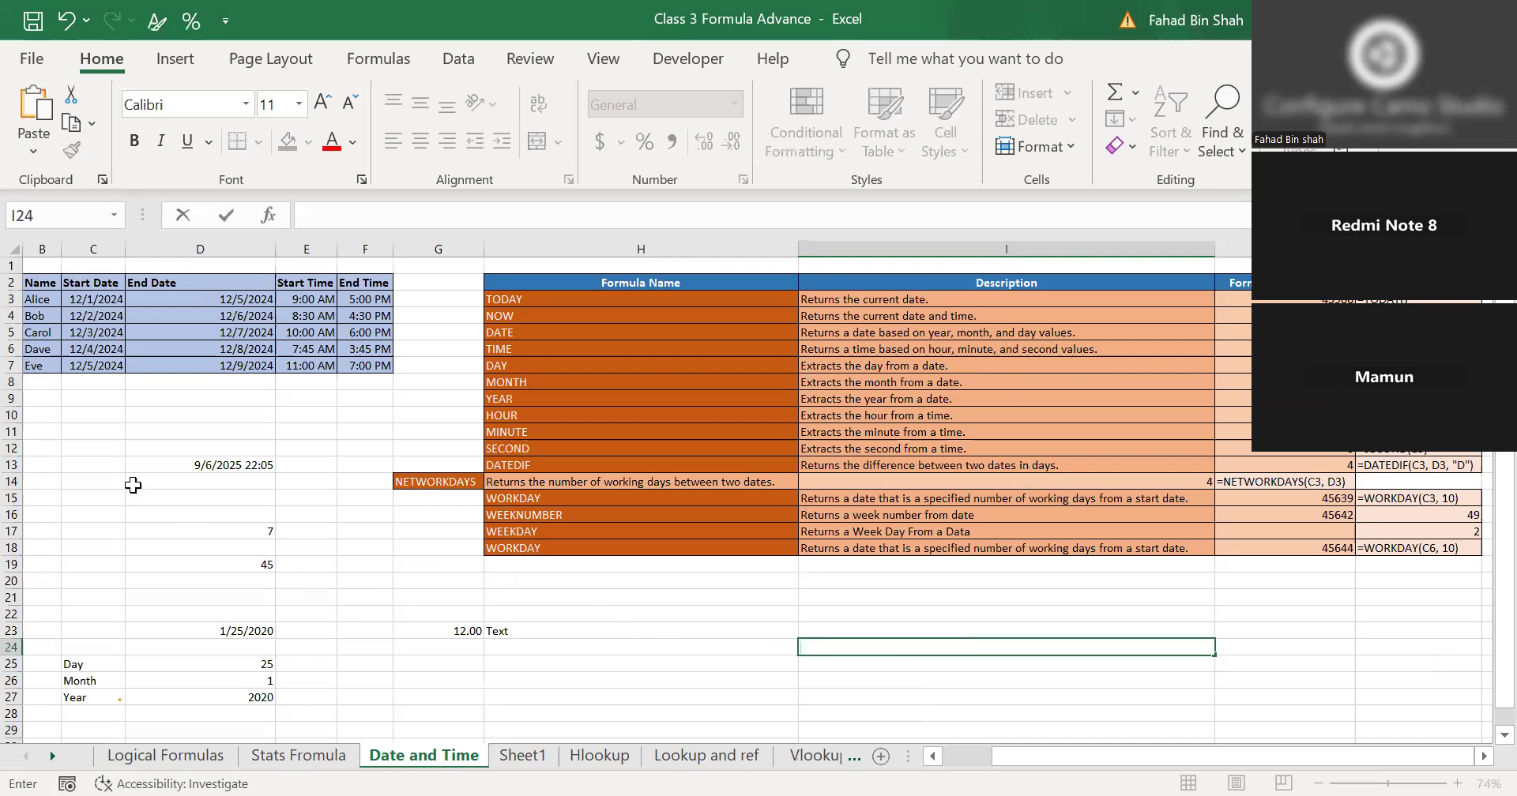
# Enter =WEEKNUM(D7) in cell B16 to get the week number of Eve's end date.
pyautogui.hscroll(-1, 131, 481)
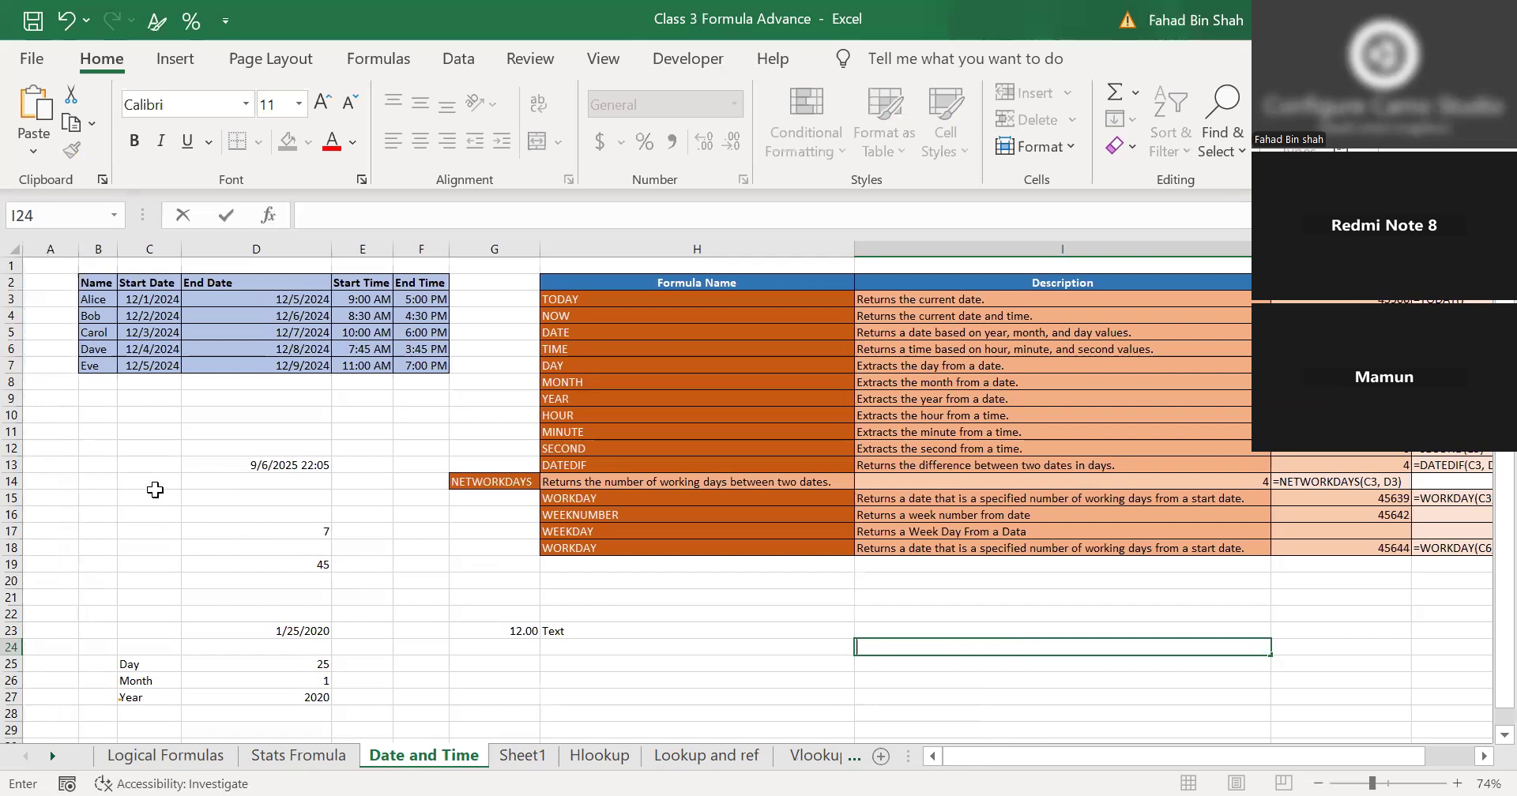
pyautogui.moveTo(153, 485); pyautogui.dragTo(152, 500)
pyautogui.click(95, 517)
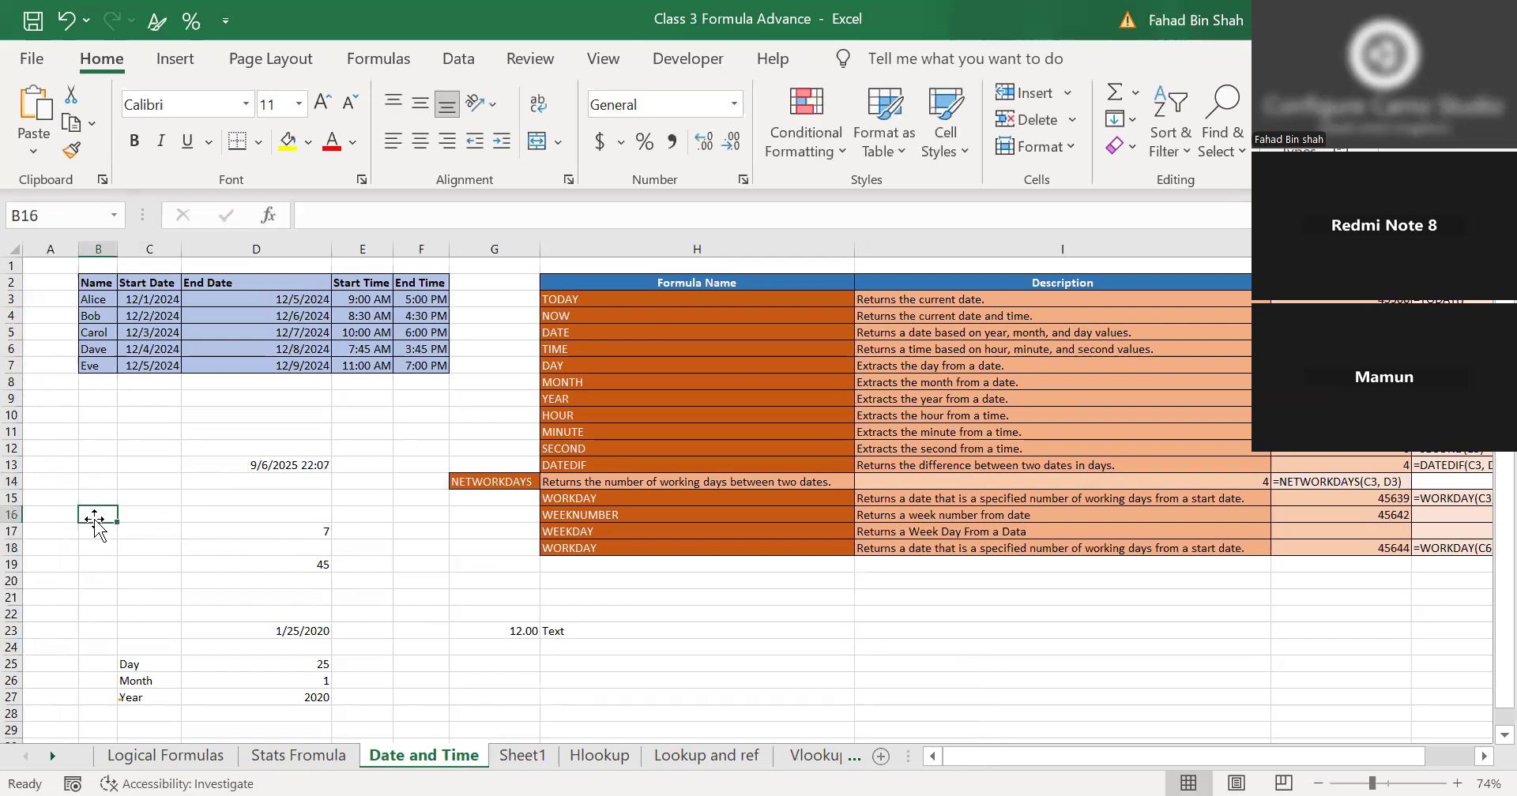
pyautogui.write('=')
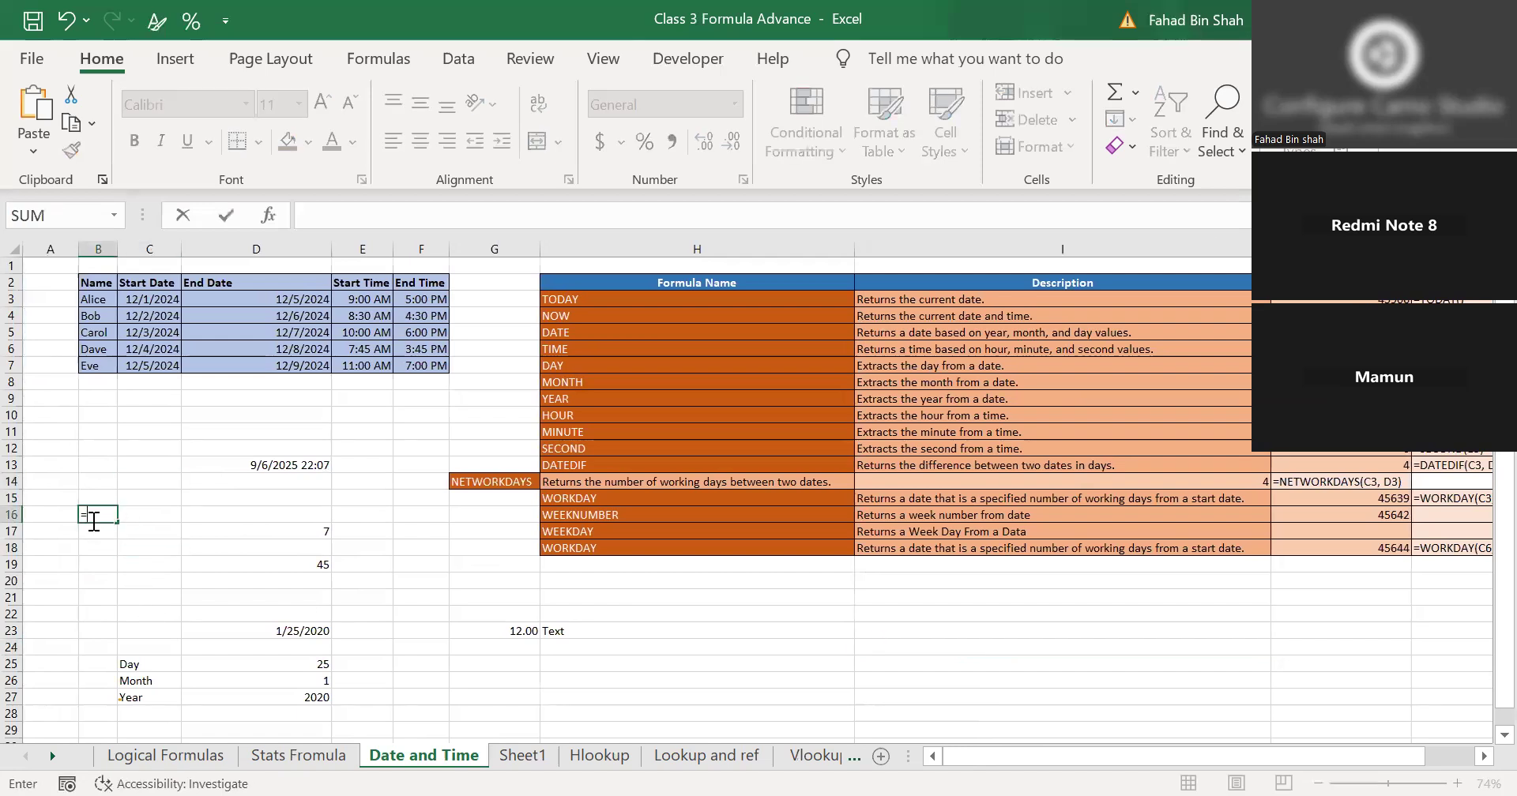
pyautogui.write('wee')
pyautogui.press('Down')
pyautogui.press('Tab')
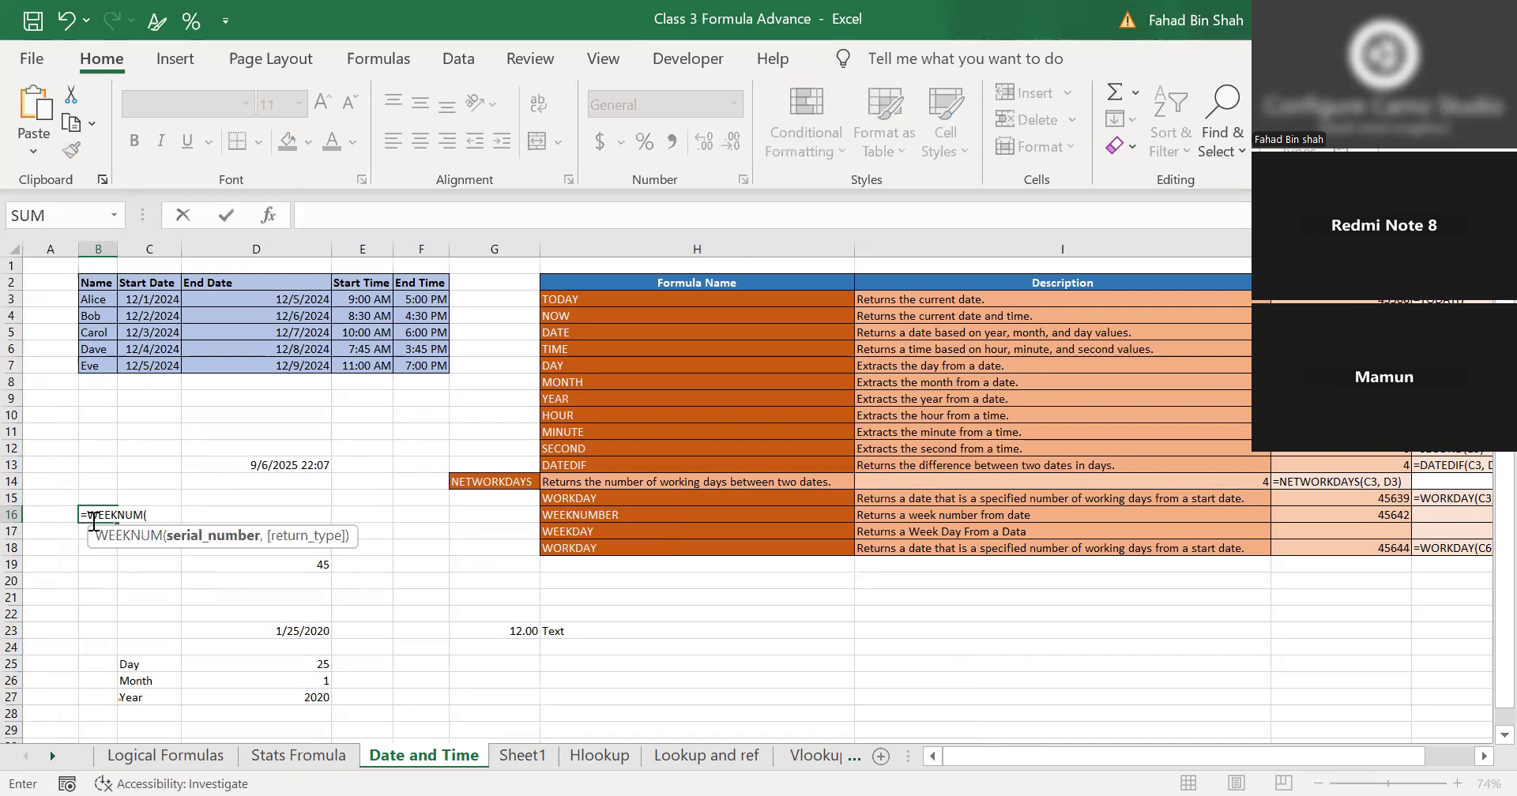
pyautogui.click(294, 366)
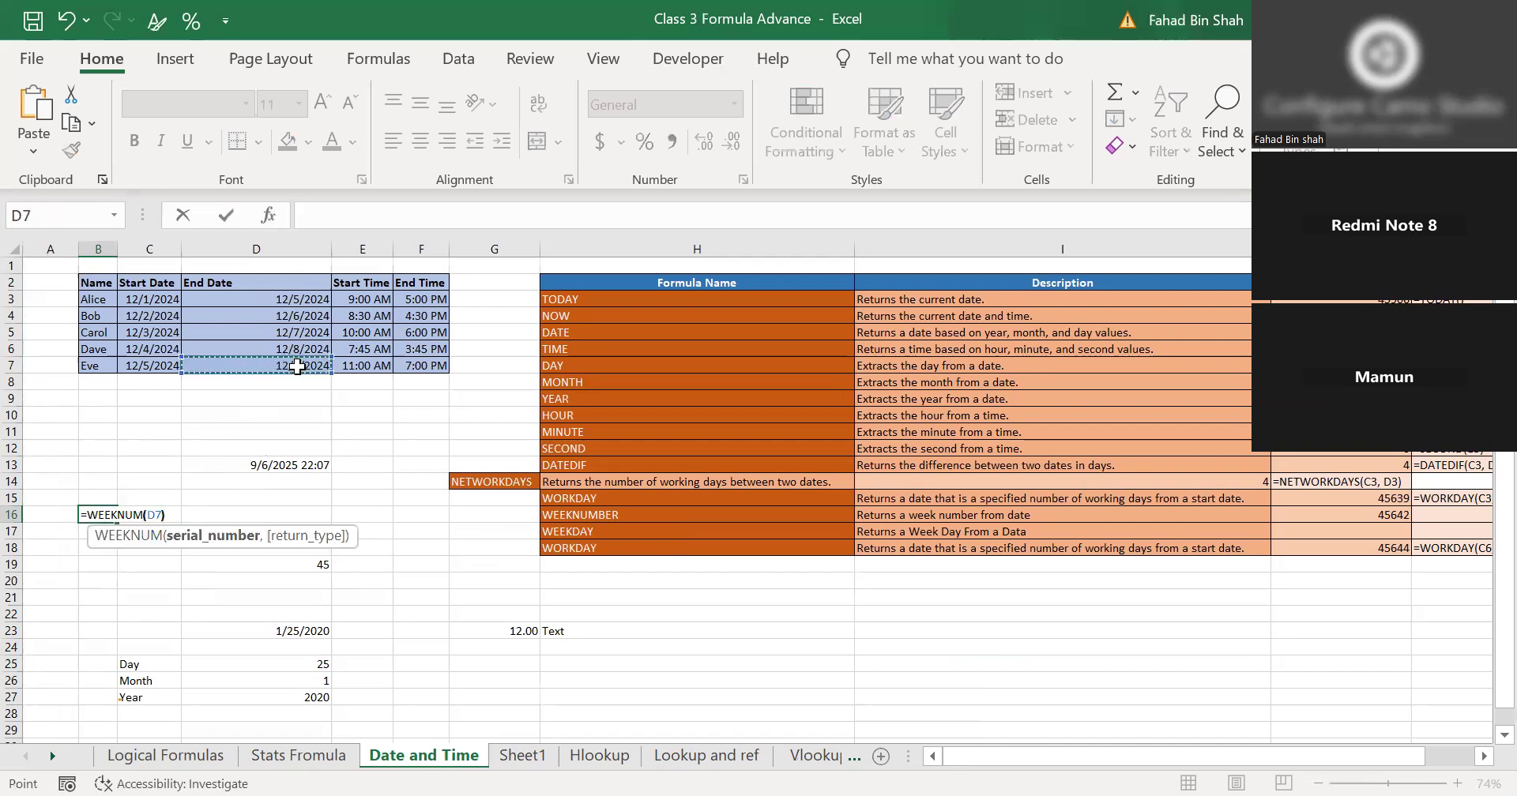
pyautogui.press('Return')
# Compare the week number result in B16 with Eve's end date in D7.
pyautogui.click(296, 367)
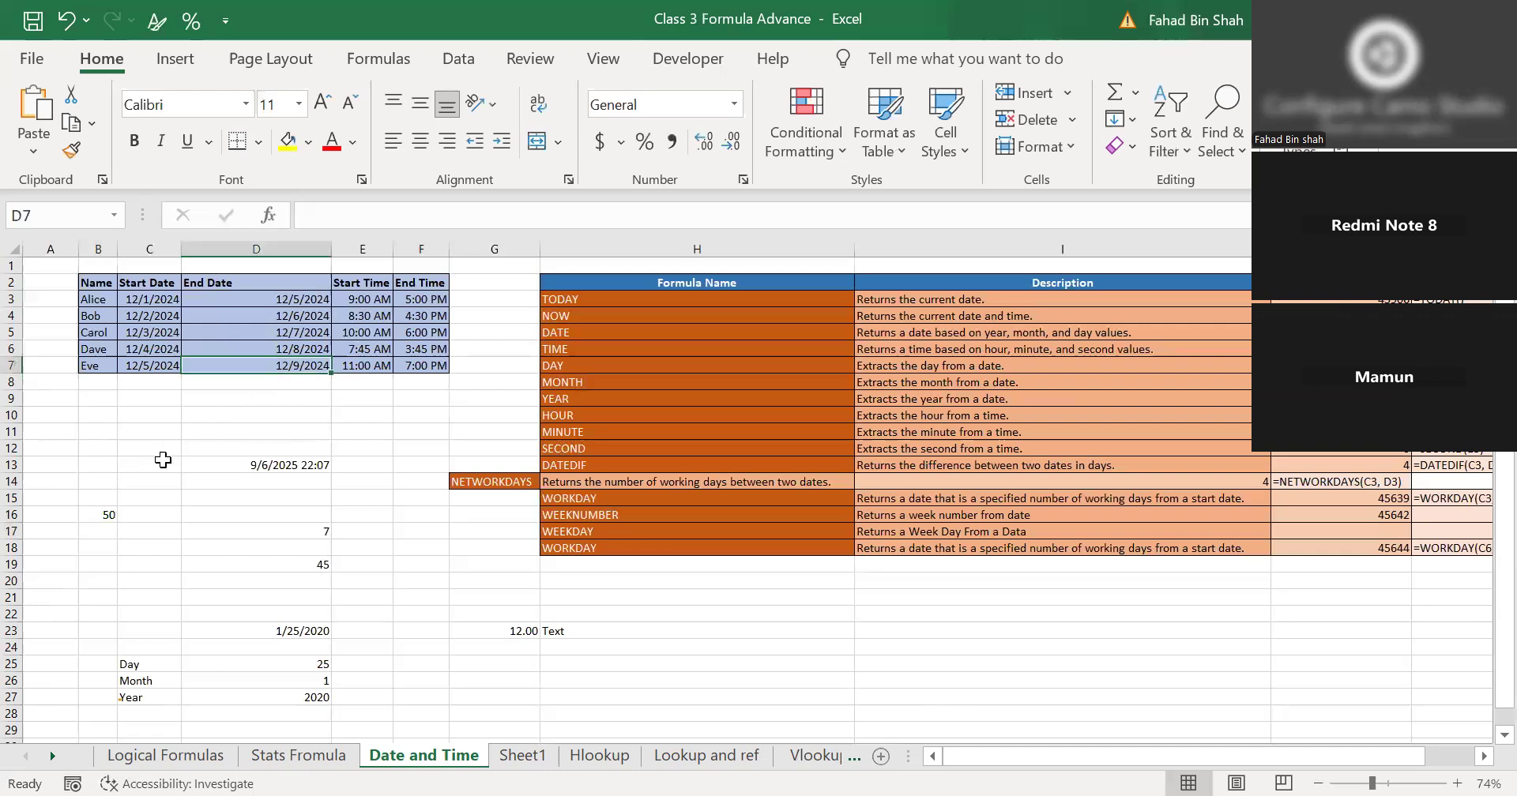
pyautogui.click(108, 515)
pyautogui.click(275, 366)
pyautogui.click(108, 515)
pyautogui.click(308, 368)
pyautogui.click(99, 526)
pyautogui.click(100, 515)
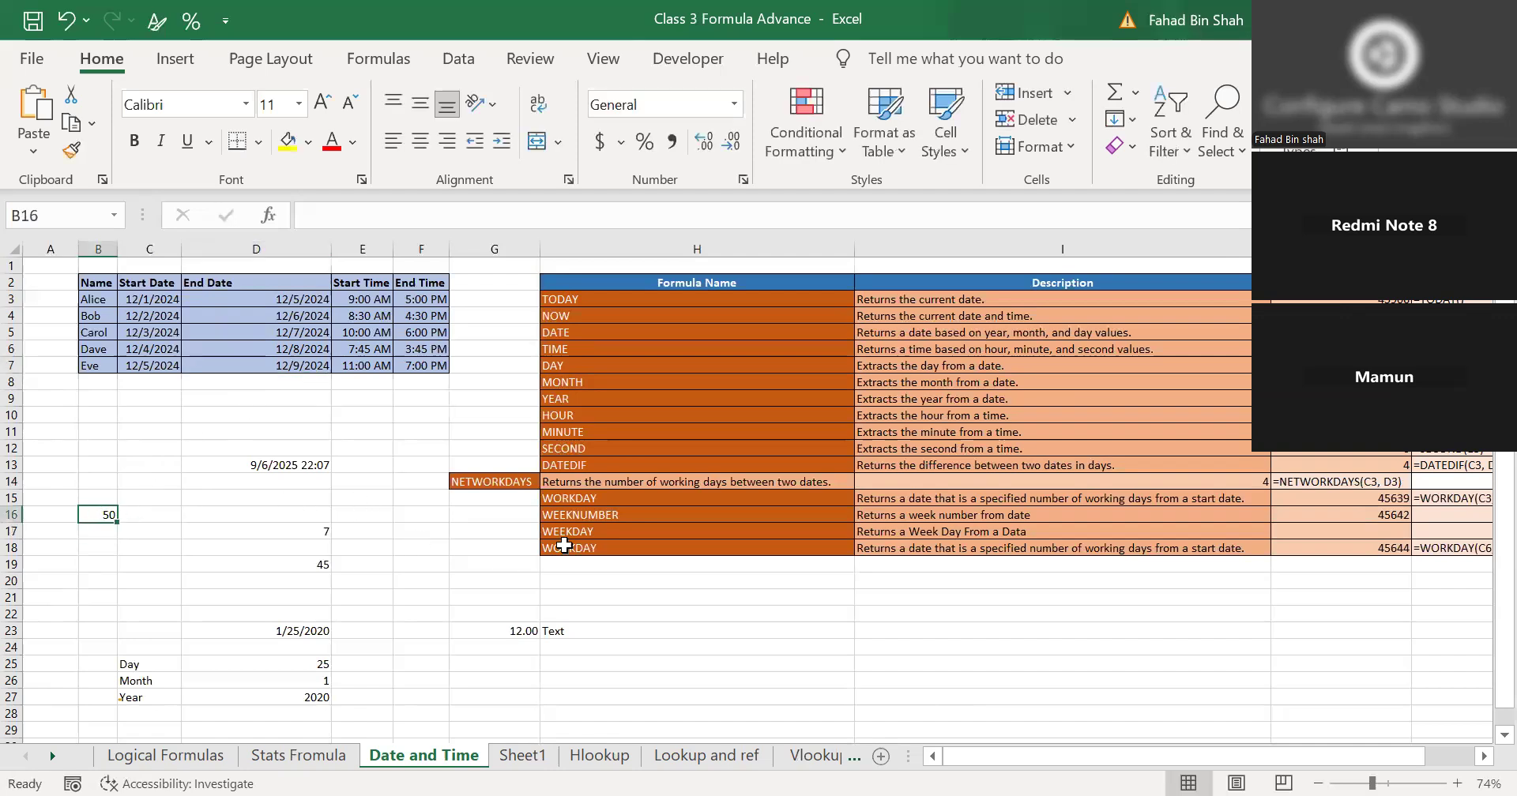
# Enter =WEEKDAY(D6) in cell B18 to get the weekday number of Dave's end date.
pyautogui.click(609, 531)
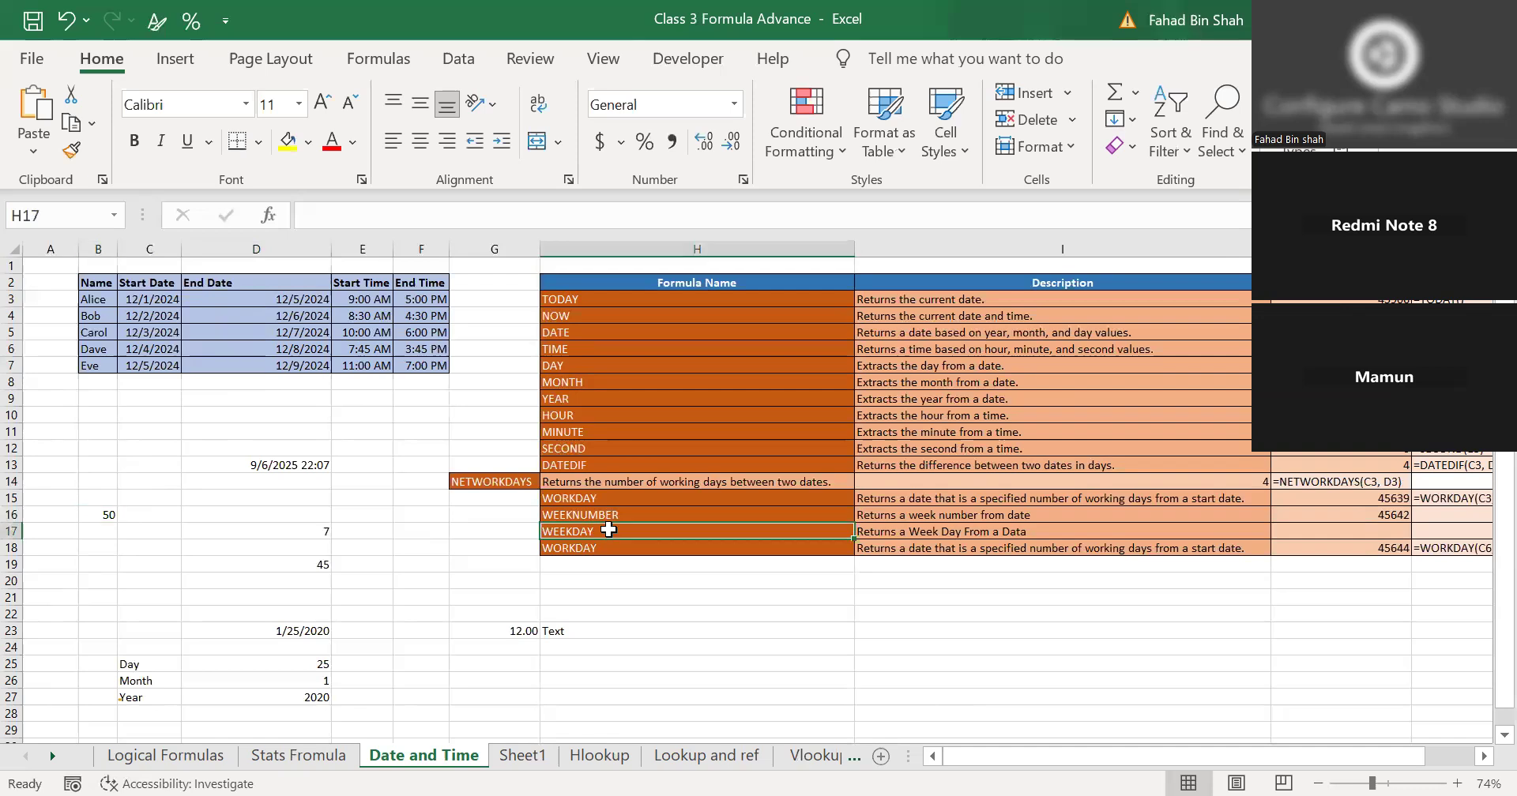
pyautogui.click(102, 549)
pyautogui.write('=')
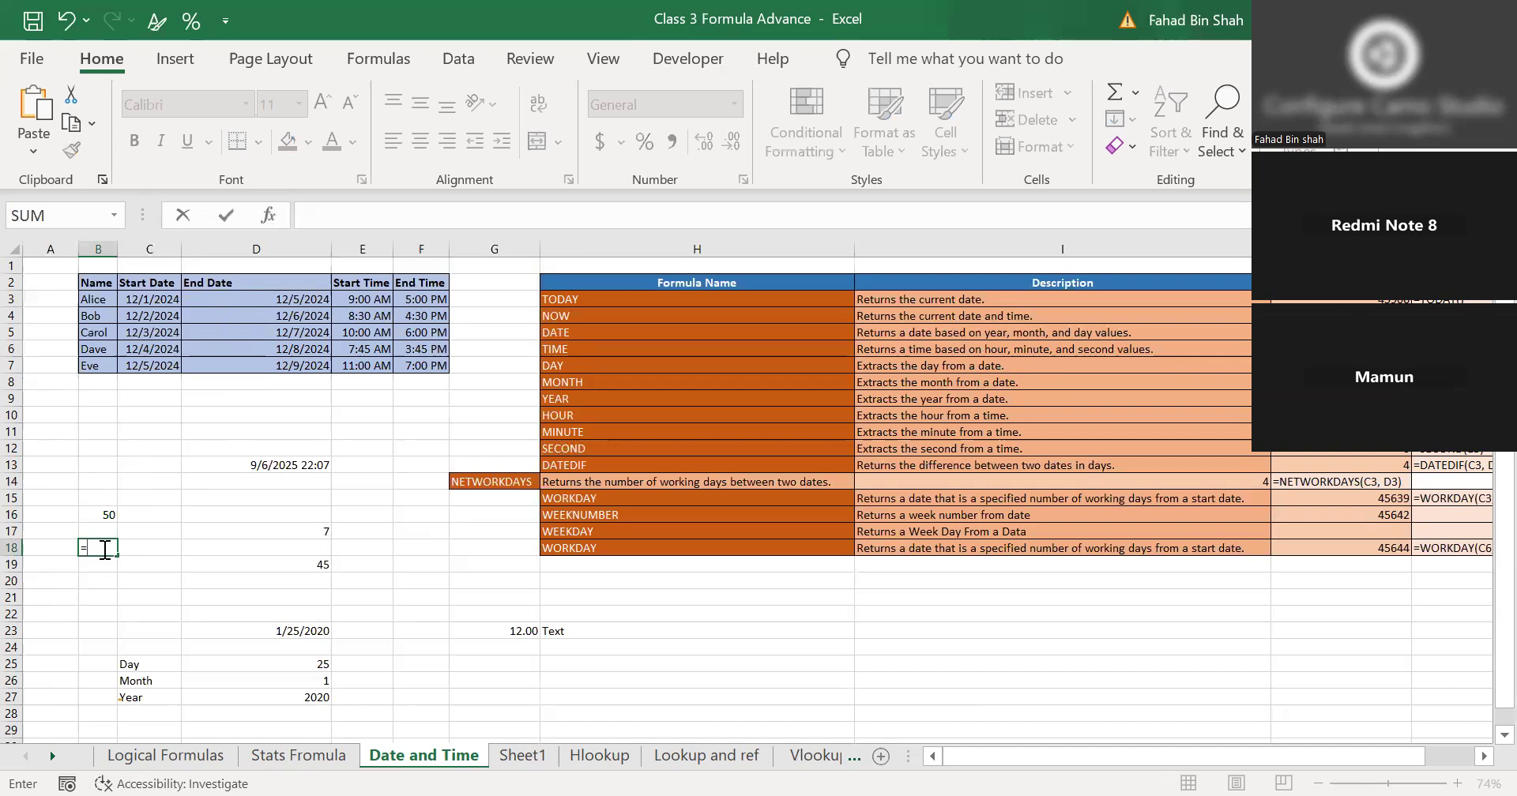
pyautogui.write('wee')
pyautogui.press('Tab')
pyautogui.click(289, 351)
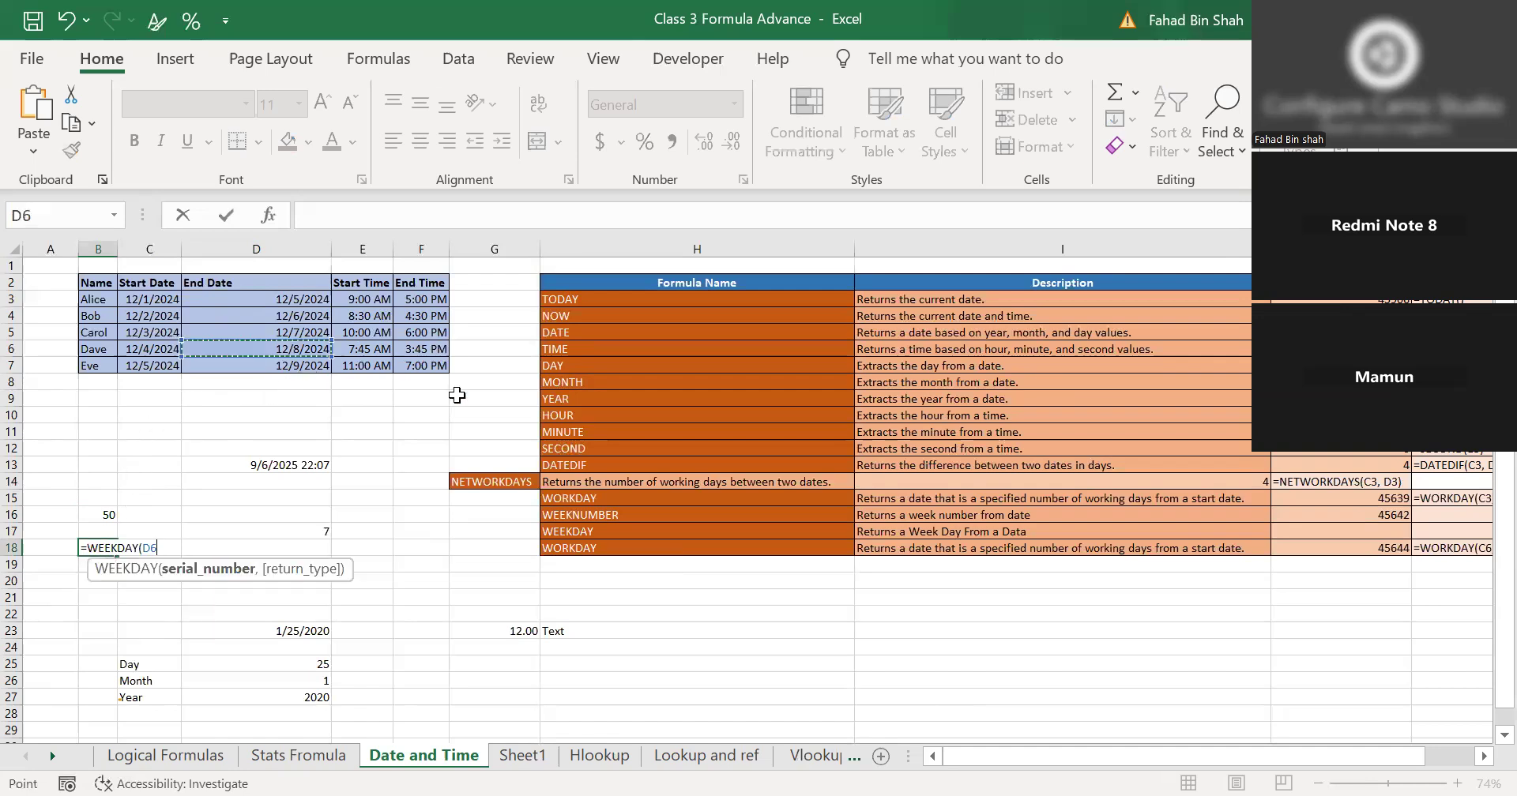
pyautogui.write(')')
pyautogui.press('Return')
pyautogui.click(115, 545)
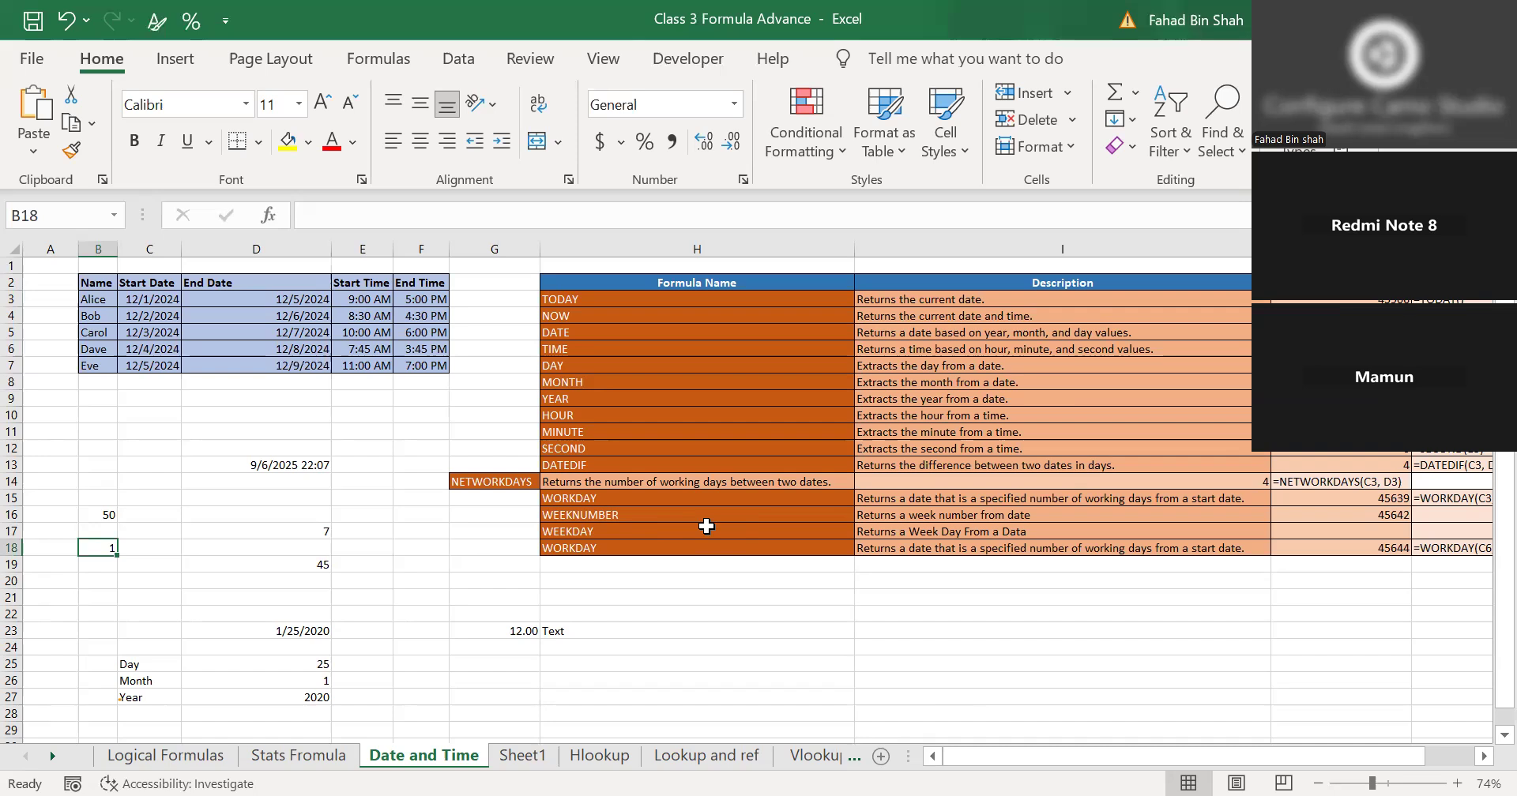
pyautogui.hscroll(3, 706, 526)
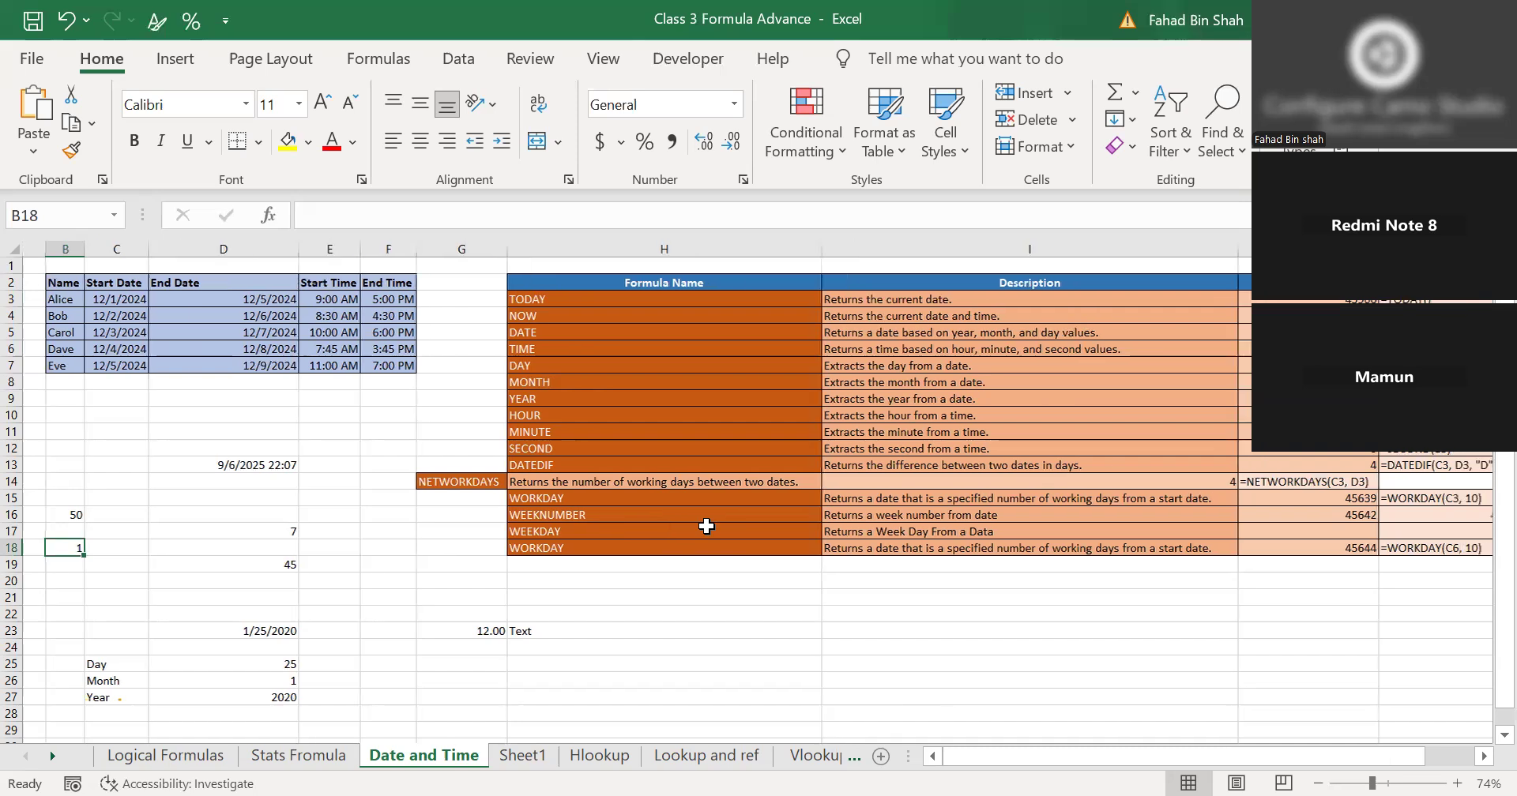
pyautogui.click(603, 643)
pyautogui.click(790, 665)
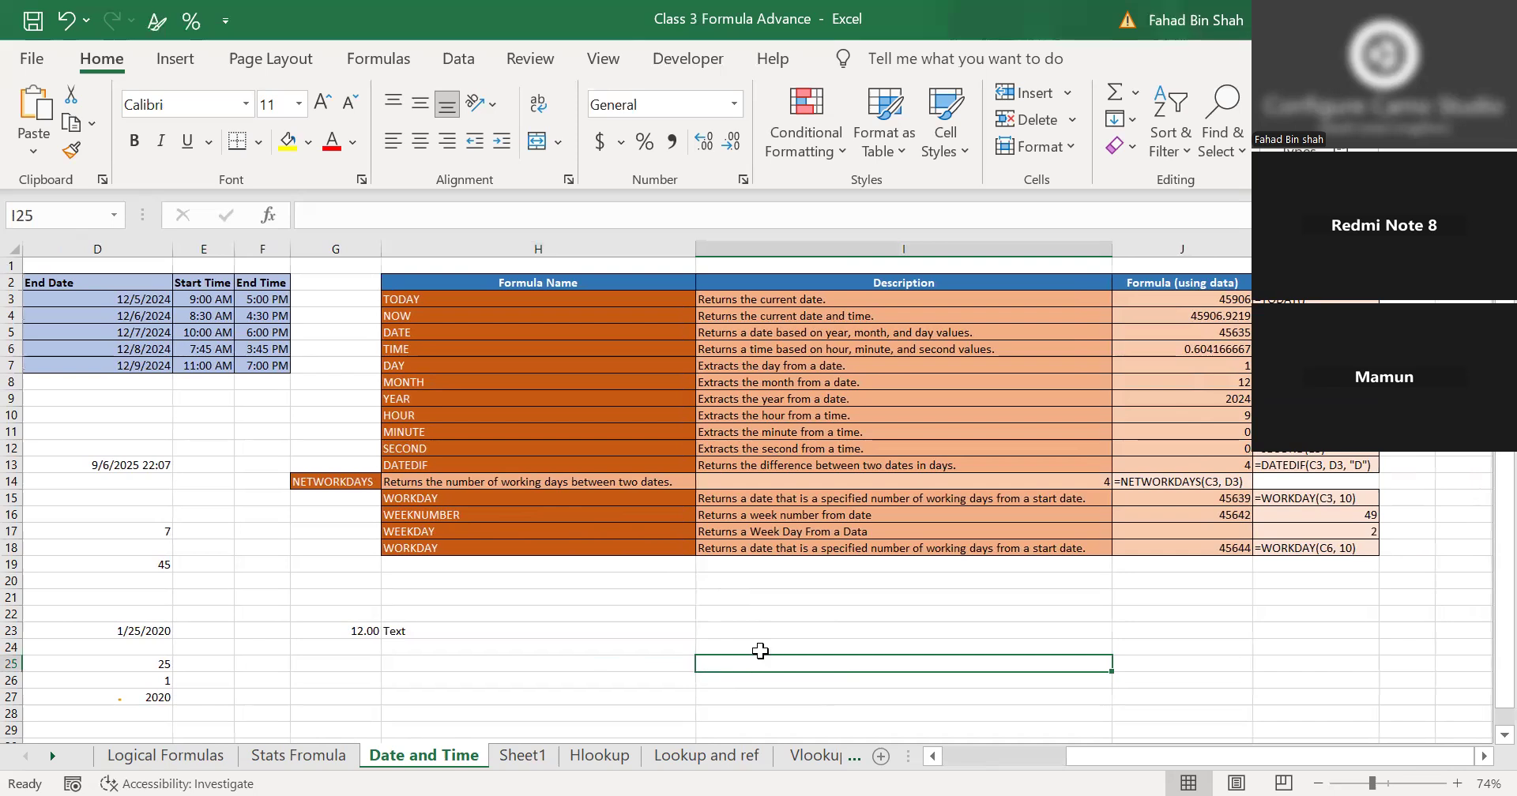
pyautogui.scroll(-6, 760, 650)
pyautogui.scroll(2, 760, 650)
pyautogui.hscroll(-3, 760, 650)
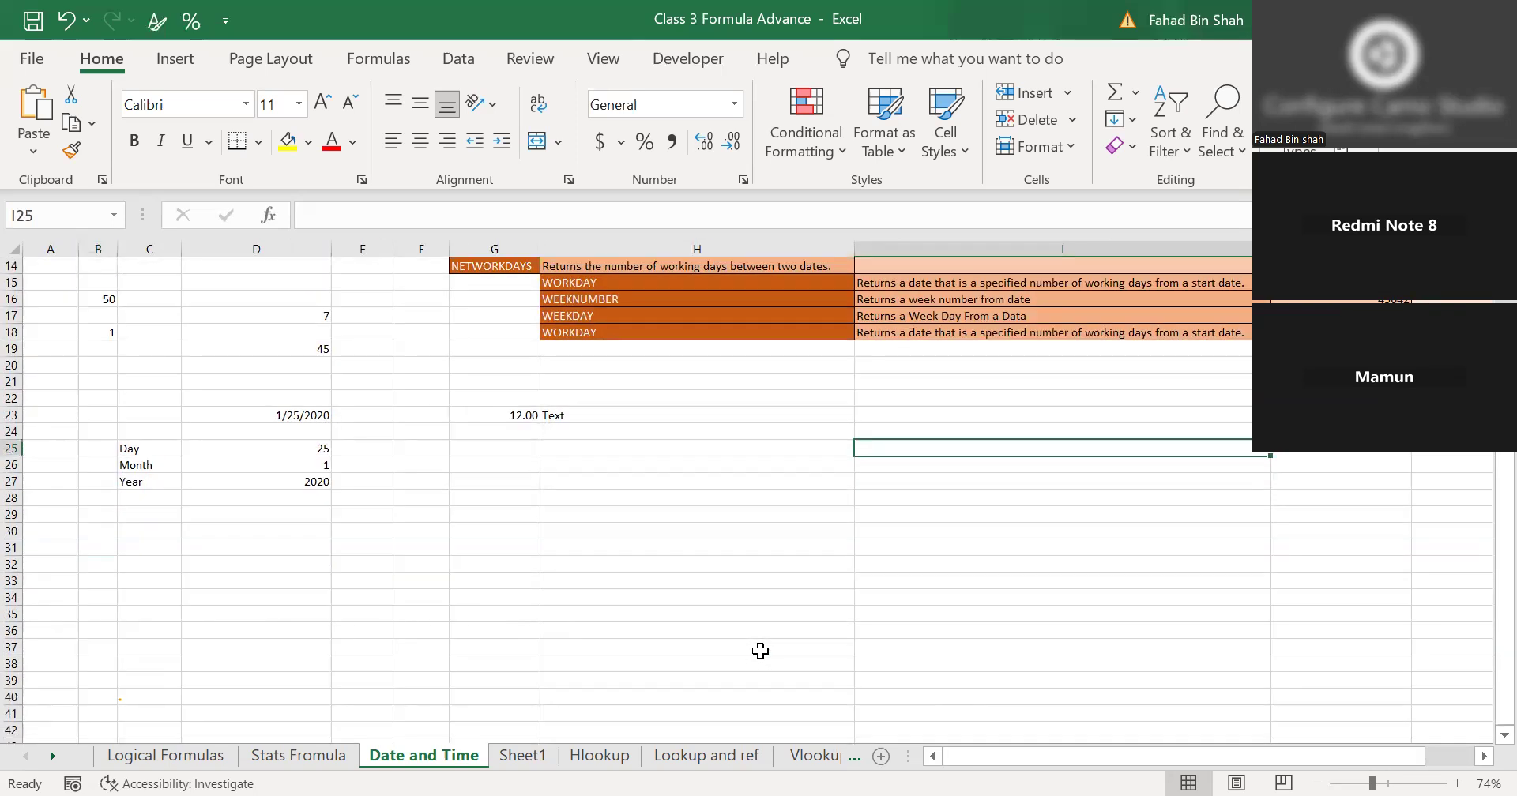
pyautogui.scroll(3, 760, 650)
pyautogui.hscroll(3, 760, 650)
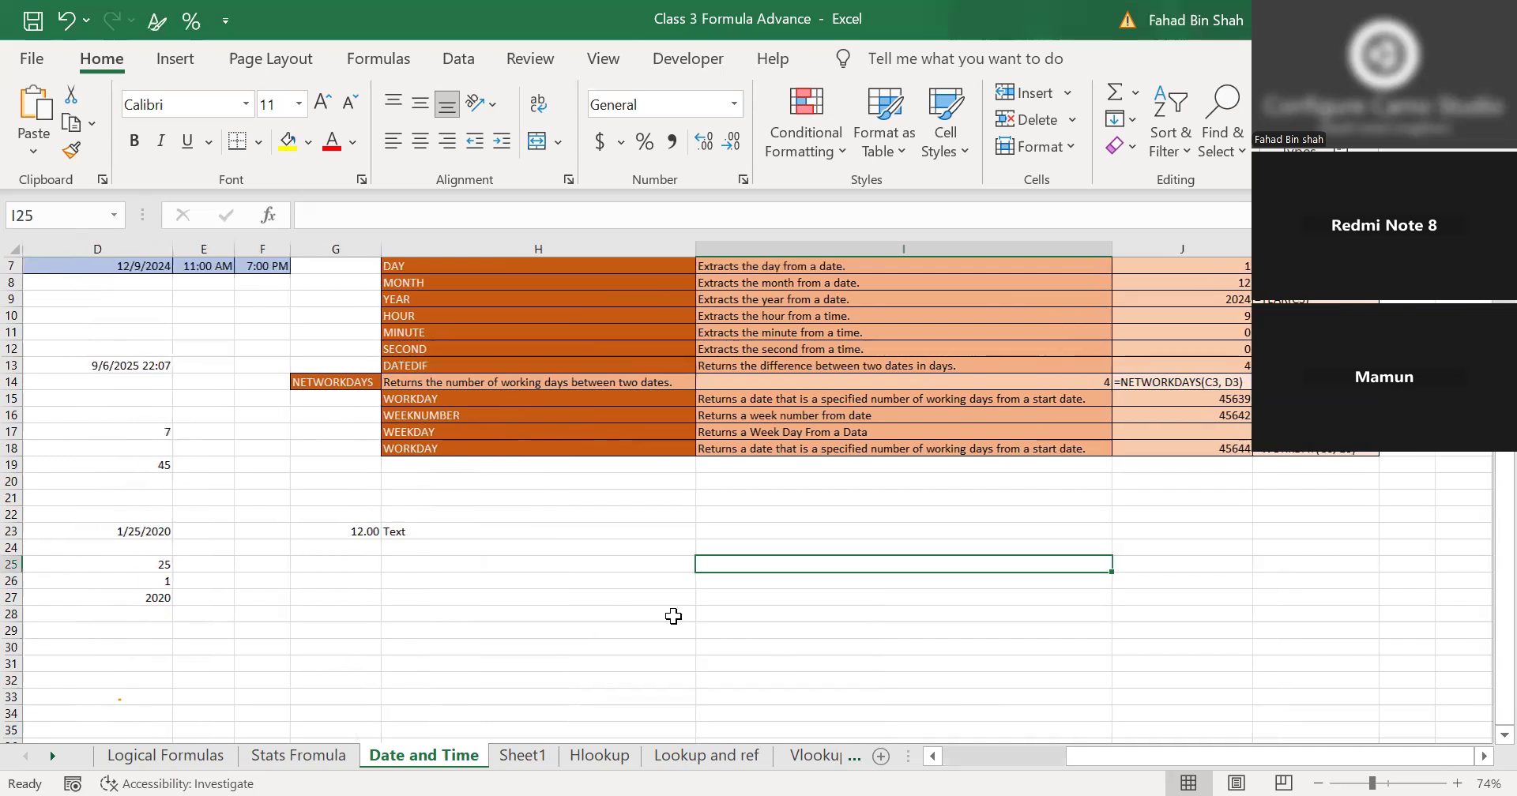
pyautogui.write('=')
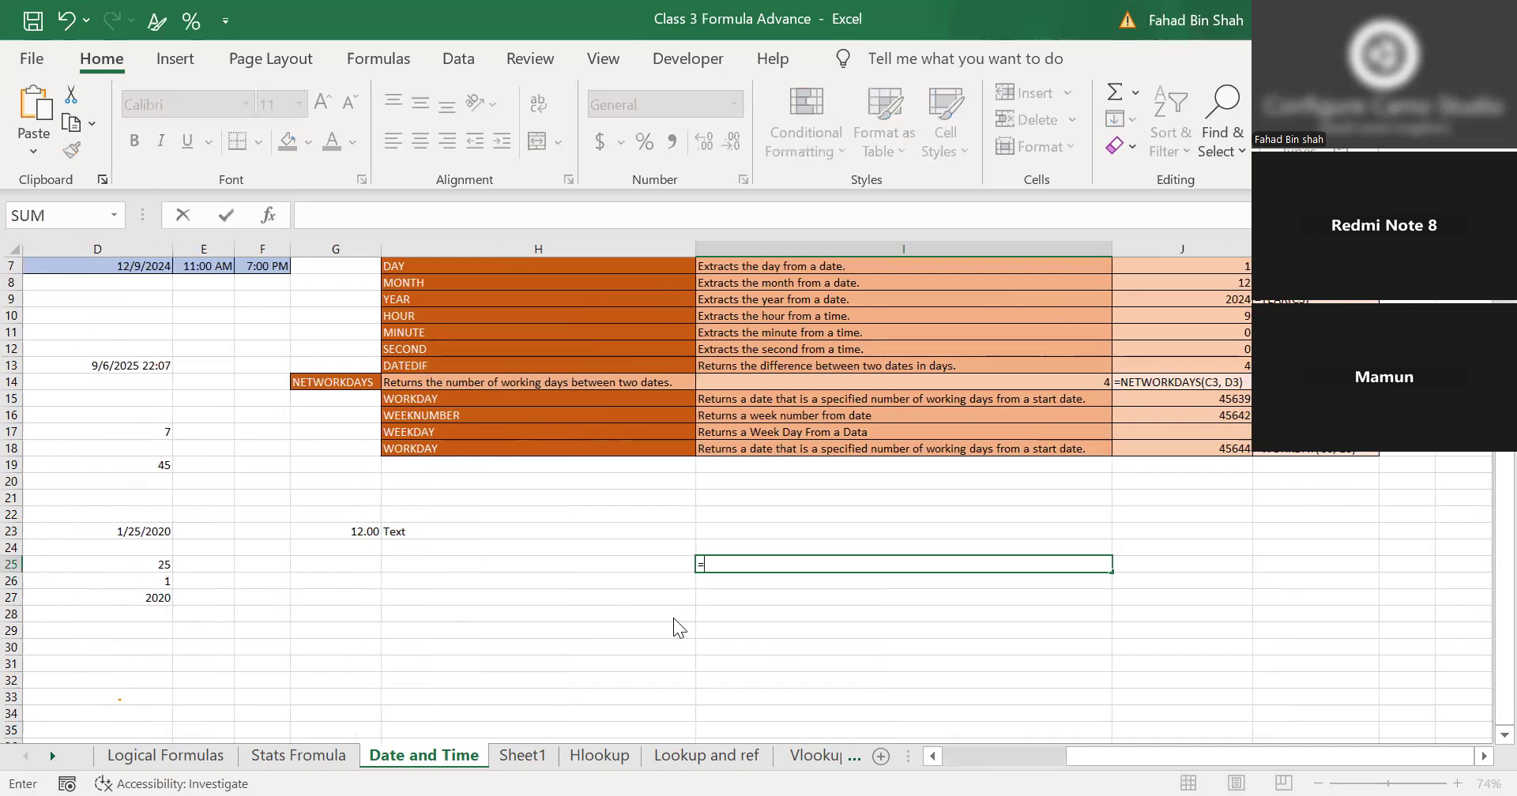
pyautogui.write('n')
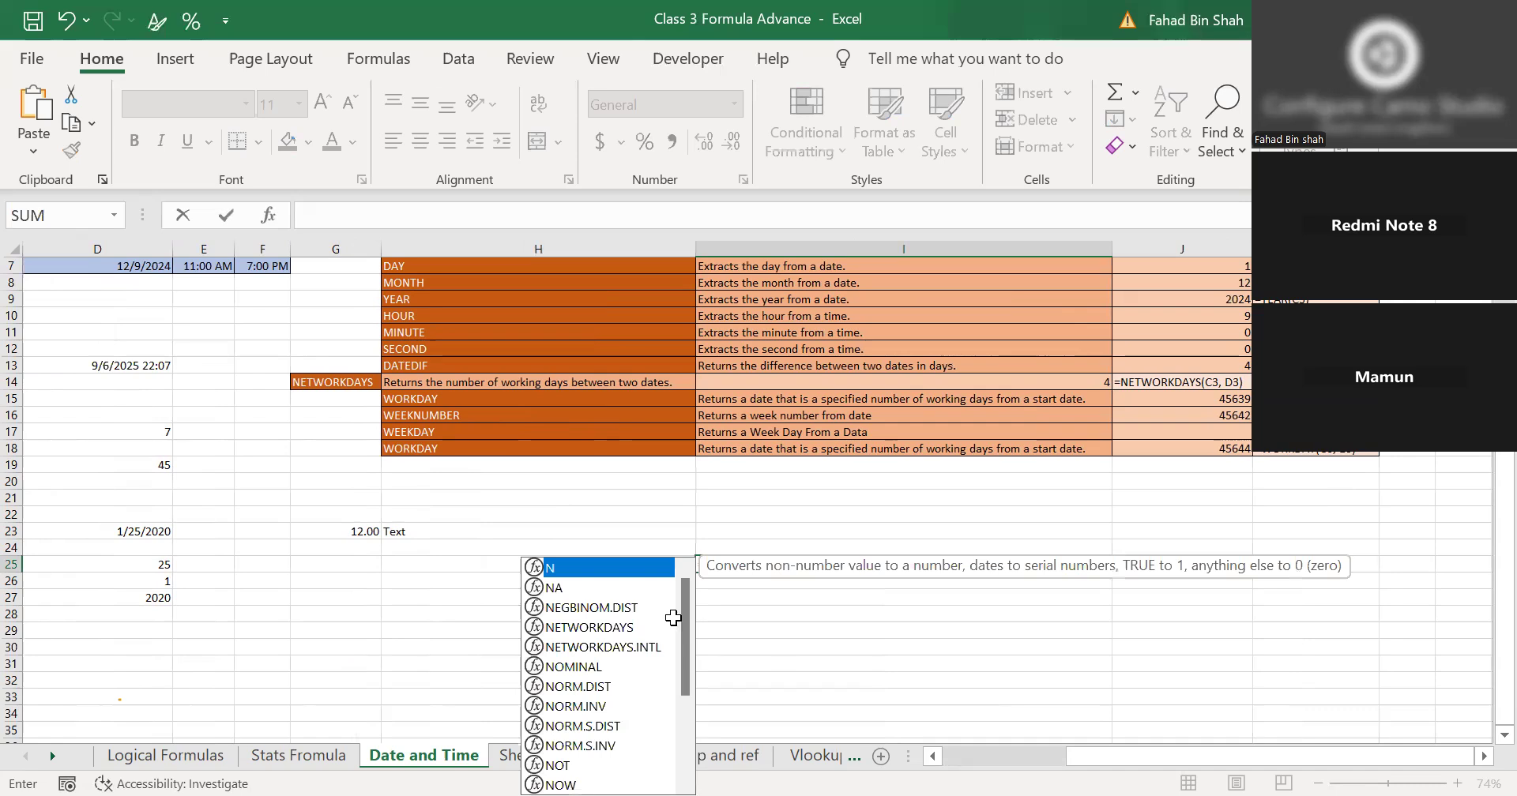
pyautogui.press('BackSpace')
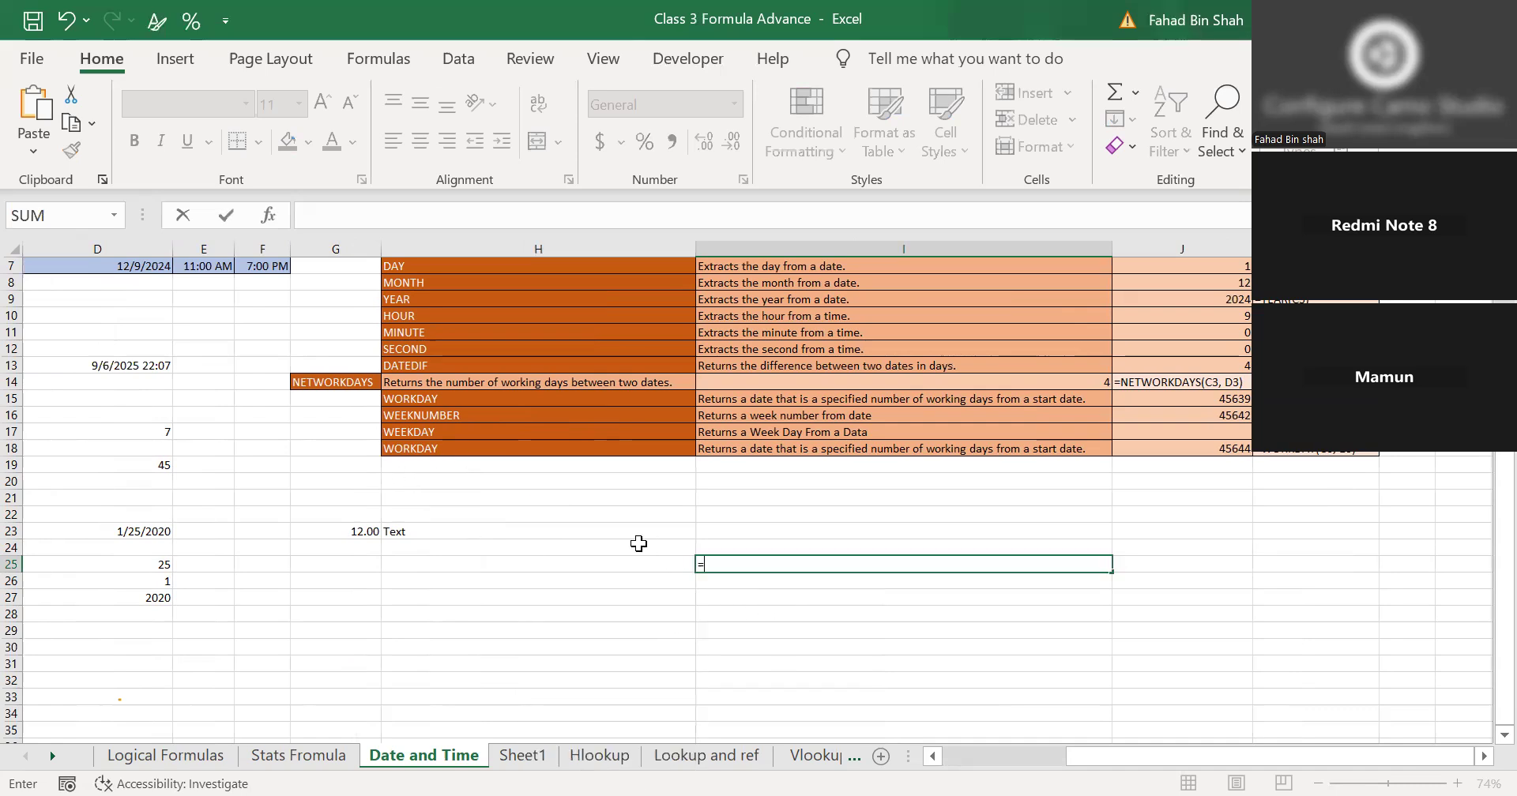
pyautogui.write('=')
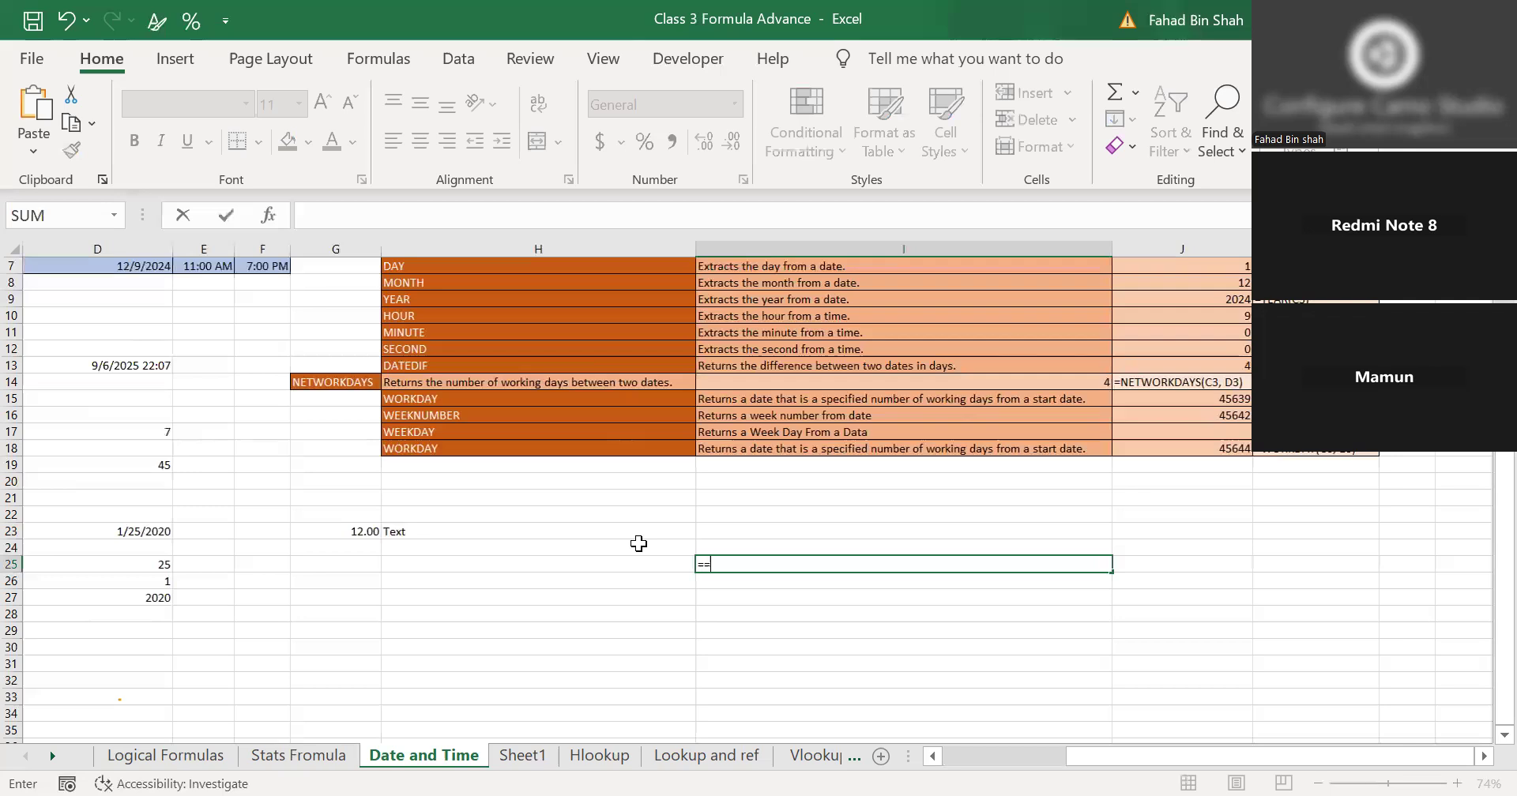
pyautogui.press('BackSpace')
pyautogui.write('NETWORKDAYS(')
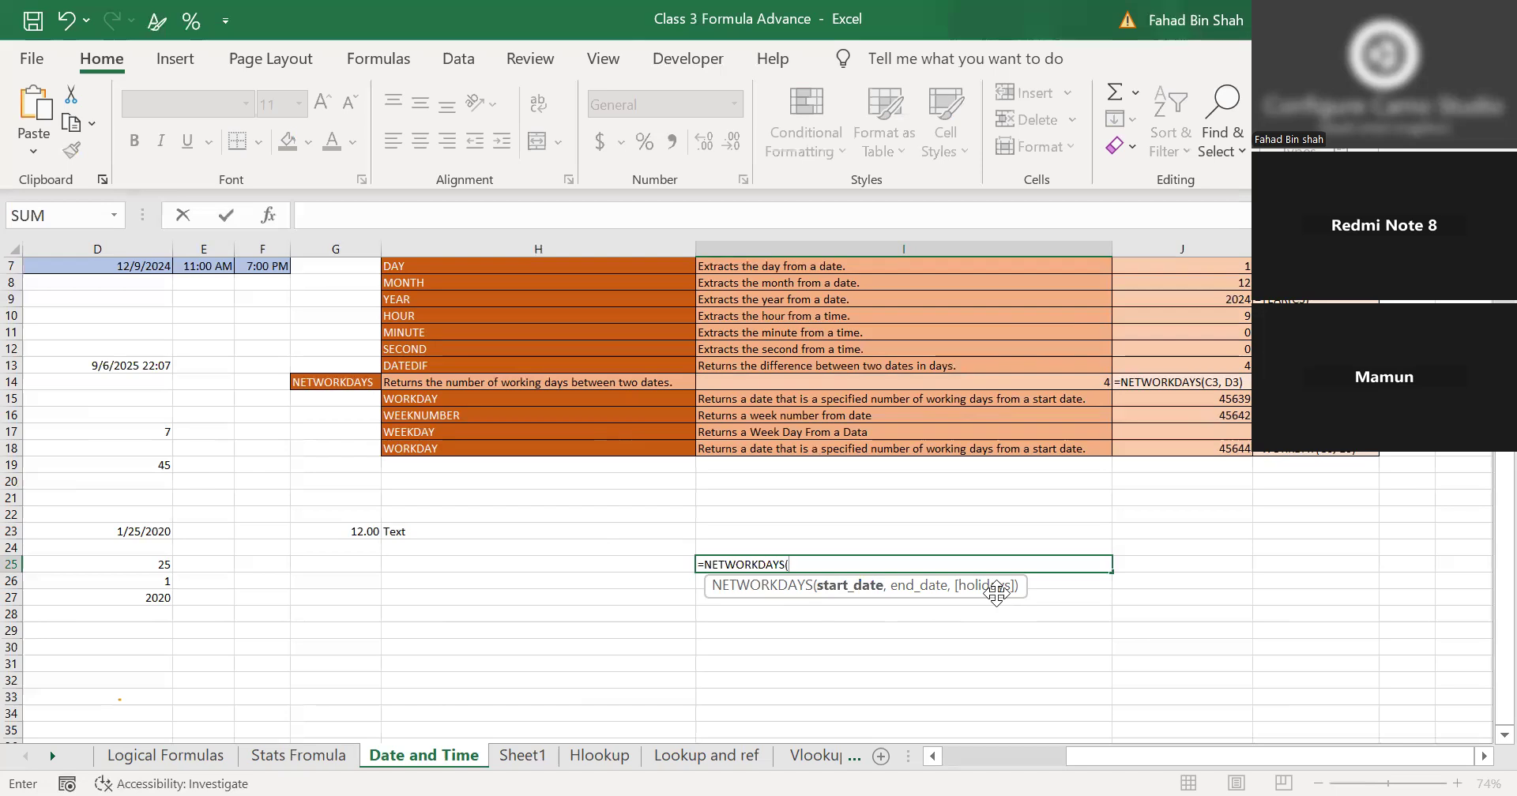
pyautogui.click(1172, 529)
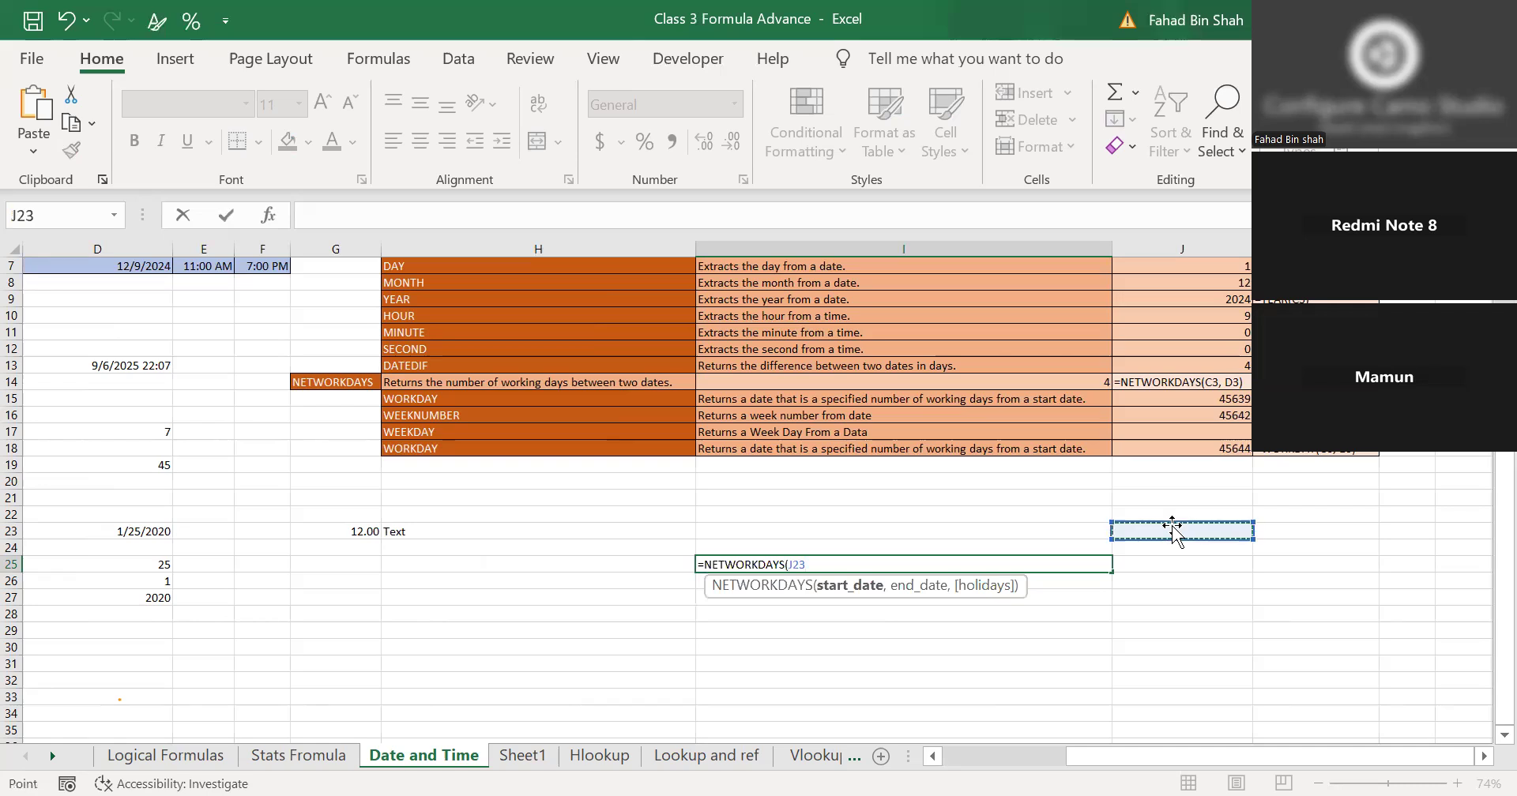
pyautogui.press('BackSpace')
pyautogui.press('BackSpace')
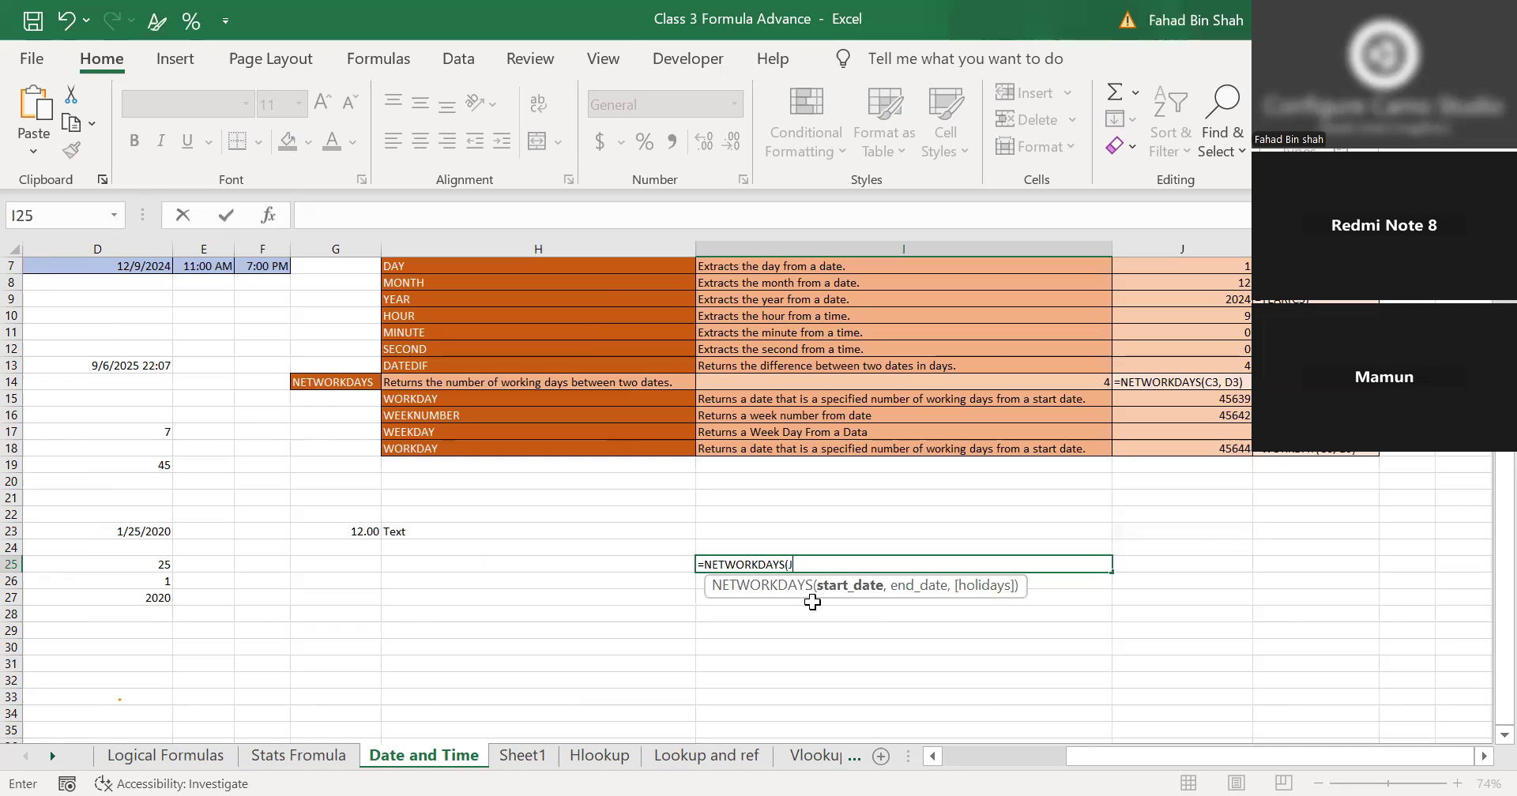
pyautogui.click(628, 584)
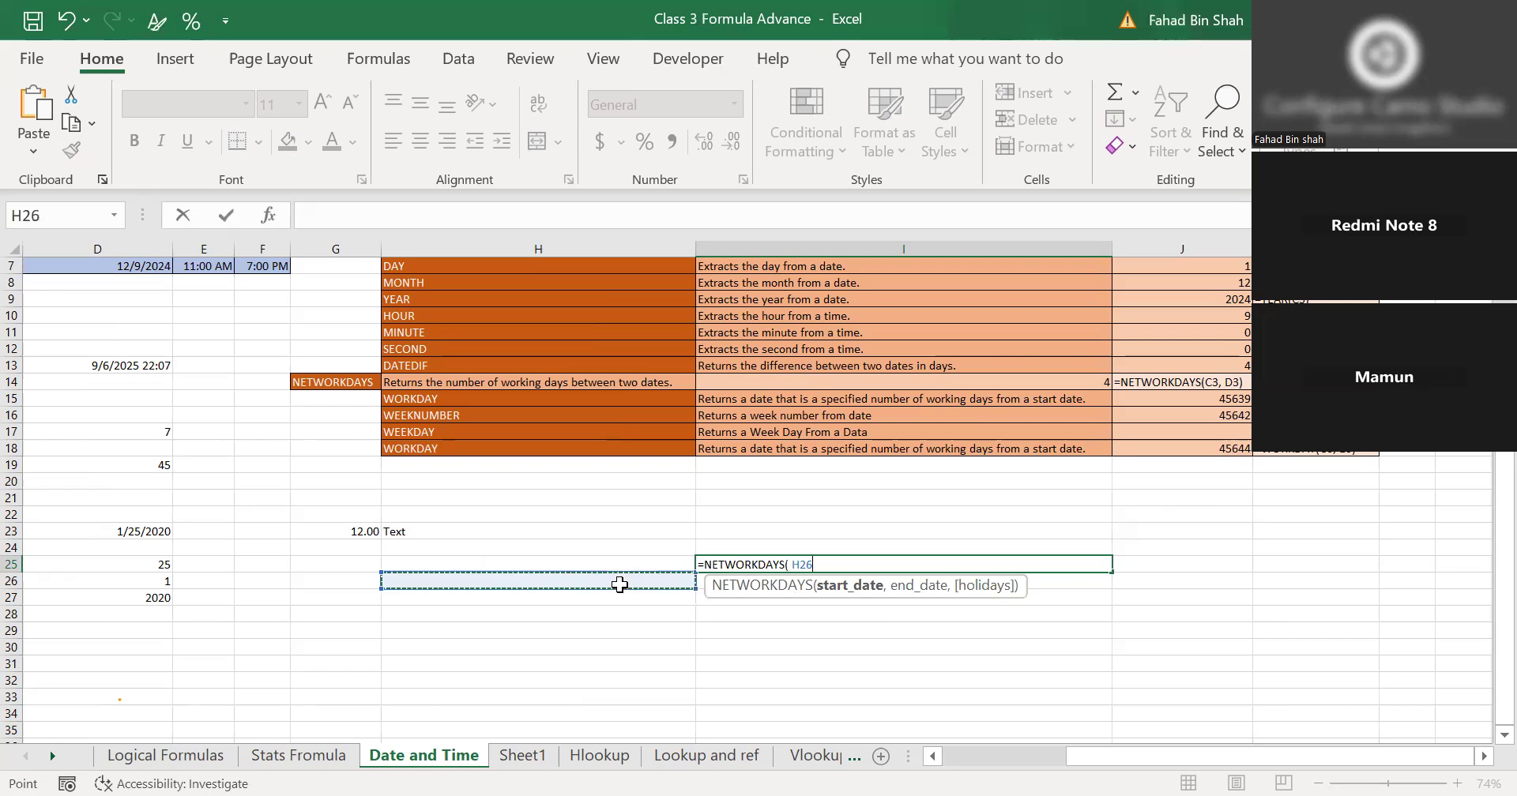
pyautogui.press('BackSpace')
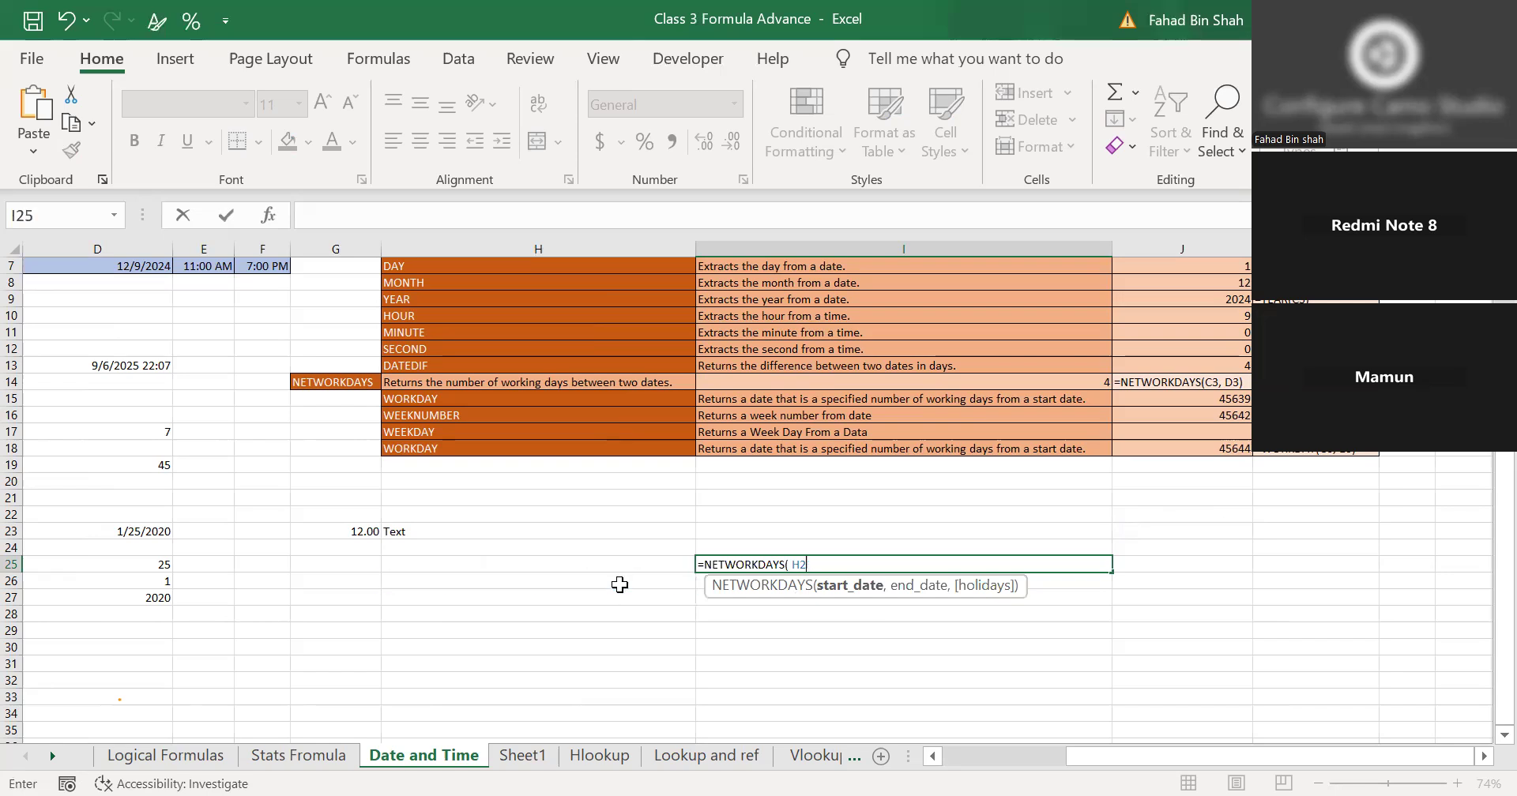
pyautogui.press('Escape')
# Enter the dates 12/1/2025, 15/1/2025 and 14/1/2025 in cells I23, J23 and K23.
pyautogui.click(807, 530)
pyautogui.write('12/1/2025')
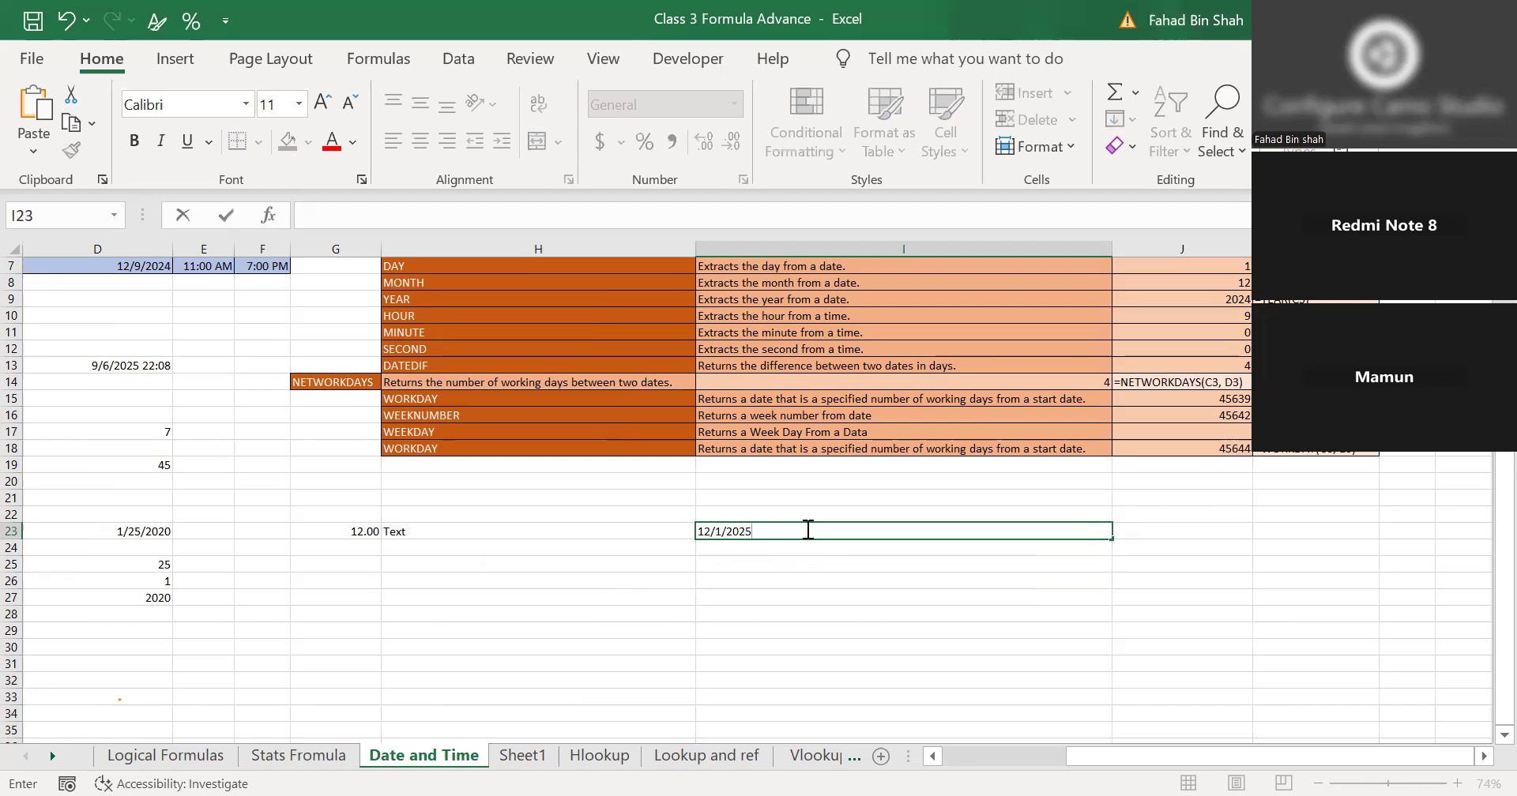
pyautogui.press('Tab')
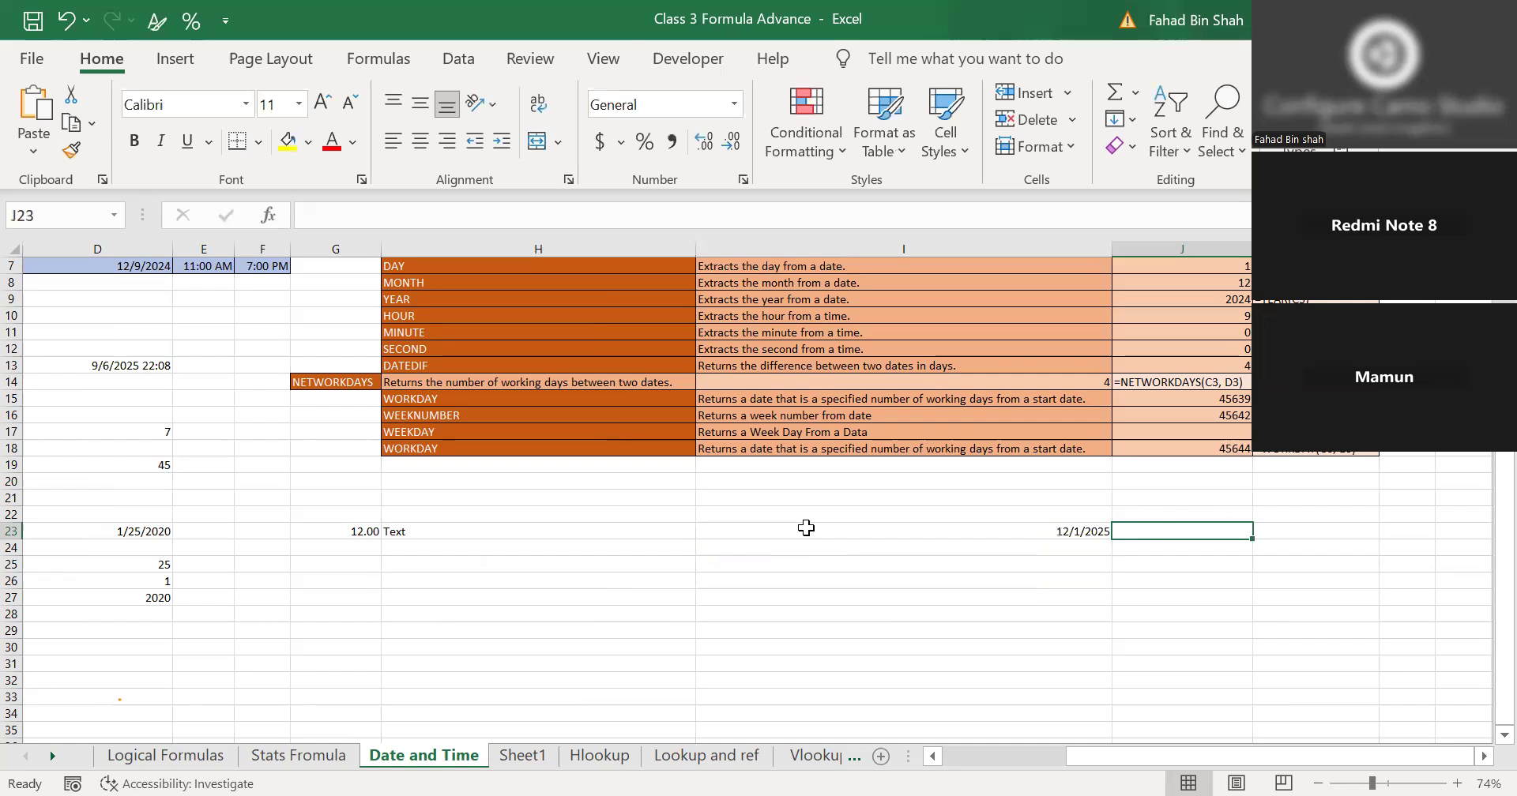
pyautogui.write('15/1/2025')
pyautogui.press('Tab')
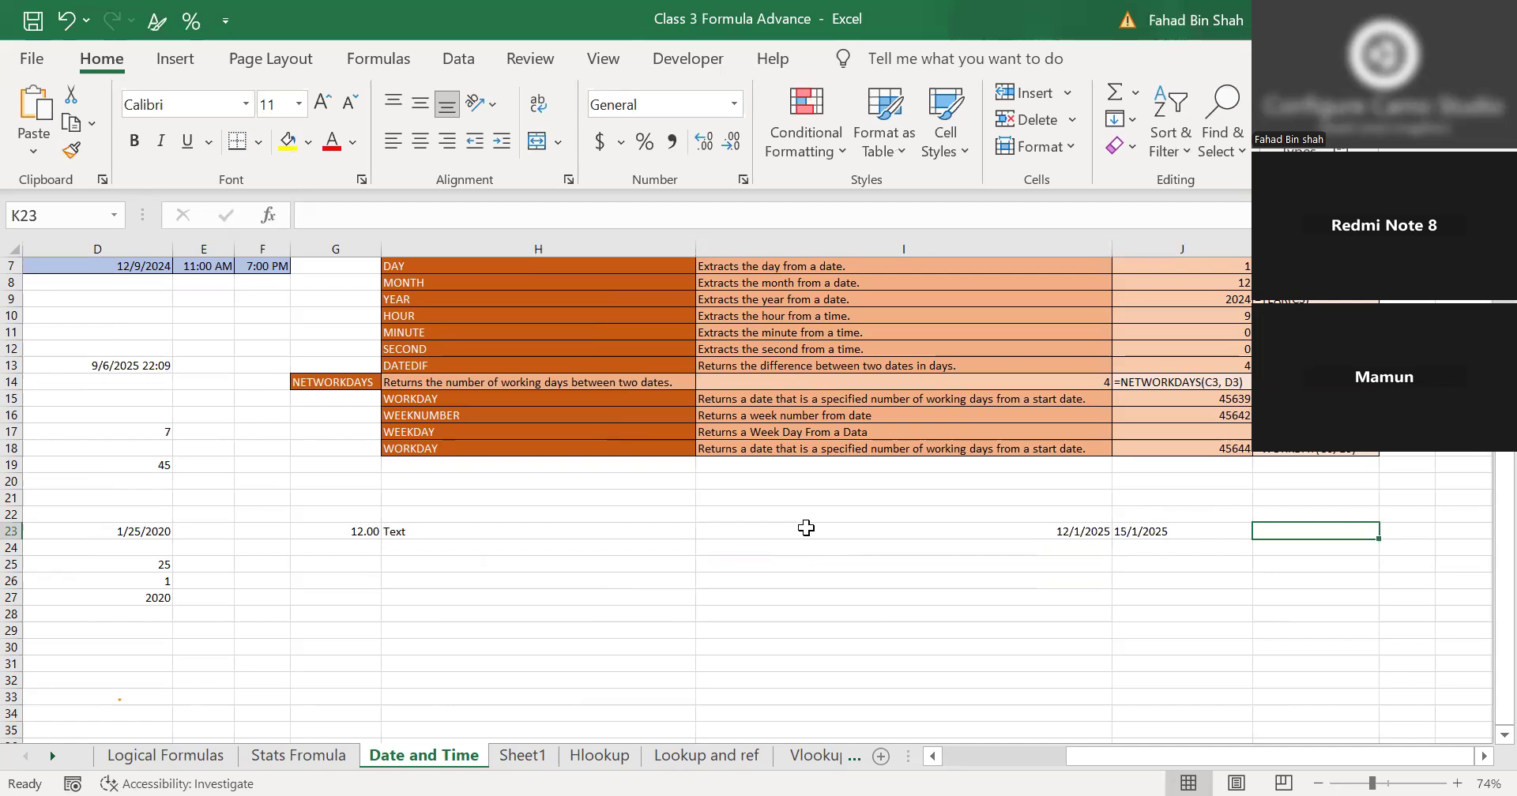
pyautogui.write('14/1/2025')
pyautogui.press('Return')
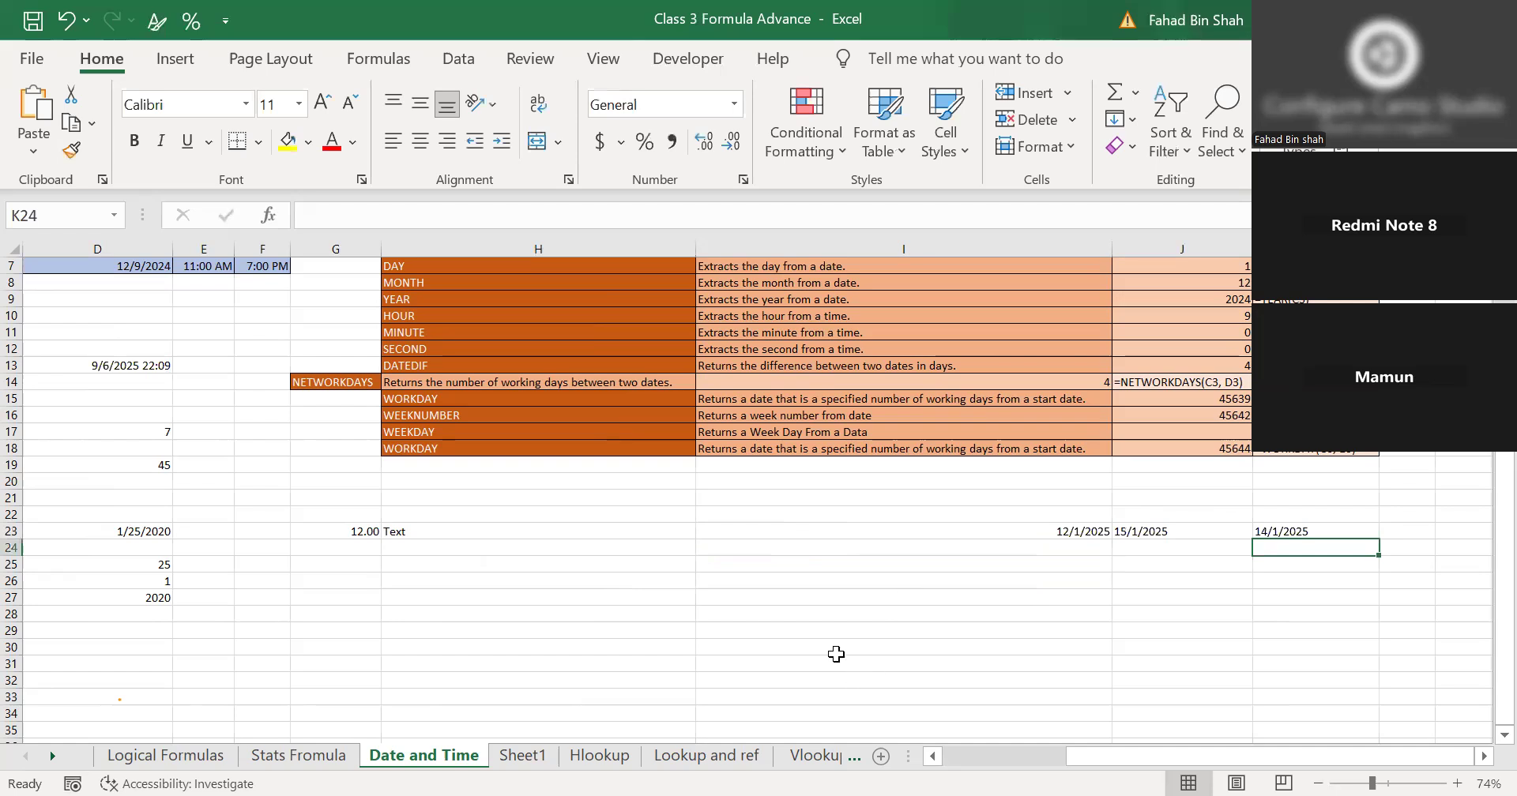
# Enter =NETWORKDAYS(I23,J23,K23) in cell I30 to count working days between the two dates, using K23 as the holiday.
pyautogui.click(838, 646)
pyautogui.write('=')
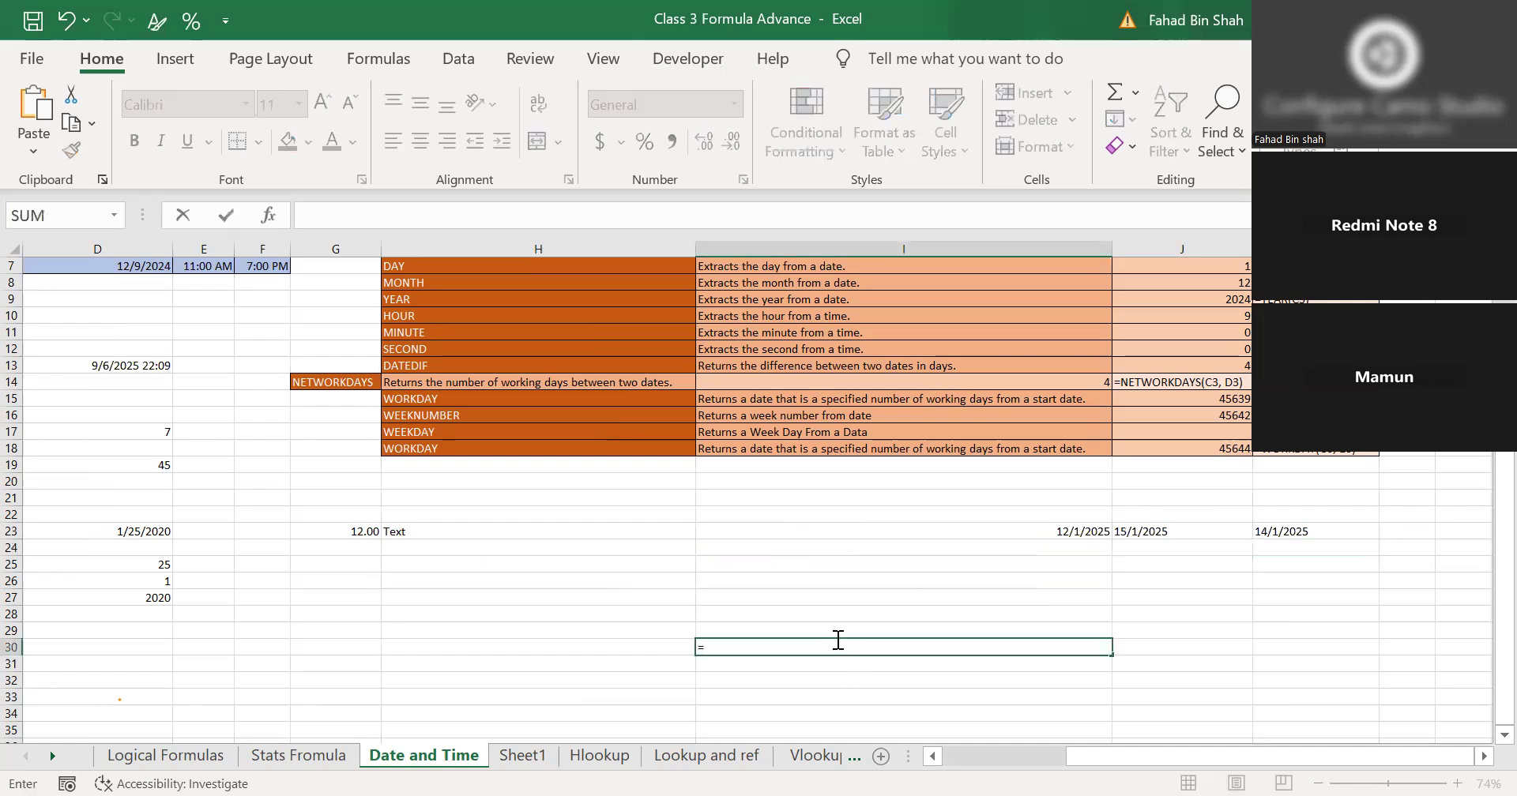
pyautogui.write('net')
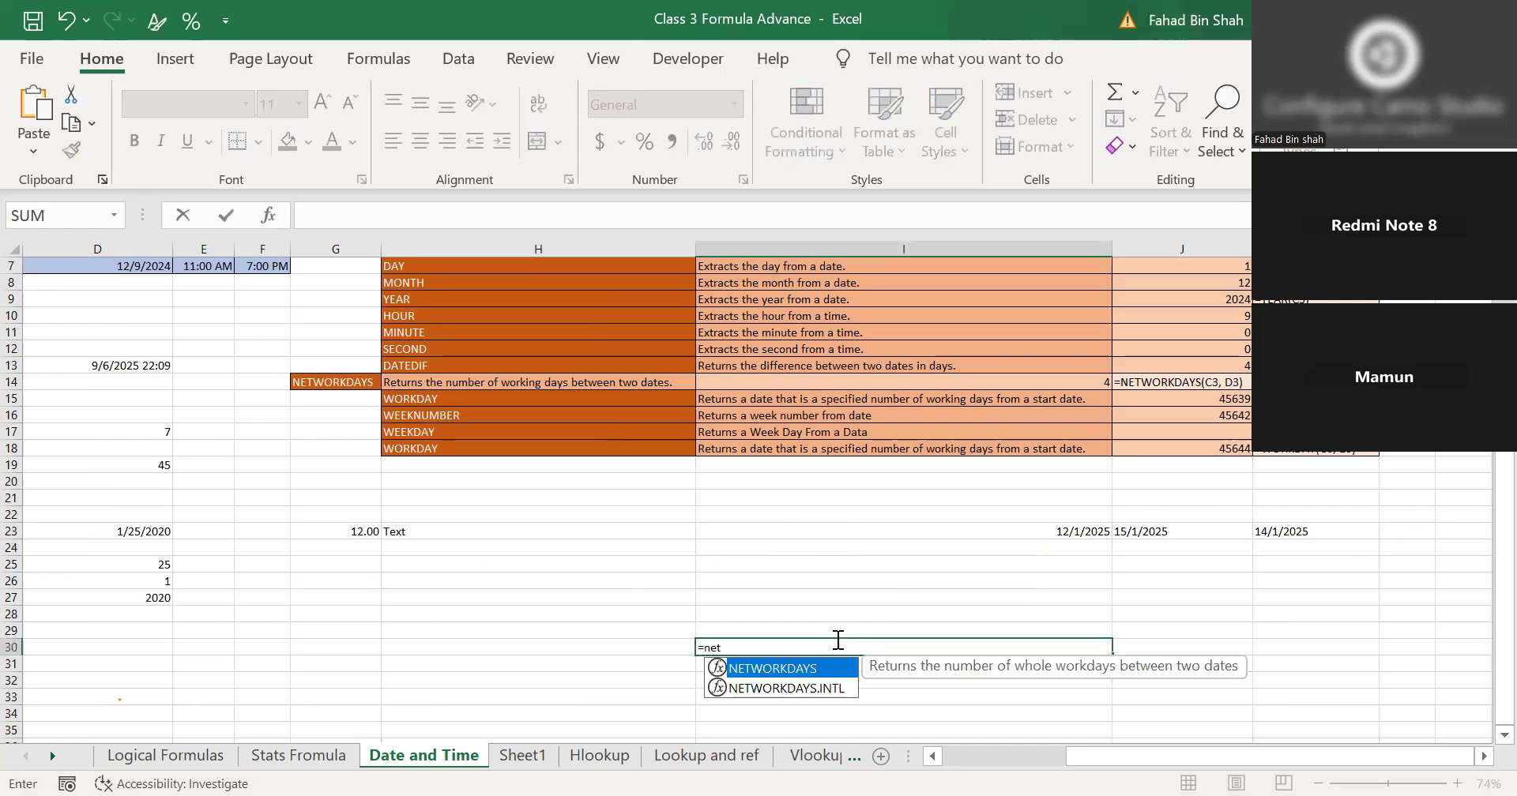
pyautogui.press('Tab')
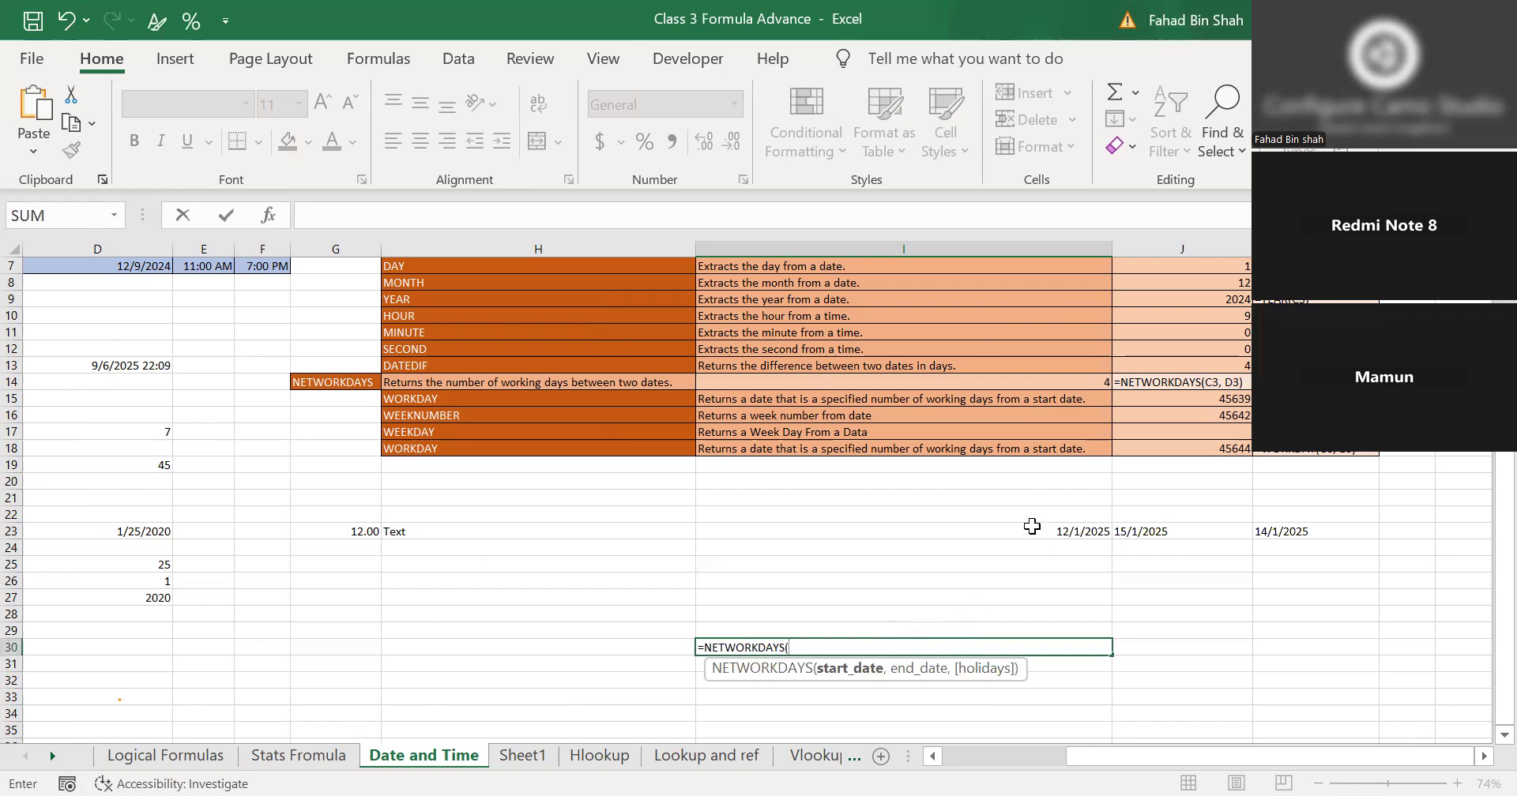
pyautogui.click(1060, 531)
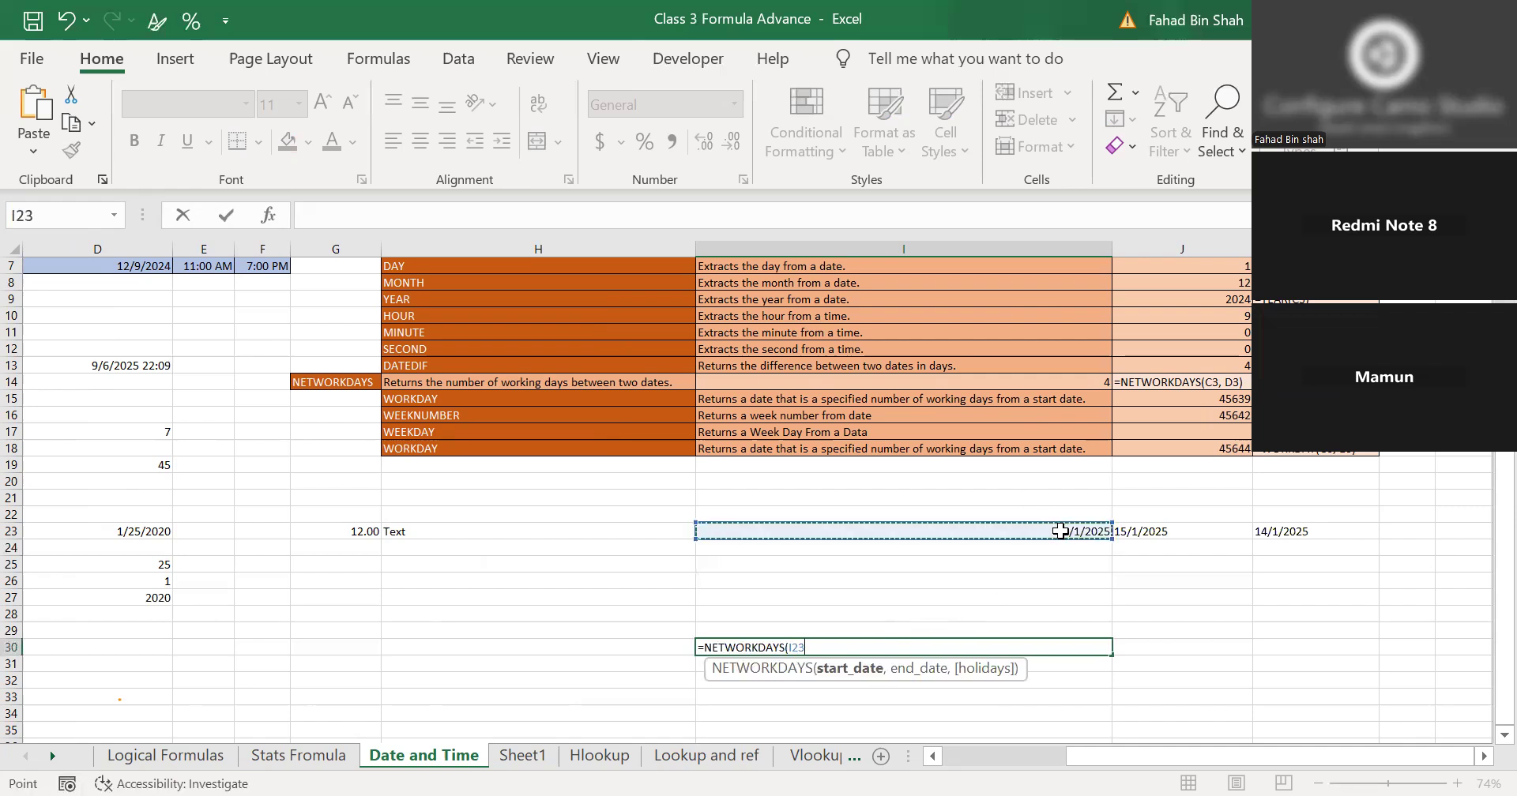
pyautogui.write(',')
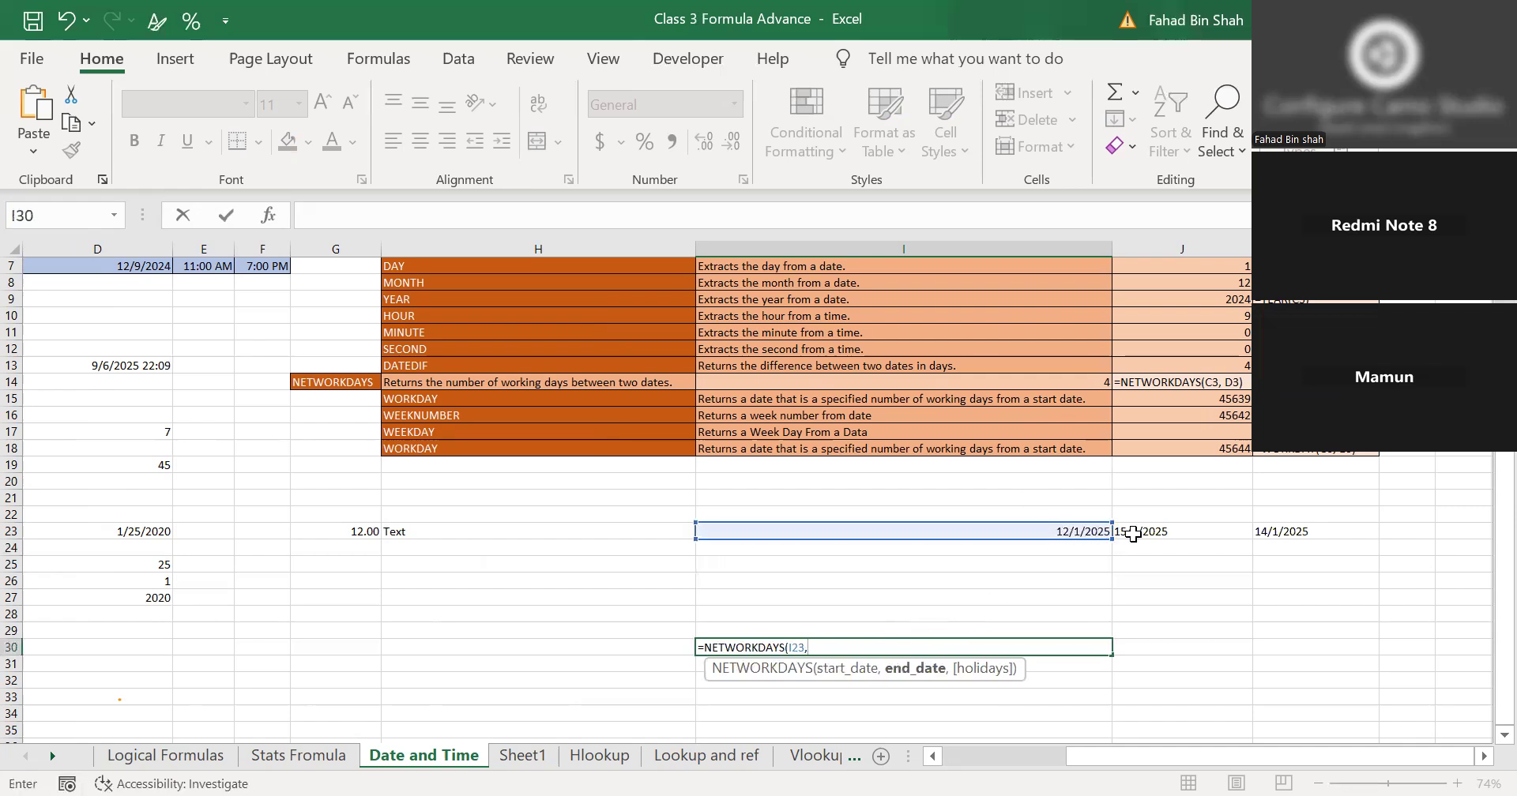
pyautogui.click(1136, 533)
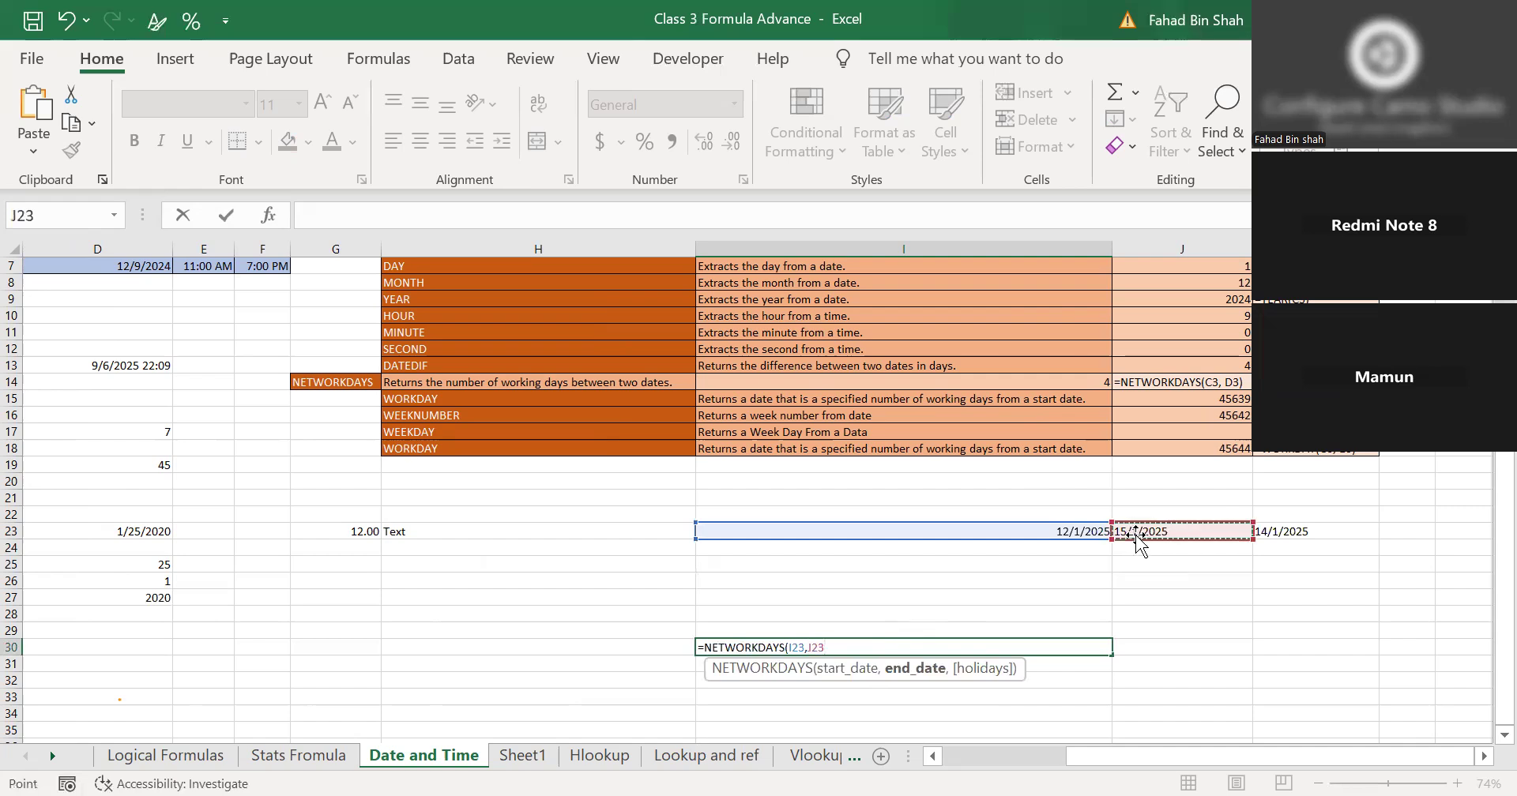
pyautogui.write(',')
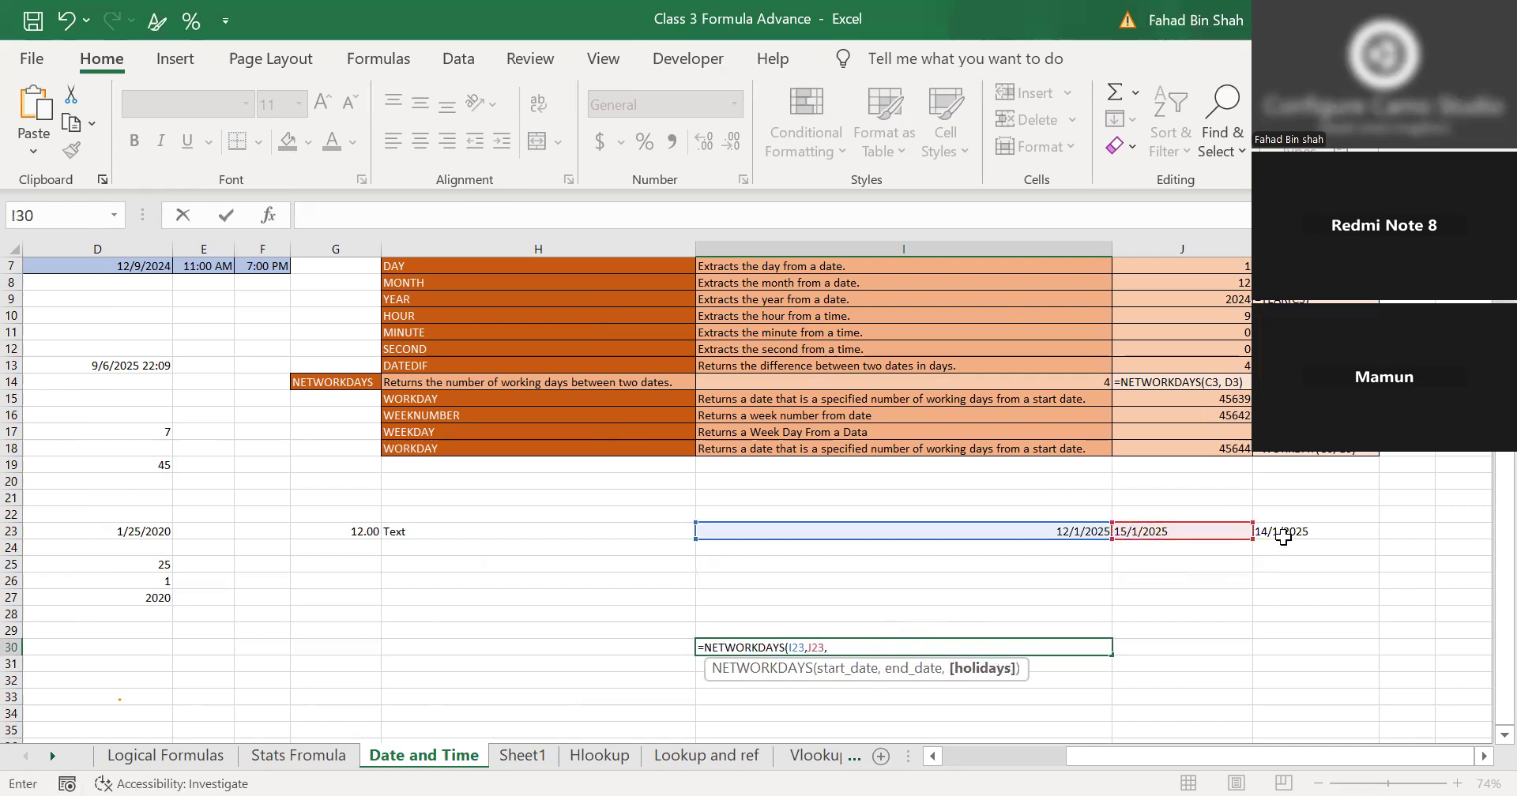
pyautogui.click(1284, 534)
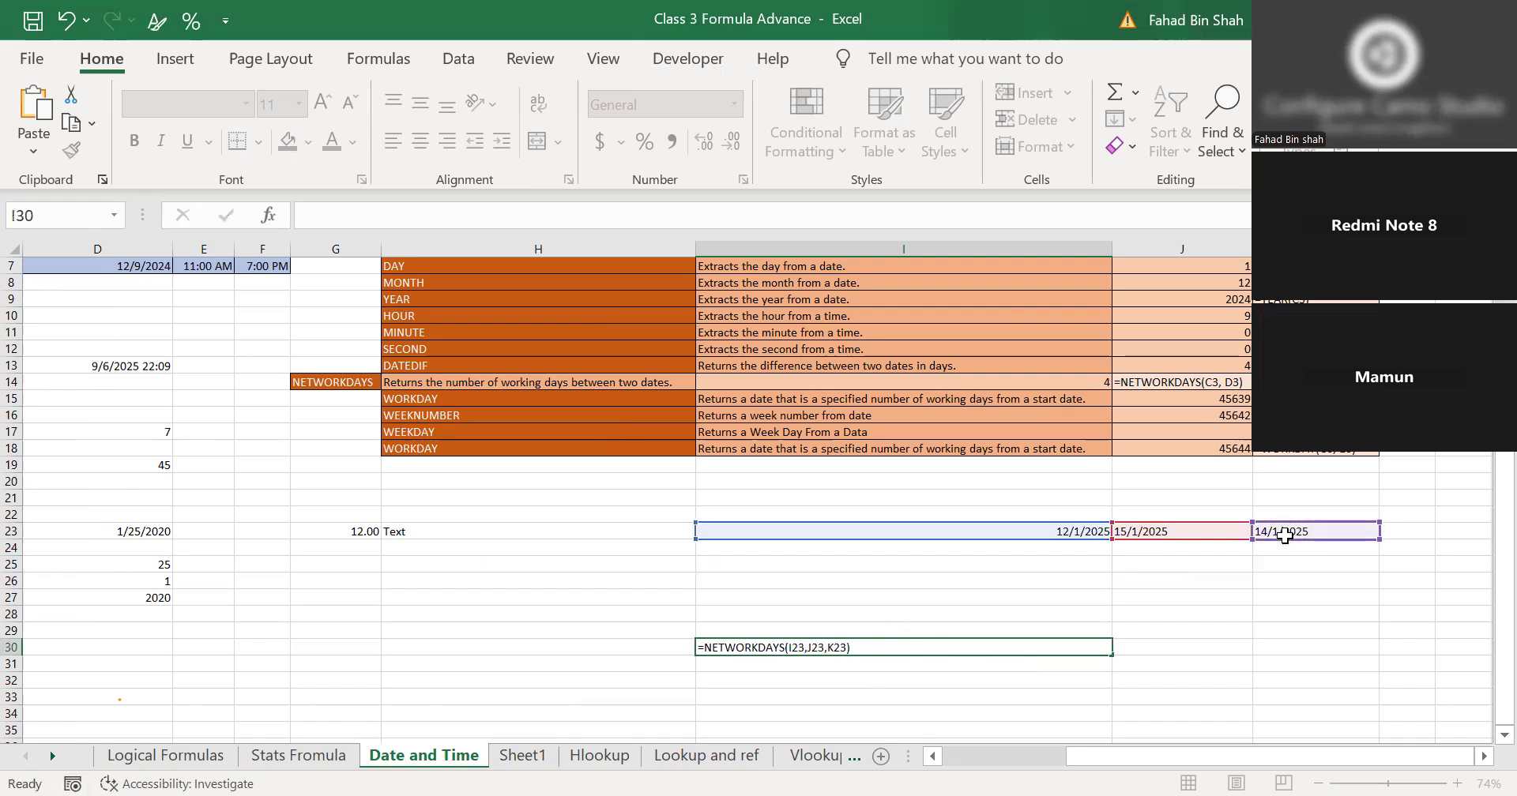
pyautogui.press('Return')
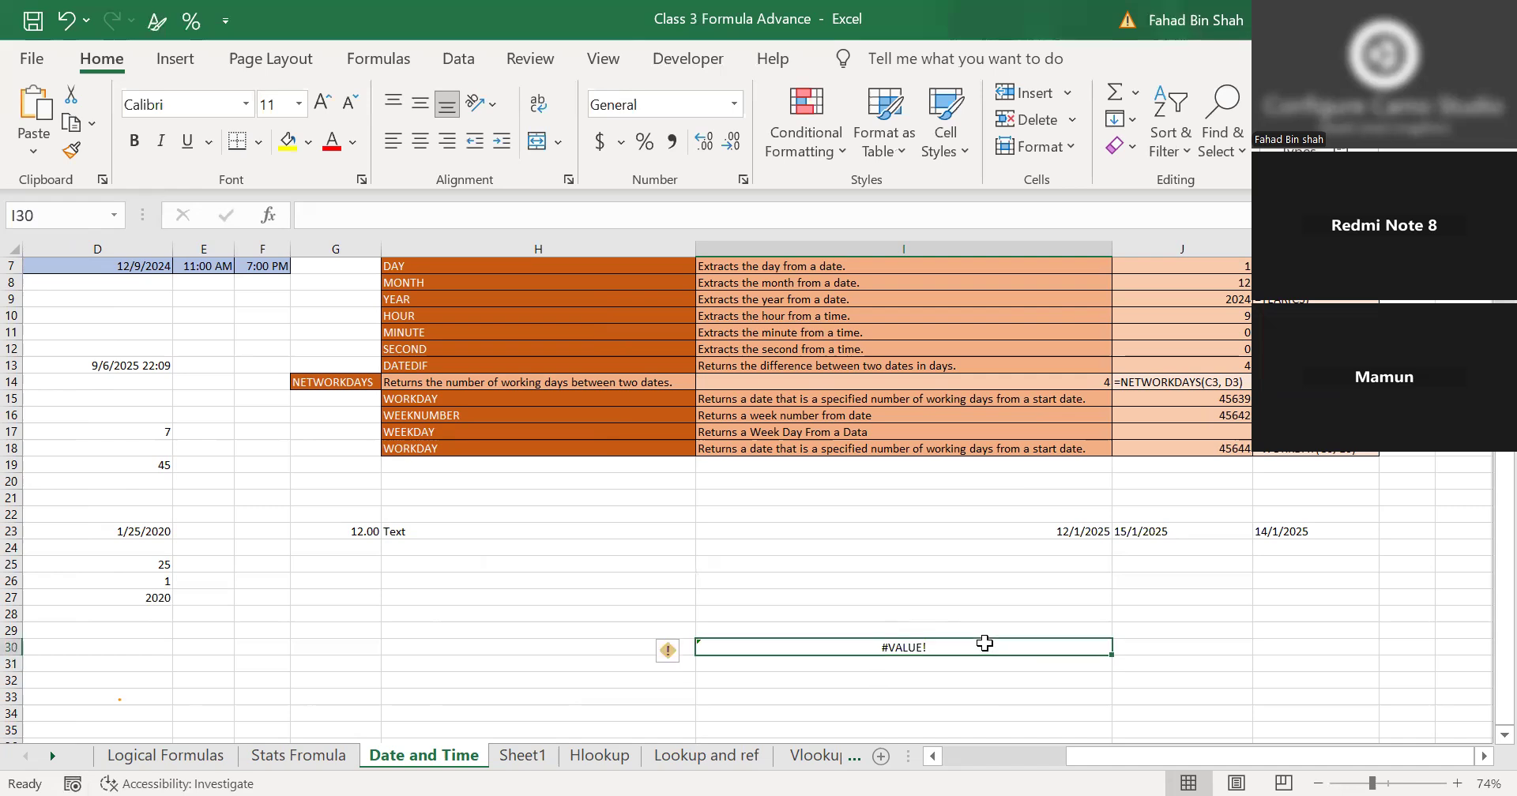
pyautogui.doubleClick(986, 646)
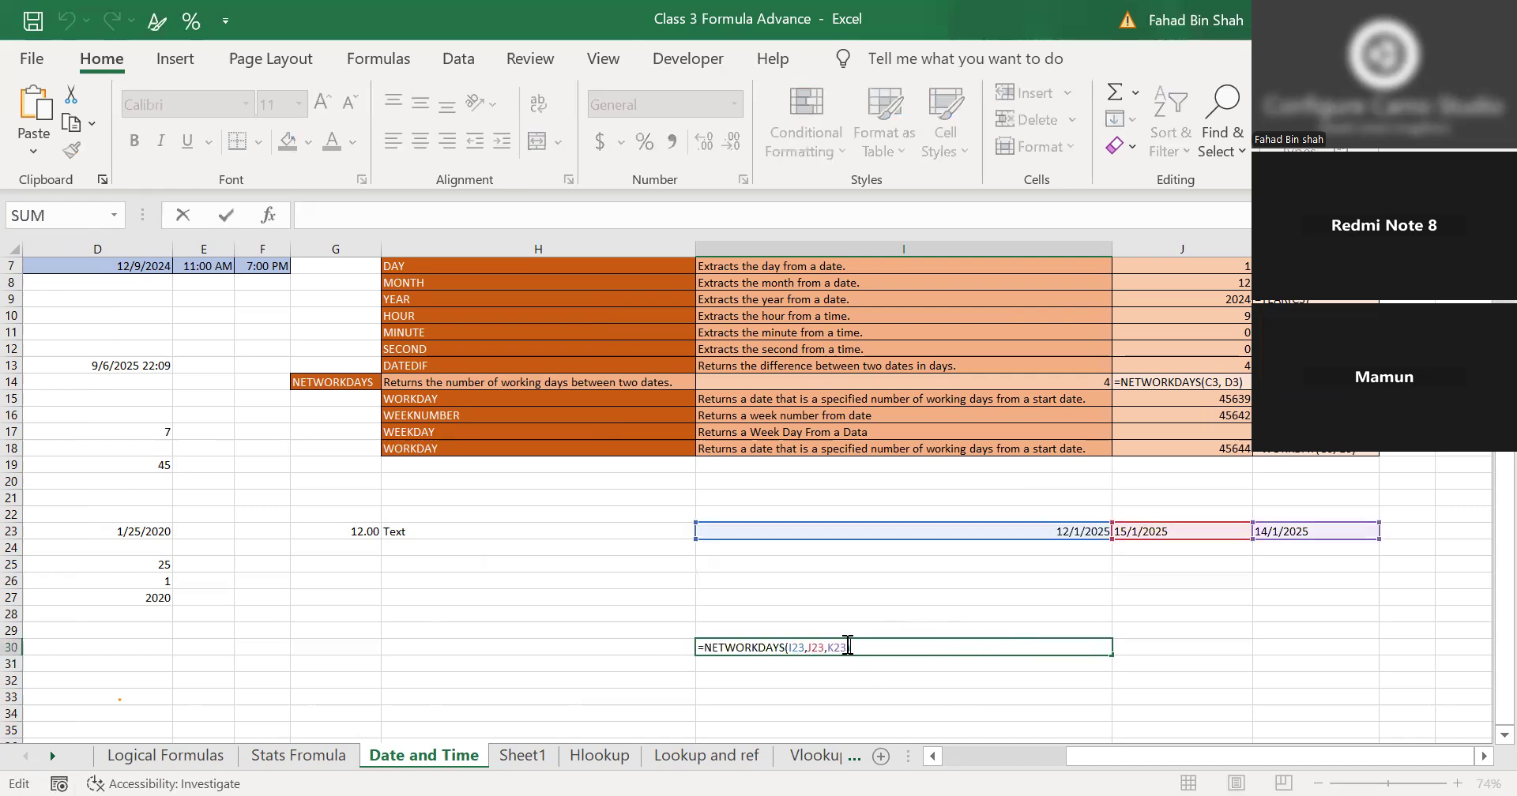
pyautogui.press('Left')
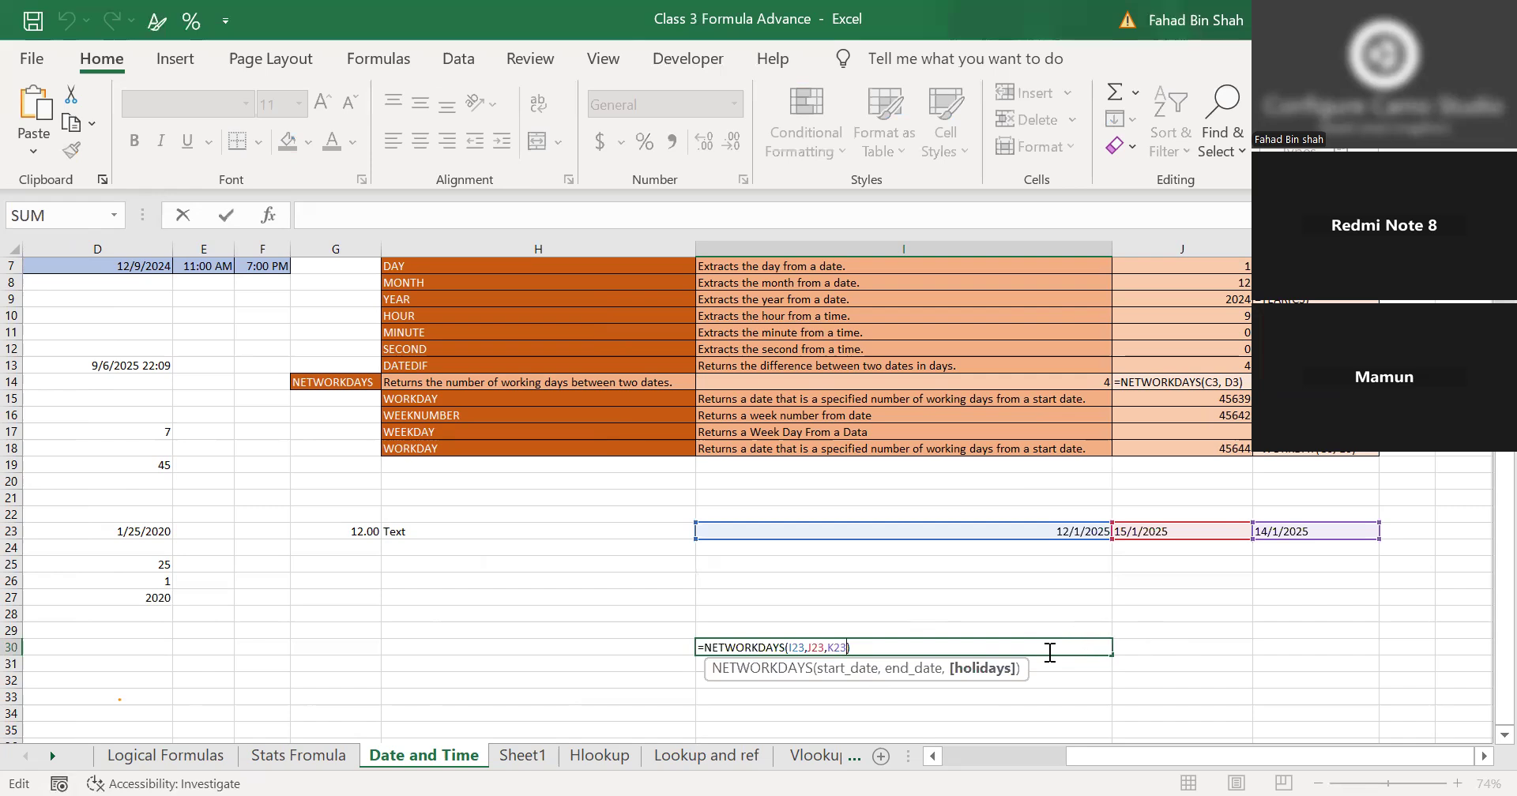
pyautogui.press('BackSpace')
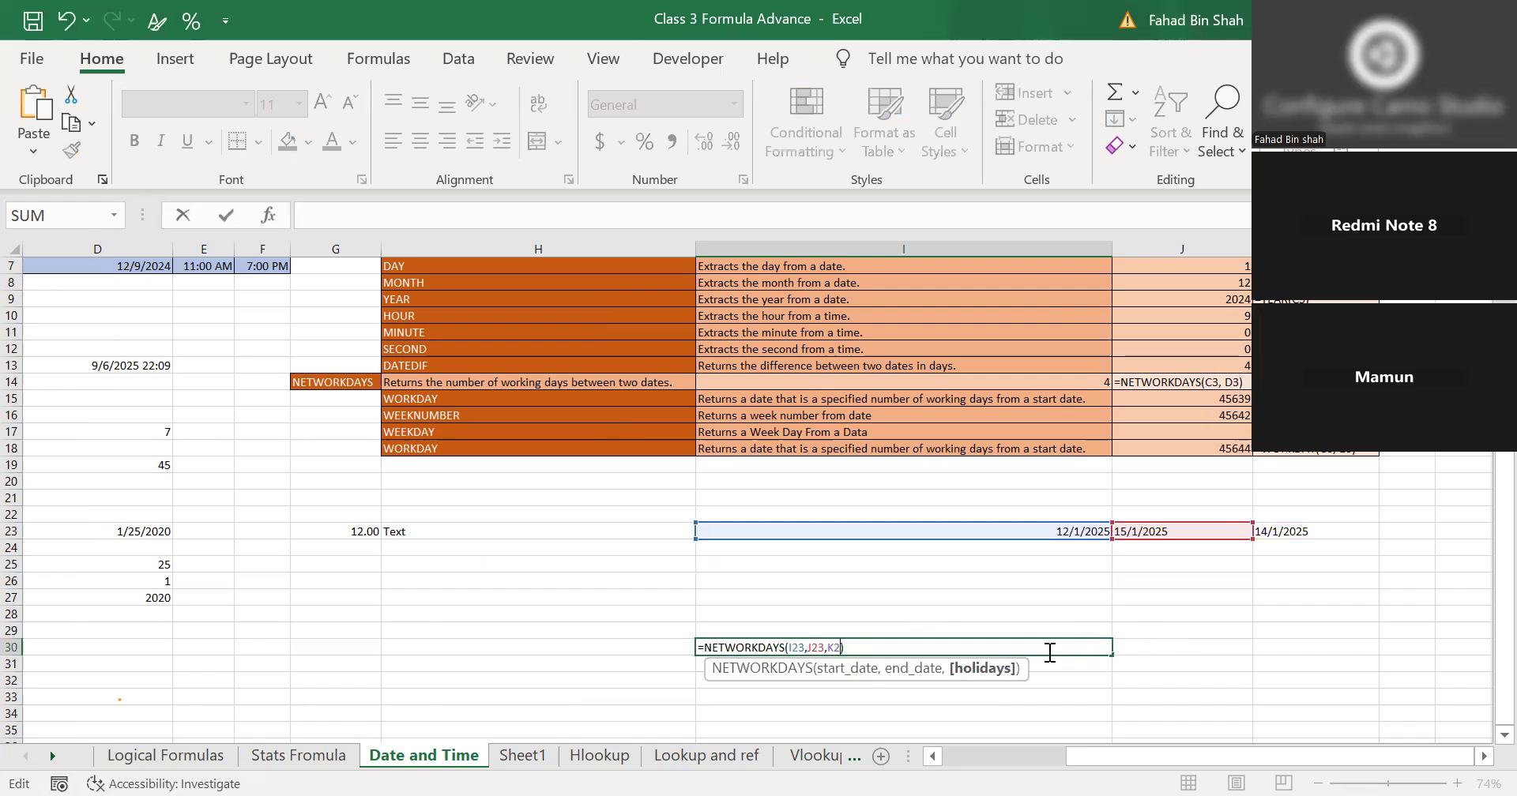
pyautogui.press('BackSpace')
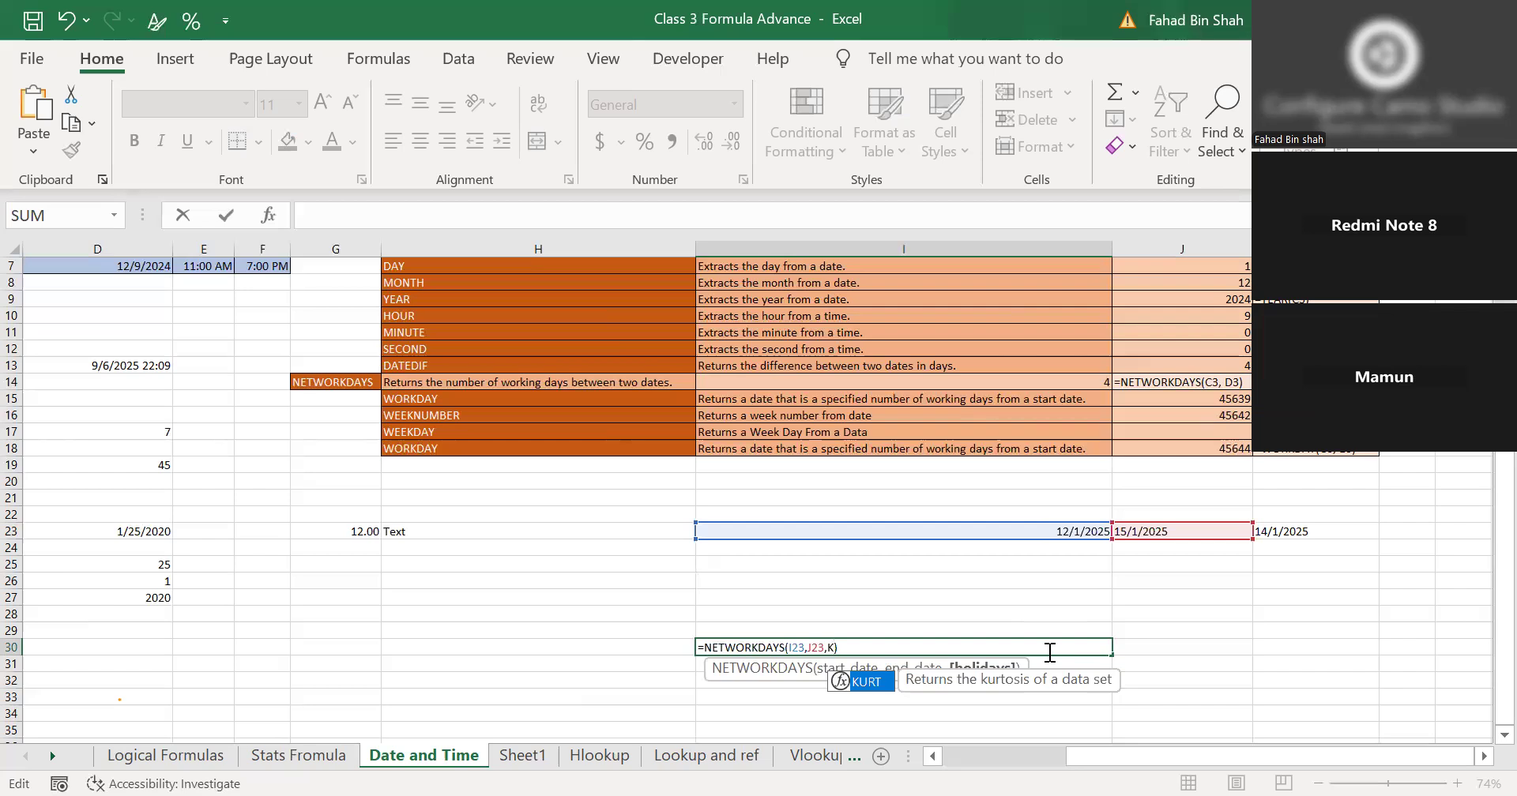
pyautogui.scroll(2, 624, 458)
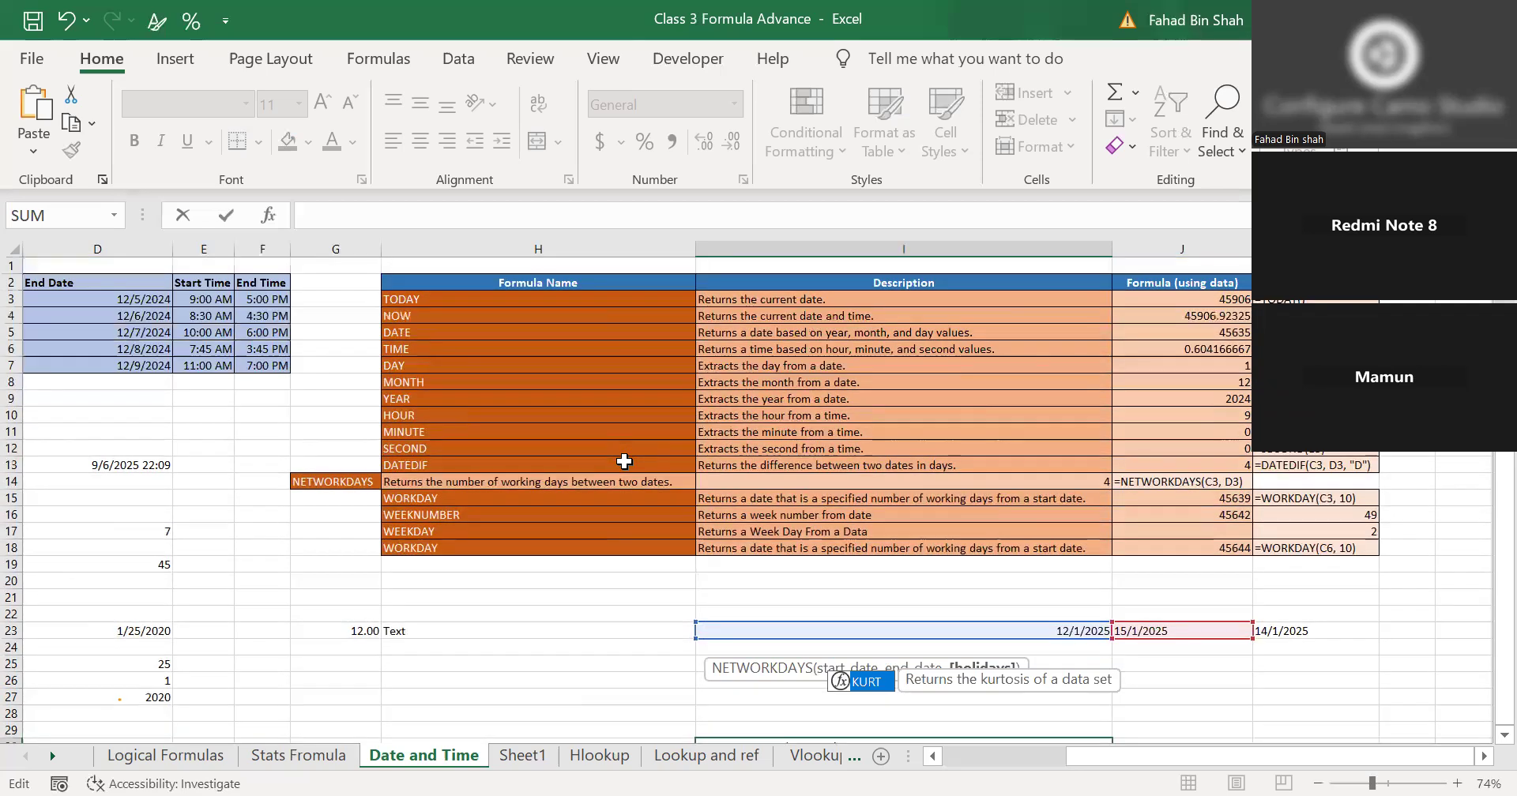
pyautogui.hscroll(-2, 410, 439)
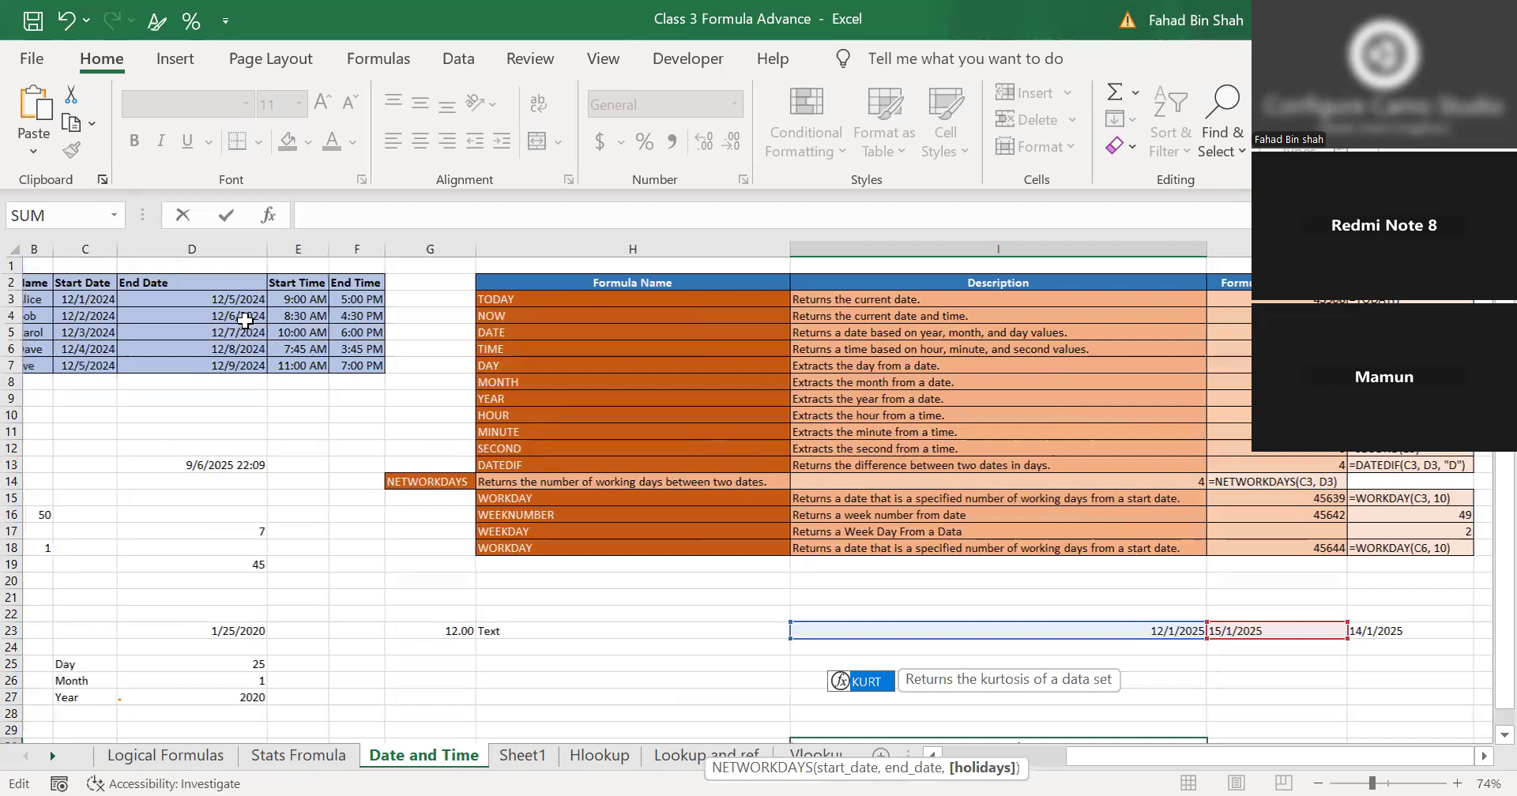
pyautogui.hscroll(-1, 113, 326)
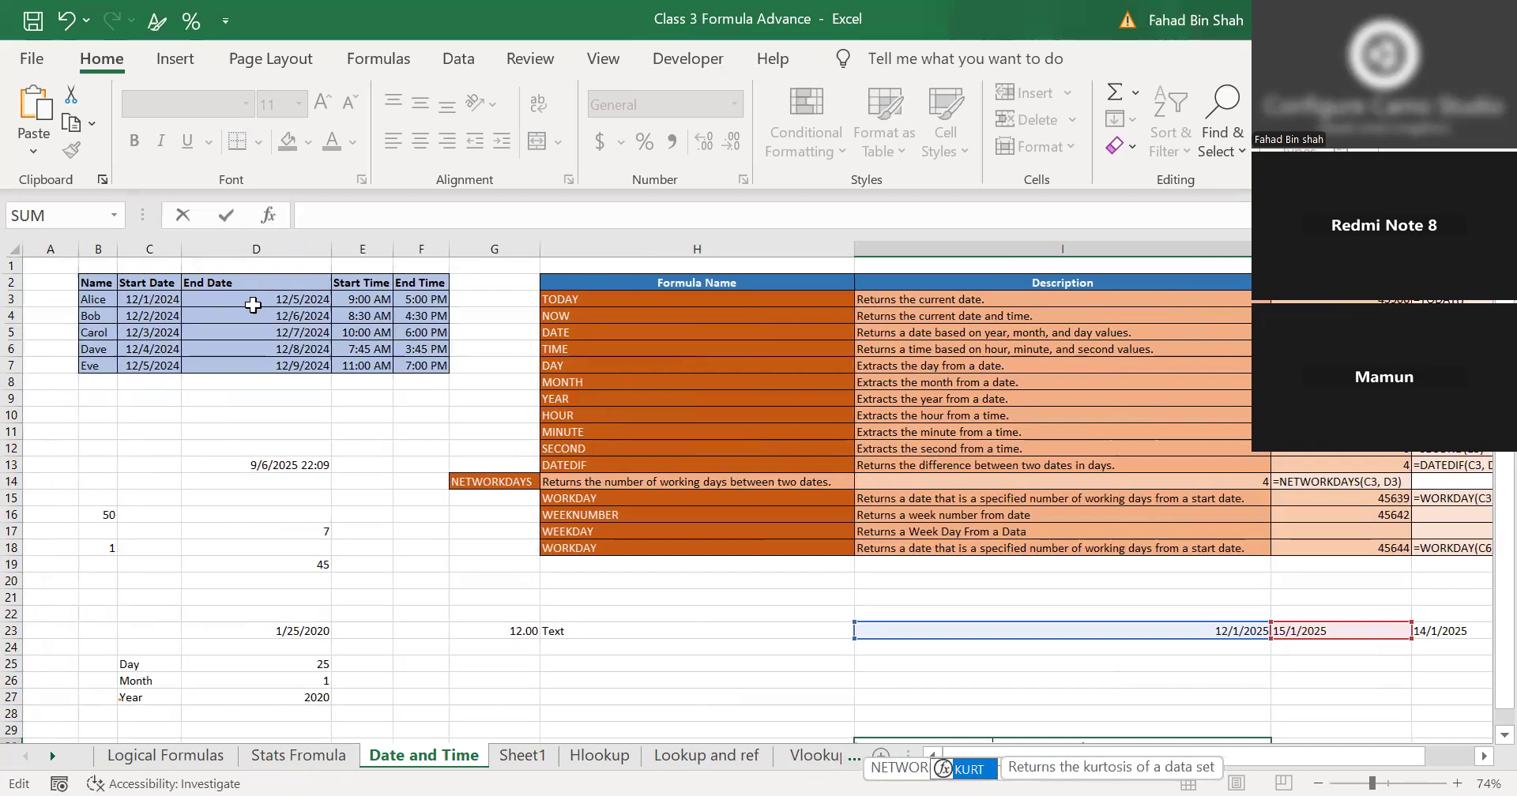
pyautogui.hscroll(5, 330, 324)
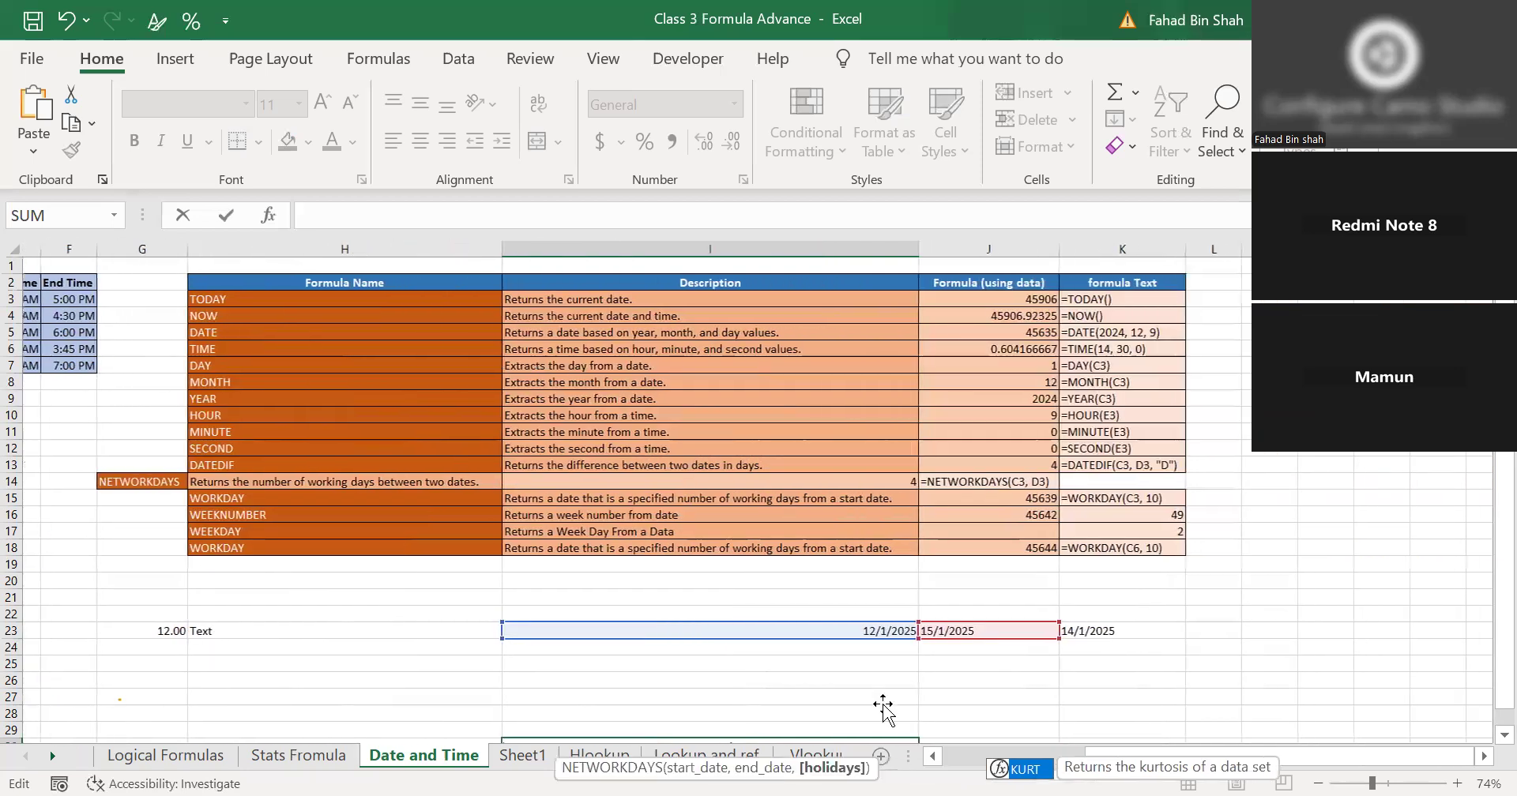
# Enter =NETWORKDAYS(I23,J23,K23) in cell I27, with K23 as the holidays argument.
pyautogui.write('=')
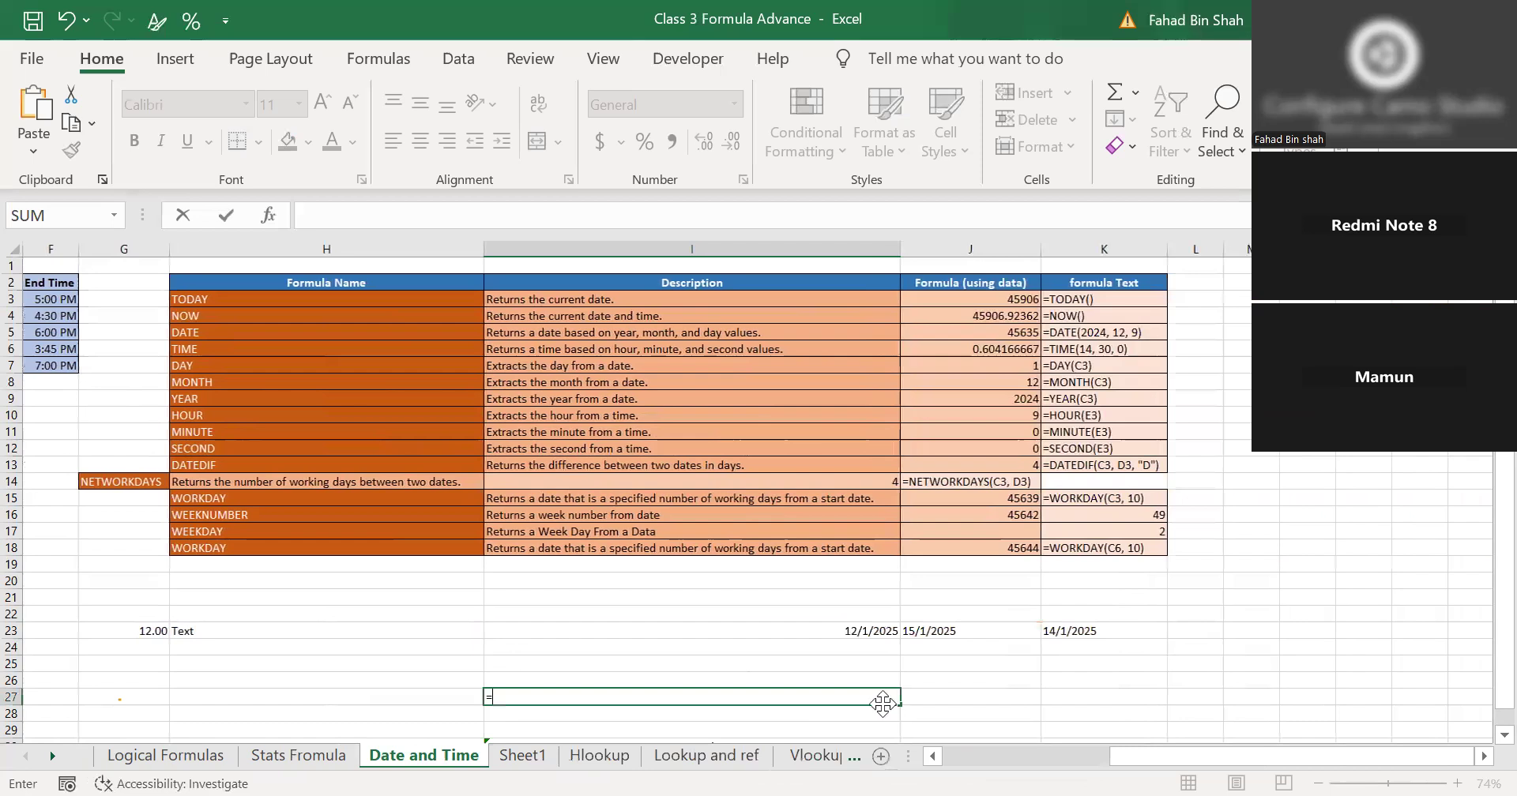
pyautogui.write('NETWORKDAYS(')
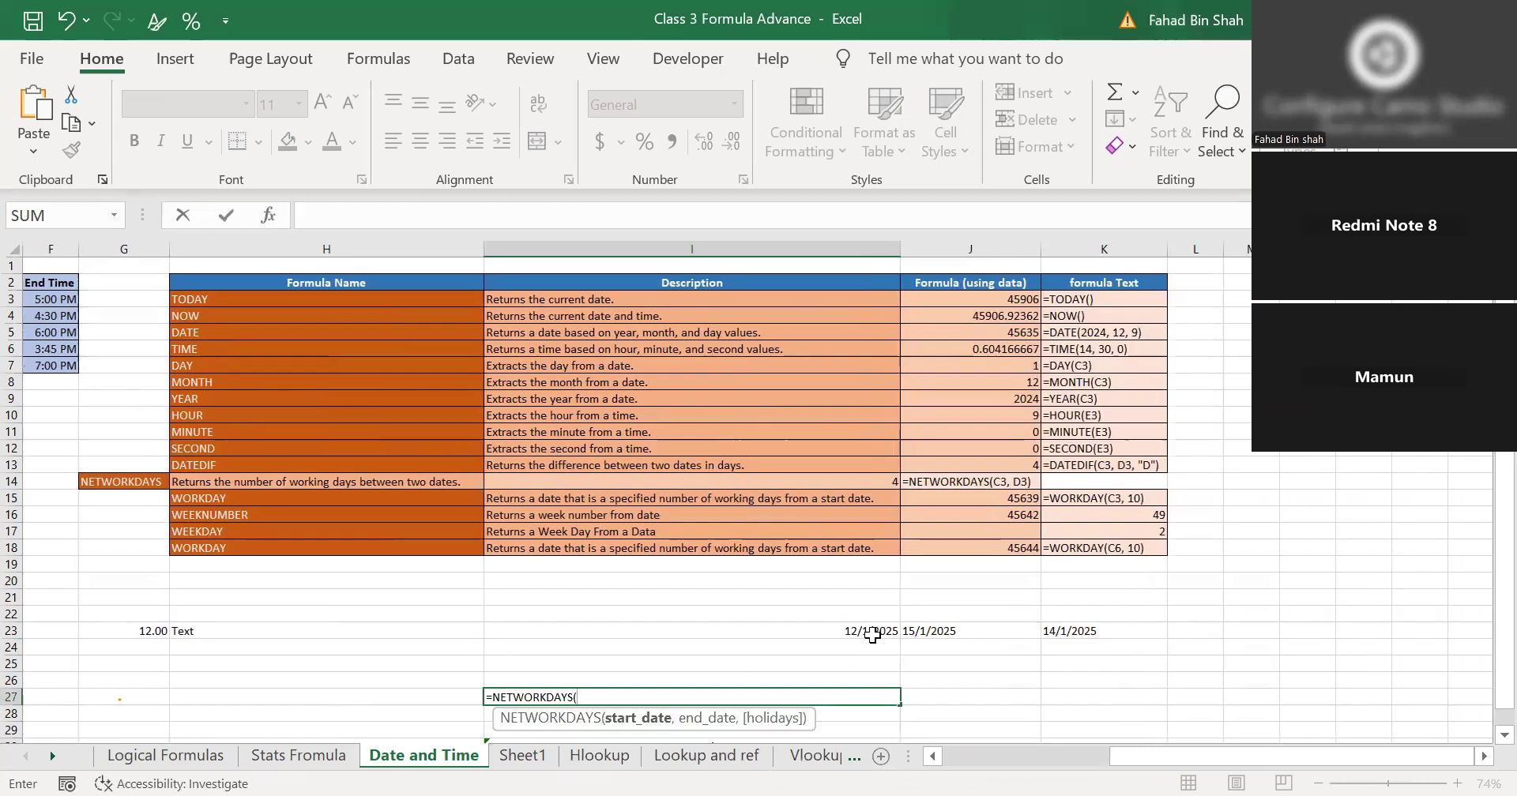
pyautogui.click(872, 632)
pyautogui.write(',')
pyautogui.click(948, 631)
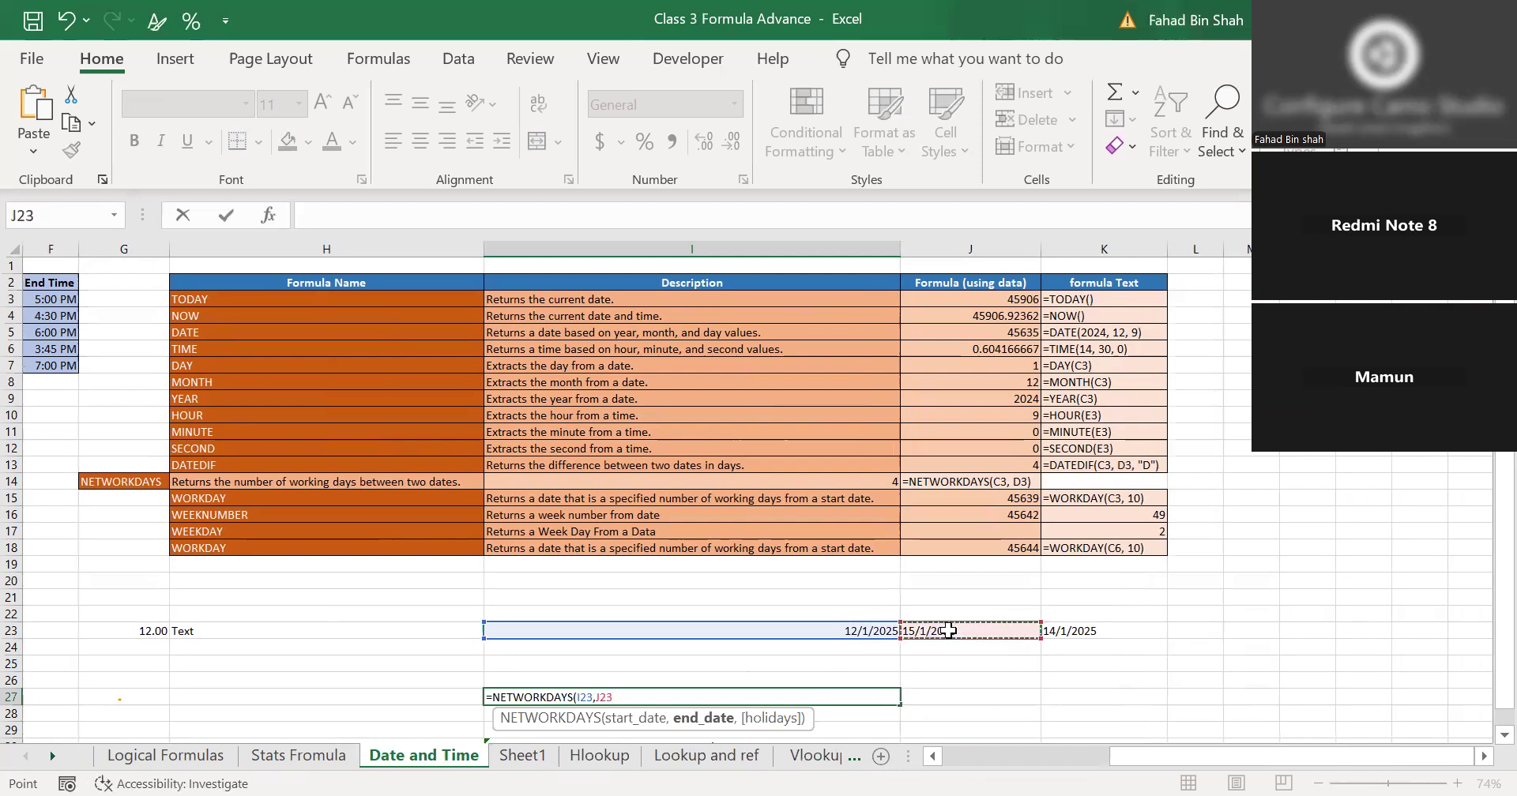
pyautogui.write(',')
pyautogui.scroll(-1, 790, 692)
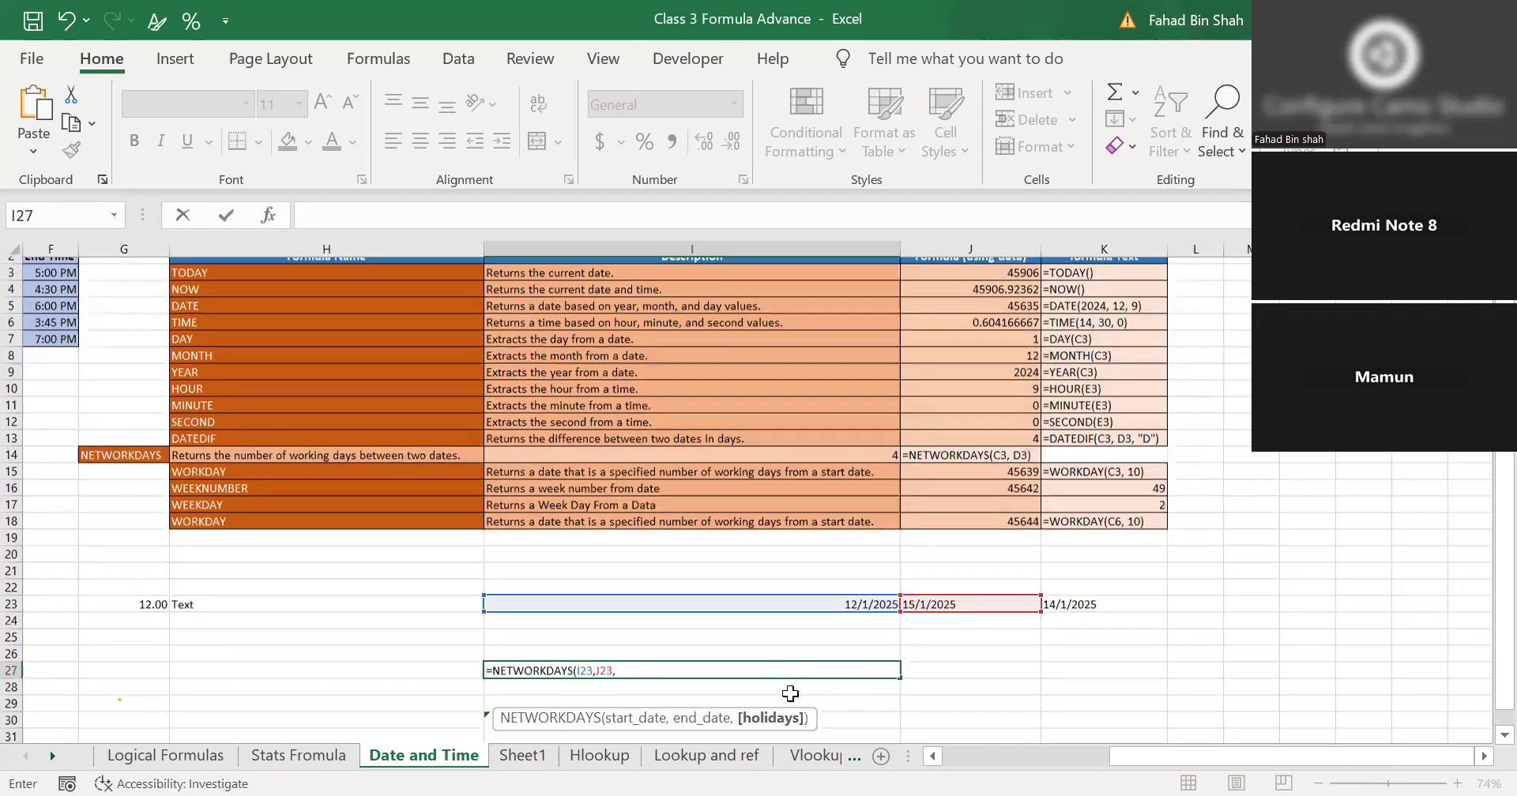
pyautogui.scroll(-3, 763, 630)
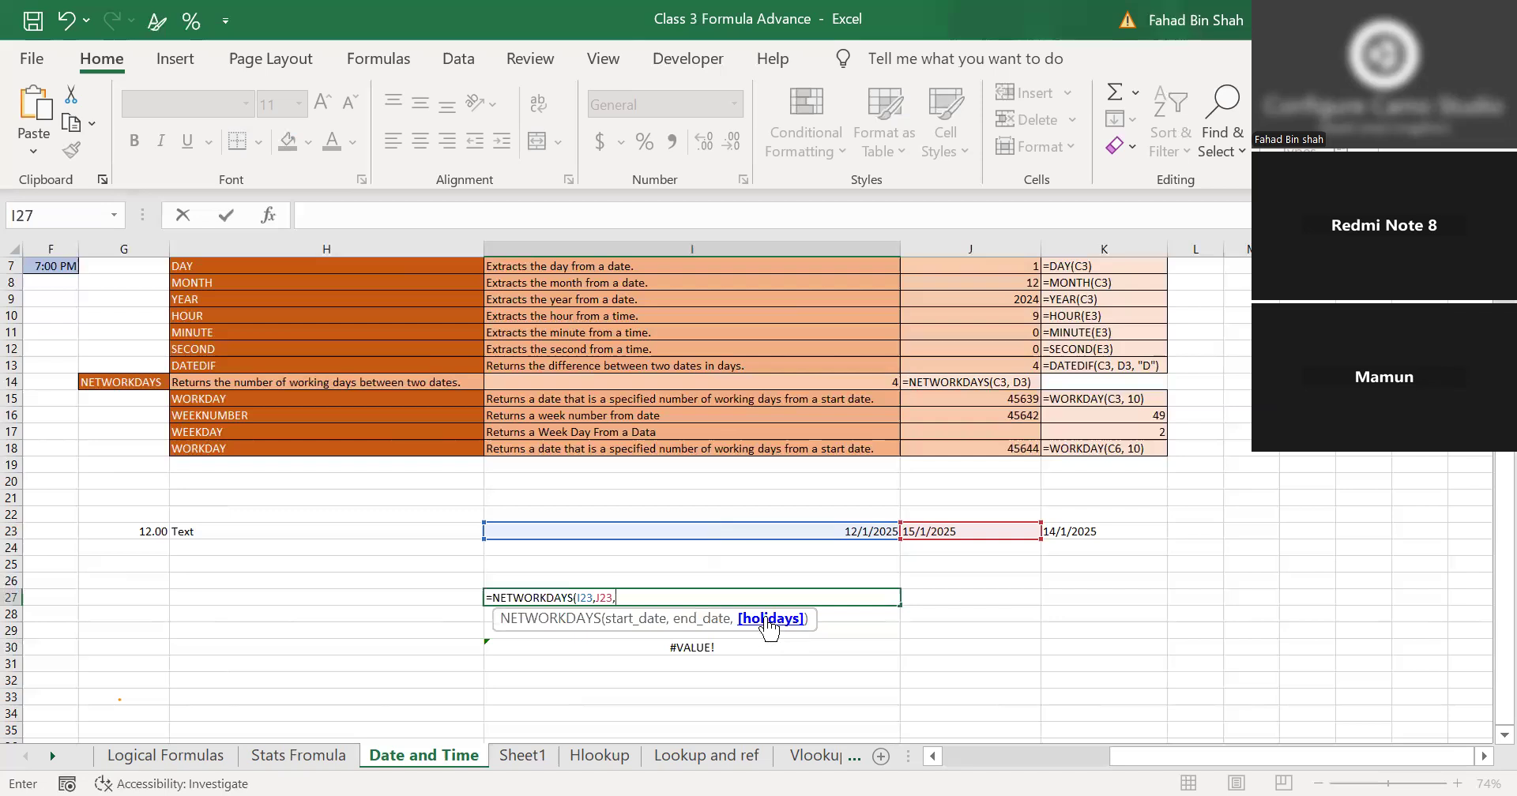
pyautogui.click(1085, 531)
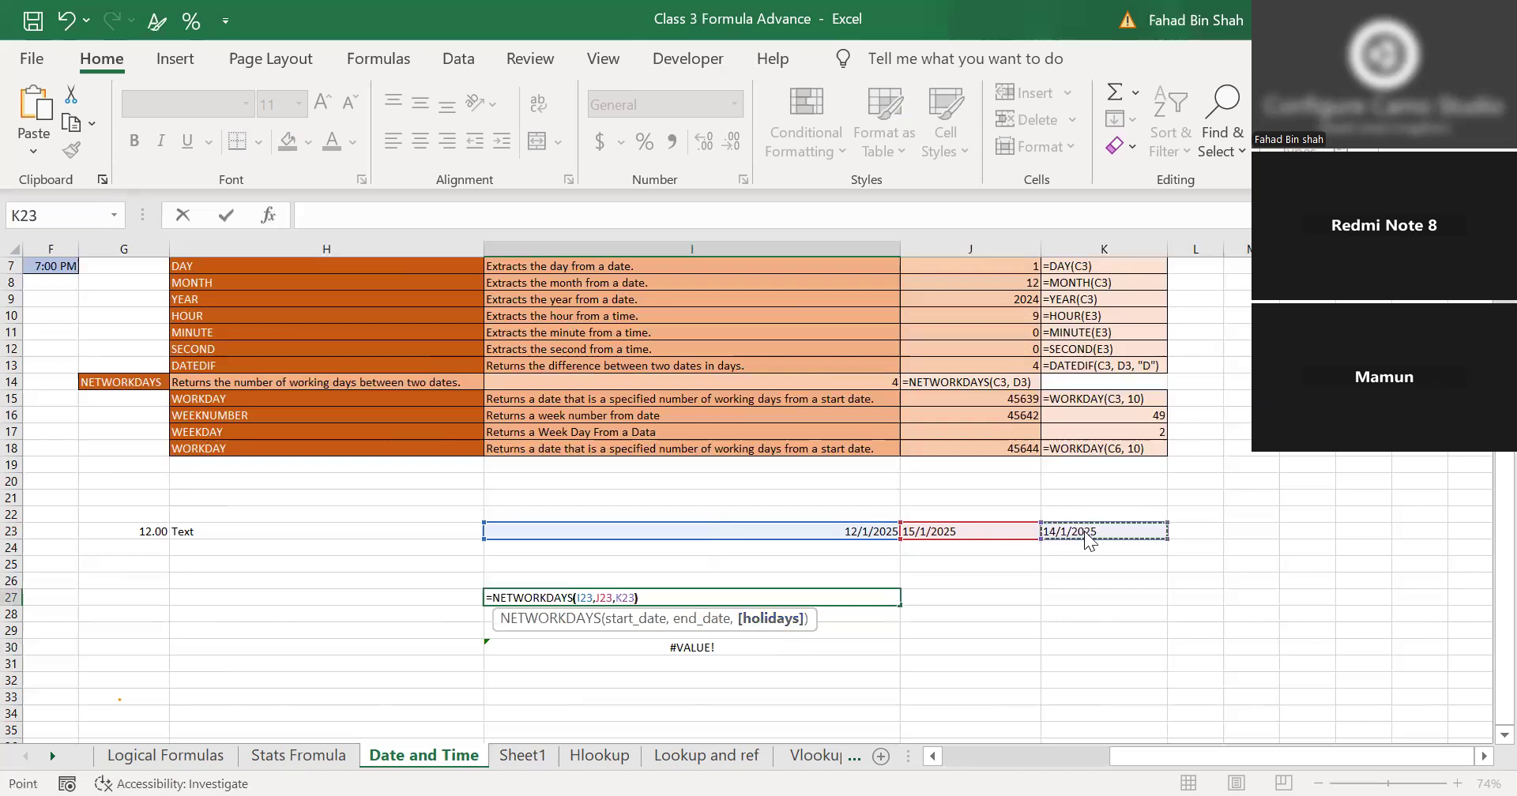
pyautogui.press('Return')
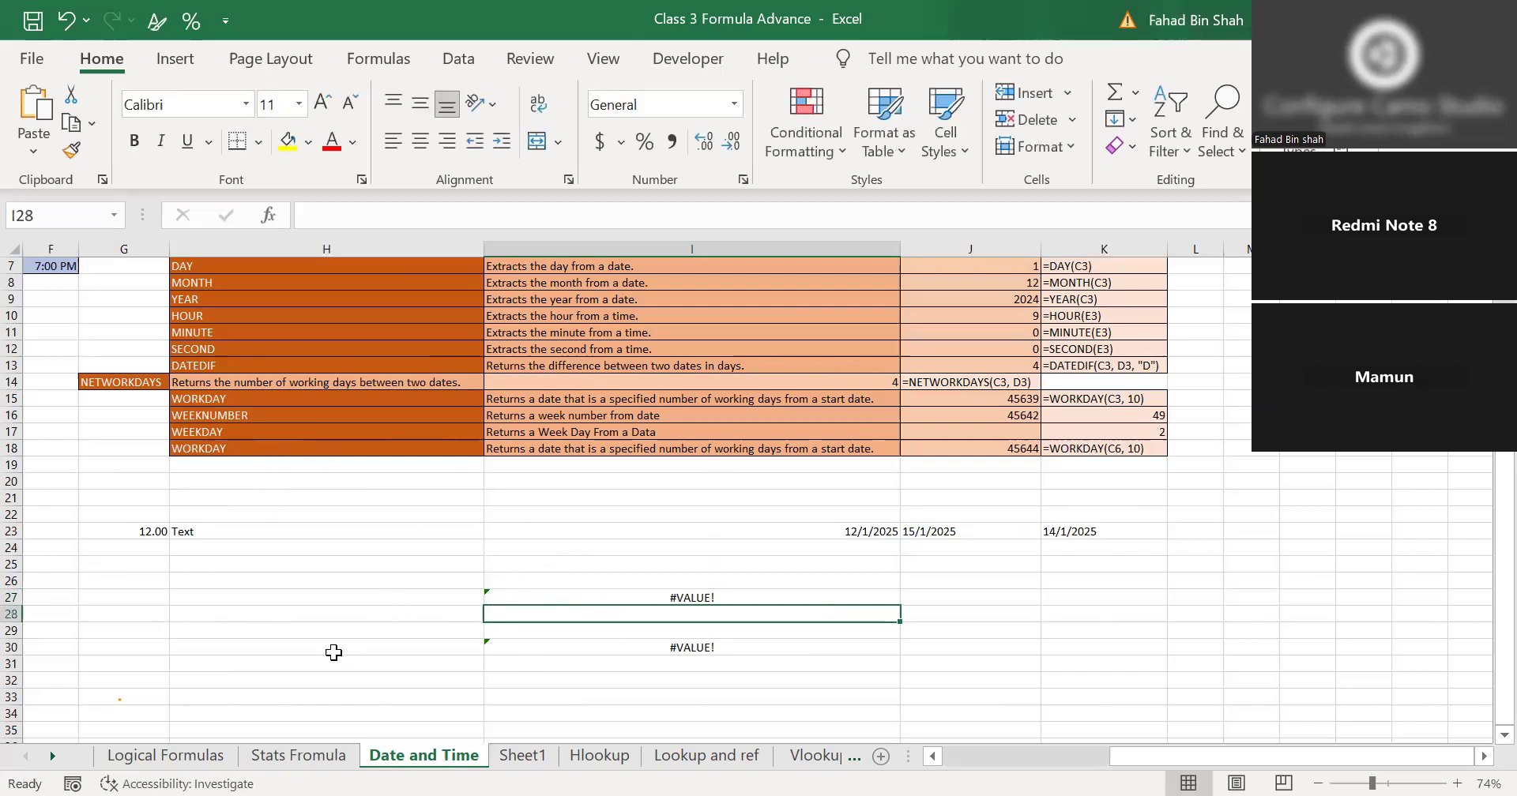
# Enter =WORKDAY(I23,J23,K23) in cell H30, taking the start date, days and holidays from row 23.
pyautogui.click(334, 650)
pyautogui.write("'")
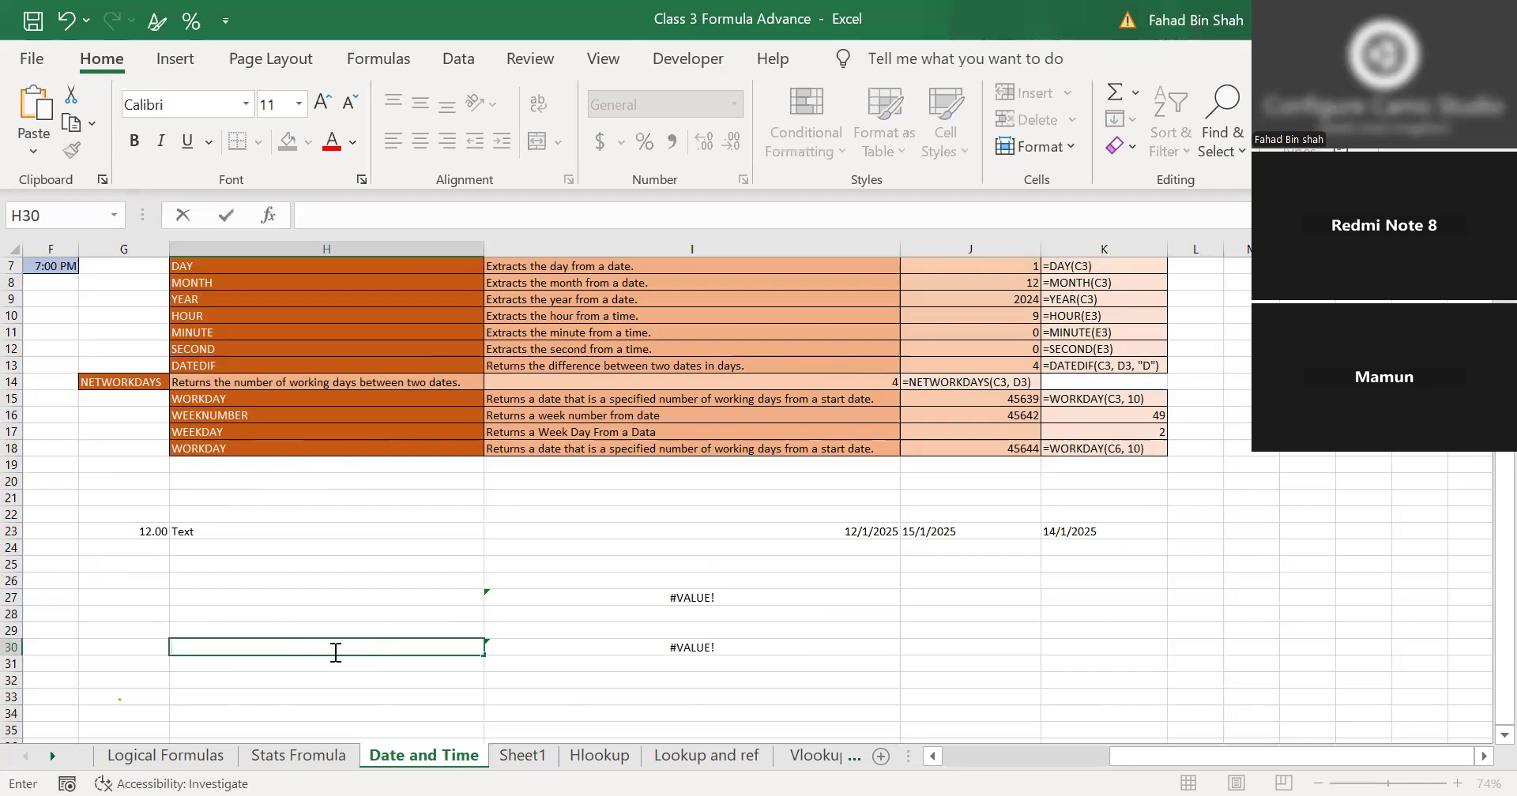
pyautogui.write('=')
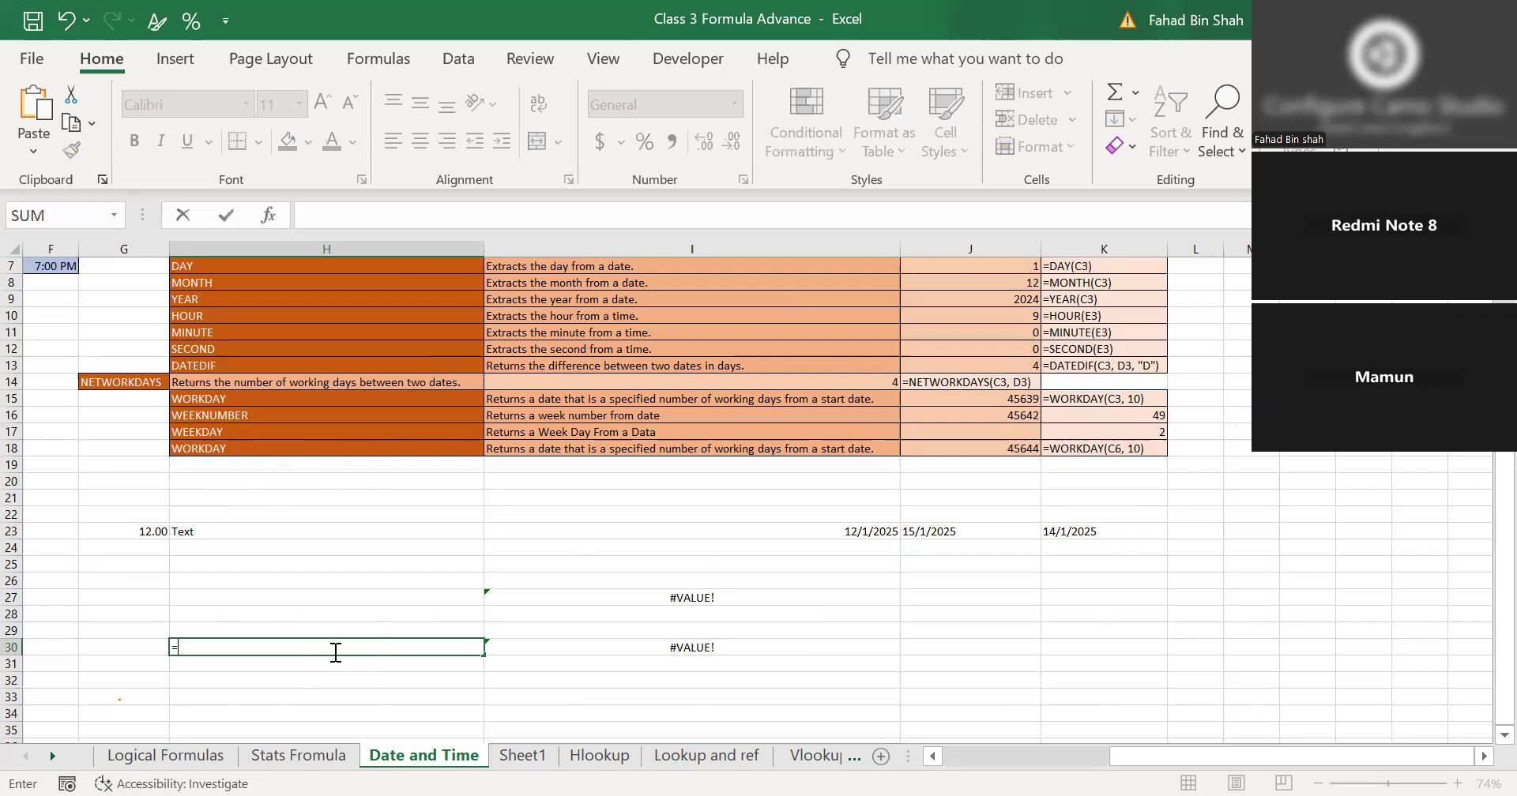
pyautogui.write('WORKDAY(')
pyautogui.click(857, 534)
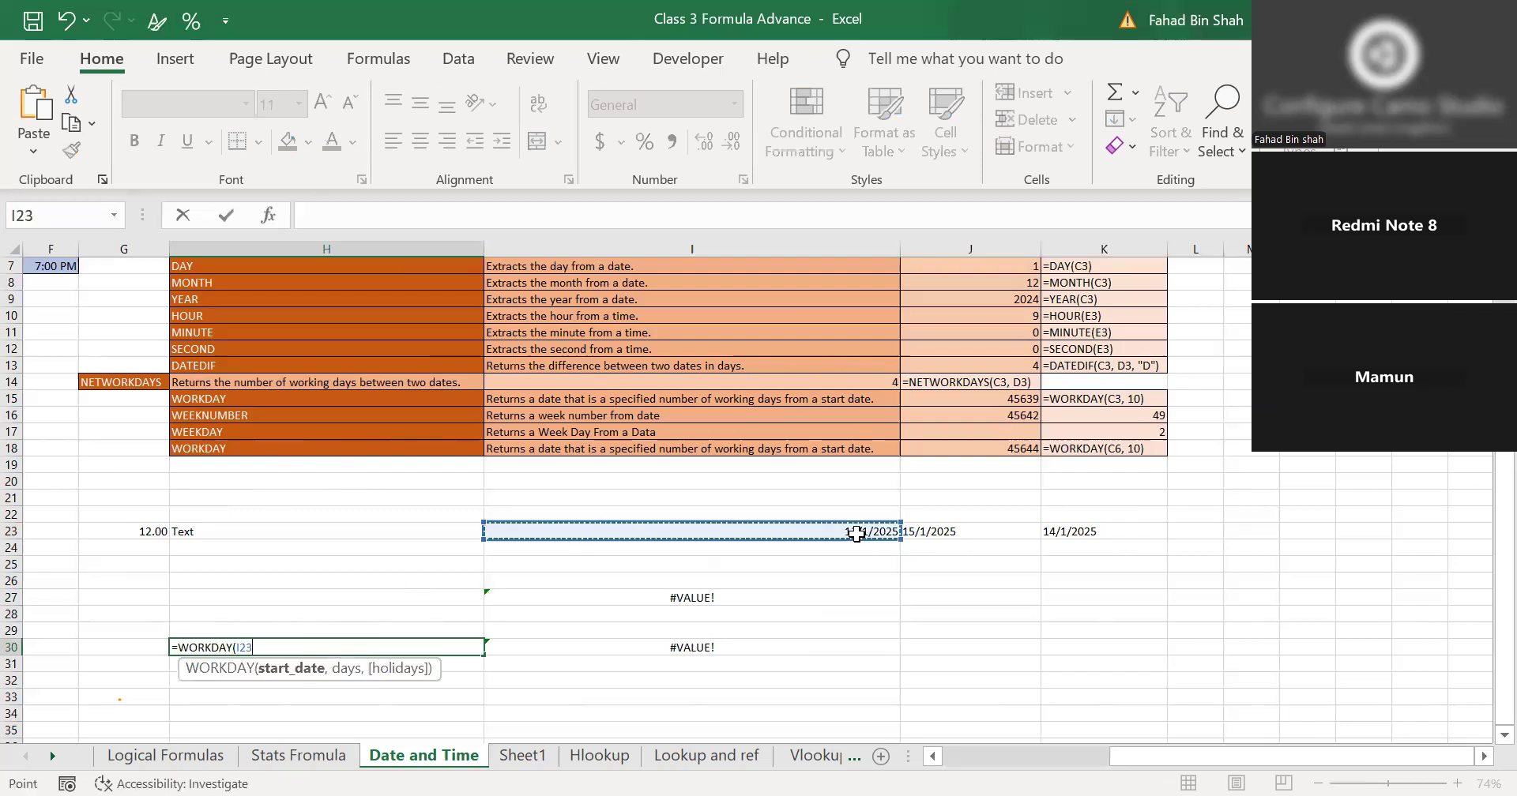
pyautogui.write(',')
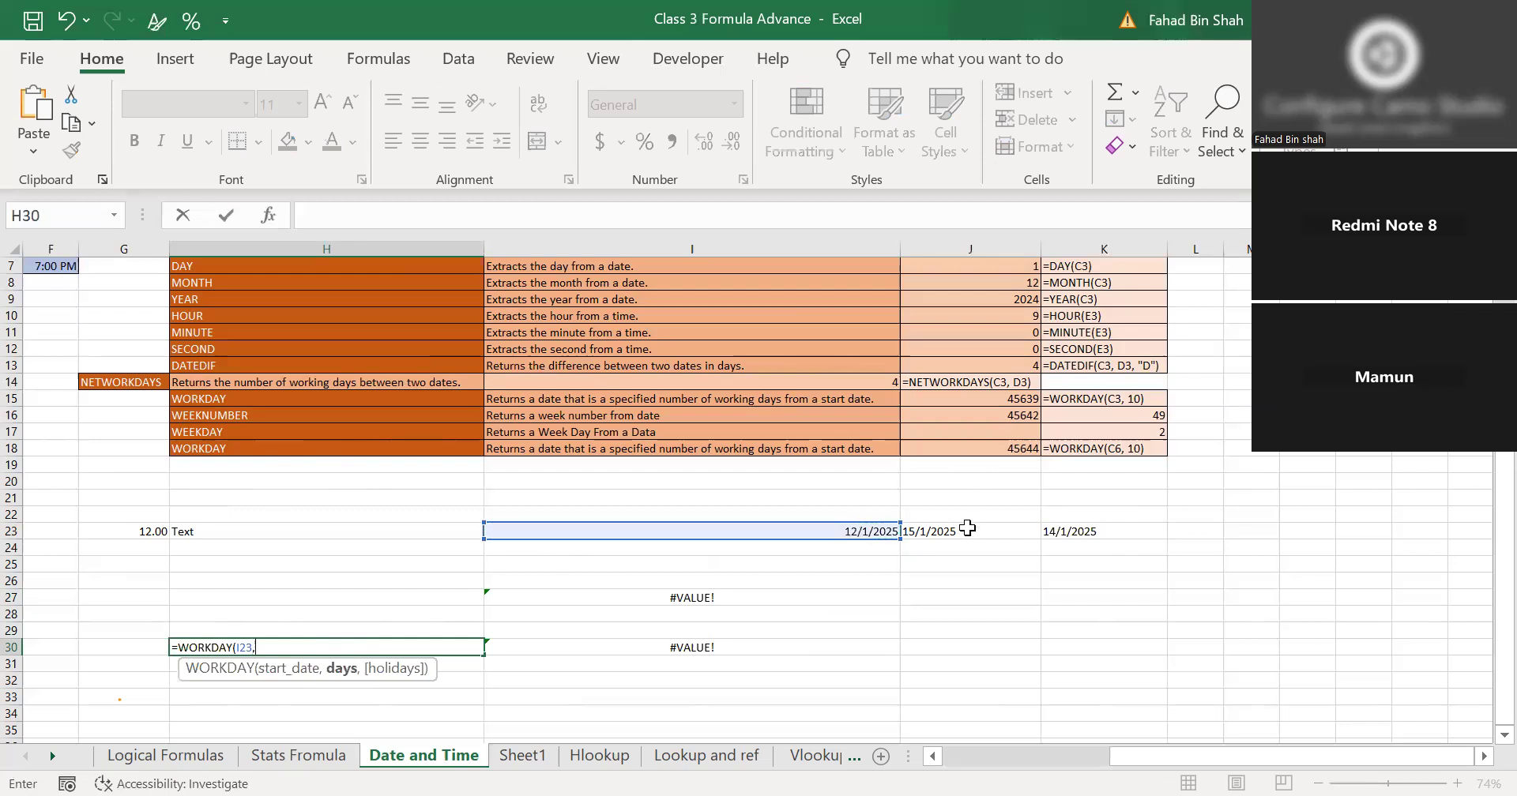
pyautogui.click(966, 530)
pyautogui.write(',')
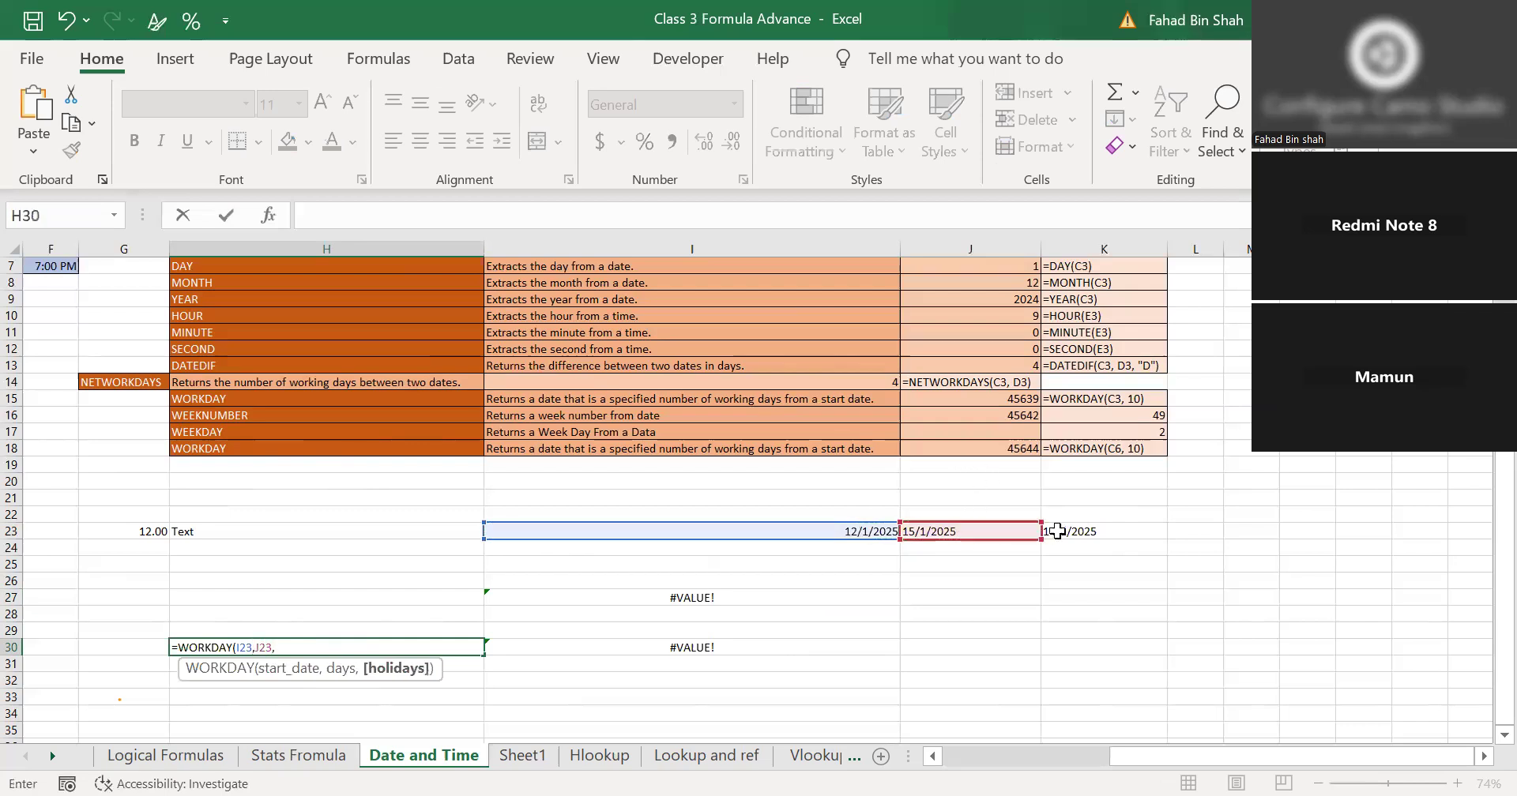
pyautogui.click(1085, 530)
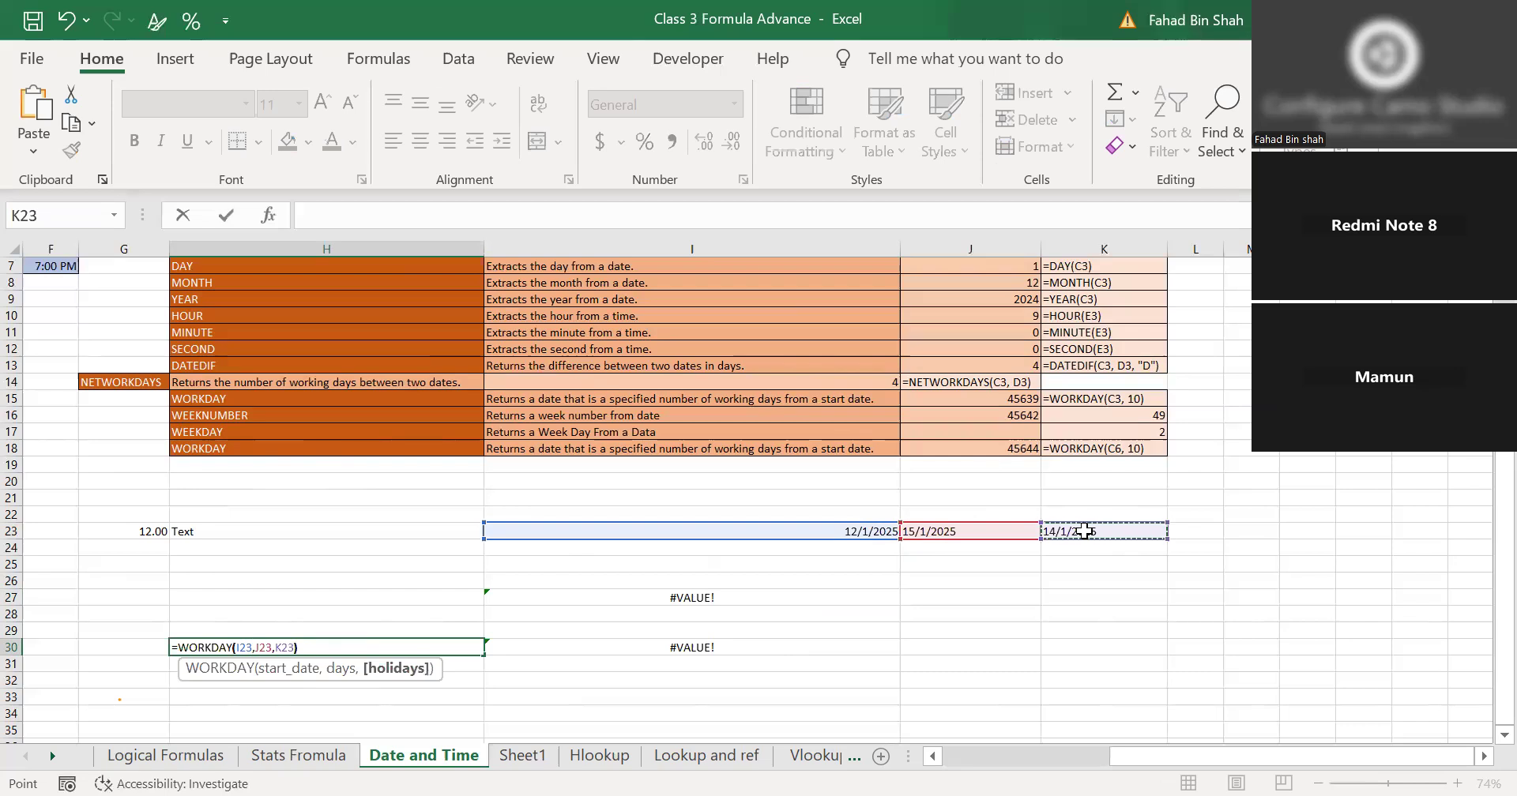
pyautogui.press('Return')
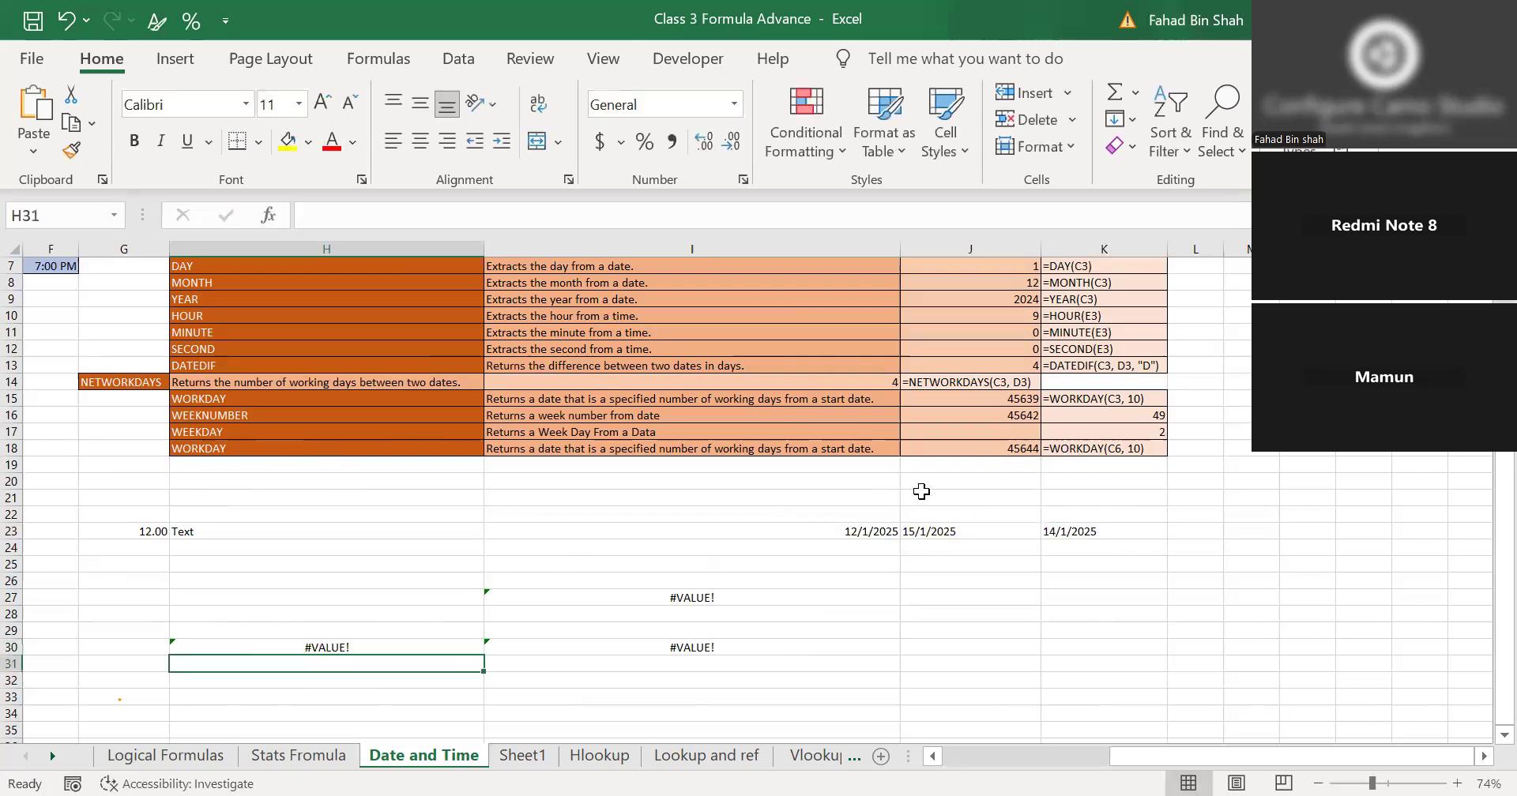
pyautogui.hscroll(-3, 921, 491)
pyautogui.scroll(2, 921, 491)
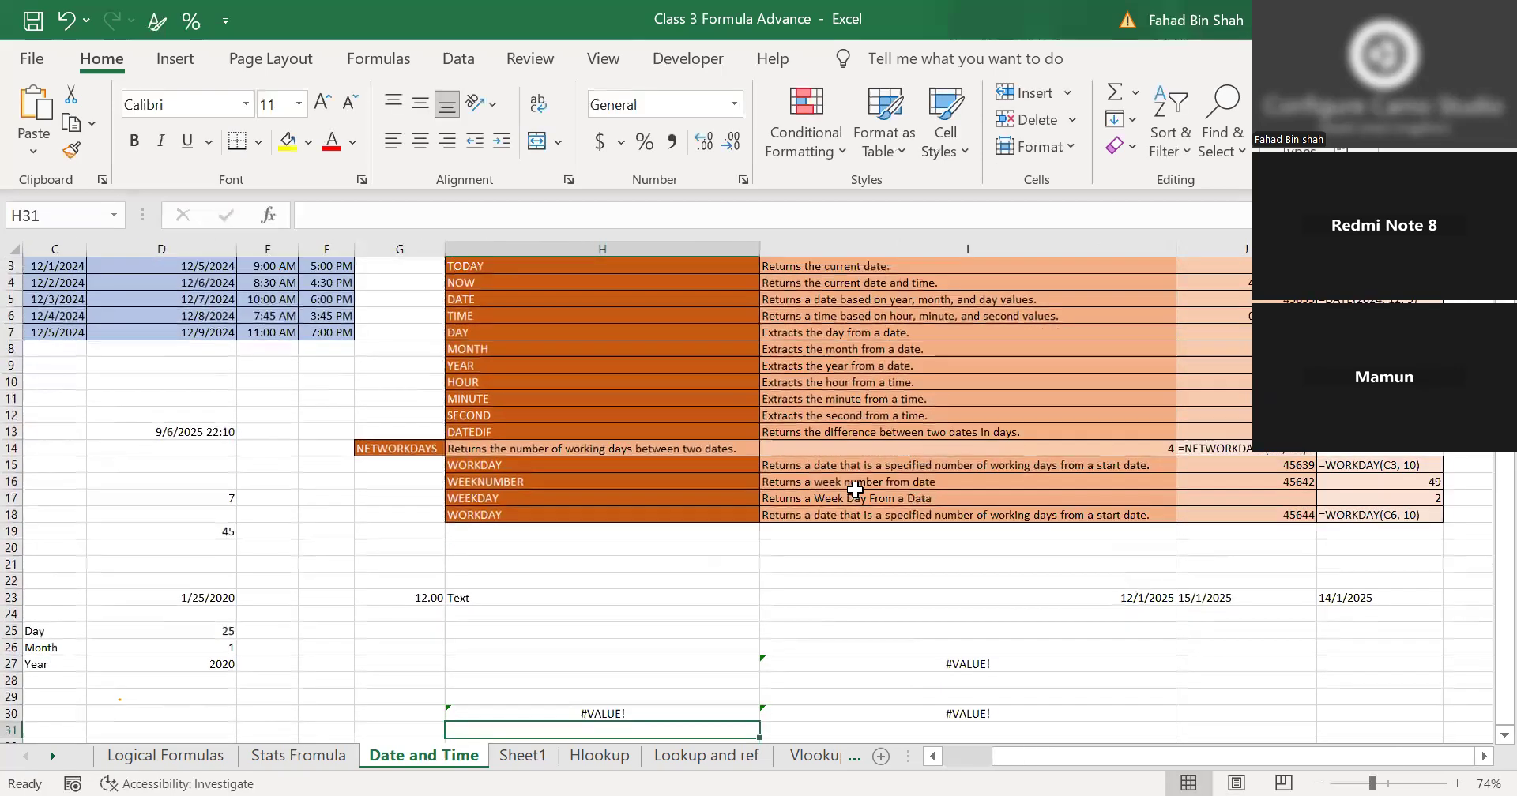
pyautogui.hscroll(1, 1039, 558)
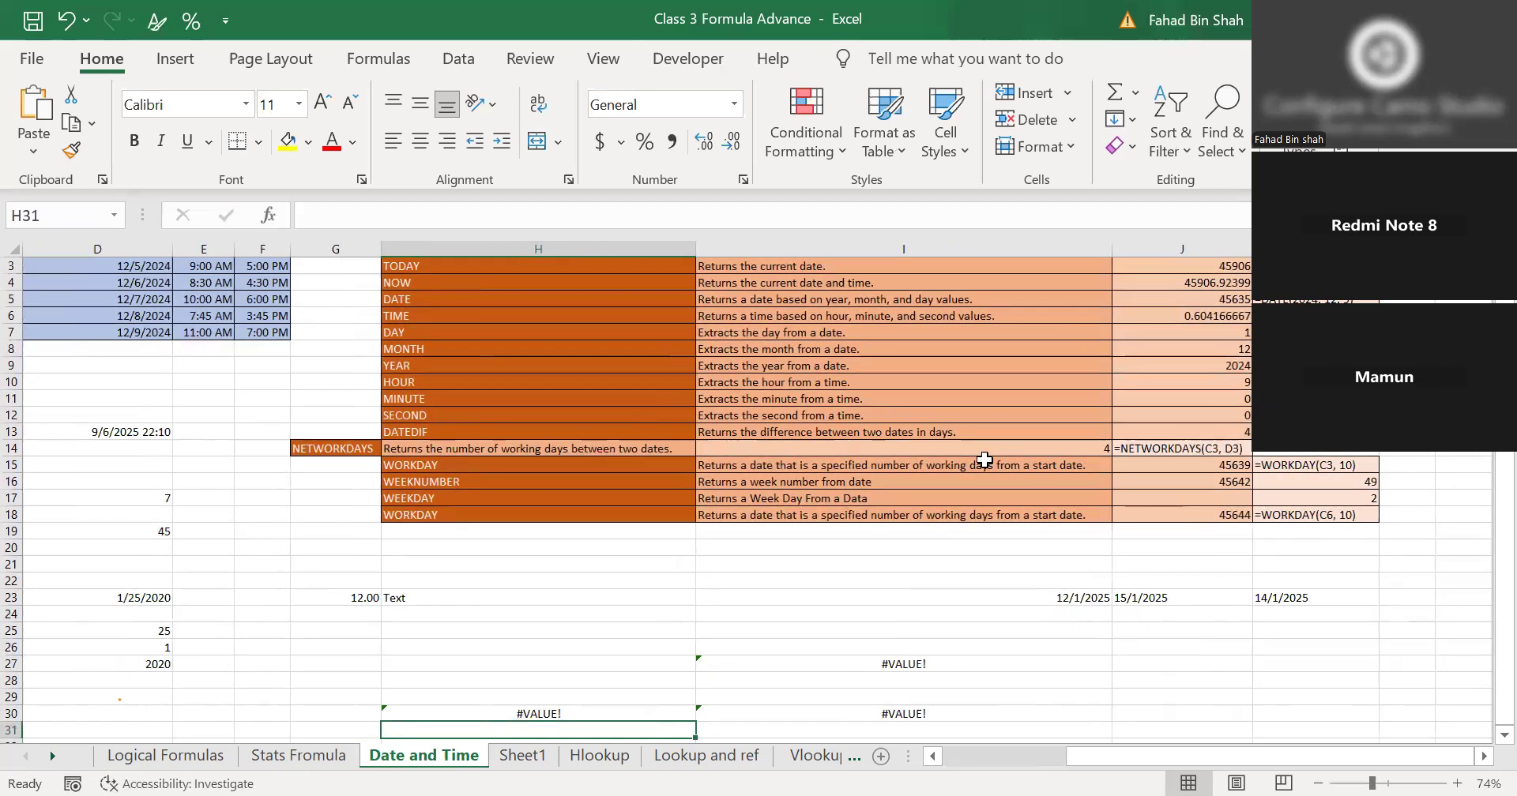
pyautogui.hscroll(2, 1029, 501)
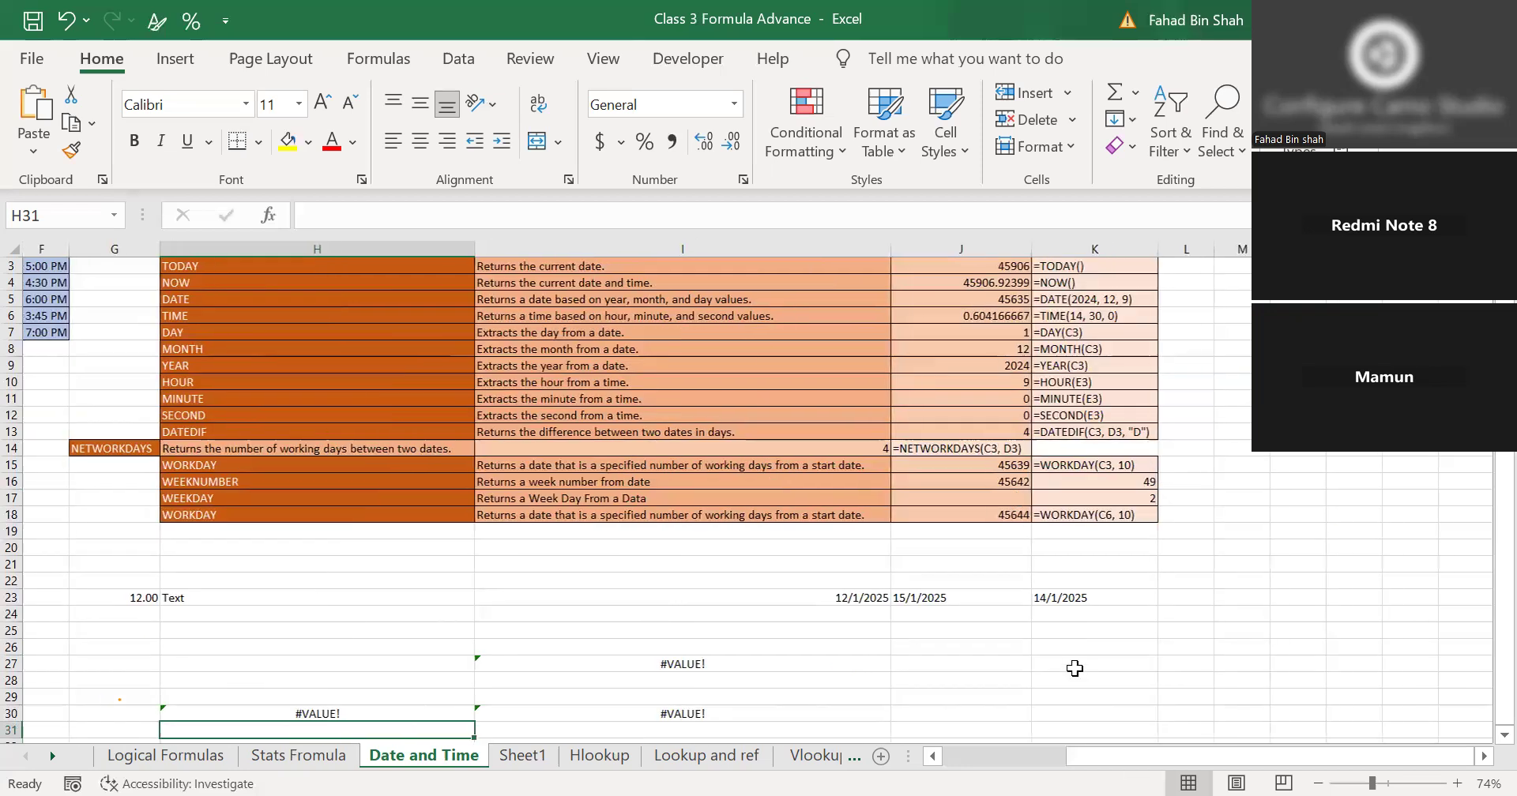
pyautogui.scroll(-1, 1178, 679)
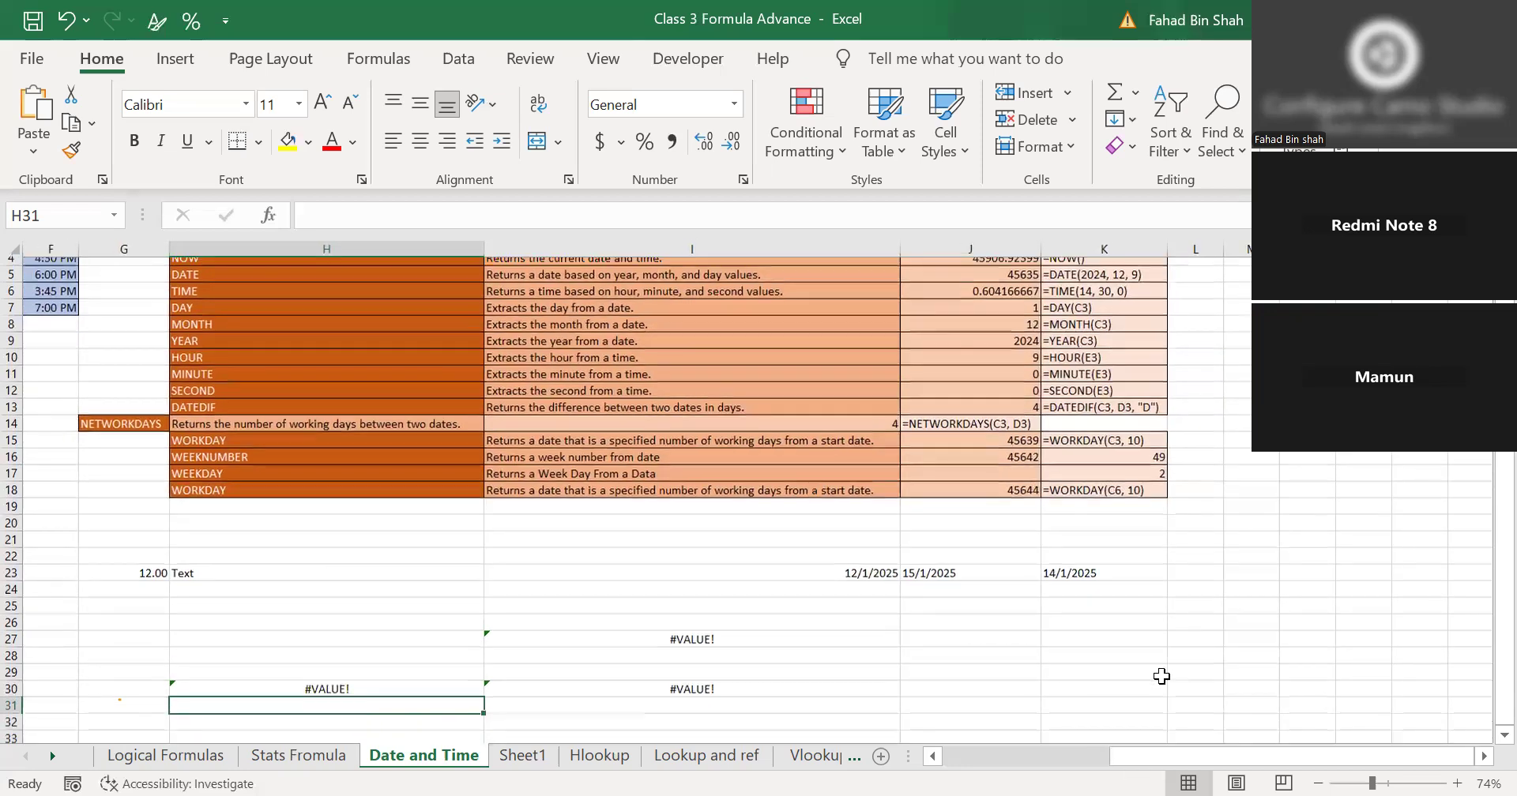
pyautogui.click(964, 702)
pyautogui.write('=')
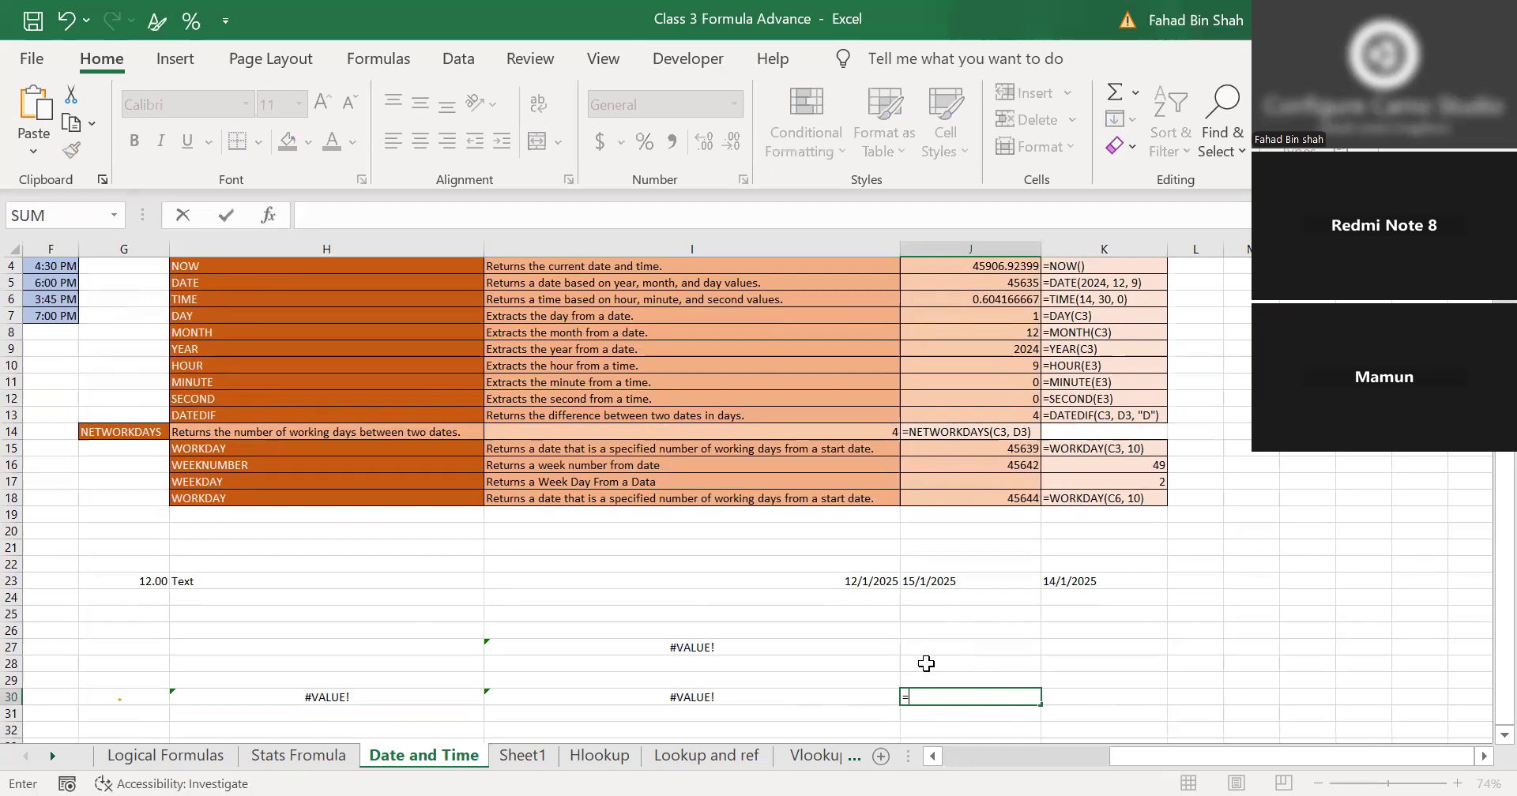
pyautogui.press('BackSpace')
pyautogui.hscroll(-1, 553, 577)
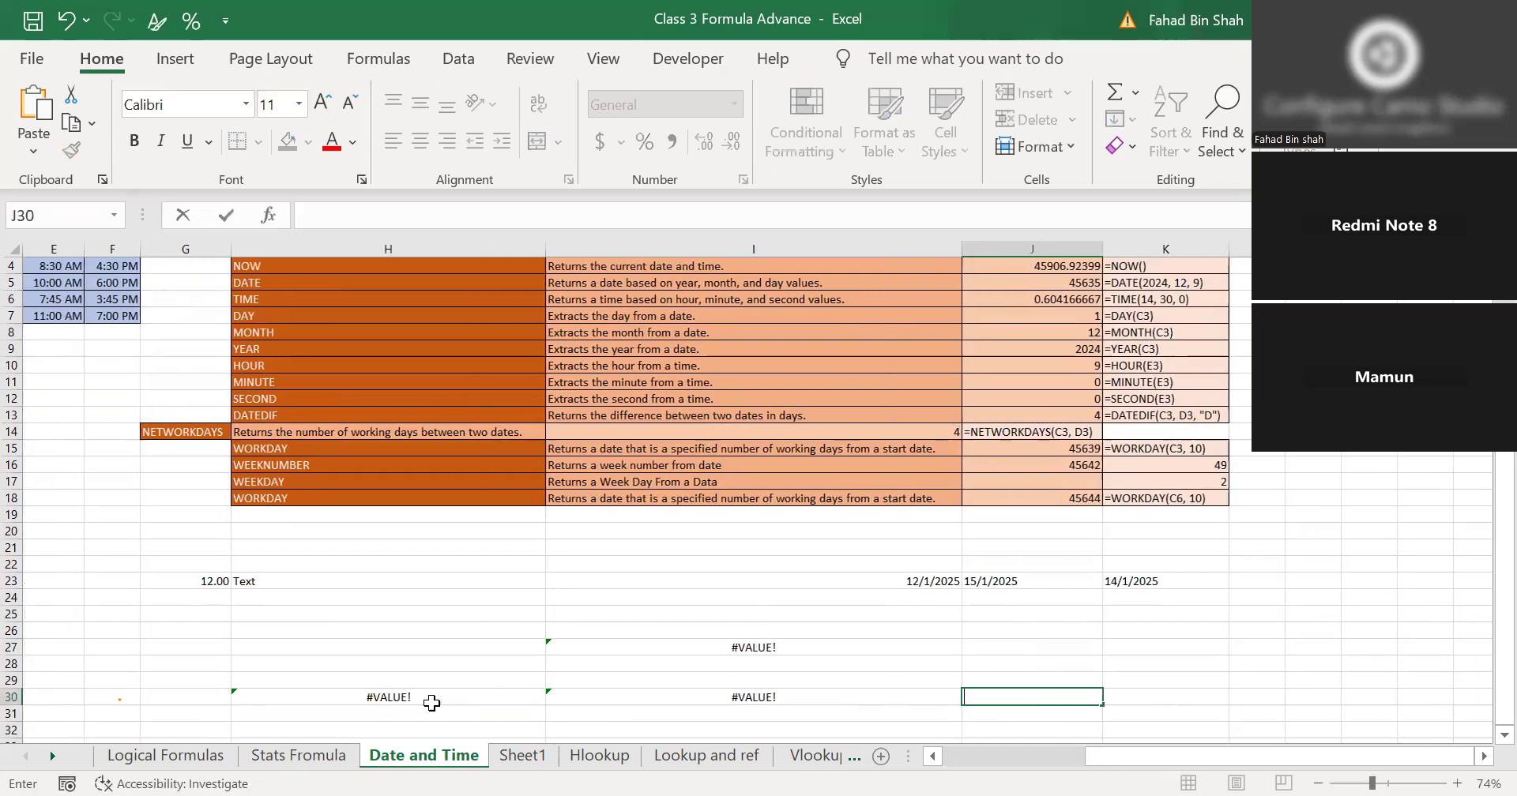
# Review the WORKDAY formula in cell H30 and the NETWORKDAYS formula in cell I30 along with their referenced cells.
pyautogui.click(431, 702)
pyautogui.doubleClick(429, 699)
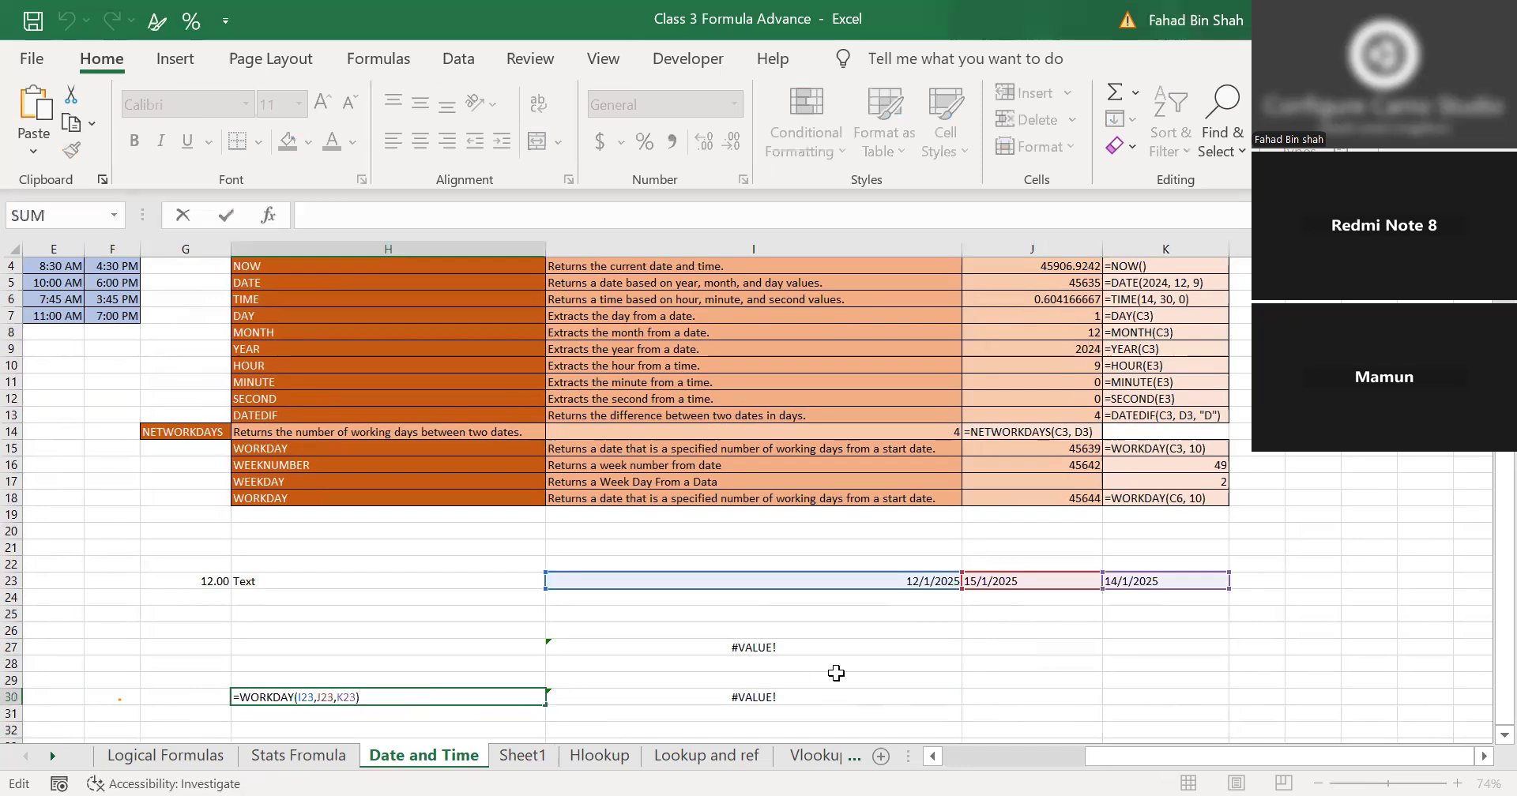
pyautogui.click(793, 694)
pyautogui.doubleClick(786, 696)
pyautogui.press('BackSpace')
pyautogui.press('BackSpace')
pyautogui.write('23')
pyautogui.click(483, 698)
pyautogui.doubleClick(482, 698)
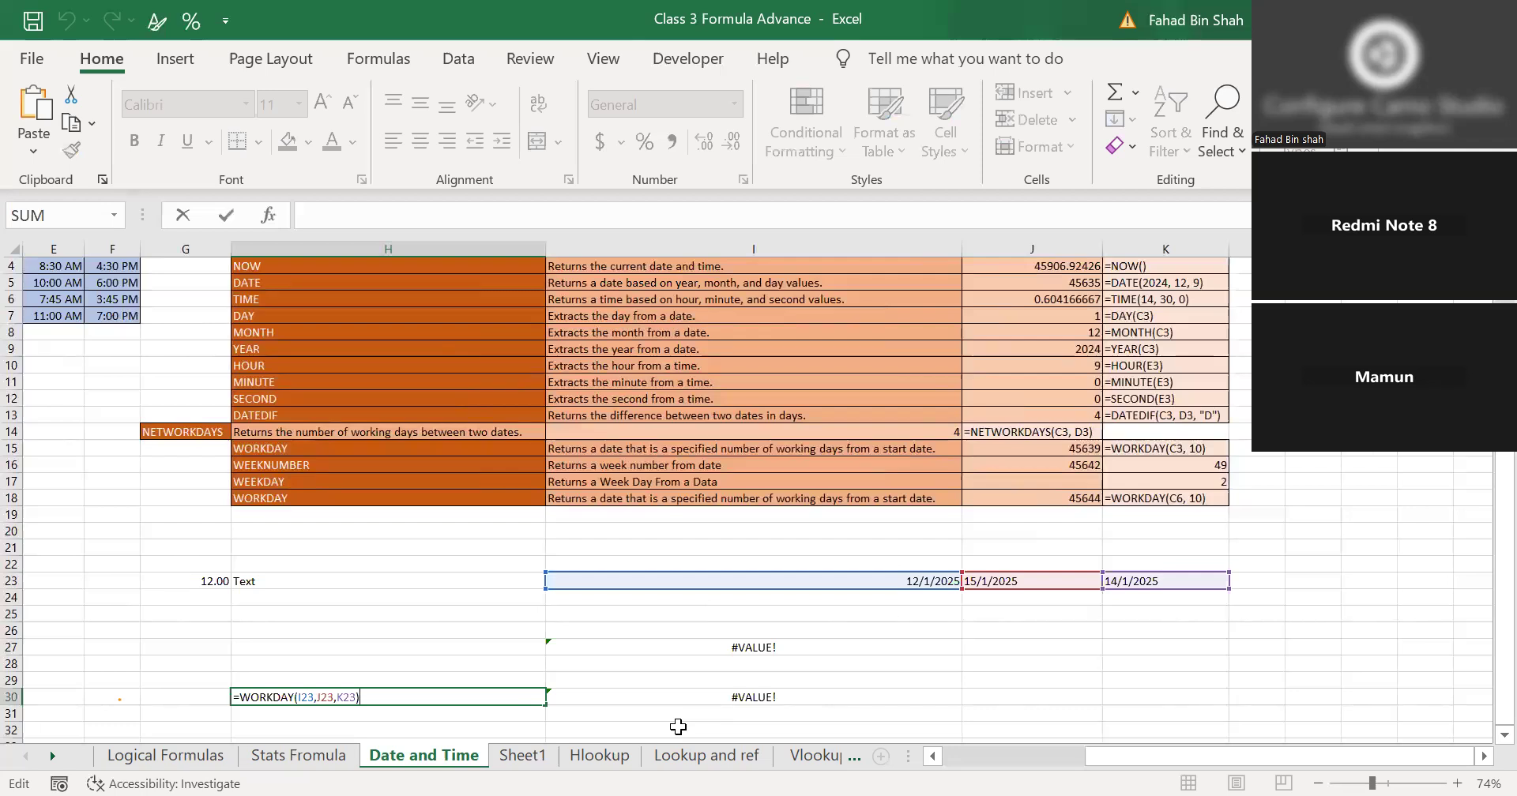
pyautogui.press('Return')
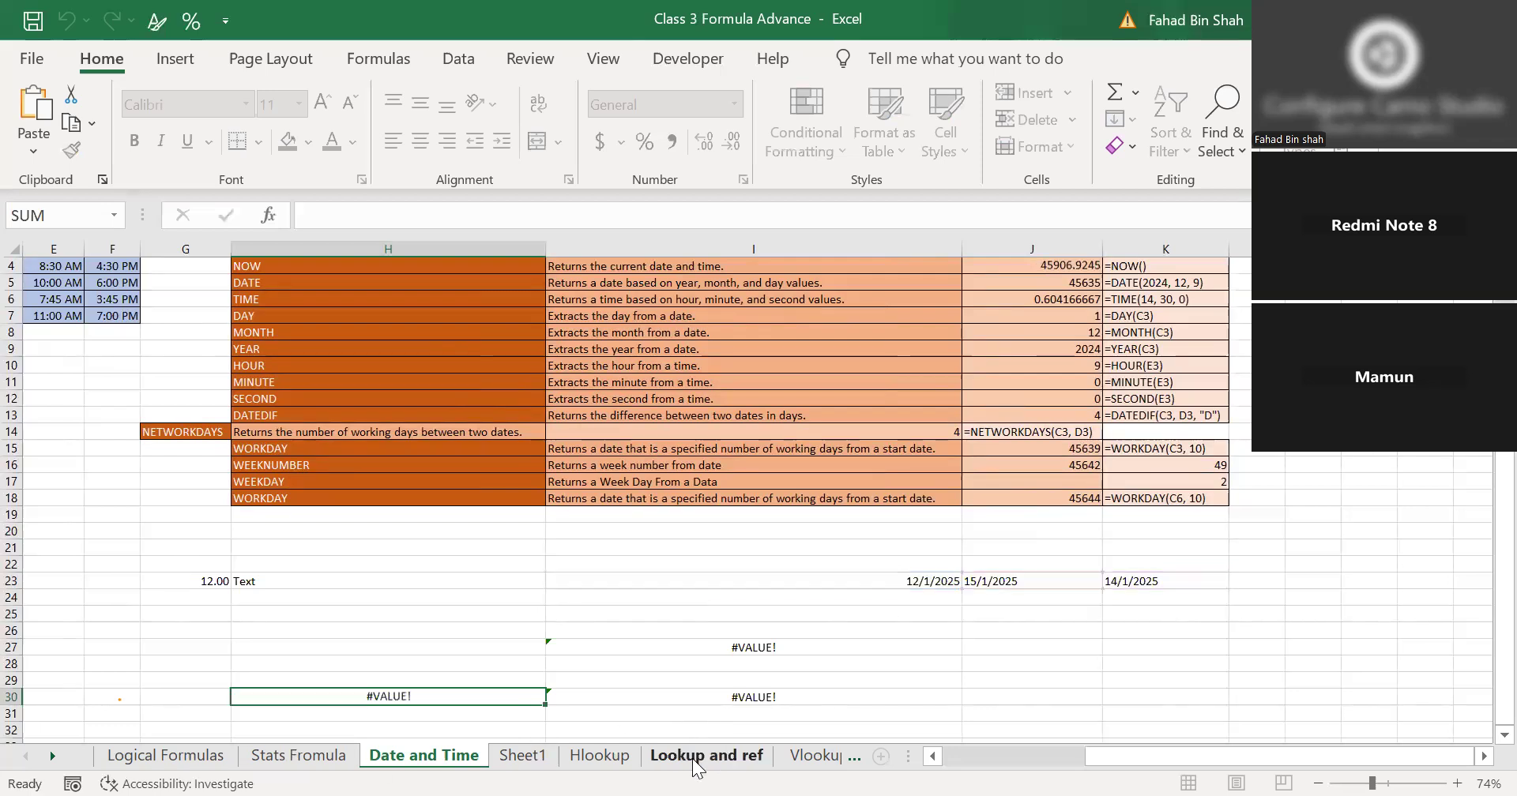
# Switch to the Lookup and ref sheet and bring its compensation table and formula list into view.
pyautogui.click(694, 757)
pyautogui.scroll(2, 782, 545)
pyautogui.scroll(-2, 782, 545)
pyautogui.click(813, 757)
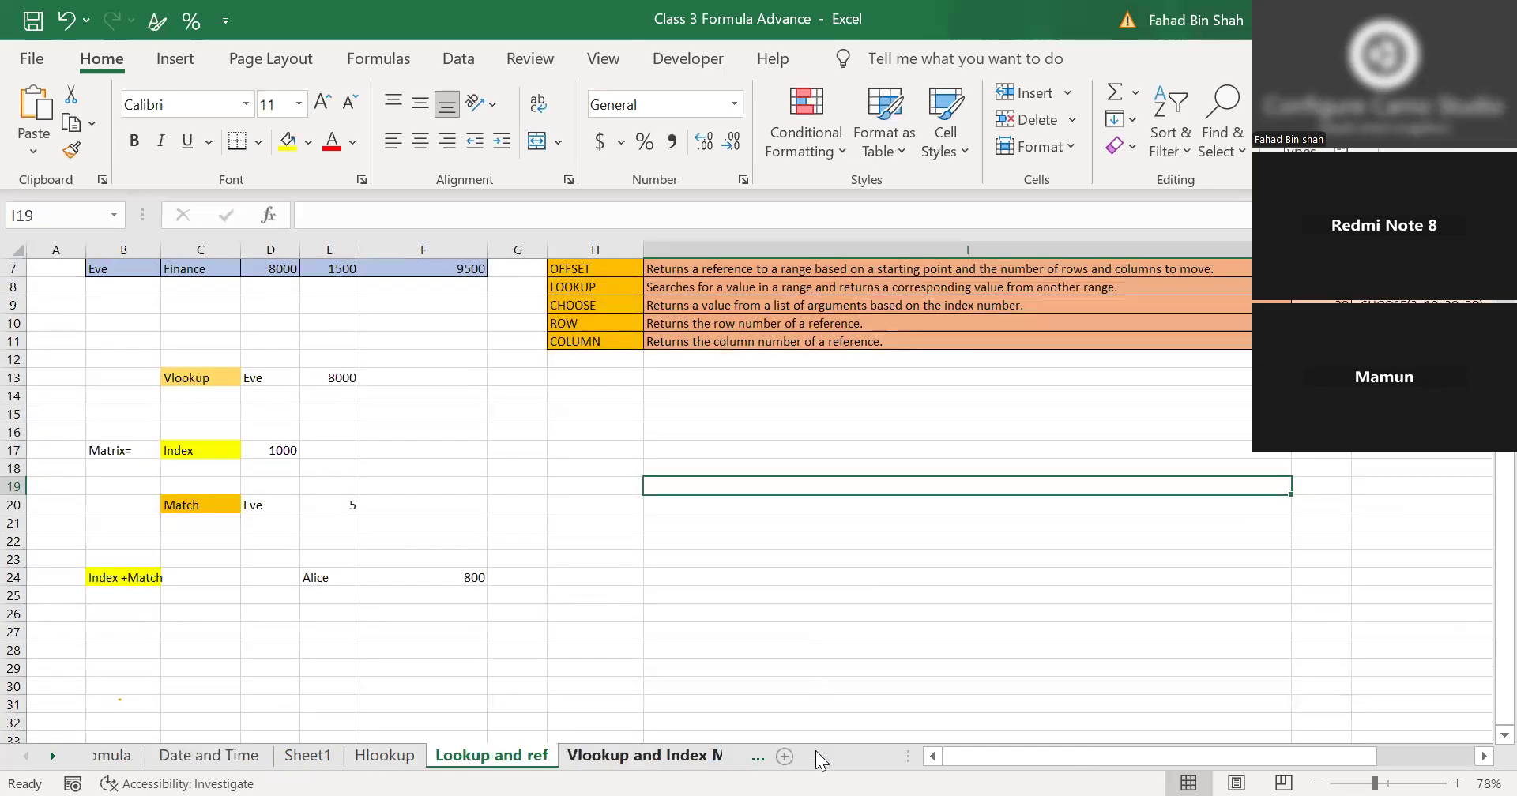
pyautogui.click(458, 758)
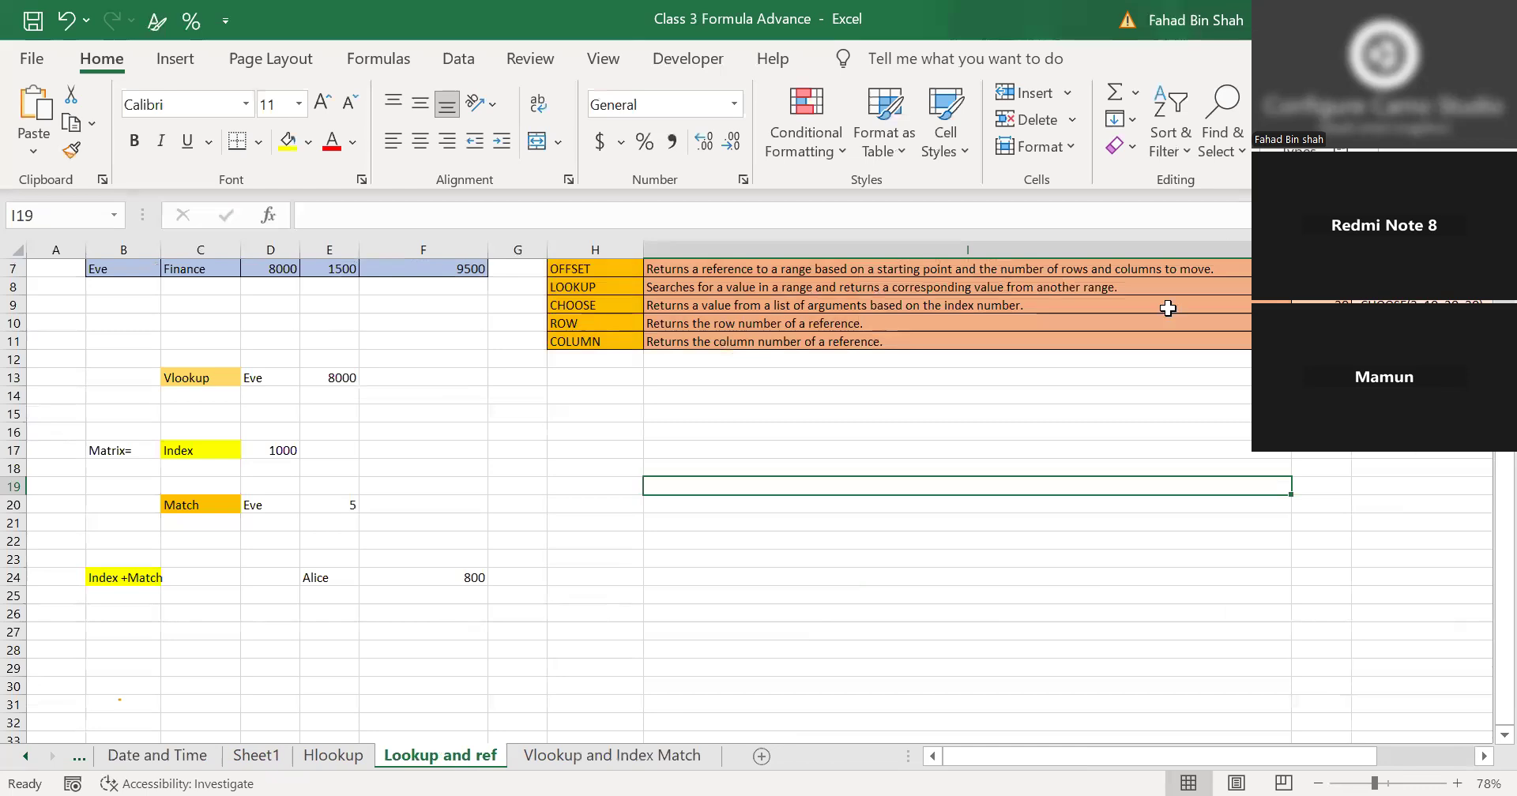
pyautogui.scroll(-1, 806, 592)
pyautogui.scroll(3, 687, 481)
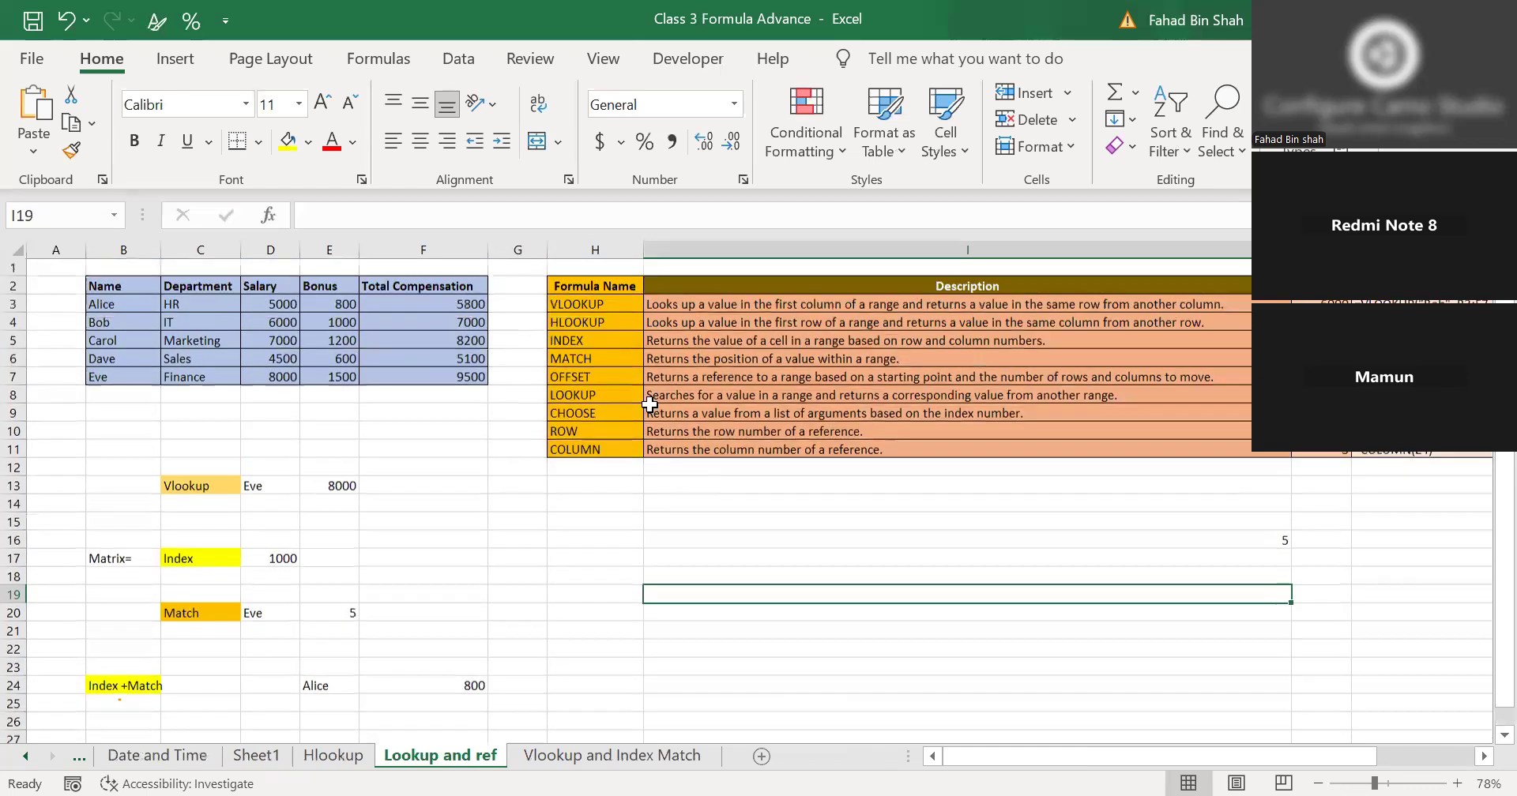
# Examine the existing Vlookup example in row 13, including its lookup value and the formula in cell E13.
pyautogui.click(577, 306)
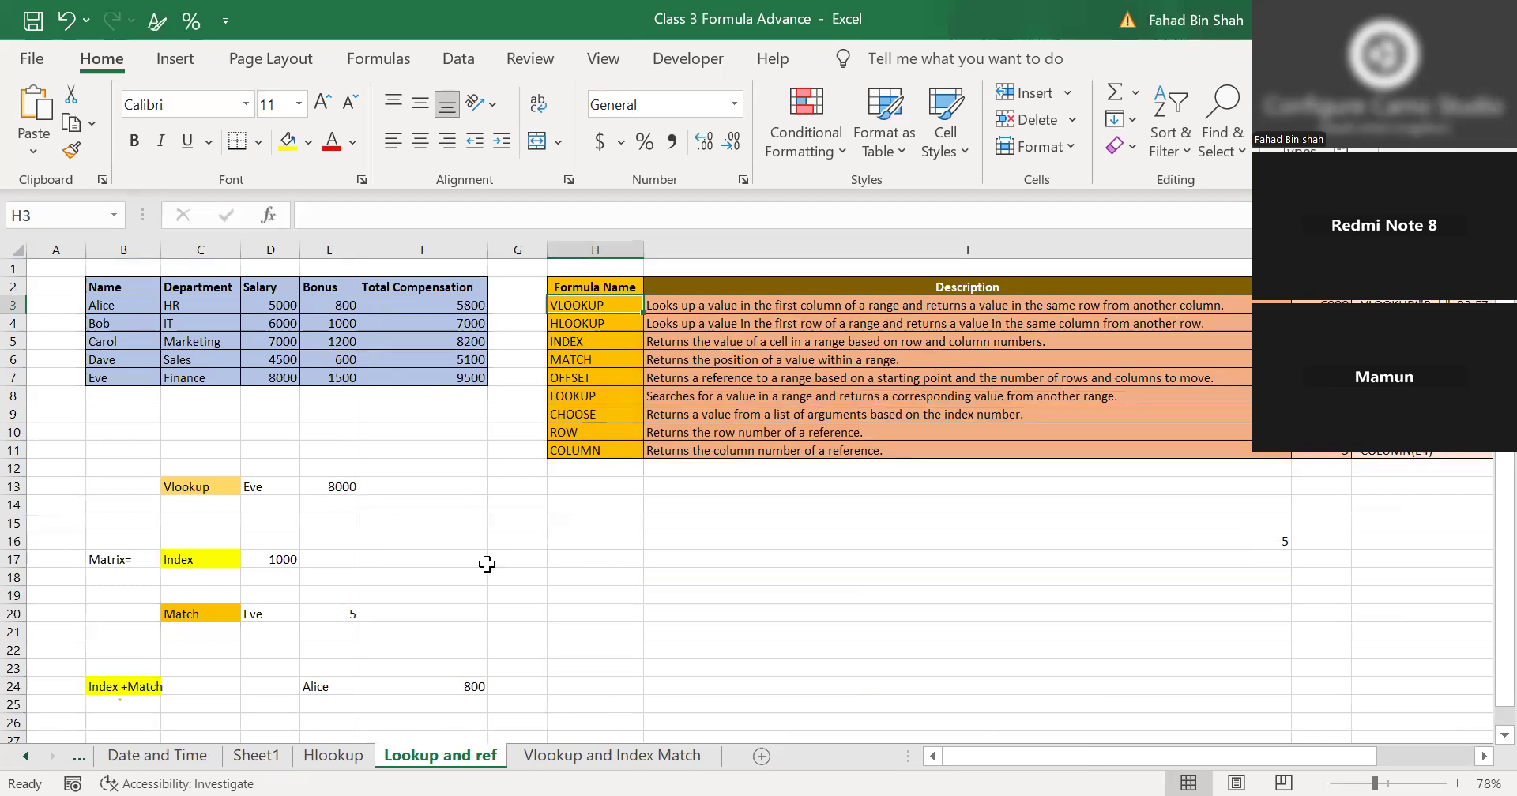
pyautogui.click(452, 521)
pyautogui.click(458, 503)
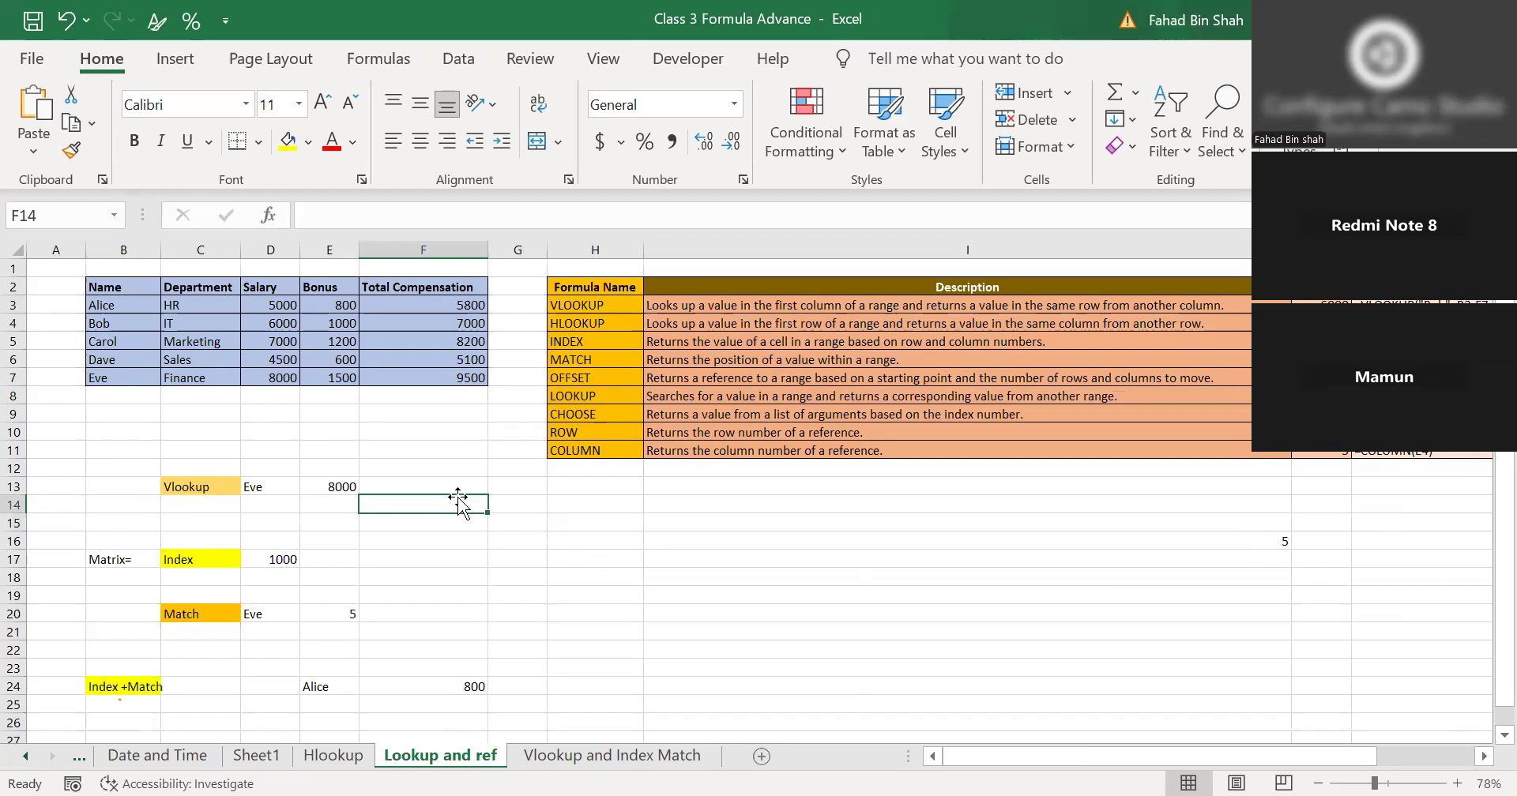
pyautogui.click(285, 488)
pyautogui.click(339, 486)
pyautogui.click(275, 489)
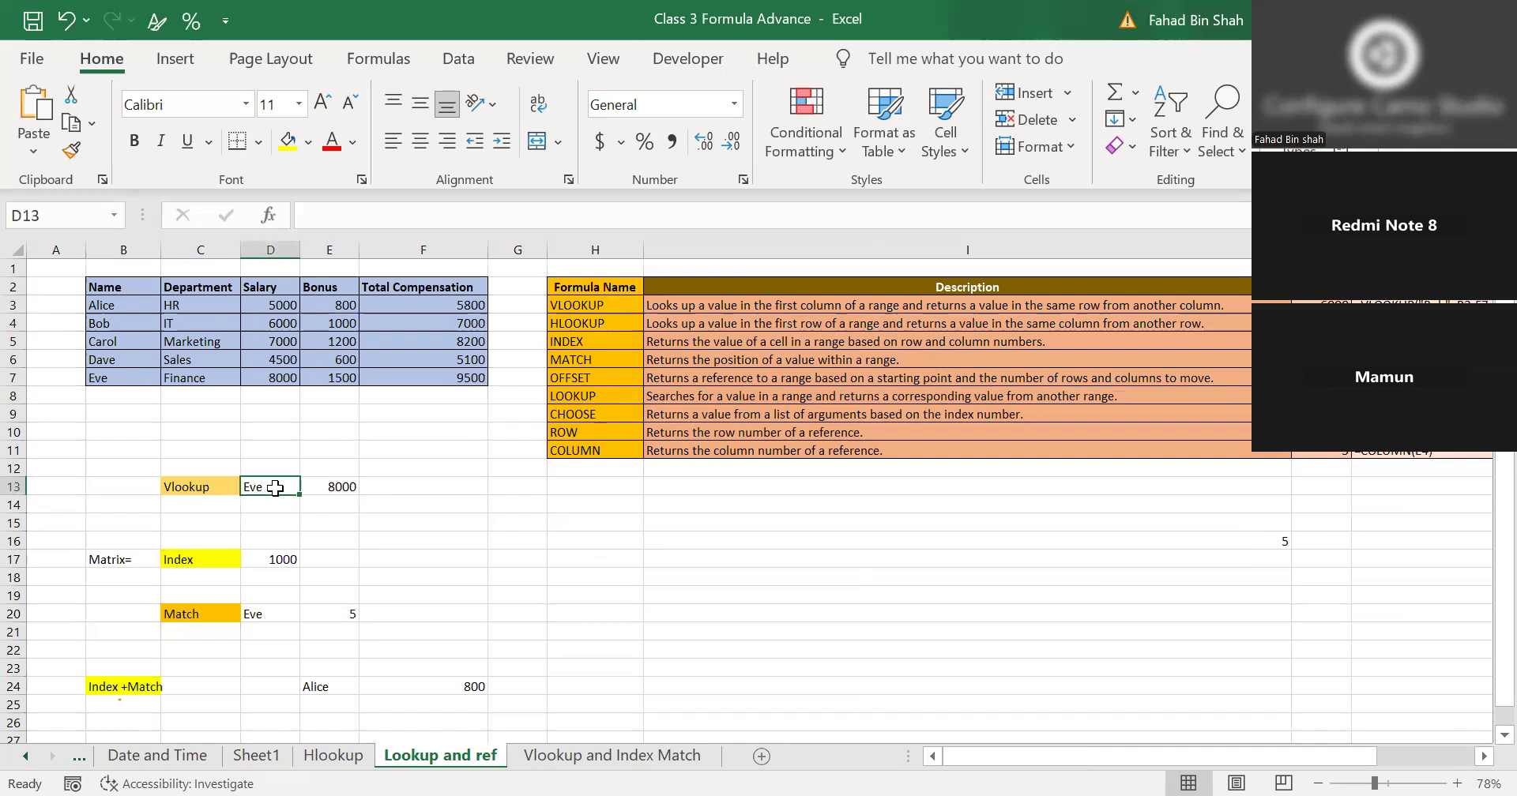
pyautogui.click(330, 486)
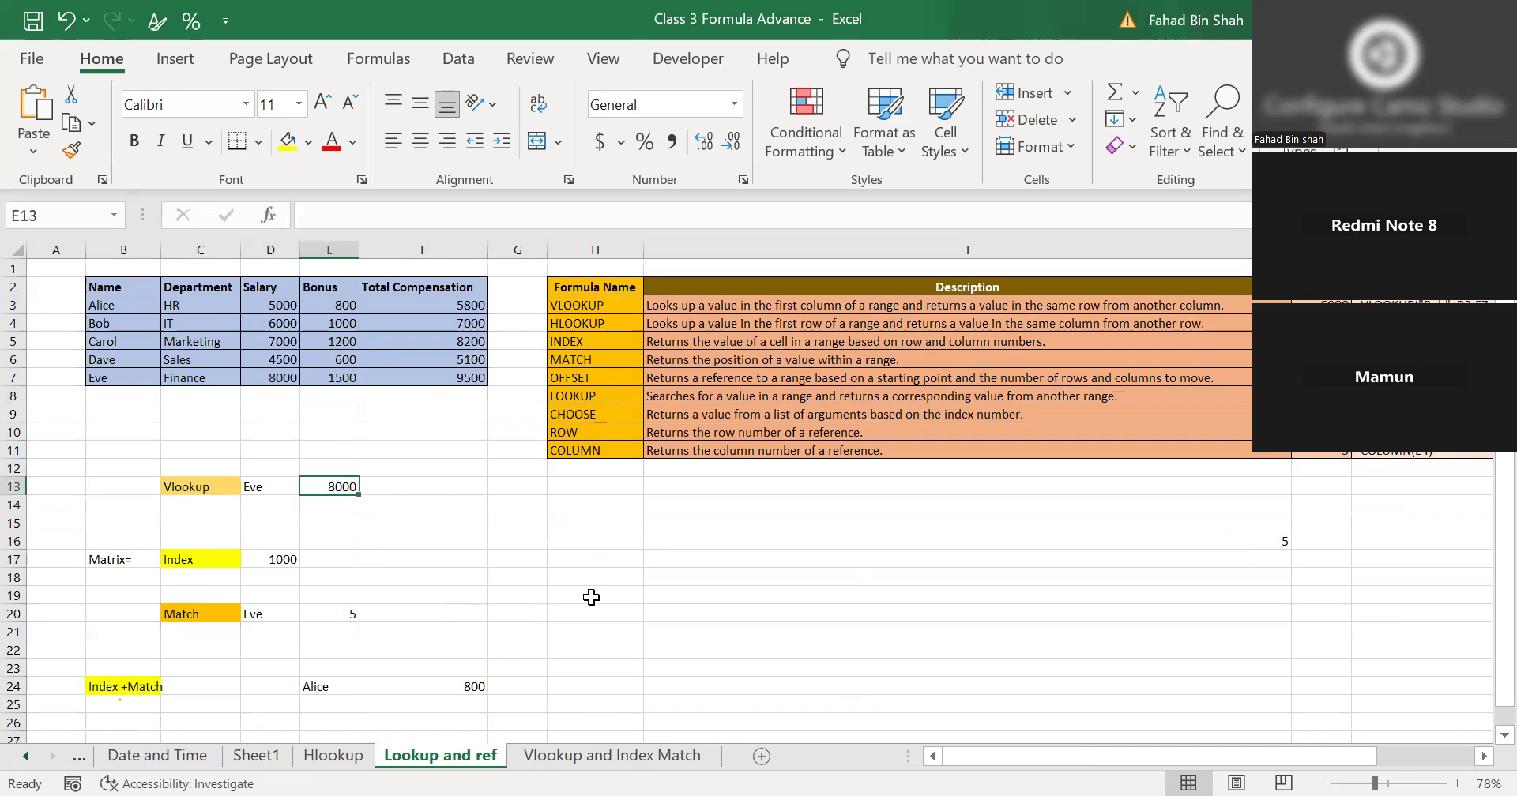
pyautogui.press('F2')
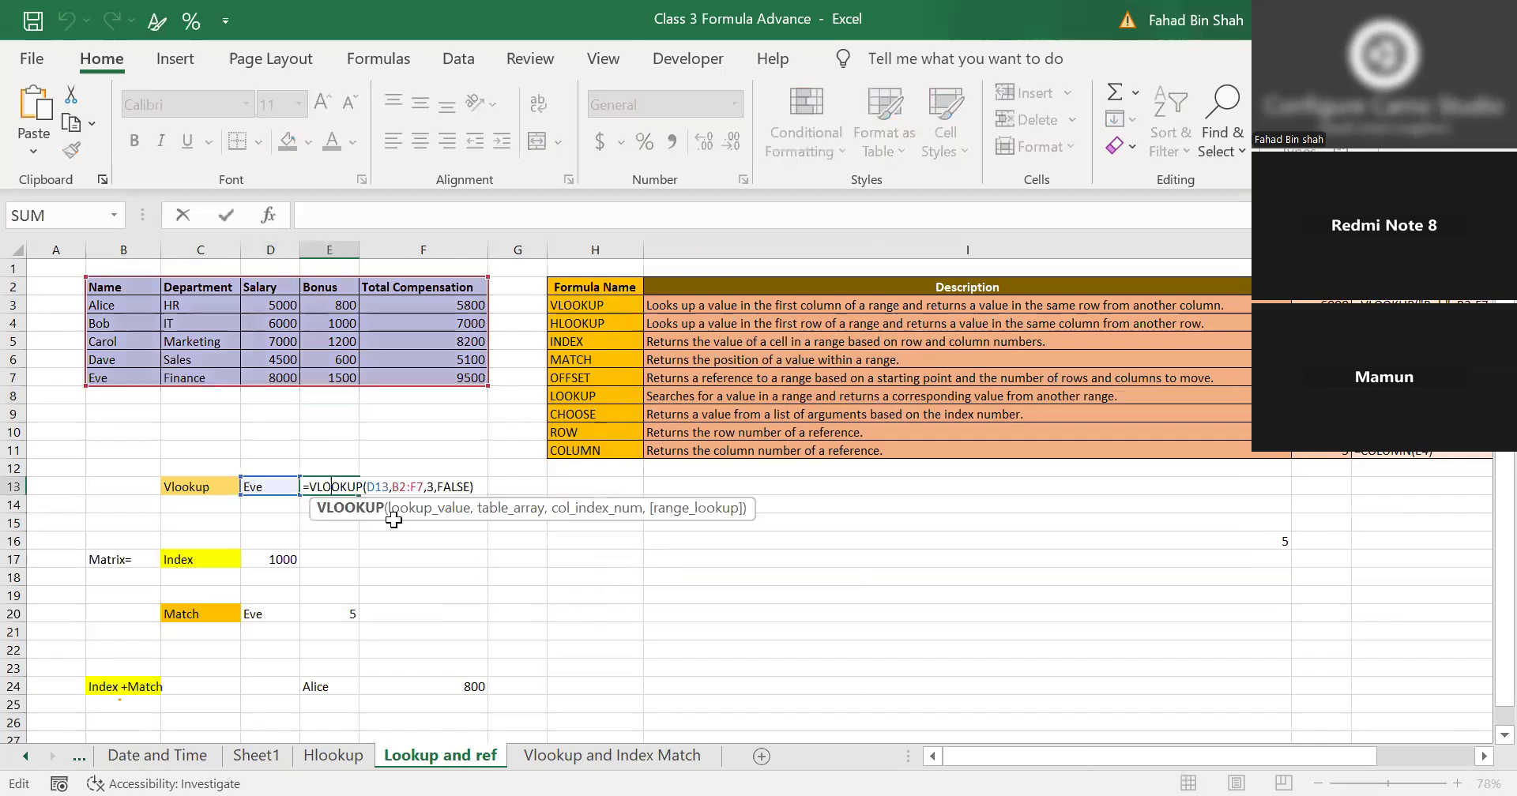
pyautogui.click(454, 521)
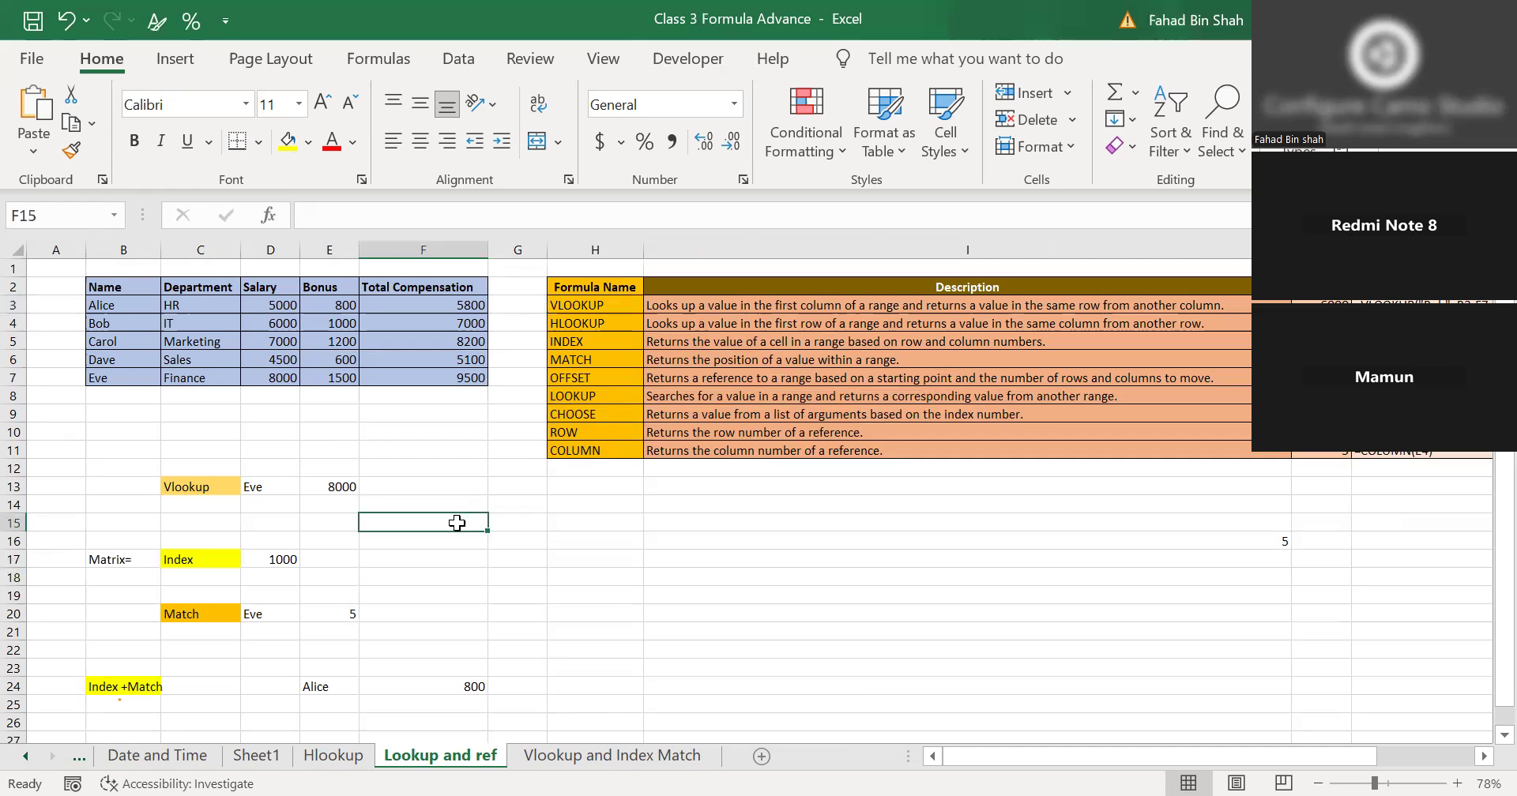
# Start a VLOOKUP formula in cell H18 with G18 as the lookup value and B2:F7 as the table array.
pyautogui.click(652, 562)
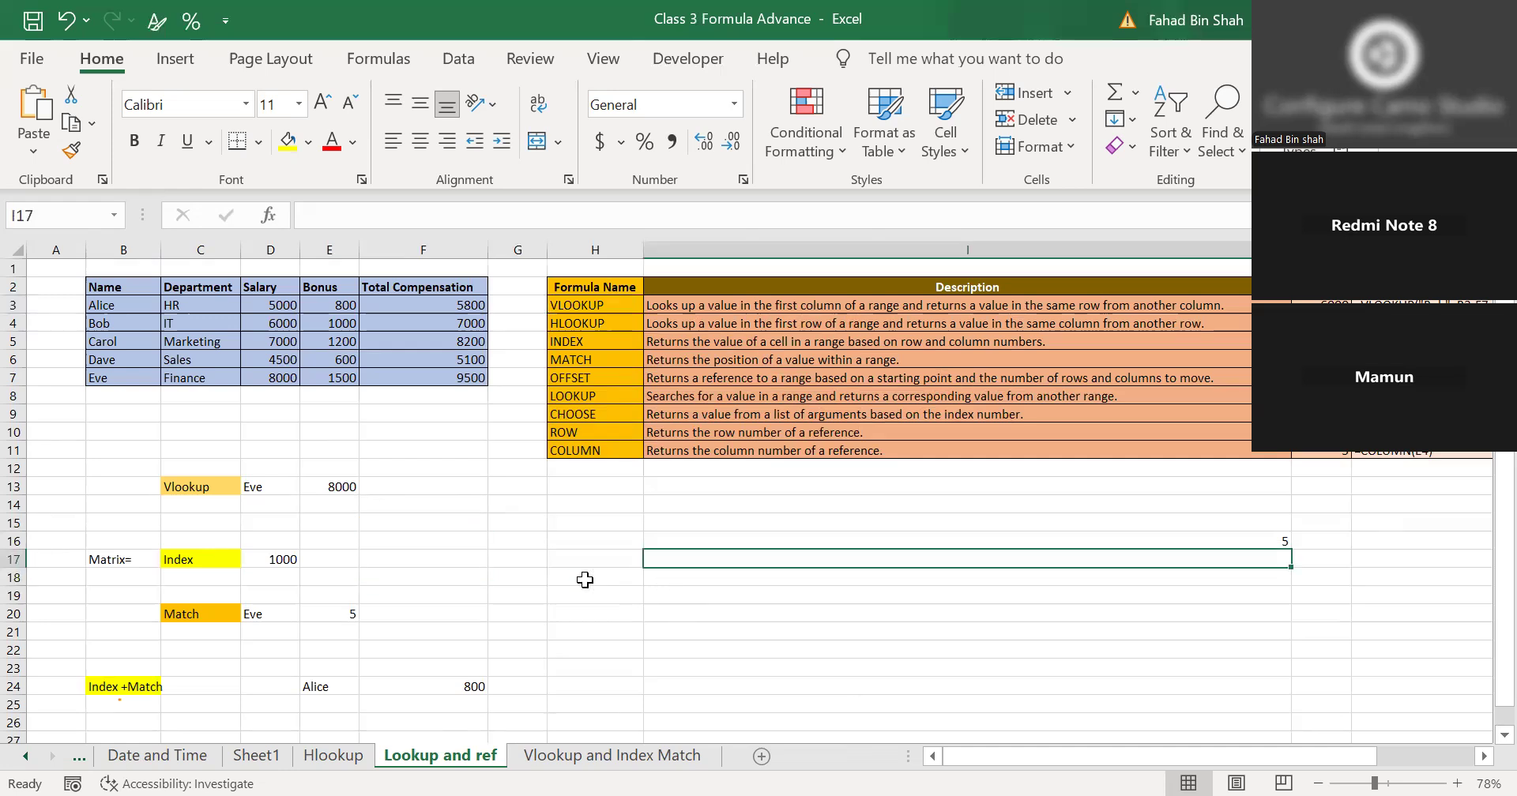
pyautogui.click(584, 579)
pyautogui.write('=')
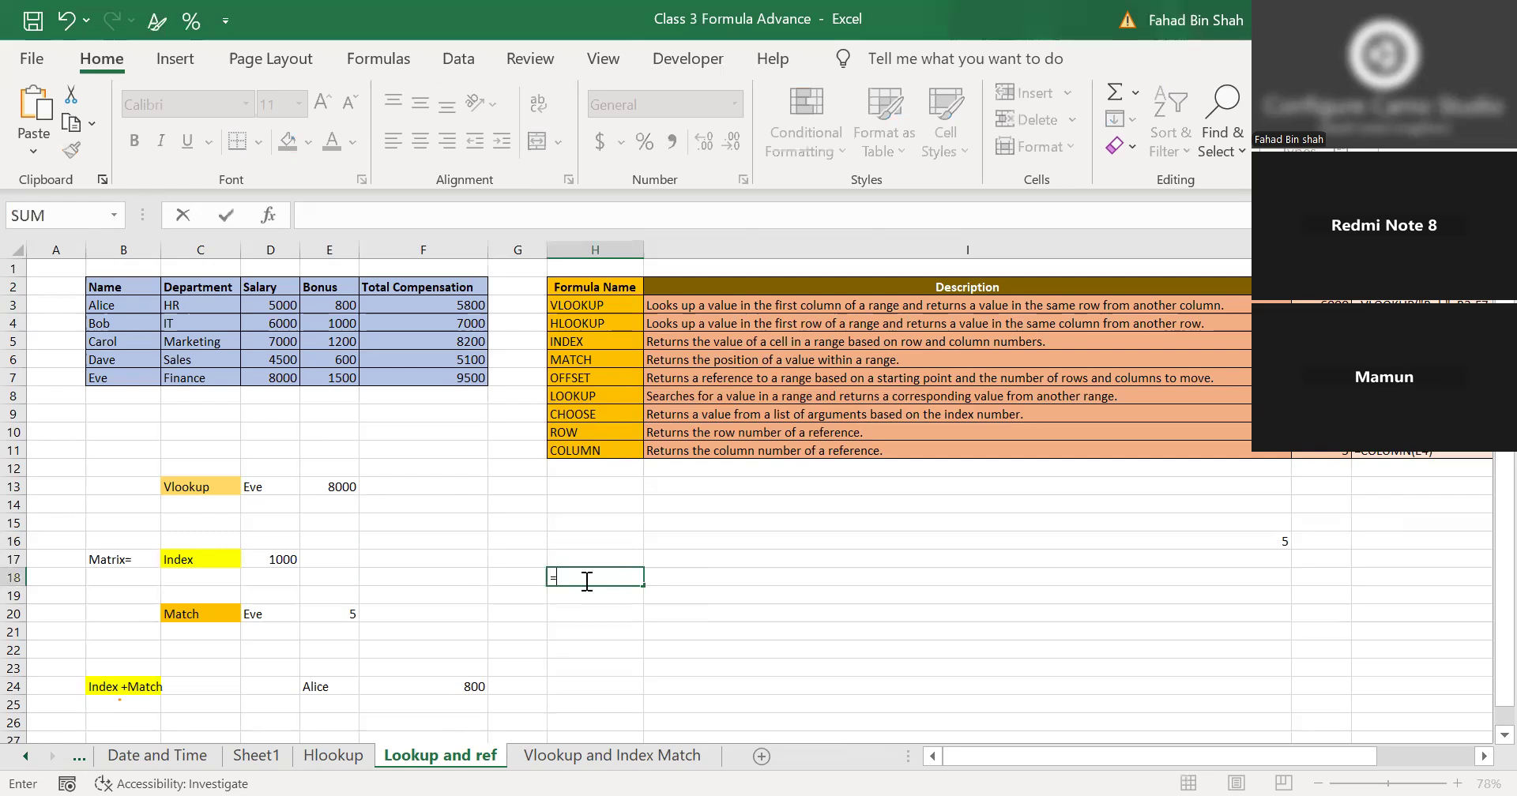
pyautogui.write('VLOOKUP(')
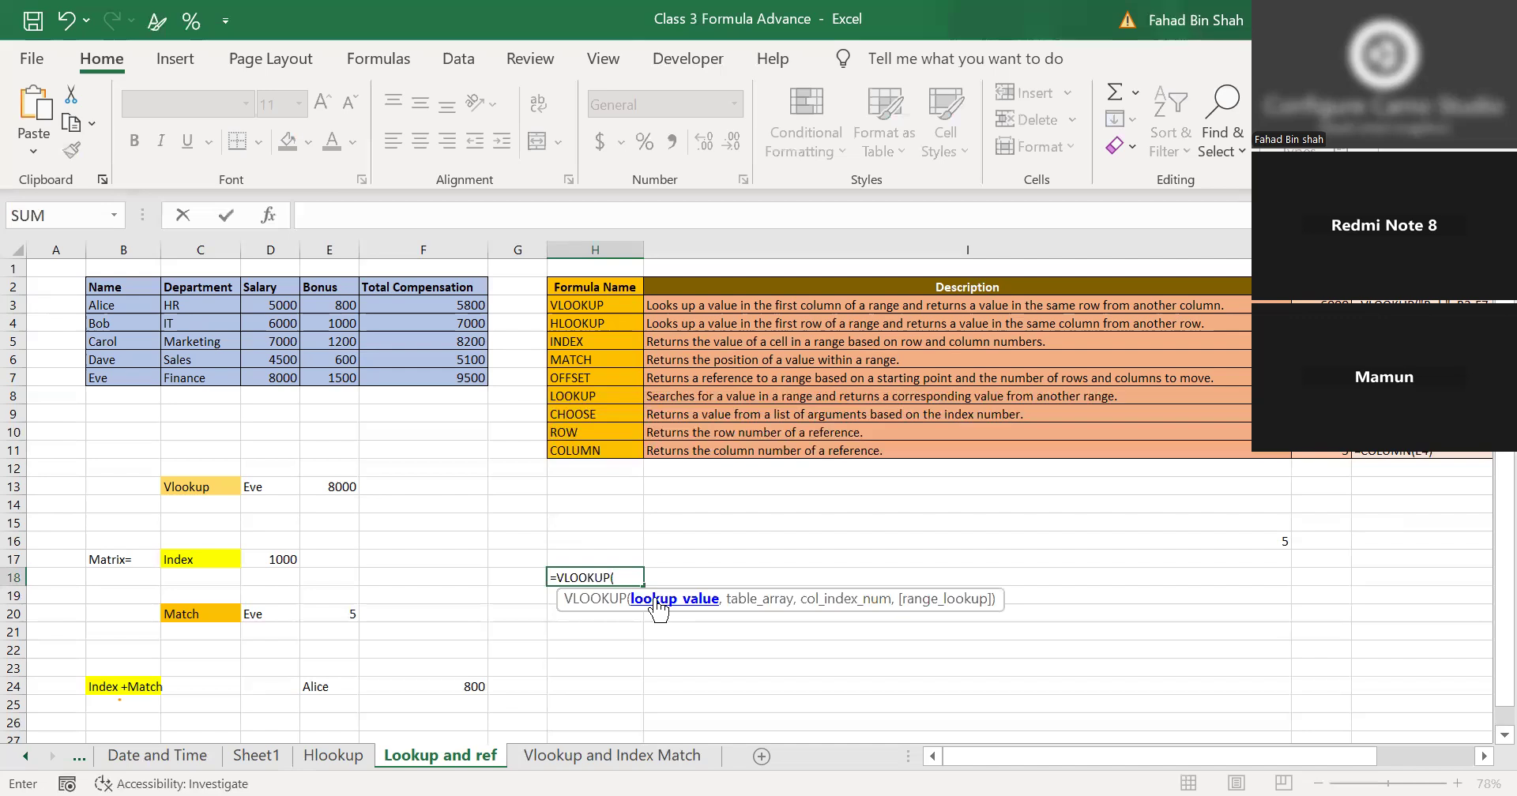
pyautogui.click(515, 577)
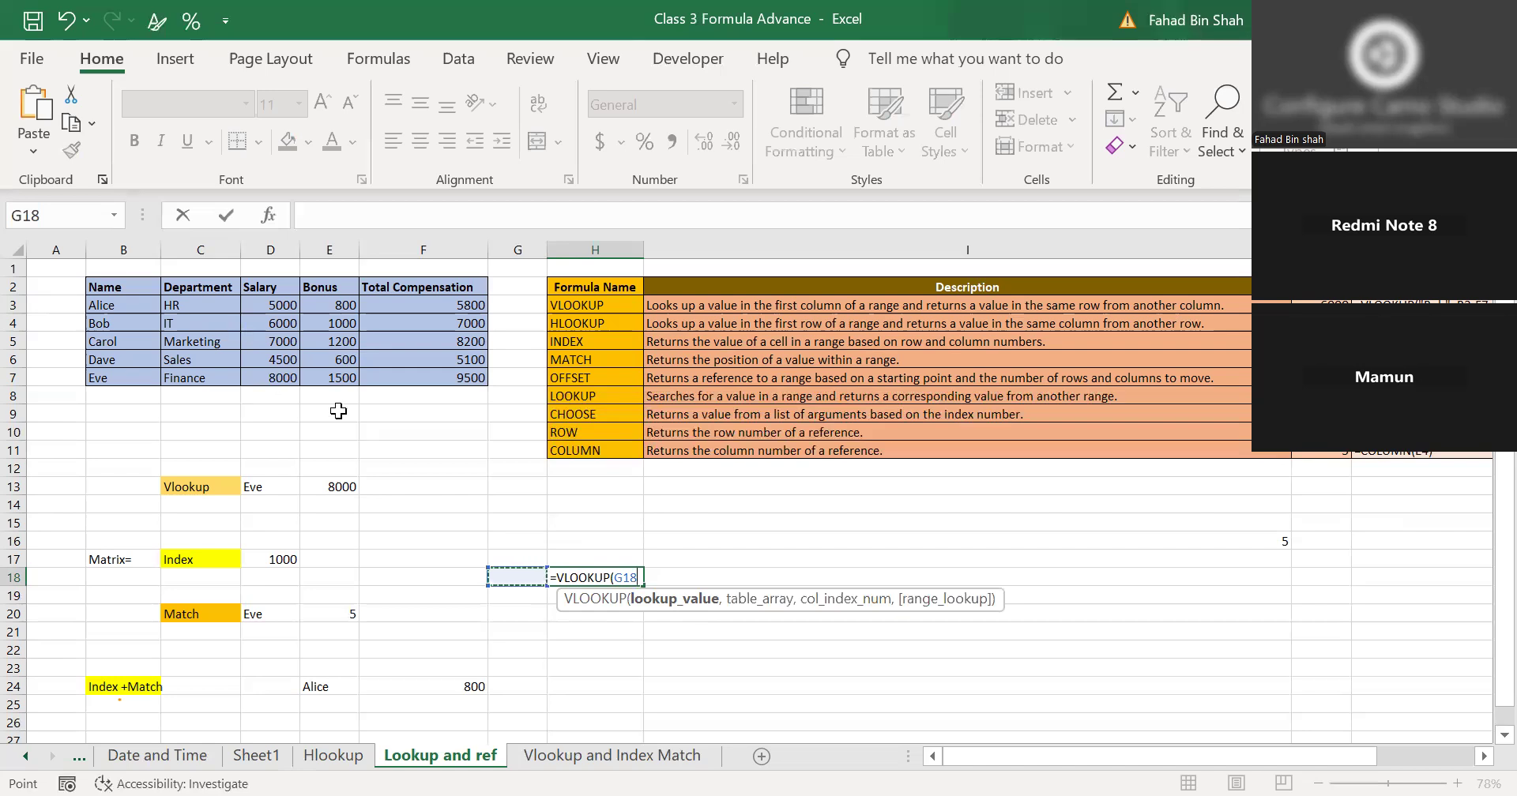
pyautogui.write(',')
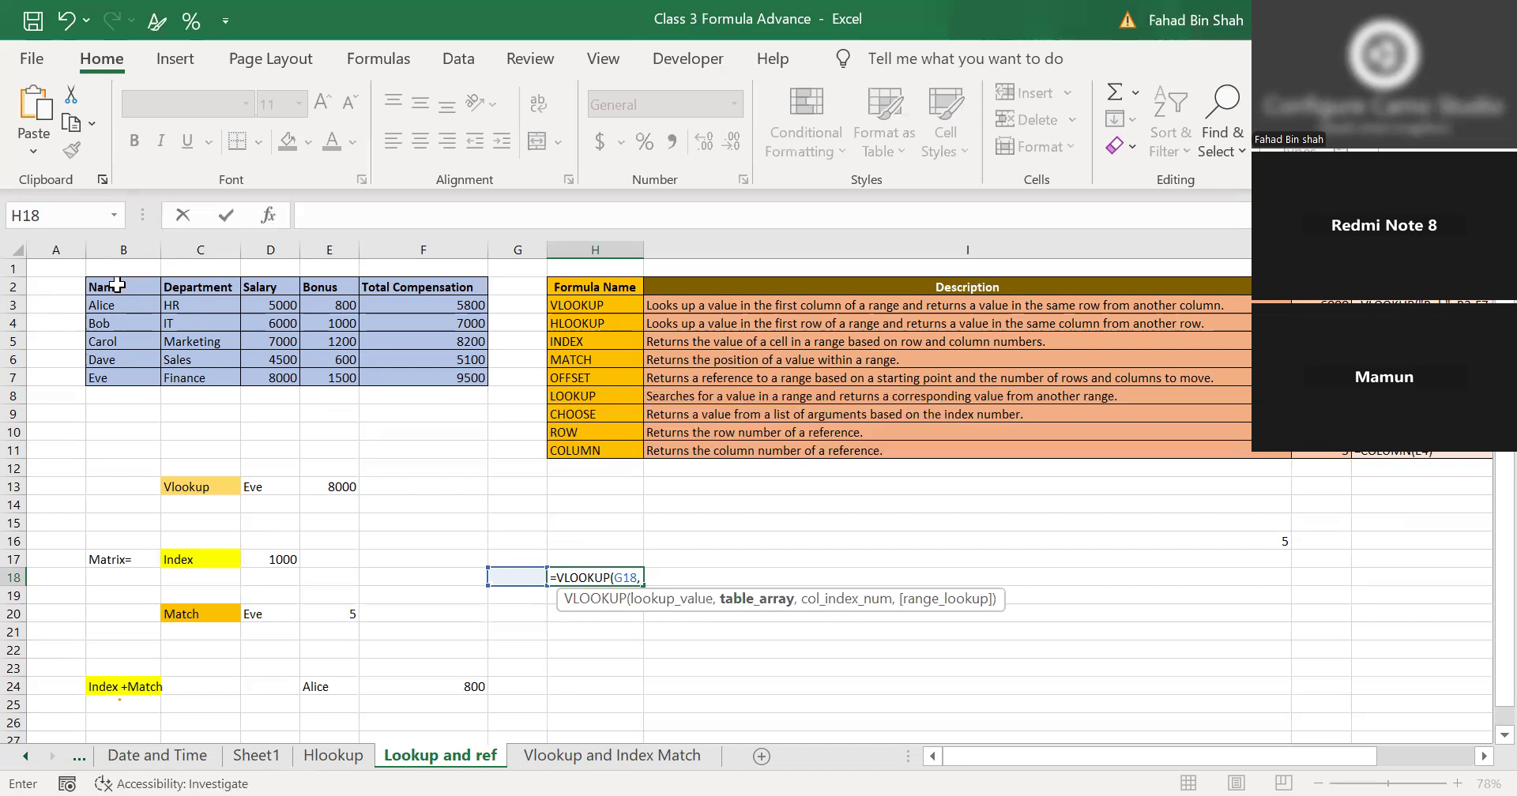
pyautogui.moveTo(116, 285); pyautogui.dragTo(117, 304)
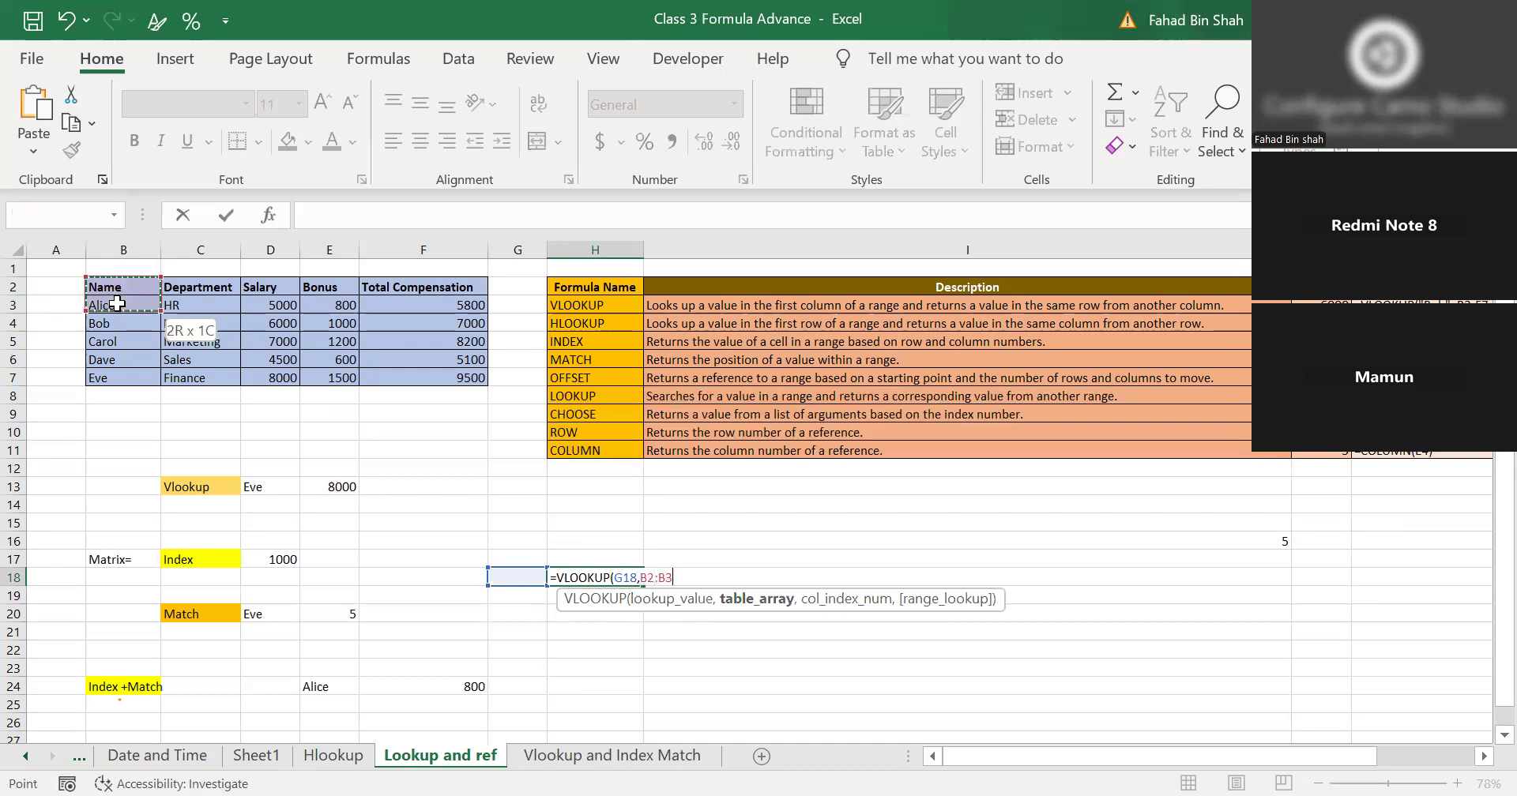
pyautogui.moveTo(139, 370); pyautogui.dragTo(464, 377)
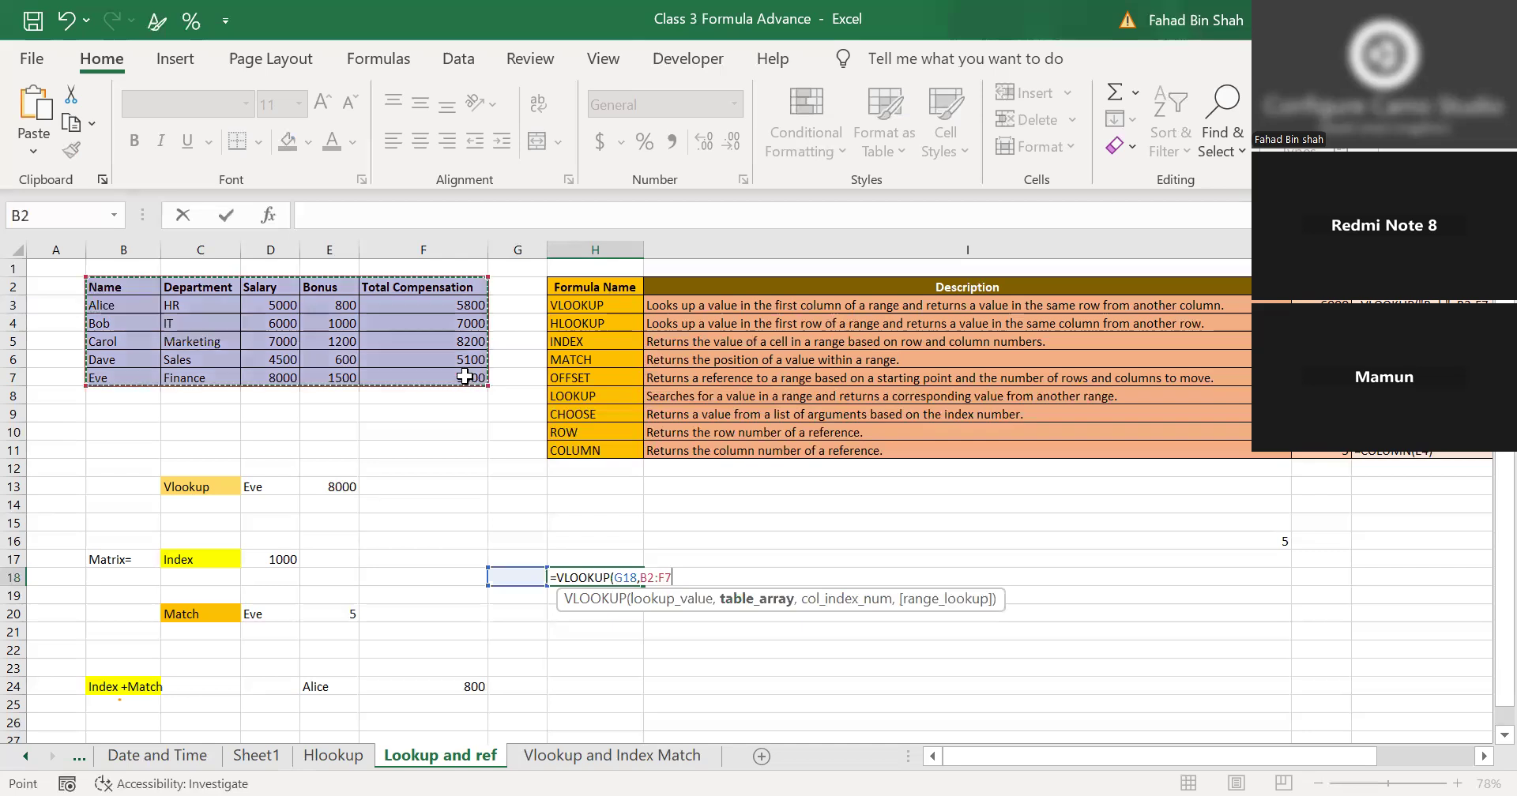
pyautogui.write(',')
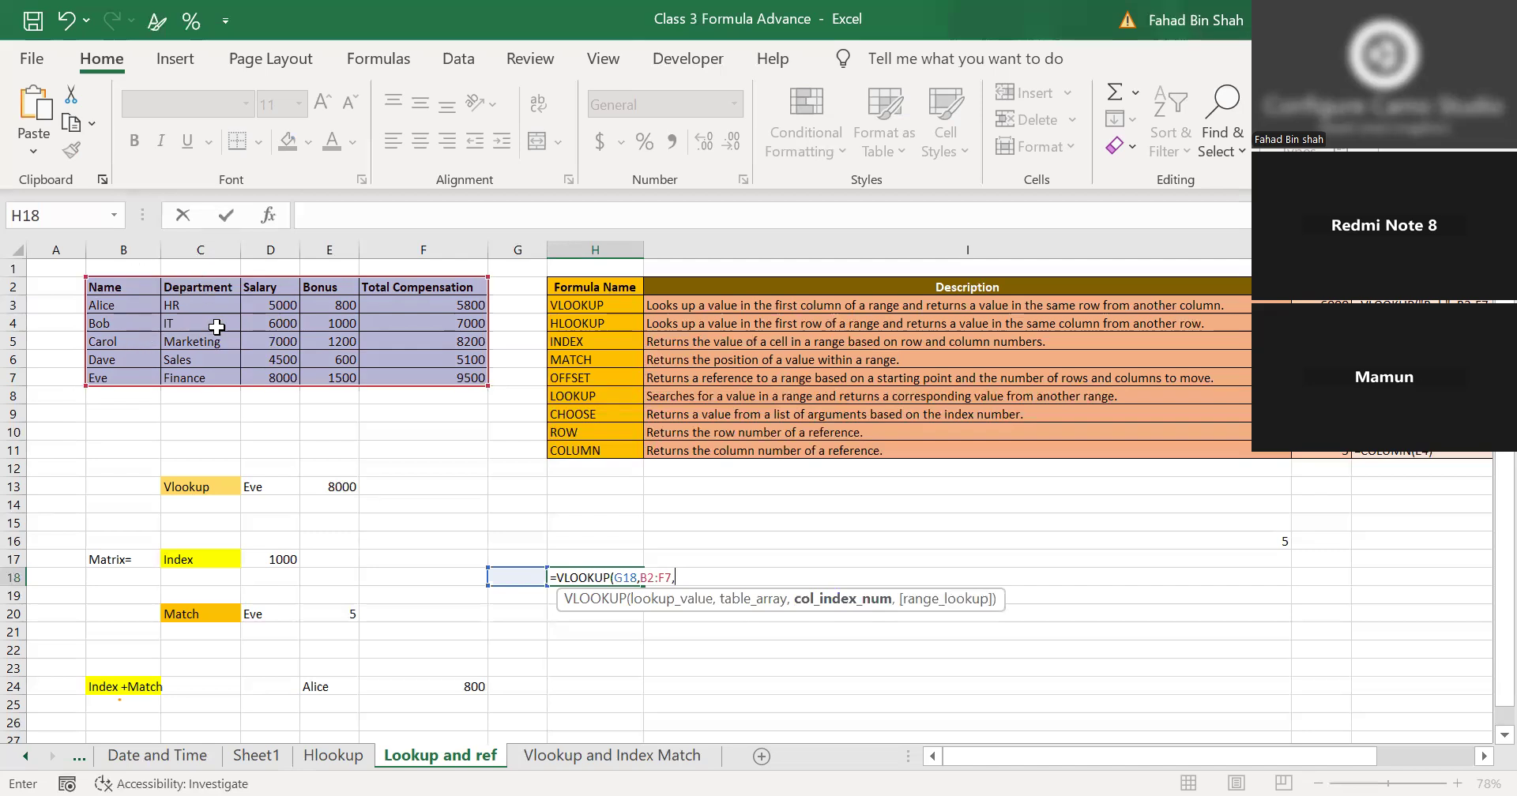
# Complete the VLOOKUP in H18 with column index 3 and FALSE for an exact match.
pyautogui.write('3,')
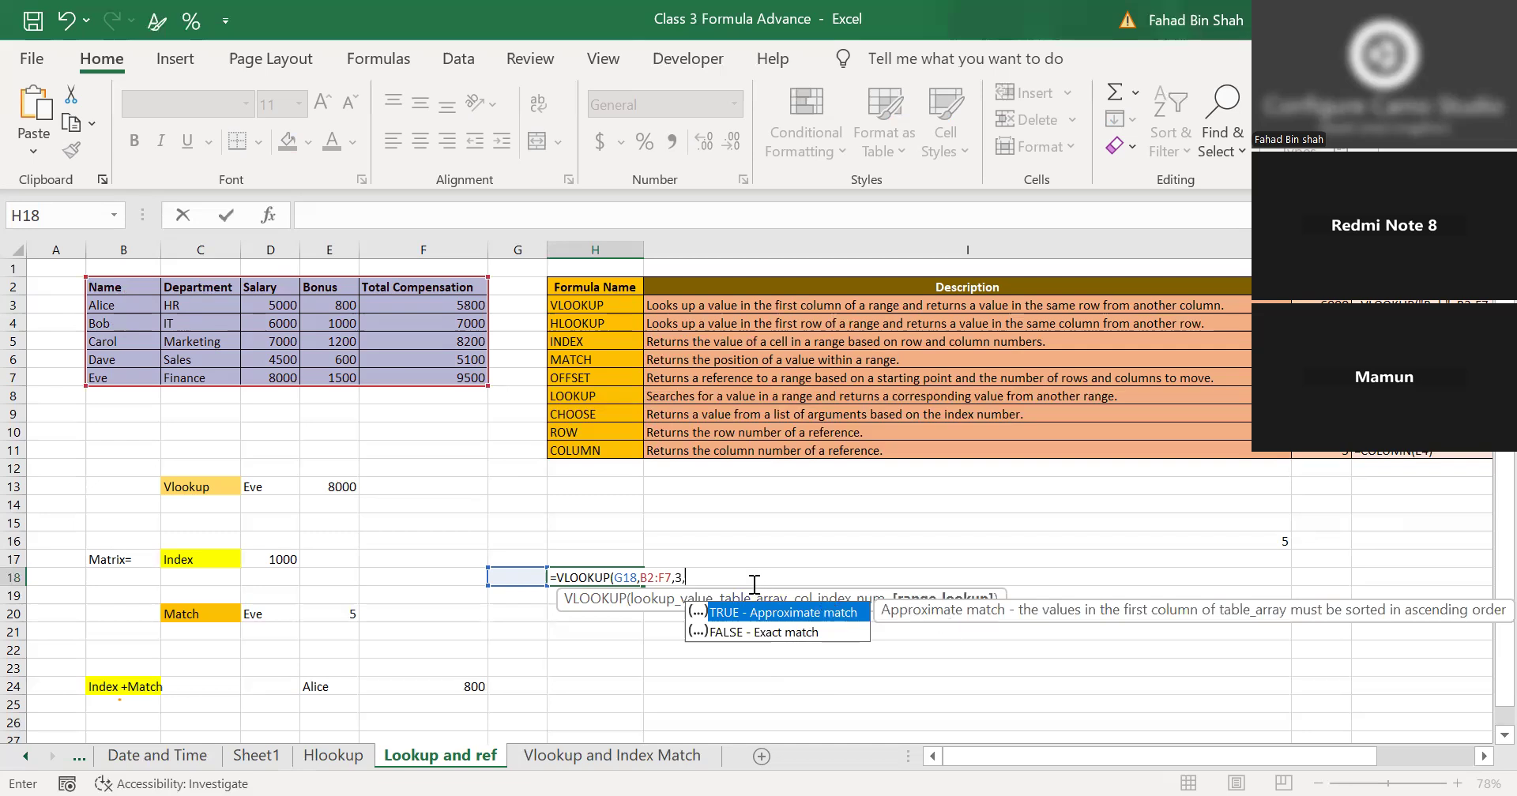
pyautogui.press('BackSpace')
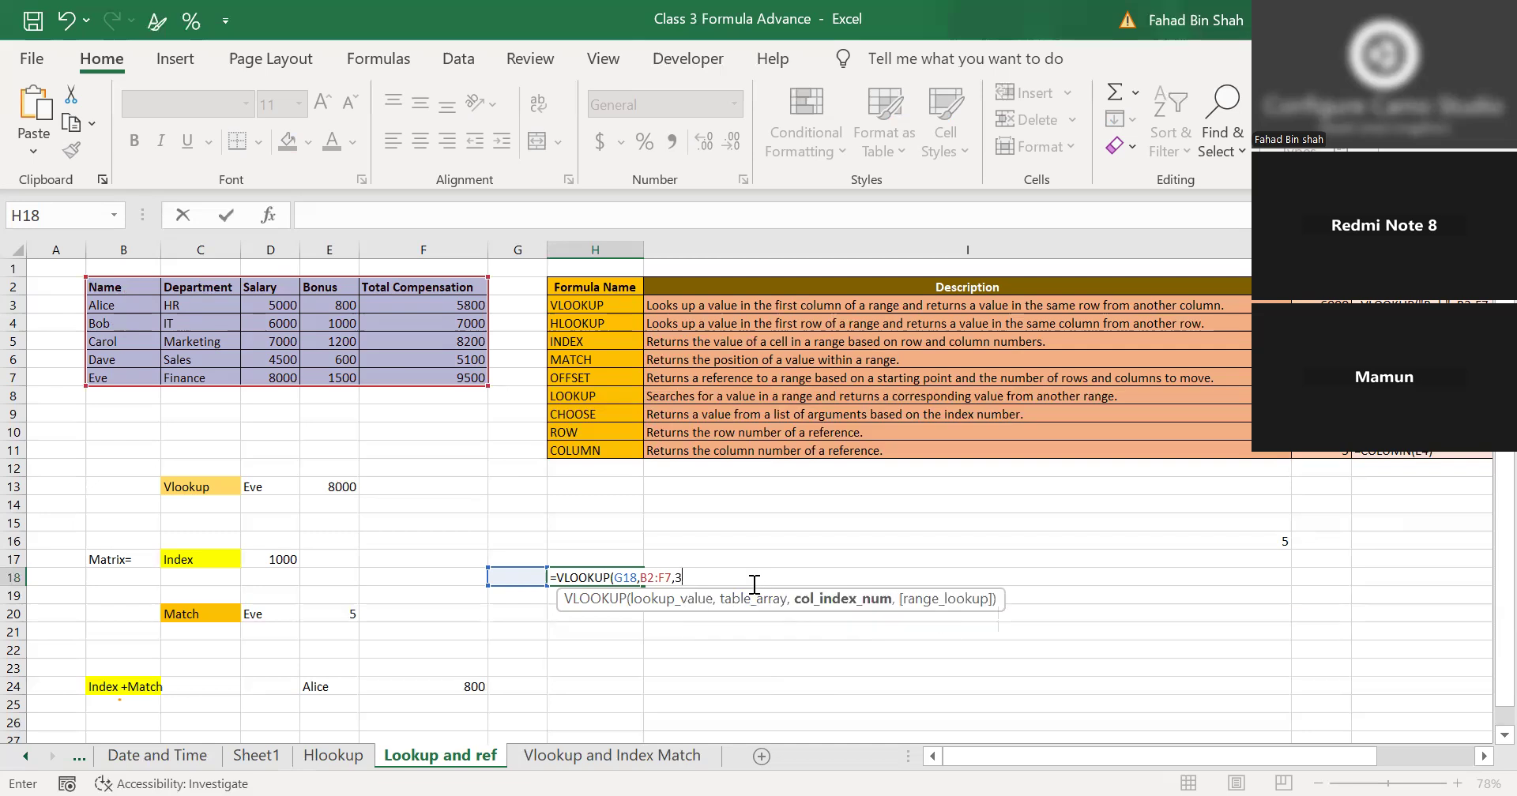
pyautogui.write(',')
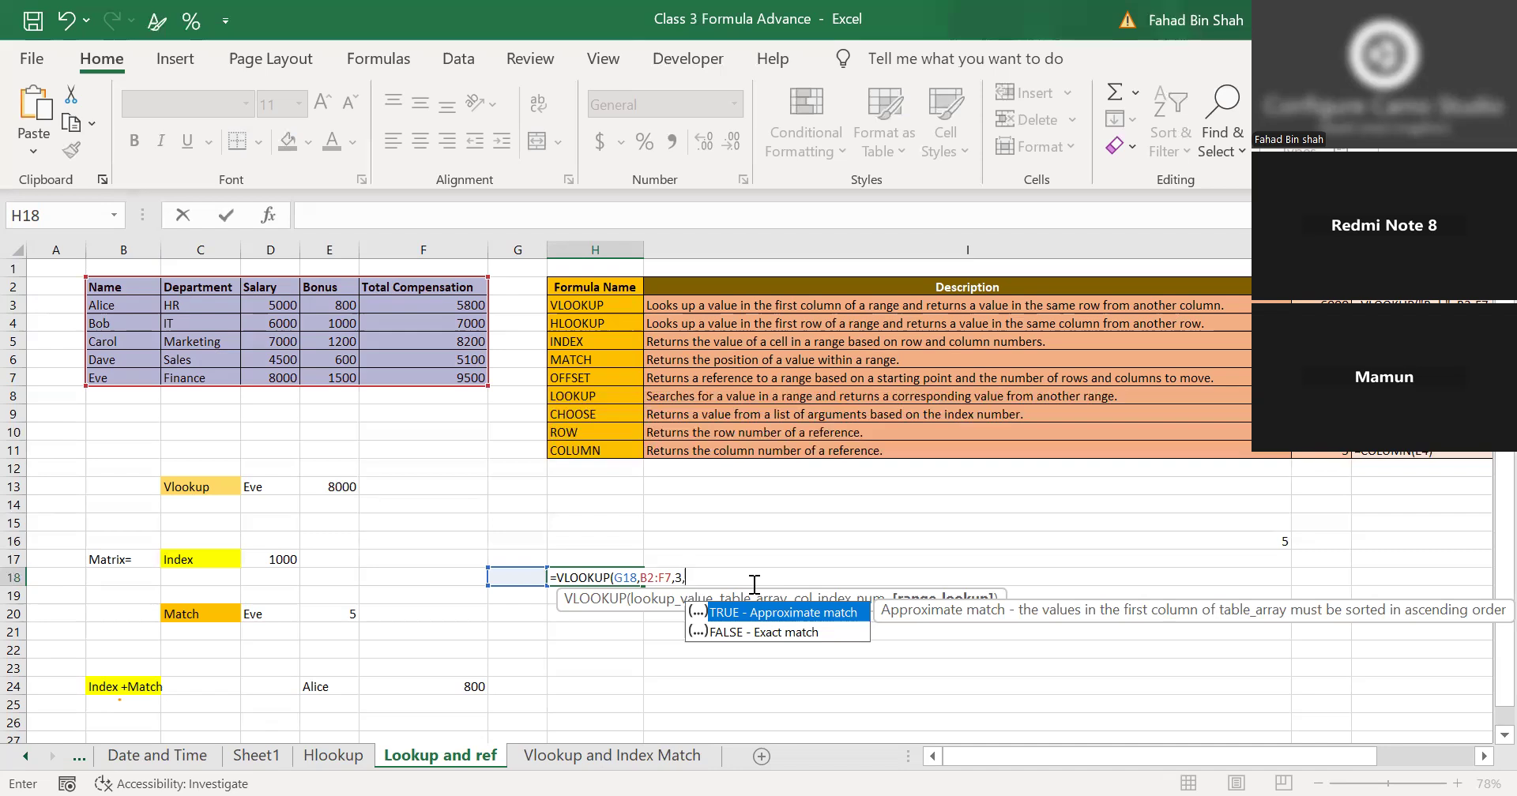
pyautogui.press('Down')
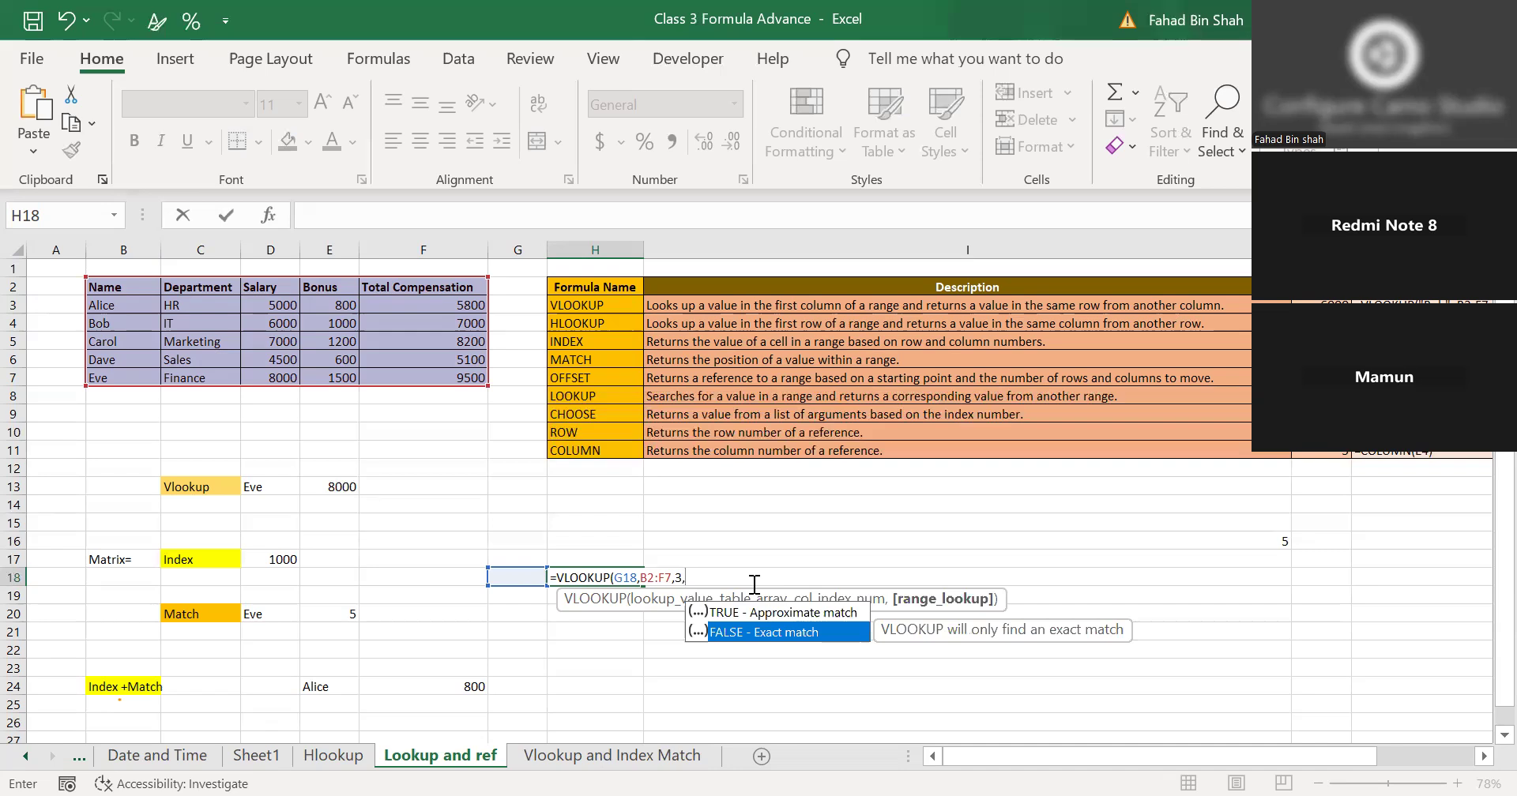
pyautogui.press('Tab')
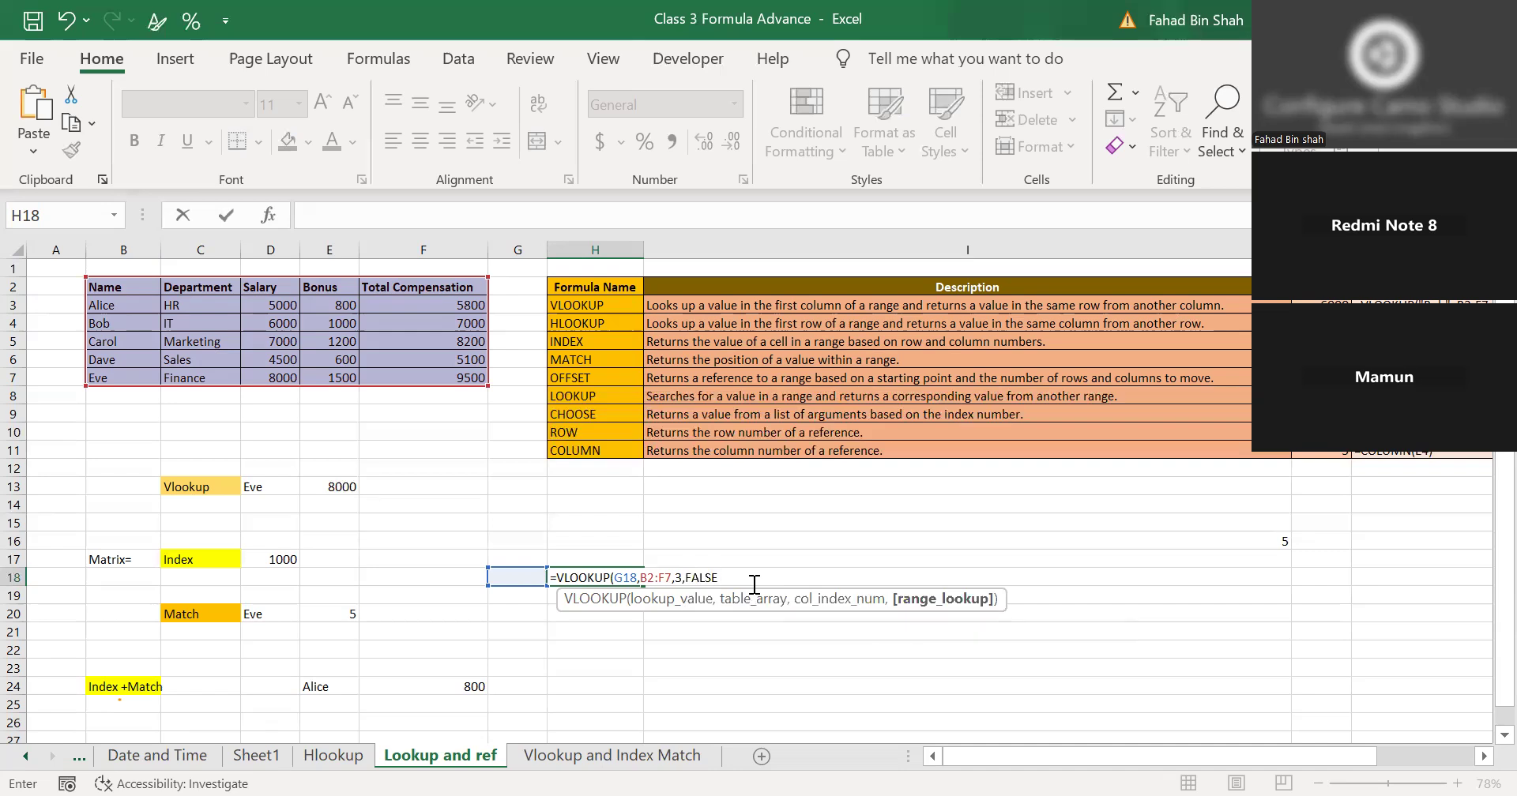
pyautogui.write(')')
pyautogui.press('Return')
# Enter the HR employee's name in cell G18 as the lookup value and check the salary in H18.
pyautogui.click(610, 577)
pyautogui.click(502, 579)
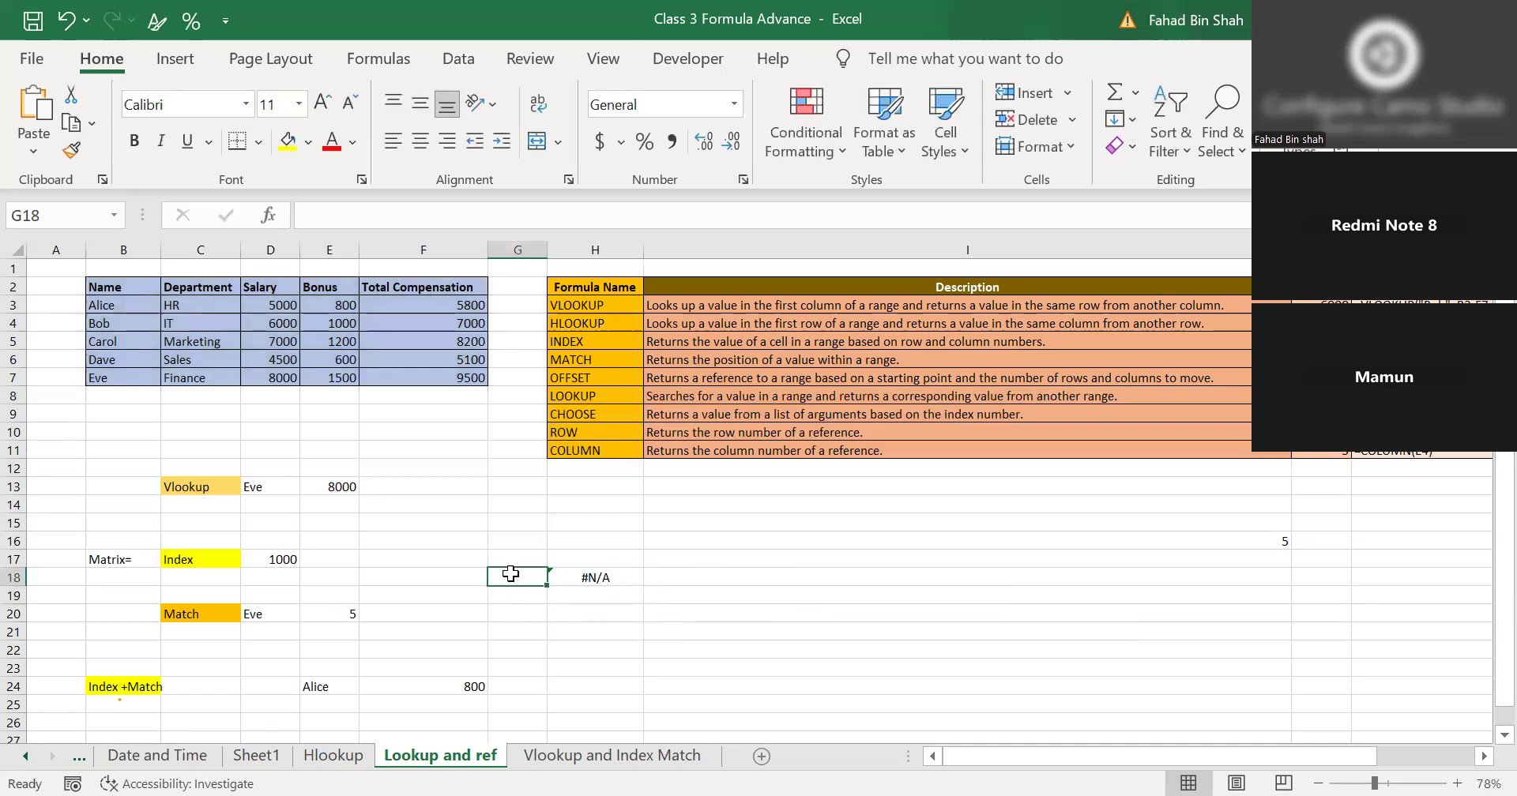
pyautogui.click(602, 579)
pyautogui.click(501, 577)
pyautogui.write('Alice')
pyautogui.press('Return')
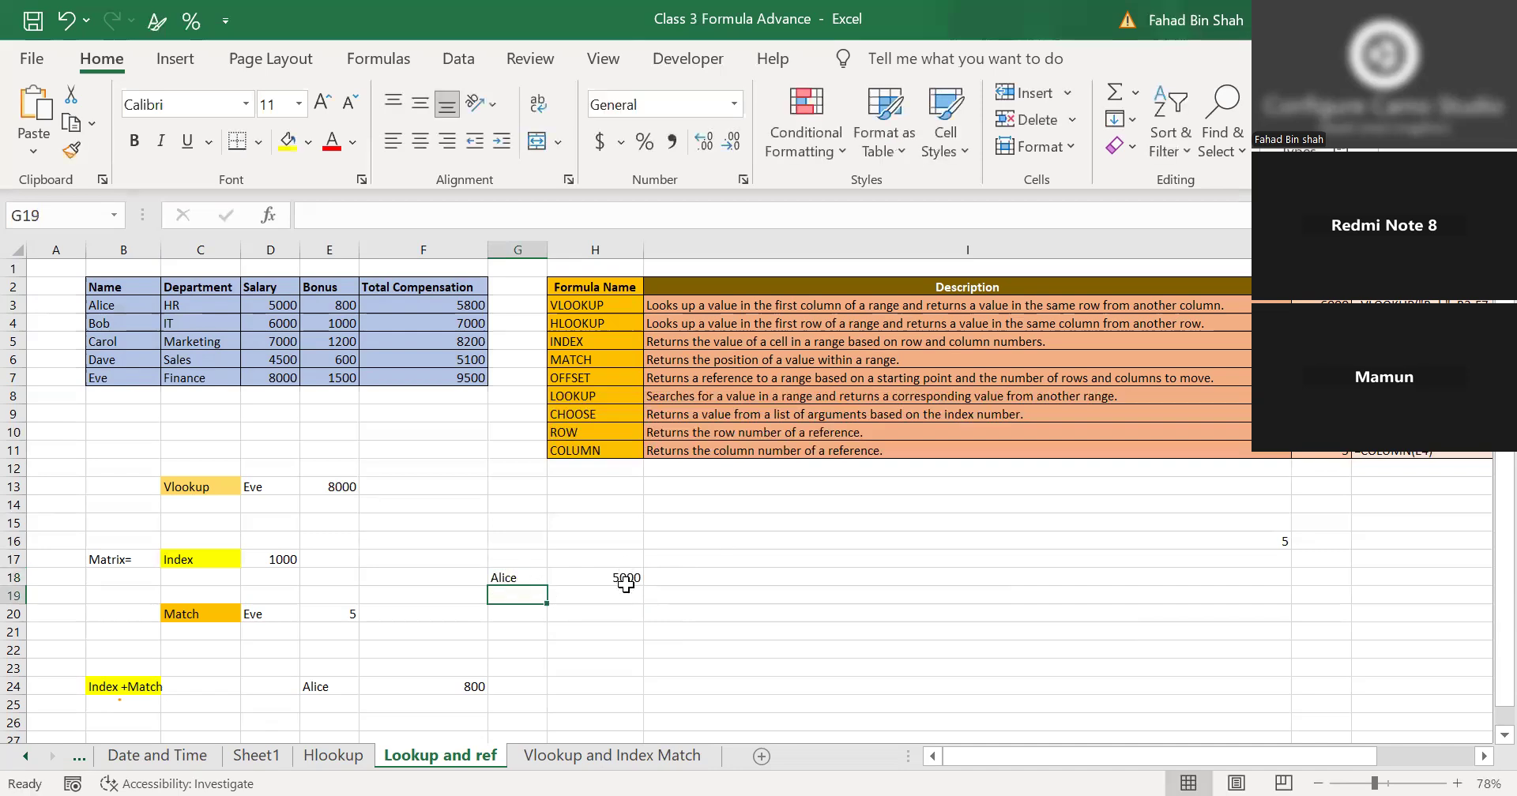
pyautogui.click(626, 579)
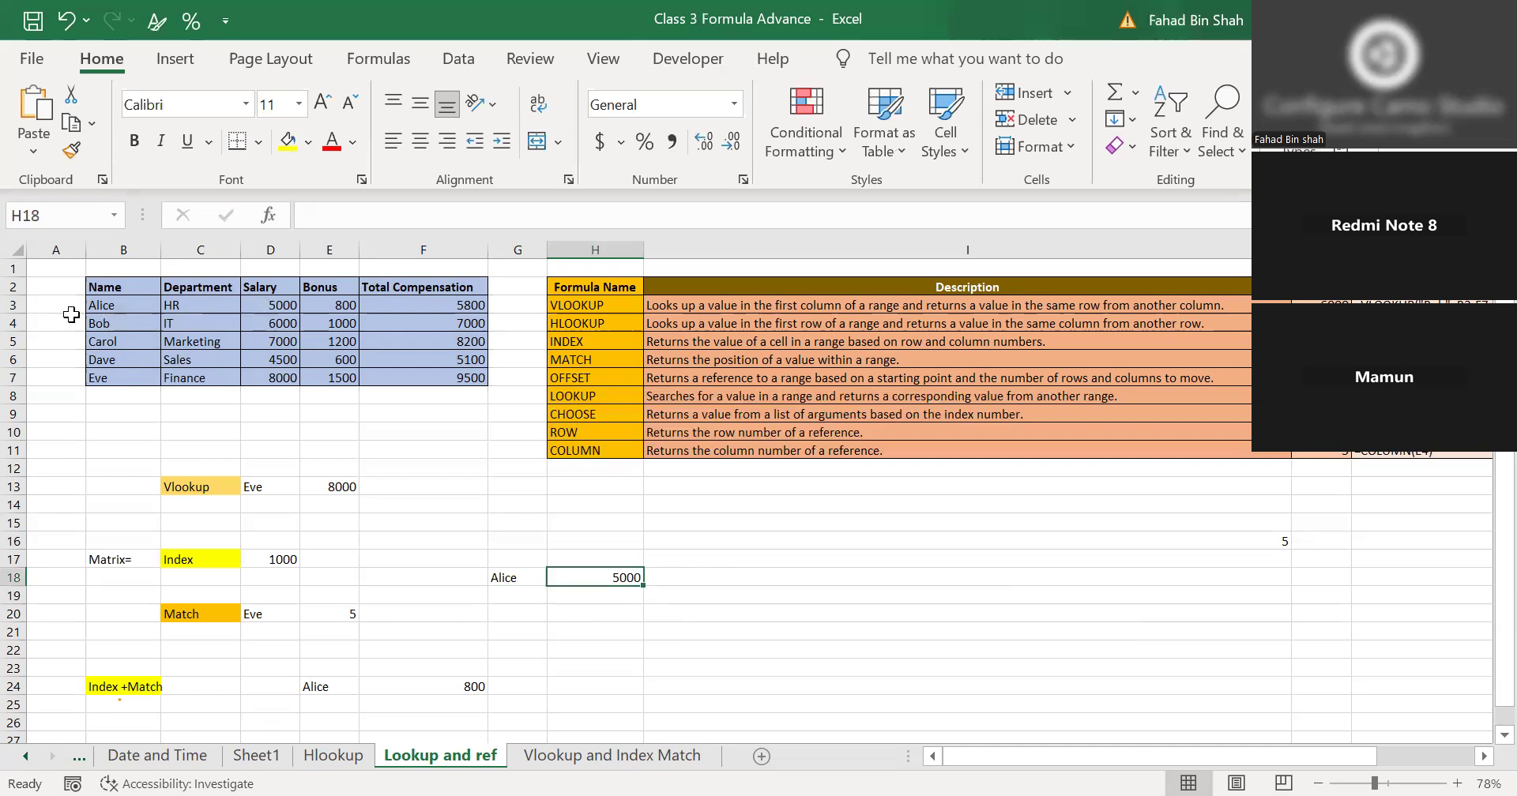
# Replace the lookup value in cell G18 with the Marketing employee's name.
pyautogui.click(510, 578)
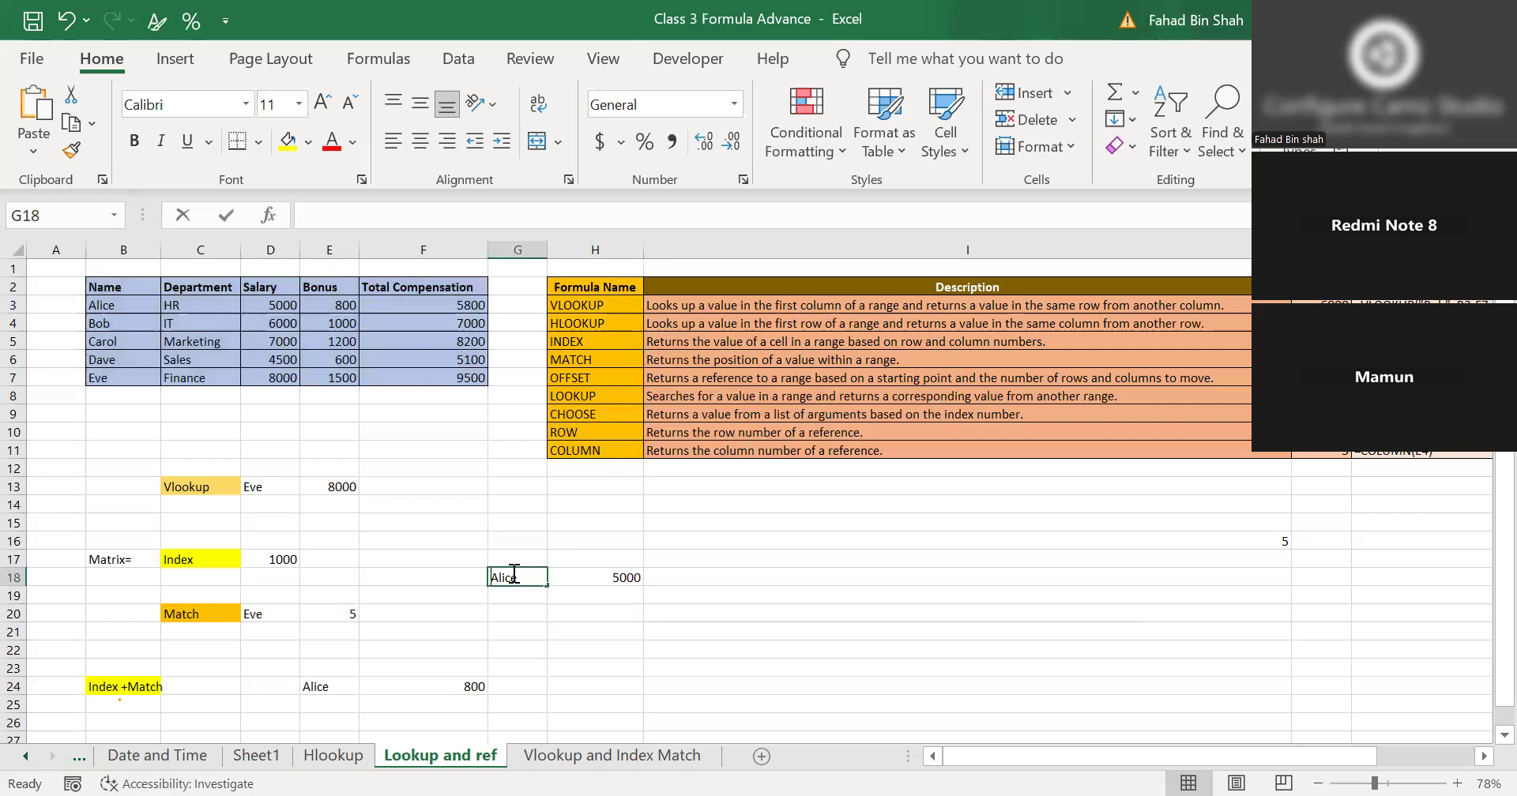
pyautogui.write('Carol')
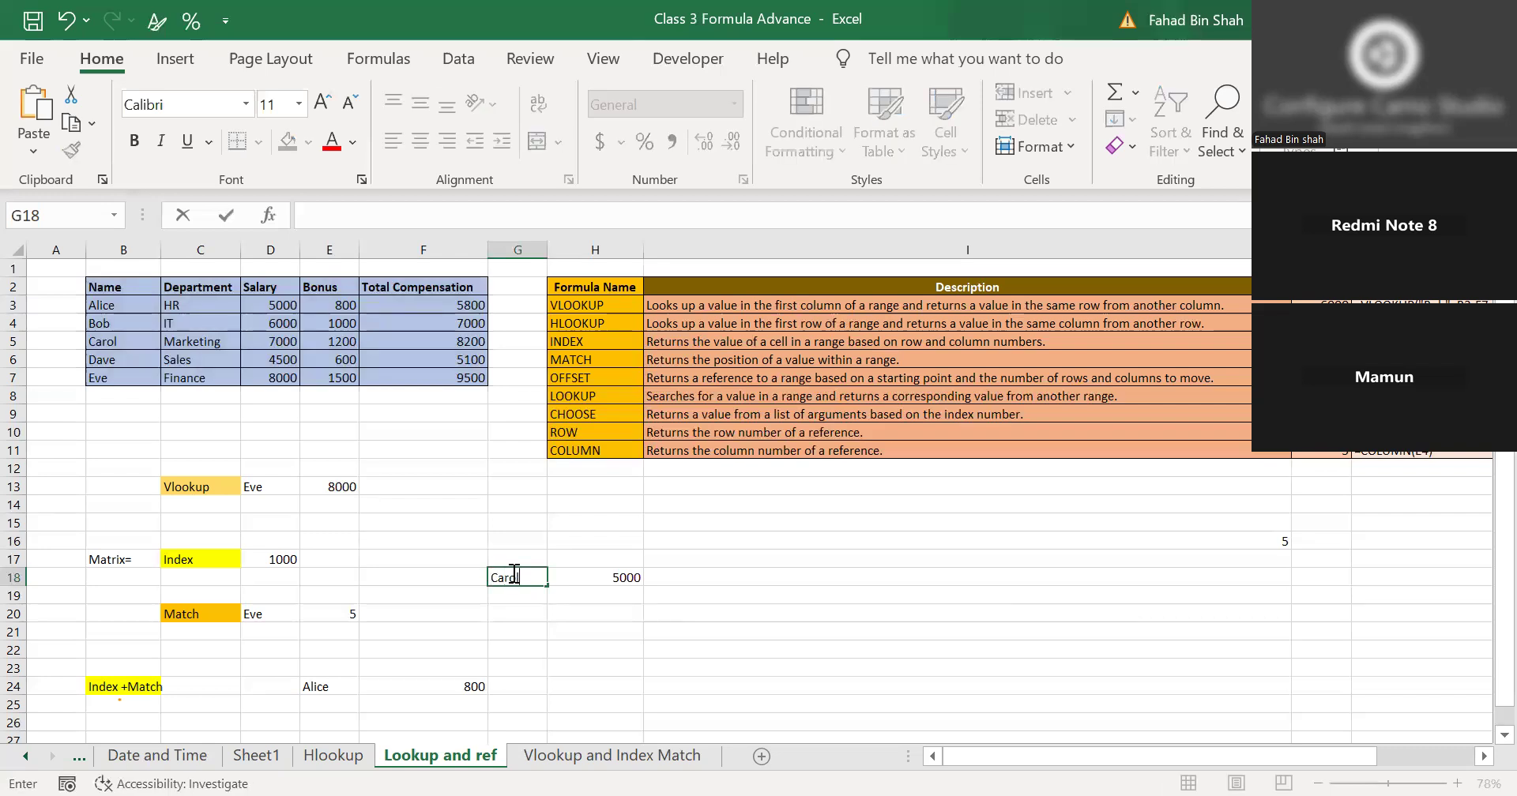
pyautogui.press('Return')
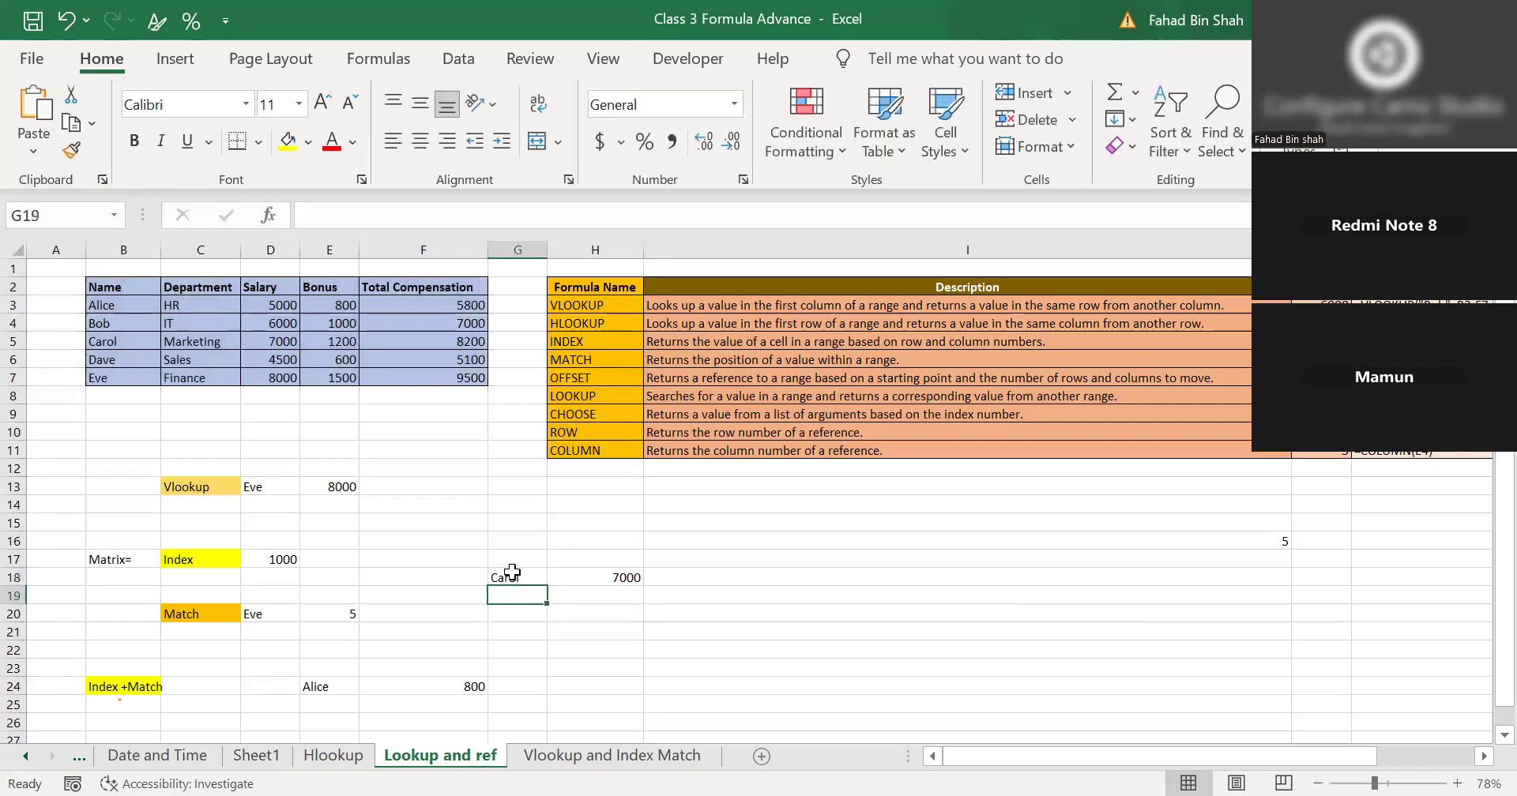
pyautogui.click(624, 581)
# Replace the lookup value in cell G18 with the Finance employee's name.
pyautogui.click(529, 579)
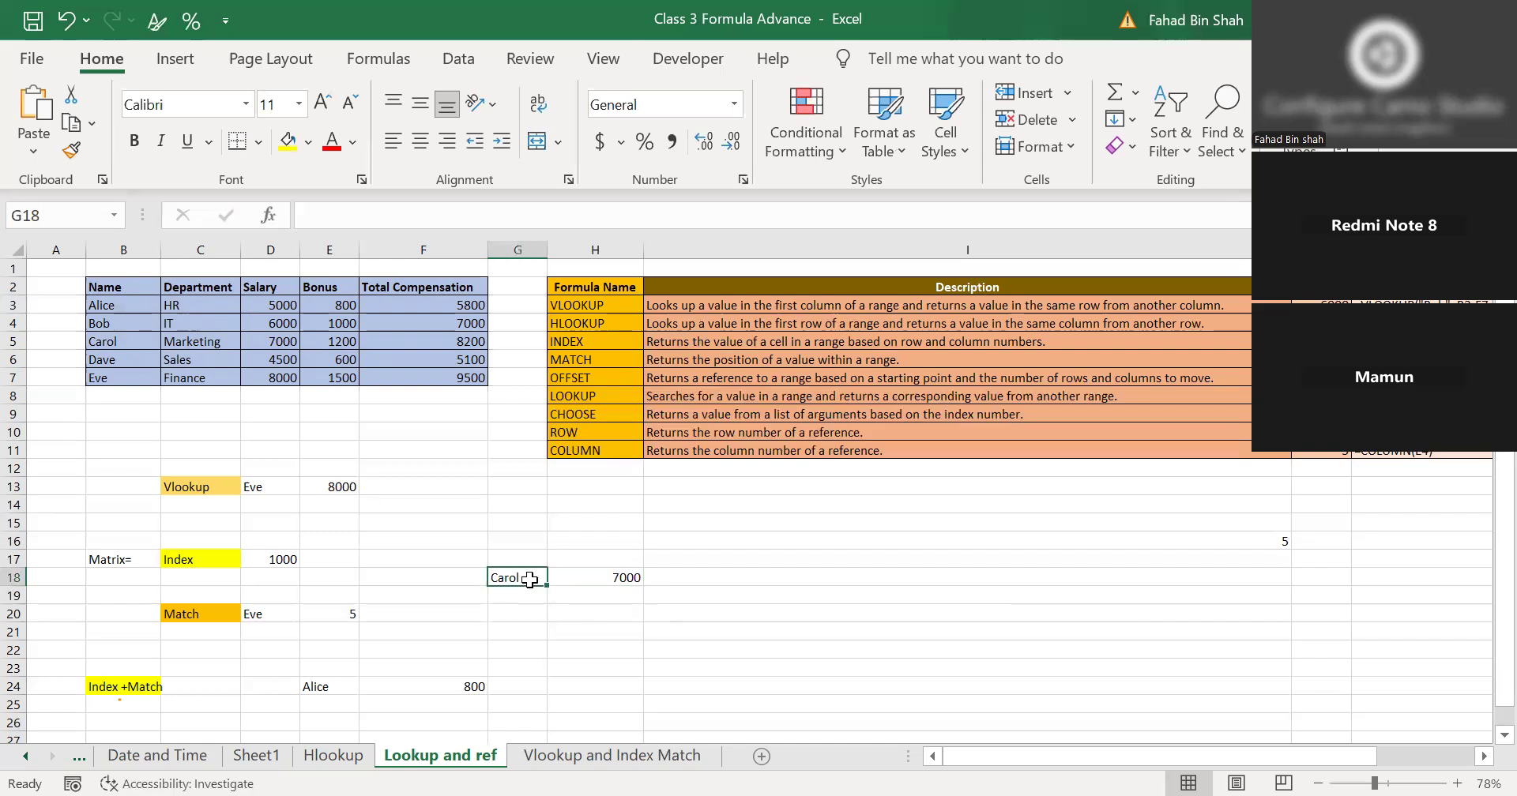
pyautogui.doubleClick(529, 579)
pyautogui.press('BackSpace')
pyautogui.press('BackSpace')
pyautogui.press('BackSpace')
pyautogui.press('BackSpace')
pyautogui.press('BackSpace')
pyautogui.write('Eve')
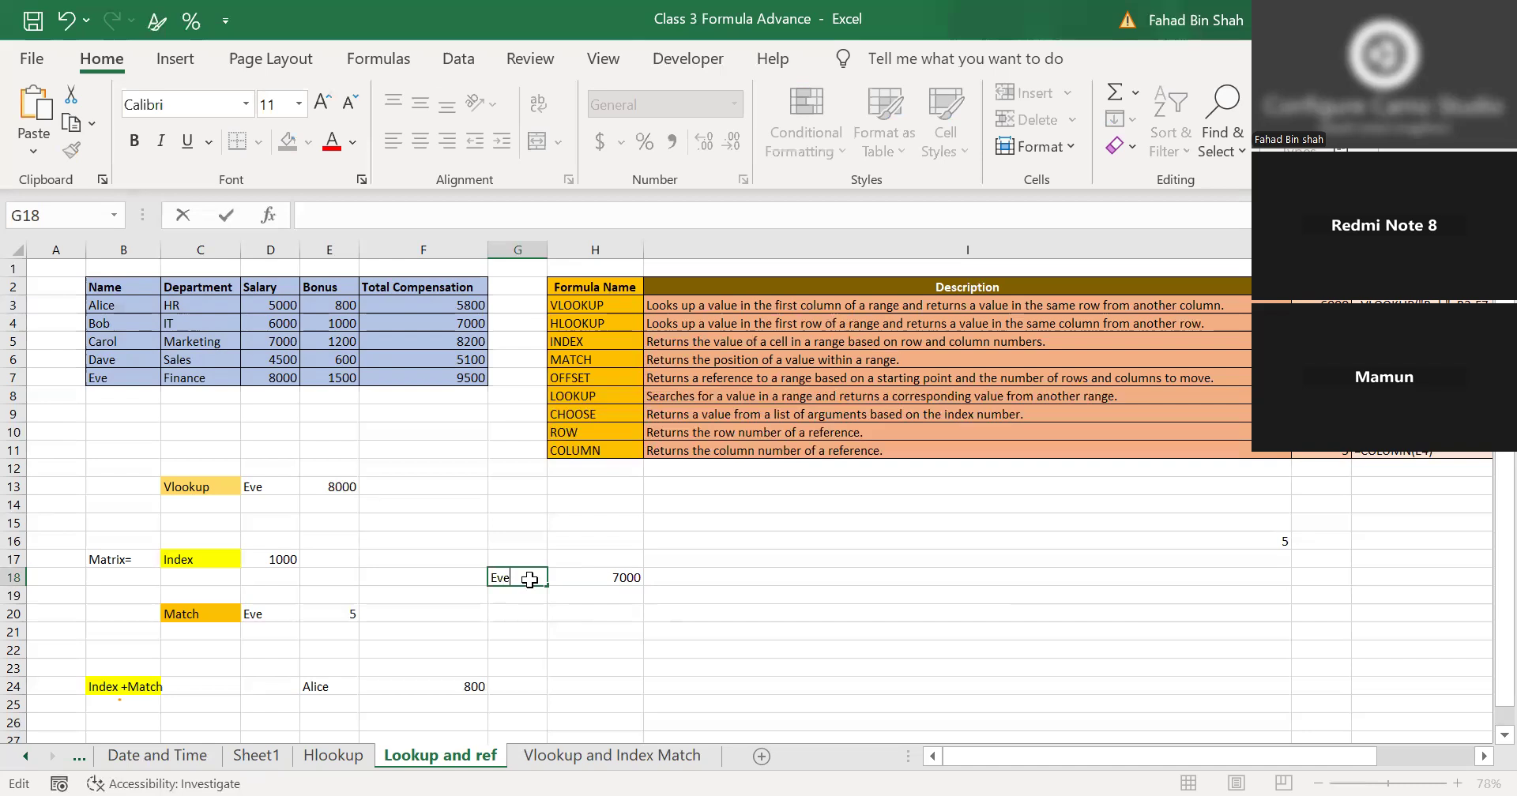
pyautogui.press('Return')
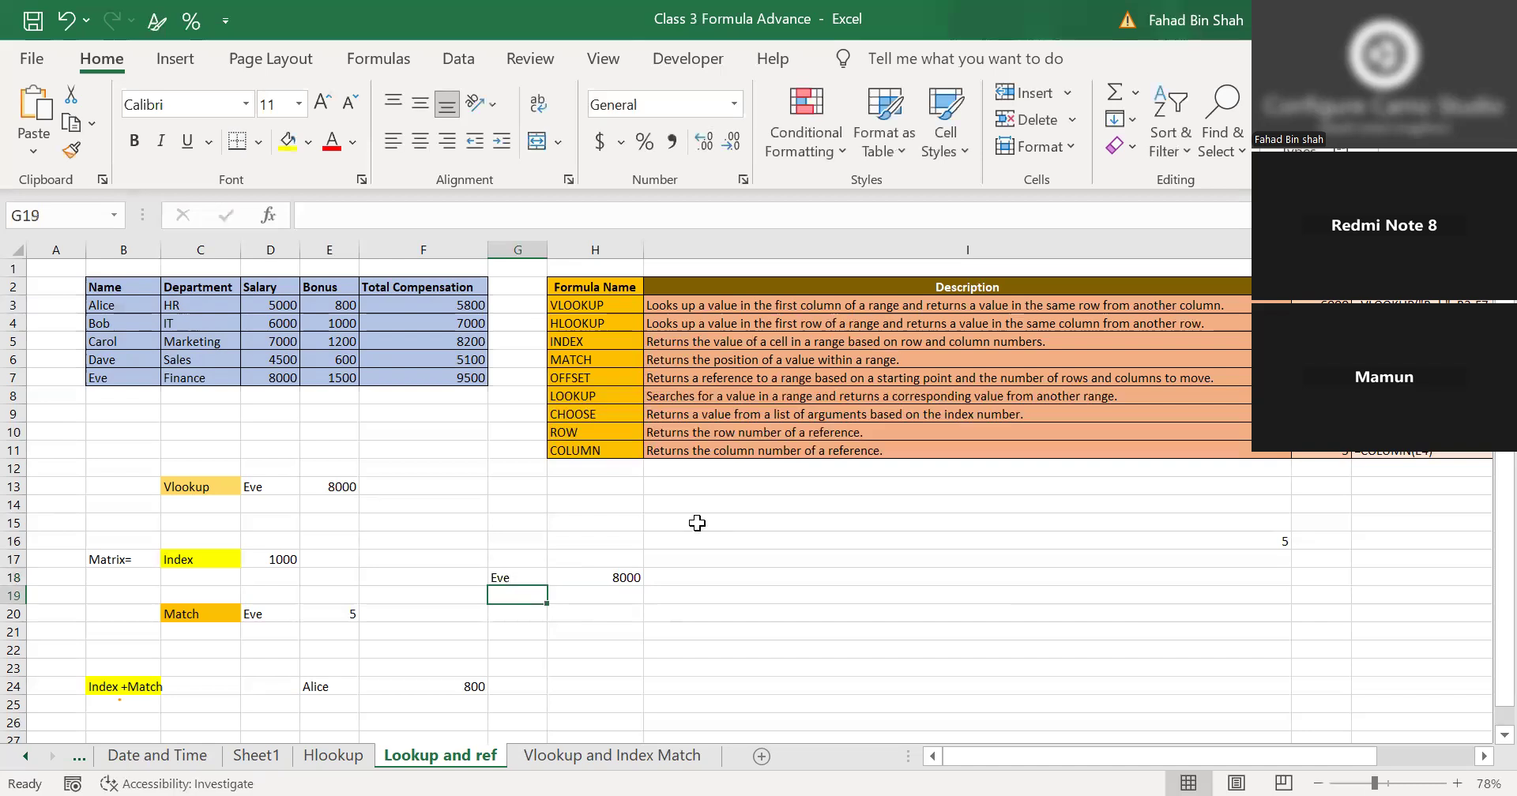
# Review the range_lookup options of the VLOOKUP in H18 and keep FALSE for an exact match.
pyautogui.doubleClick(605, 576)
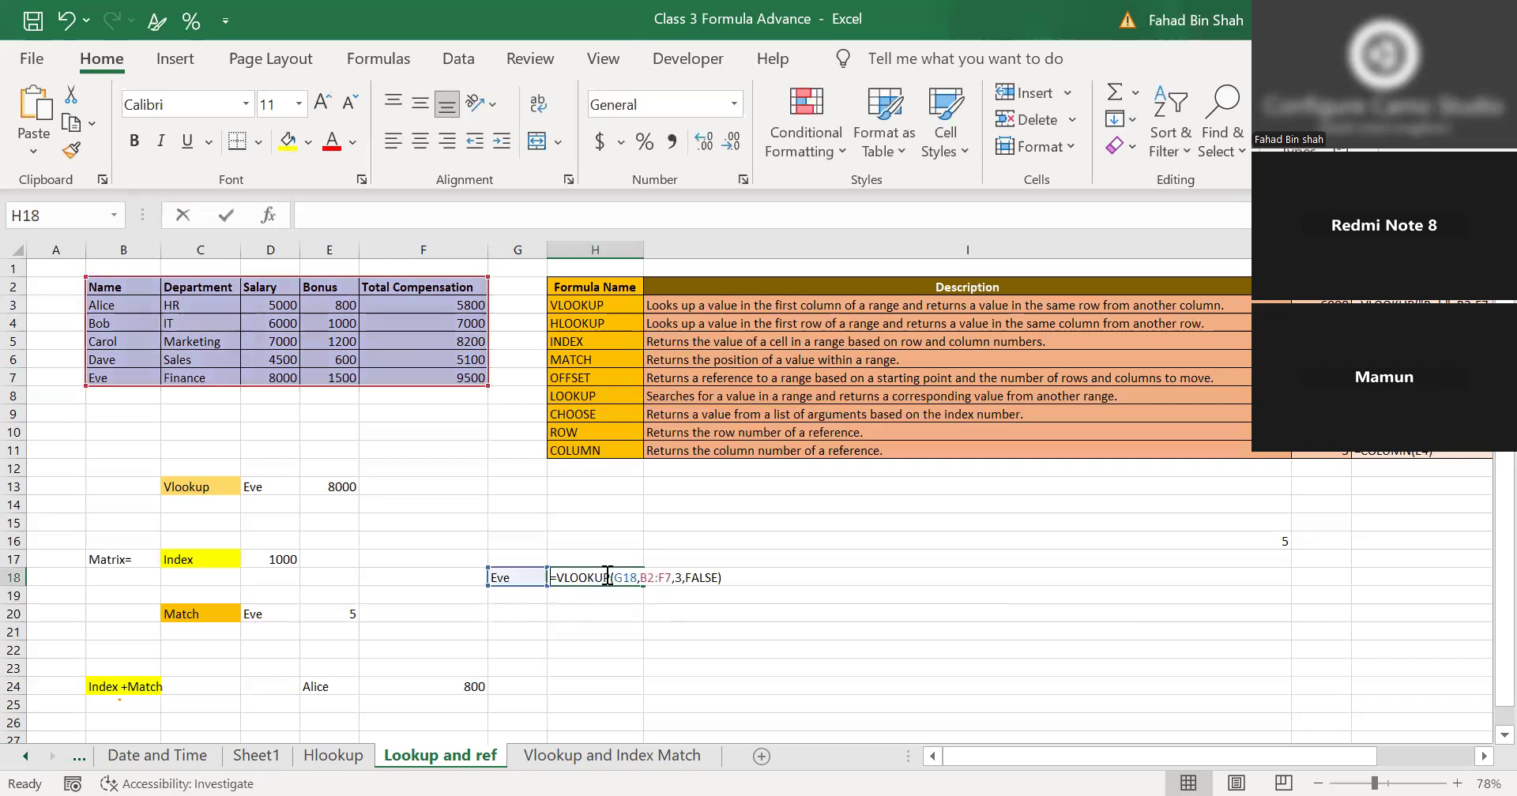
pyautogui.click(719, 577)
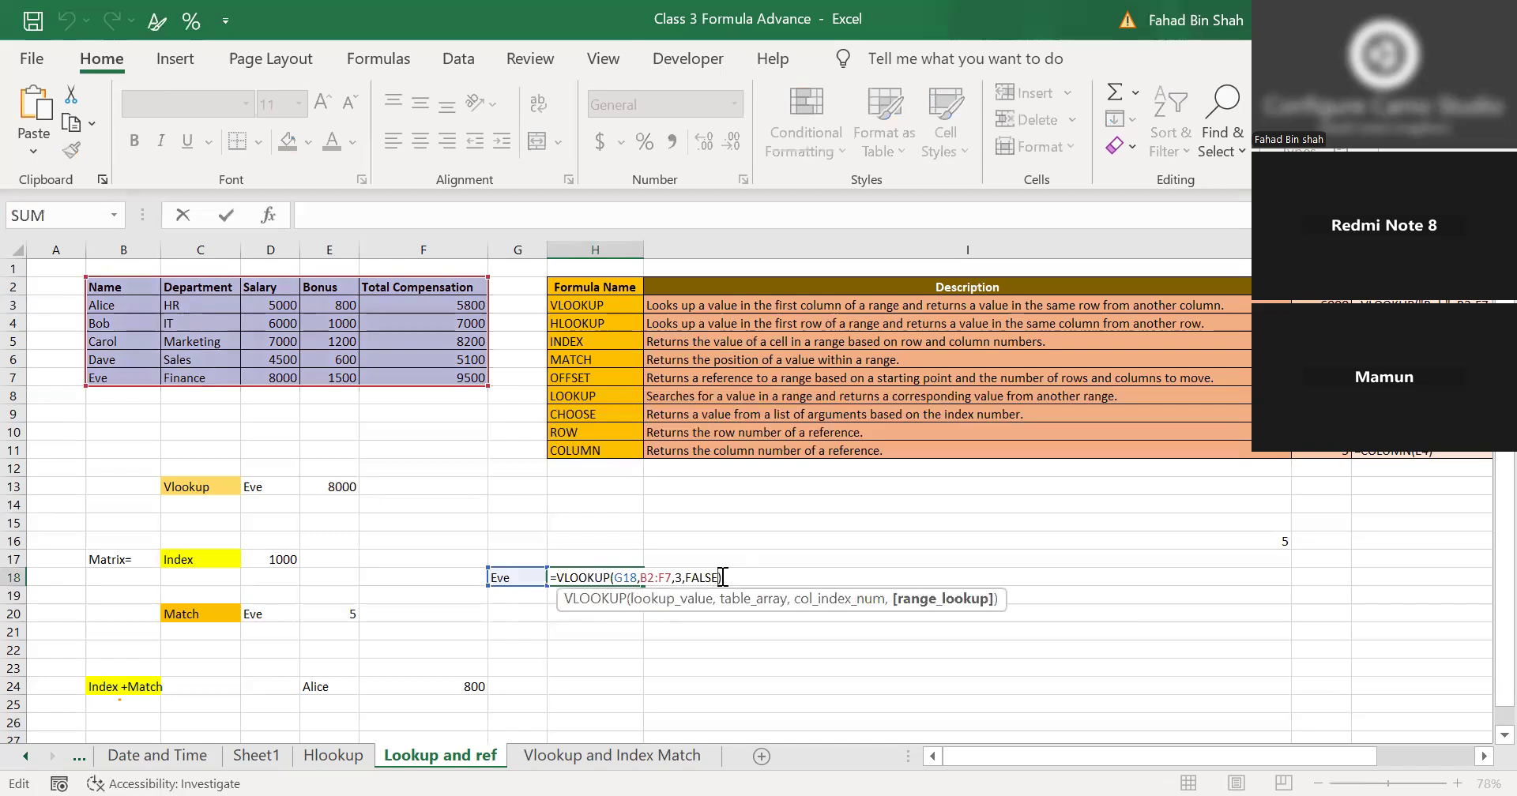
pyautogui.press('BackSpace')
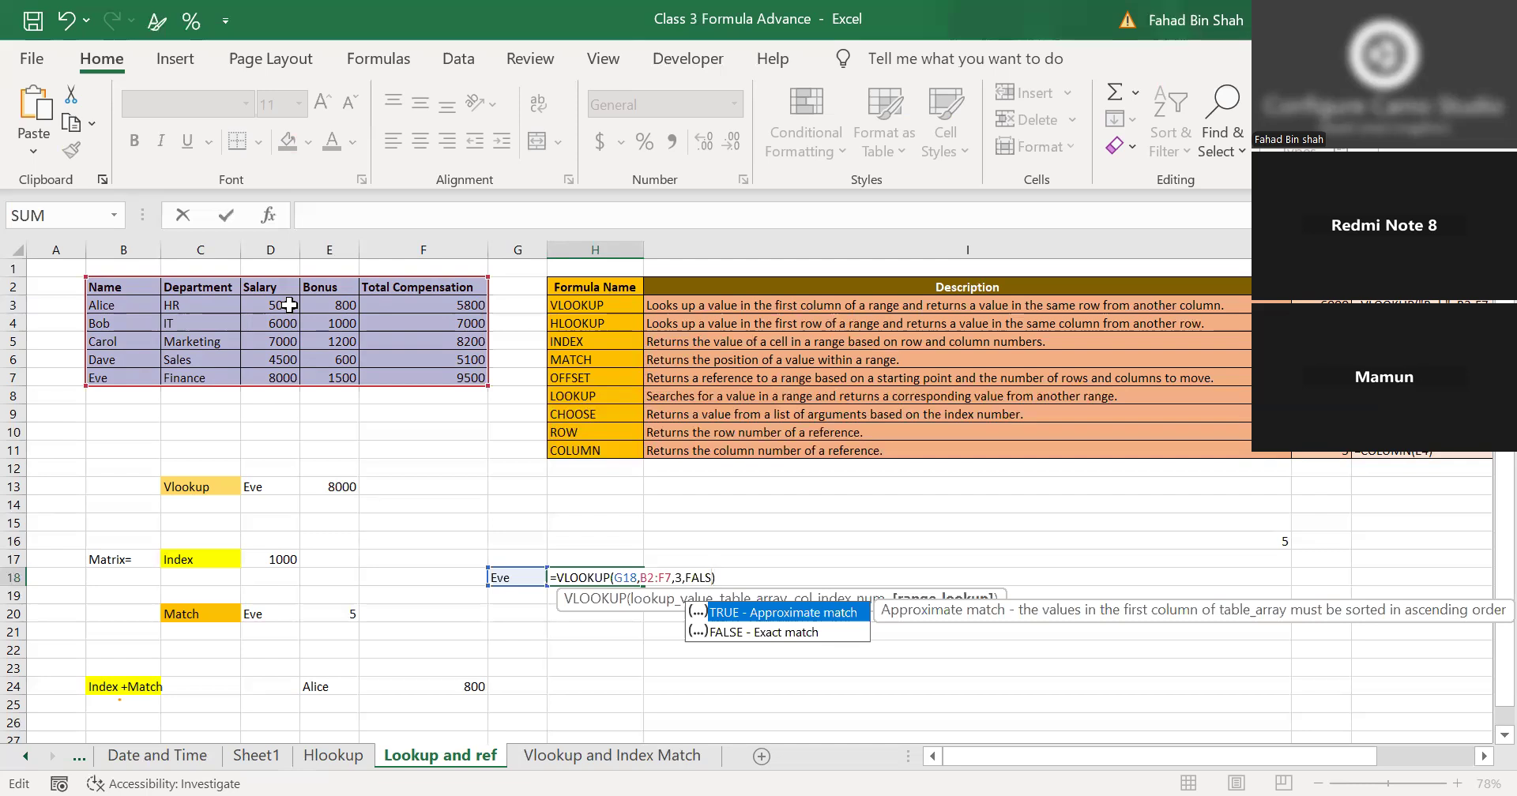
pyautogui.press('Down')
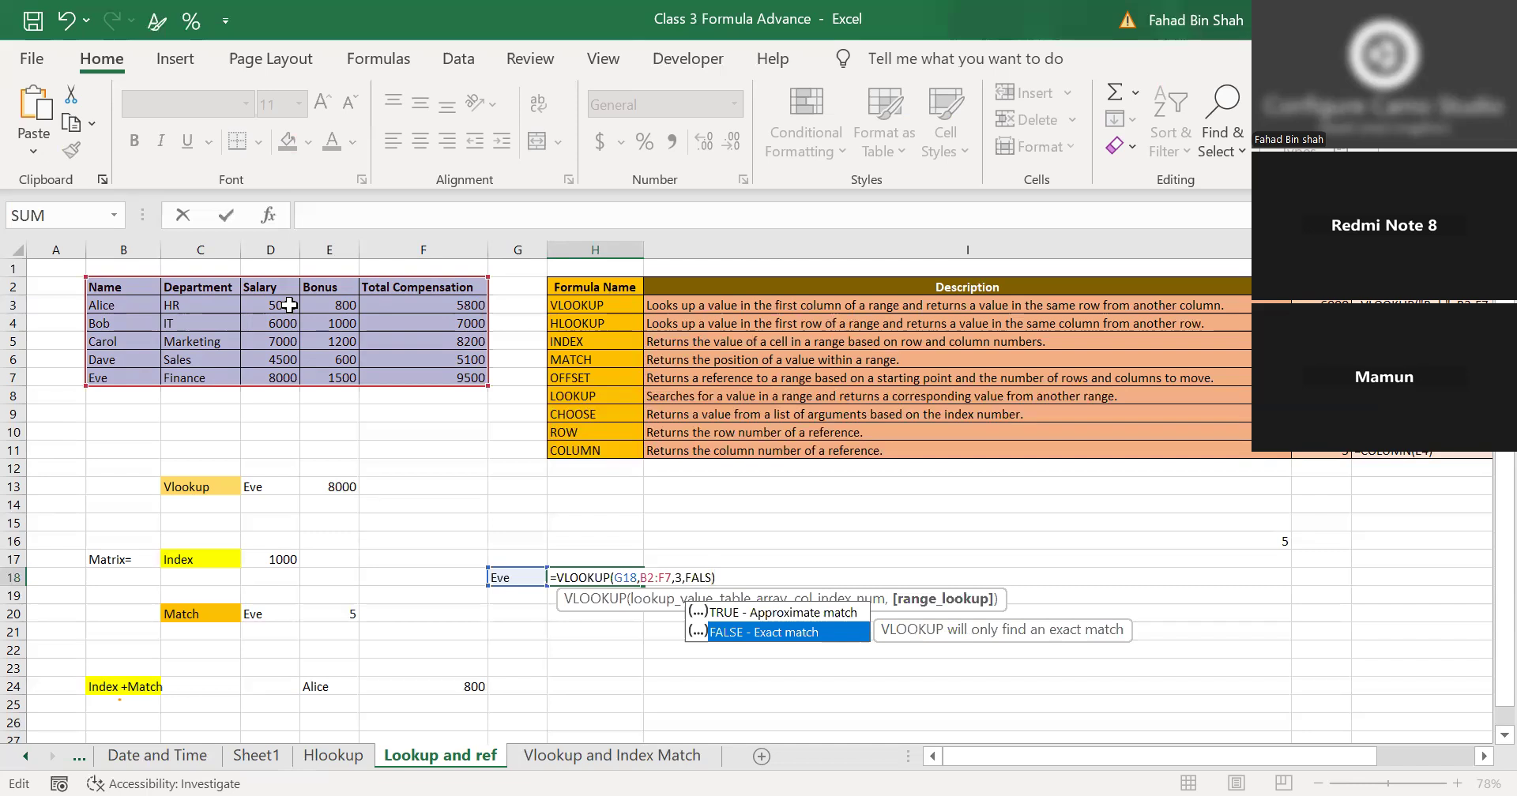
pyautogui.write('E')
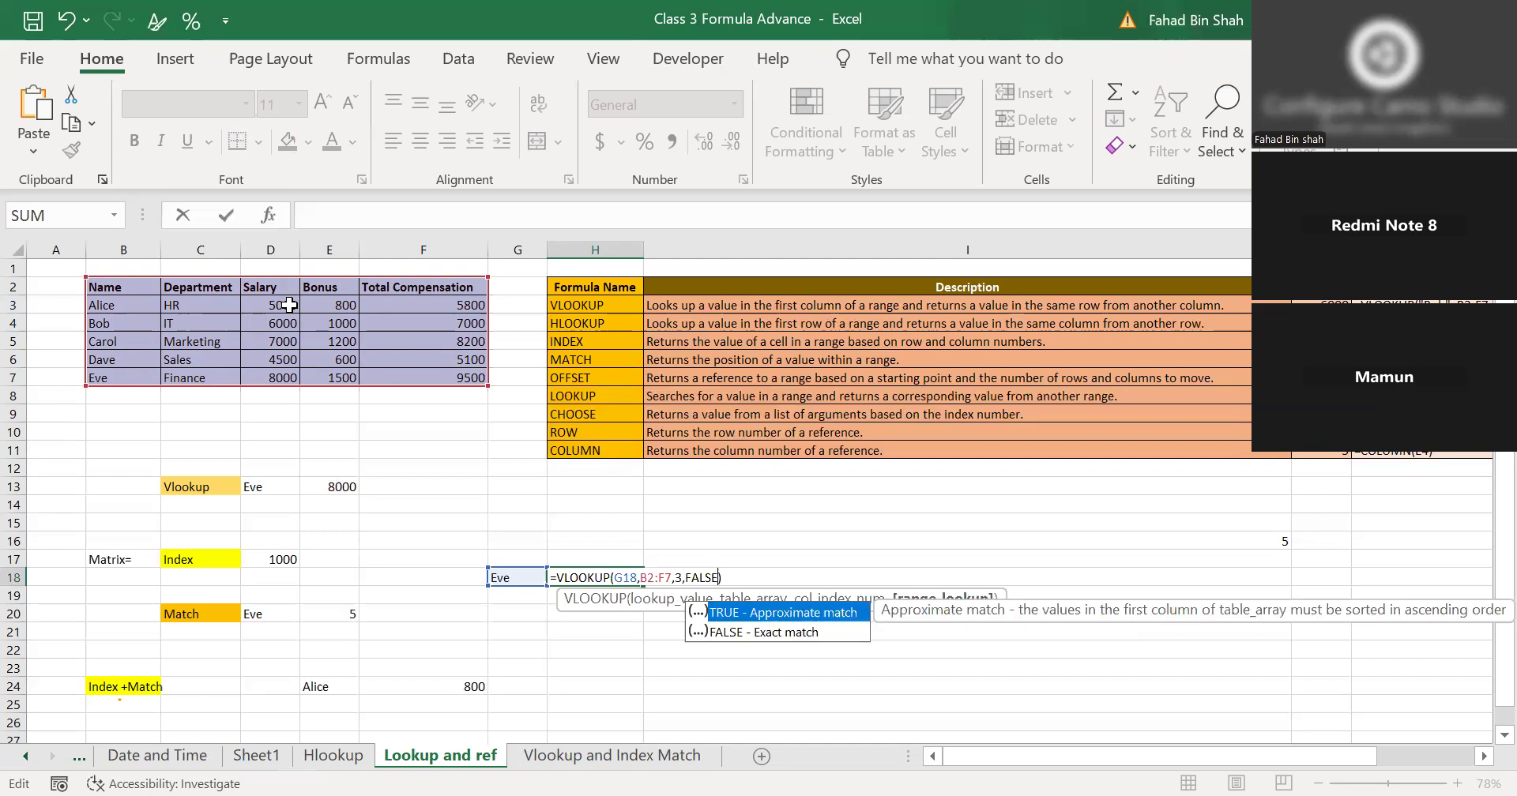
pyautogui.press('Return')
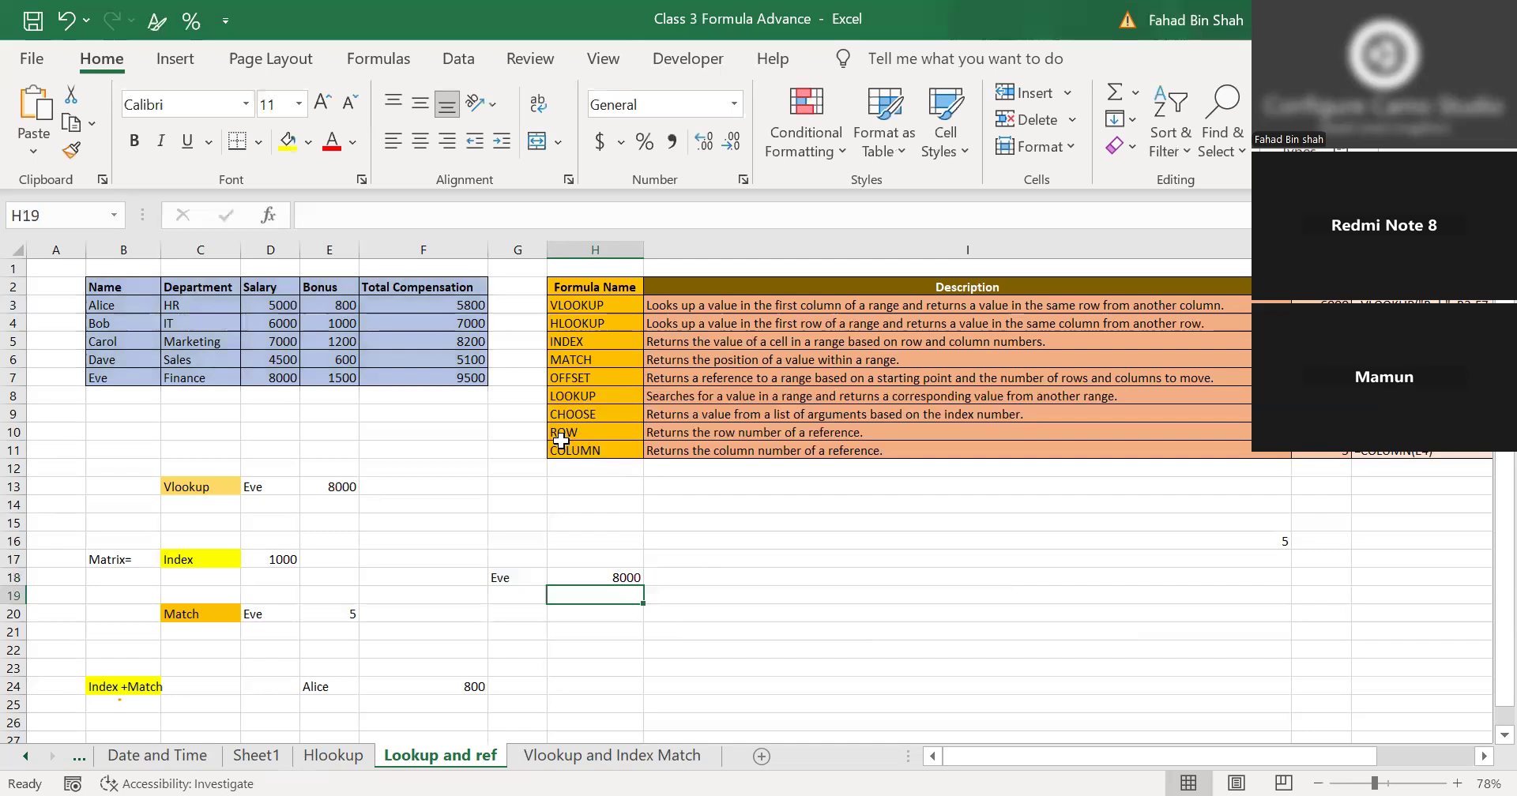
# Inspect the lookup_value argument of the VLOOKUP formula in H18, leaving the formula as it is.
pyautogui.doubleClick(599, 577)
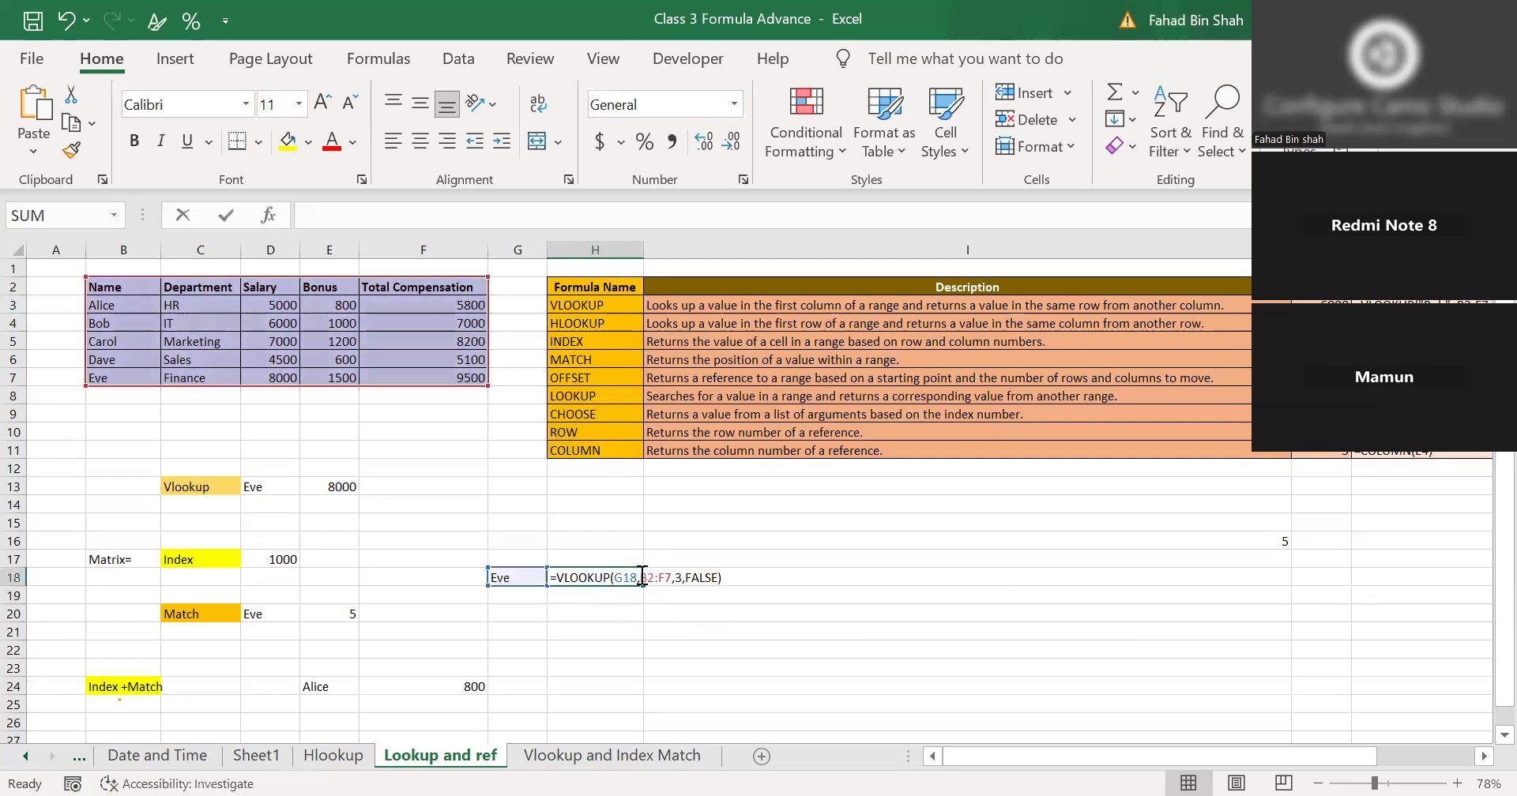
pyautogui.click(638, 577)
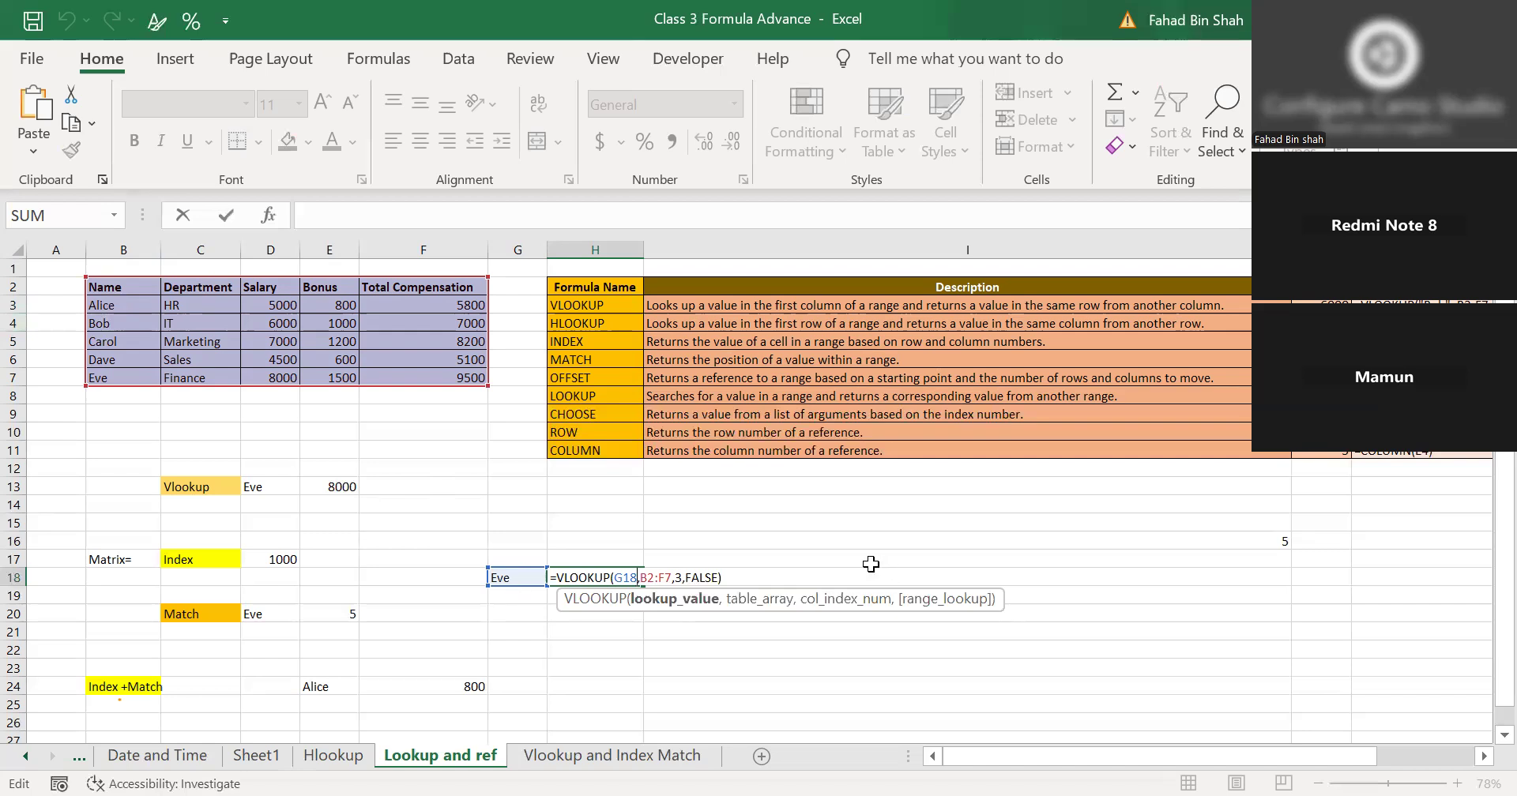
pyautogui.press('Return')
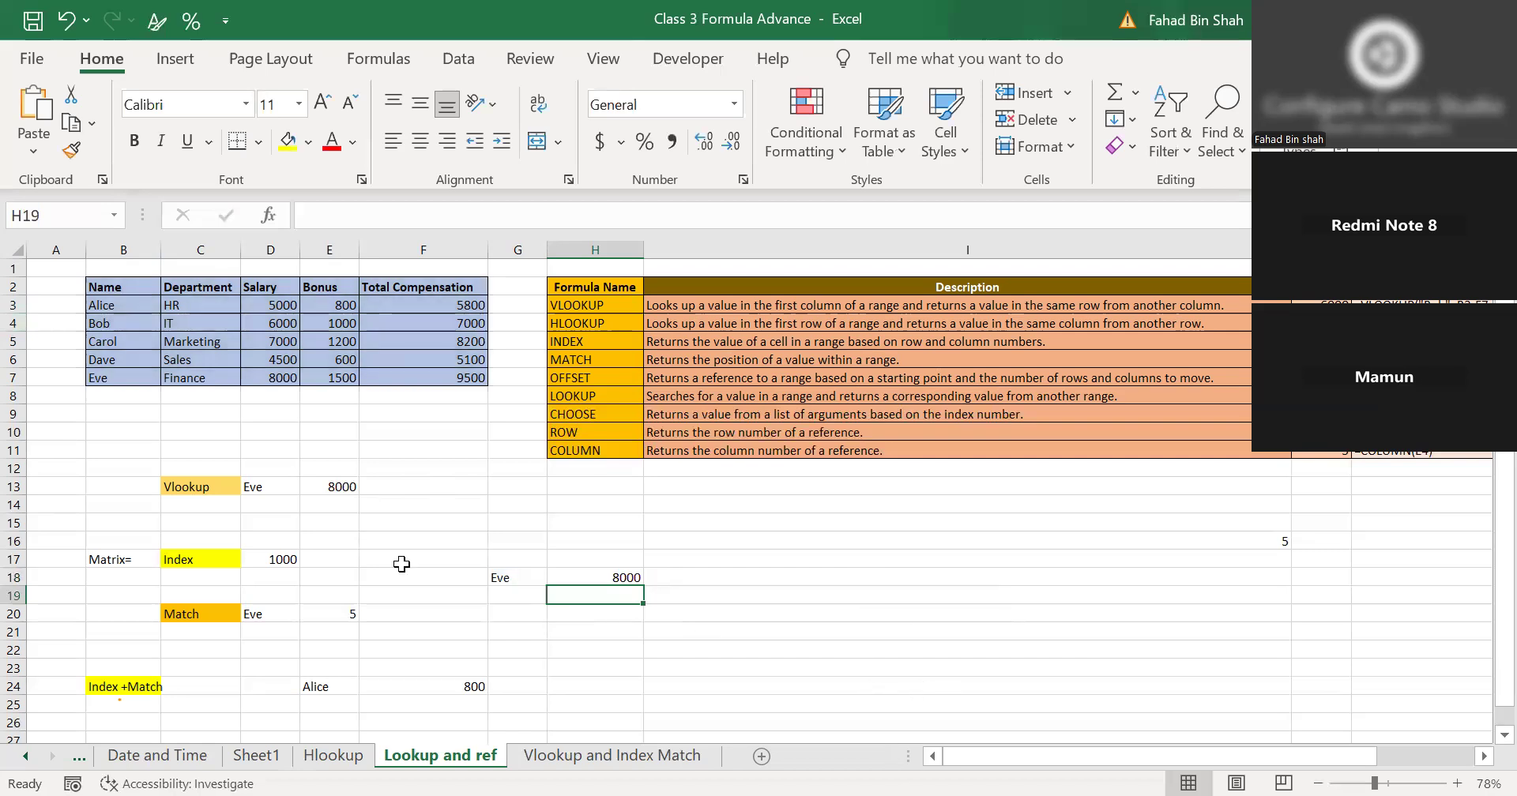
# Trace the VLOOKUP examples in E13 and G18:H18 back to the table's Name column and the Finance row's salary.
pyautogui.scroll(-1, 354, 631)
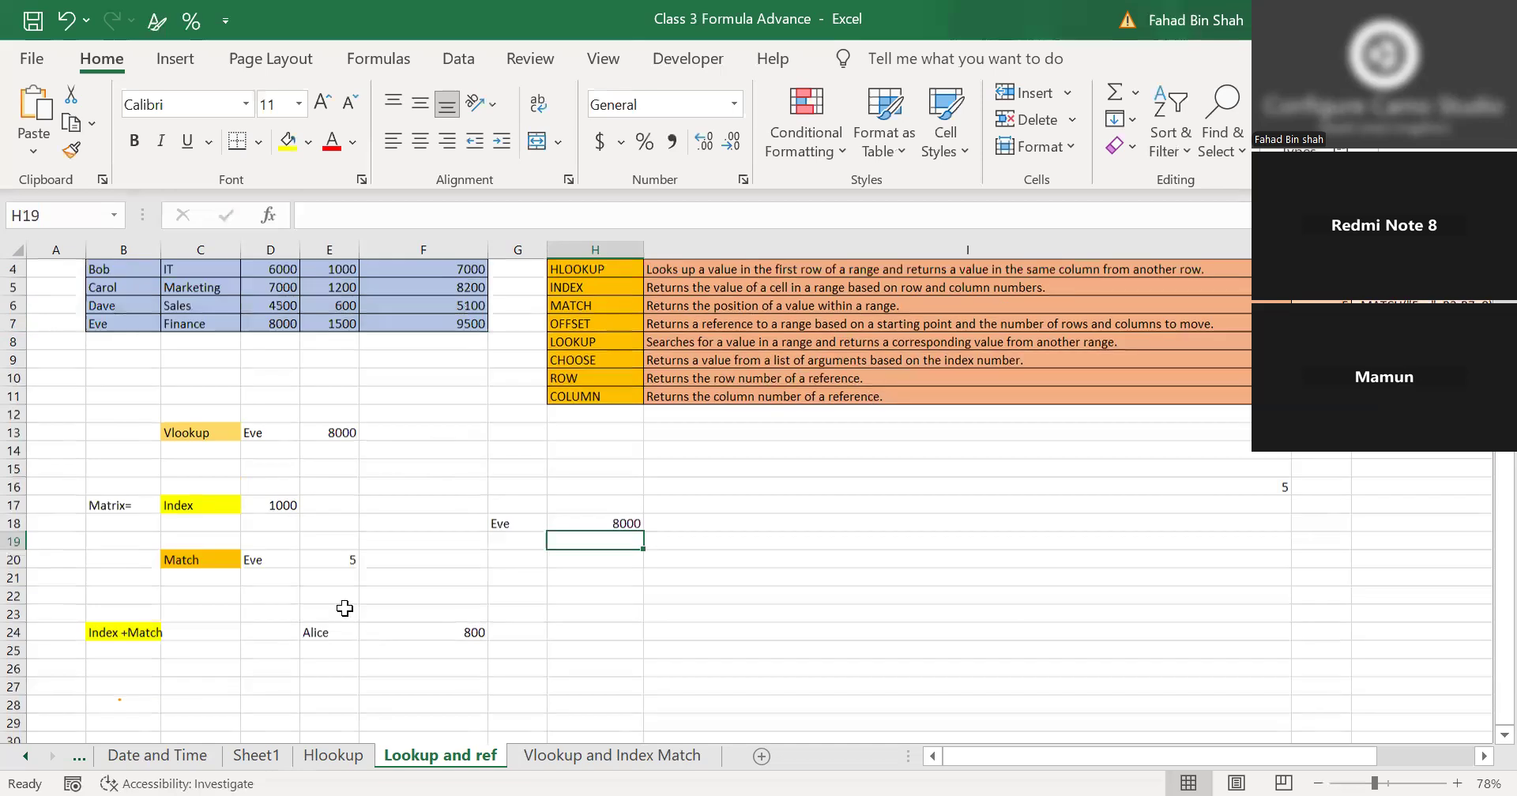
pyautogui.scroll(1, 345, 487)
pyautogui.click(346, 487)
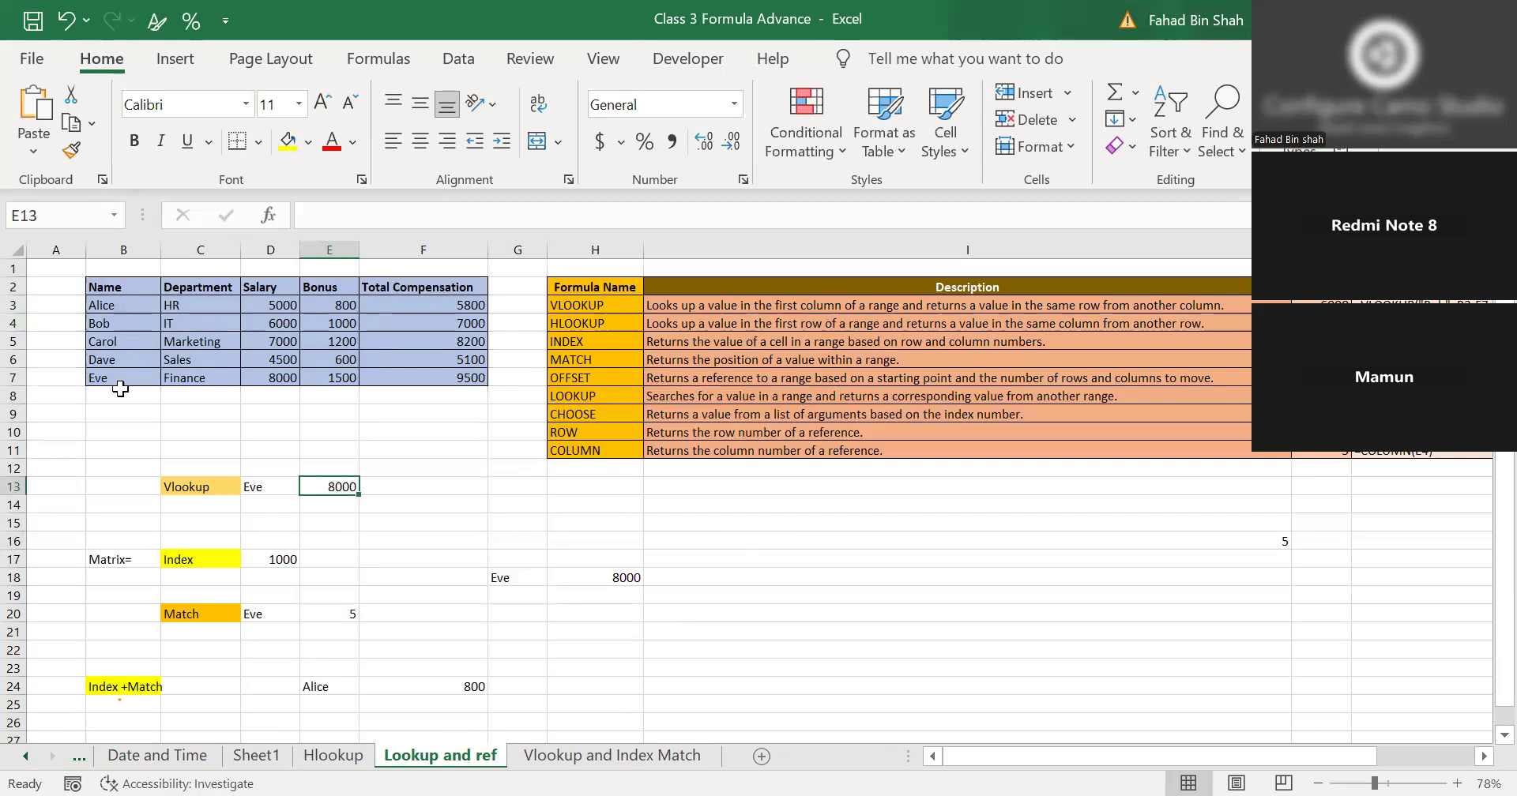
pyautogui.click(118, 288)
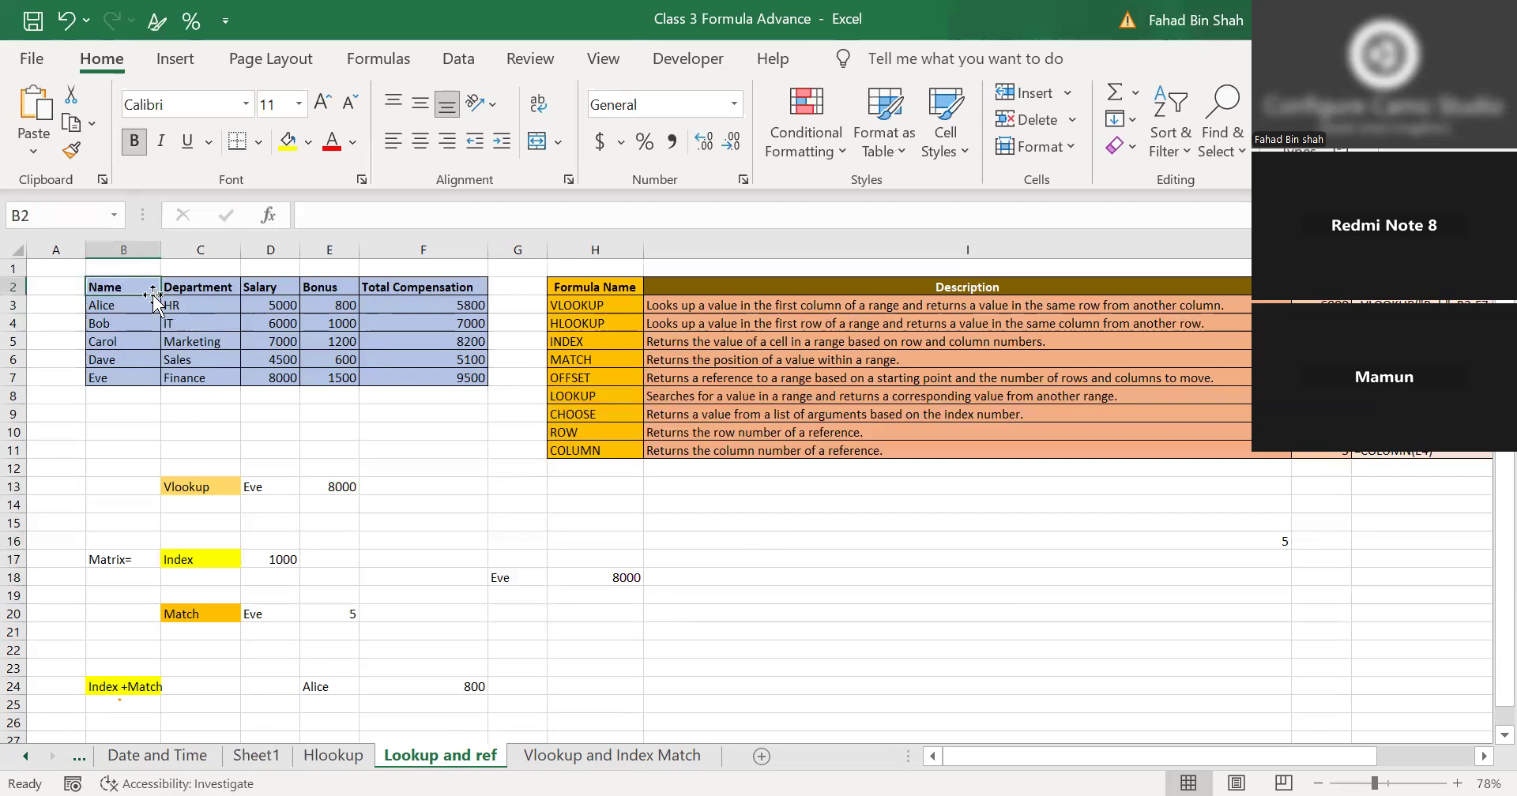
pyautogui.moveTo(111, 281); pyautogui.dragTo(111, 373)
pyautogui.moveTo(248, 384); pyautogui.dragTo(292, 384)
pyautogui.click(292, 384)
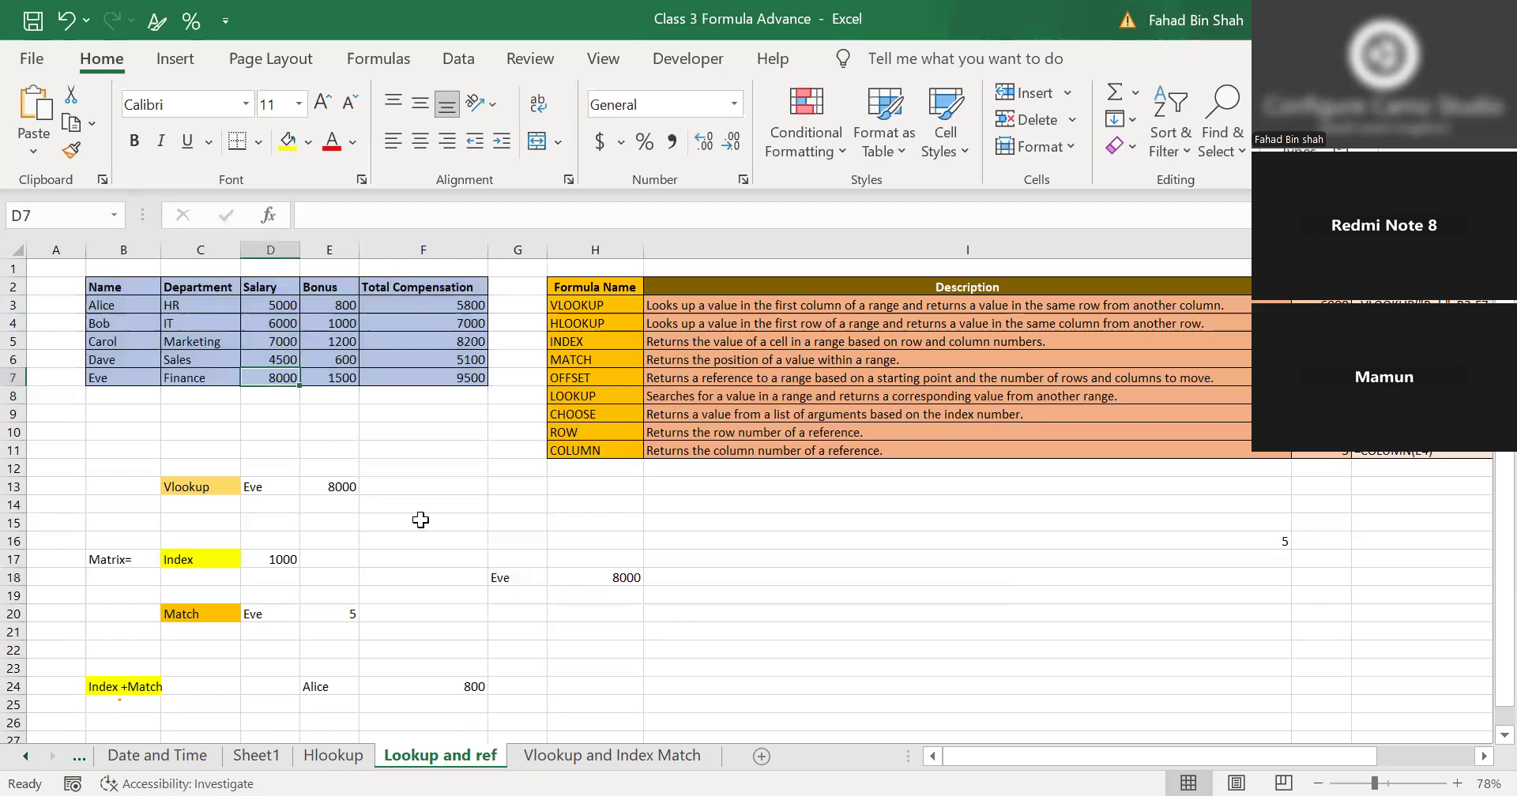
pyautogui.click(616, 577)
pyautogui.click(507, 577)
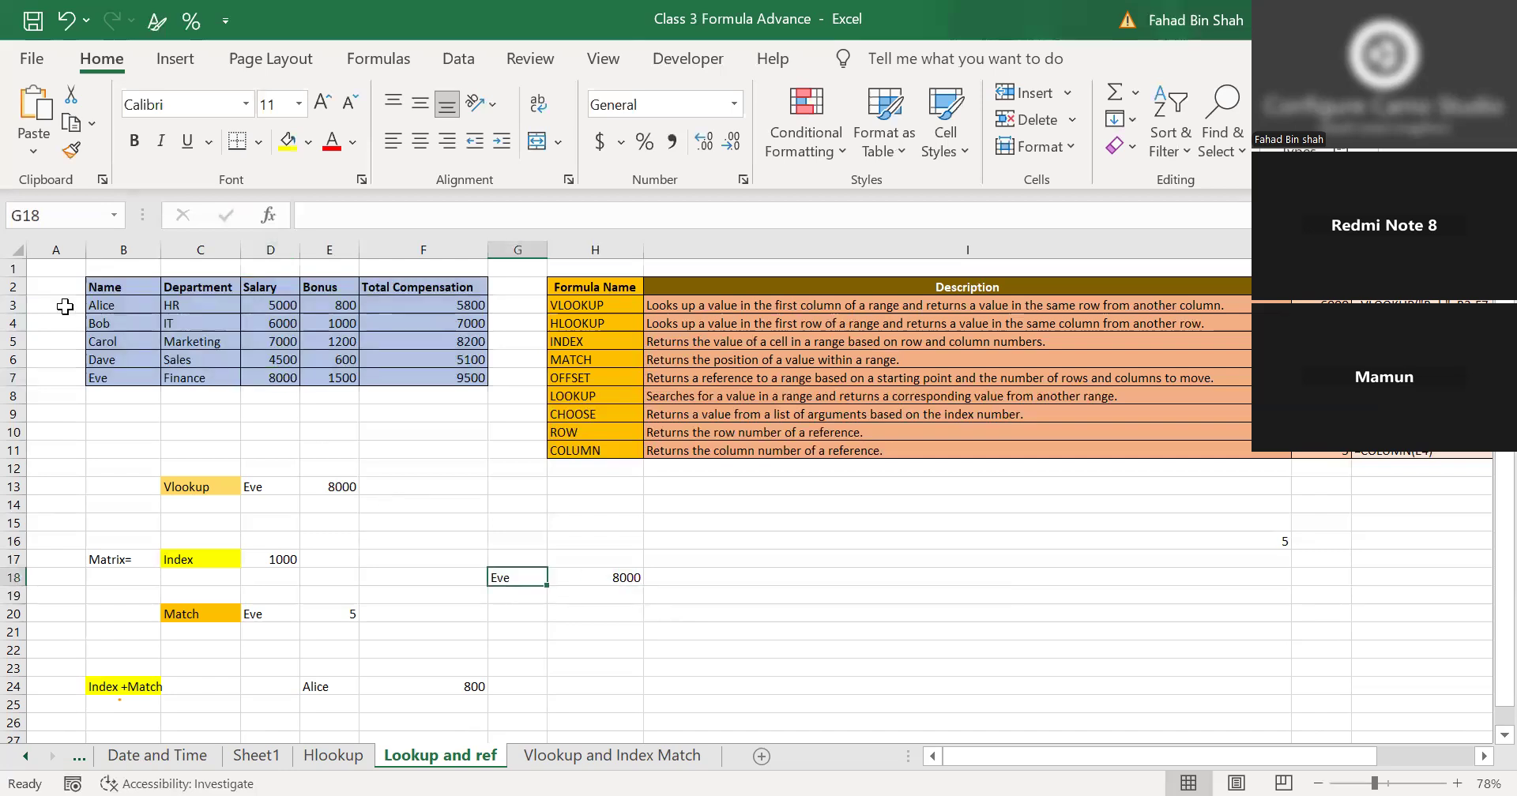
# Highlight B2:D7 from Salary back to Name and the whole table B2:F7 in both directions to examine the lookup direction.
pyautogui.moveTo(268, 287); pyautogui.dragTo(102, 380)
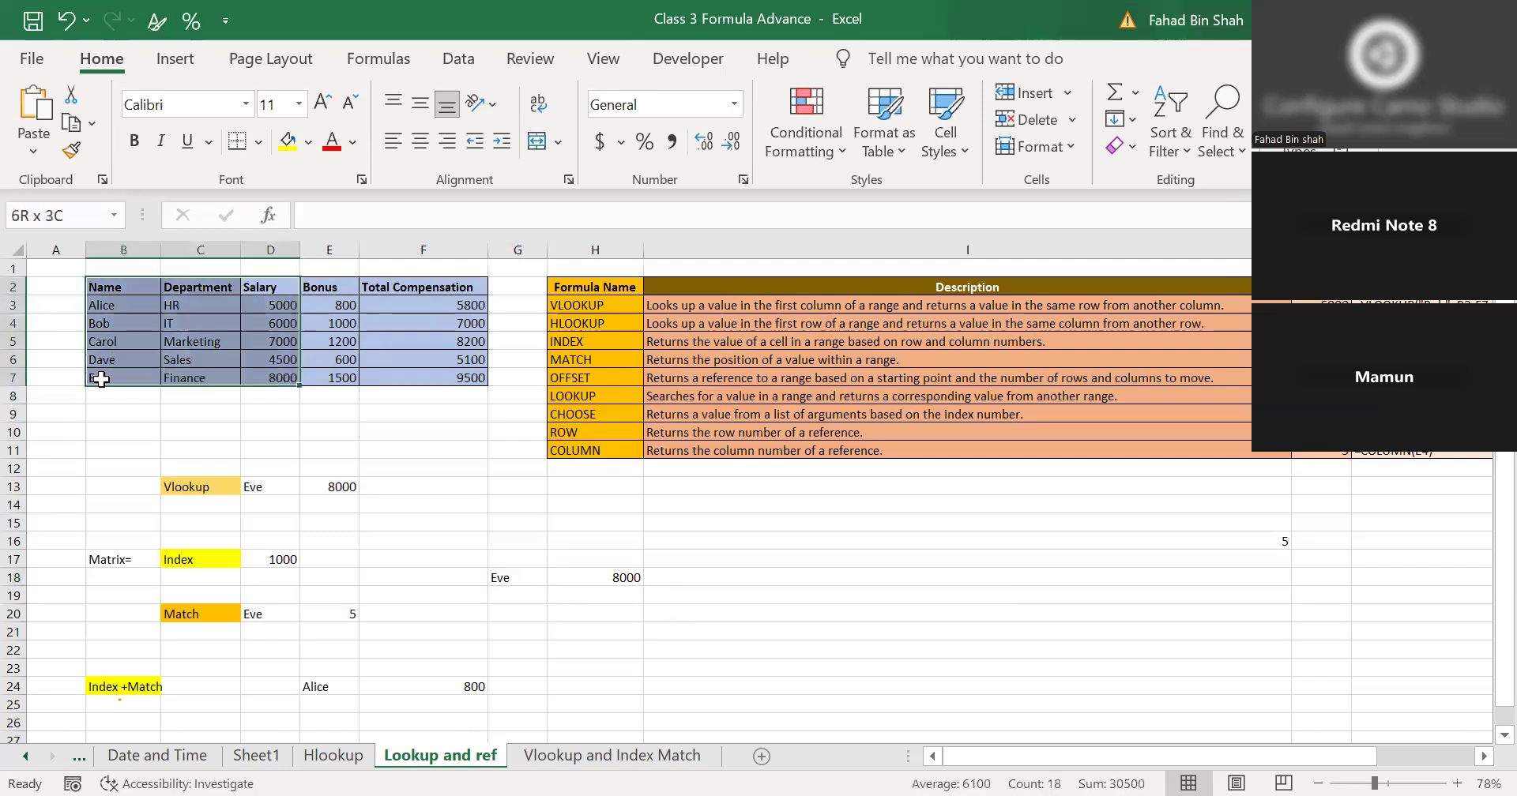
pyautogui.click(399, 427)
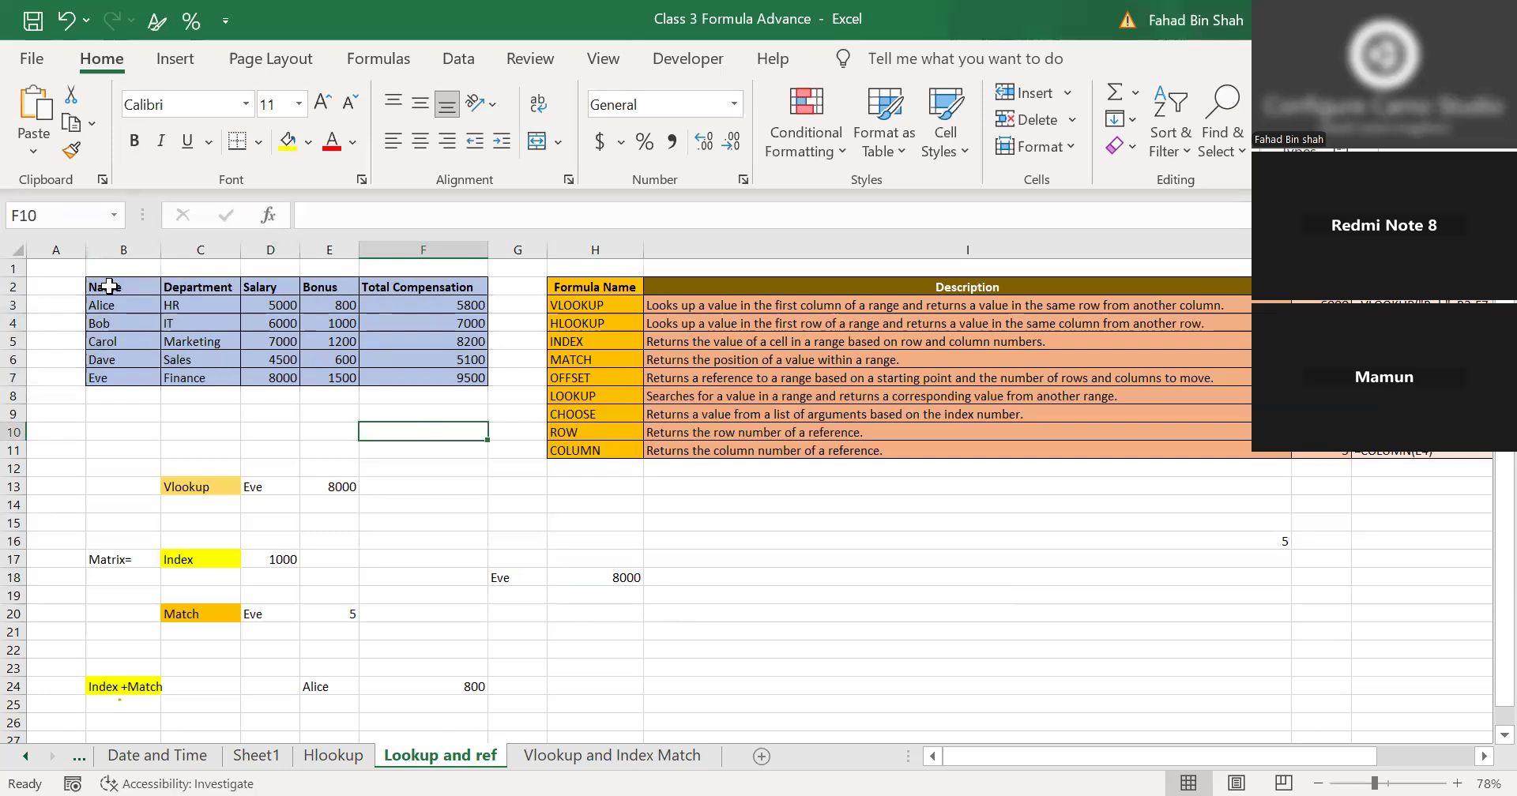
pyautogui.moveTo(108, 287); pyautogui.dragTo(472, 381)
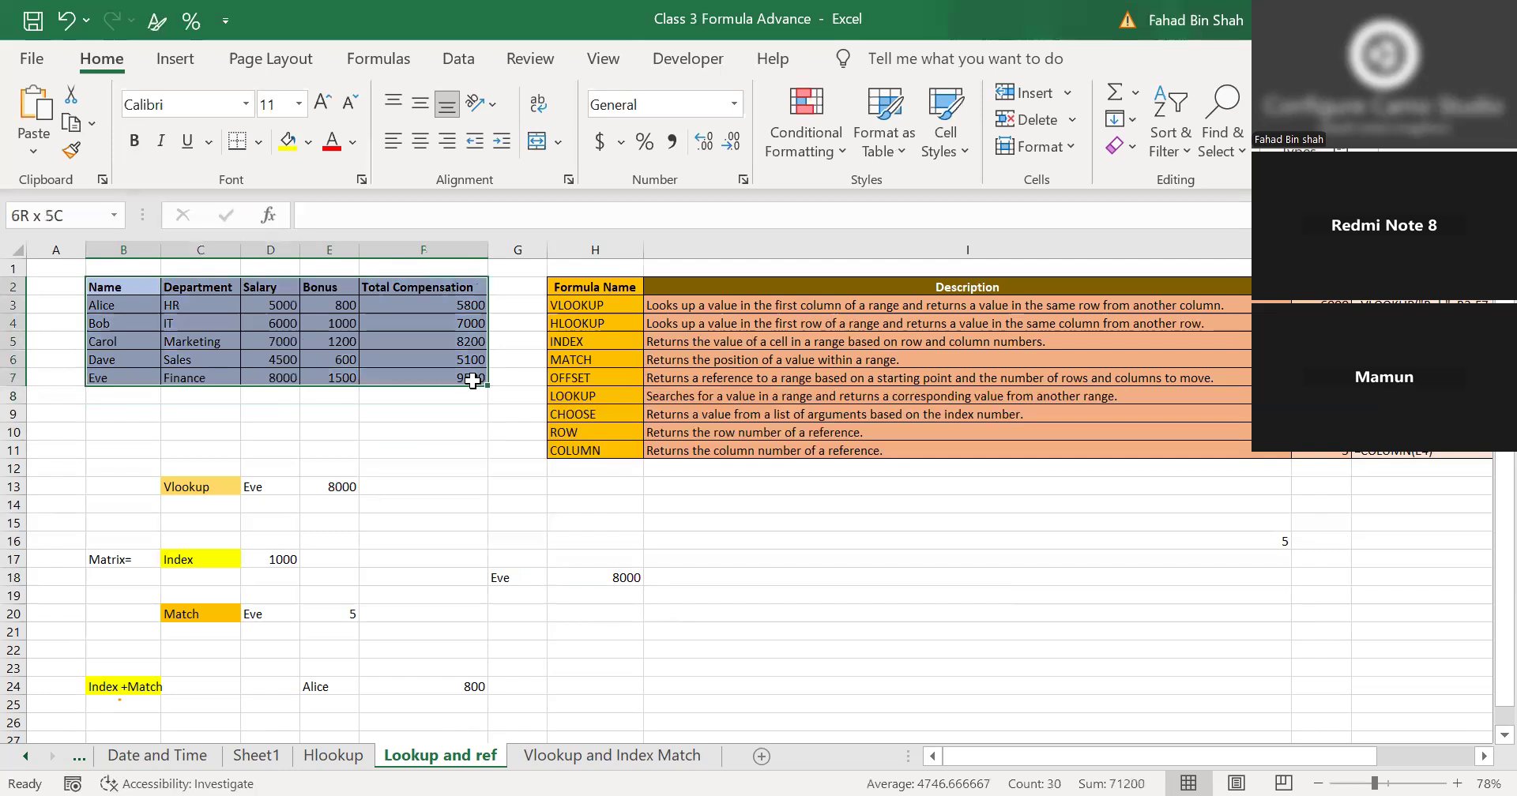
pyautogui.click(442, 414)
pyautogui.moveTo(426, 286); pyautogui.dragTo(90, 378)
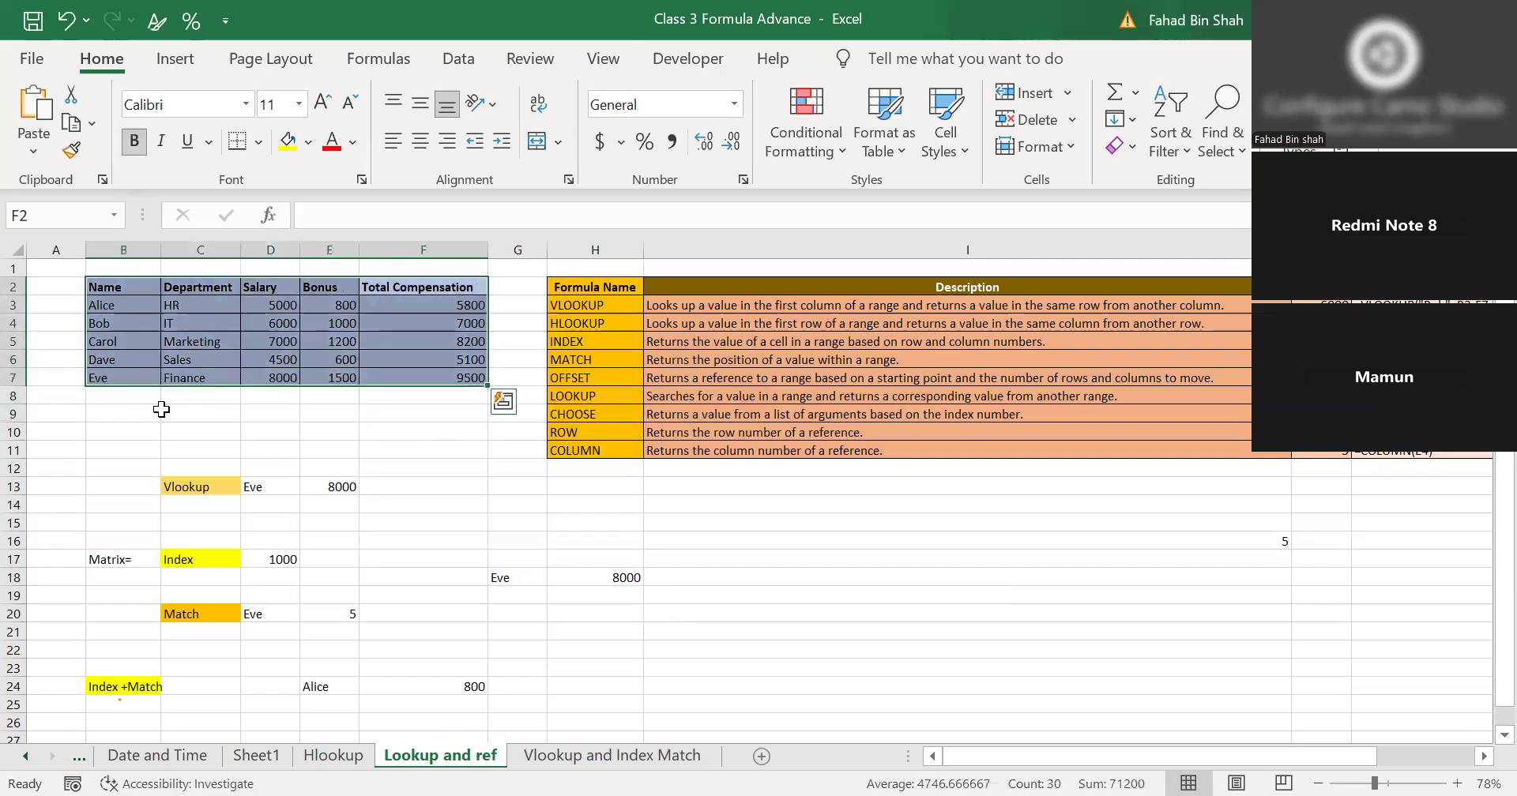
pyautogui.click(161, 411)
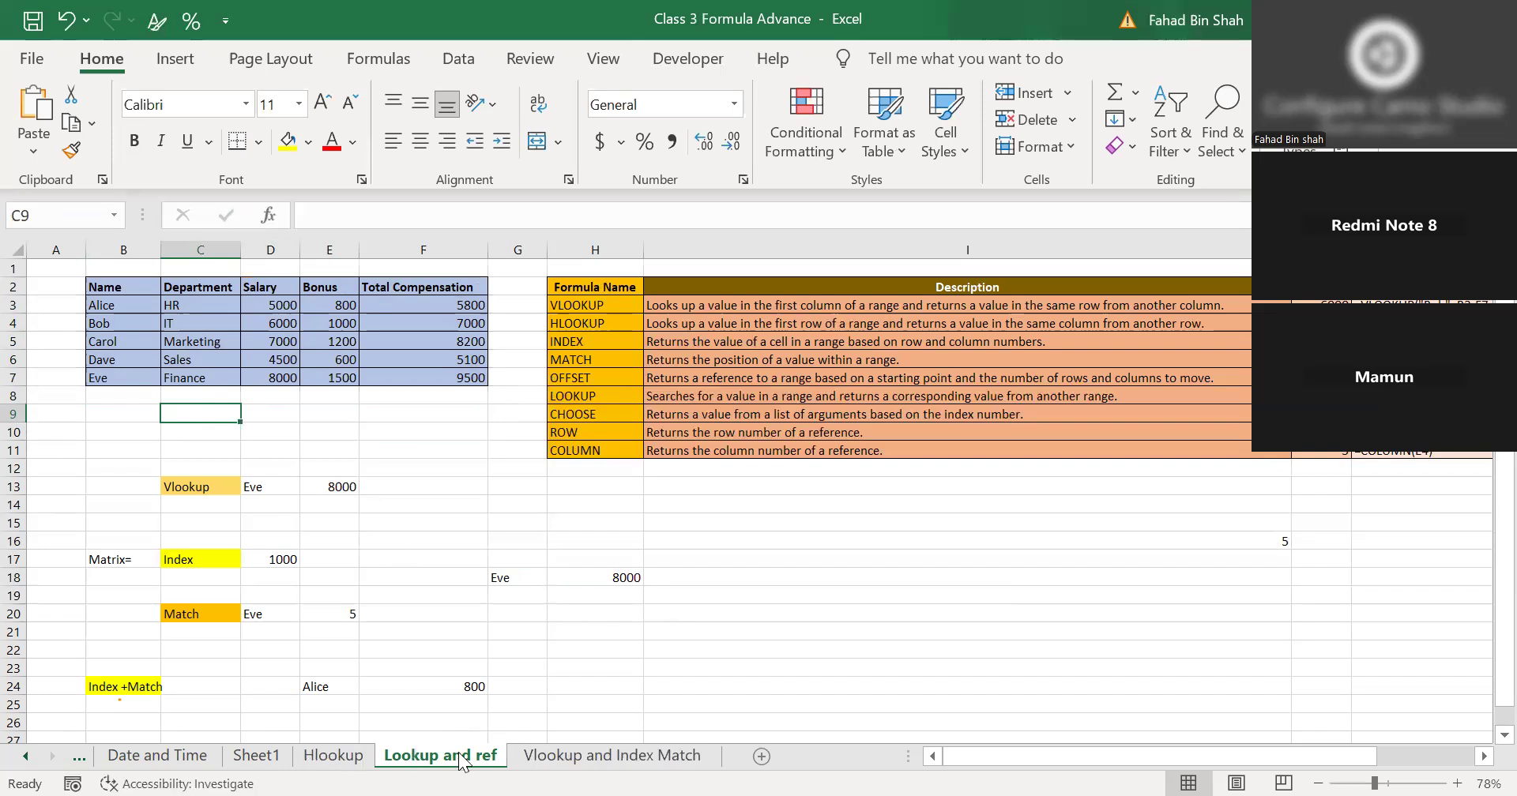
# Go to the Hlookup sheet and widen column E.
pyautogui.click(333, 758)
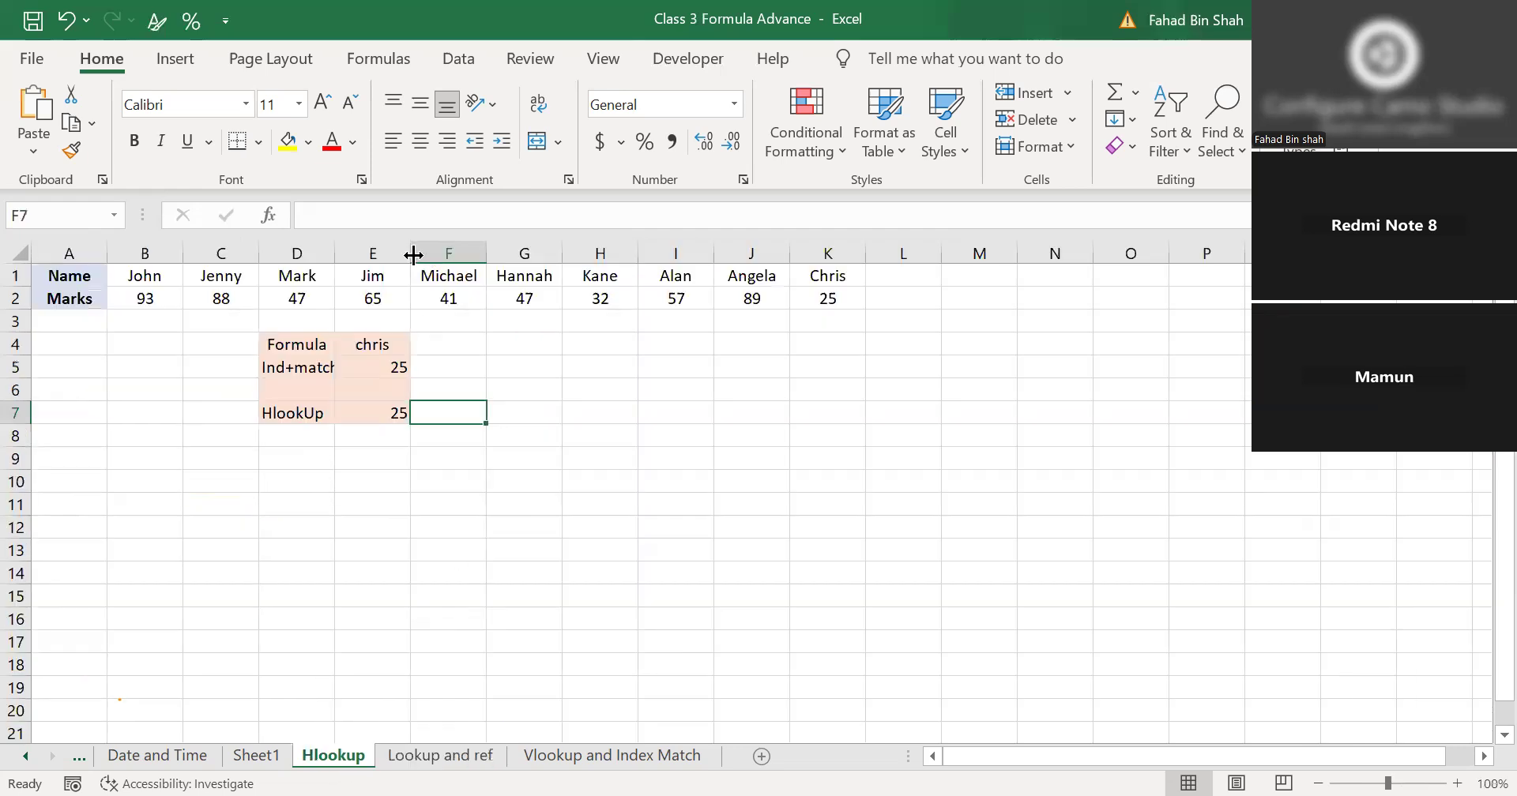
pyautogui.moveTo(413, 255); pyautogui.dragTo(479, 255)
# Examine the arguments of the HLOOKUP formula in E7 and its lookup value cell E4.
pyautogui.click(454, 415)
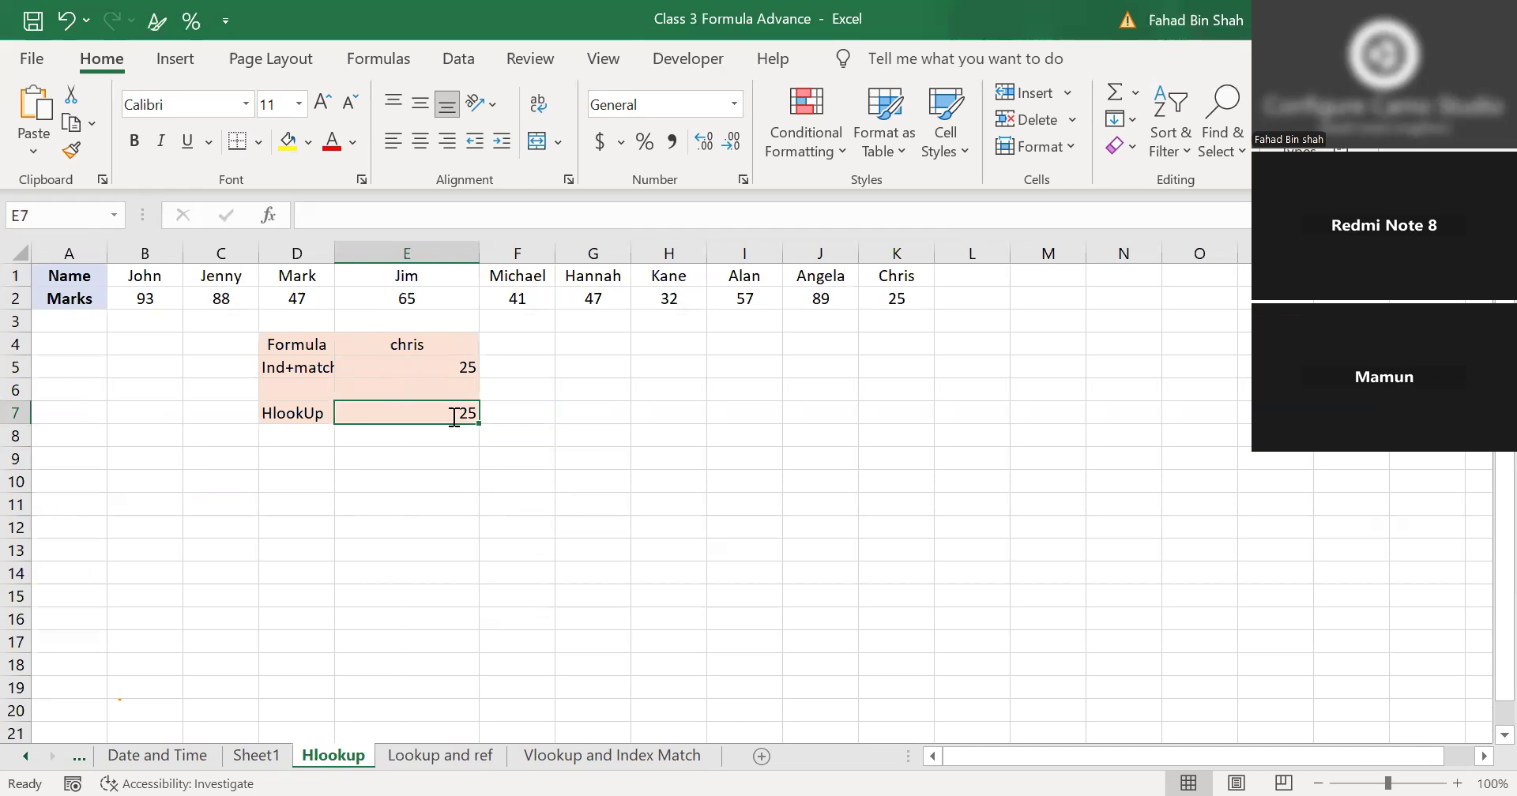
pyautogui.press('F2')
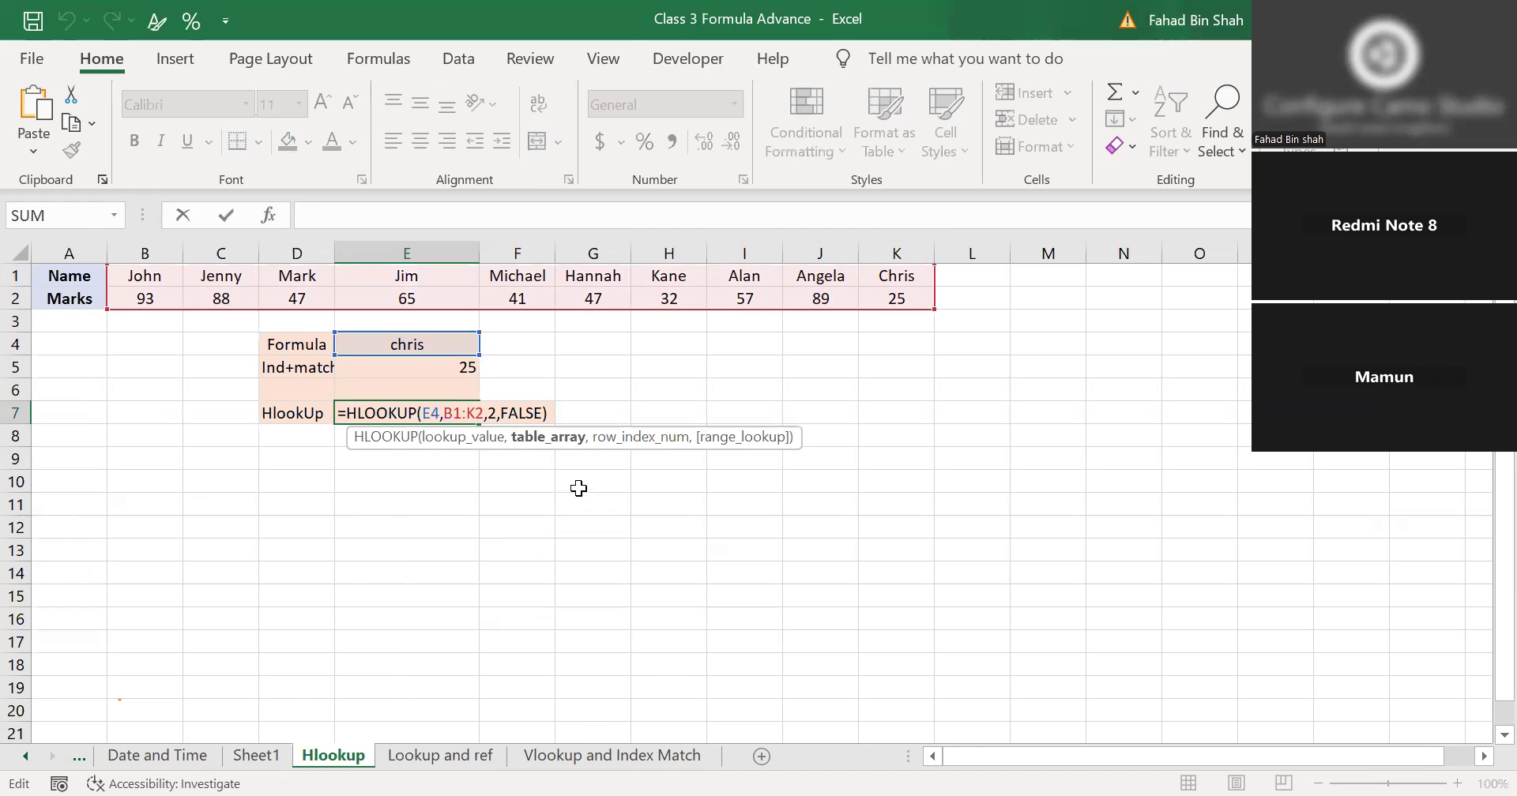
pyautogui.click(425, 488)
pyautogui.click(405, 348)
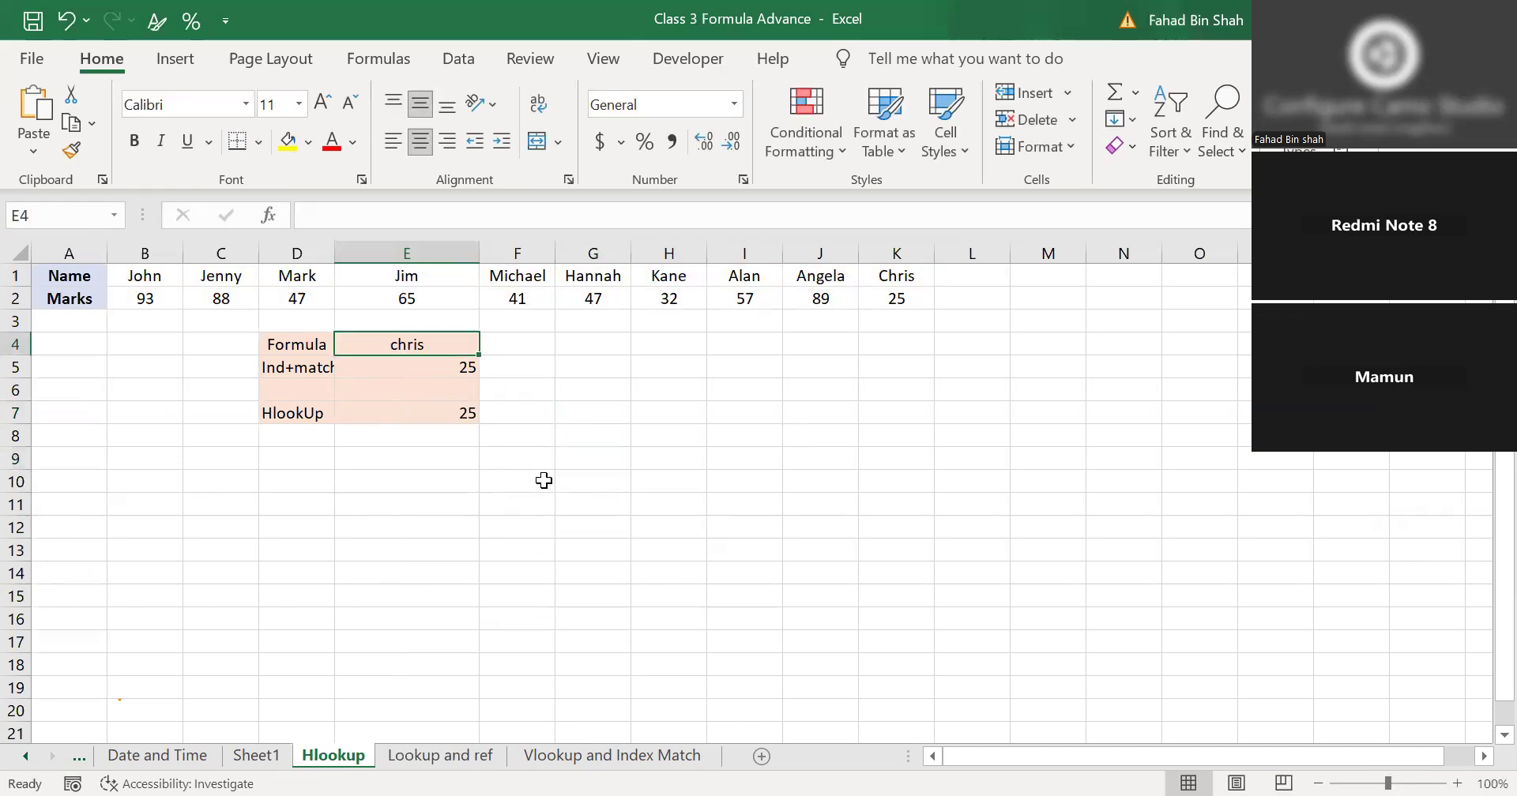
pyautogui.click(433, 411)
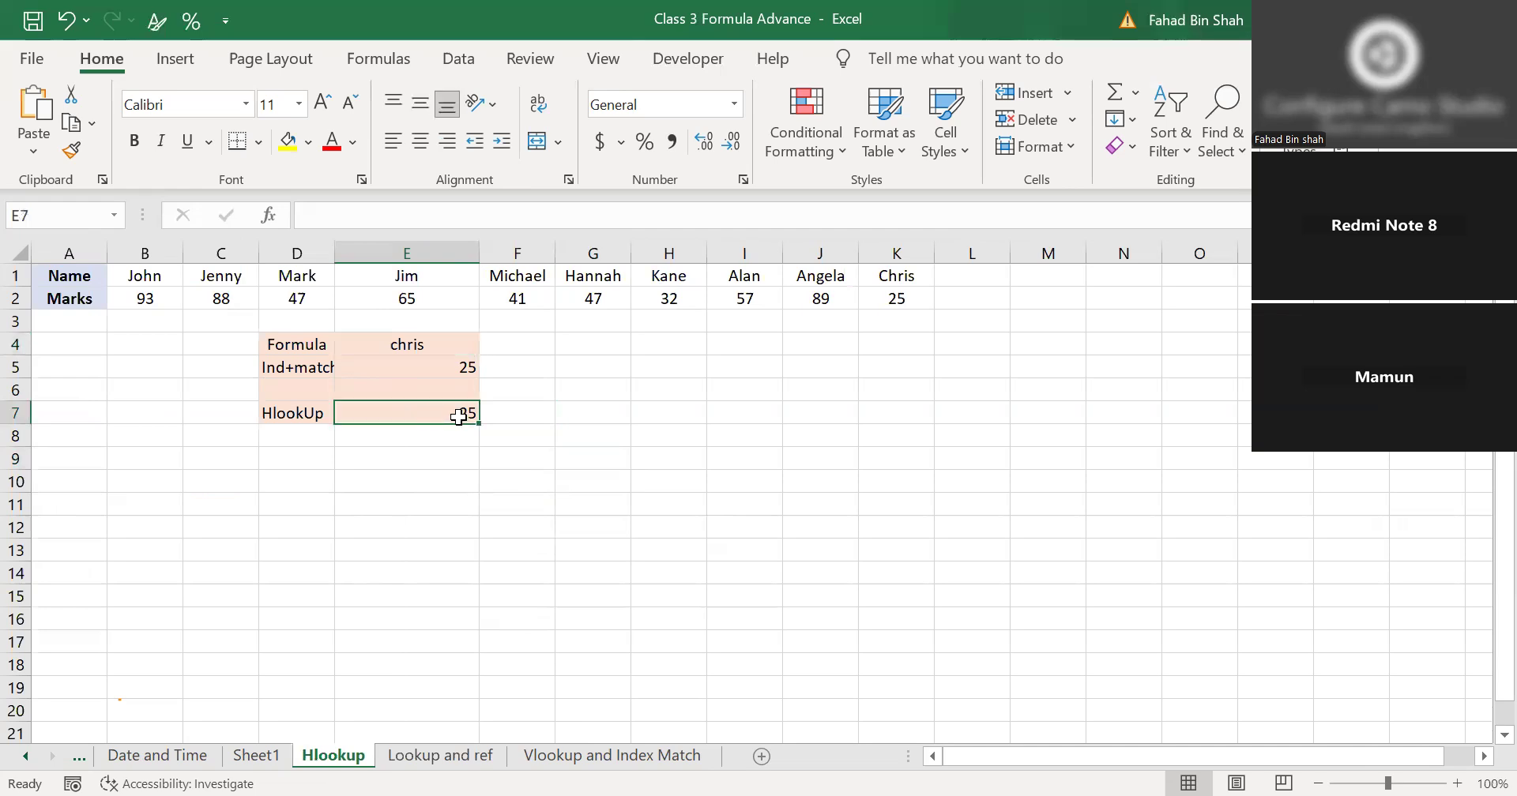
pyautogui.doubleClick(433, 413)
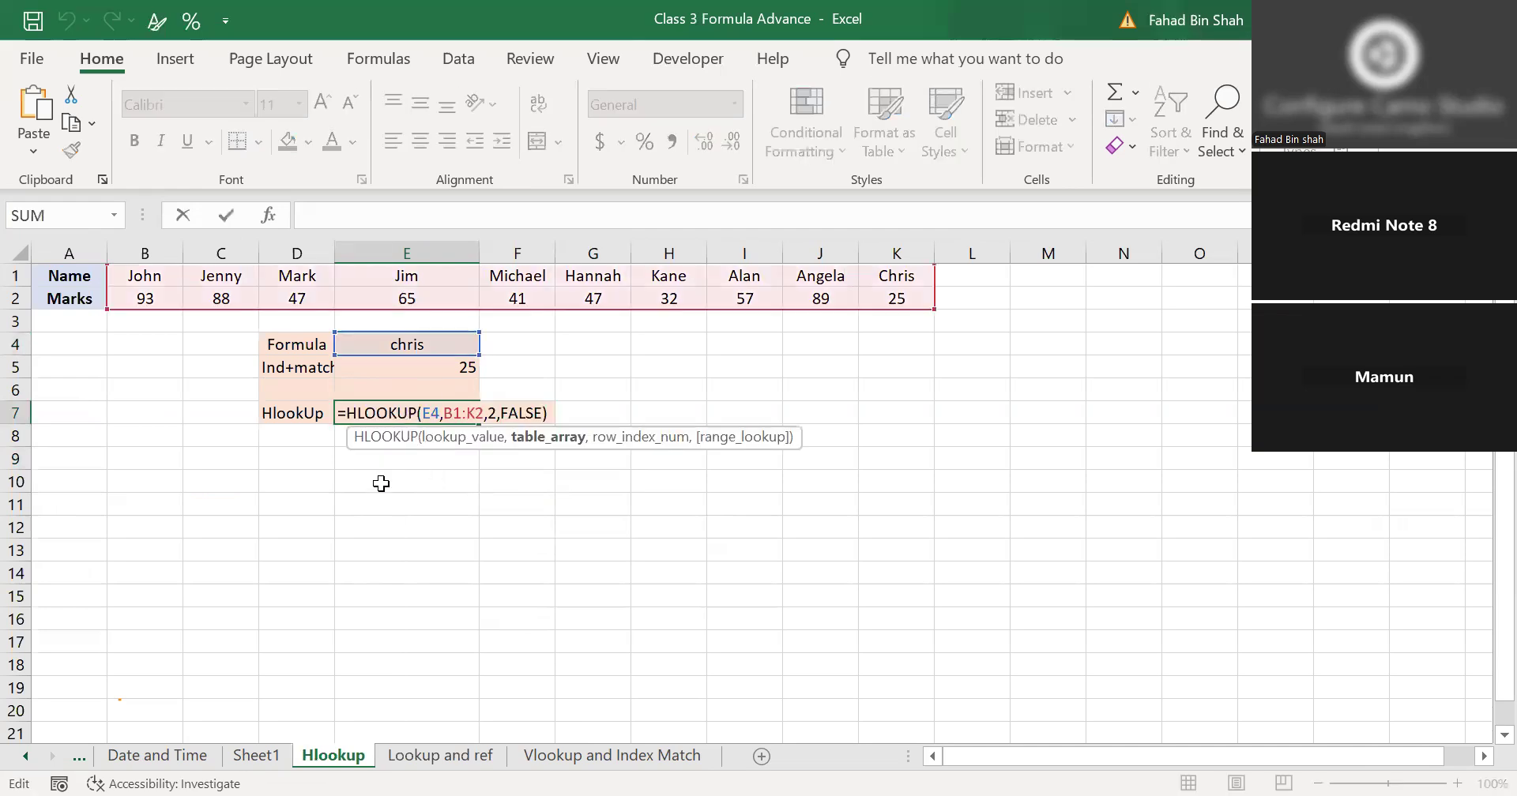
pyautogui.press('Escape')
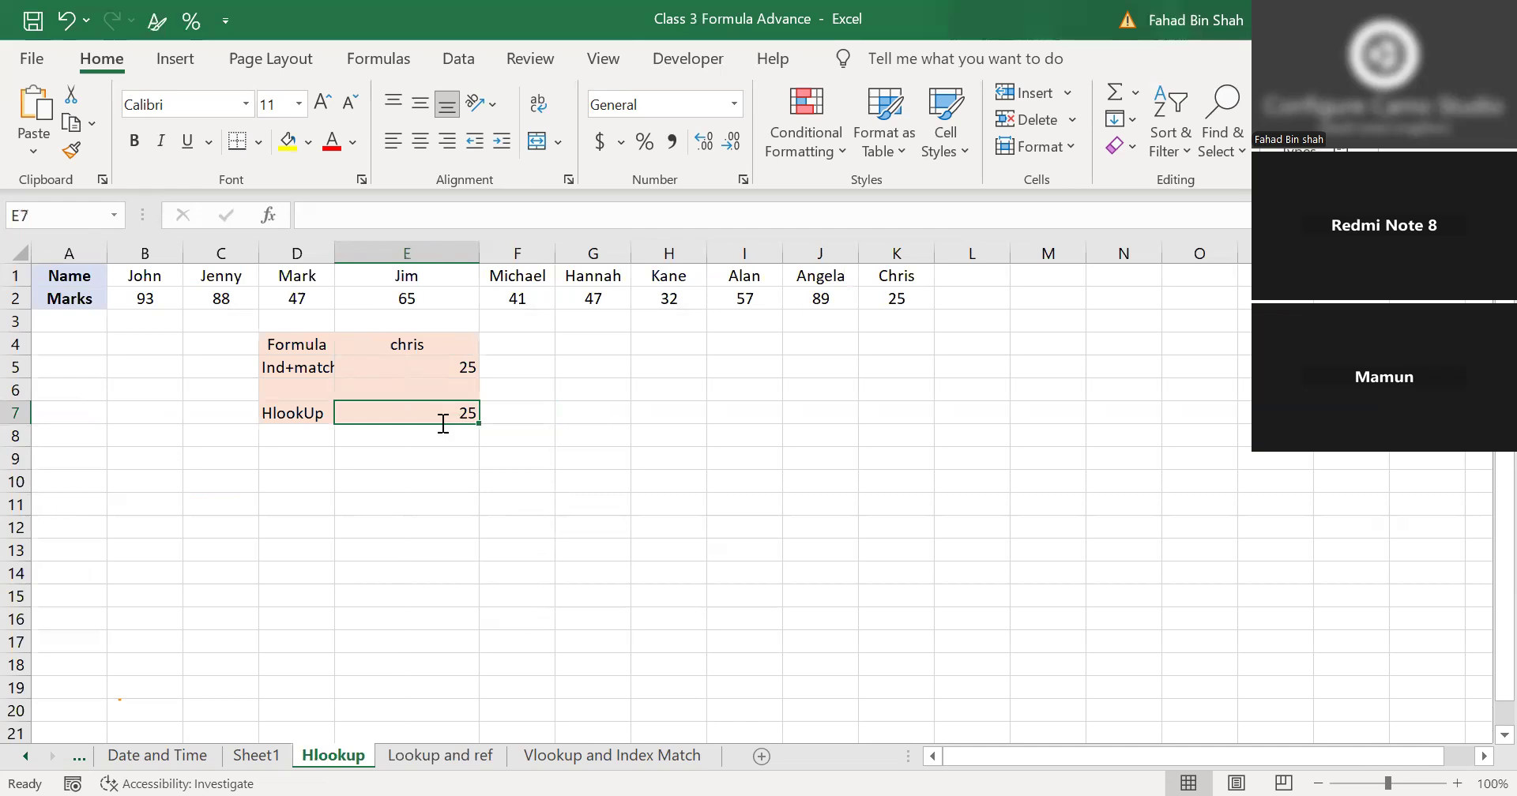
pyautogui.doubleClick(440, 414)
pyautogui.click(364, 417)
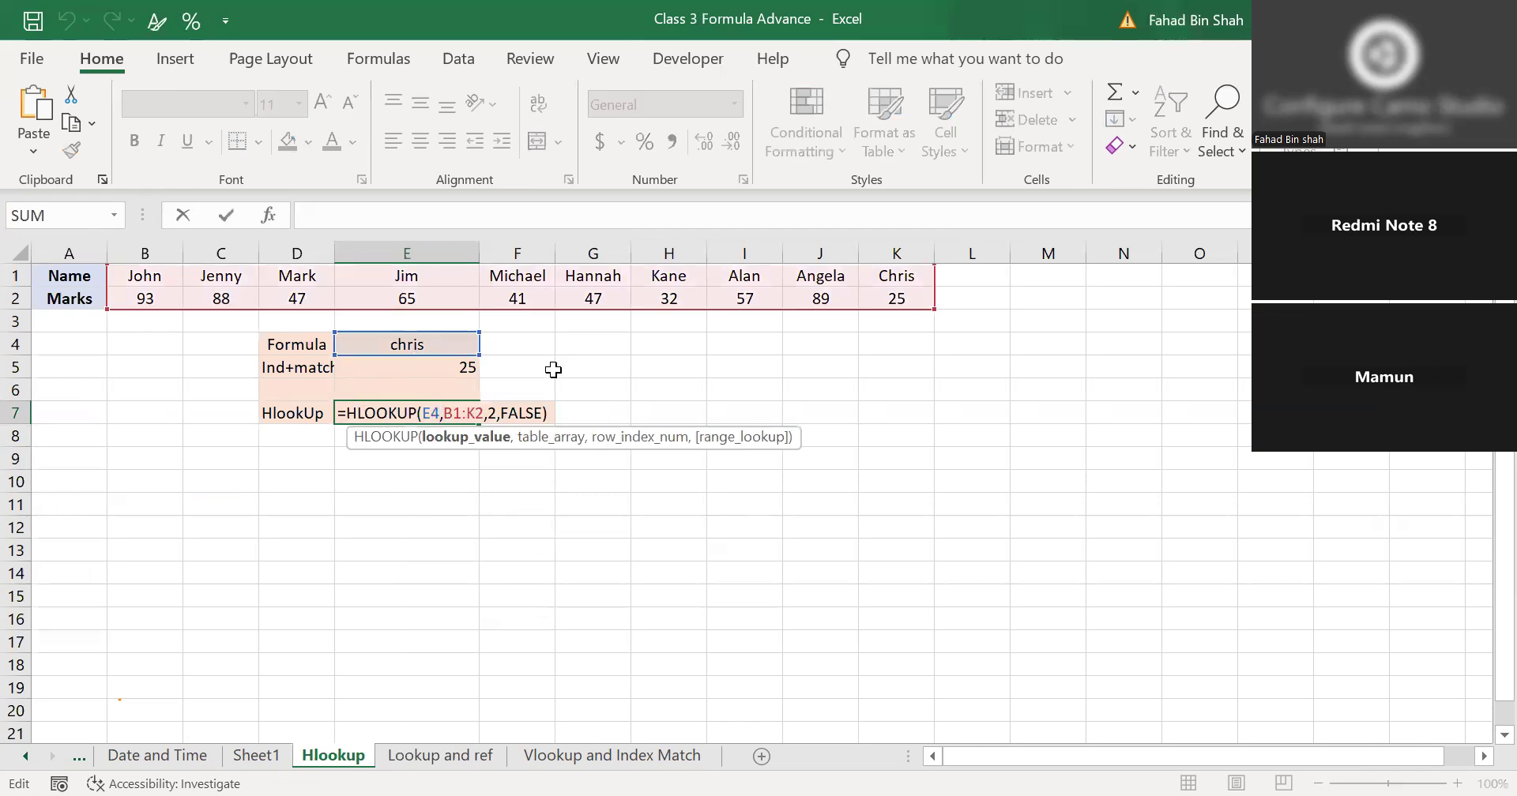
# Clear the lookup name from cell E4 and inspect the HLOOKUP formula in E7.
pyautogui.click(448, 349)
pyautogui.press('BackSpace')
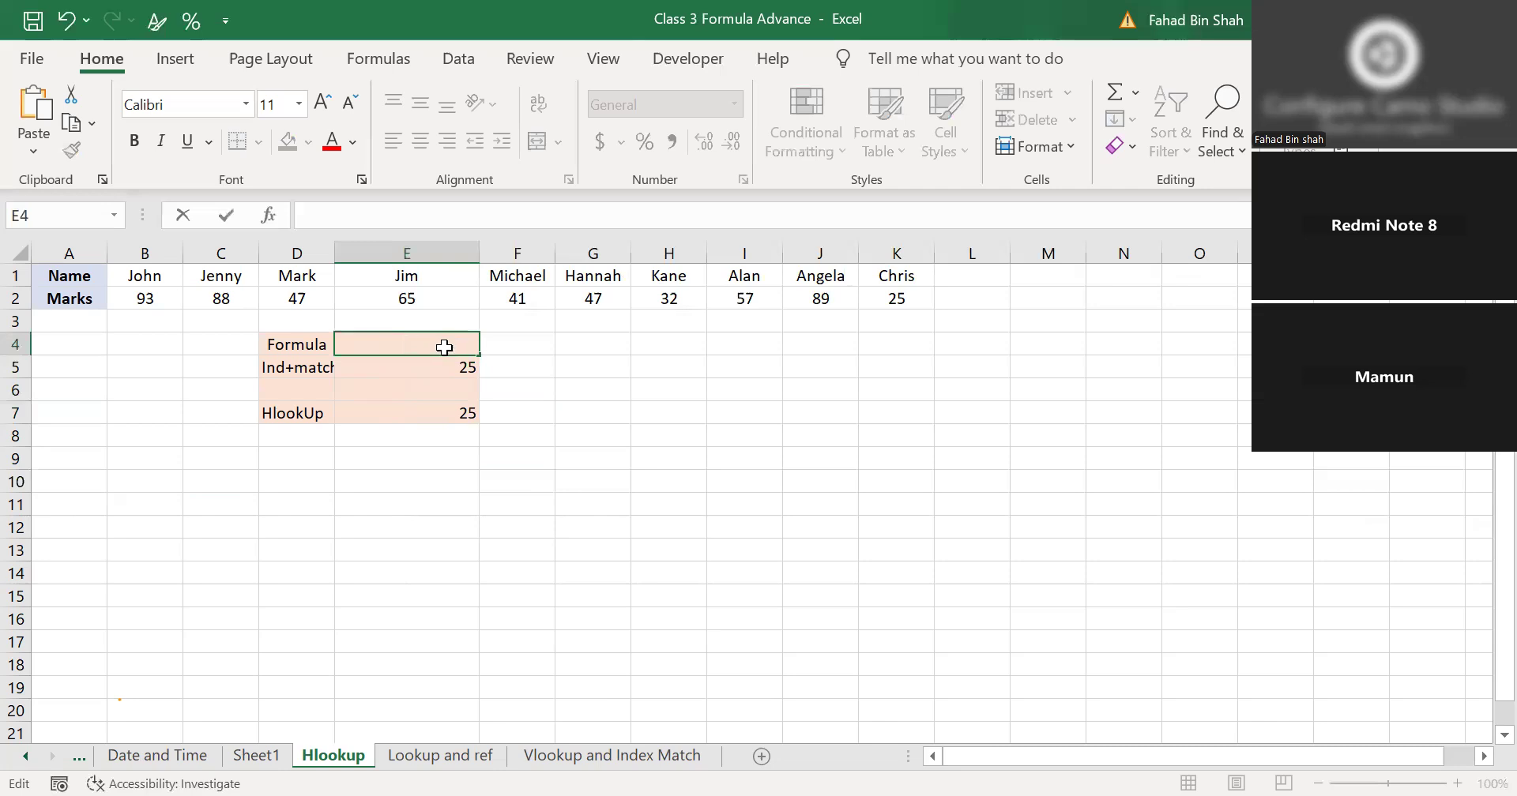
pyautogui.press('Return')
pyautogui.click(438, 417)
pyautogui.doubleClick(444, 421)
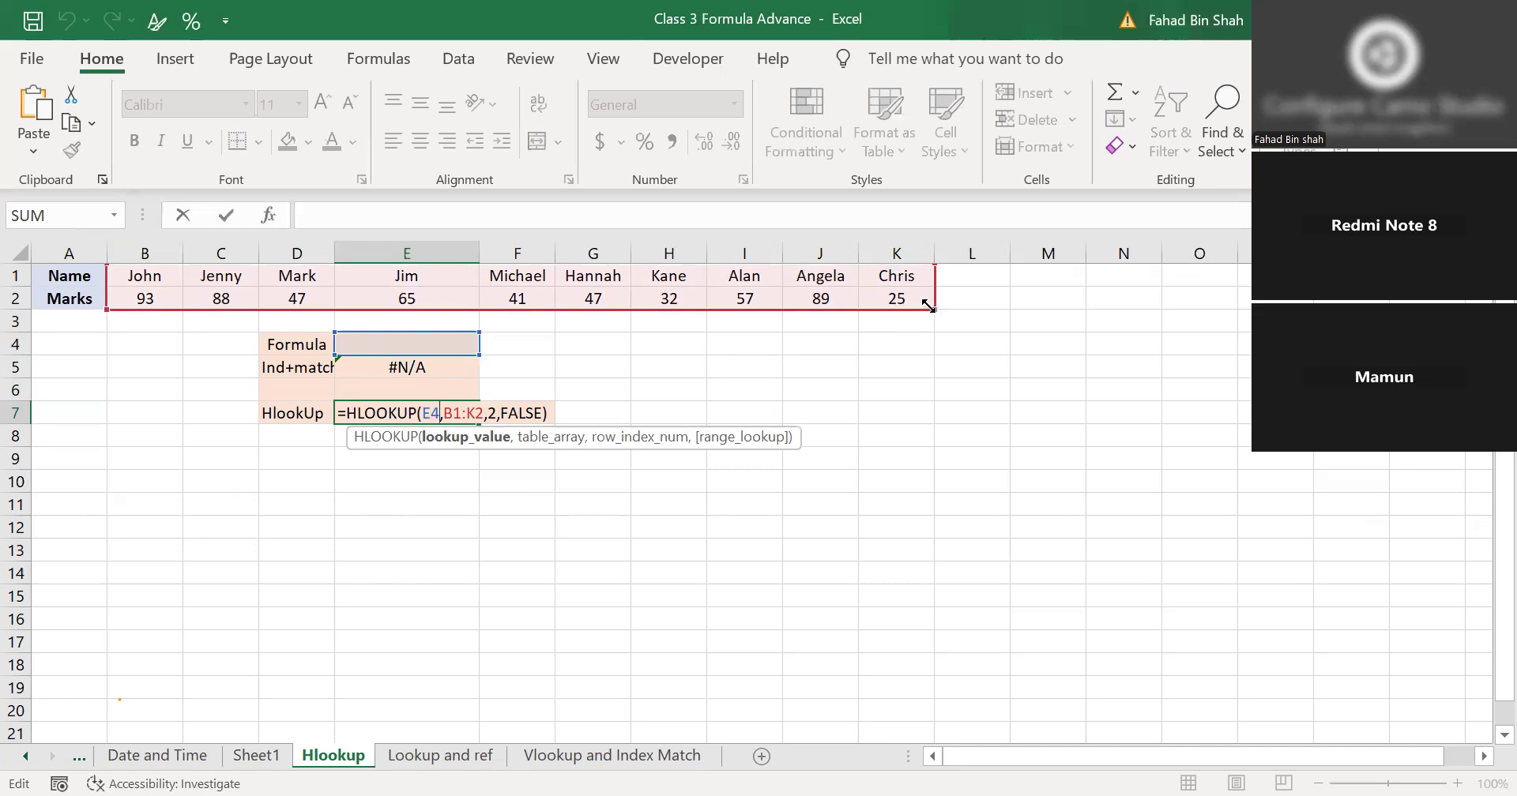
# Start an HLOOKUP formula in E11 with C11 as the lookup value and B1:K2 as the table array.
pyautogui.click(432, 499)
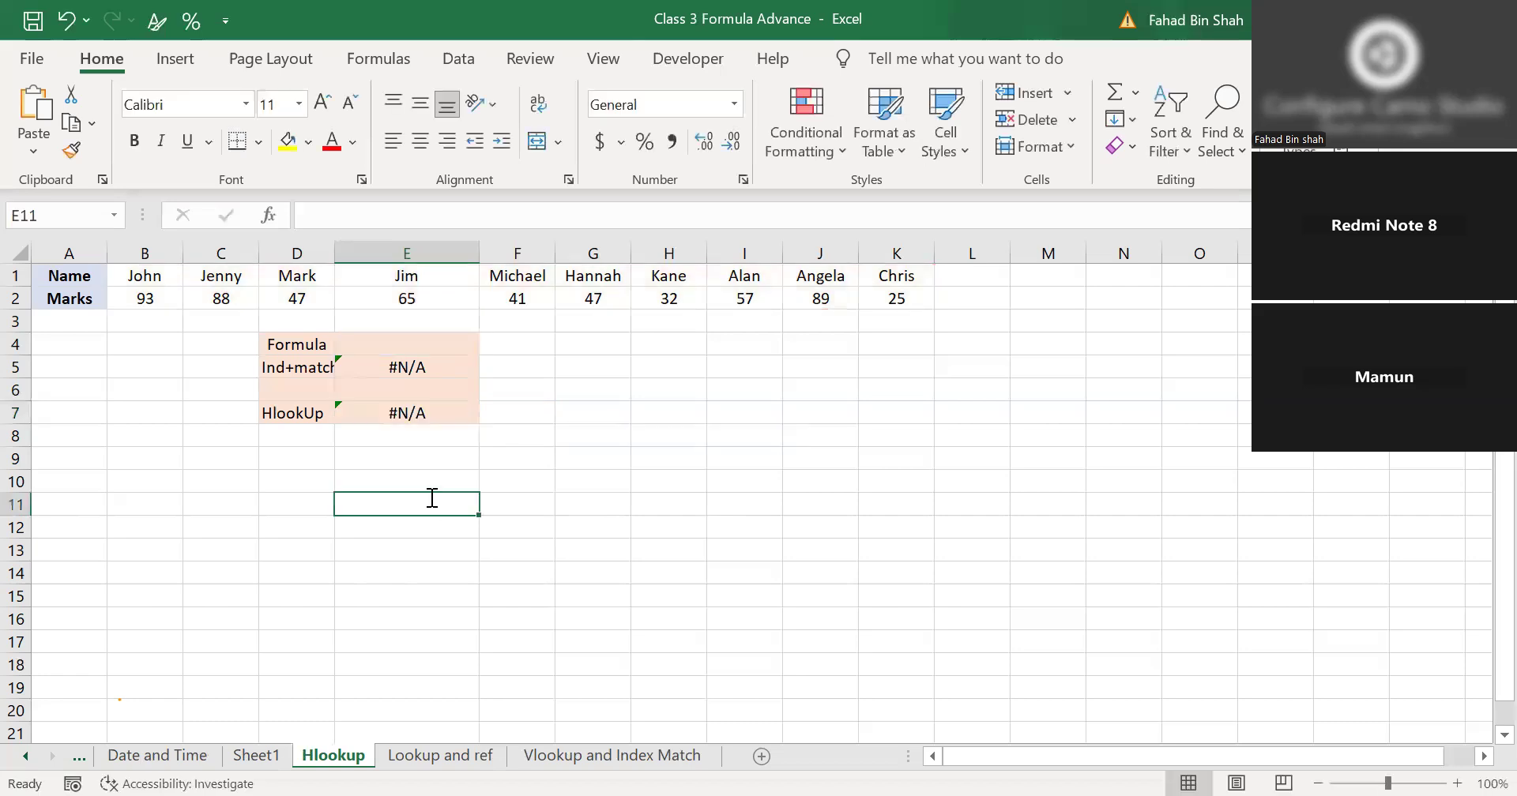
pyautogui.write('=')
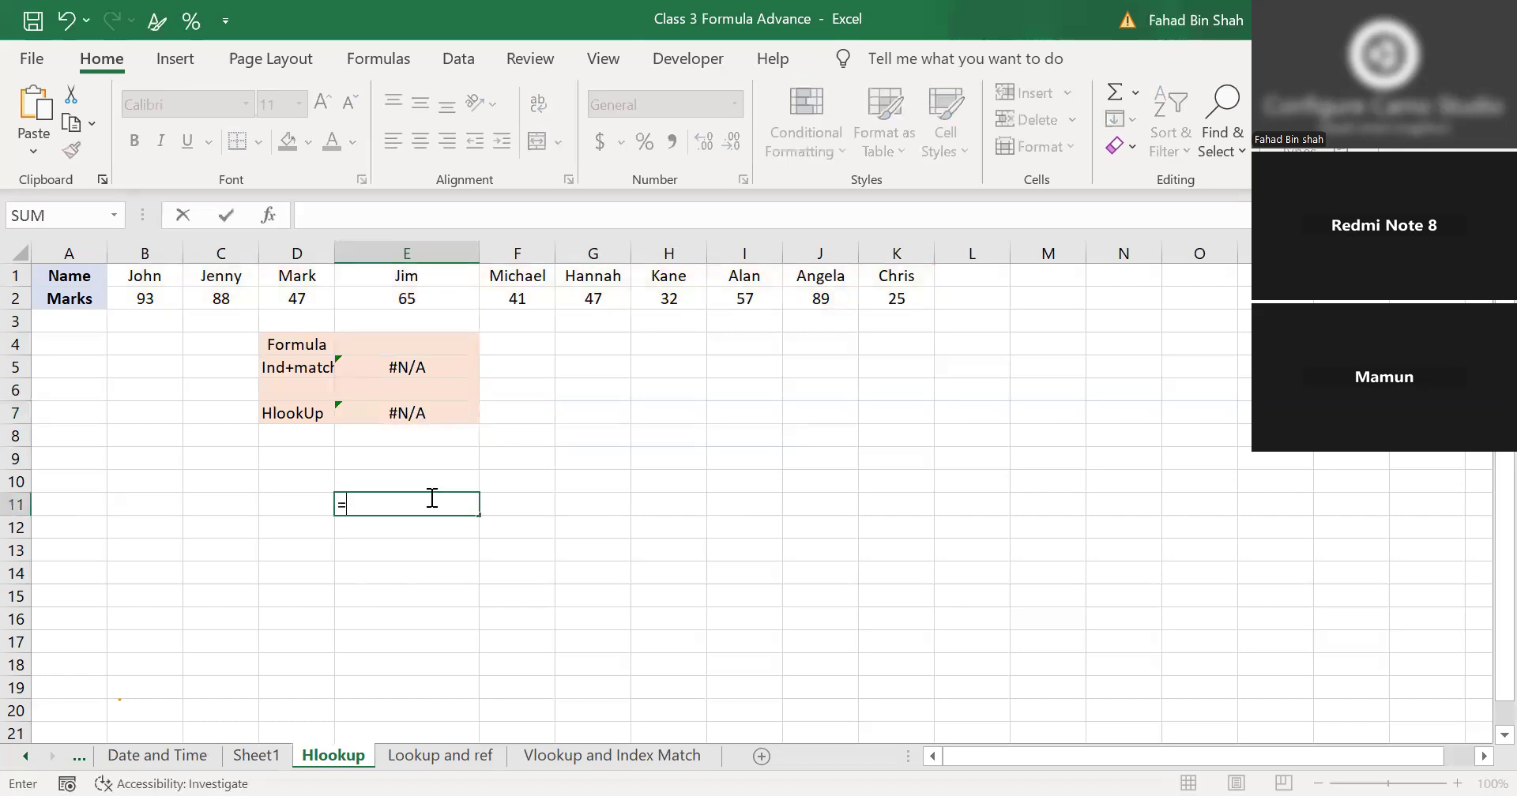
pyautogui.write('h')
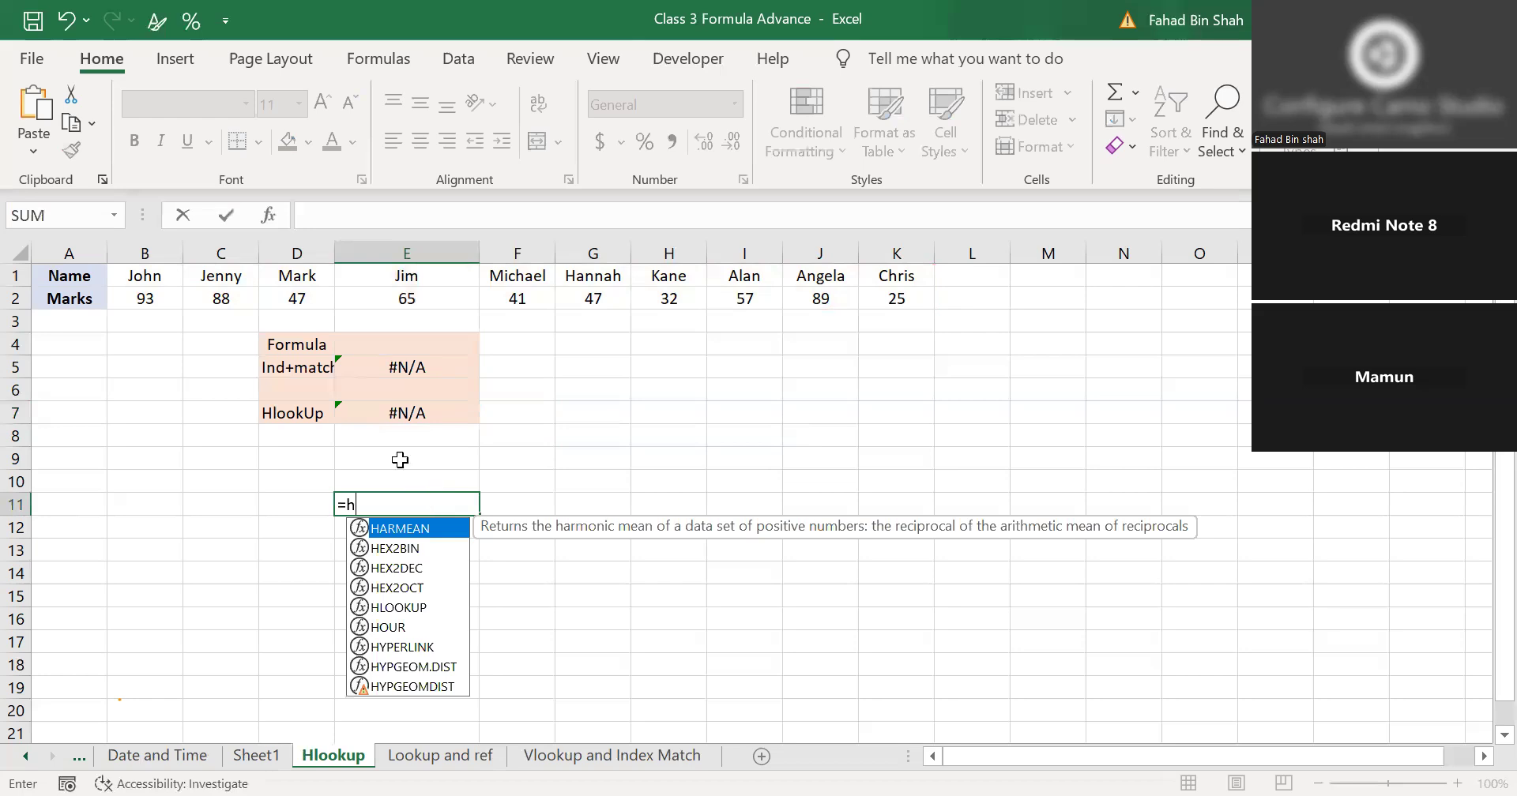
pyautogui.write('l')
pyautogui.press('Tab')
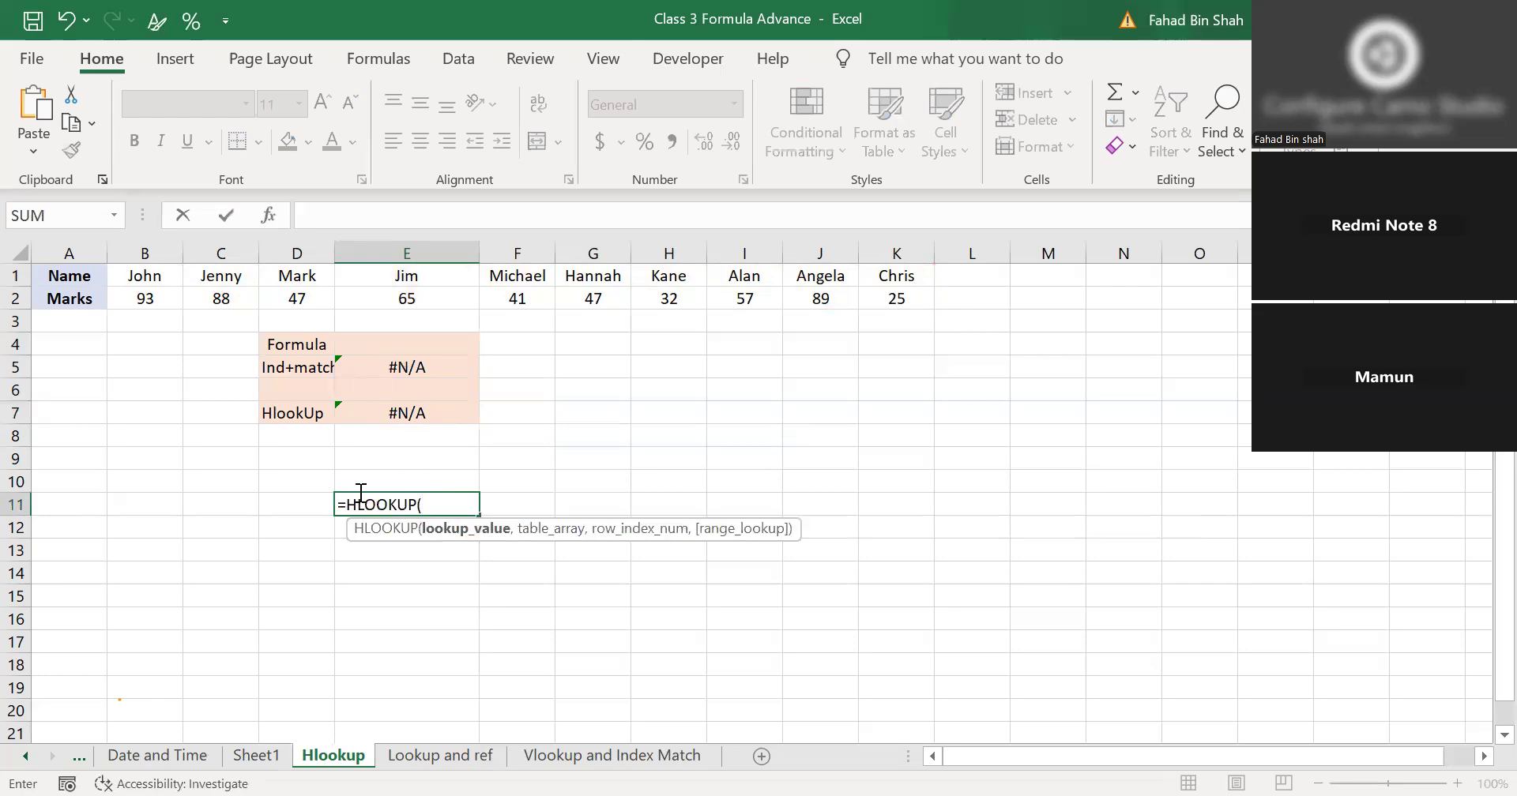
pyautogui.click(230, 501)
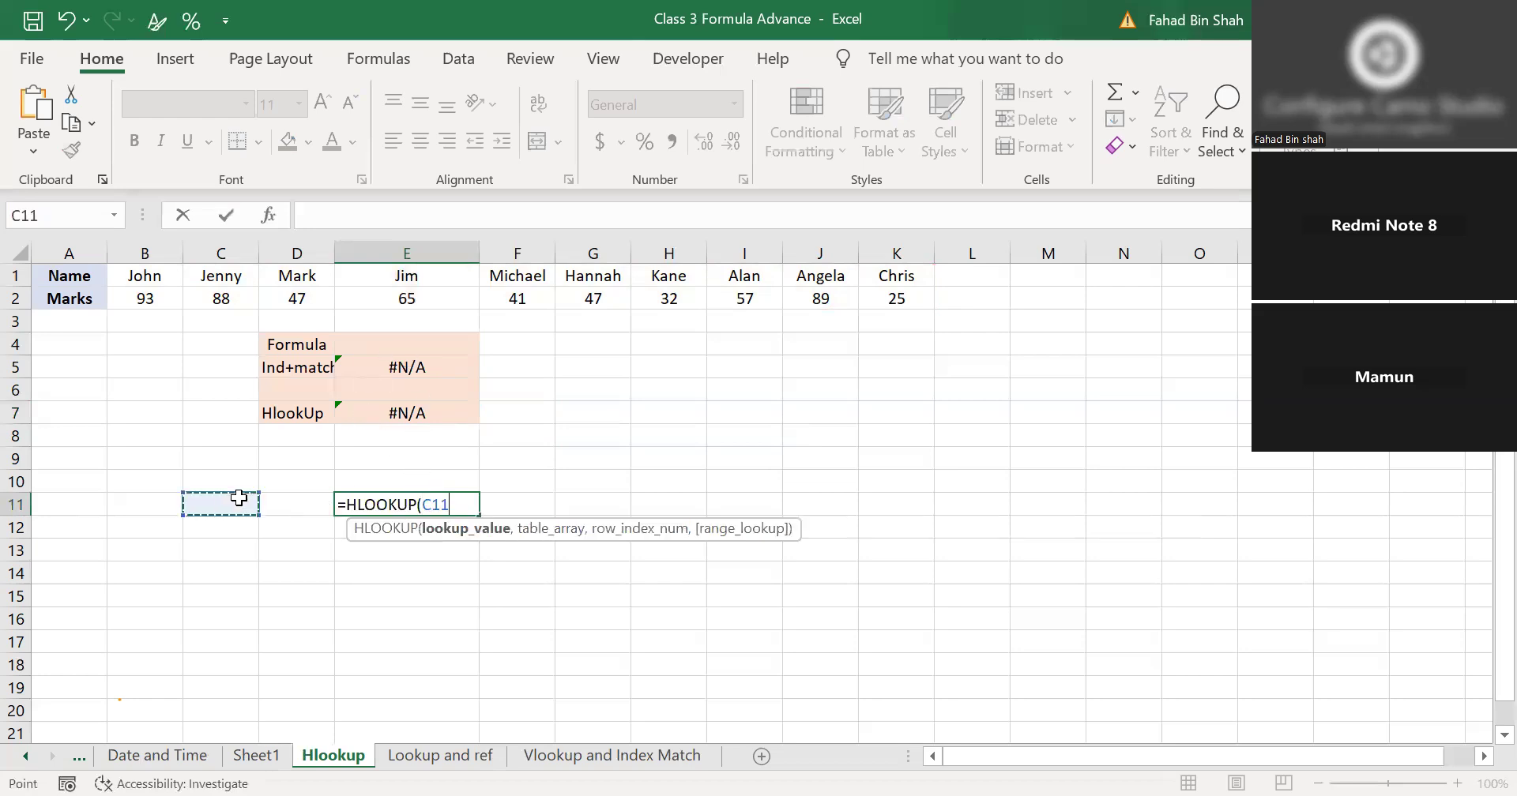
pyautogui.write(',')
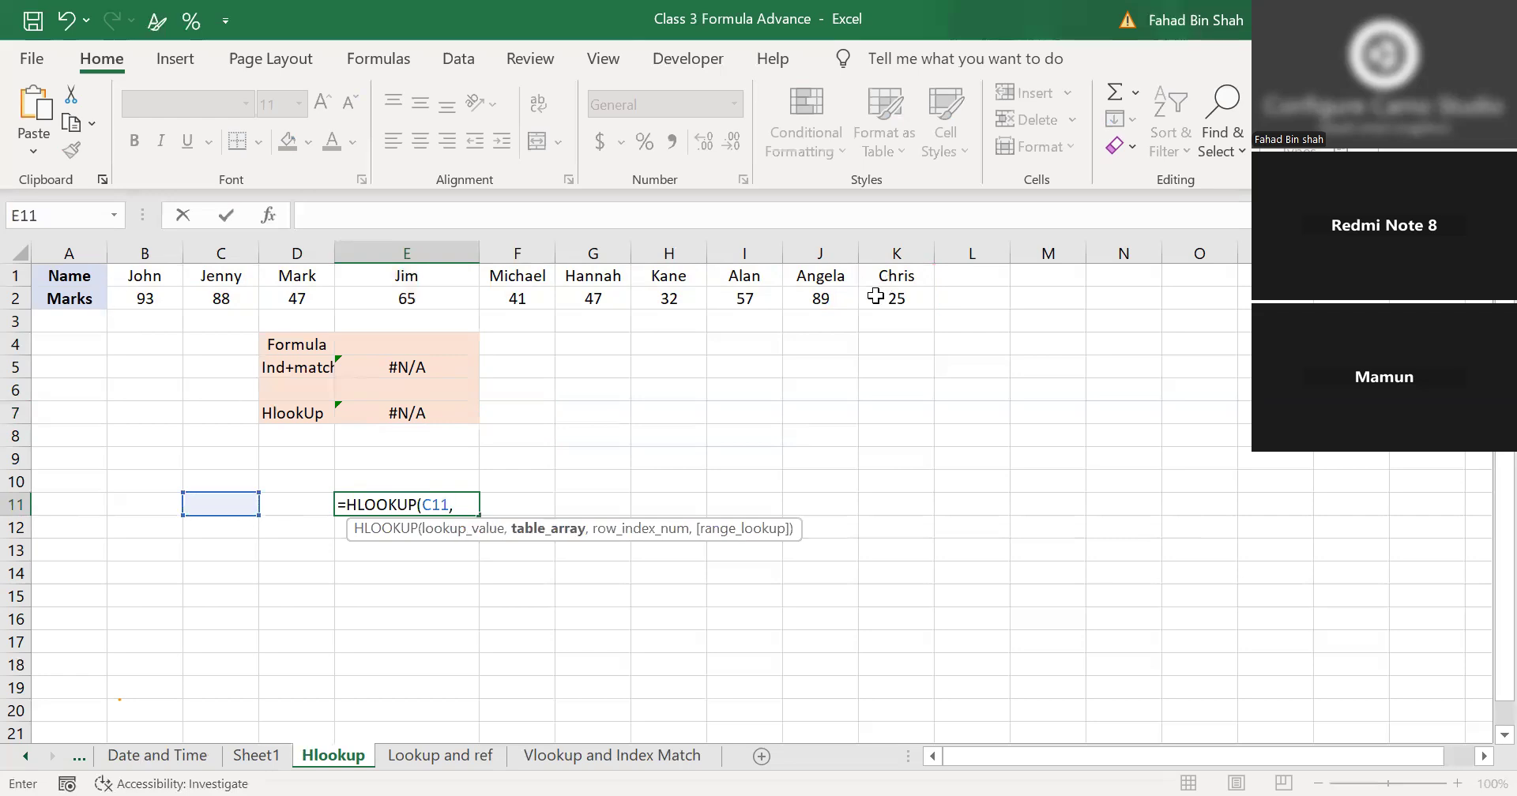
pyautogui.click(875, 297)
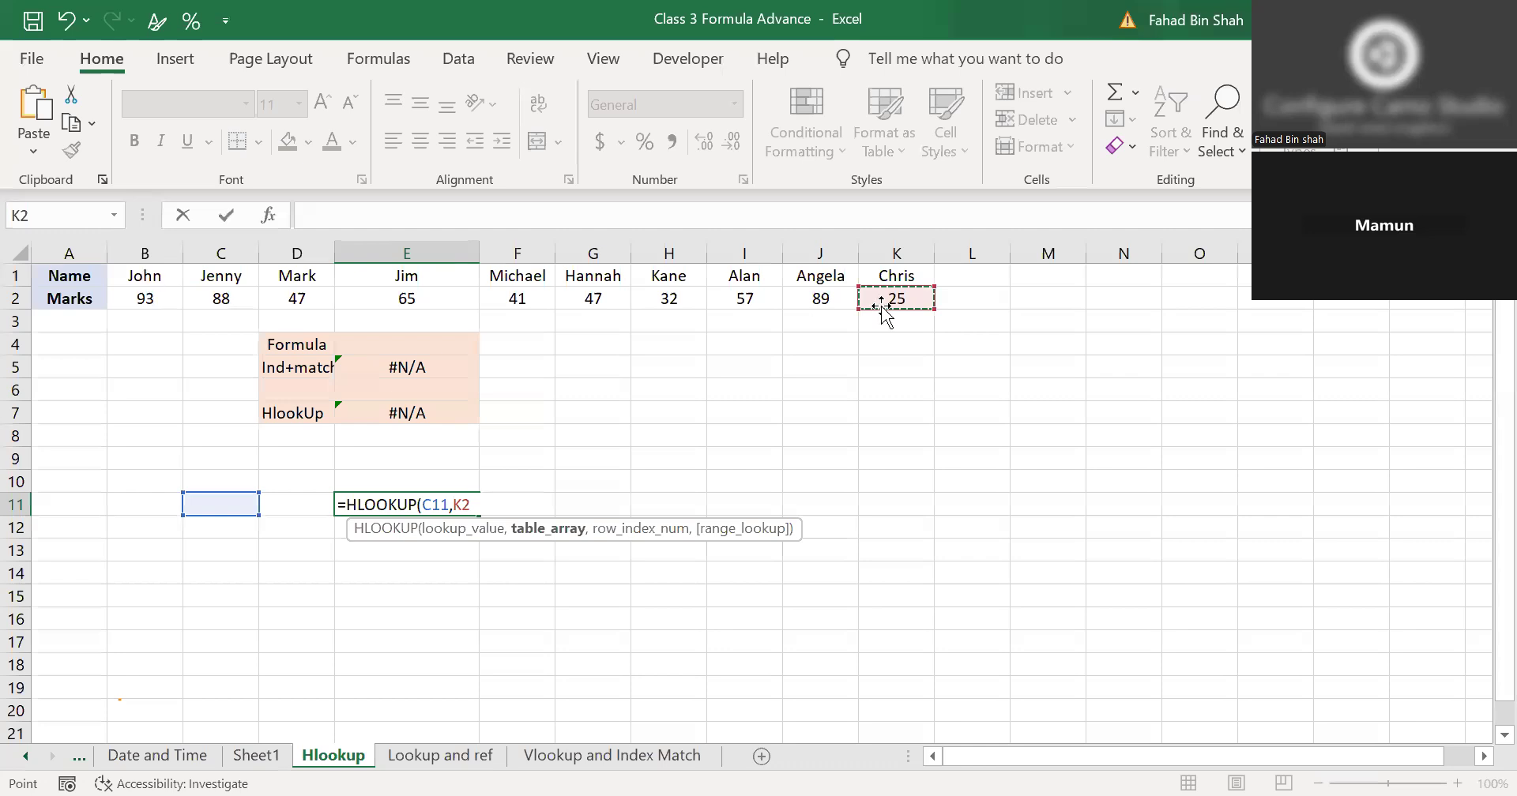
pyautogui.moveTo(145, 279); pyautogui.dragTo(882, 307)
pyautogui.write(',')
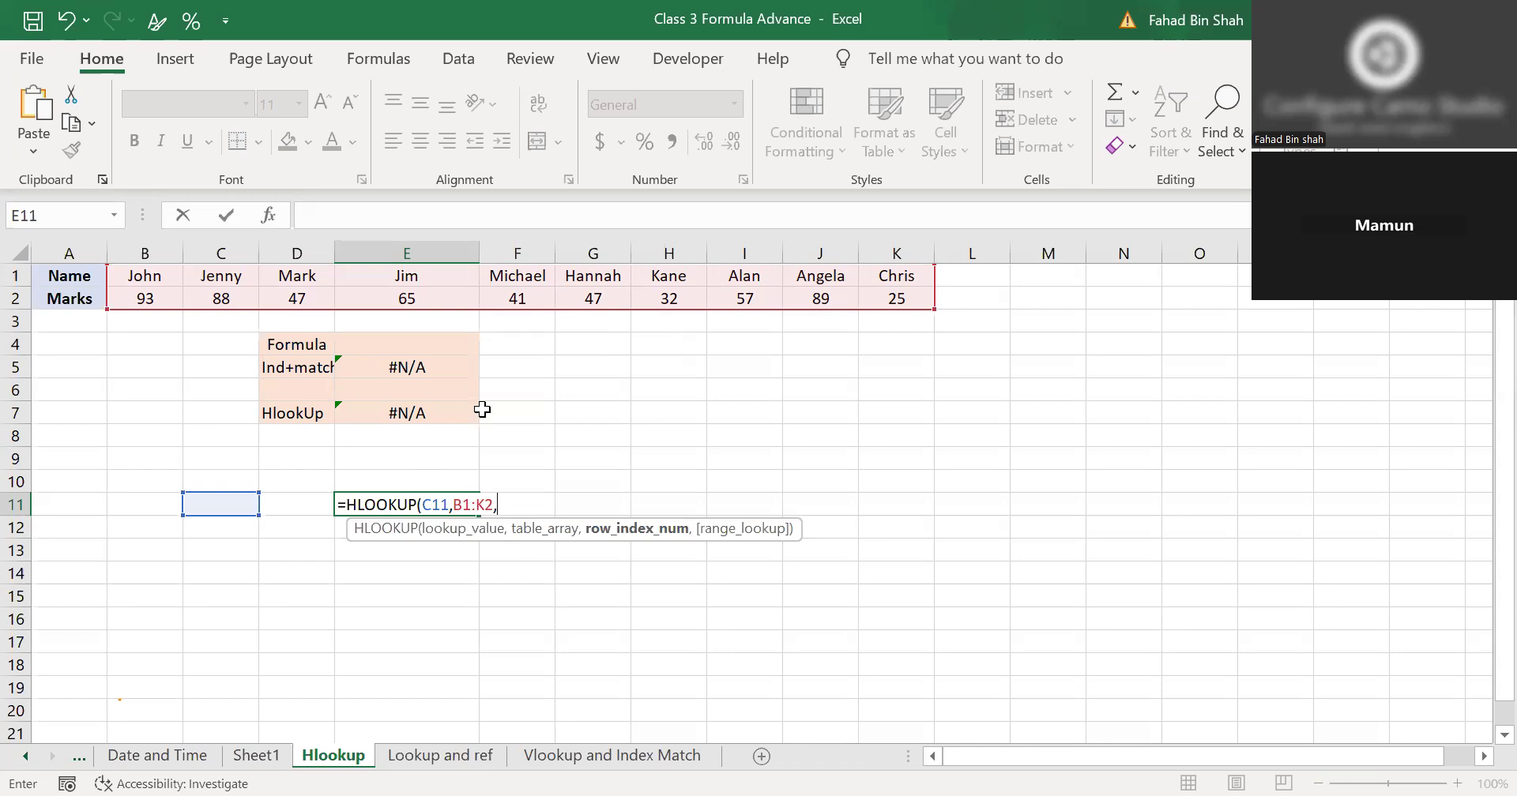
# Complete the HLOOKUP formula in E11 with row index 2 and FALSE for an exact match.
pyautogui.write(',')
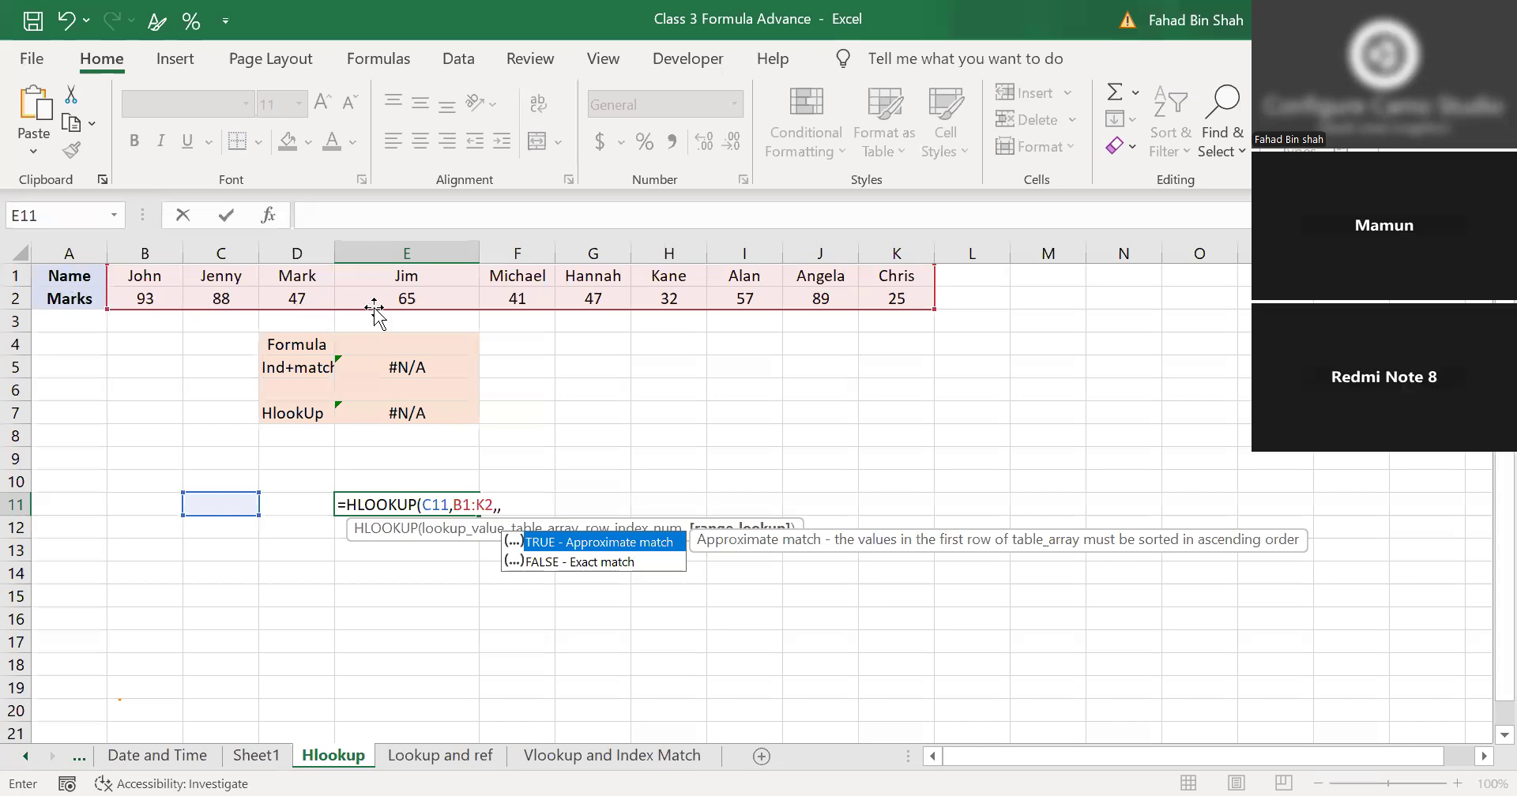
pyautogui.press('BackSpace')
pyautogui.write('2')
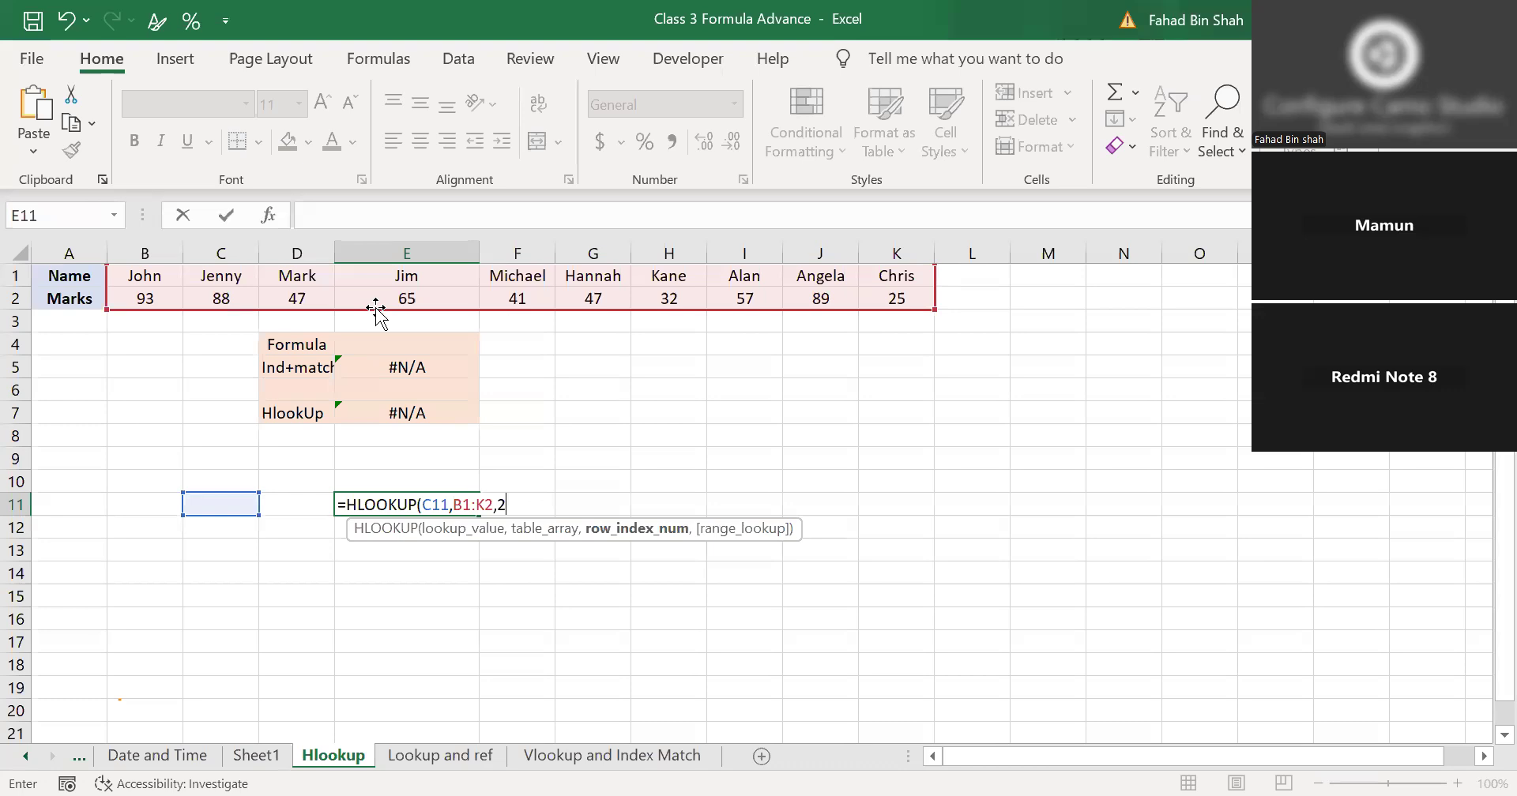
pyautogui.write(',')
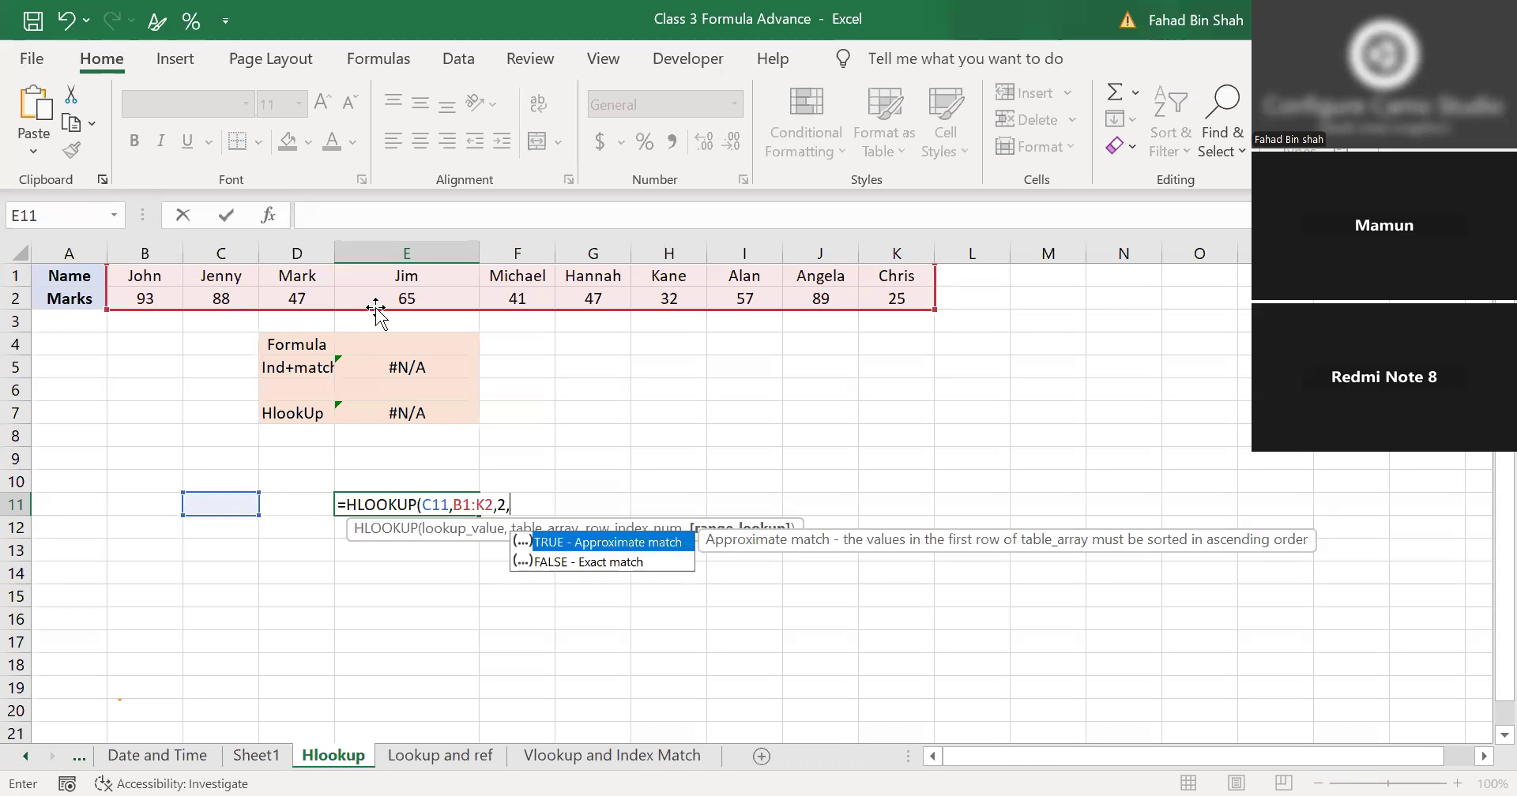
pyautogui.press('Return')
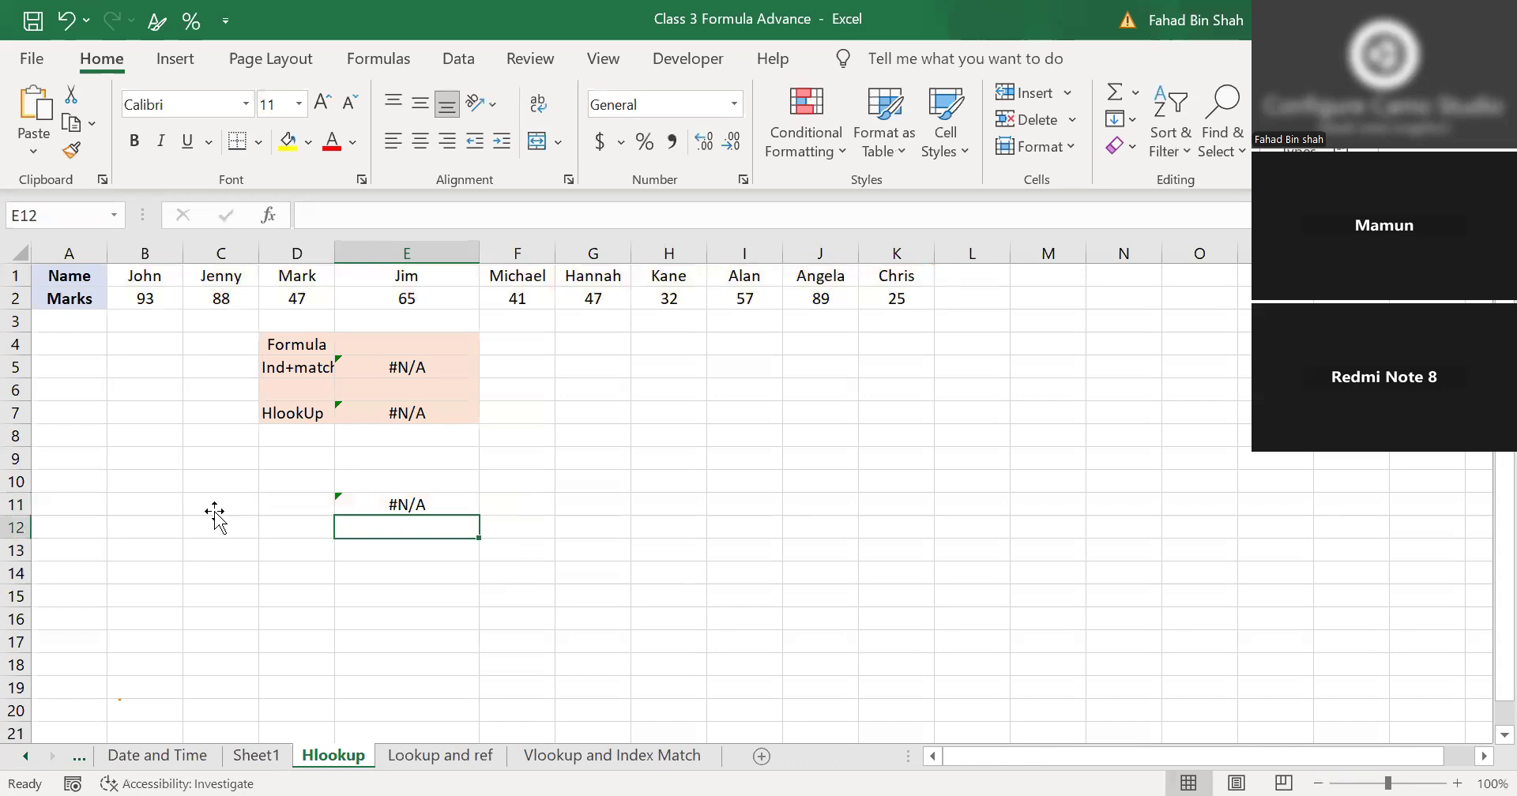
# Enter a misspelled version of the first name in the Name row as the lookup value in C11.
pyautogui.click(215, 508)
pyautogui.write('Jhon')
pyautogui.press('Return')
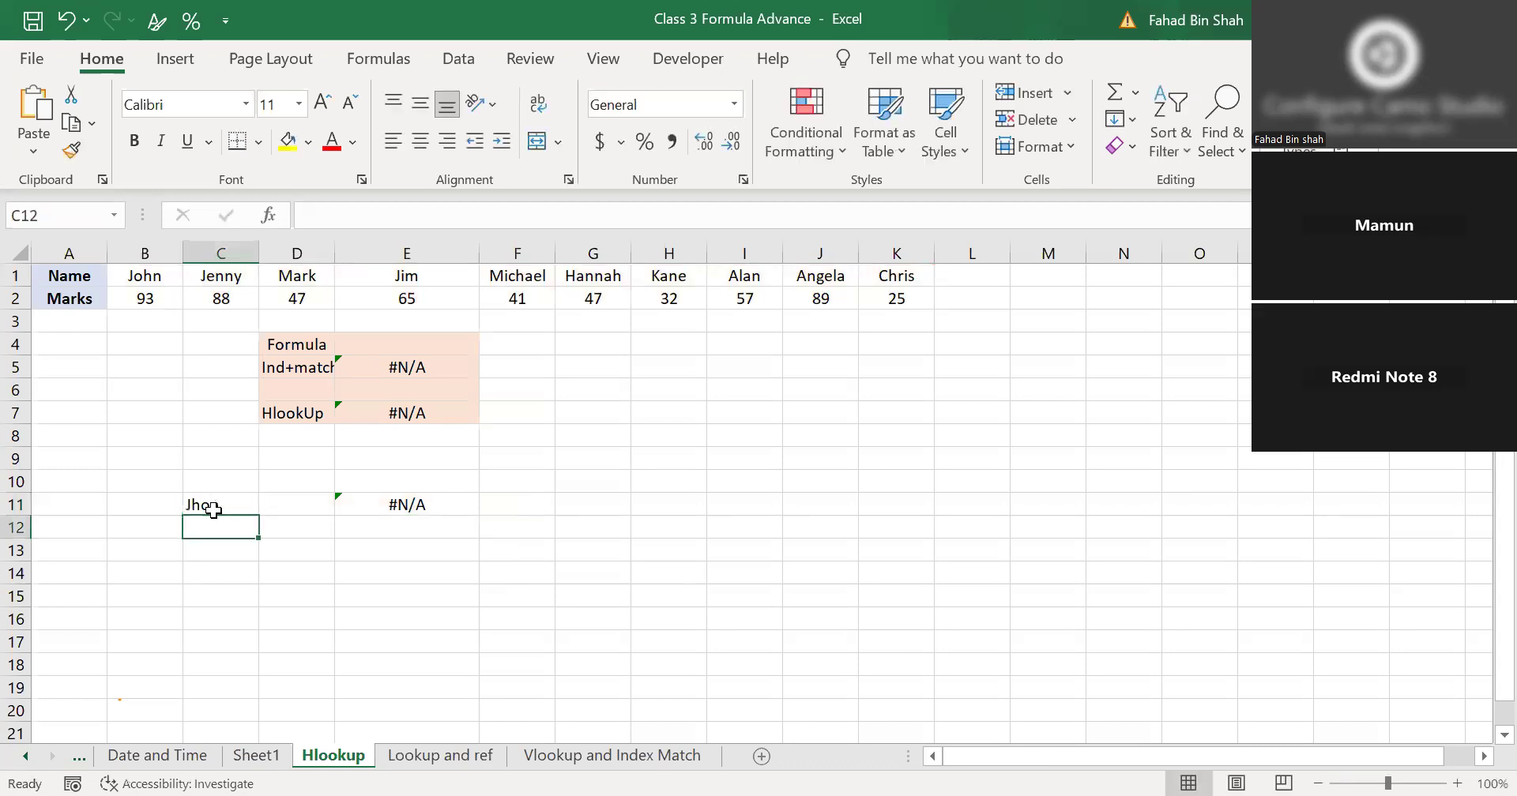
# Inspect the arguments of the HLOOKUP formula in E11 and compare them with the formula in E7.
pyautogui.doubleClick(410, 504)
pyautogui.click(474, 505)
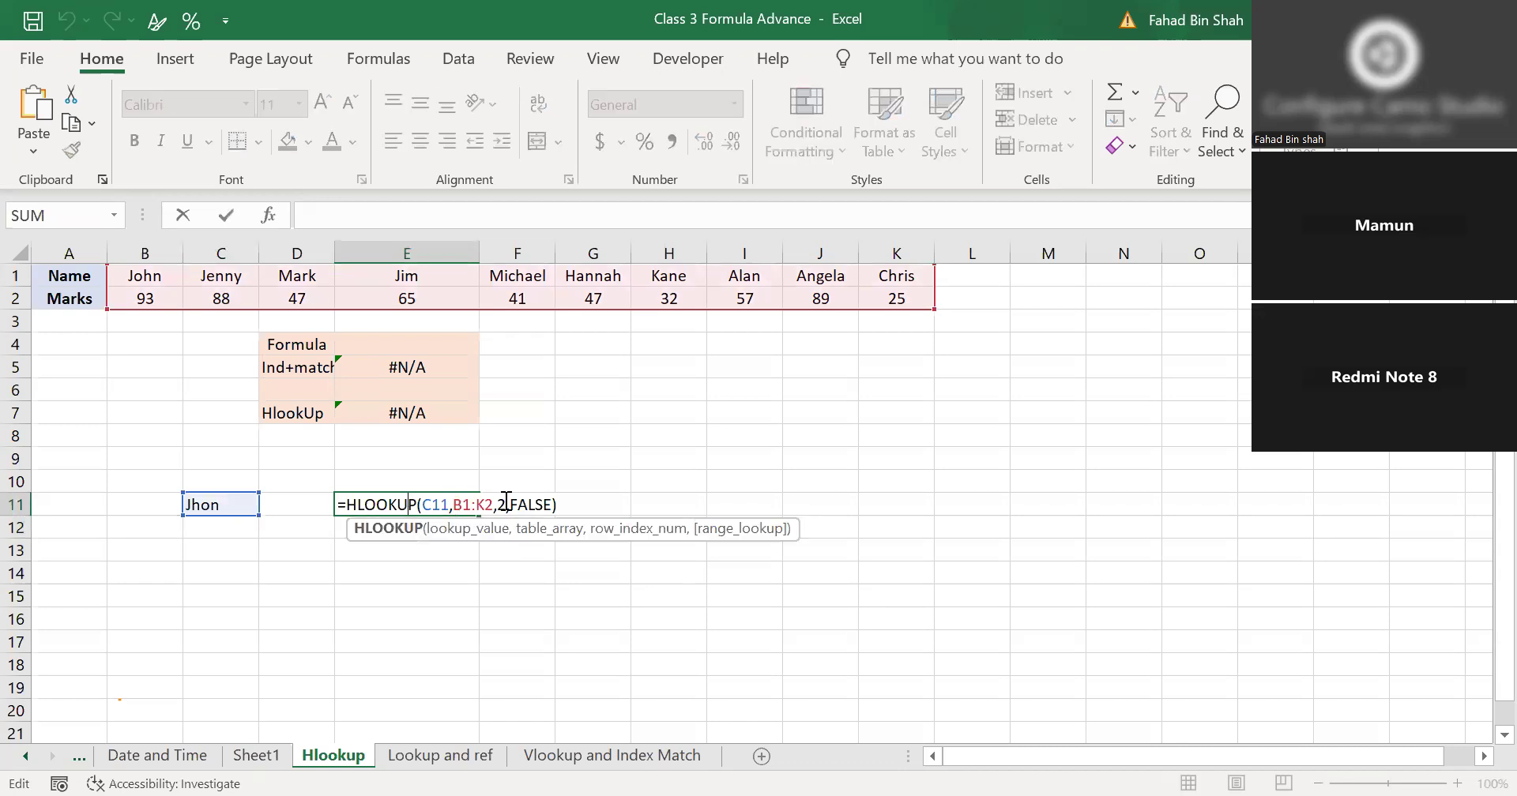
pyautogui.click(506, 502)
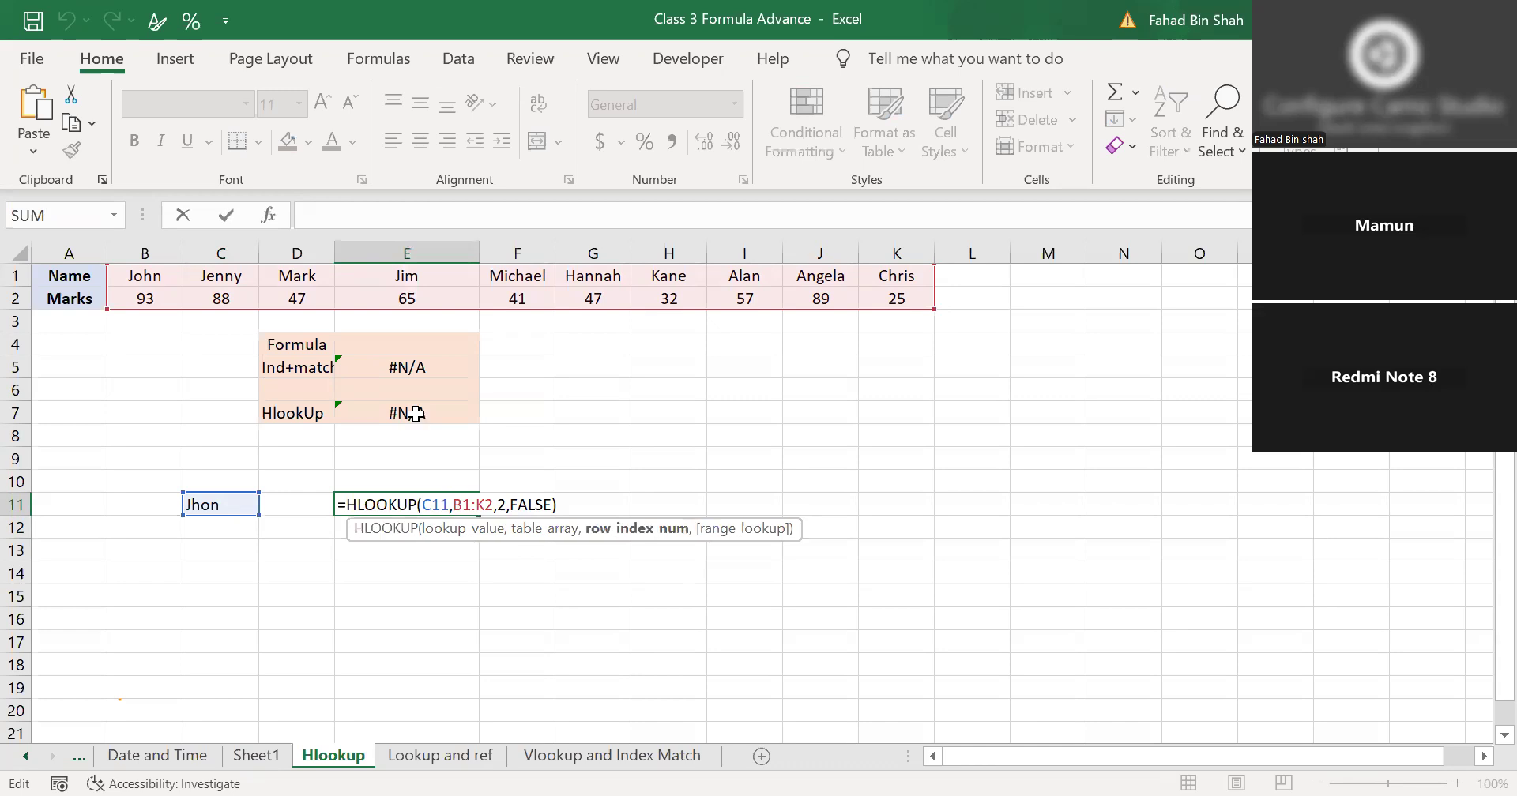
pyautogui.doubleClick(419, 413)
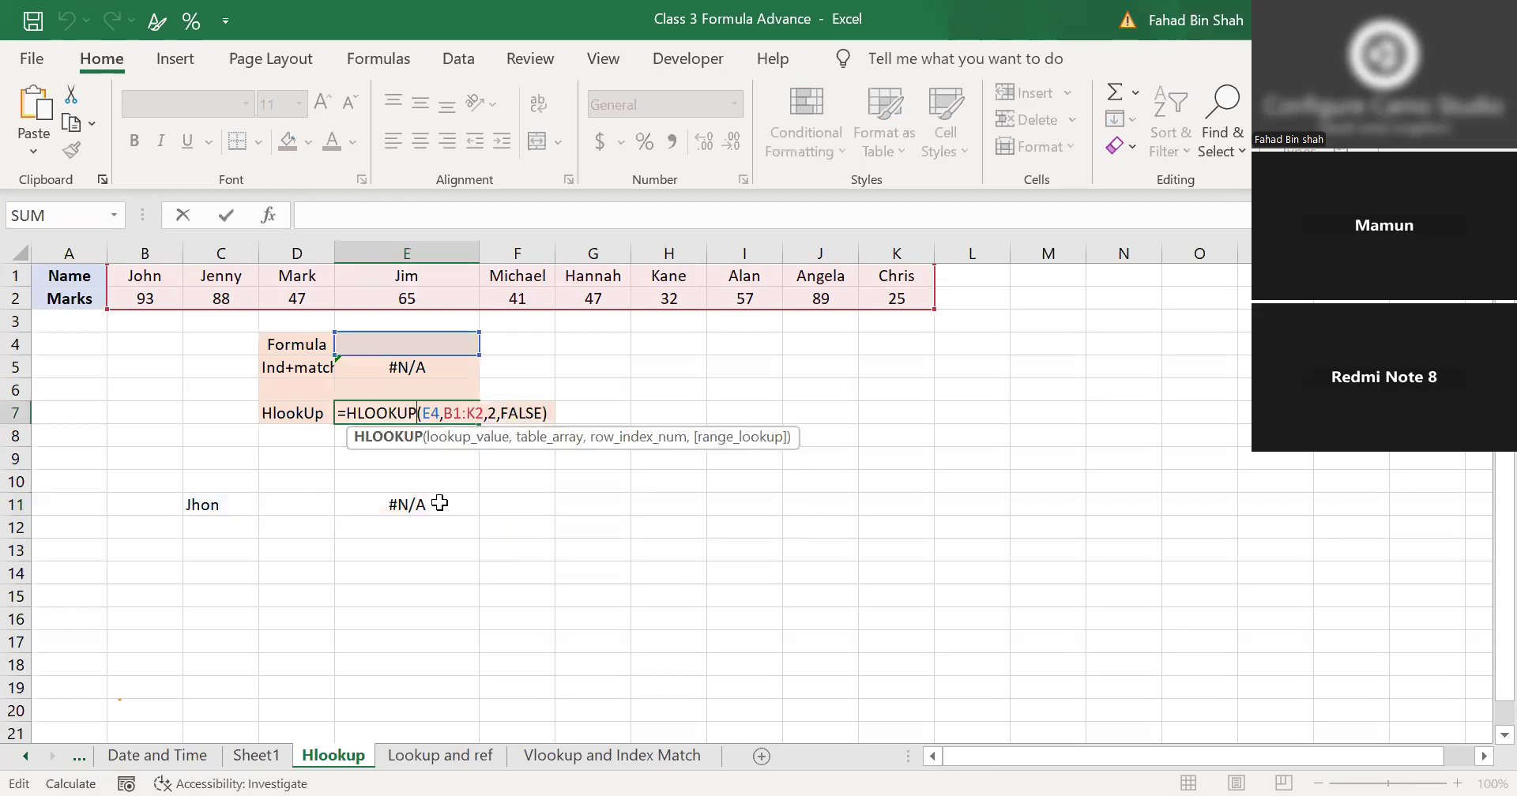
pyautogui.doubleClick(439, 503)
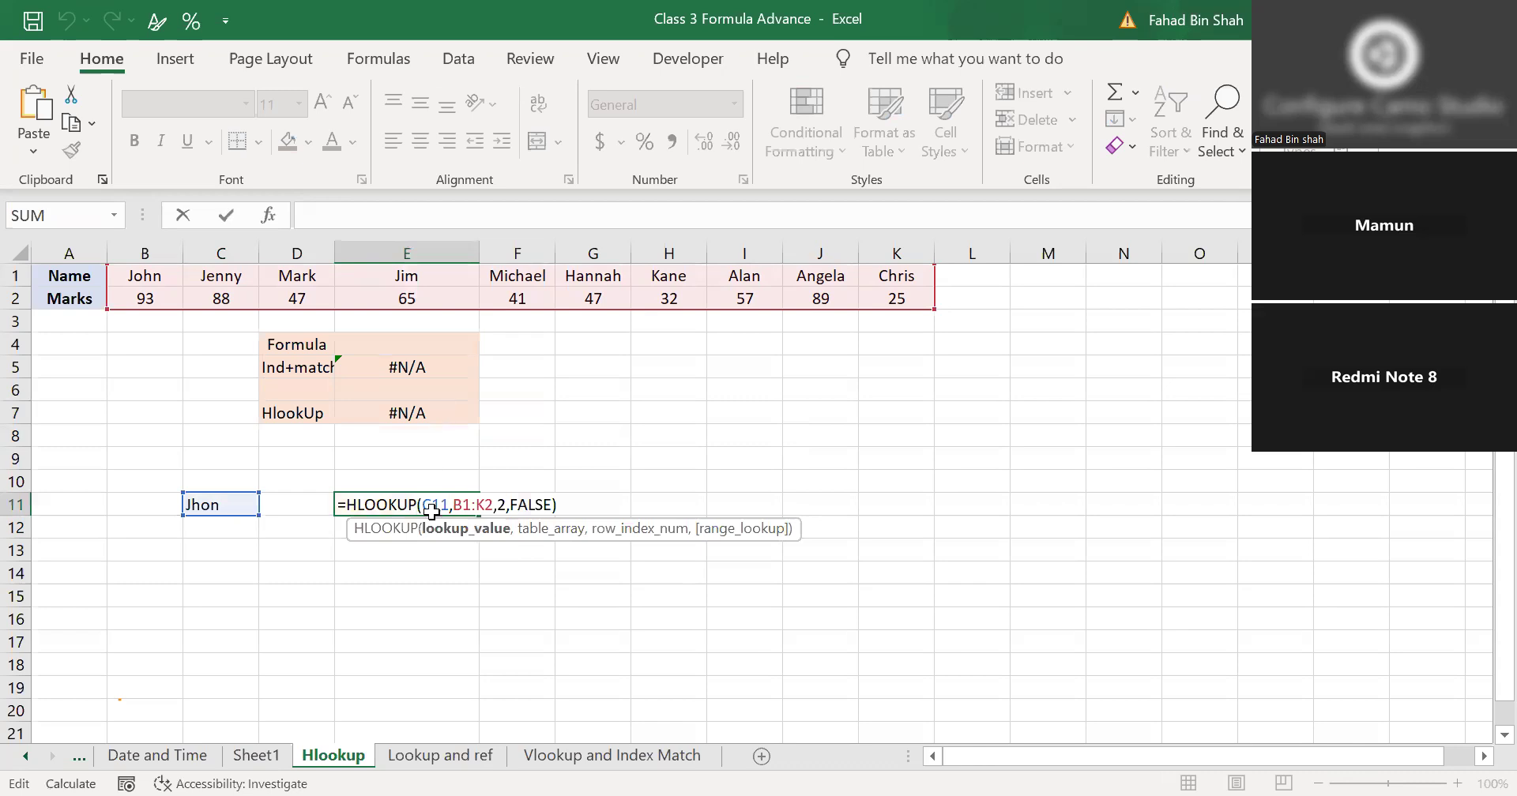
pyautogui.press('Return')
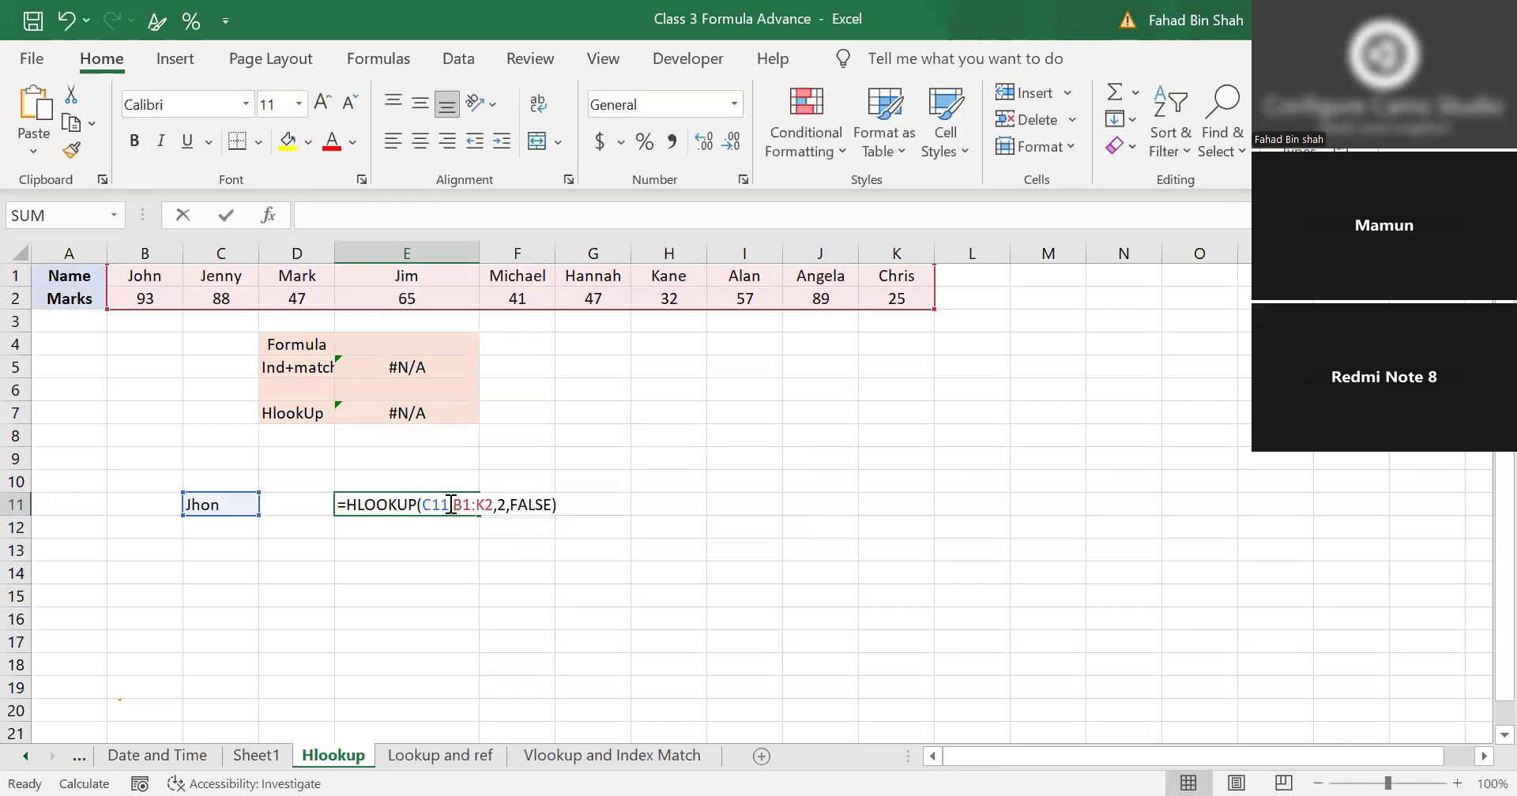
pyautogui.doubleClick(537, 505)
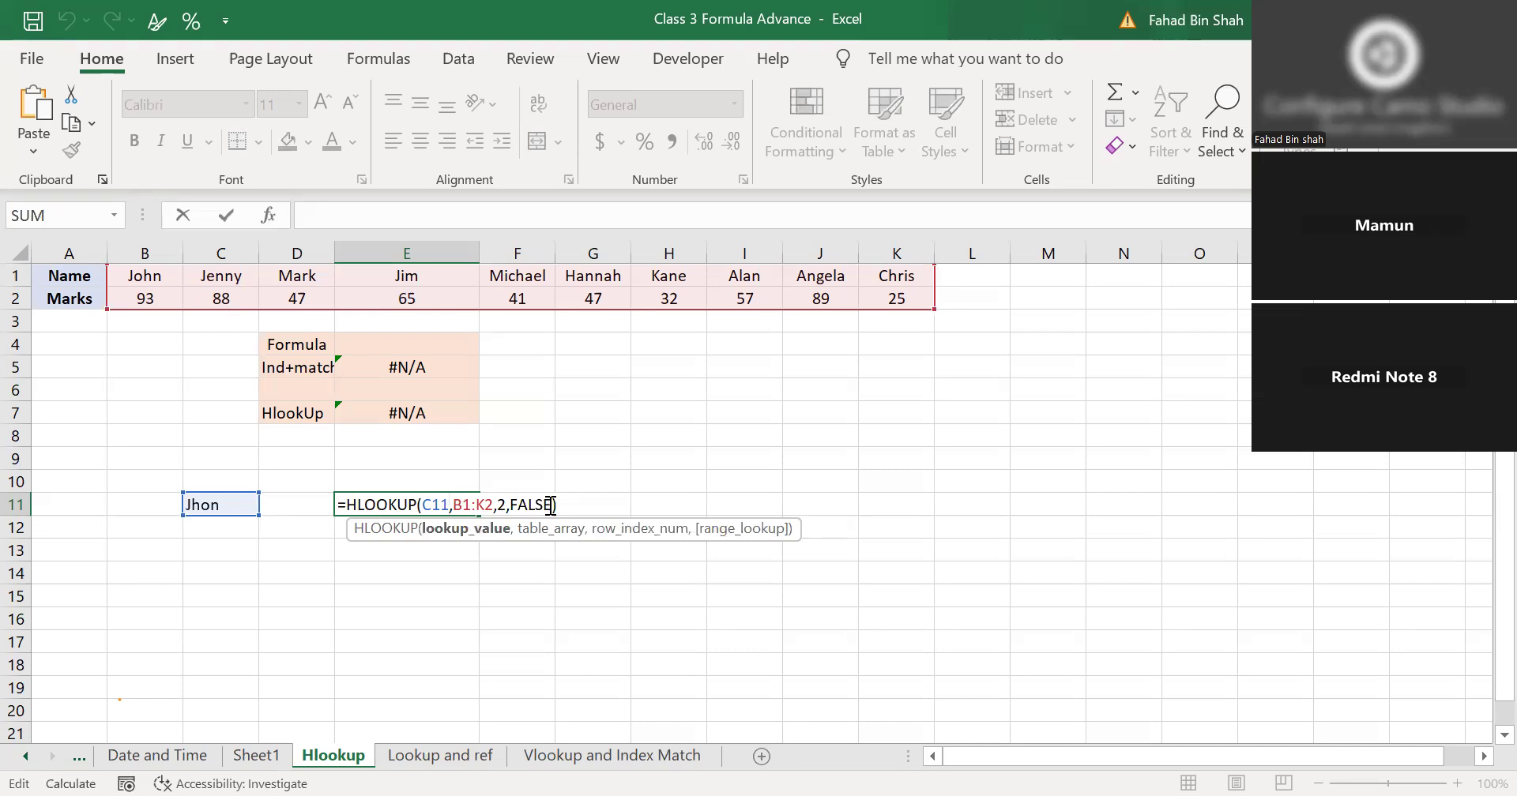
# Correct the spelling of the lookup name in C11 to match the name in B1.
pyautogui.doubleClick(229, 504)
pyautogui.press('BackSpace')
pyautogui.press('BackSpace')
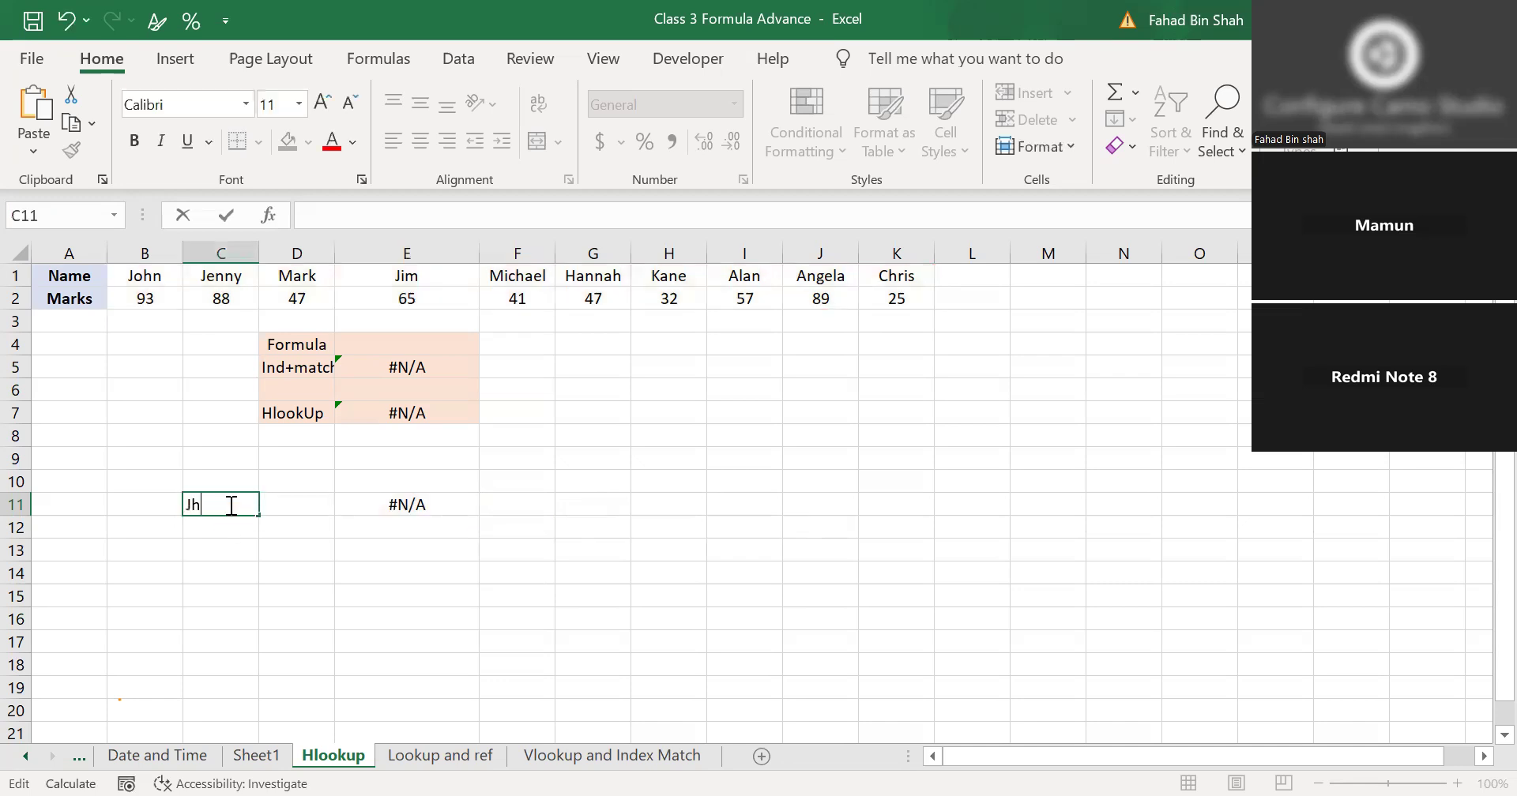
pyautogui.write('ohn')
pyautogui.press('Return')
# Replace the lookup name in C11 with the name from E1.
pyautogui.doubleClick(242, 503)
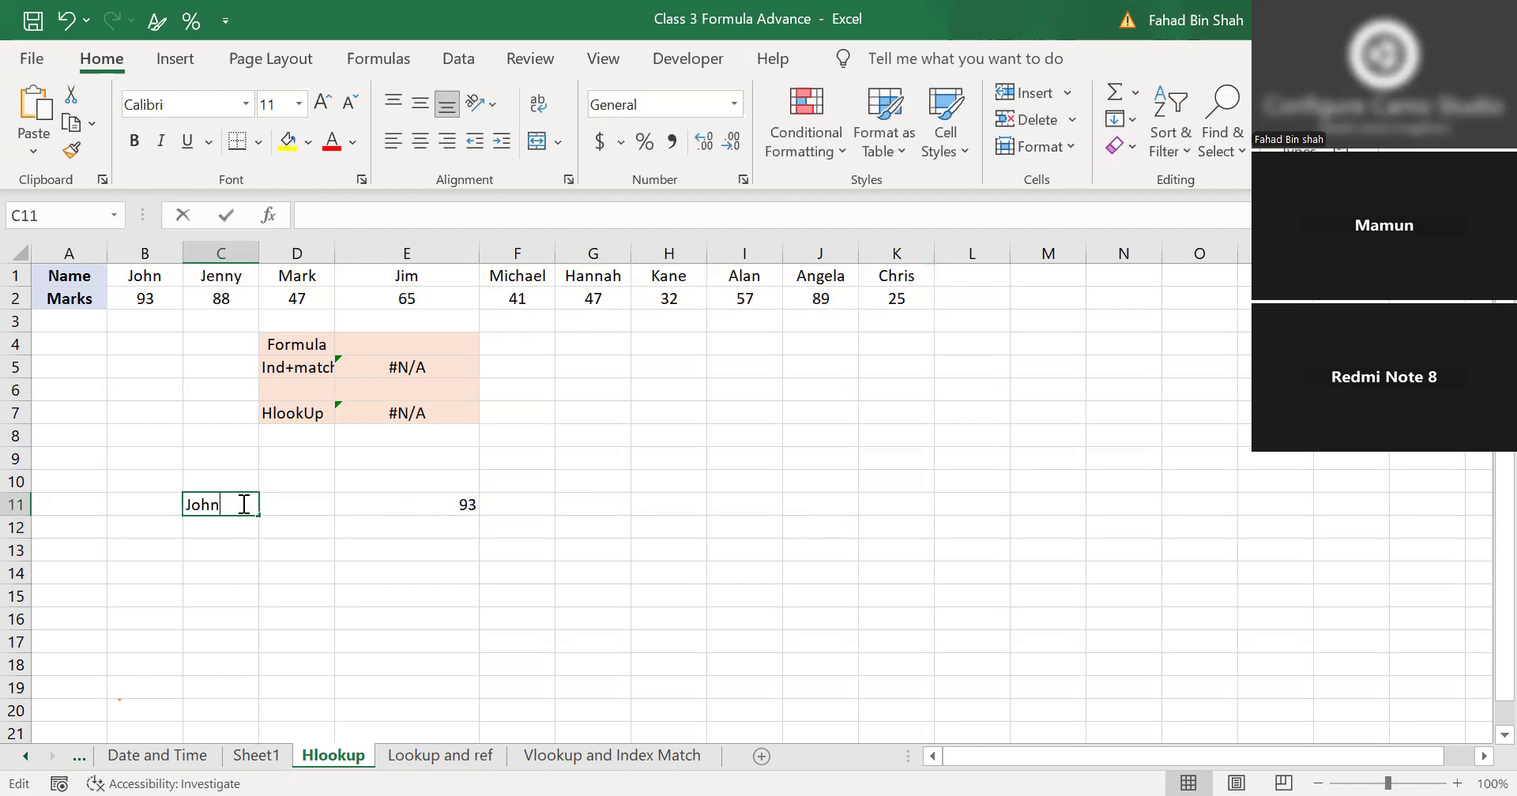
pyautogui.press('BackSpace')
pyautogui.press('BackSpace')
pyautogui.press('BackSpace')
pyautogui.press('BackSpace')
pyautogui.write('Jim')
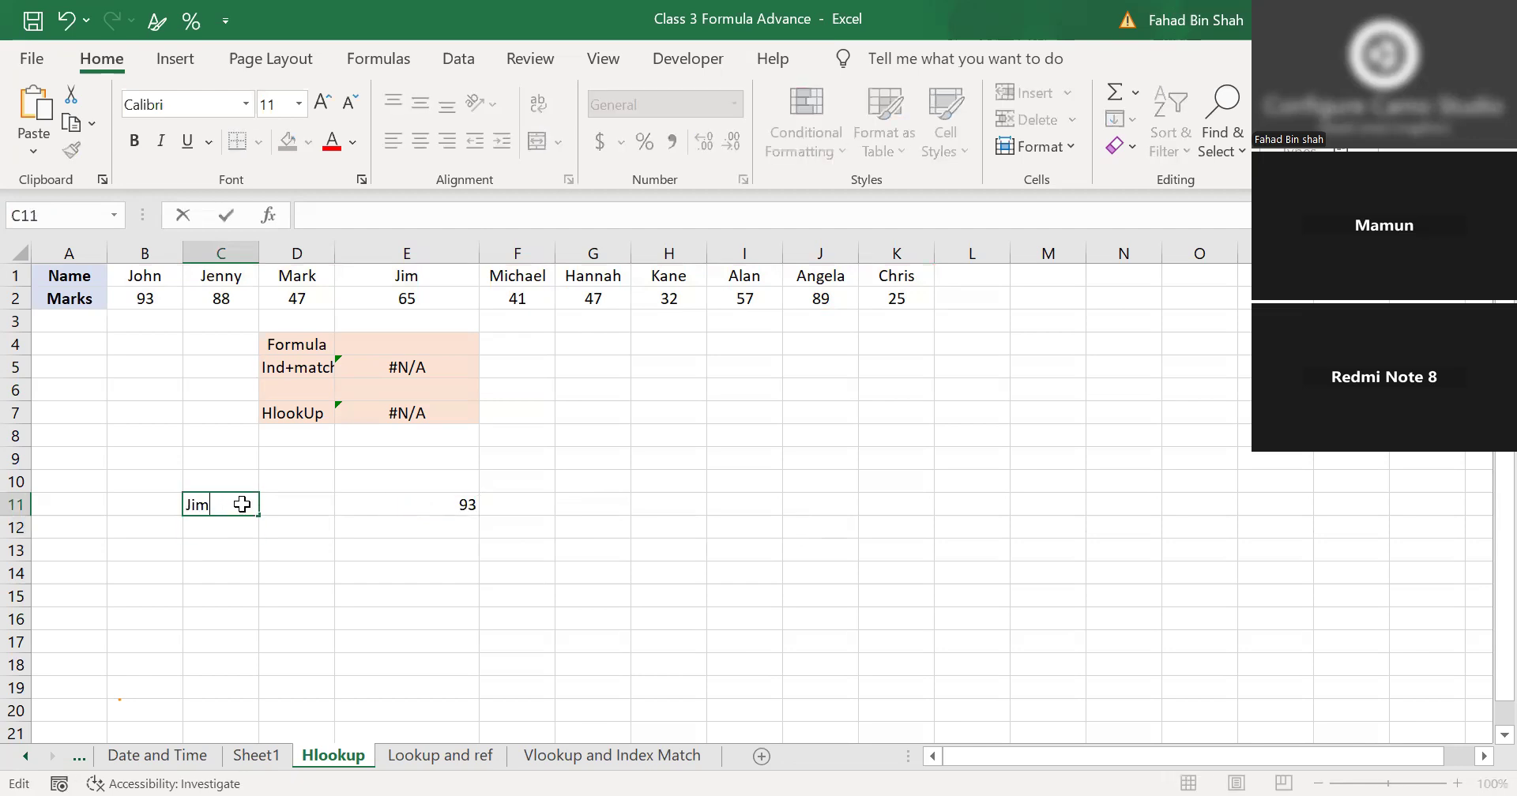
pyautogui.press('Return')
# Change the lookup name in C11 to the name from H1.
pyautogui.doubleClick(222, 506)
pyautogui.press('BackSpace')
pyautogui.write('ane')
pyautogui.press('Return')
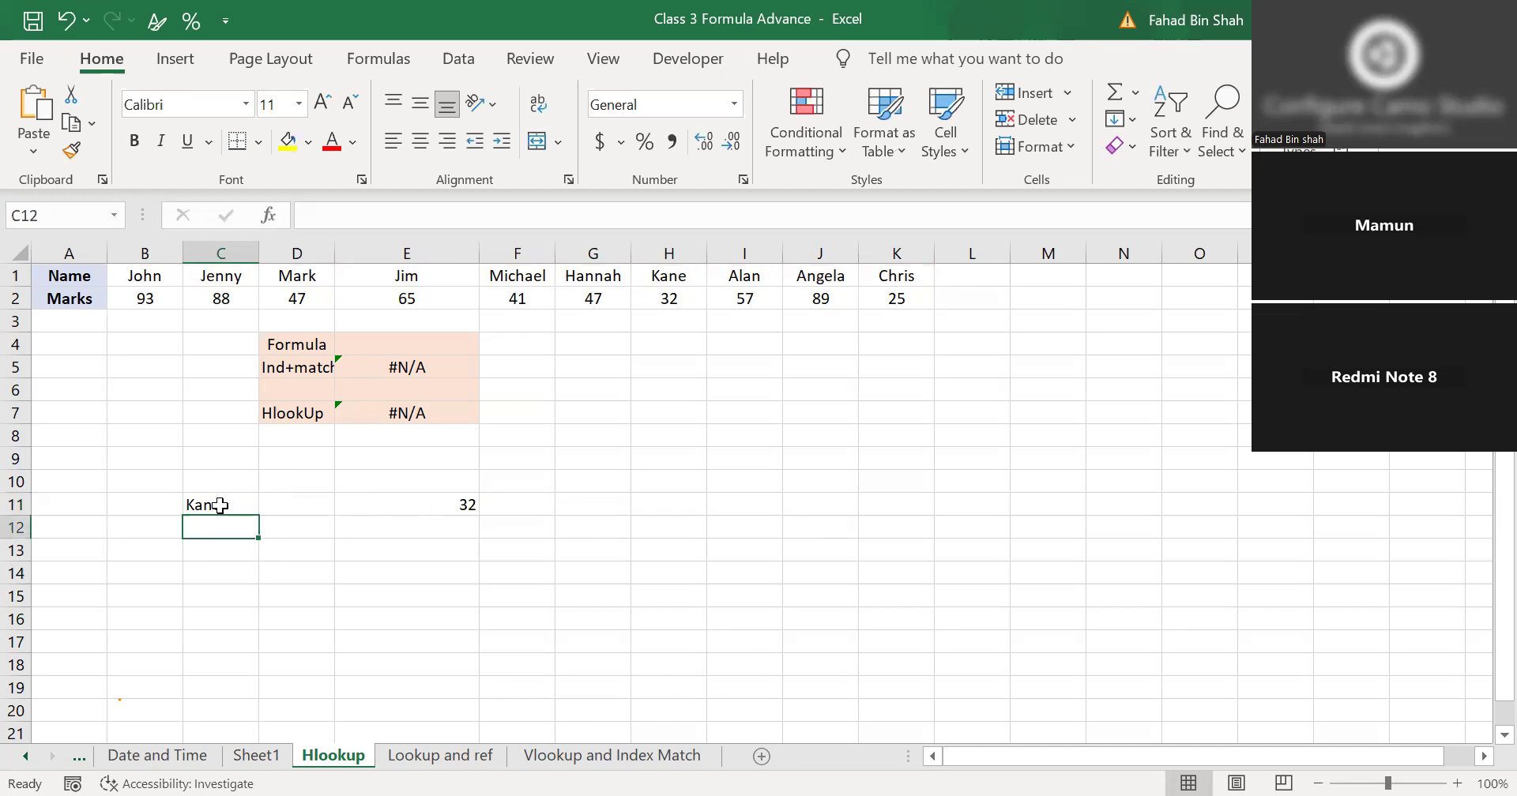
# Highlight the Name and Marks rows and the marks in G2:K2 to examine the horizontal layout.
pyautogui.moveTo(131, 297); pyautogui.dragTo(820, 277)
pyautogui.click(820, 278)
pyautogui.moveTo(594, 298); pyautogui.dragTo(867, 291)
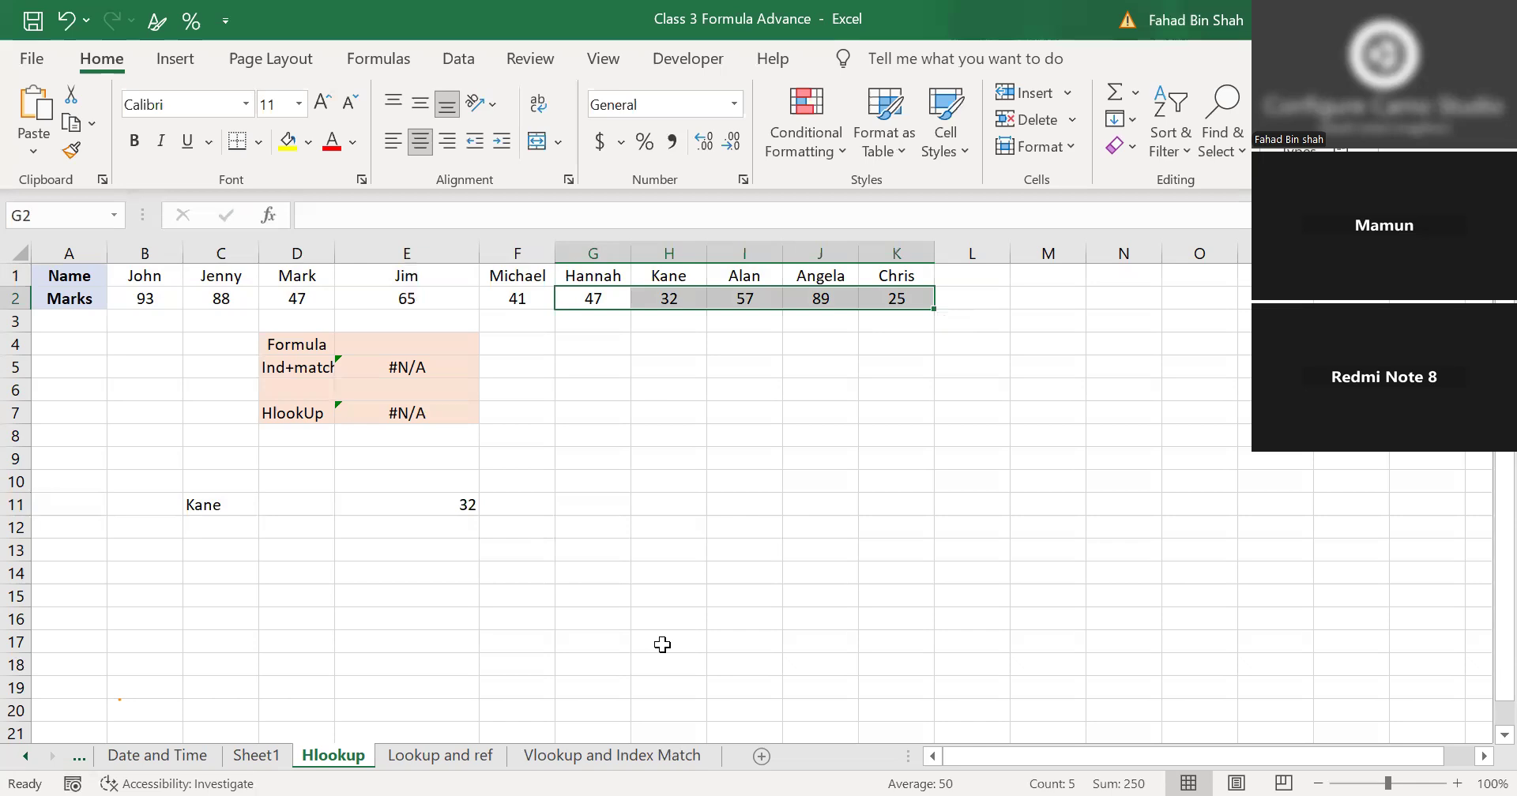
# Go to the Lookup and ref sheet and examine the INDEX formula in D17.
pyautogui.click(403, 757)
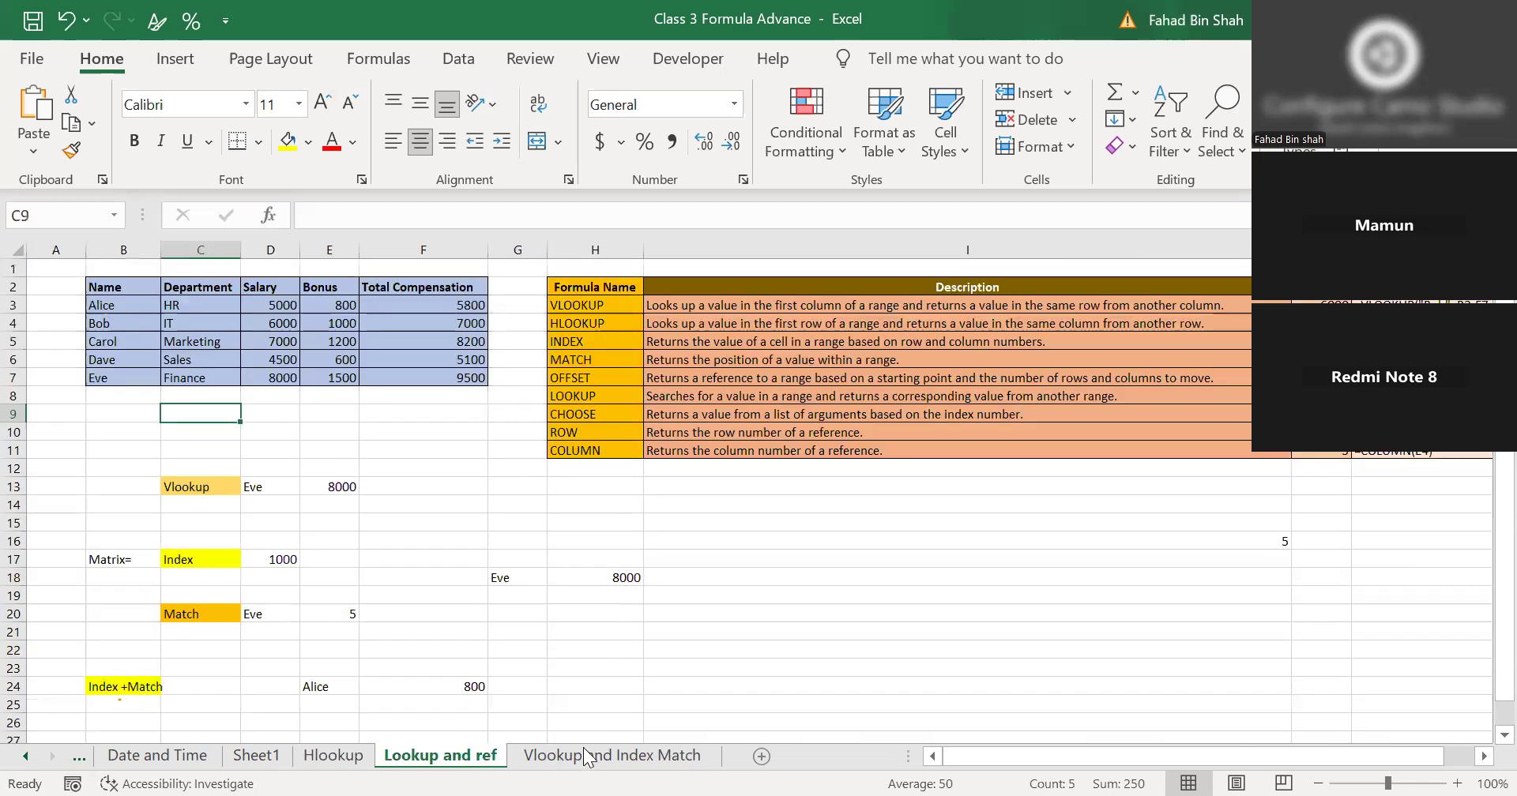
pyautogui.click(293, 559)
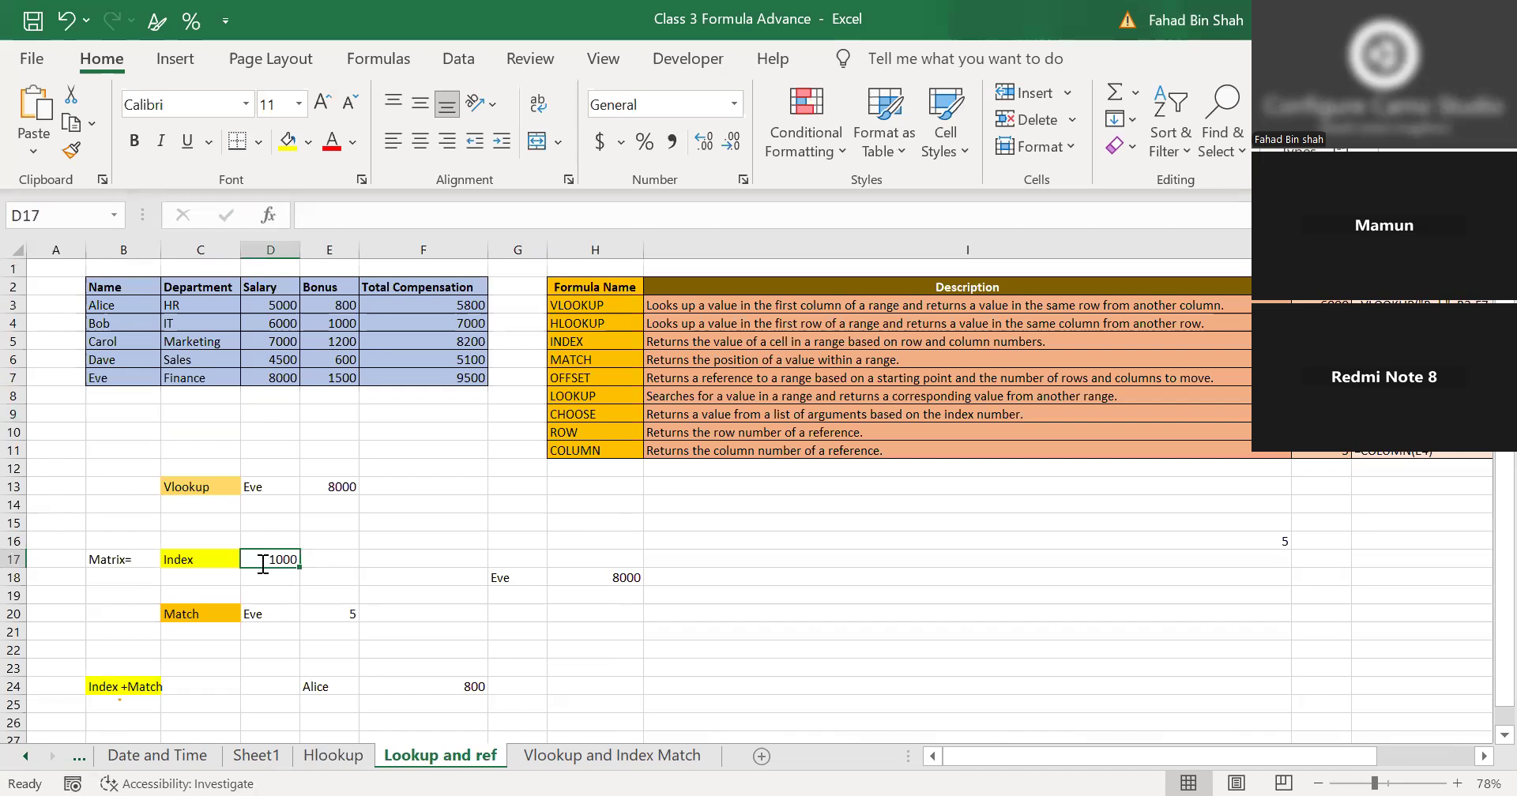
pyautogui.press('F2')
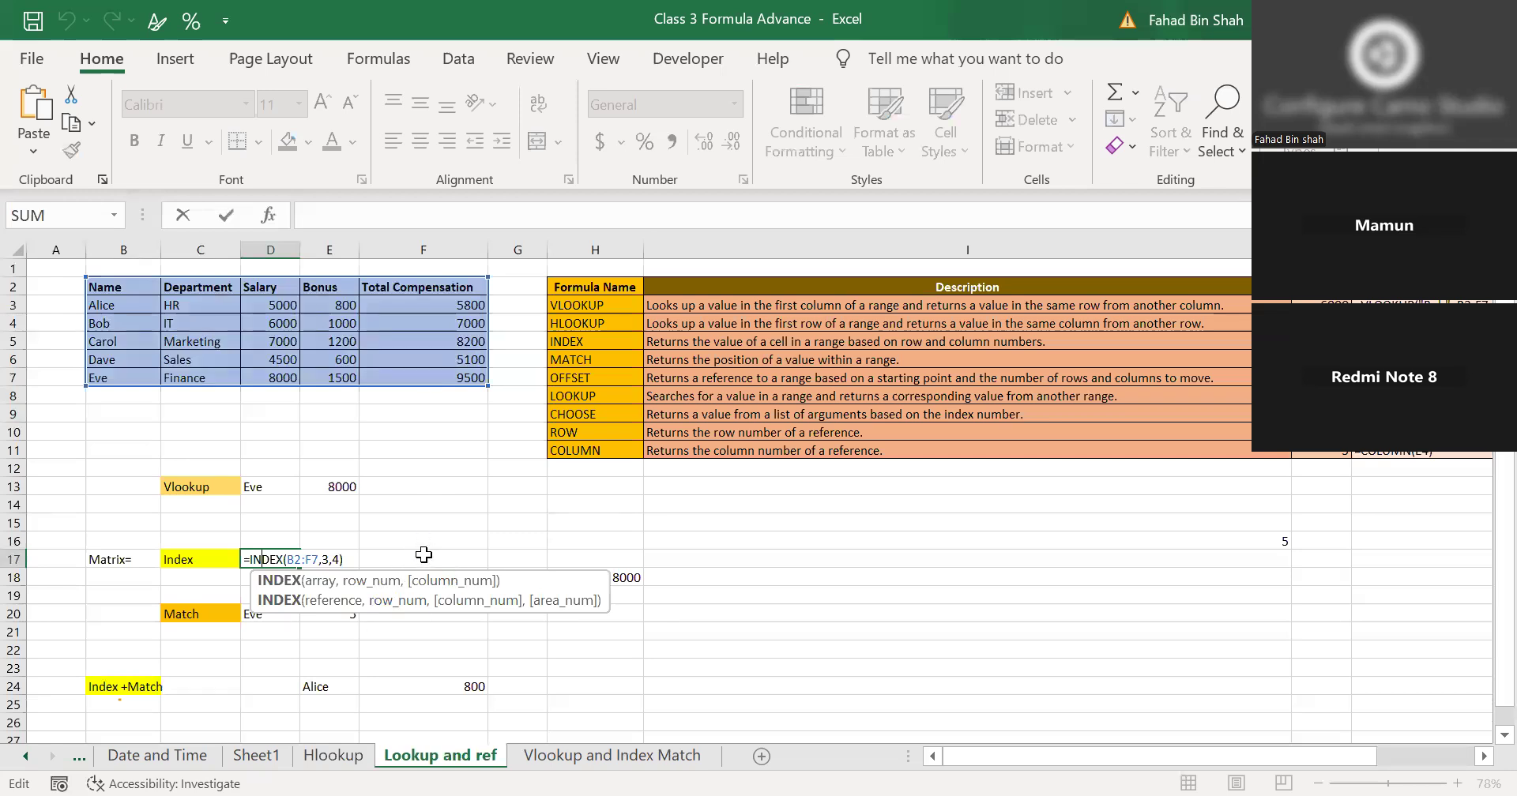
# Enter an INDEX formula in F17 for table B2:F7 with row number 3 and column number 3.
pyautogui.click(409, 558)
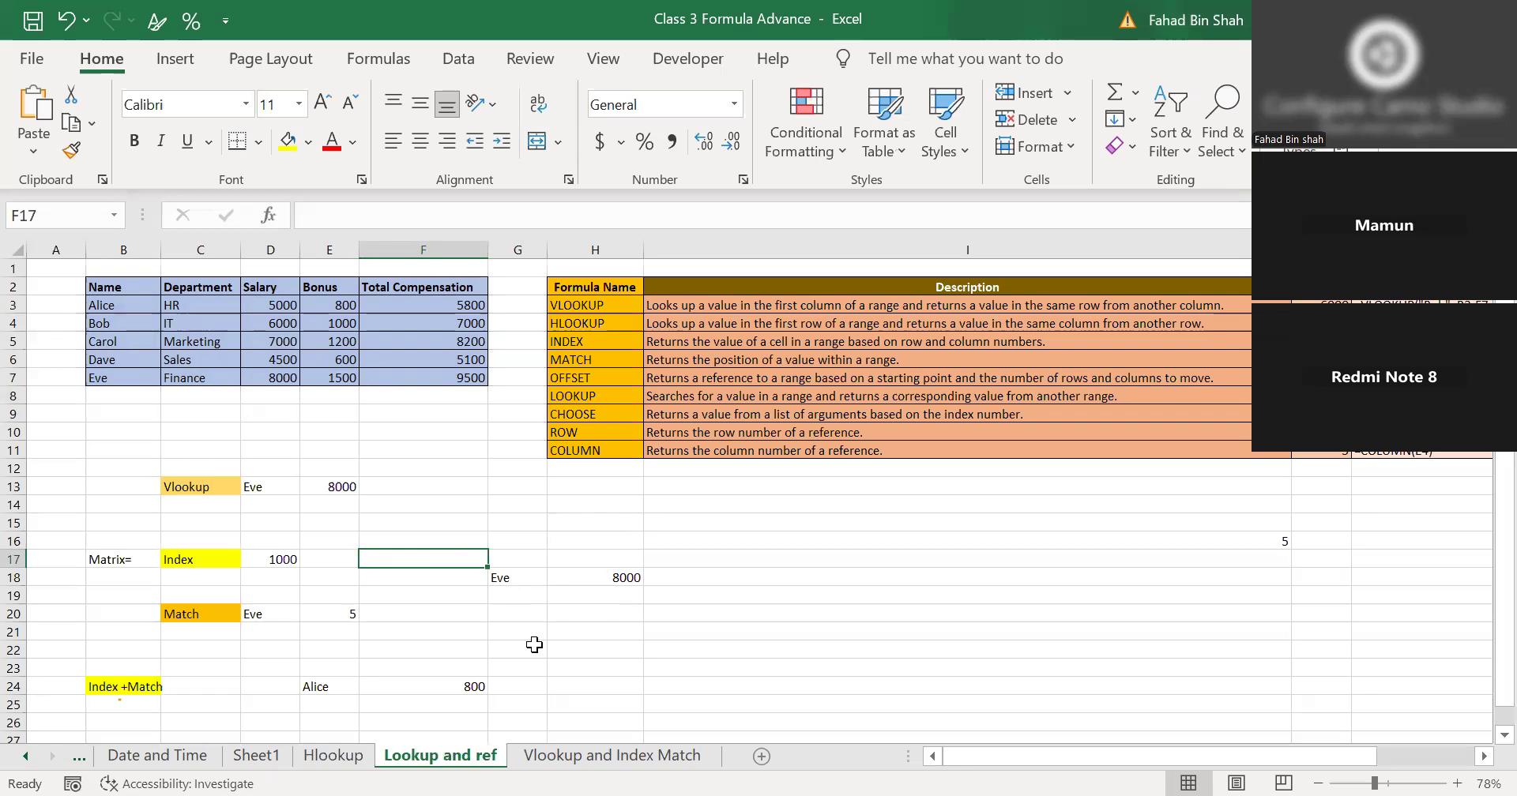
pyautogui.write('=')
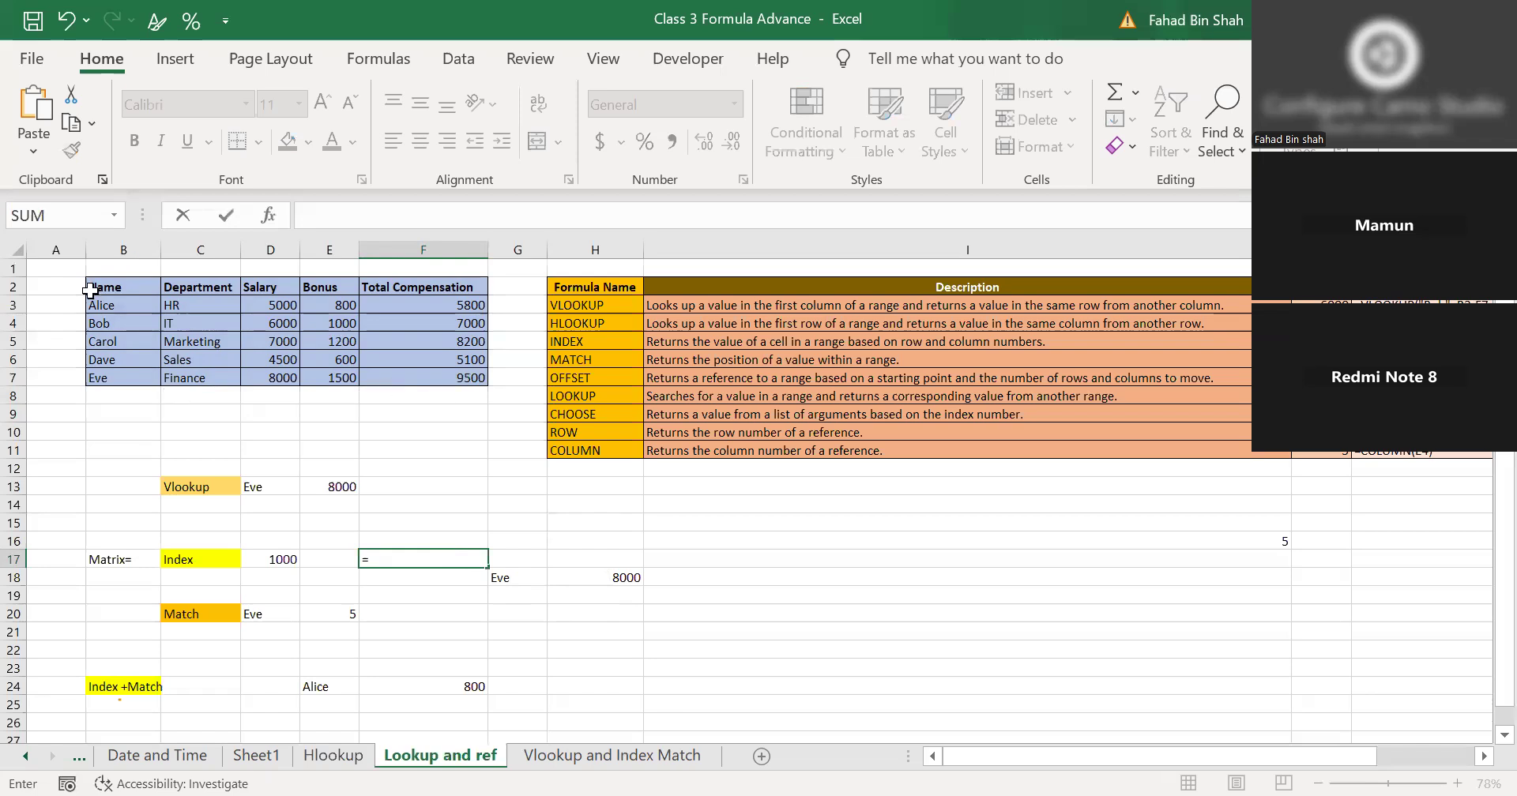
pyautogui.write('INDEX(')
pyautogui.click(446, 379)
pyautogui.moveTo(446, 379); pyautogui.dragTo(150, 286)
pyautogui.write(',')
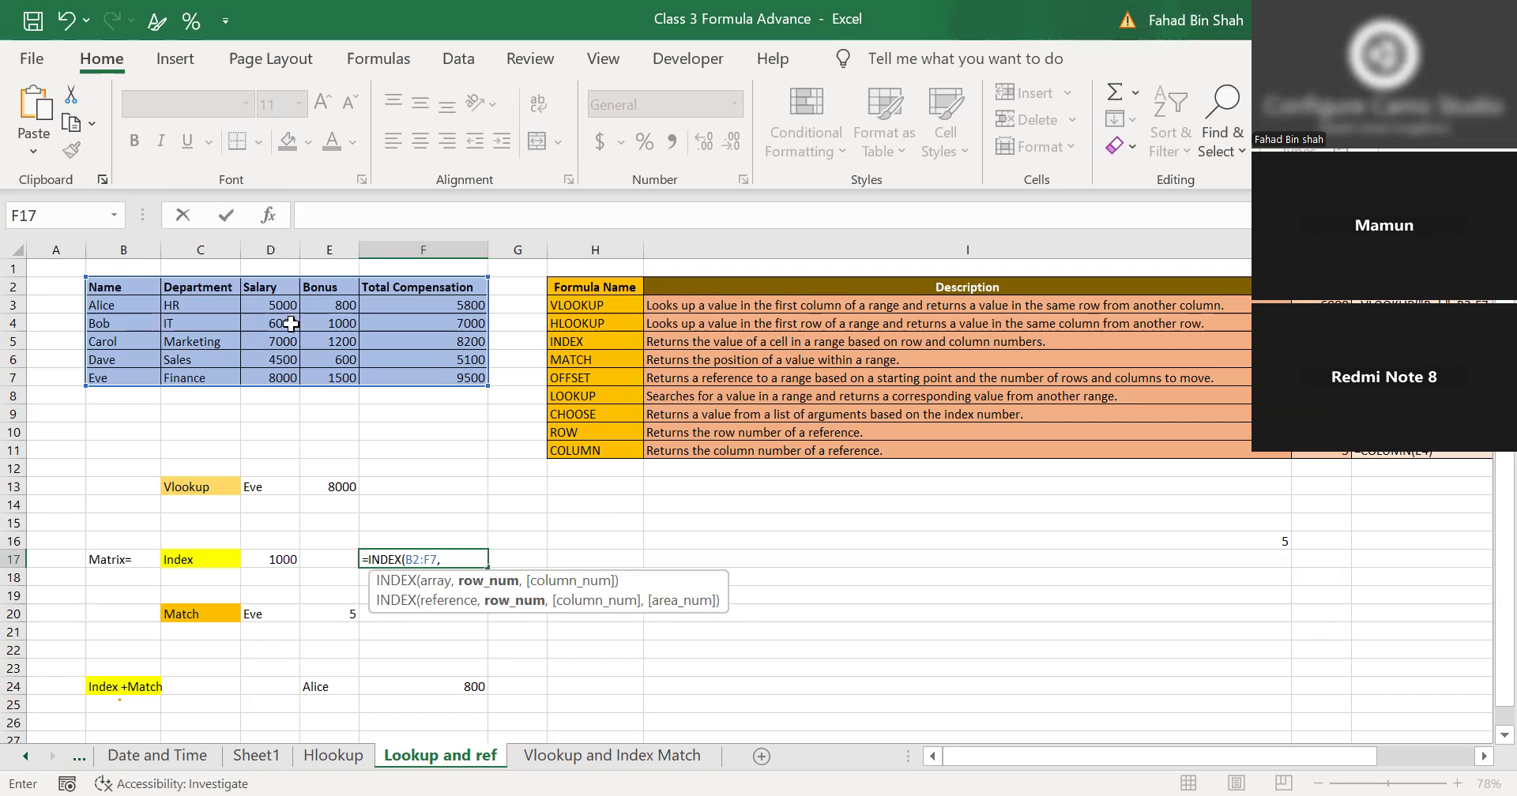
pyautogui.write('3,3')
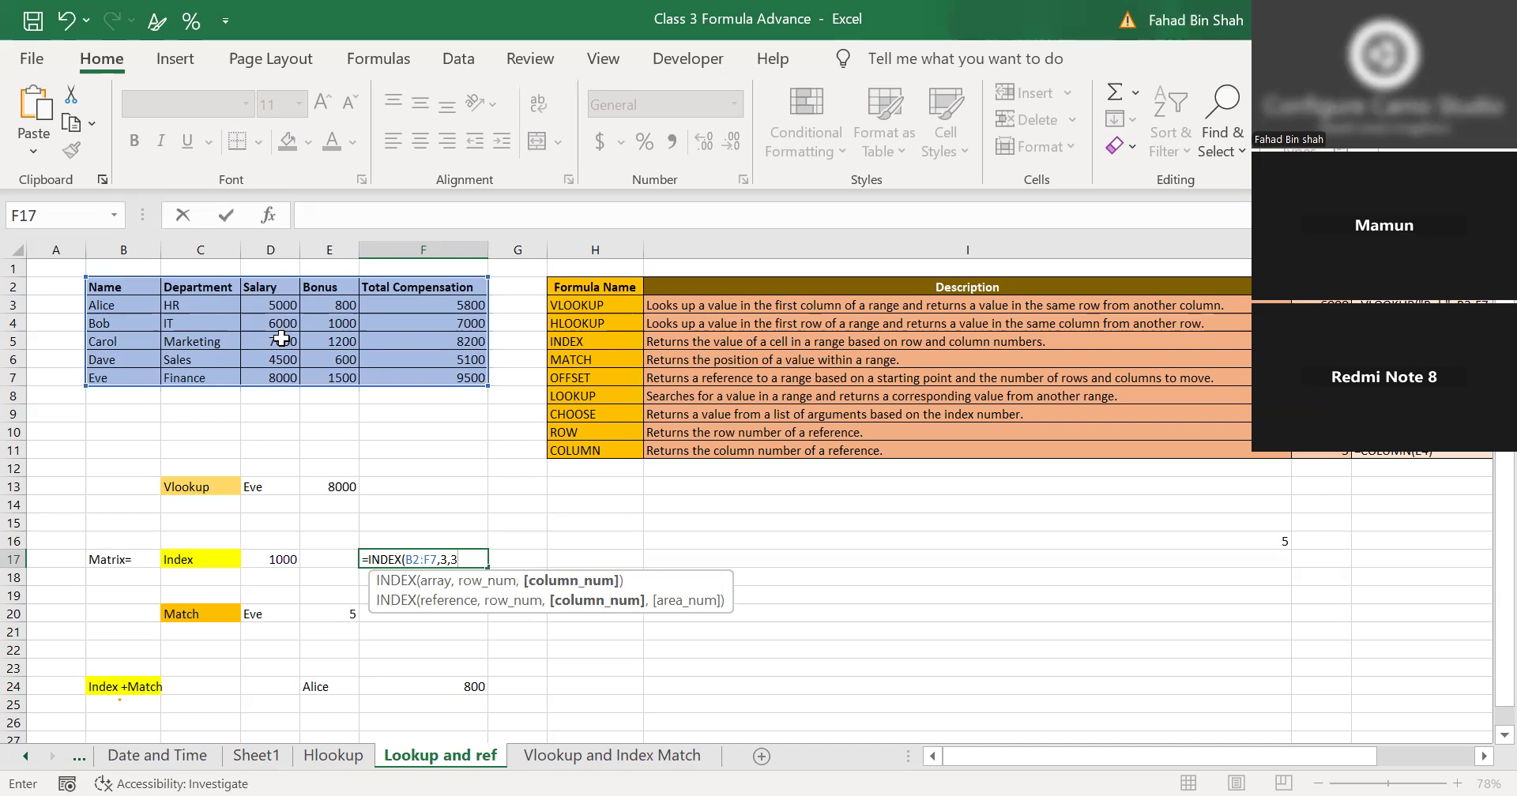
pyautogui.press('Return')
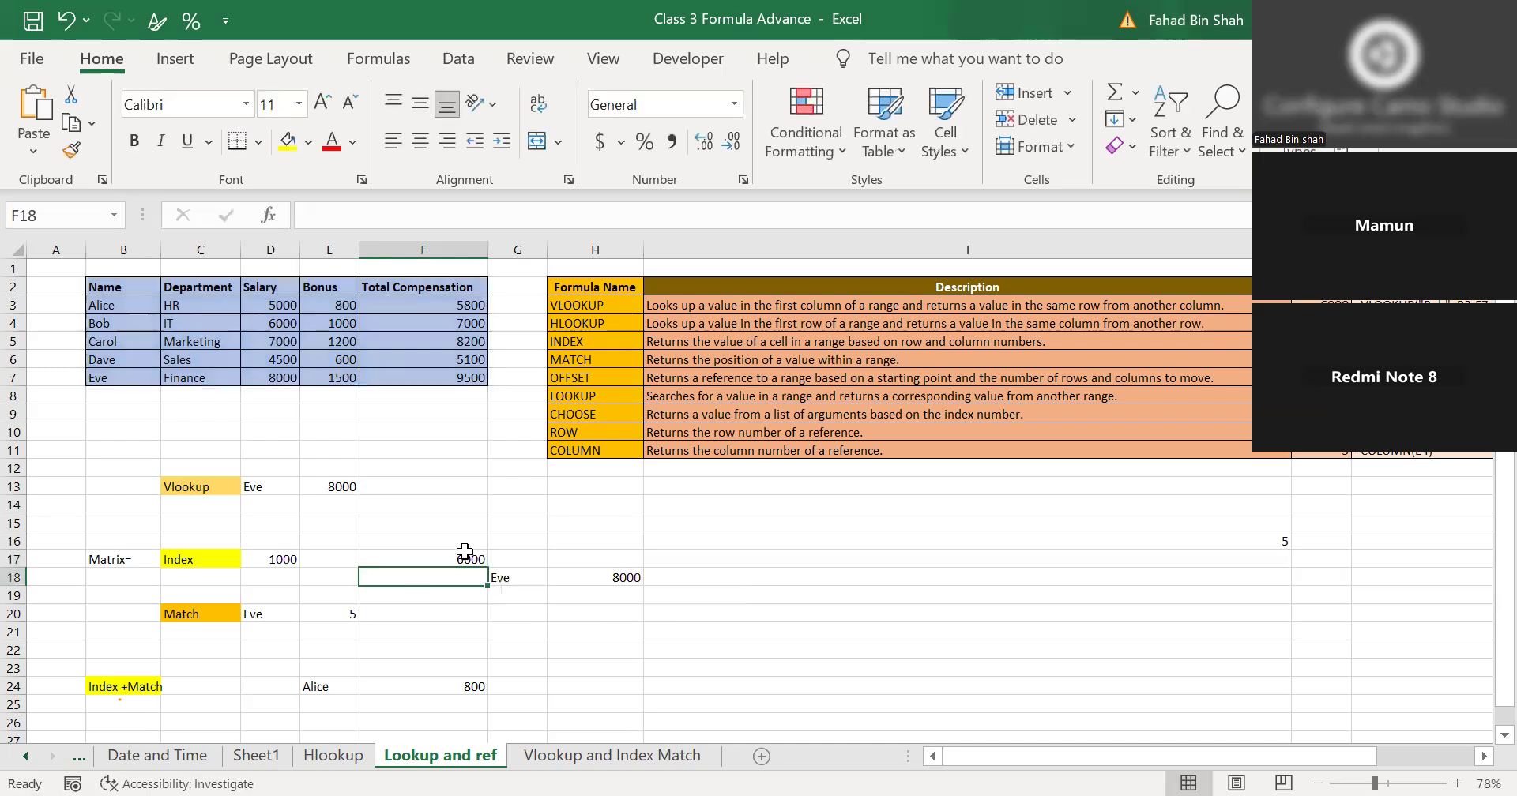
# Trace the INDEX result from the Salary header across cells B4, C4 and D4, and return to F17.
pyautogui.click(277, 302)
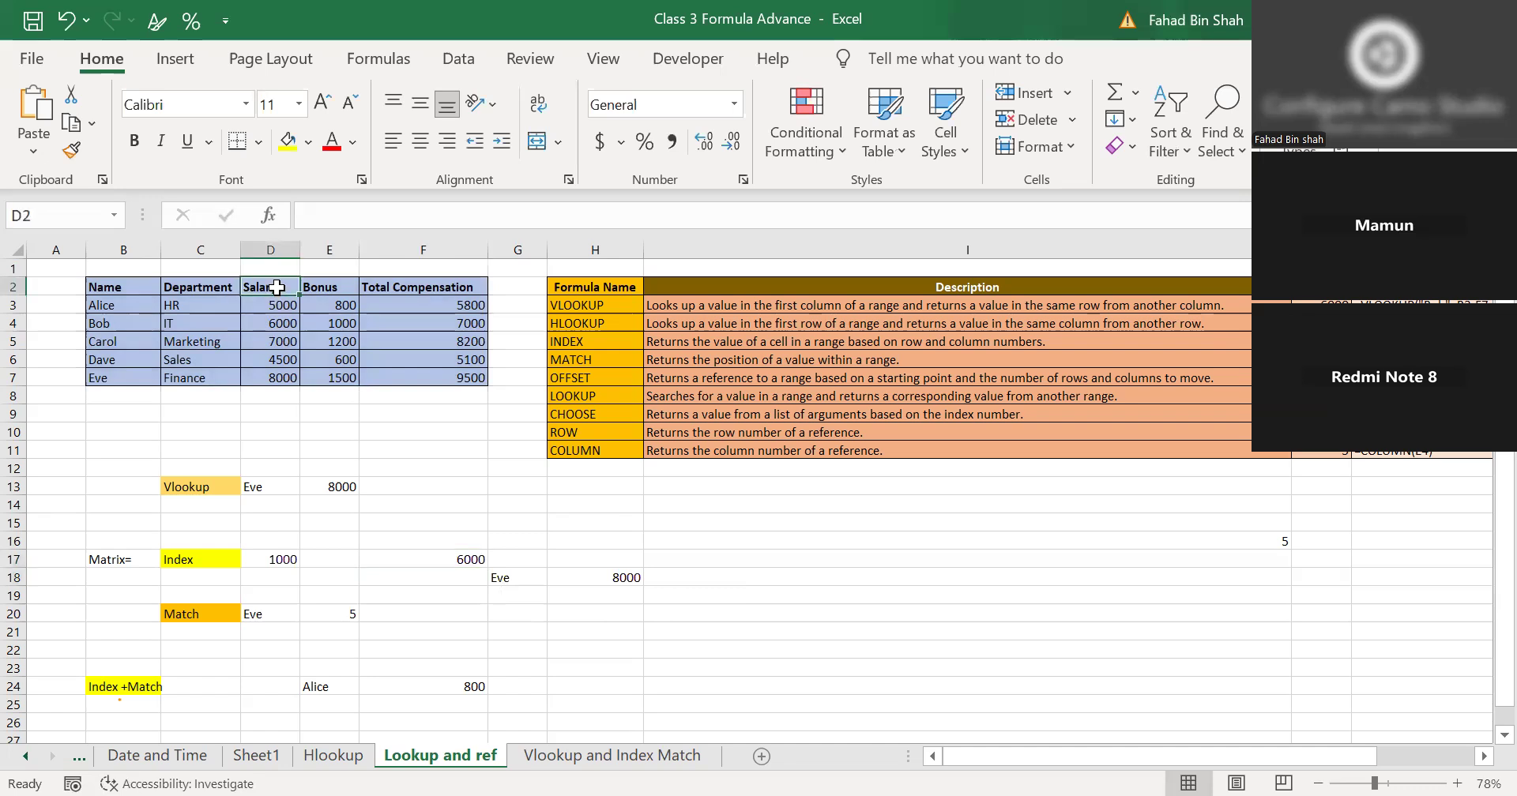
pyautogui.click(130, 324)
pyautogui.click(181, 324)
pyautogui.click(269, 325)
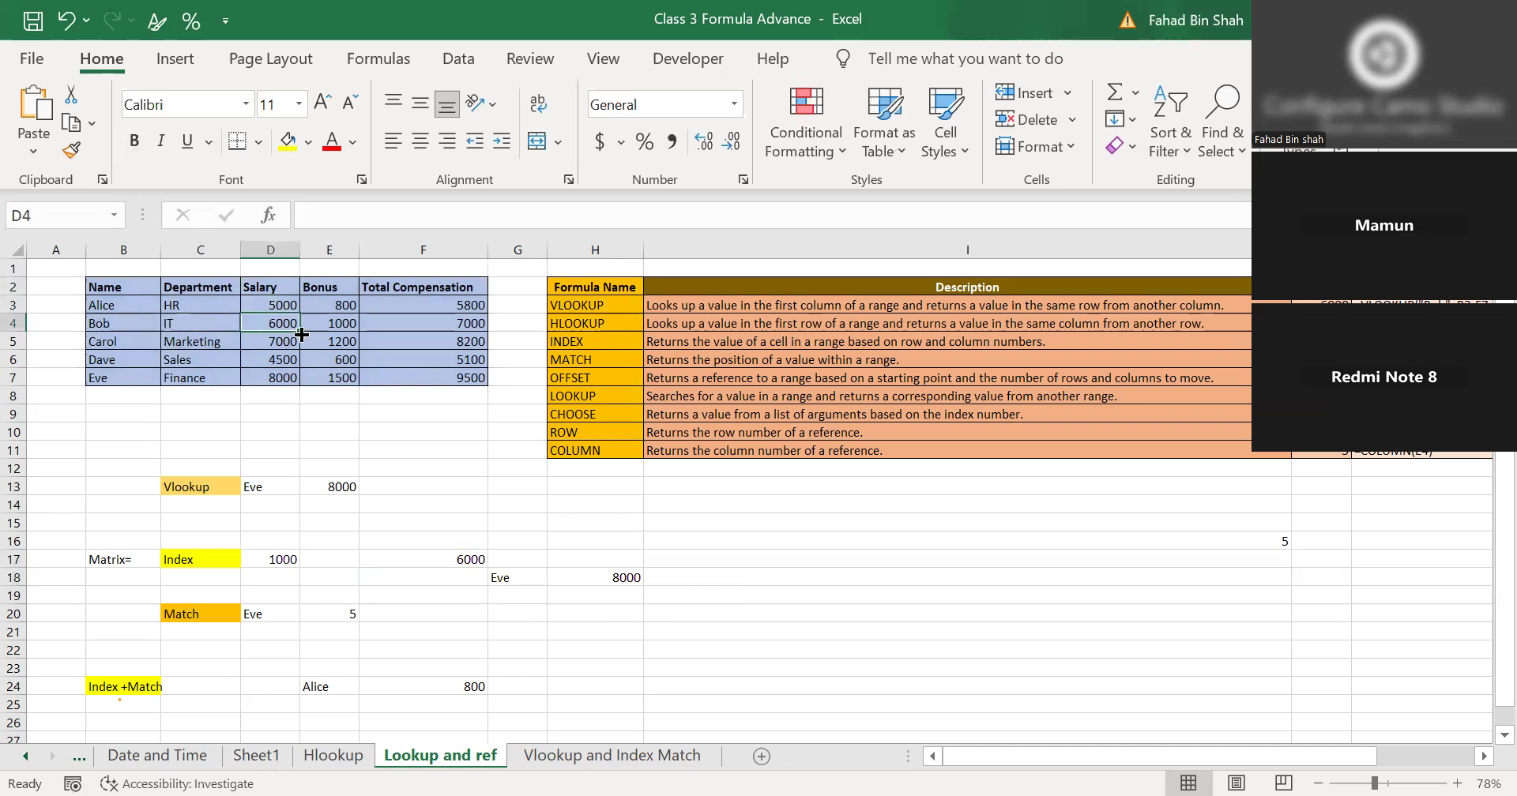
pyautogui.click(467, 559)
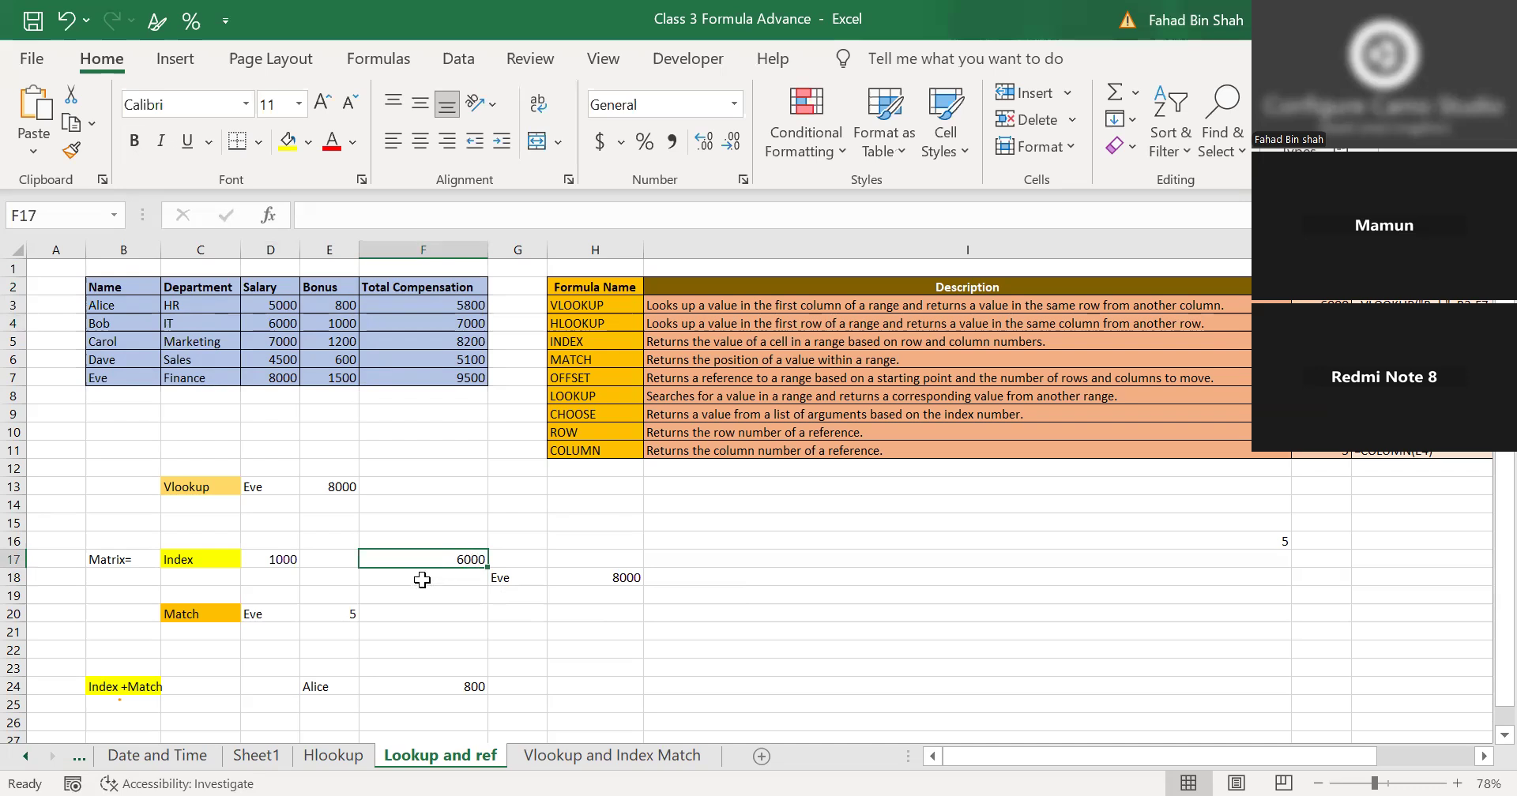
# Examine the row and column arguments of the INDEX formula in F17 and close the formula.
pyautogui.click(114, 559)
pyautogui.click(425, 559)
pyautogui.doubleClick(450, 559)
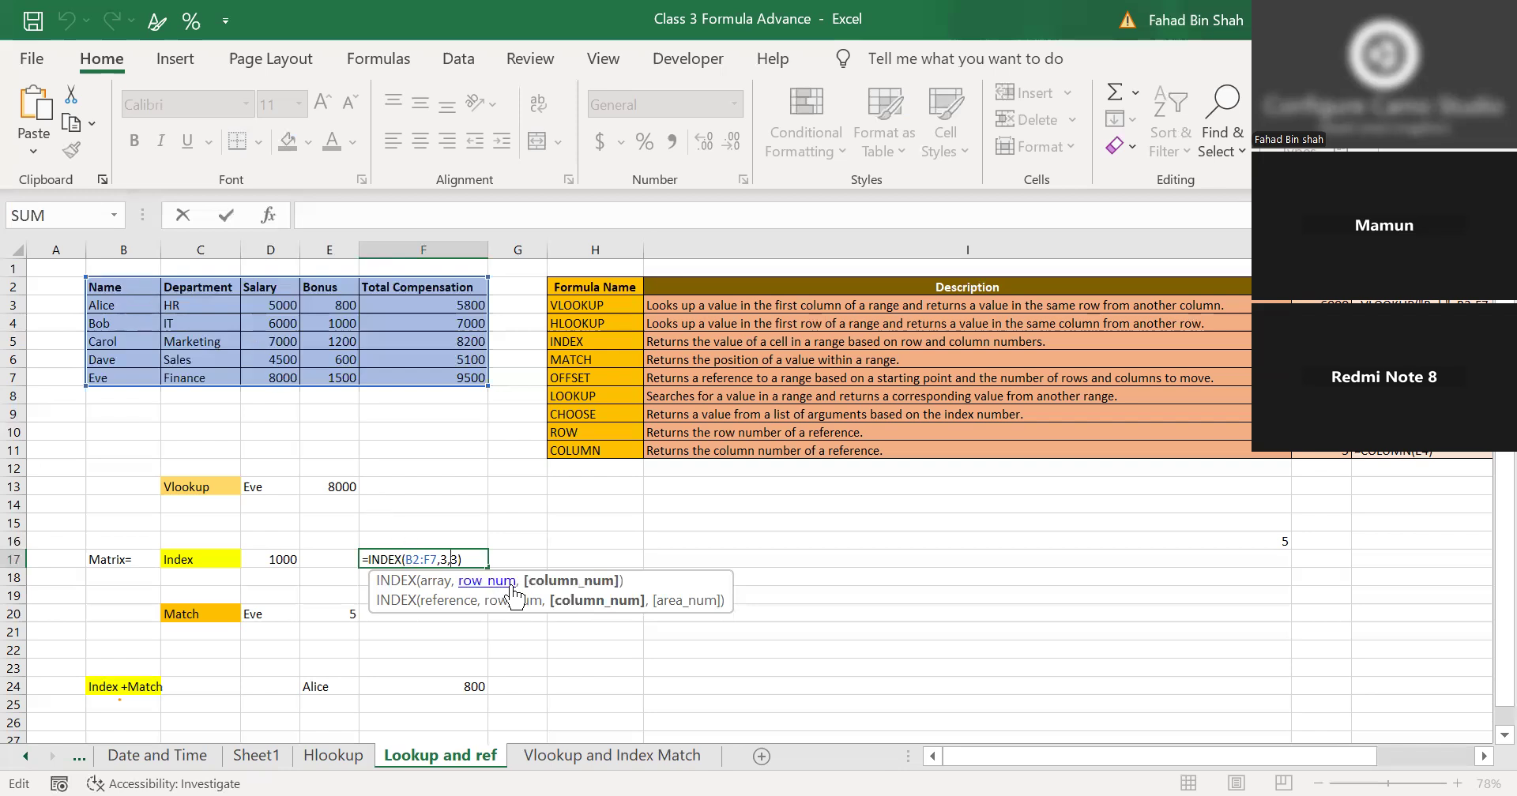
pyautogui.click(187, 618)
pyautogui.hotkey('ctrl', 'z')
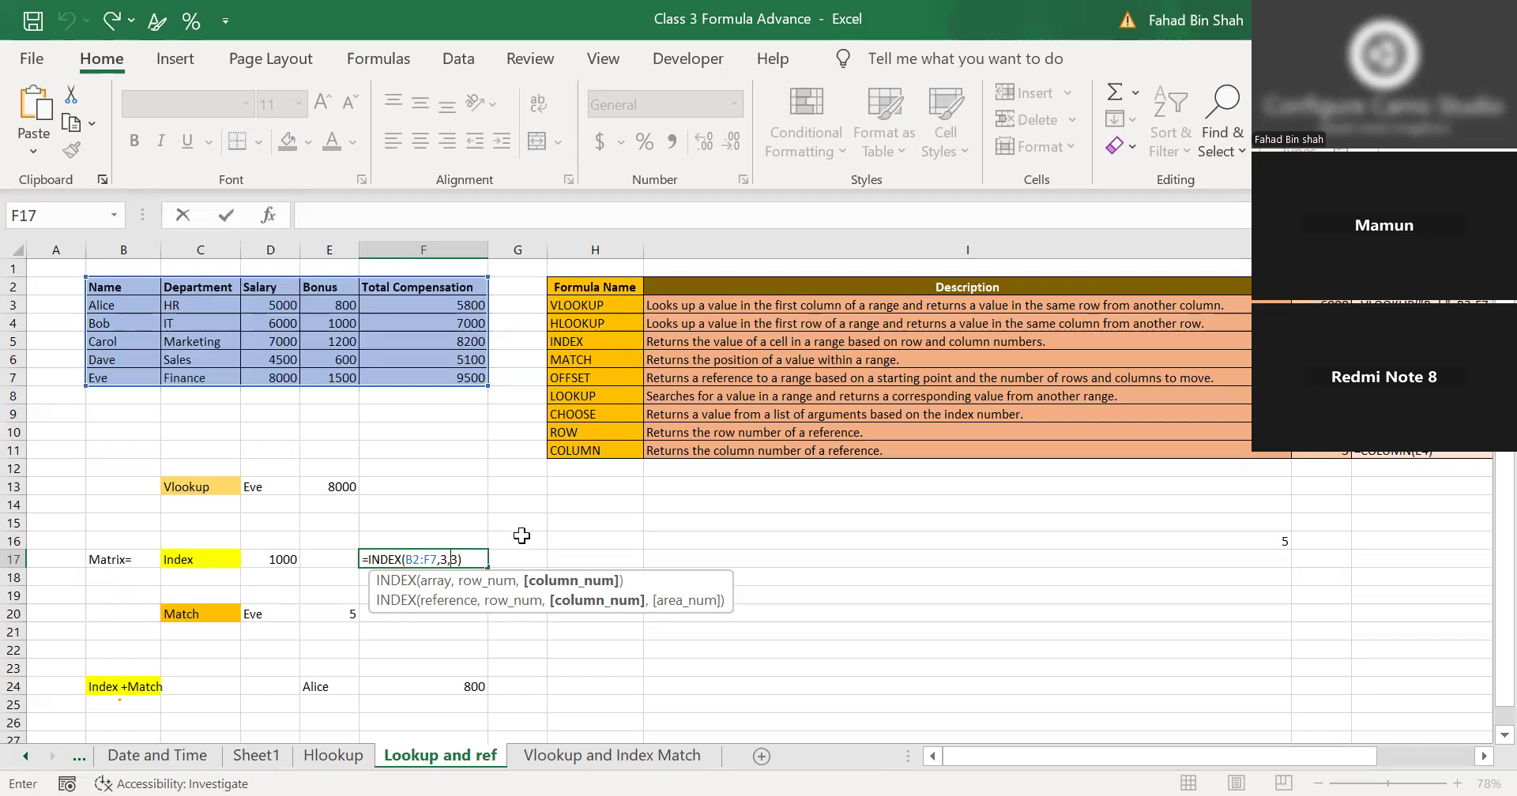
pyautogui.press('Return')
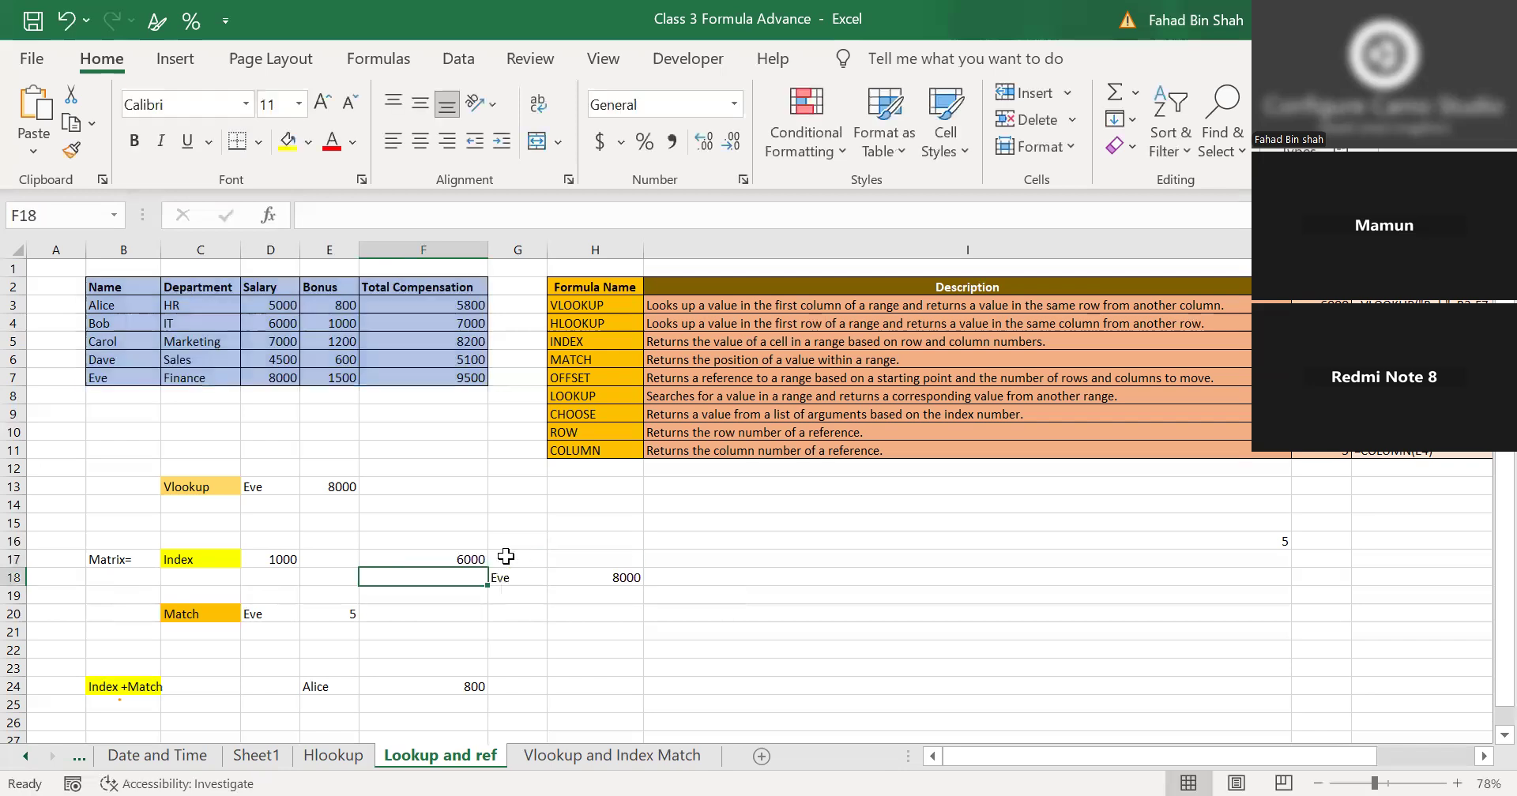
# Examine the MATCH formula in E20, including its lookup value in D20 and its lookup array in the Name column.
pyautogui.click(196, 614)
pyautogui.click(293, 615)
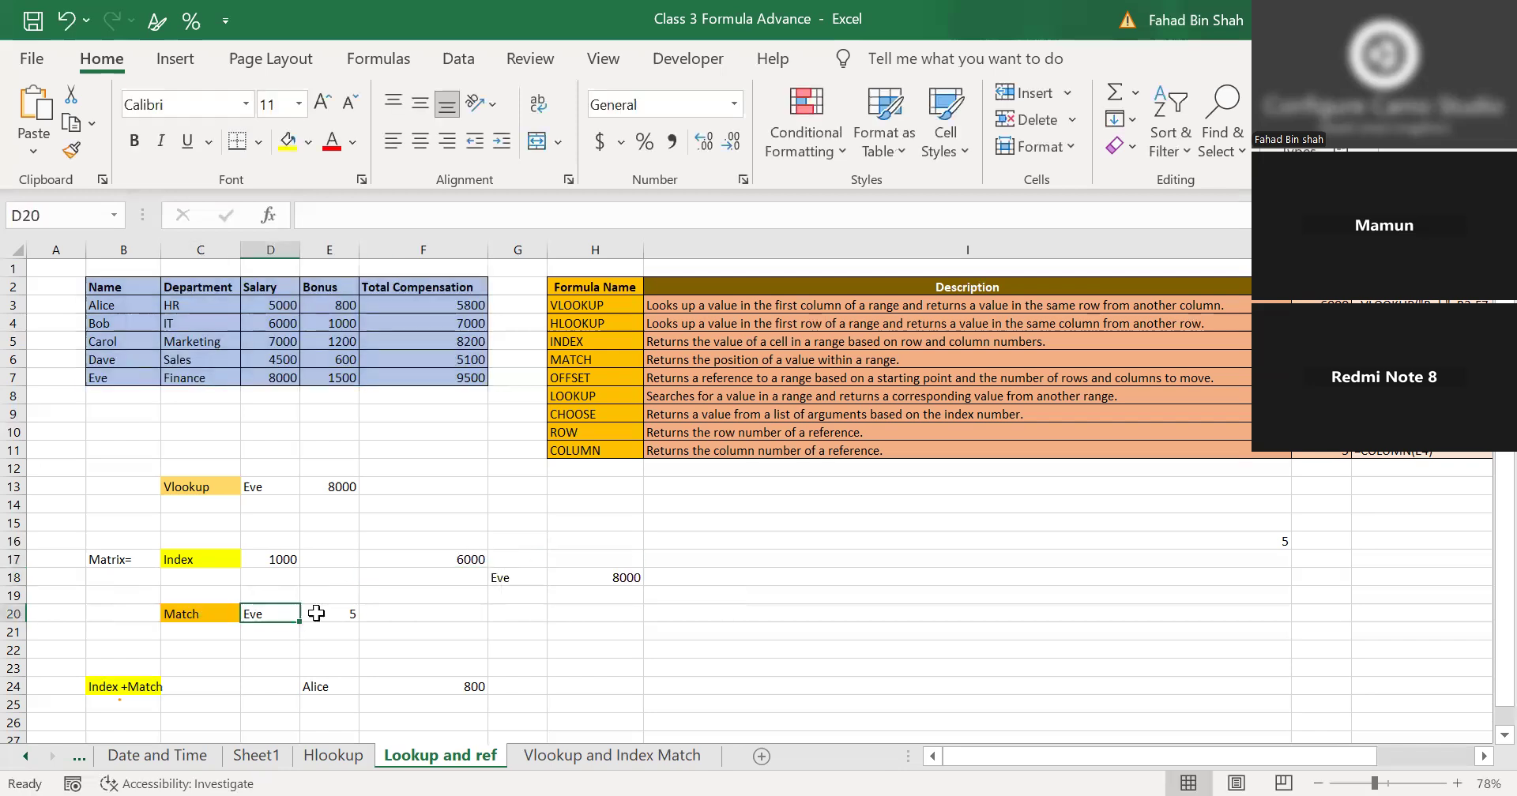
pyautogui.click(344, 609)
pyautogui.click(348, 626)
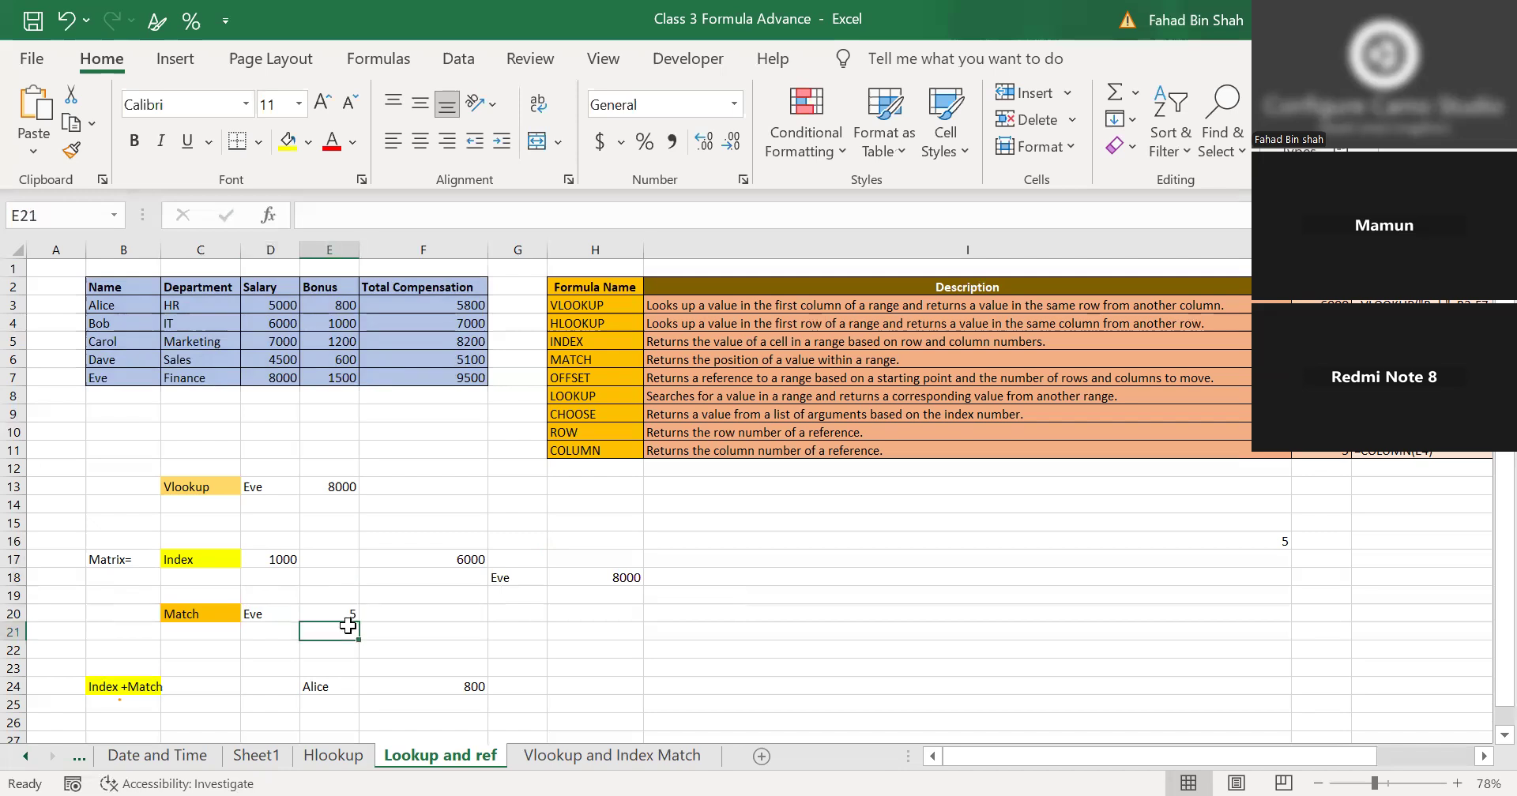
pyautogui.doubleClick(349, 614)
pyautogui.doubleClick(350, 614)
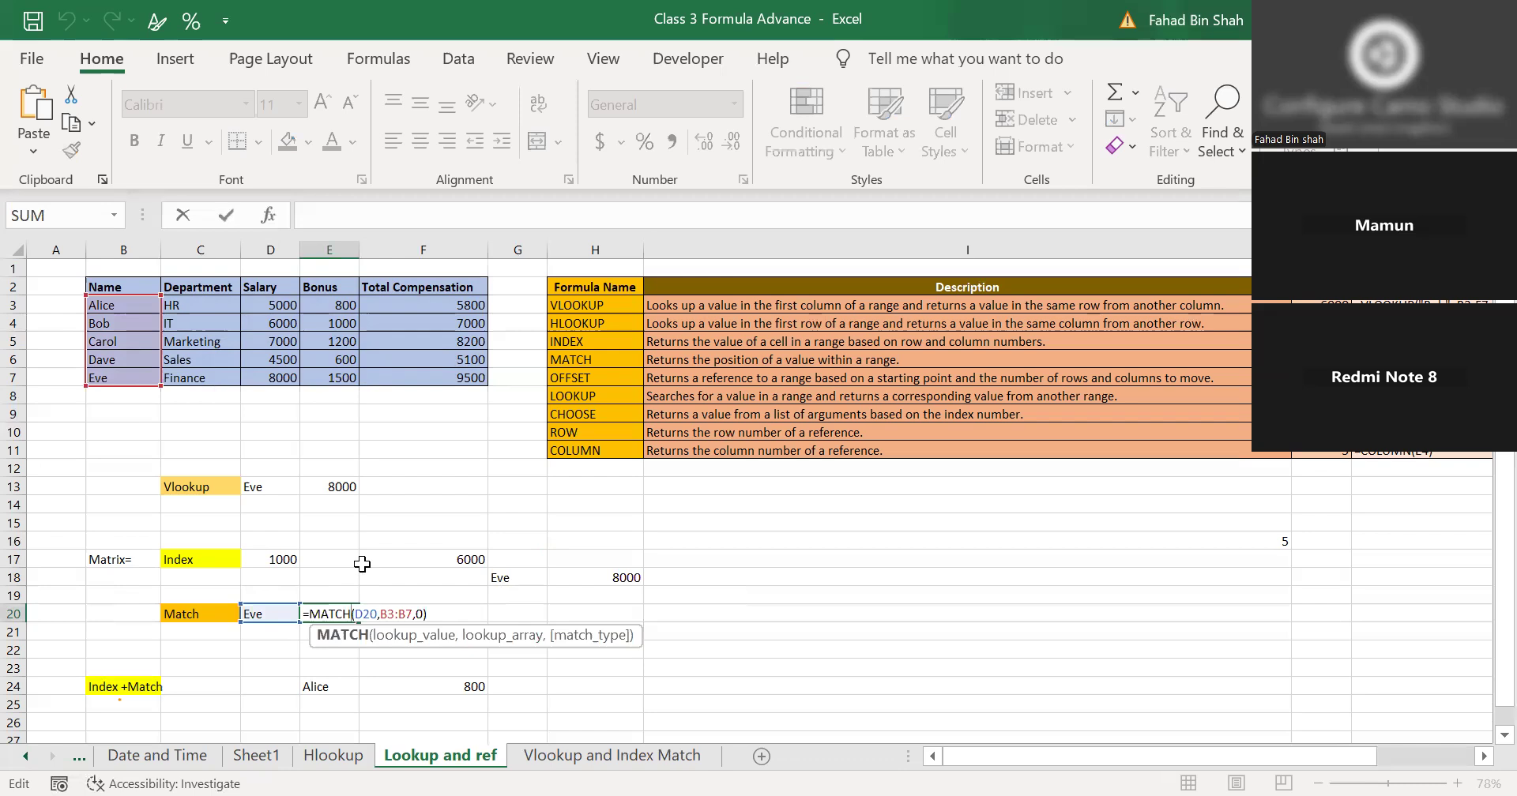
pyautogui.click(386, 613)
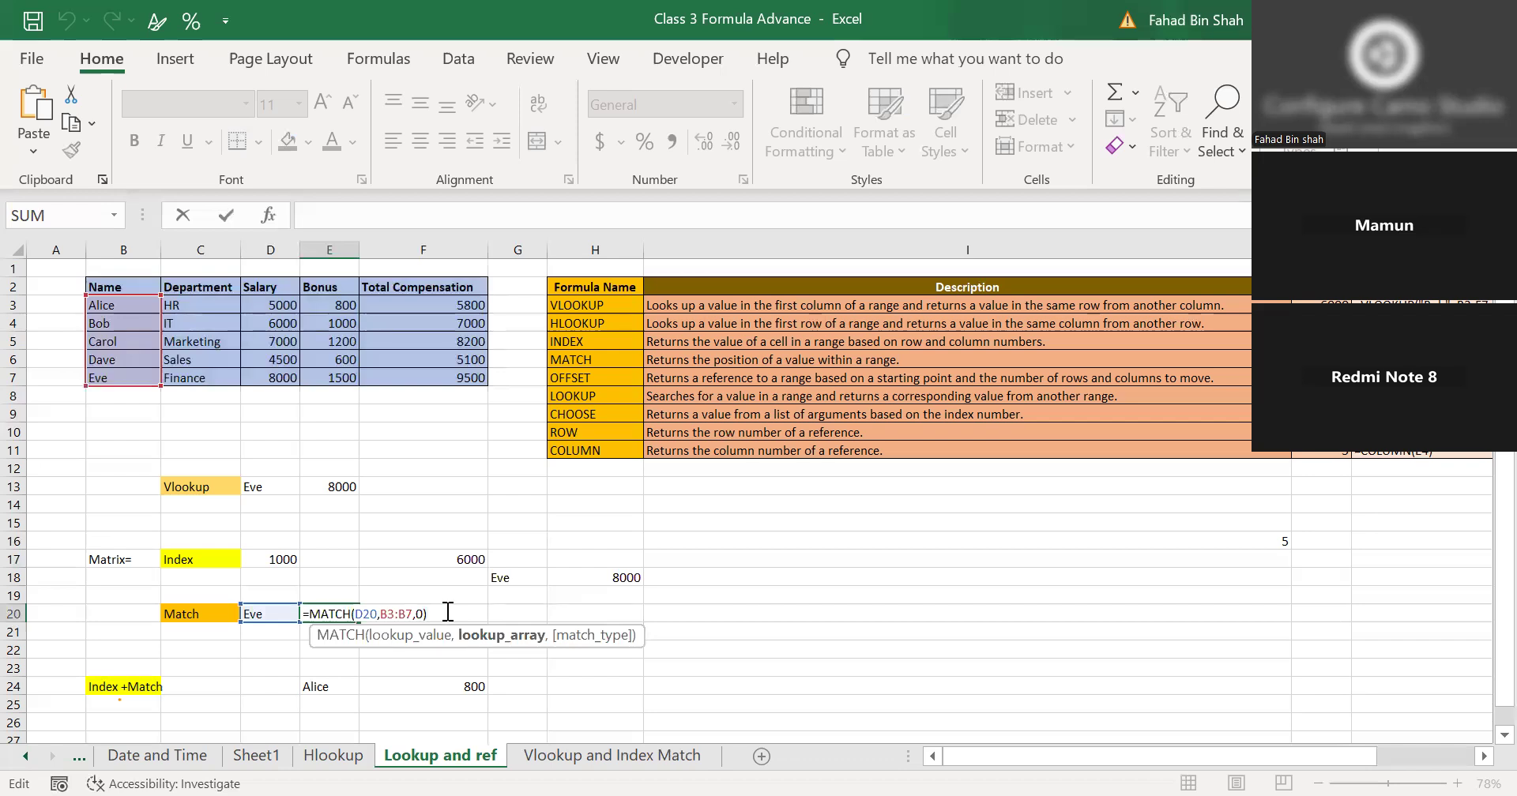
pyautogui.click(338, 646)
pyautogui.click(259, 615)
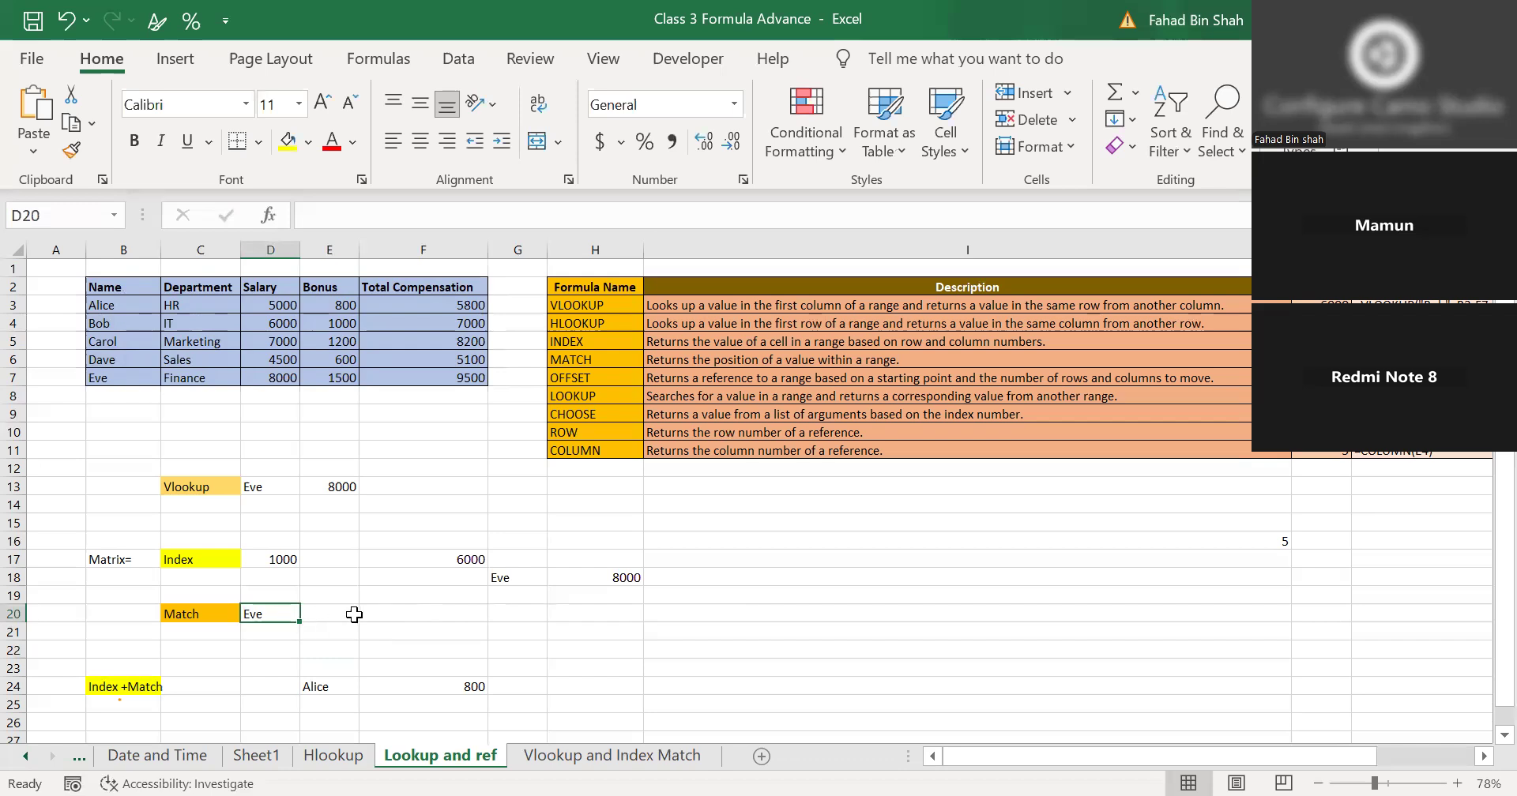
pyautogui.click(339, 668)
pyautogui.doubleClick(341, 610)
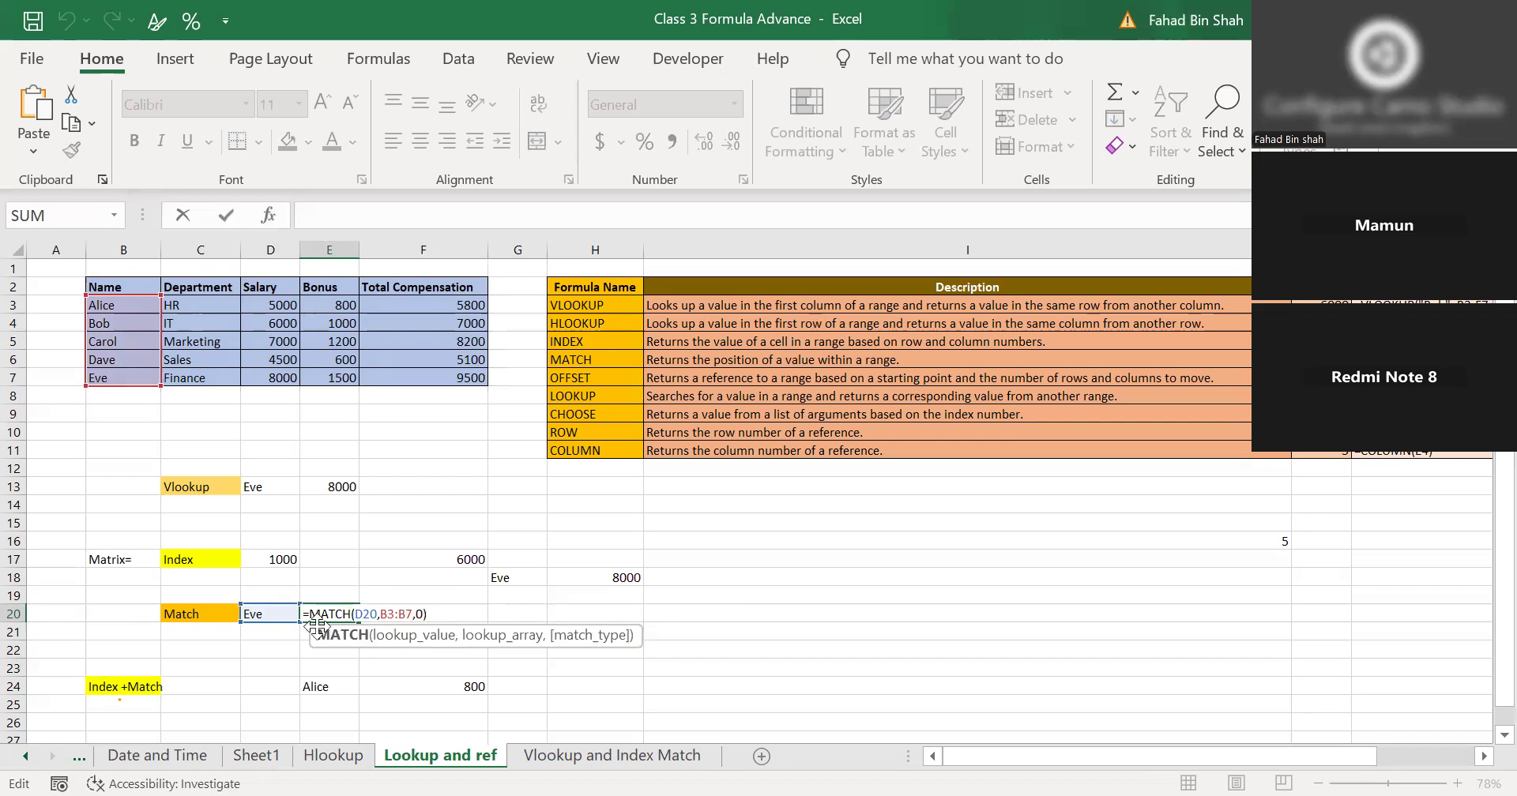
pyautogui.click(283, 616)
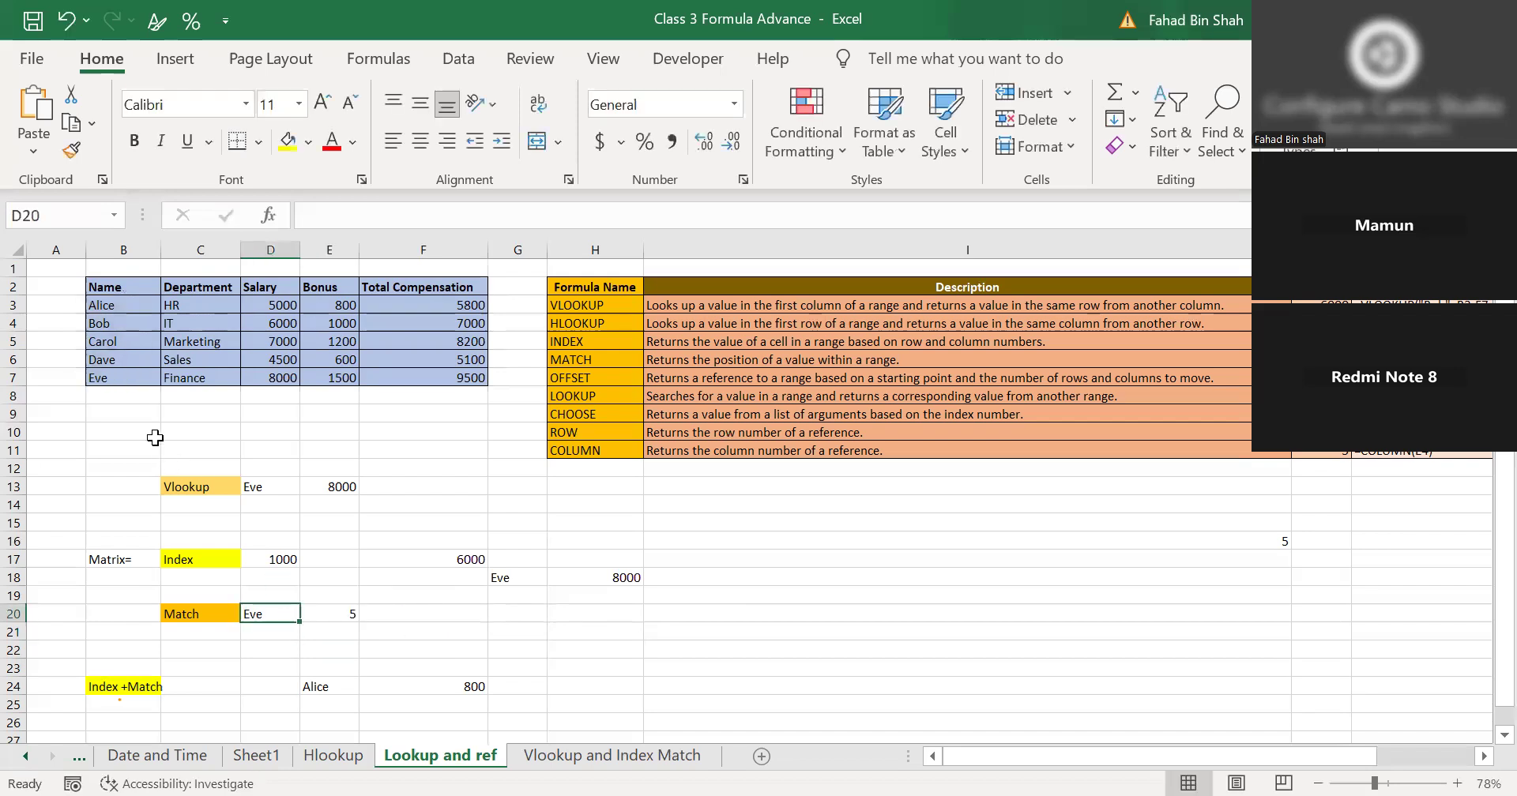
# Trace the MATCH position in E20 by stepping through the names from B3 to B7.
pyautogui.click(107, 306)
pyautogui.click(108, 339)
pyautogui.click(109, 325)
pyautogui.click(111, 343)
pyautogui.click(113, 361)
pyautogui.click(114, 379)
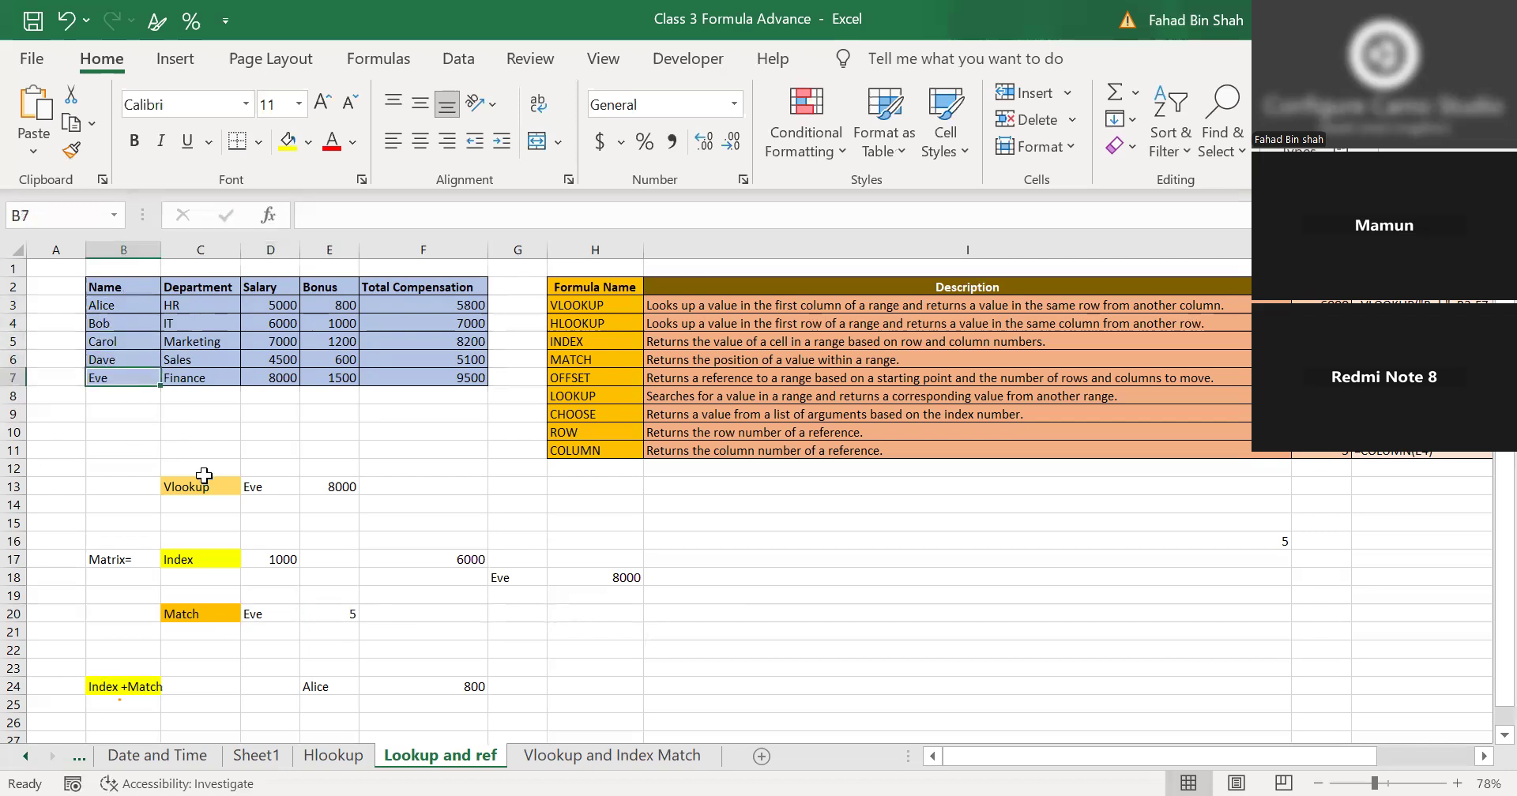
# Enter a MATCH formula in I22 with lookup value H22, lookup array B2:F7 and match type 0.
pyautogui.click(661, 650)
pyautogui.write('=')
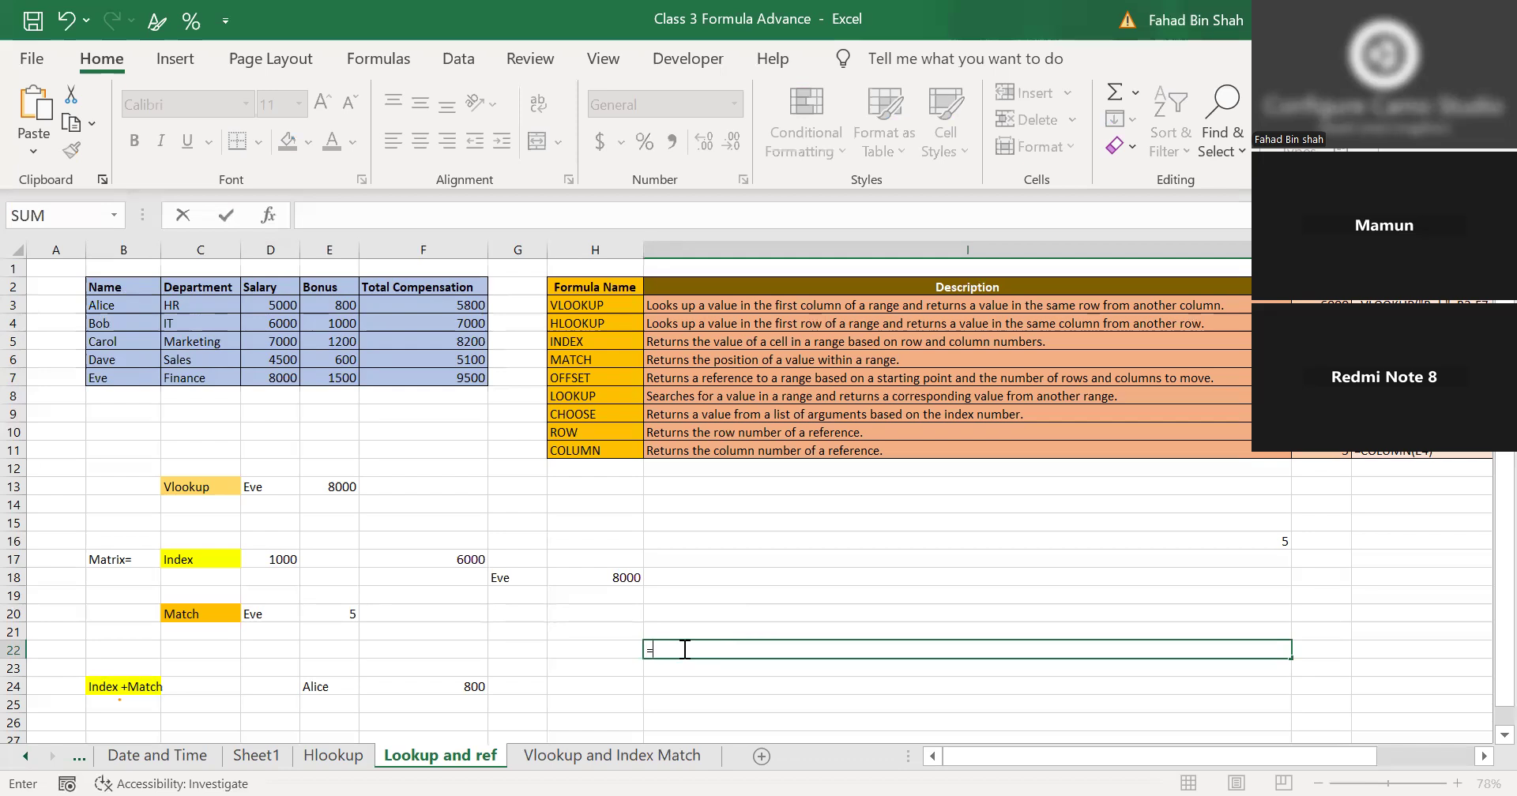
pyautogui.write('MATCH(')
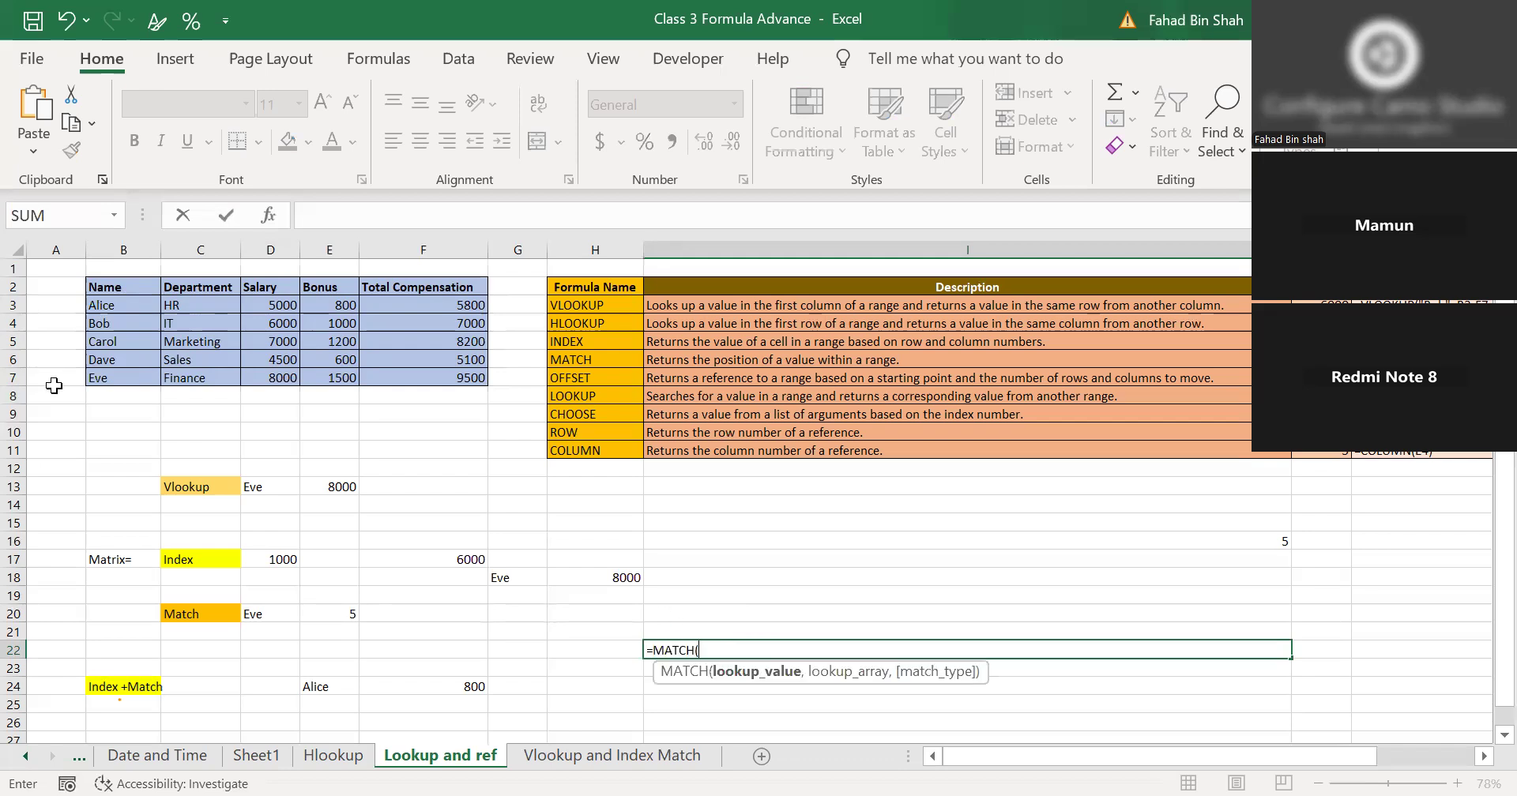
pyautogui.click(592, 648)
pyautogui.write(',')
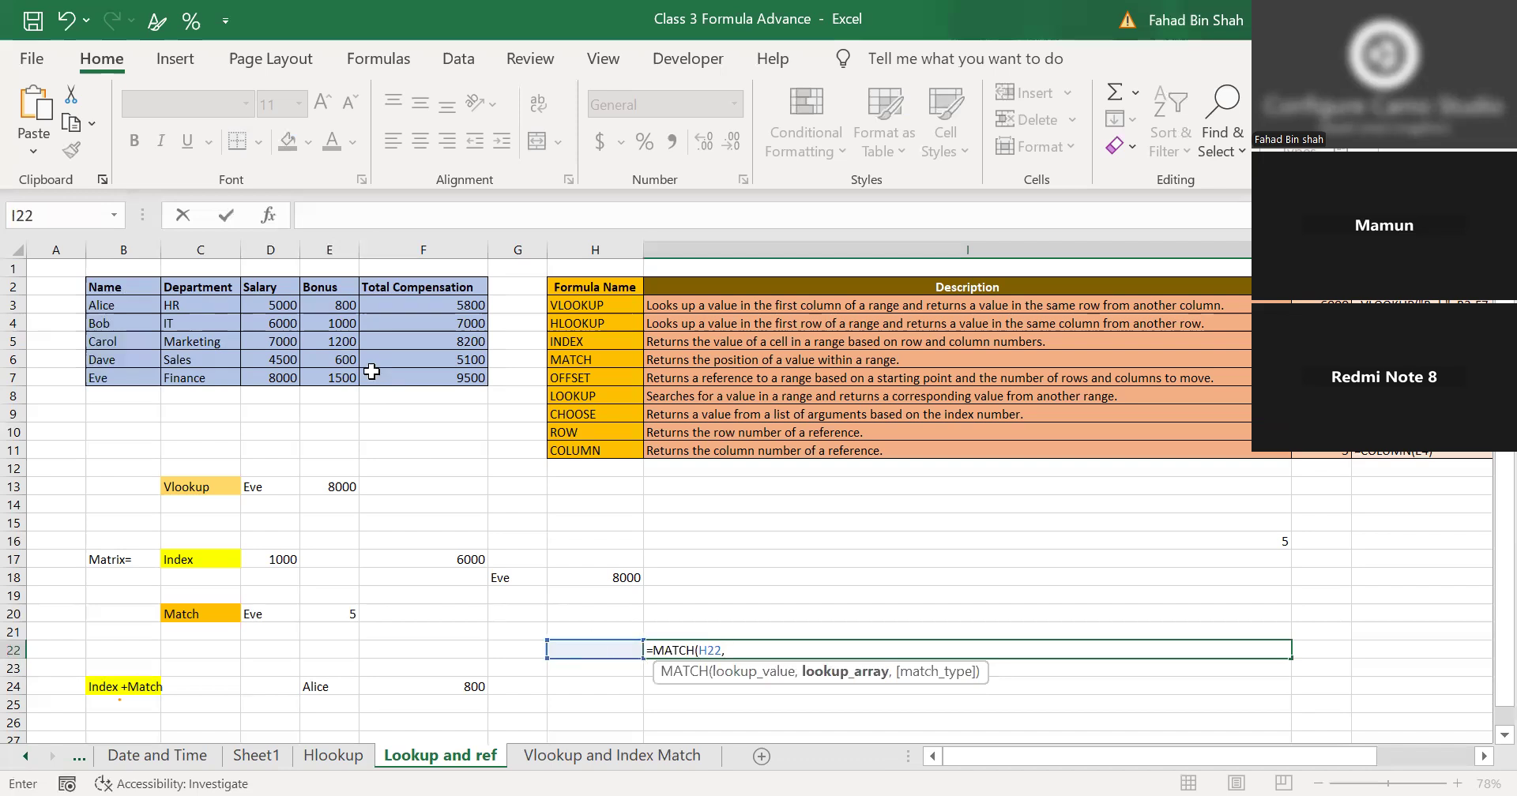
pyautogui.moveTo(98, 283); pyautogui.dragTo(471, 384)
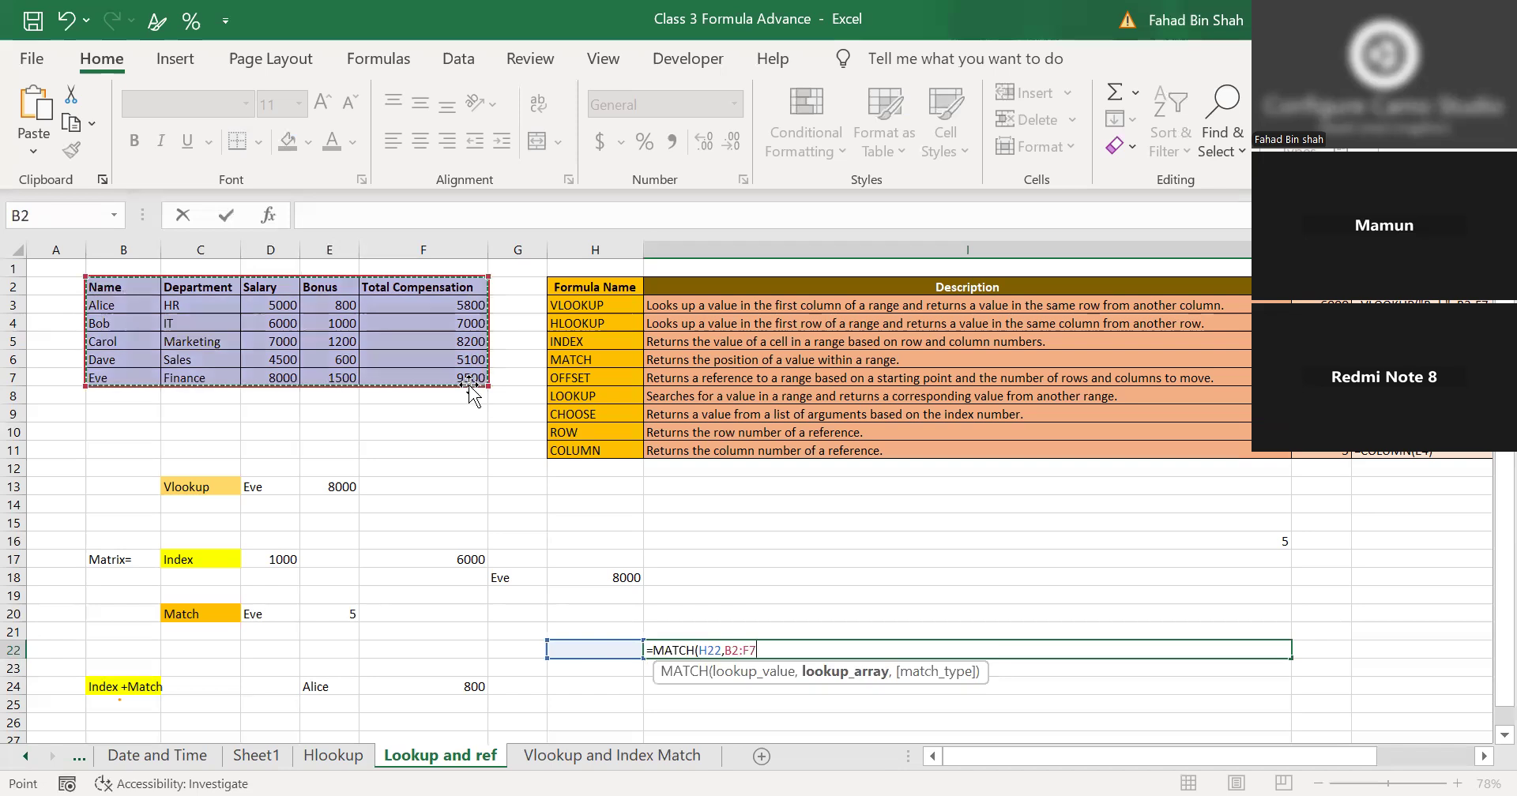
pyautogui.write(',')
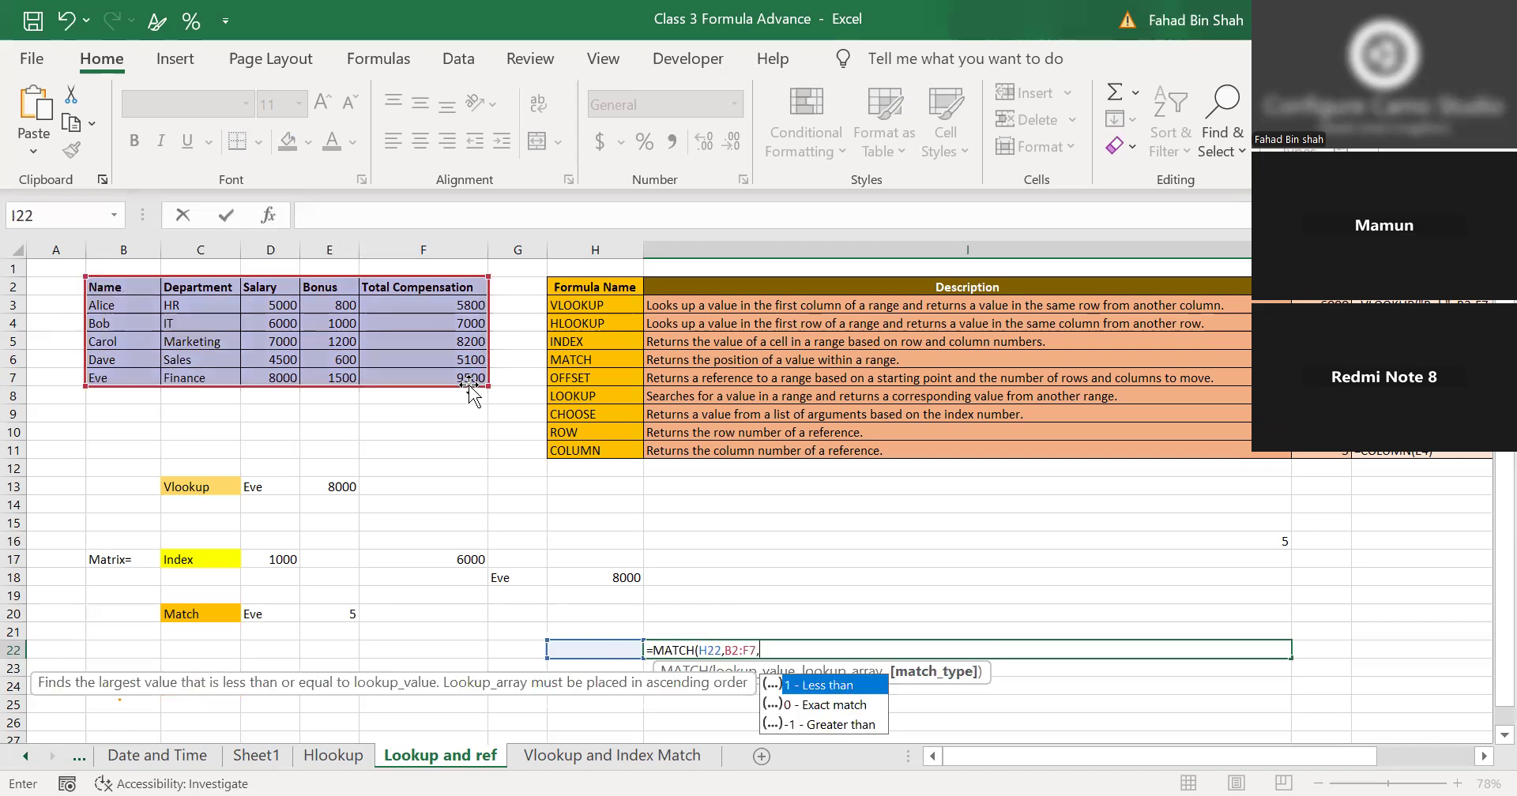
pyautogui.write('0)')
pyautogui.press('Return')
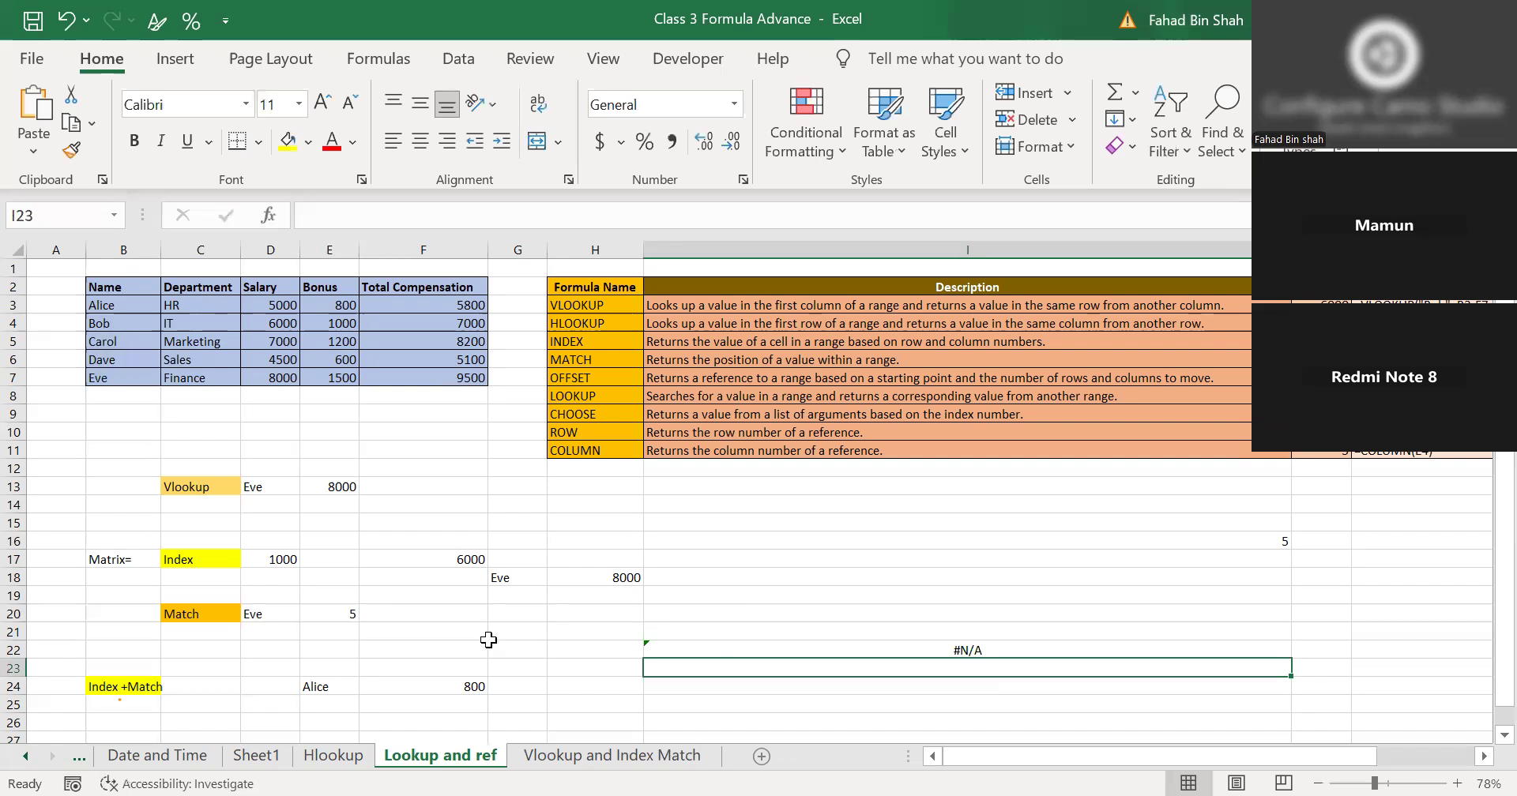
# Enter the name from B4 in H22 as the lookup value for the MATCH formula.
pyautogui.click(606, 646)
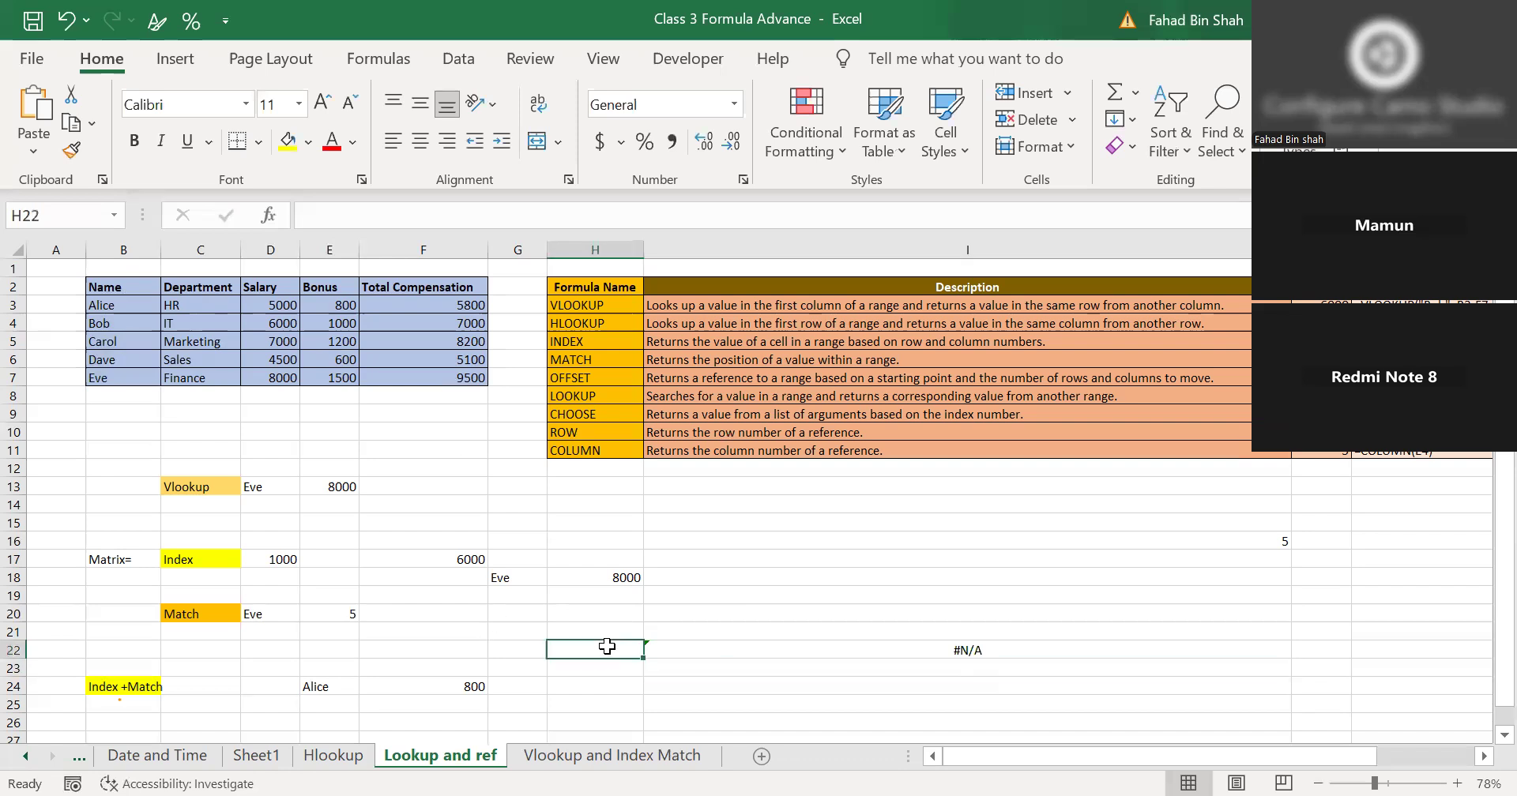
pyautogui.write('Bob')
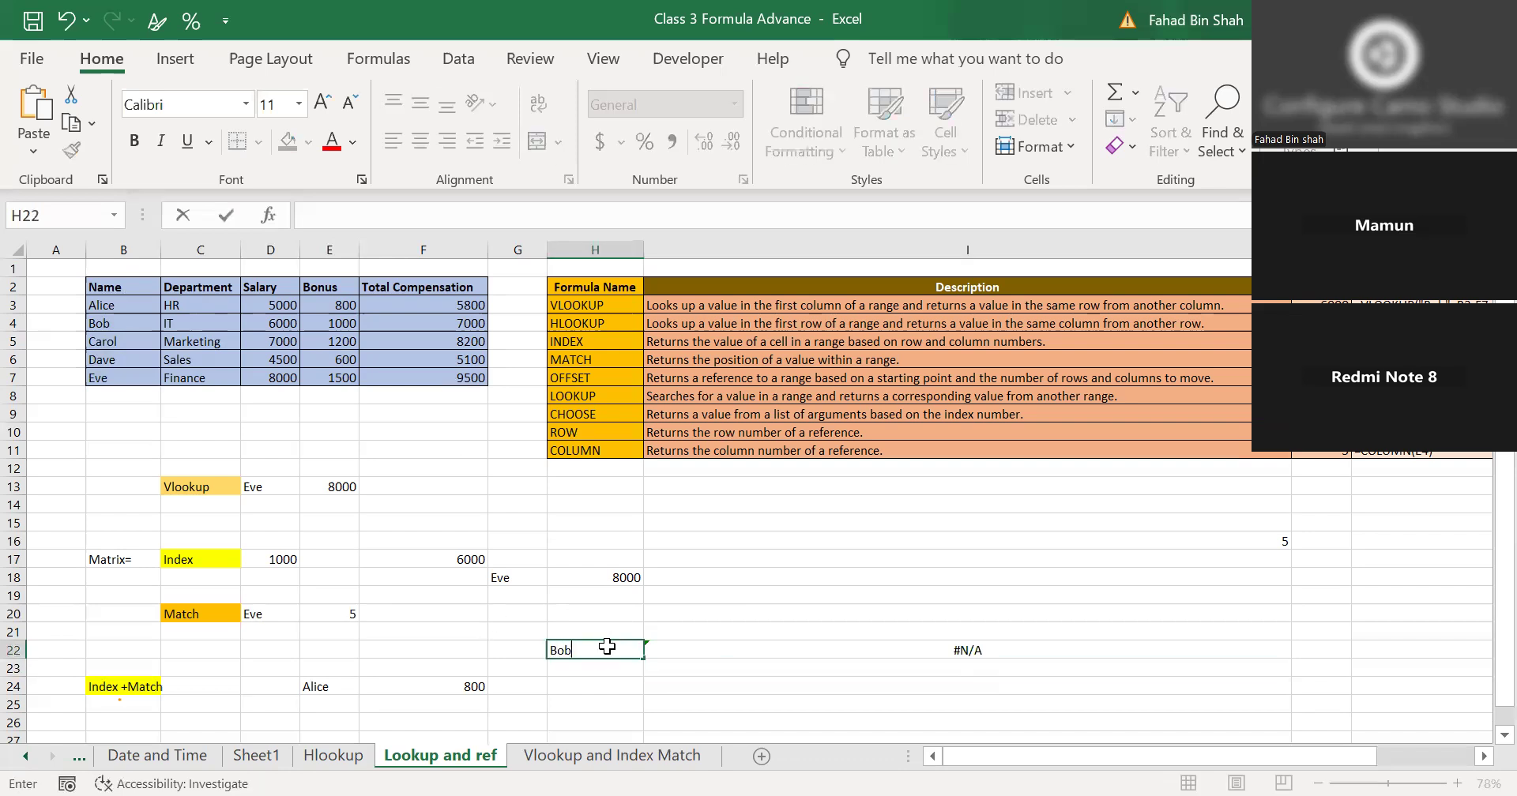
pyautogui.press('Return')
# Compare the lookup array of the MATCH formula in I22 with the one in E20.
pyautogui.doubleClick(817, 650)
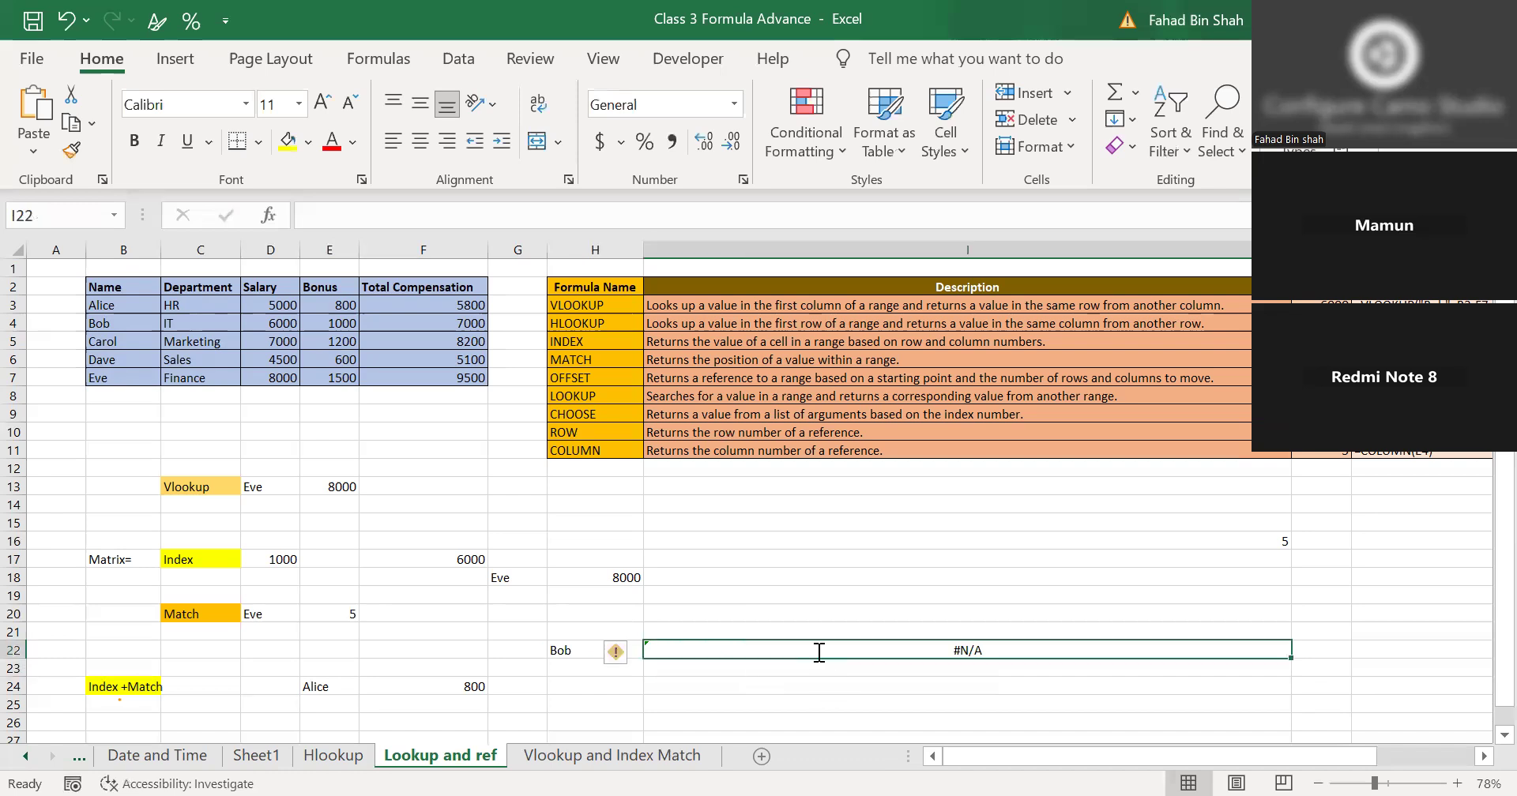
pyautogui.click(767, 650)
pyautogui.write(')')
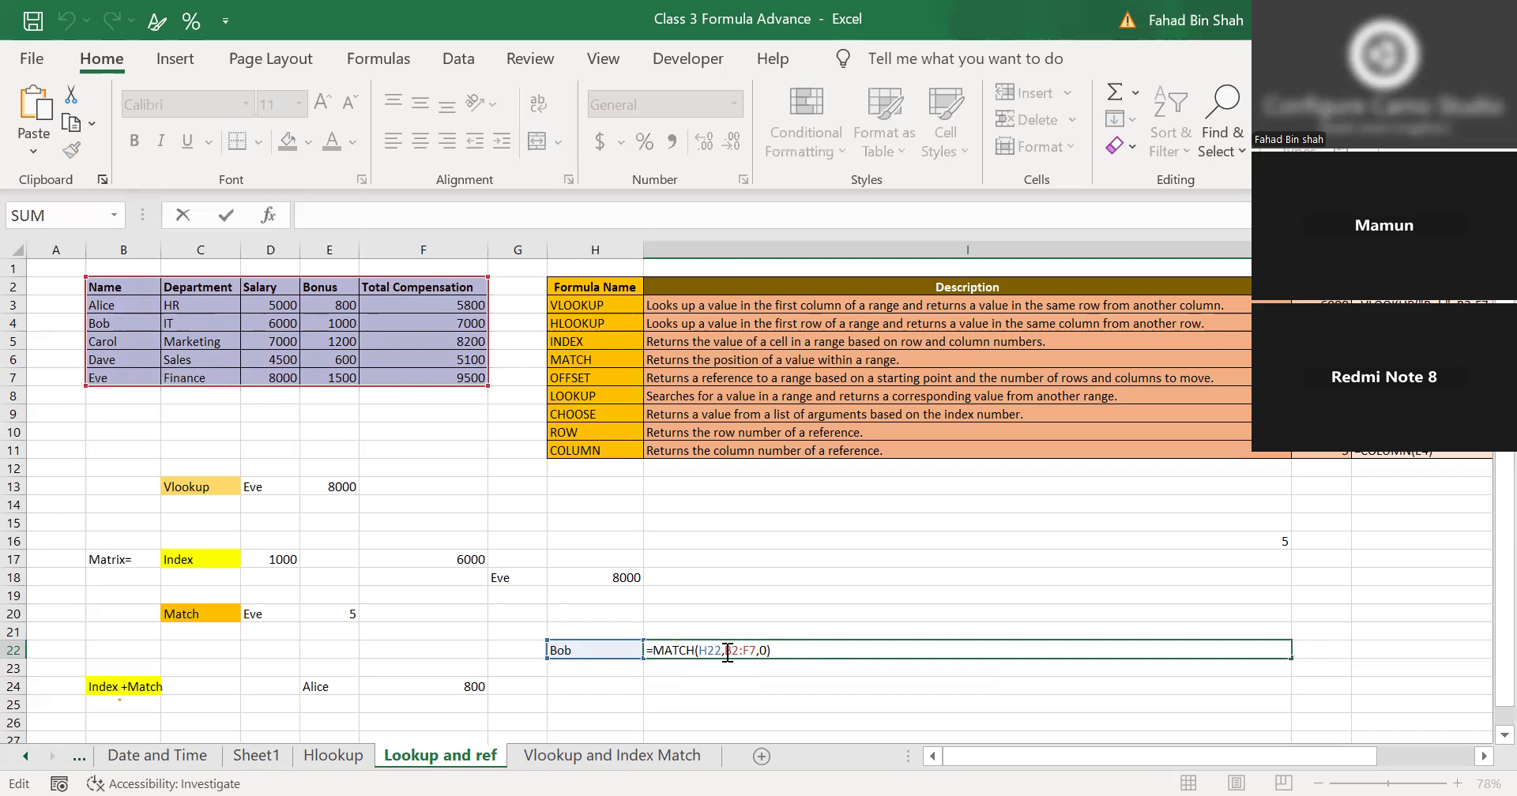
pyautogui.doubleClick(335, 612)
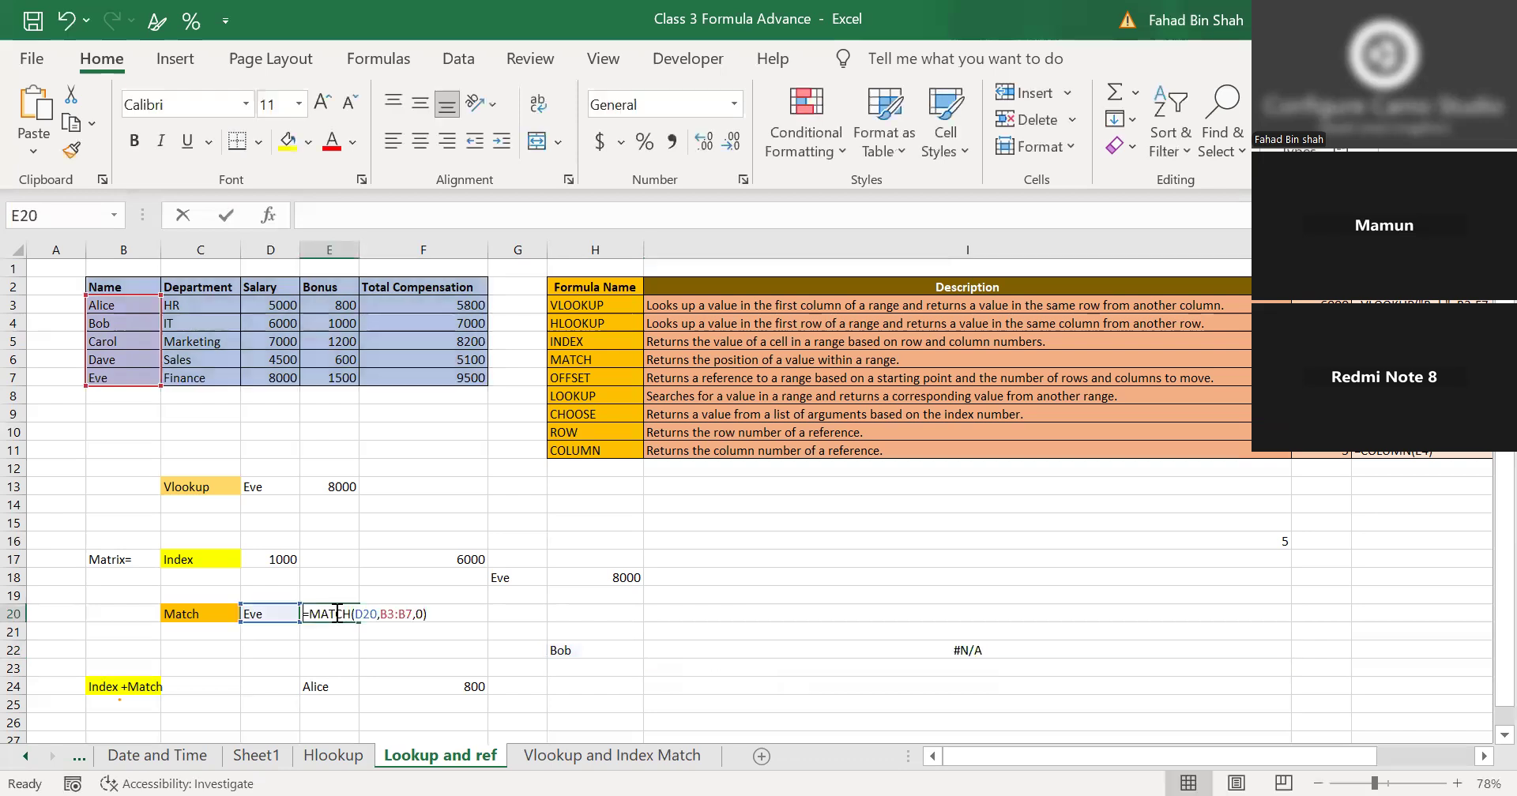
pyautogui.doubleClick(956, 647)
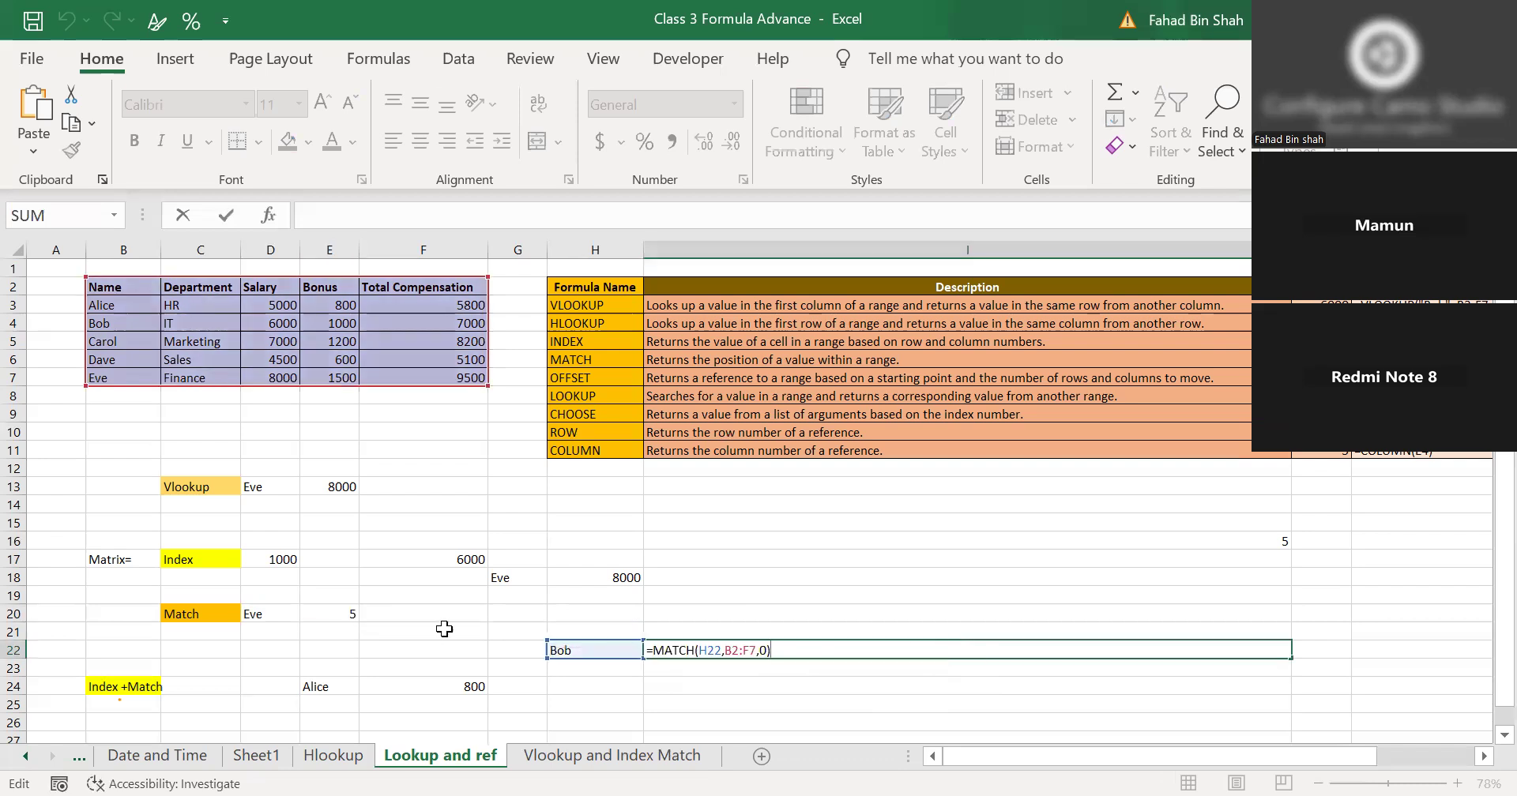
pyautogui.doubleClick(331, 615)
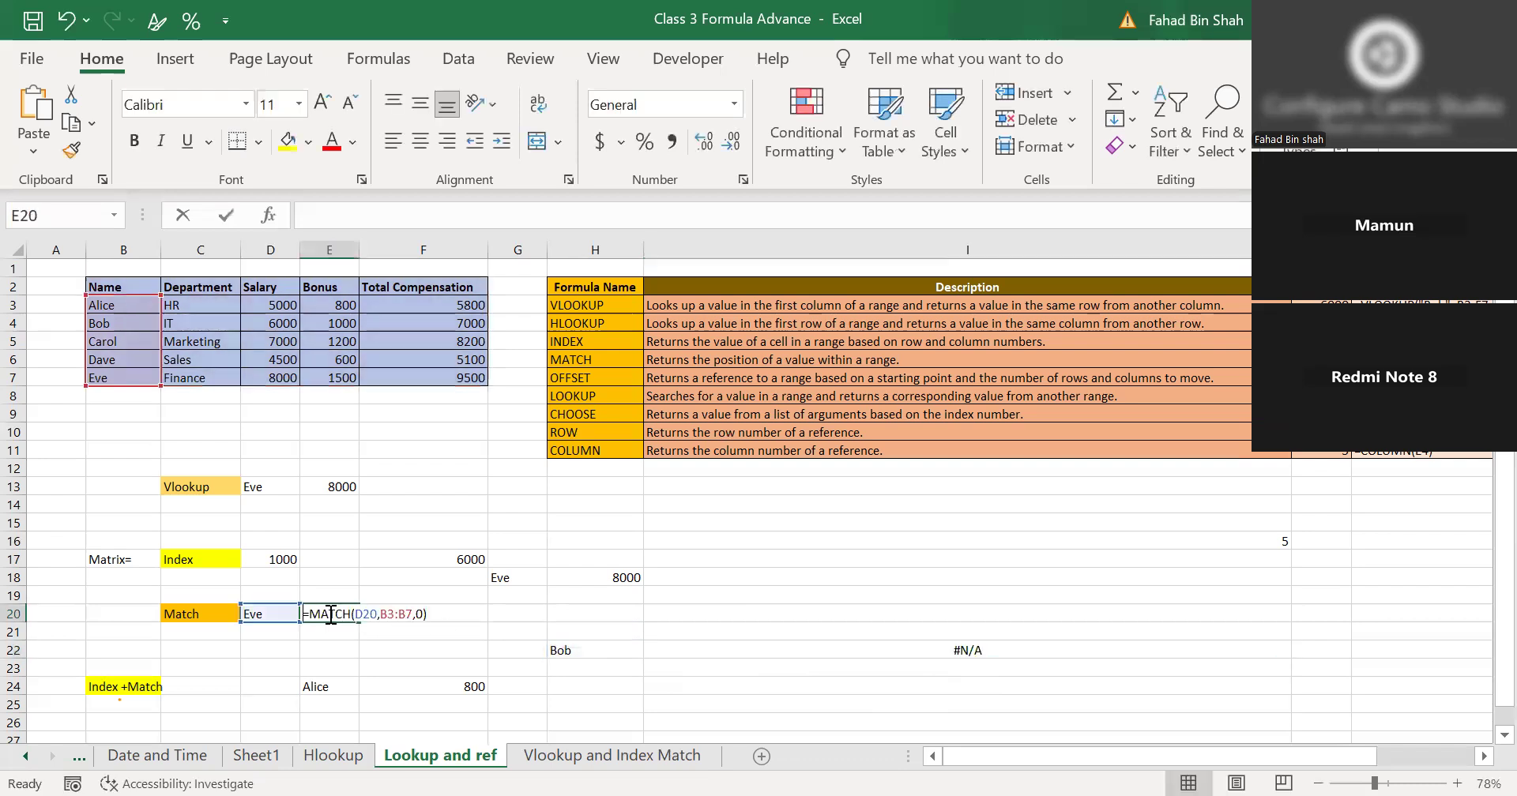
pyautogui.click(928, 656)
pyautogui.doubleClick(781, 649)
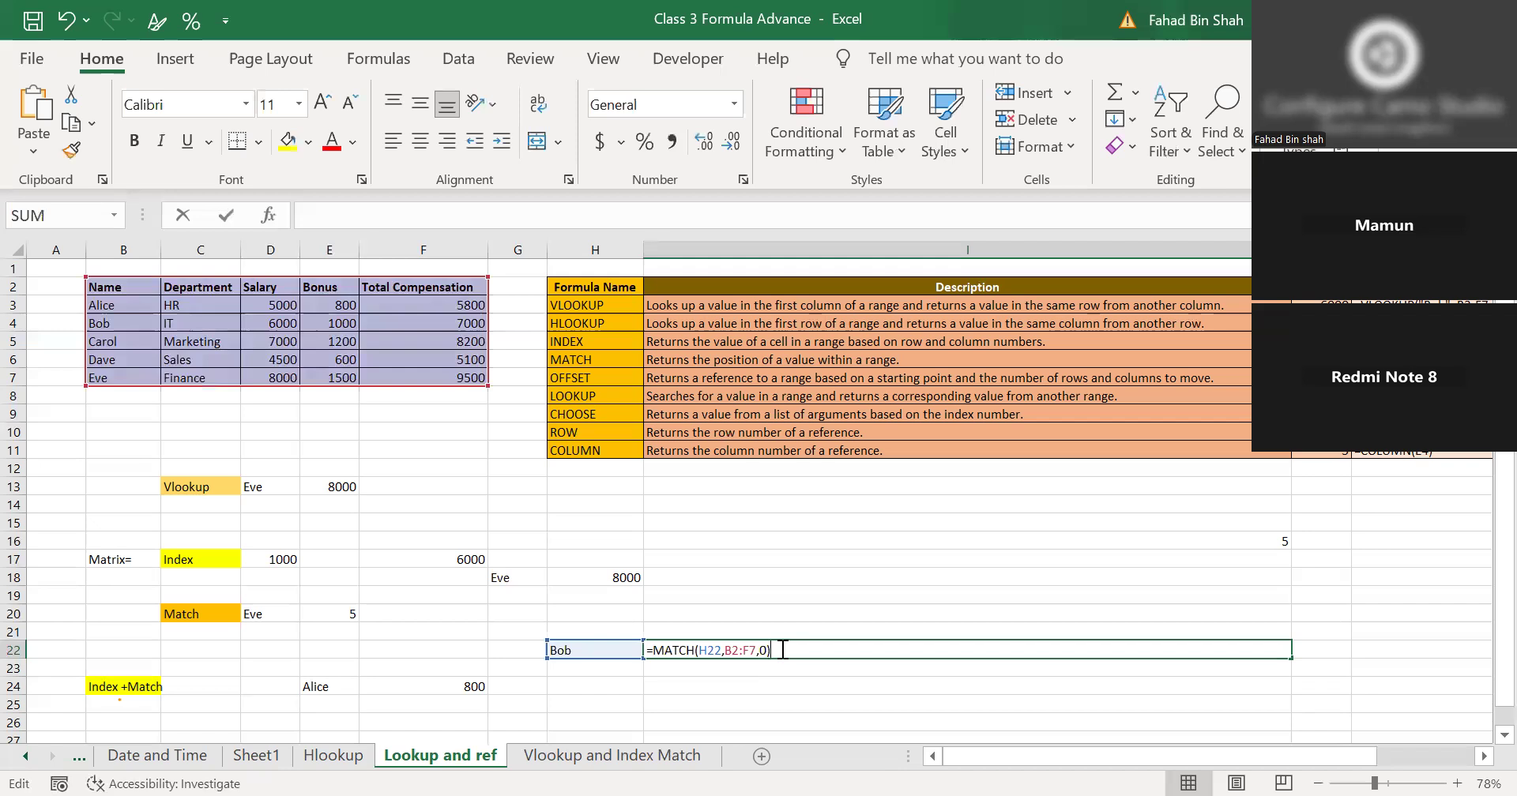
# Change the lookup array of the MATCH formula in I22 to B2:B7.
pyautogui.click(757, 650)
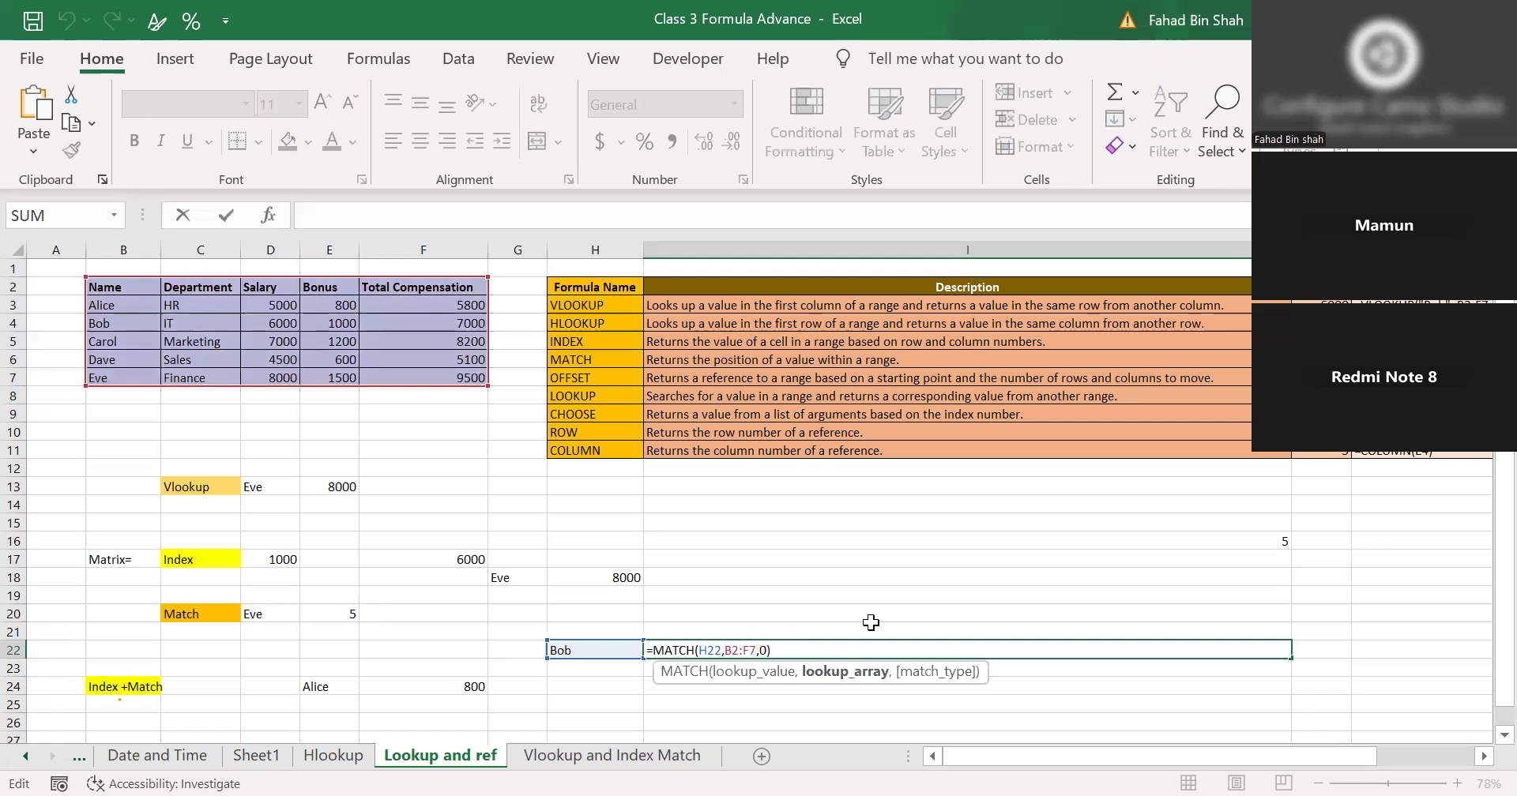
pyautogui.press('BackSpace')
pyautogui.press('BackSpace')
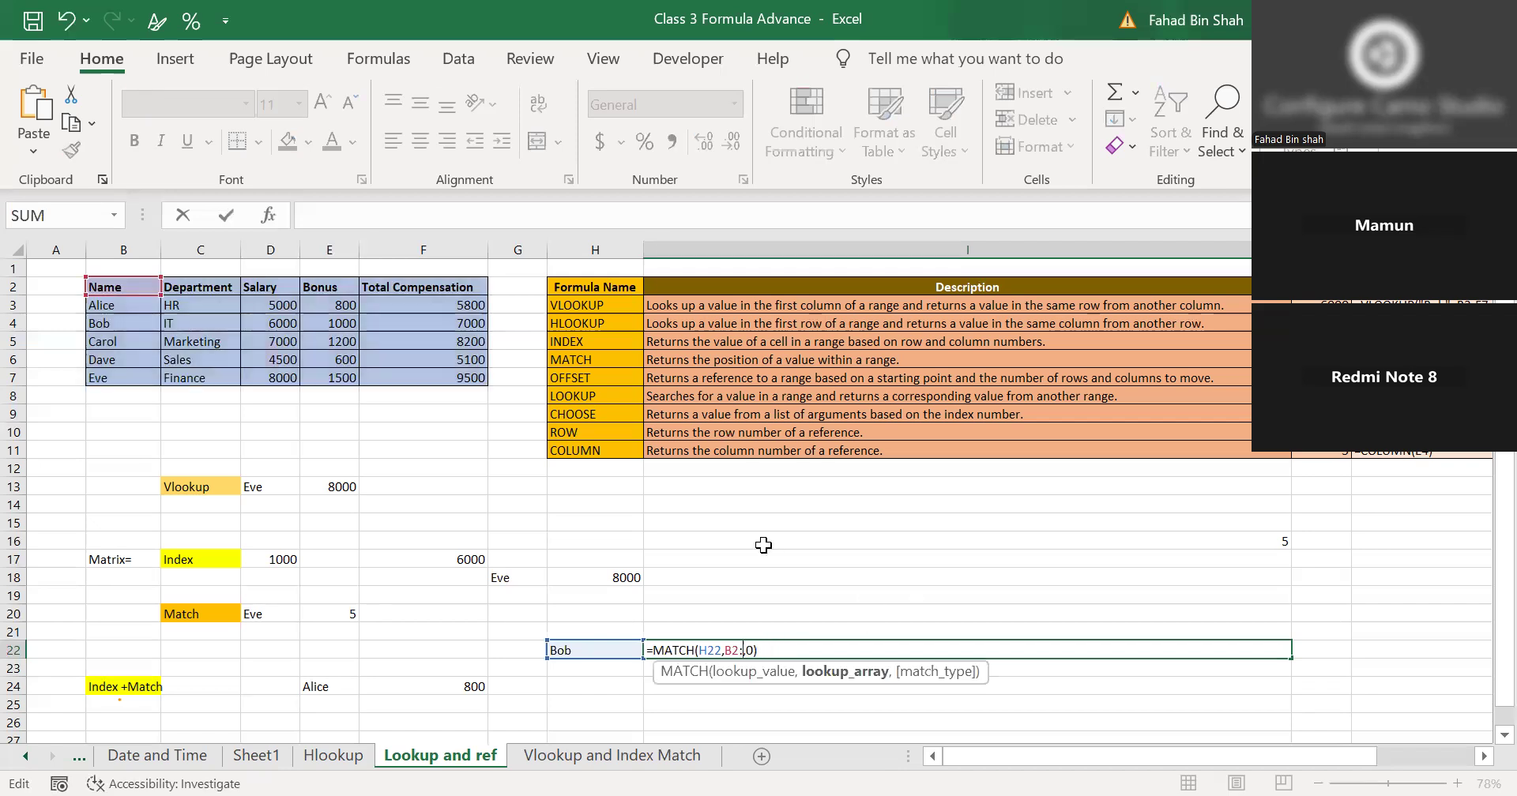
pyautogui.press('BackSpace')
pyautogui.press('BackSpace')
pyautogui.press('BackSpace')
pyautogui.click(112, 288)
pyautogui.moveTo(112, 373); pyautogui.dragTo(115, 376)
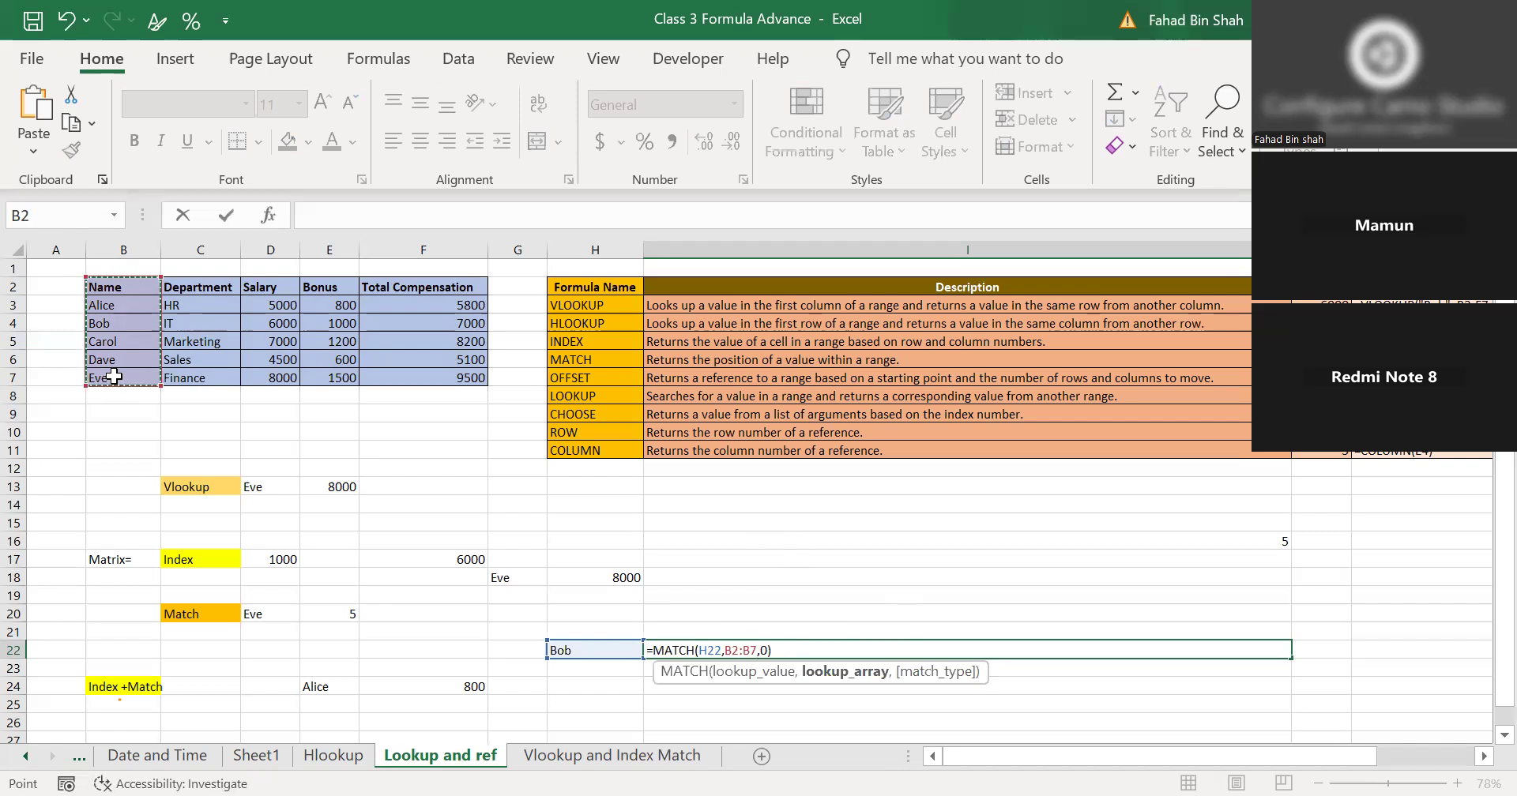
pyautogui.press('Return')
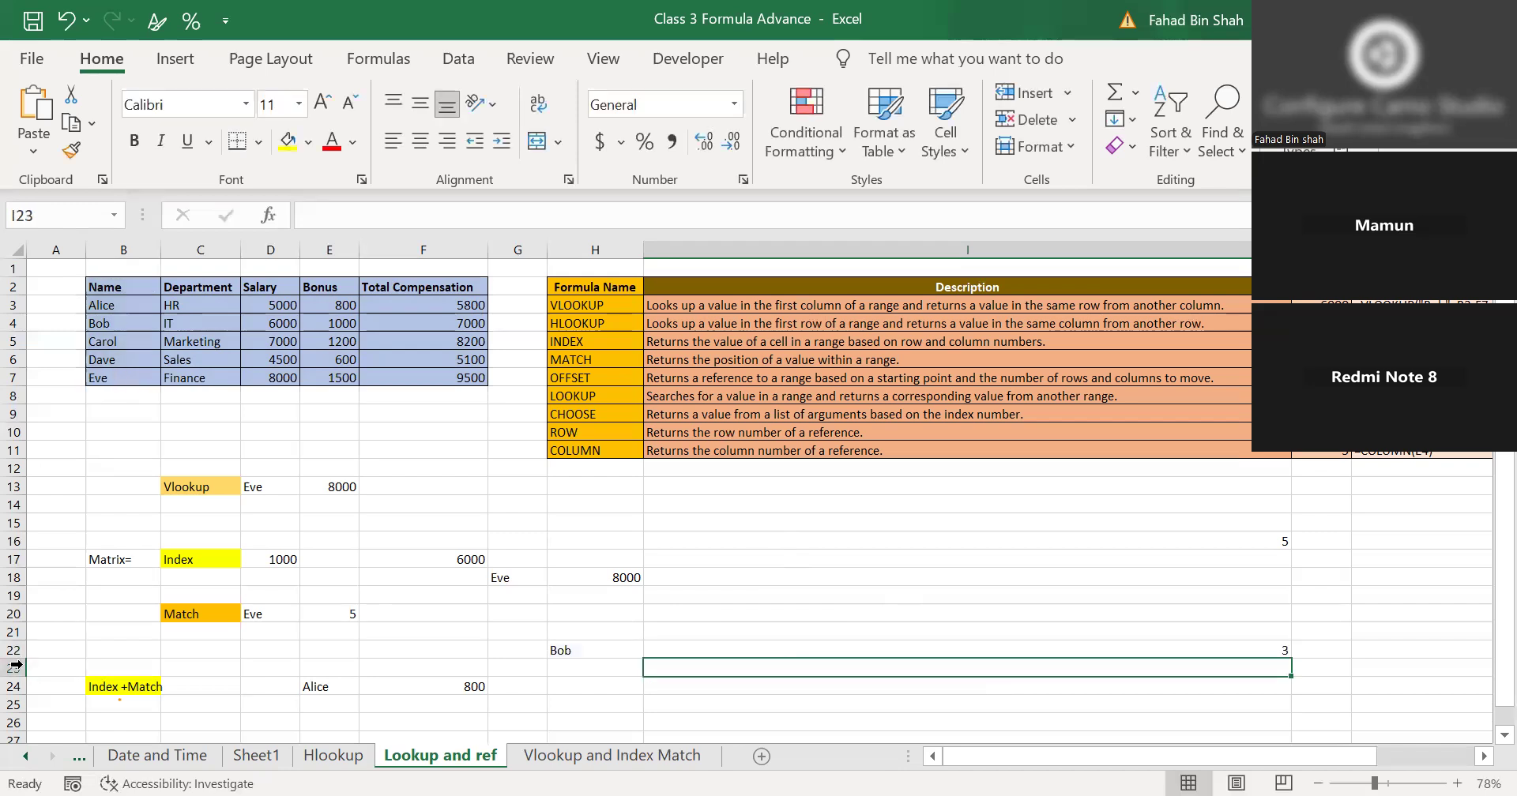
# Trace the MATCH result in I22 by counting down the Name column from B2 to B4.
pyautogui.click(102, 292)
pyautogui.press('Return')
pyautogui.press('Return')
# Replace the lookup value in H22 with the name from B5.
pyautogui.click(596, 649)
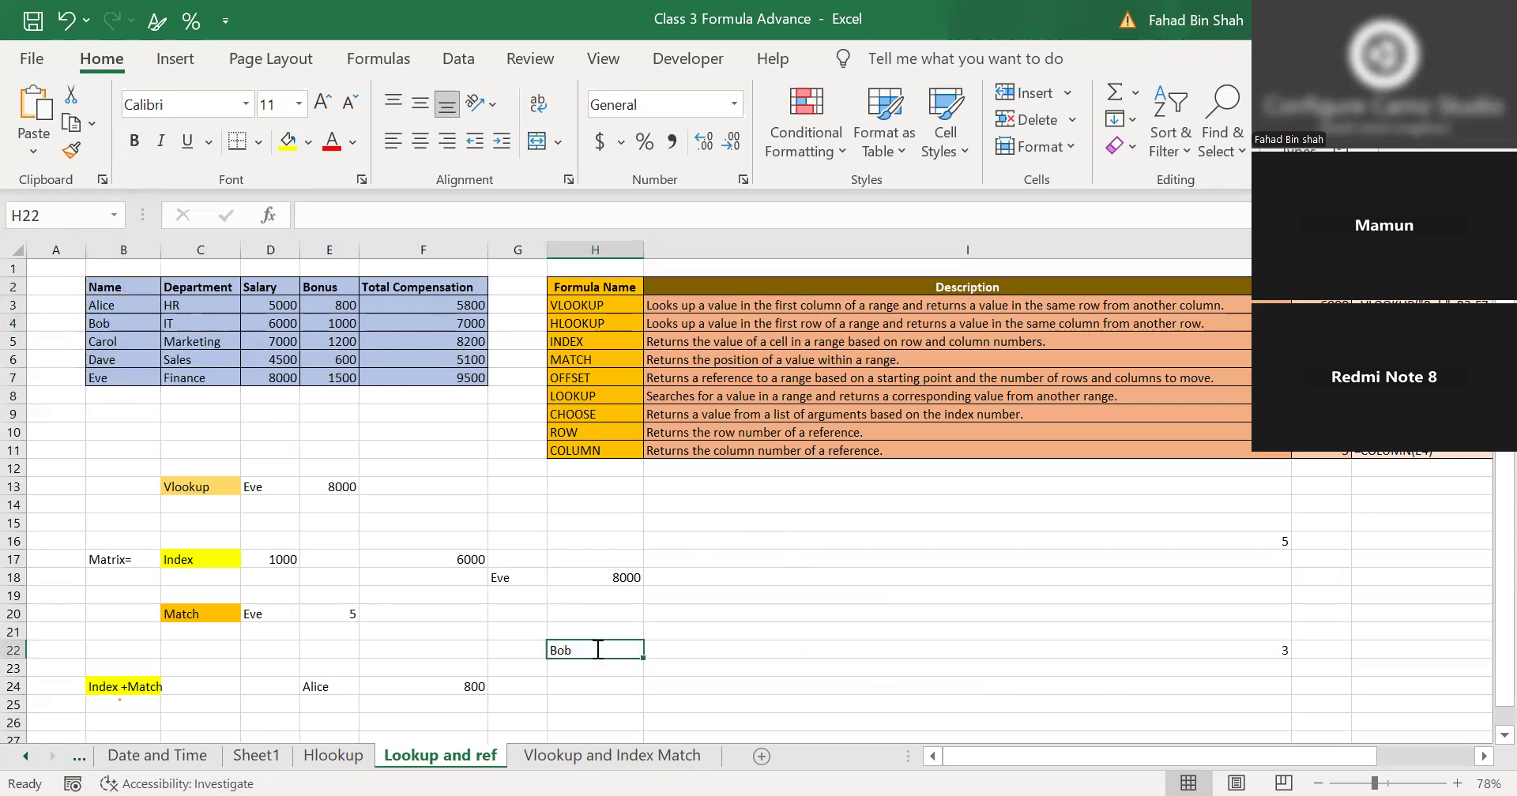
pyautogui.doubleClick(599, 650)
pyautogui.write('\\\\')
pyautogui.press('BackSpace')
pyautogui.press('BackSpace')
pyautogui.press('BackSpace')
pyautogui.press('BackSpace')
pyautogui.press('BackSpace')
pyautogui.press('BackSpace')
pyautogui.press('BackSpace')
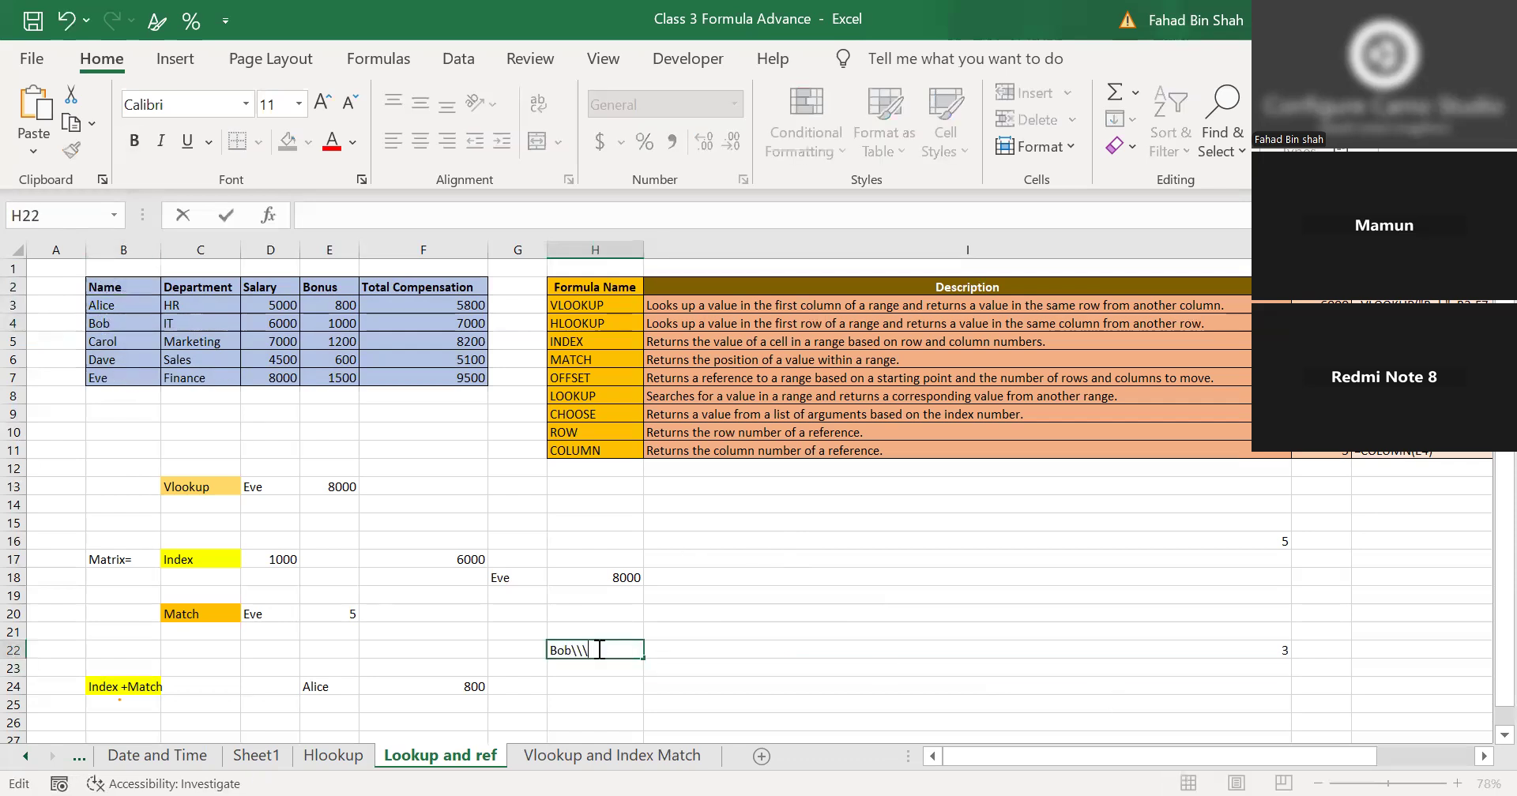
pyautogui.write('Carol')
pyautogui.press('Return')
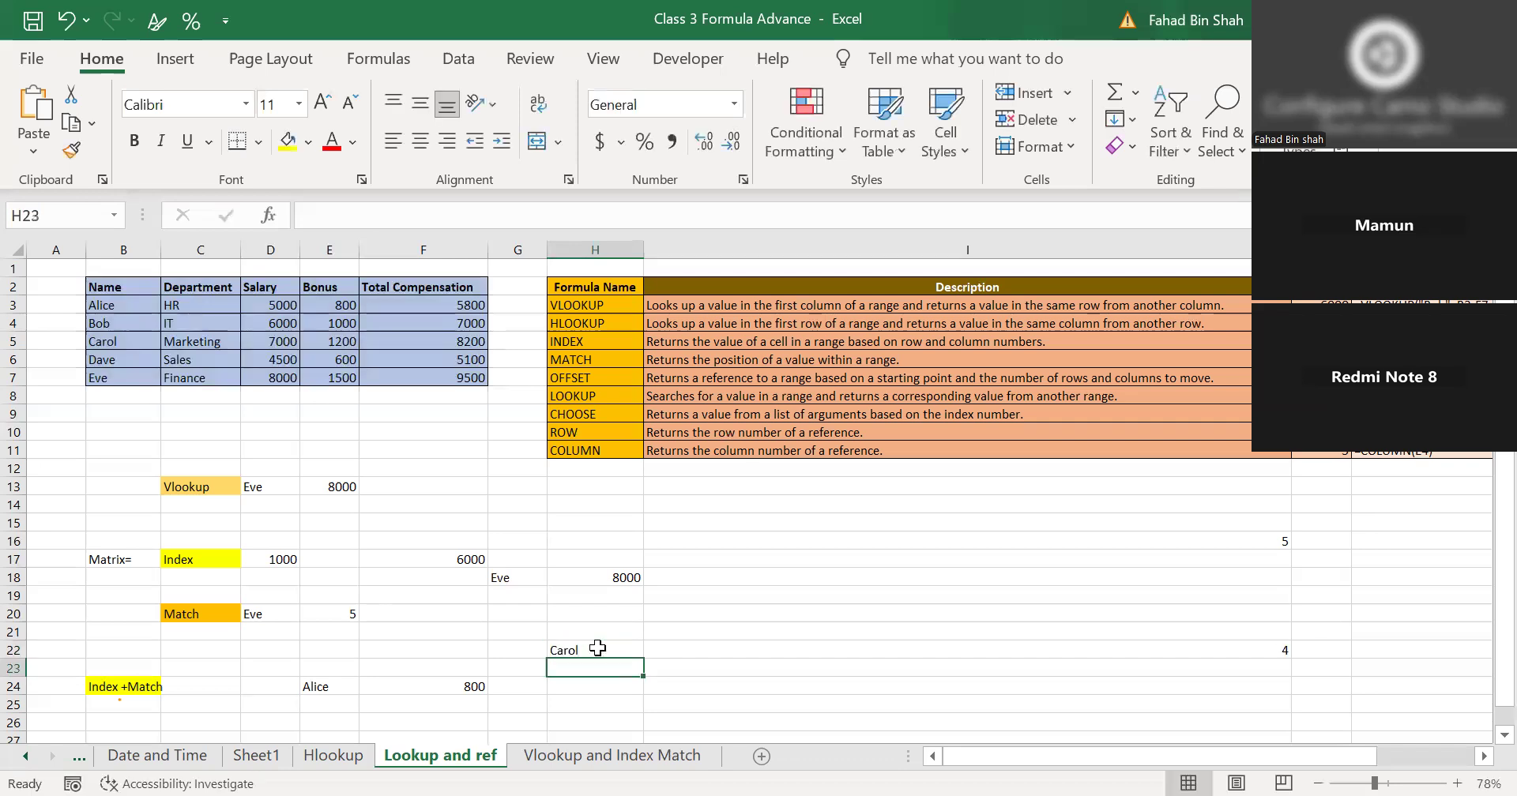
# Highlight B2:B5 to trace the matched name's position in the Name column.
pyautogui.click(103, 342)
pyautogui.click(105, 289)
pyautogui.moveTo(105, 303); pyautogui.dragTo(102, 343)
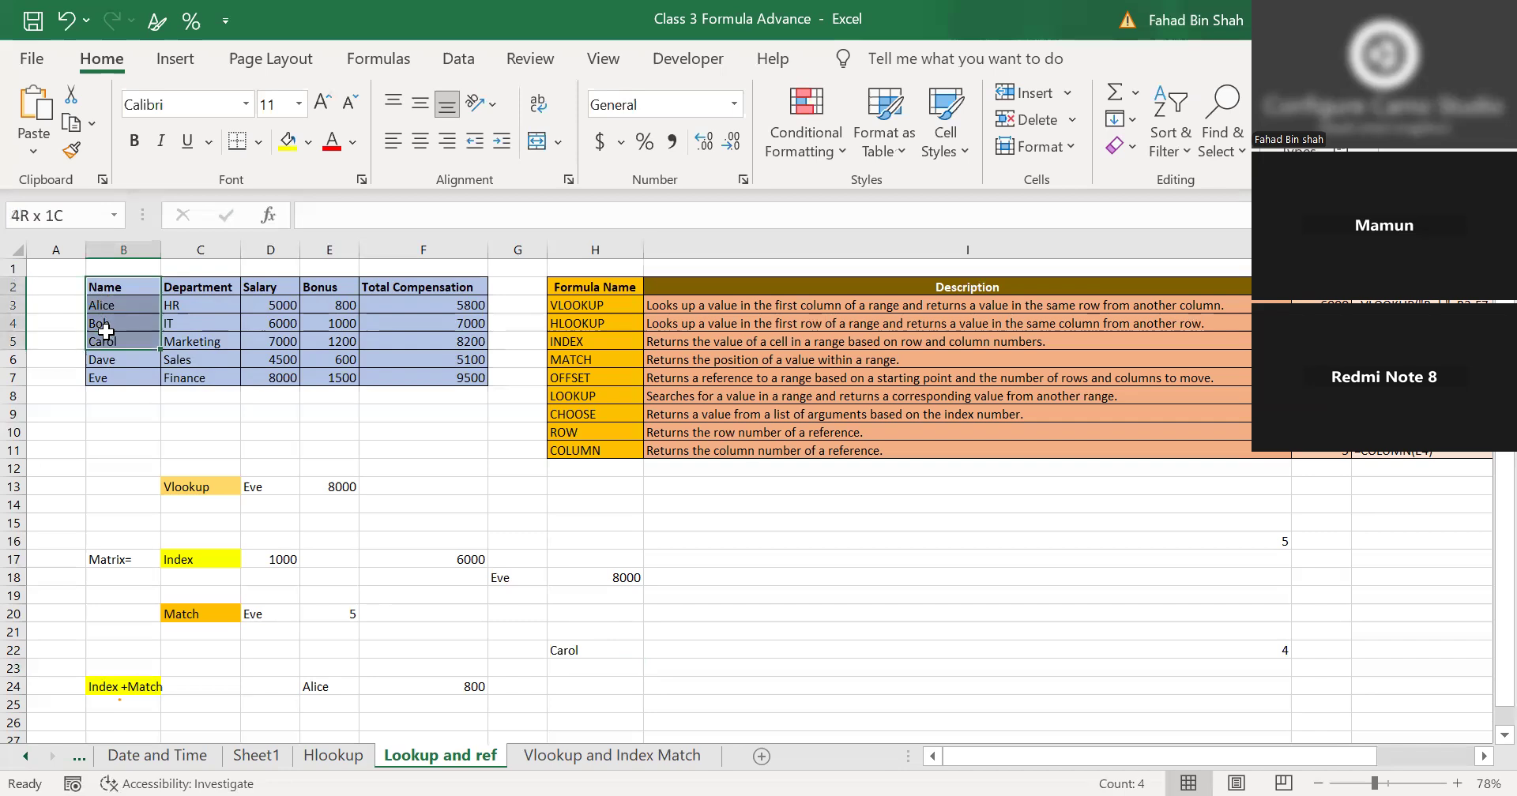
# Open the MATCH formula in I22 and examine its lookup value, lookup array and match type arguments.
pyautogui.click(989, 656)
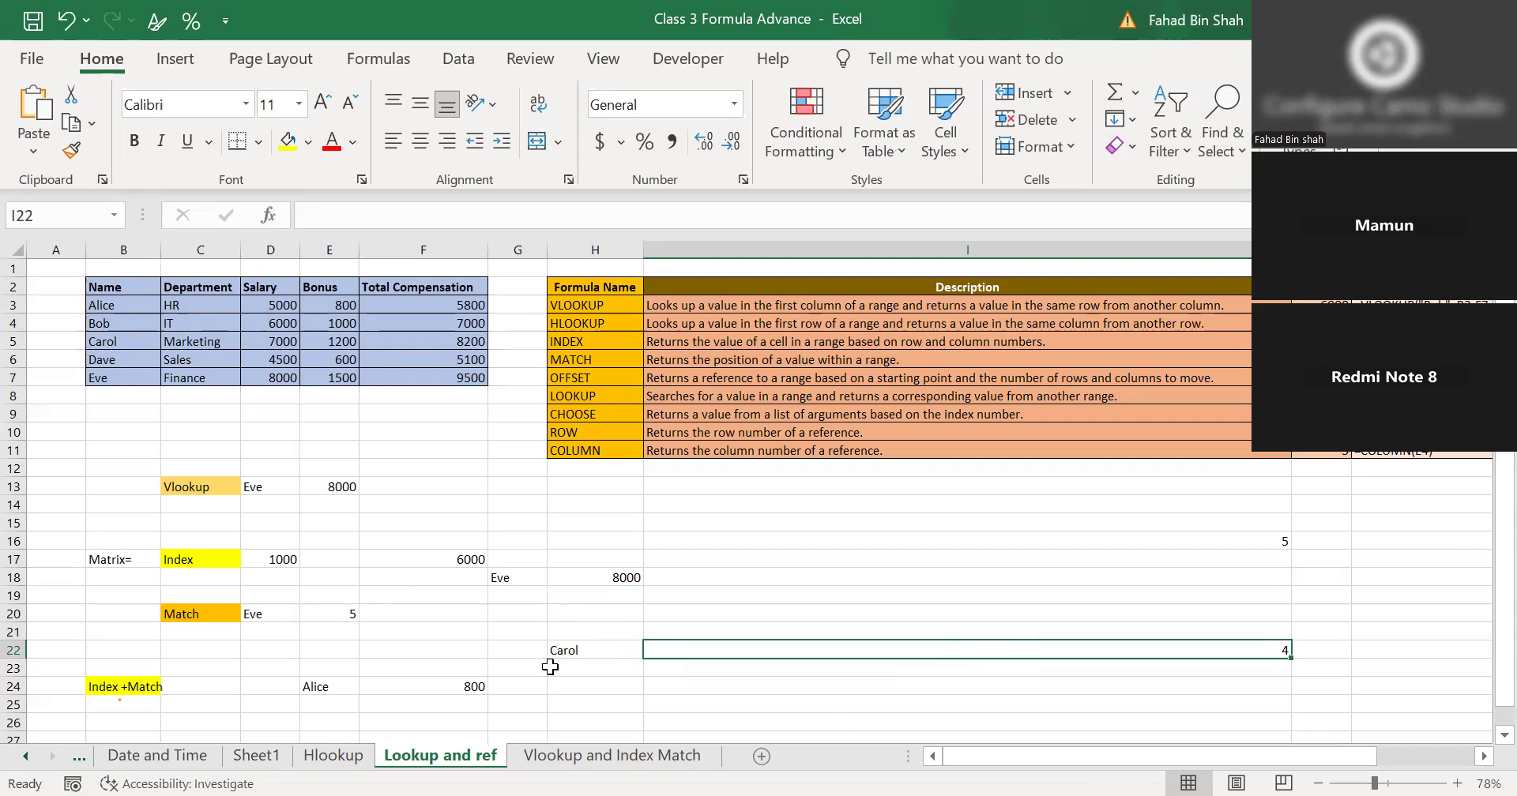
pyautogui.doubleClick(763, 650)
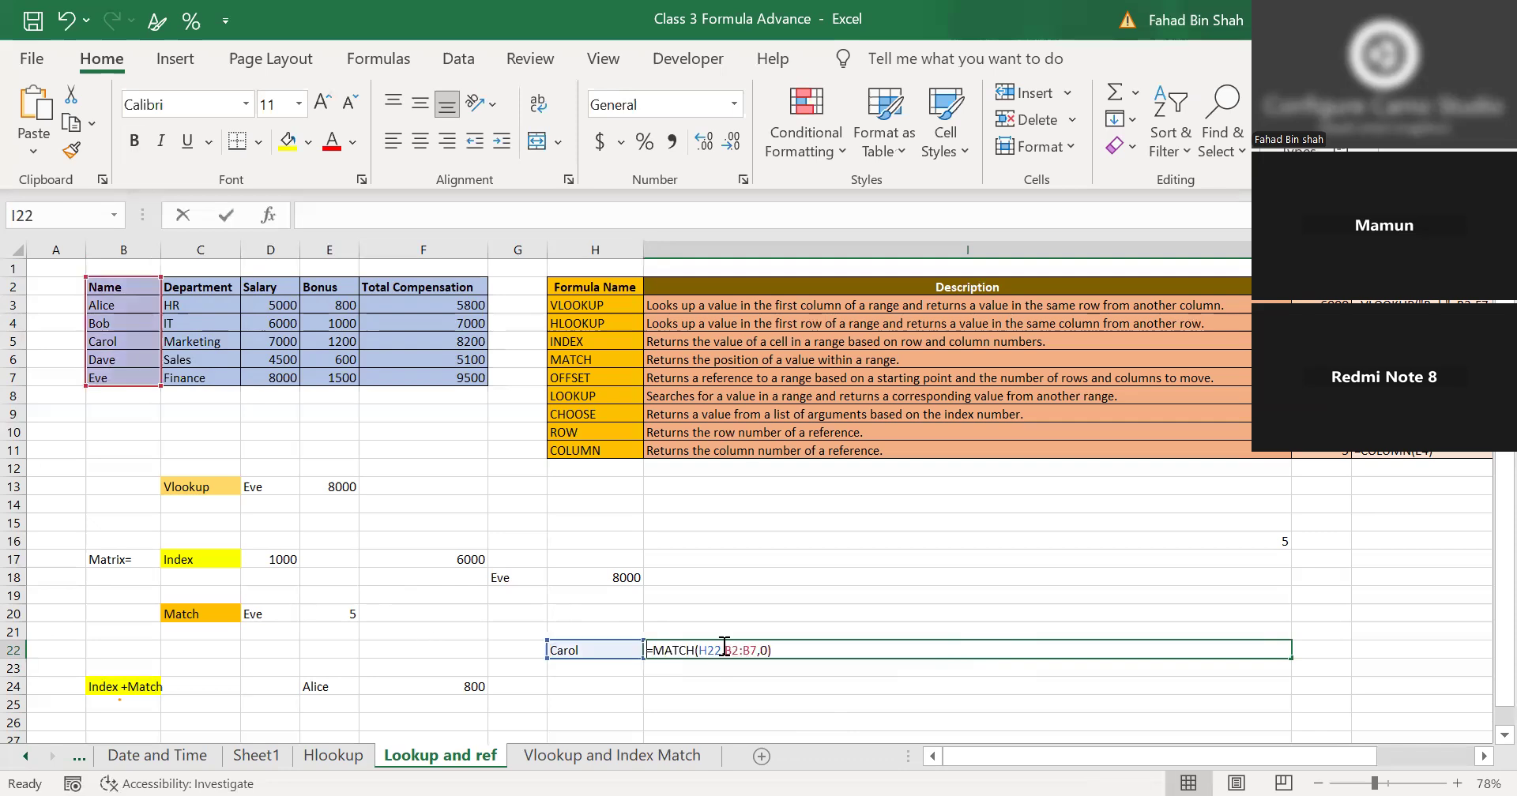
pyautogui.click(772, 650)
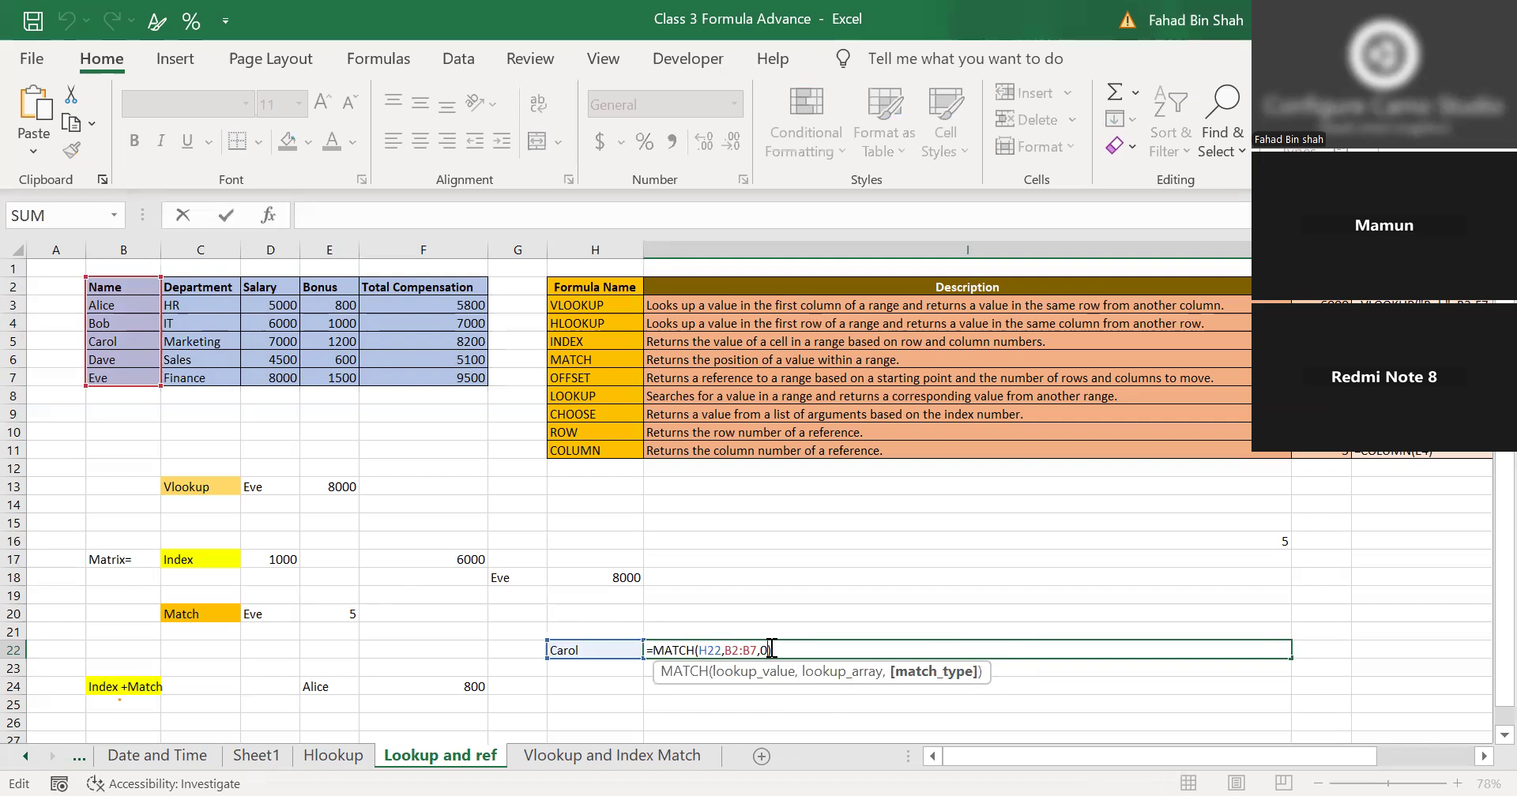